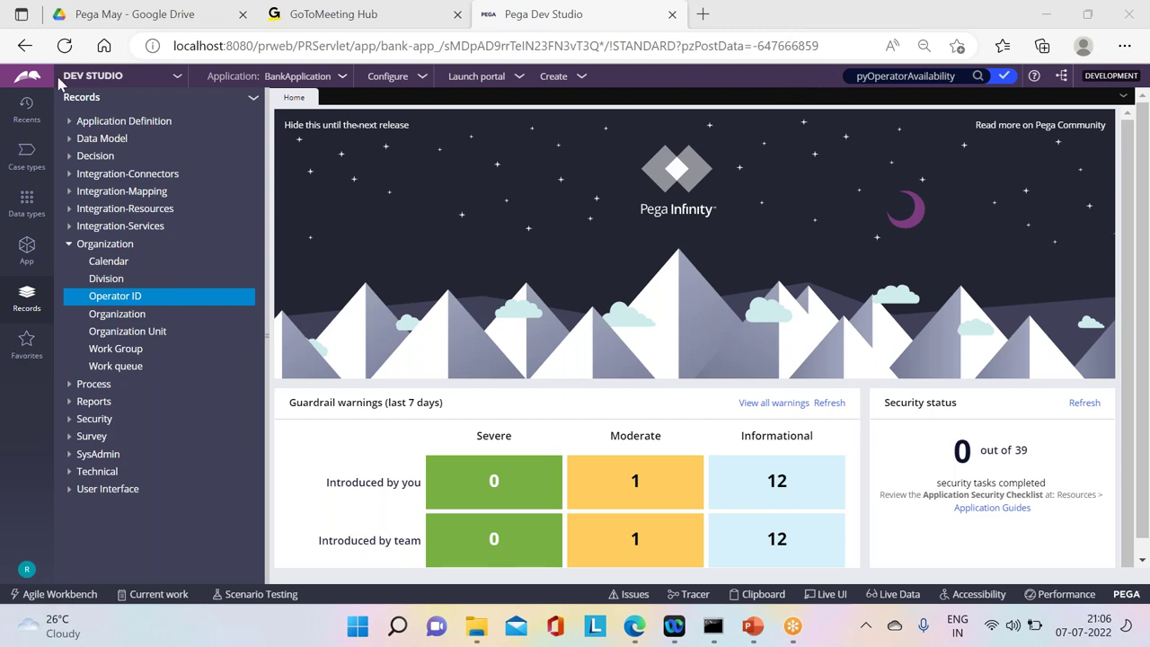
# Step: Look through the case types, records and class tree explorer panels
pyautogui.click(27, 157)
pyautogui.click(27, 248)
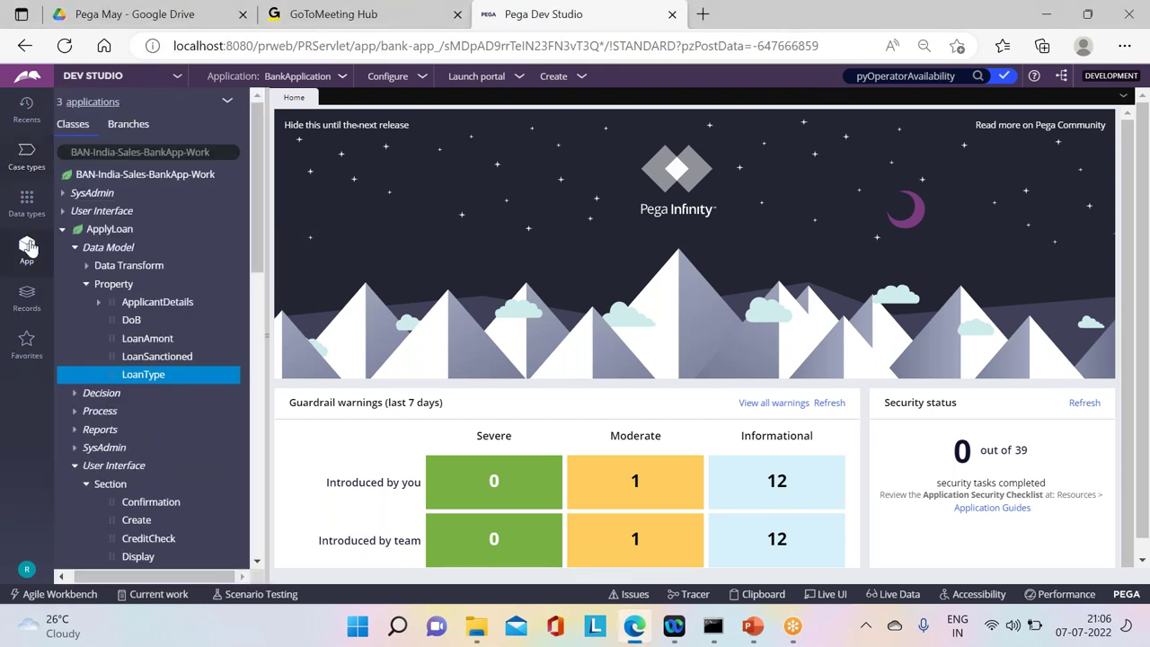
pyautogui.click(16, 308)
pyautogui.click(32, 257)
pyautogui.click(27, 293)
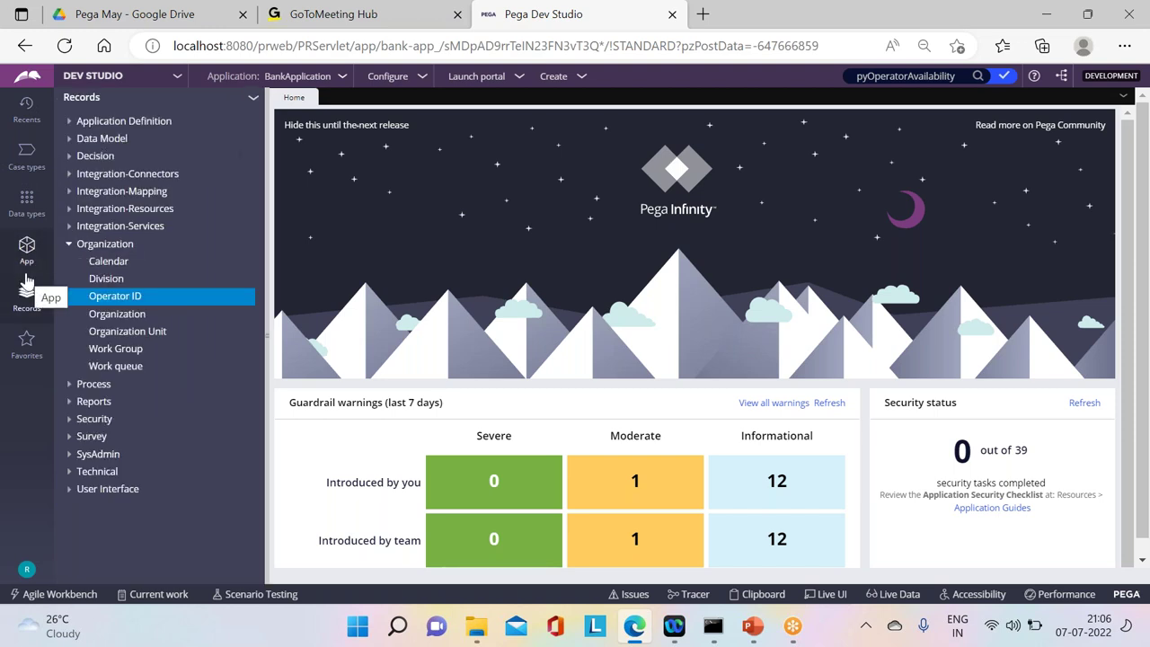
pyautogui.click(69, 244)
pyautogui.click(26, 158)
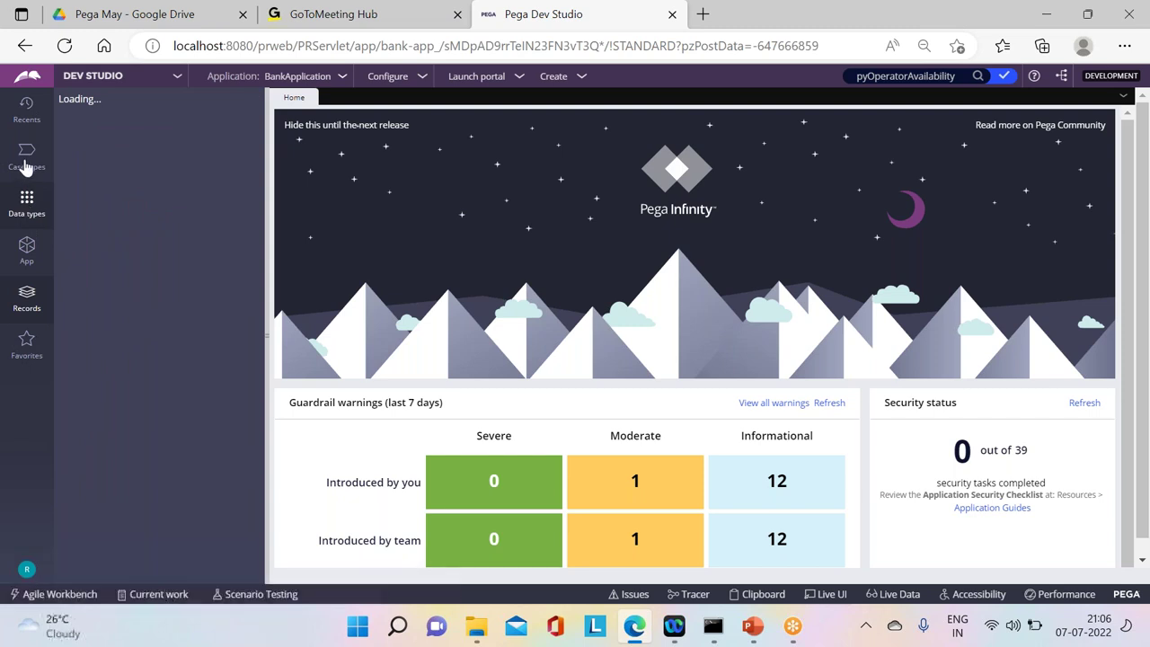
pyautogui.click(25, 256)
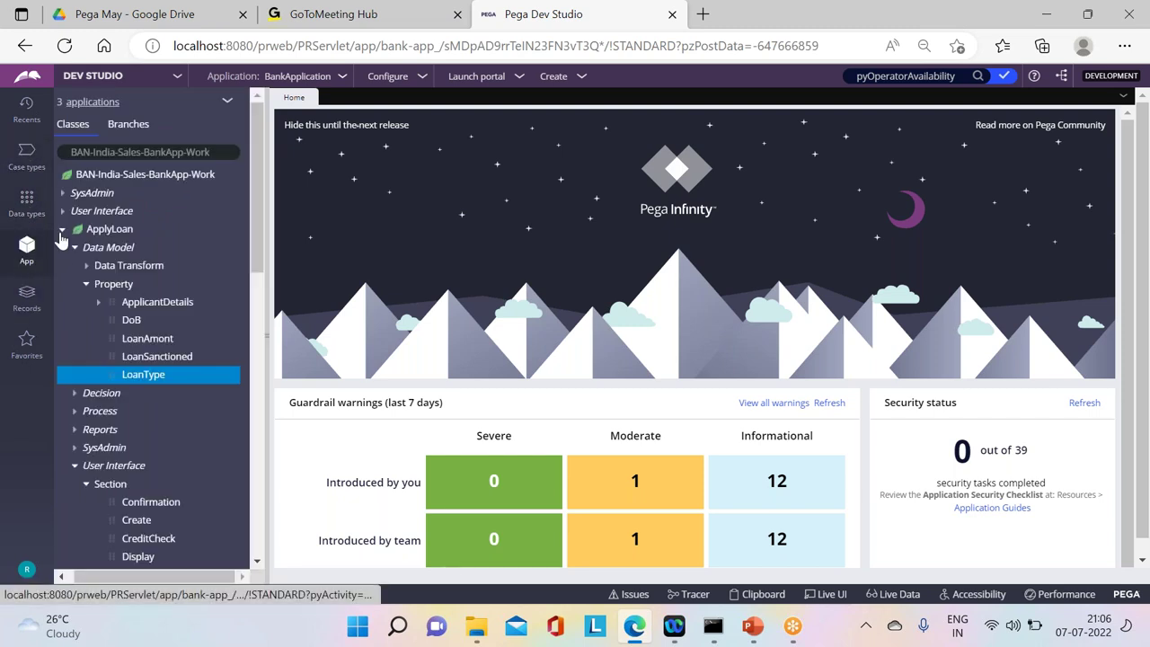
# Step: Expand the ApplyLoan class's properties and open the ApplicantDetails property
pyautogui.click(62, 230)
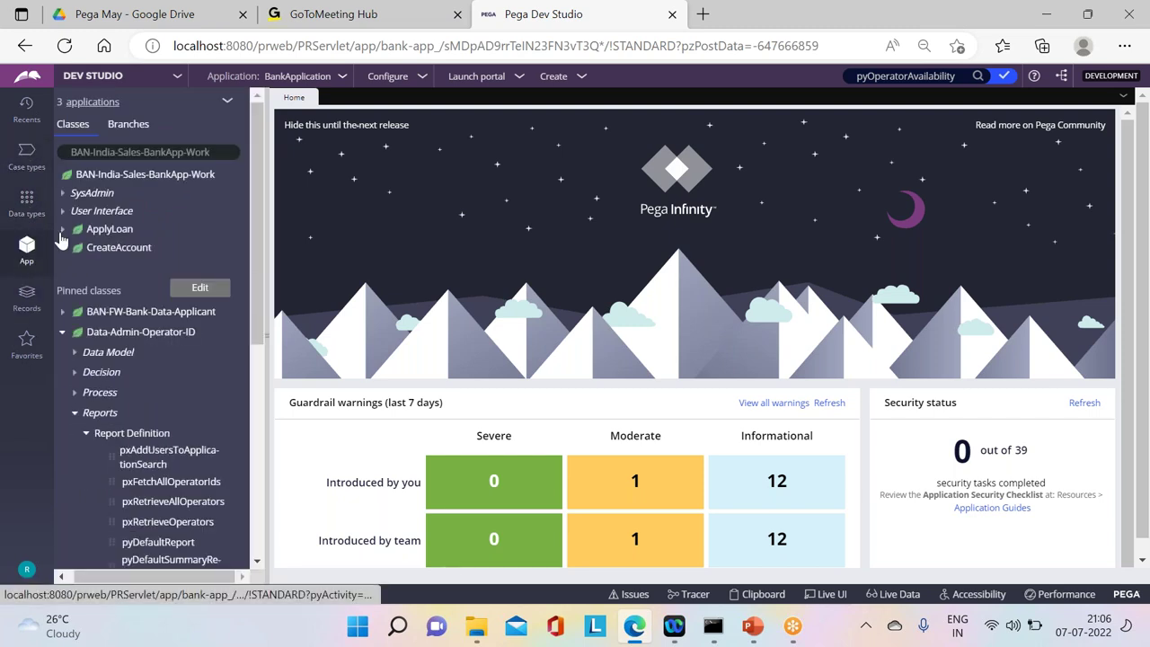
pyautogui.click(62, 312)
pyautogui.click(62, 312)
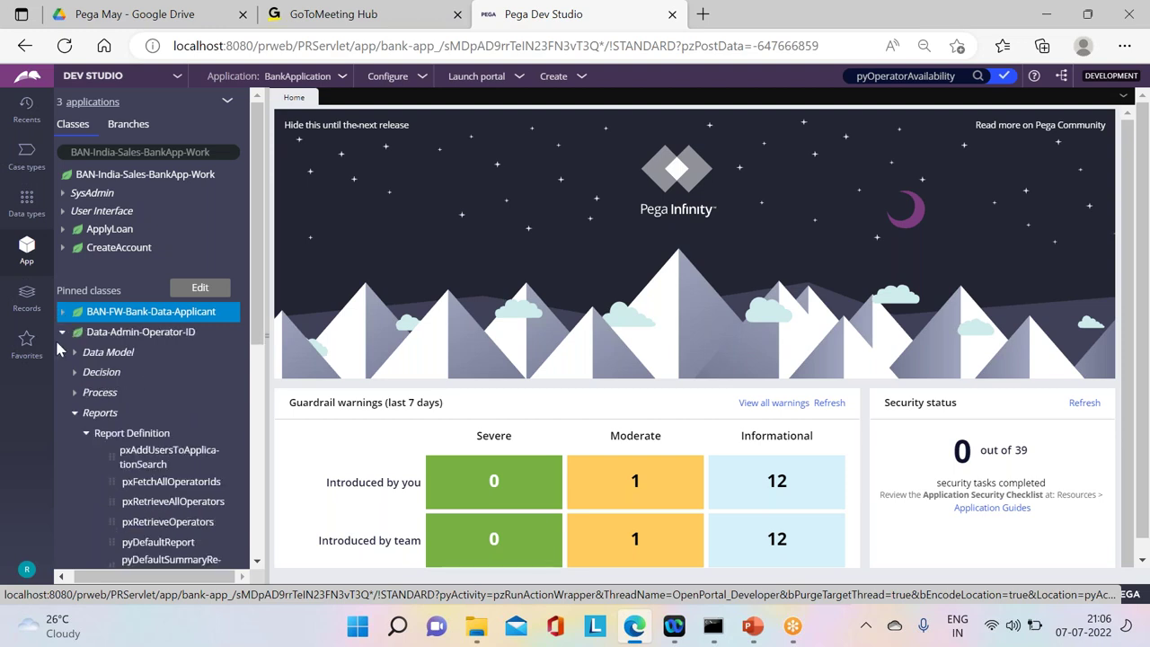
pyautogui.click(62, 332)
pyautogui.click(62, 231)
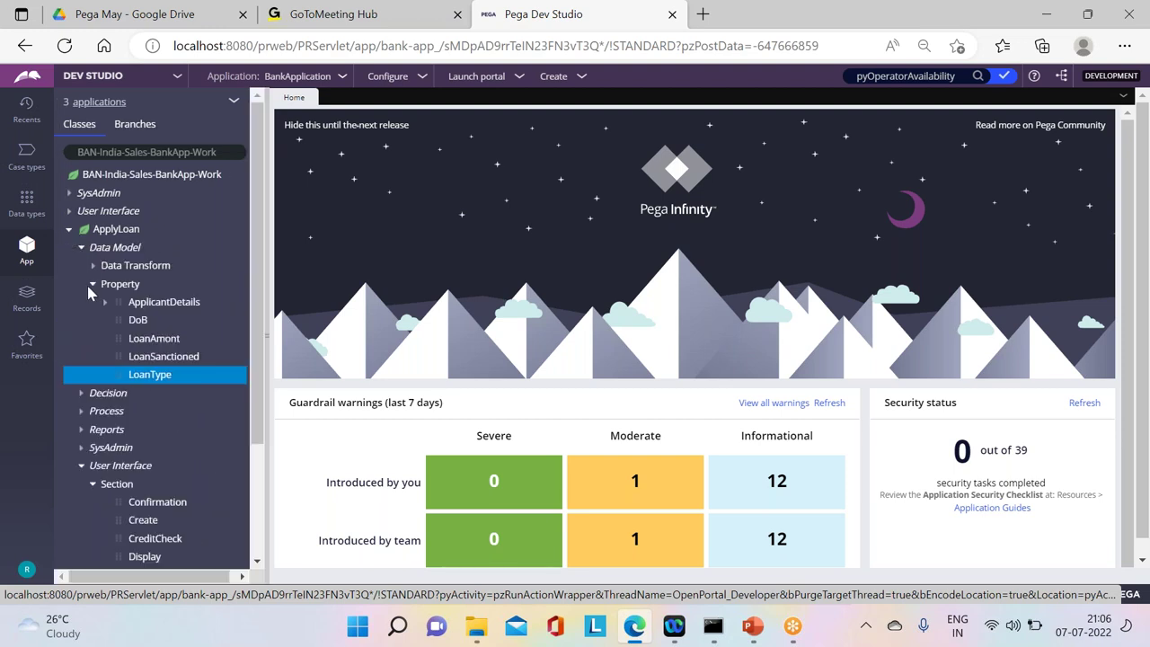
pyautogui.click(163, 306)
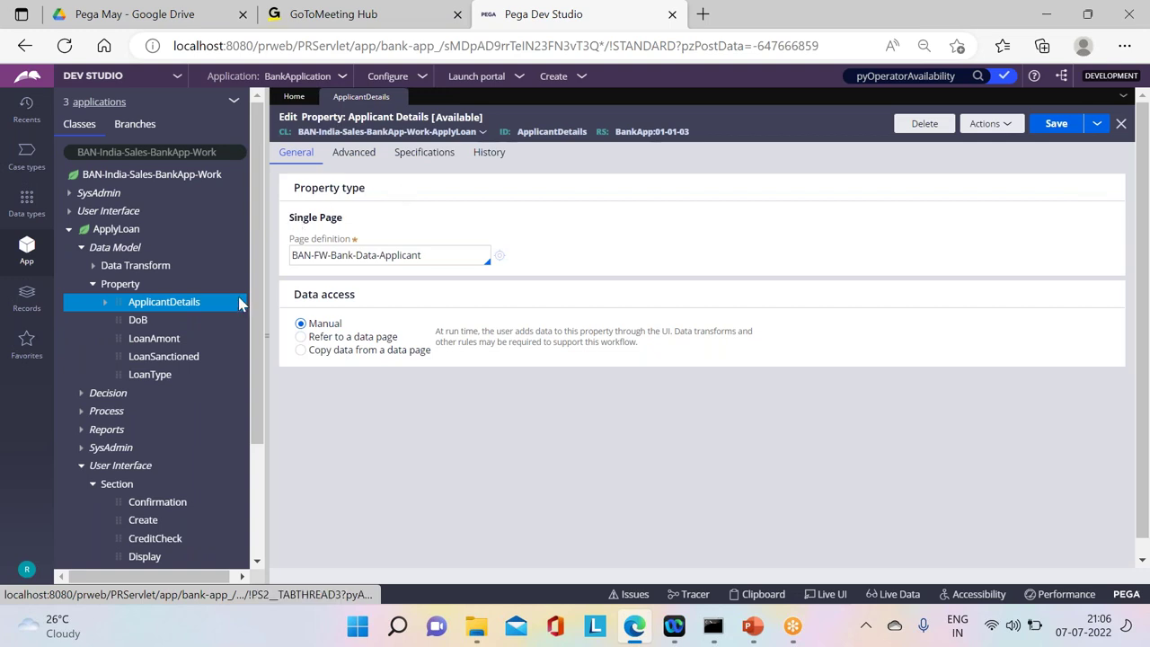
# Step: Inspect ApplicantDetails' Single Page type and its BAN-FW-Bank-Data-Applicant page definition class
pyautogui.moveTo(345, 219); pyautogui.dragTo(292, 226)
pyautogui.moveTo(431, 256); pyautogui.dragTo(291, 247)
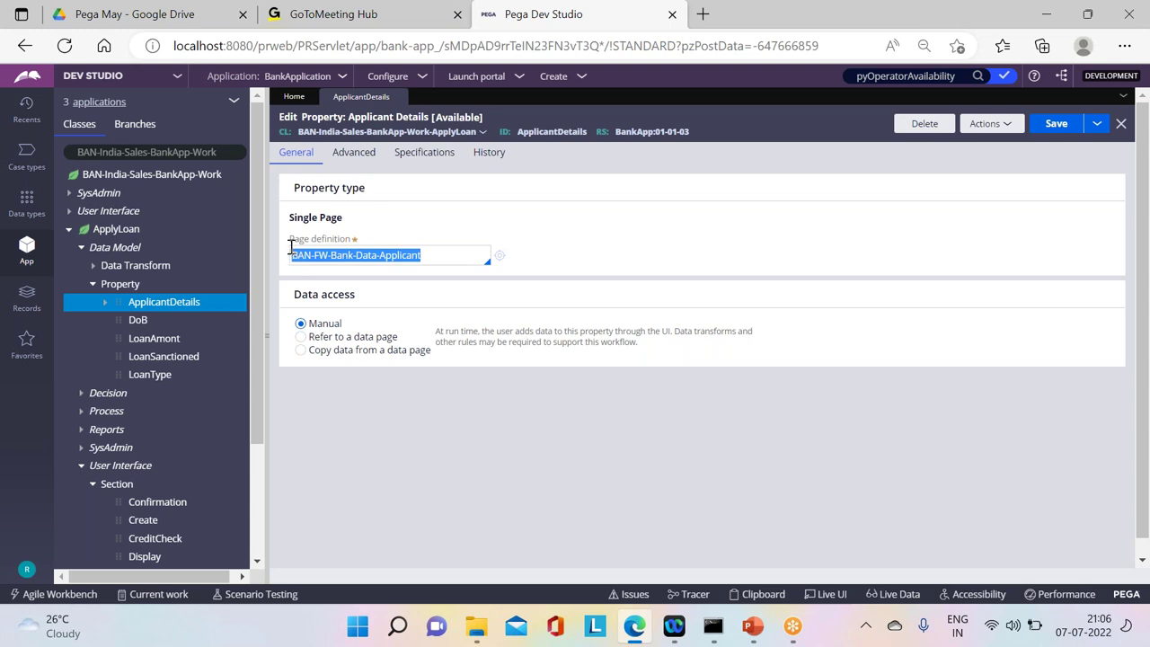
pyautogui.click(436, 216)
pyautogui.click(444, 262)
pyautogui.moveTo(444, 262); pyautogui.dragTo(290, 255)
pyautogui.press('End')
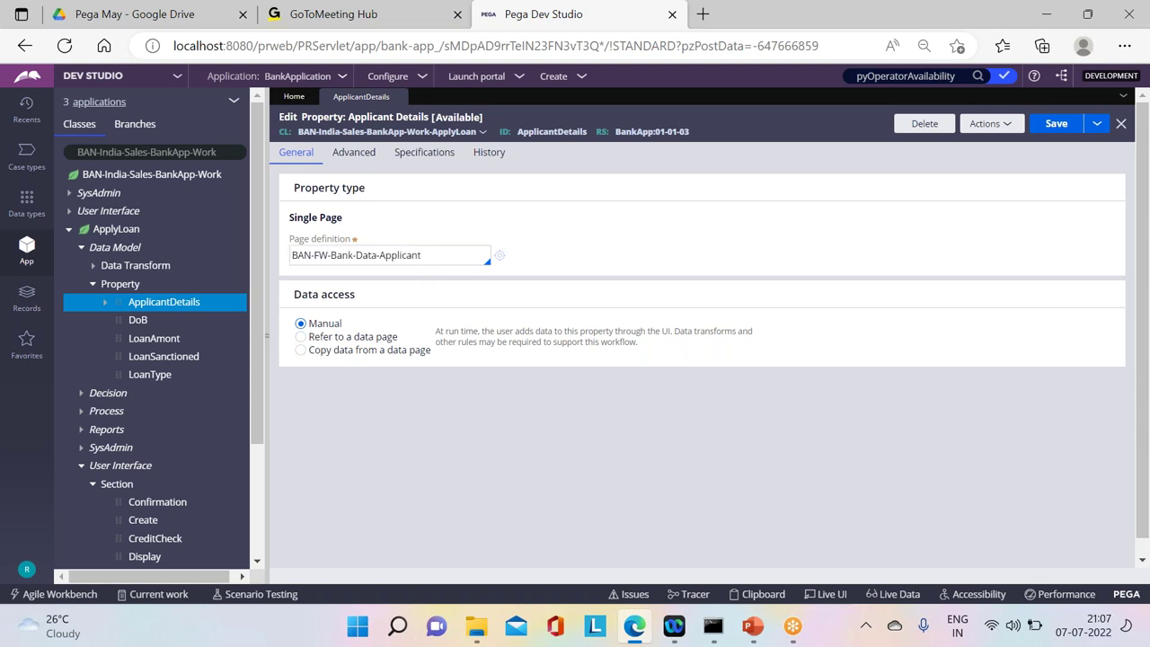
pyautogui.moveTo(345, 219); pyautogui.dragTo(289, 217)
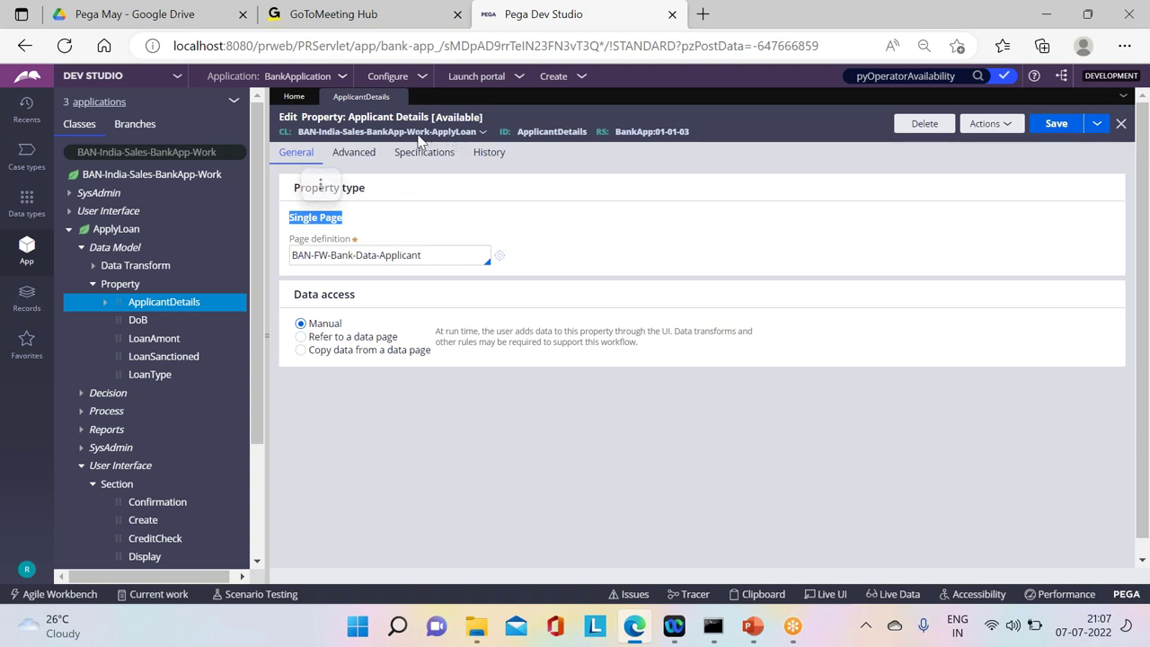
pyautogui.click(292, 137)
pyautogui.moveTo(292, 135); pyautogui.dragTo(588, 134)
pyautogui.click(521, 144)
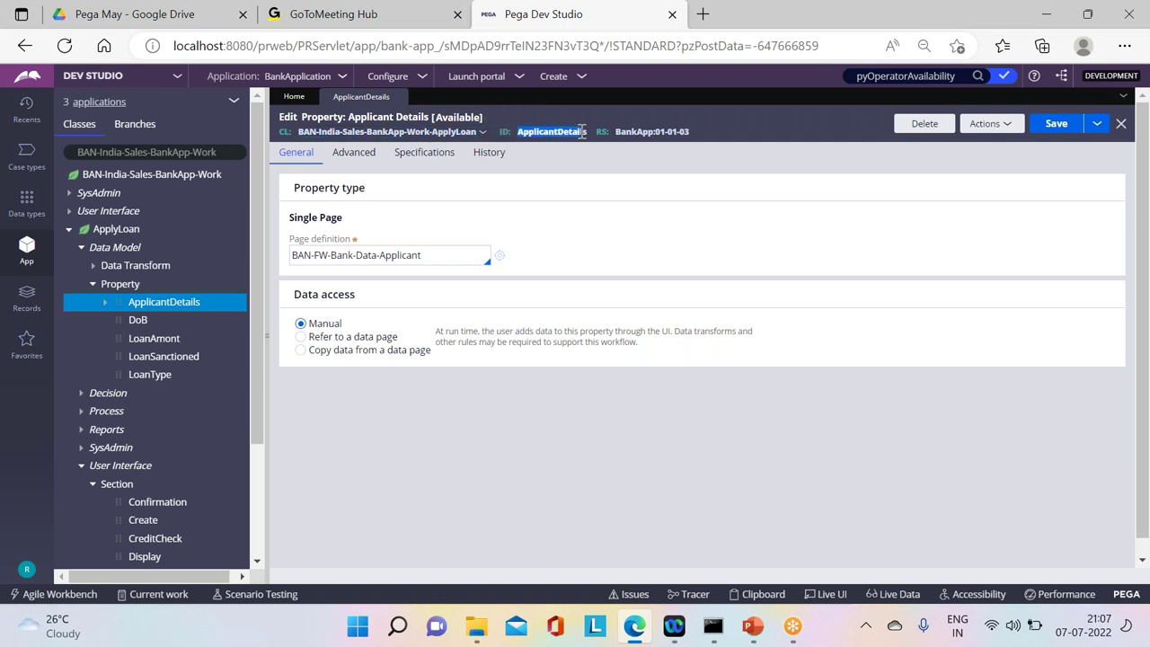
pyautogui.moveTo(422, 256); pyautogui.dragTo(289, 244)
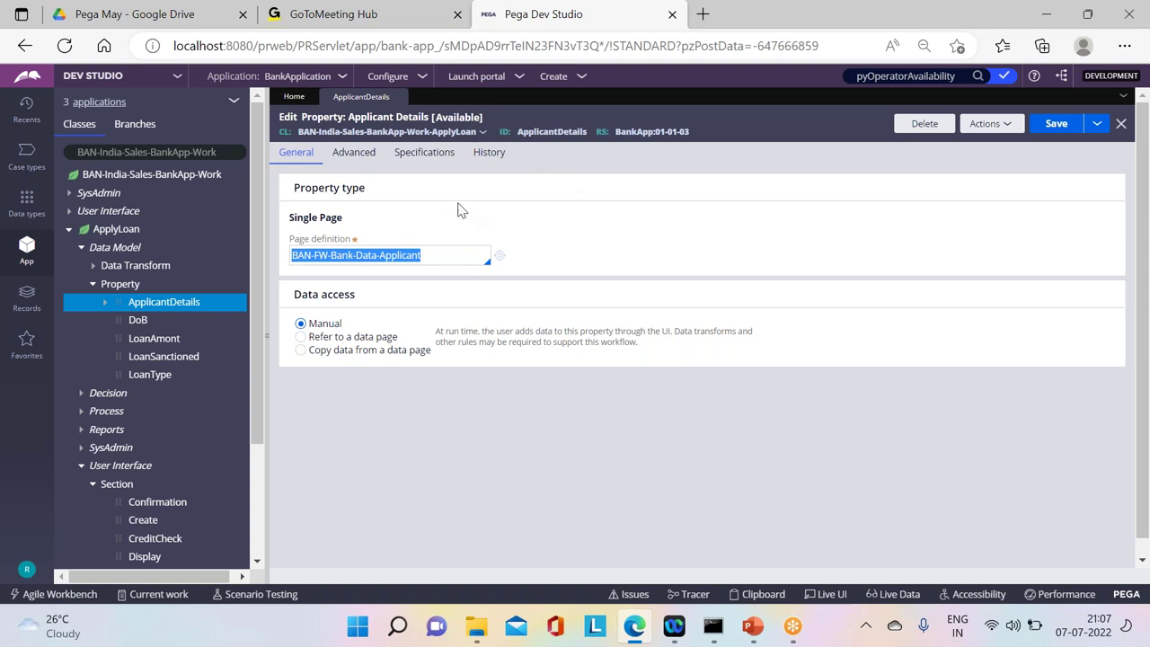
pyautogui.click(363, 258)
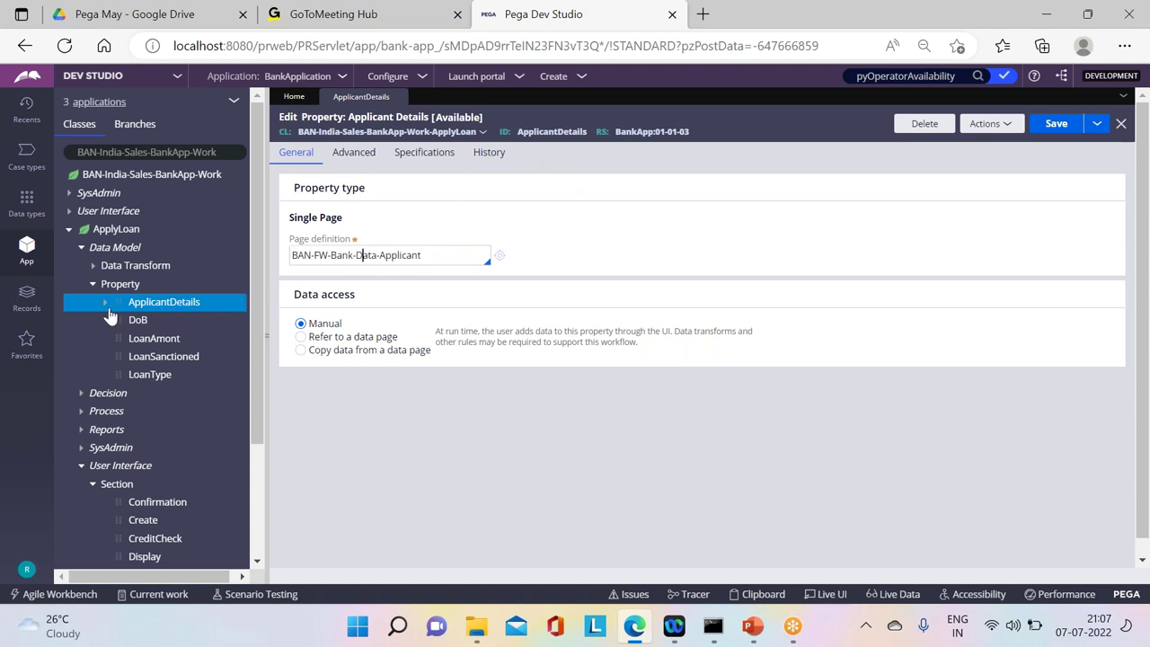
# Step: Expand ApplicantDetails to show EmailAddress and FirstName, then list the case types
pyautogui.click(105, 302)
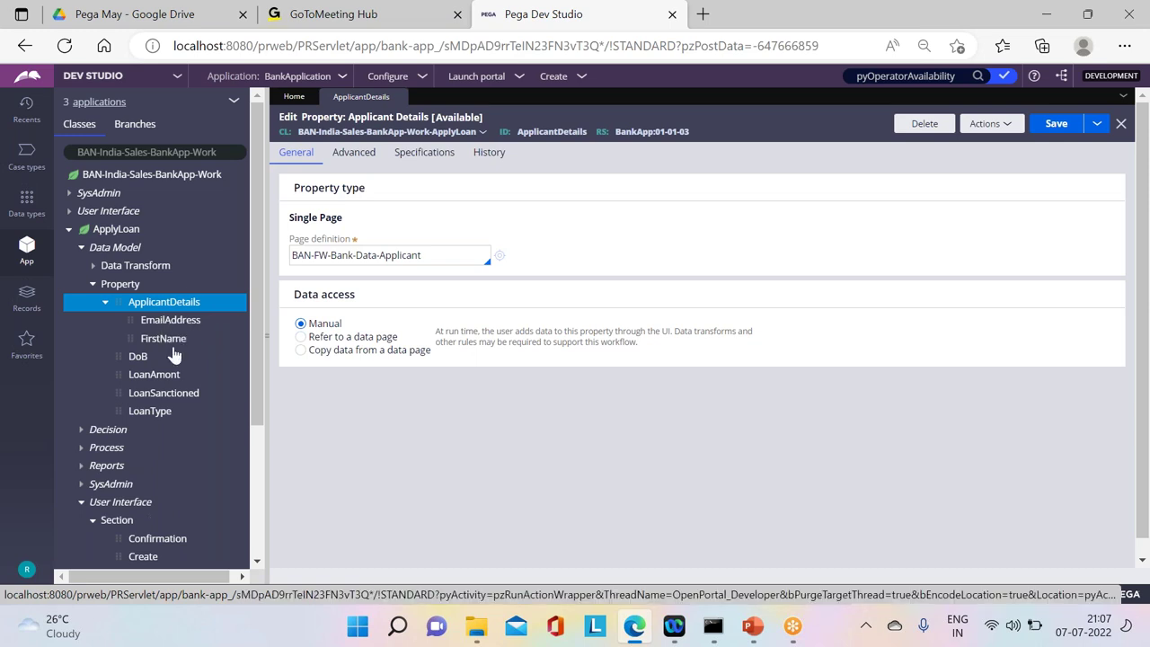
pyautogui.click(26, 202)
pyautogui.click(27, 155)
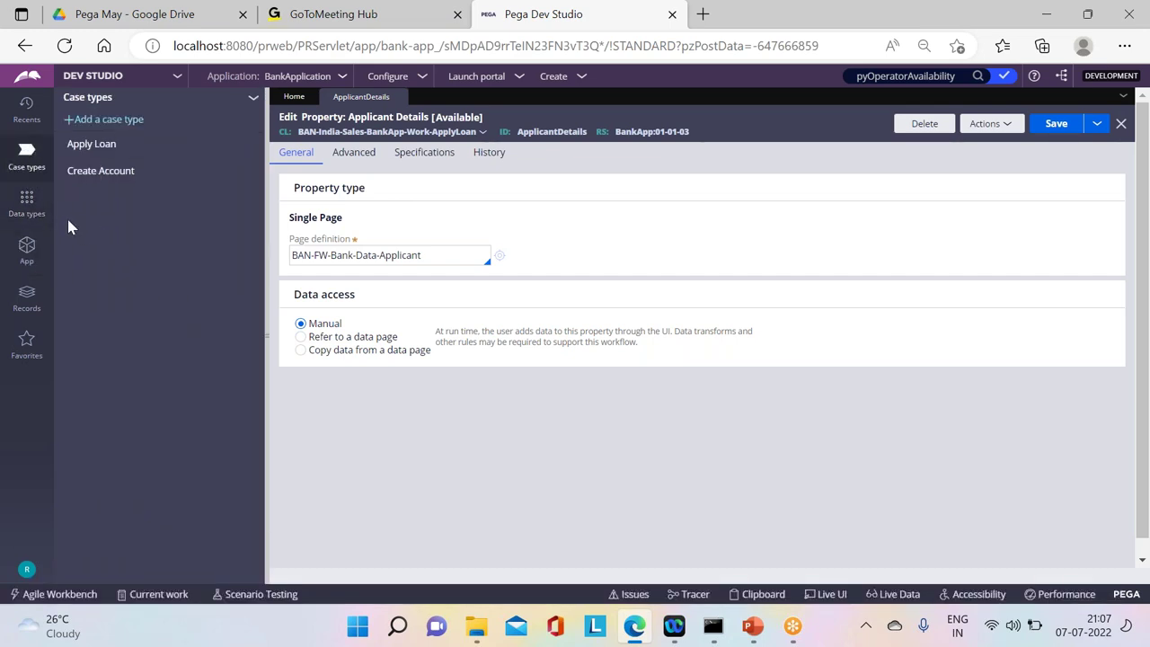
# Step: In Apply Loan's Create stage, add a collect-information step 'Add Nominees' and configure its view
pyautogui.click(99, 153)
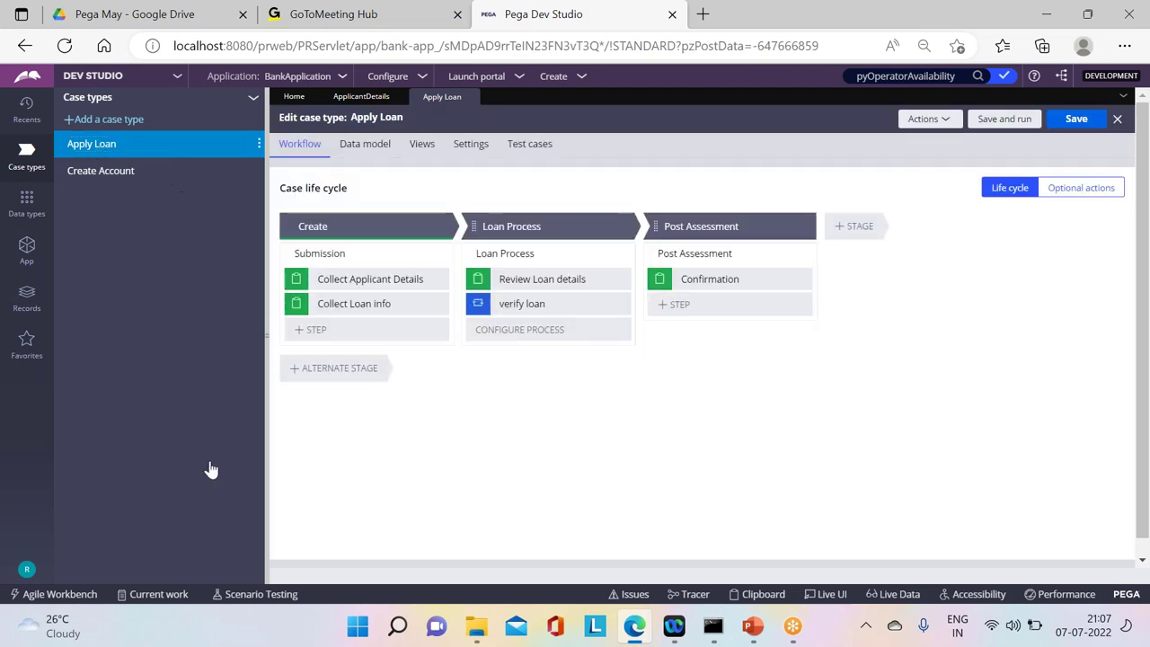
pyautogui.click(316, 330)
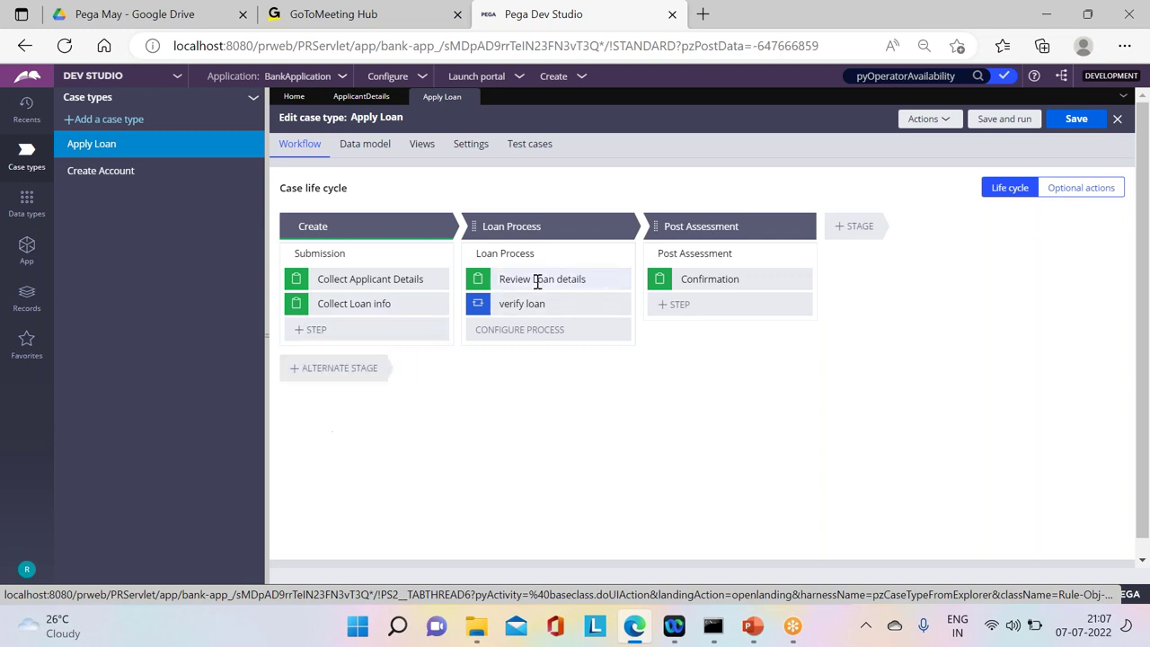
pyautogui.click(506, 280)
pyautogui.click(311, 330)
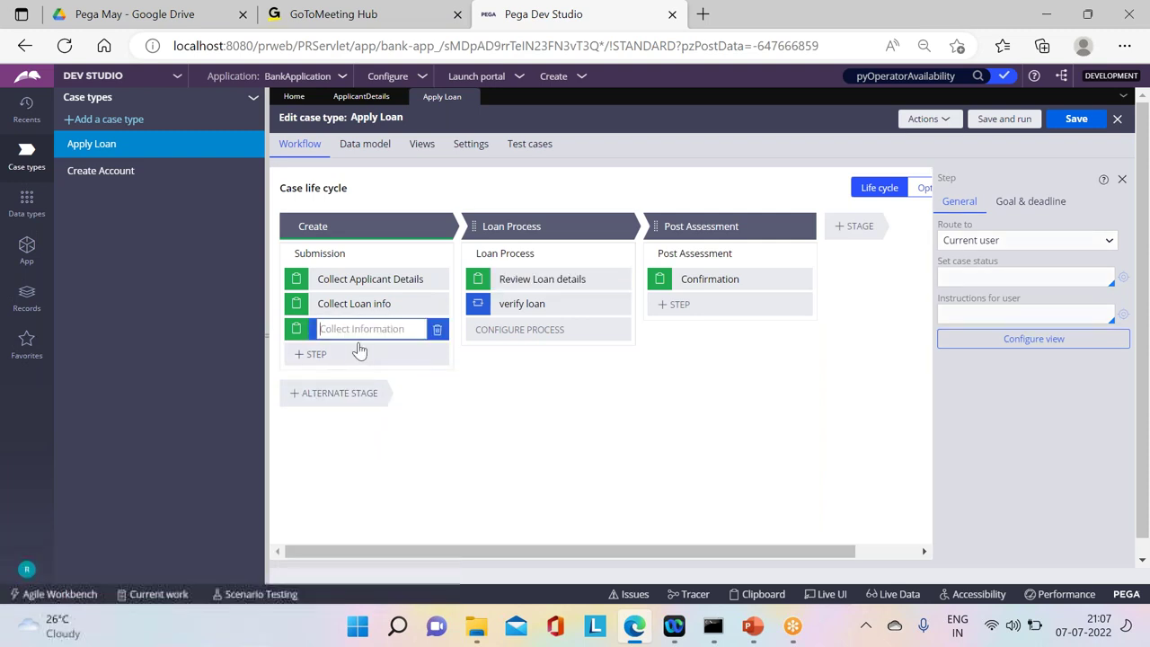
pyautogui.write('Add N')
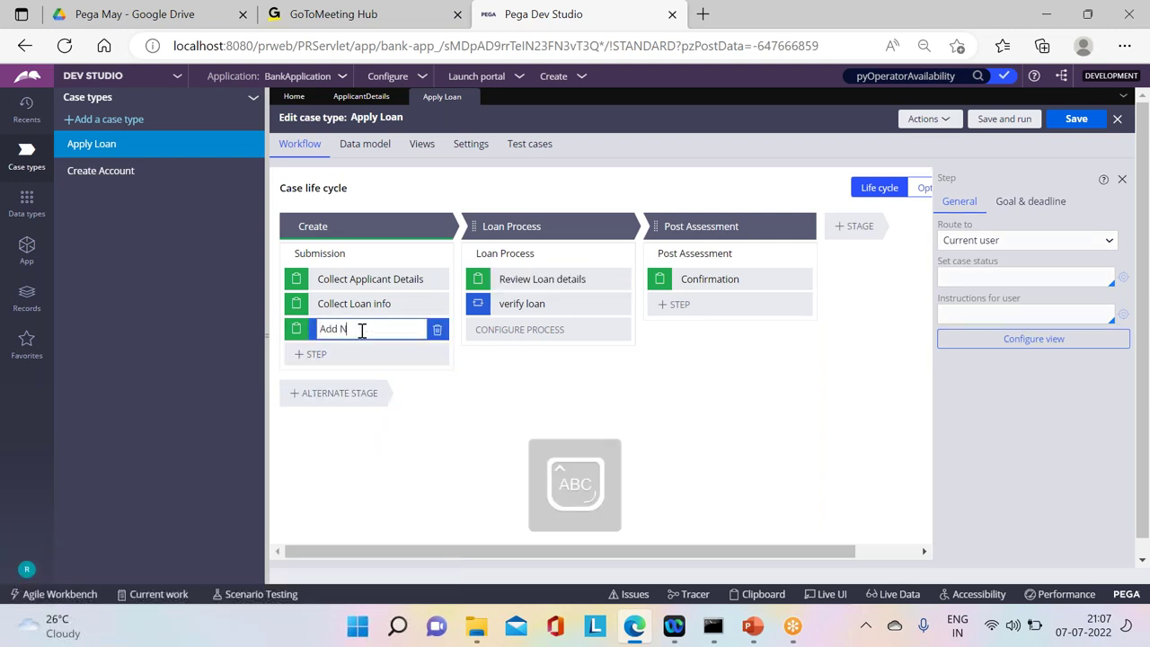
pyautogui.write('ominees')
pyautogui.press('Return')
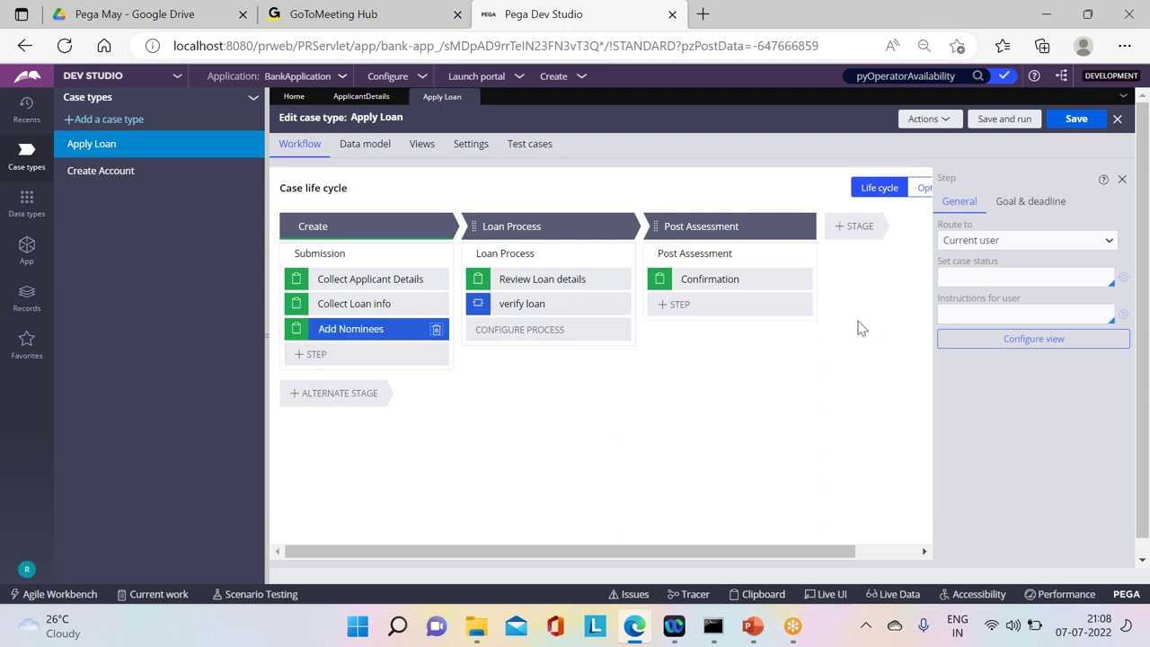
pyautogui.click(1000, 341)
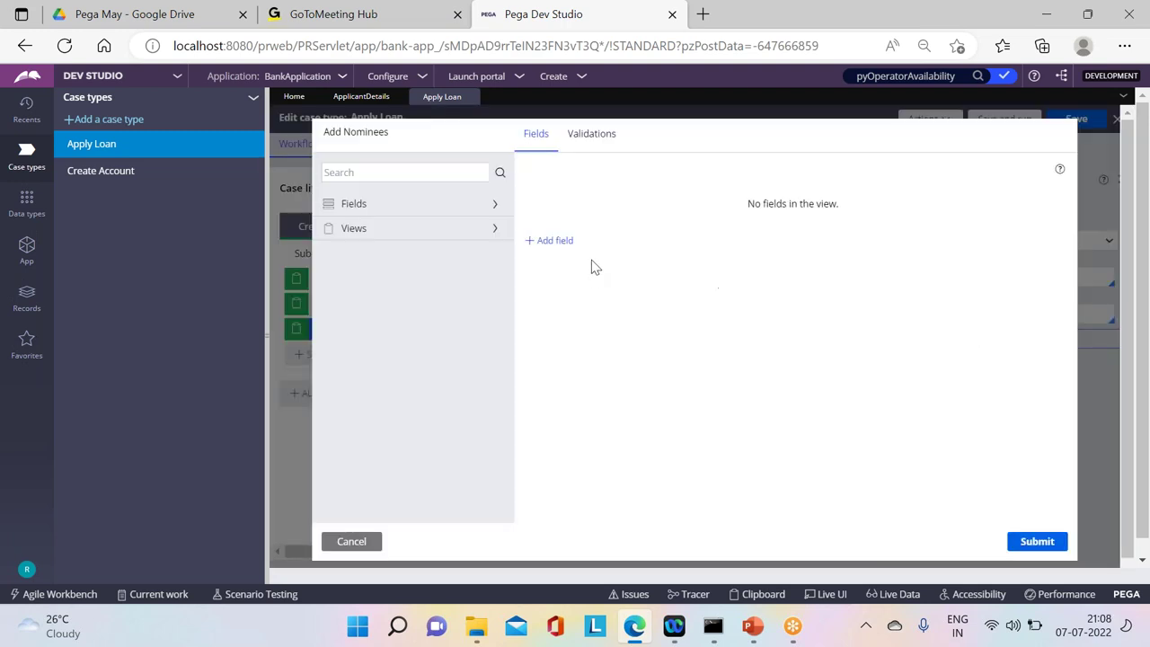
# Step: Add a 'Nominee Details' embedded data field holding a list of Applicant records
pyautogui.click(548, 240)
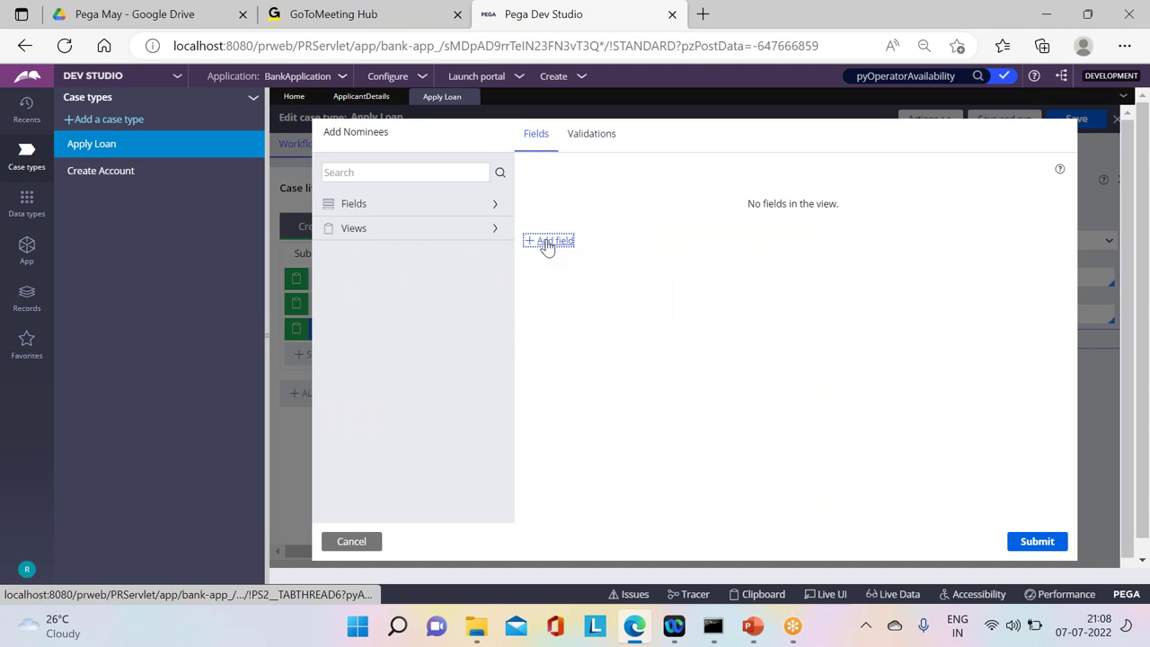
pyautogui.write('Nominee Details')
pyautogui.press('Tab')
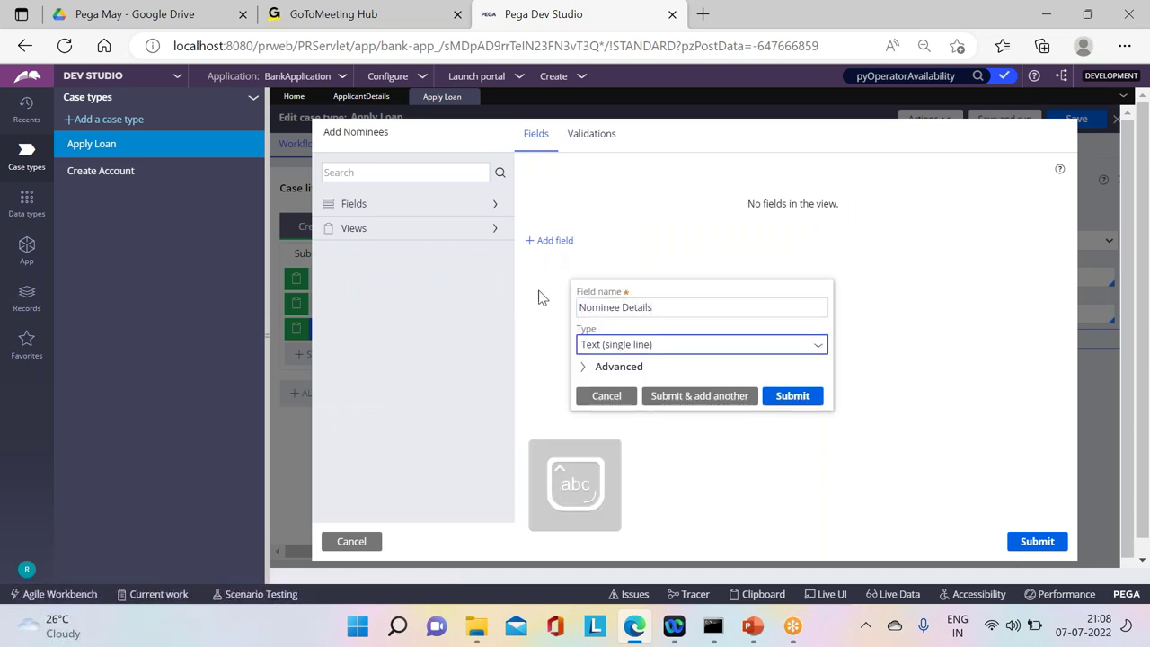
pyautogui.click(815, 349)
pyautogui.moveTo(812, 398); pyautogui.dragTo(830, 536)
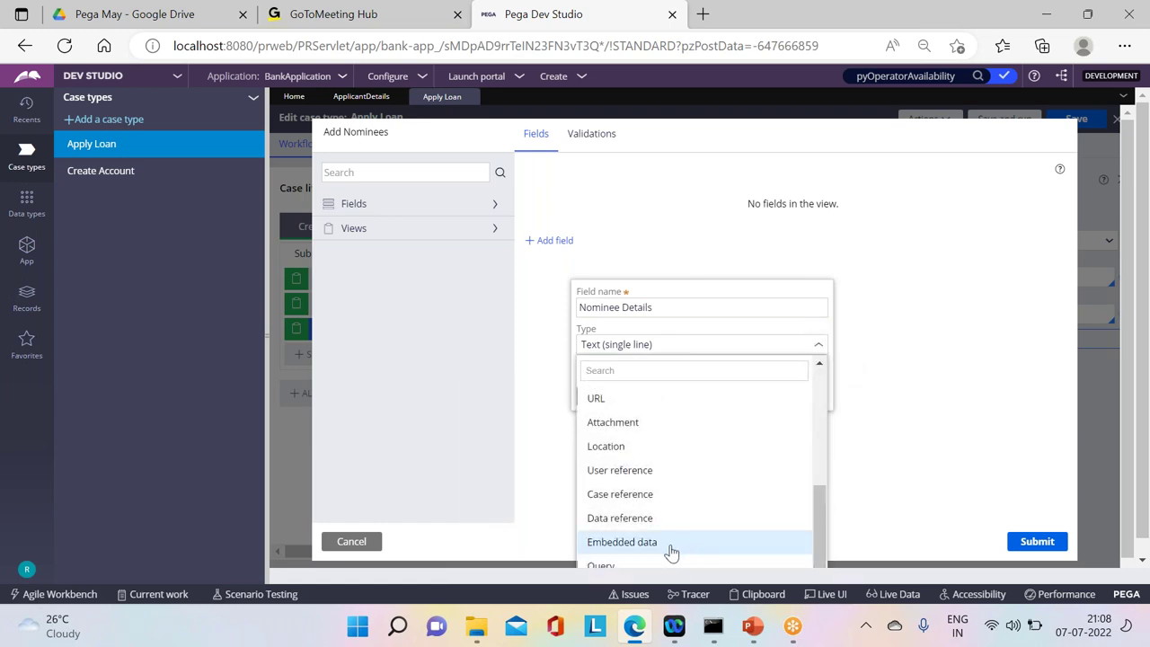
pyautogui.click(672, 544)
pyautogui.click(612, 398)
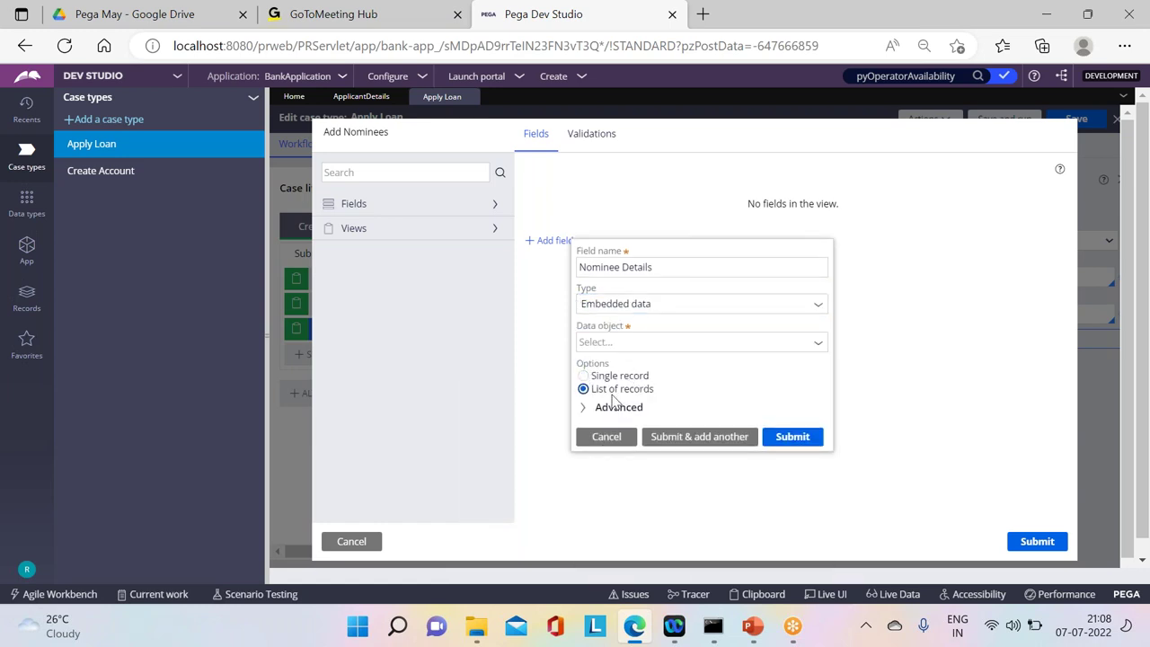
pyautogui.click(604, 343)
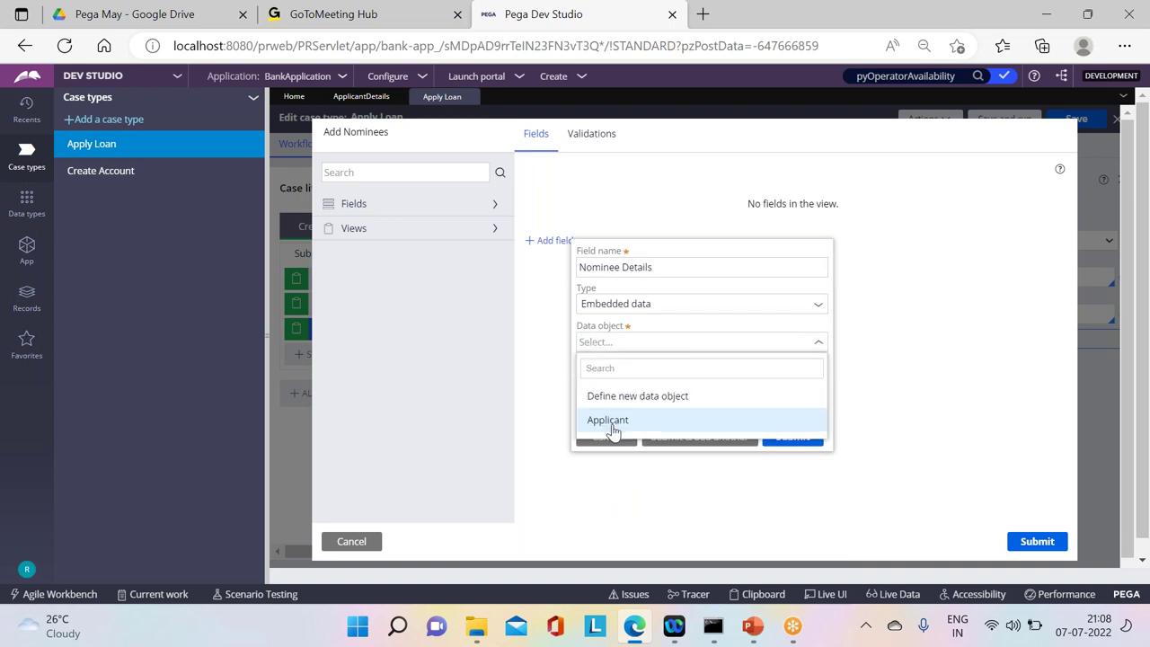
pyautogui.click(609, 421)
pyautogui.click(783, 437)
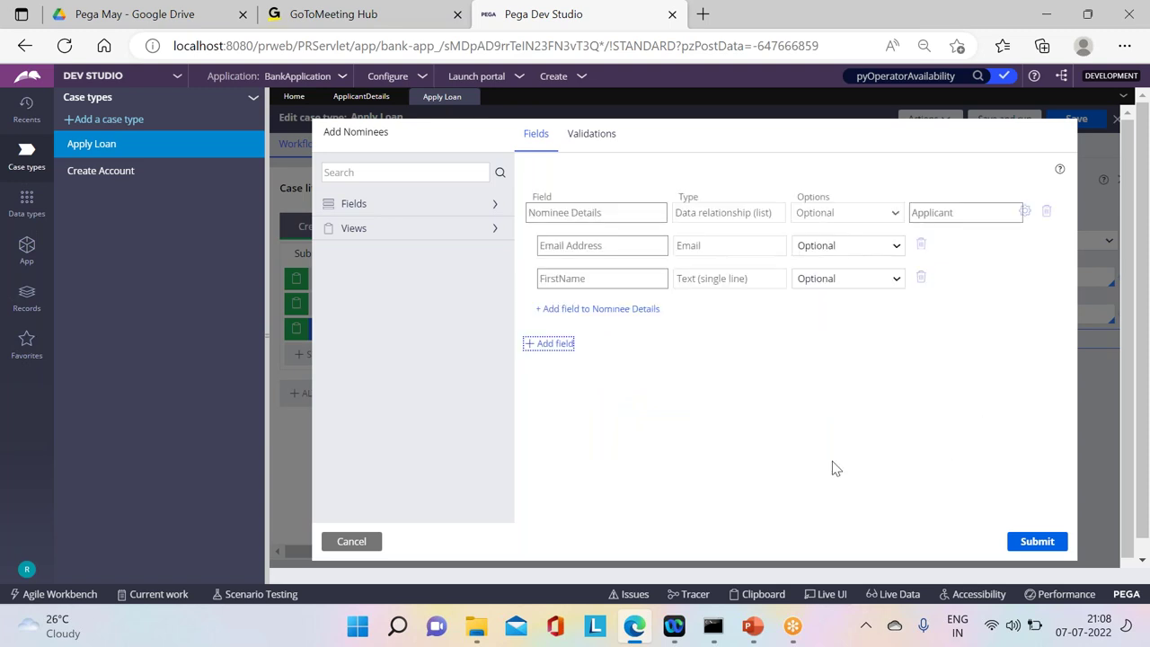
# Step: Submit the Add Nominees view and close its dialog
pyautogui.click(1033, 541)
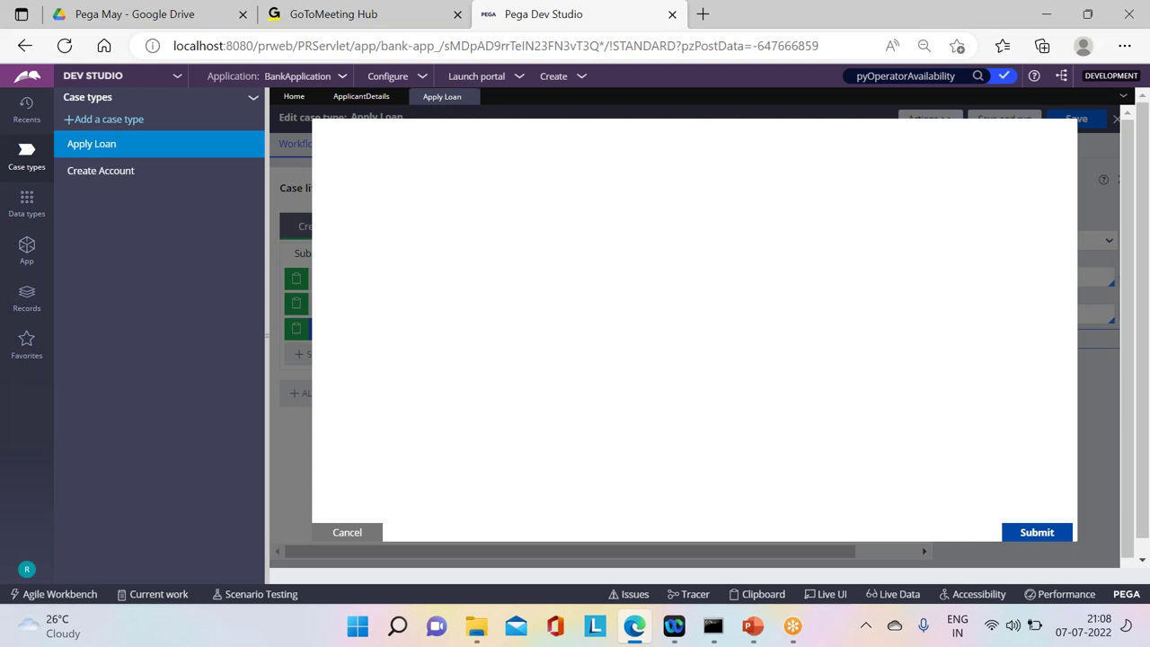
pyautogui.click(1042, 534)
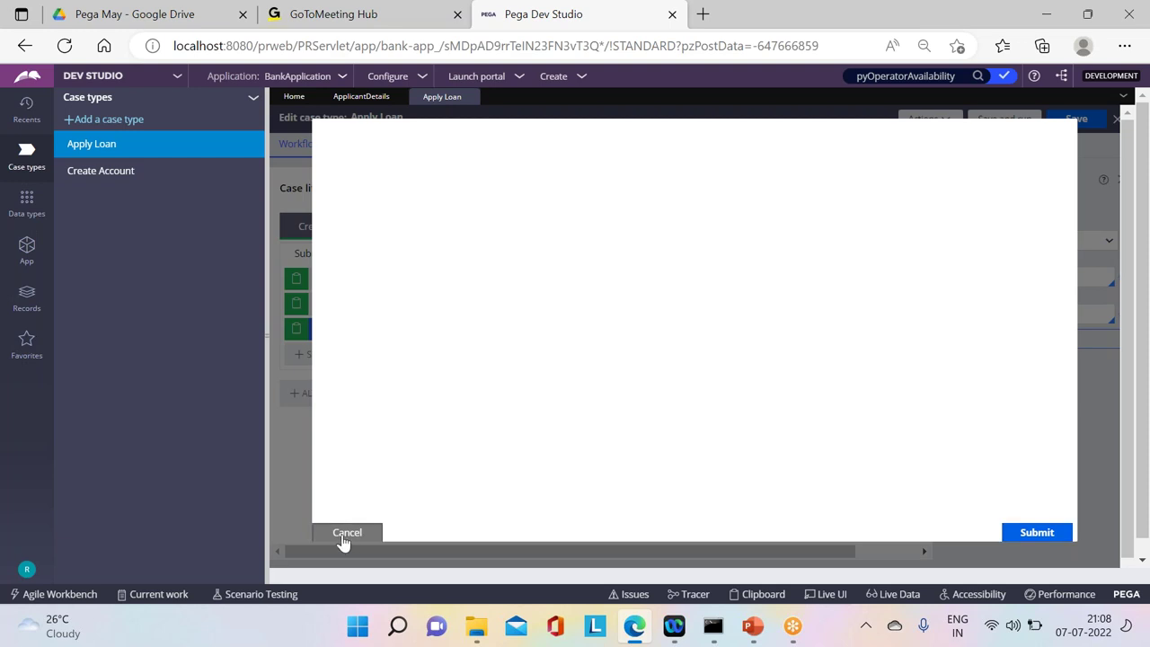
pyautogui.click(64, 45)
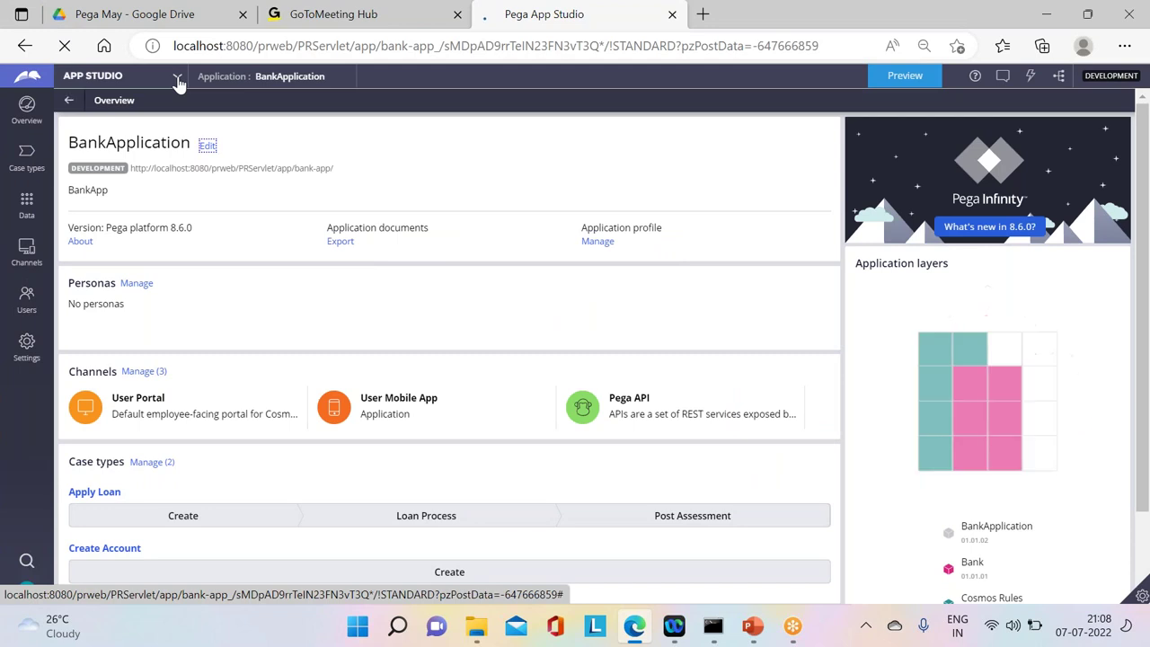
# Step: Switch from App Studio to Dev Studio to reopen the Apply Loan case designer
pyautogui.click(179, 81)
pyautogui.click(79, 121)
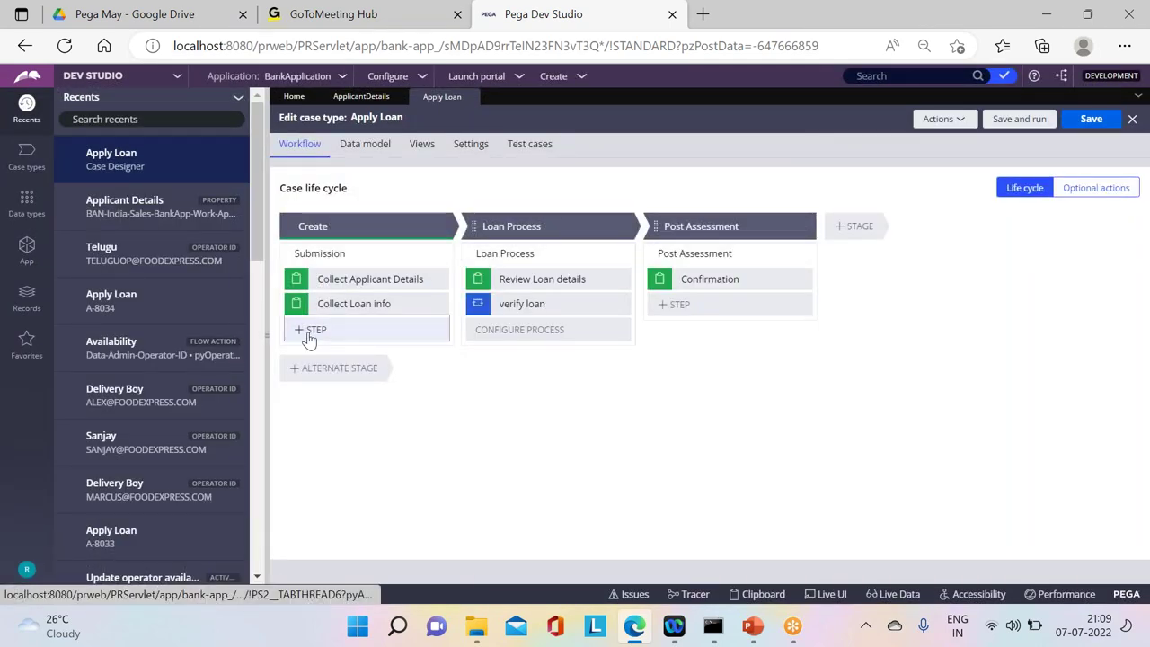
# Step: Add a collect-information step named 'Add Nominees' to the Submission process
pyautogui.click(308, 329)
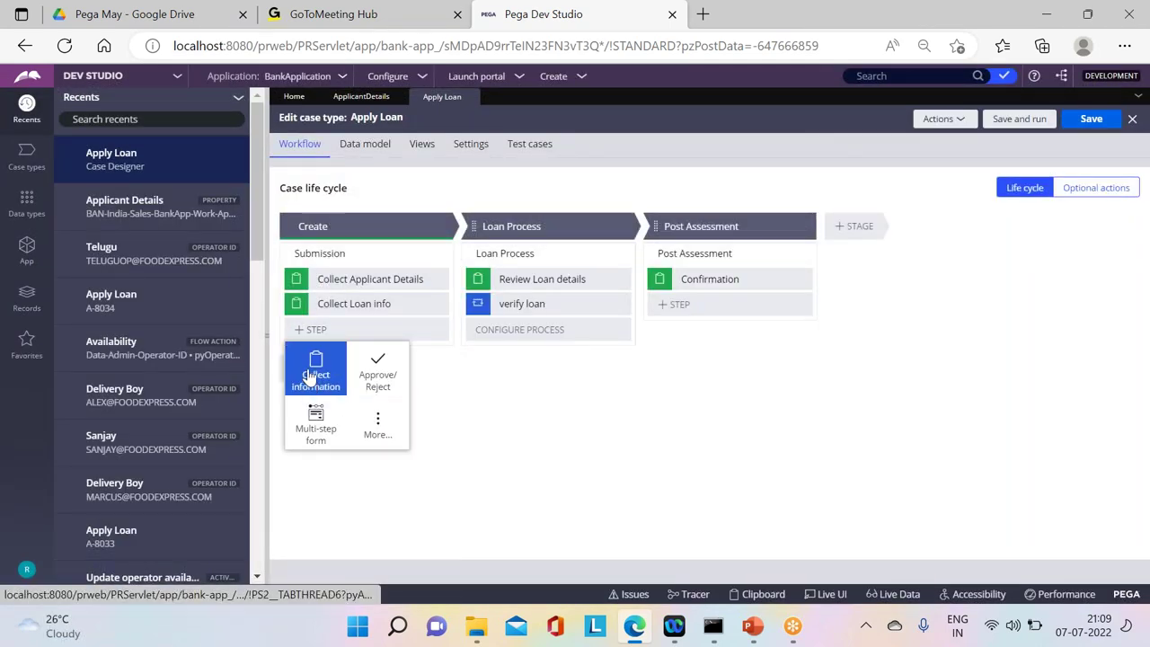
pyautogui.click(316, 370)
pyautogui.write('Add')
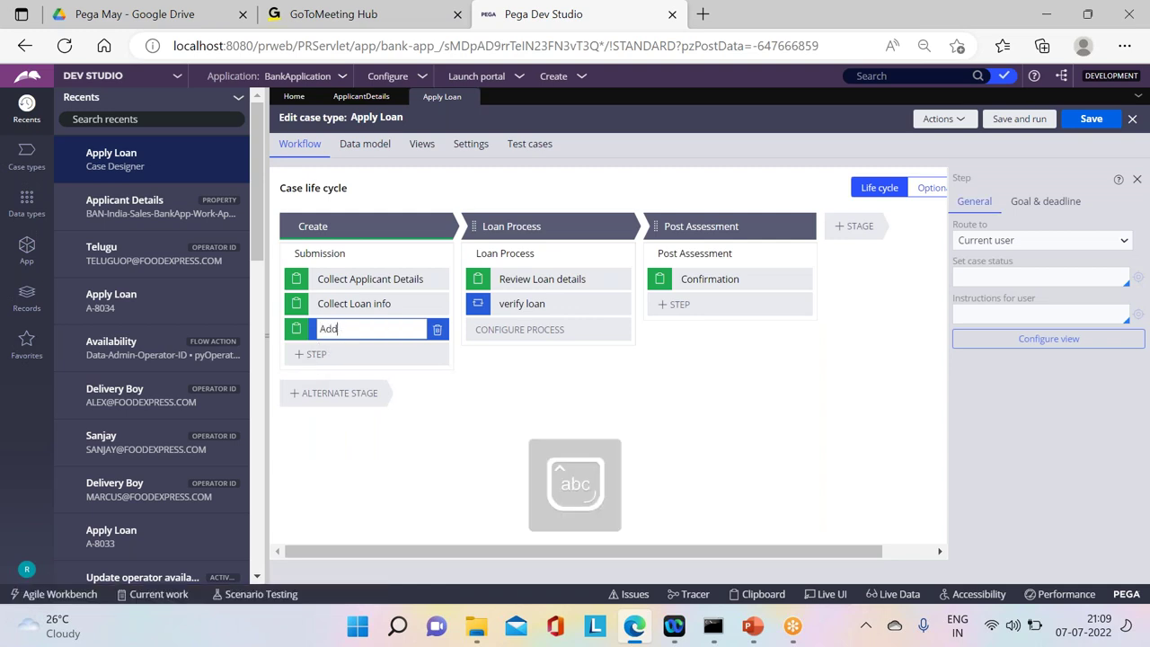
pyautogui.write(' Nominees')
pyautogui.press('Return')
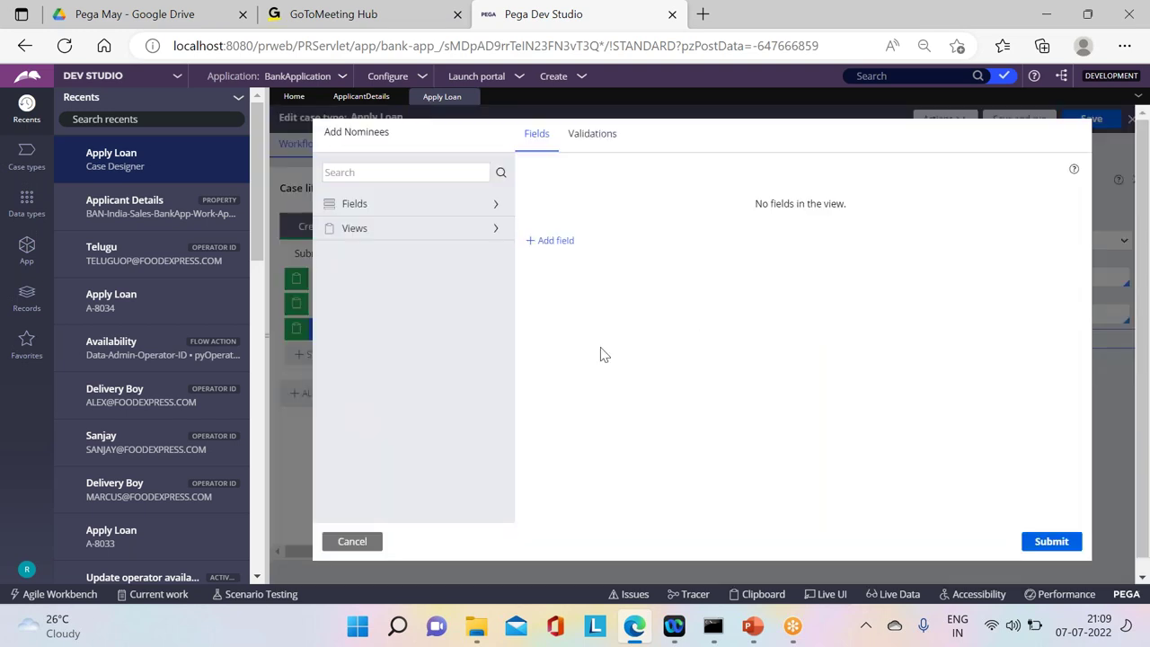
# Step: Put the Nominee Details field in the Add Nominees view and save Apply Loan
pyautogui.click(497, 230)
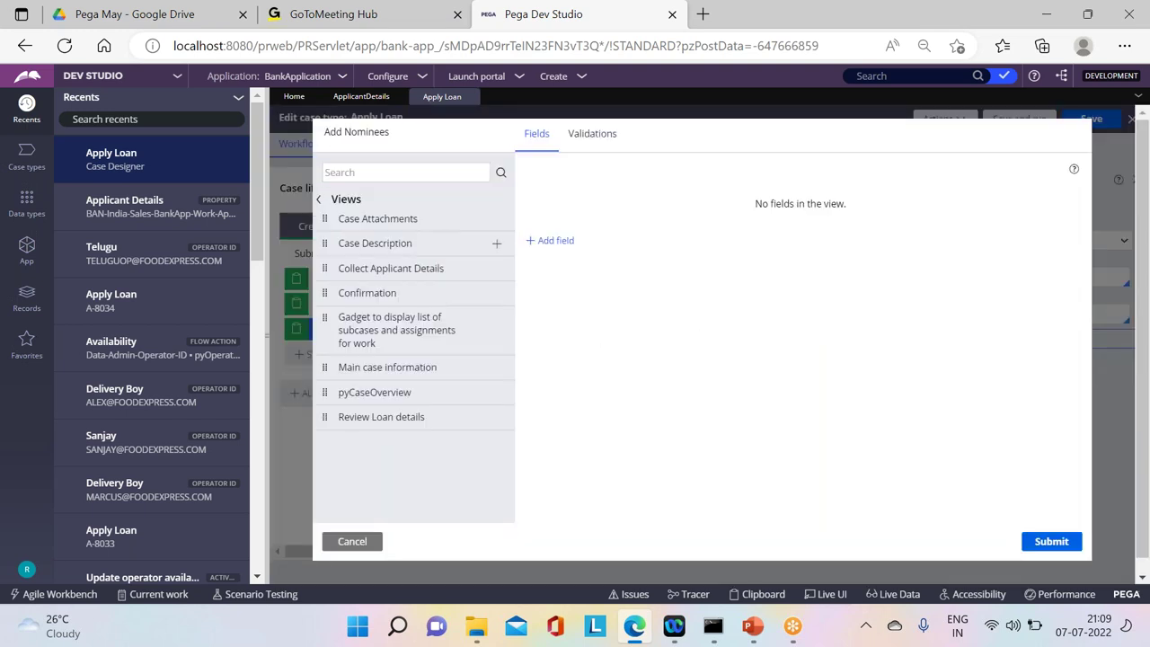
pyautogui.click(319, 199)
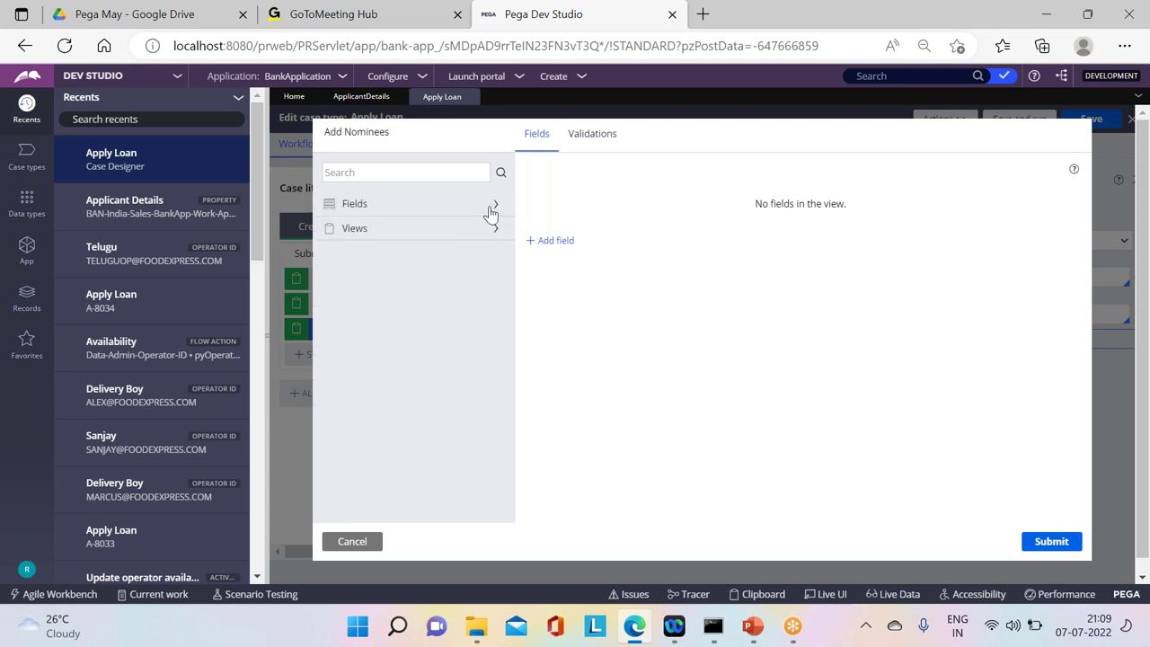
pyautogui.click(492, 206)
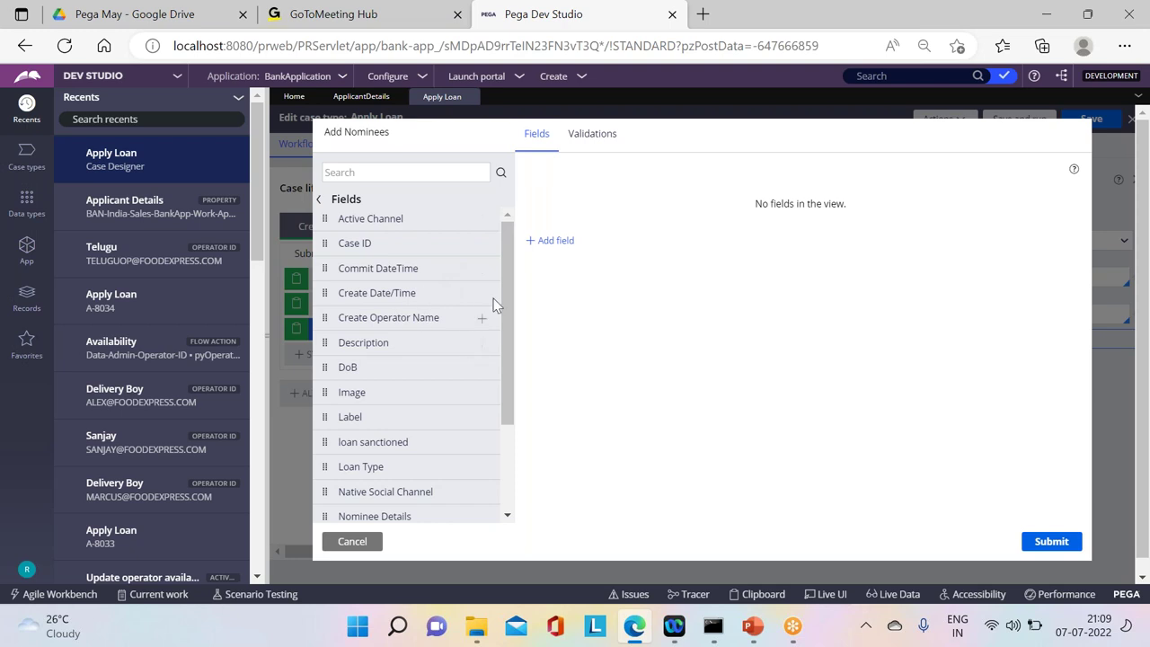
pyautogui.moveTo(504, 258); pyautogui.dragTo(508, 334)
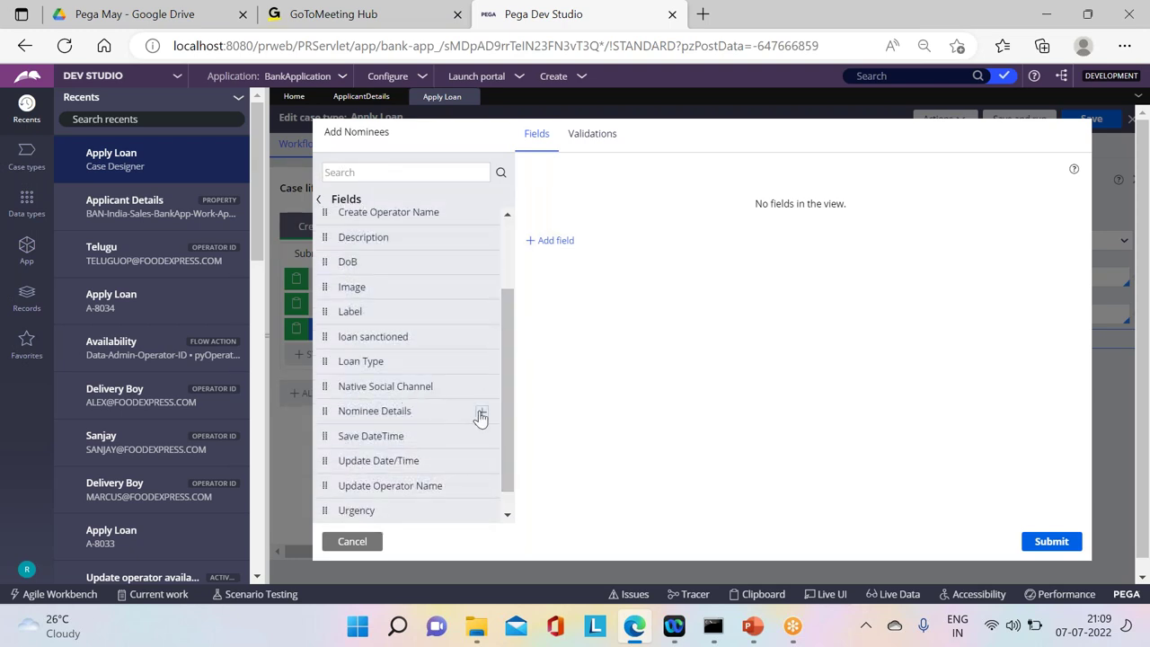
pyautogui.click(481, 415)
pyautogui.click(1057, 542)
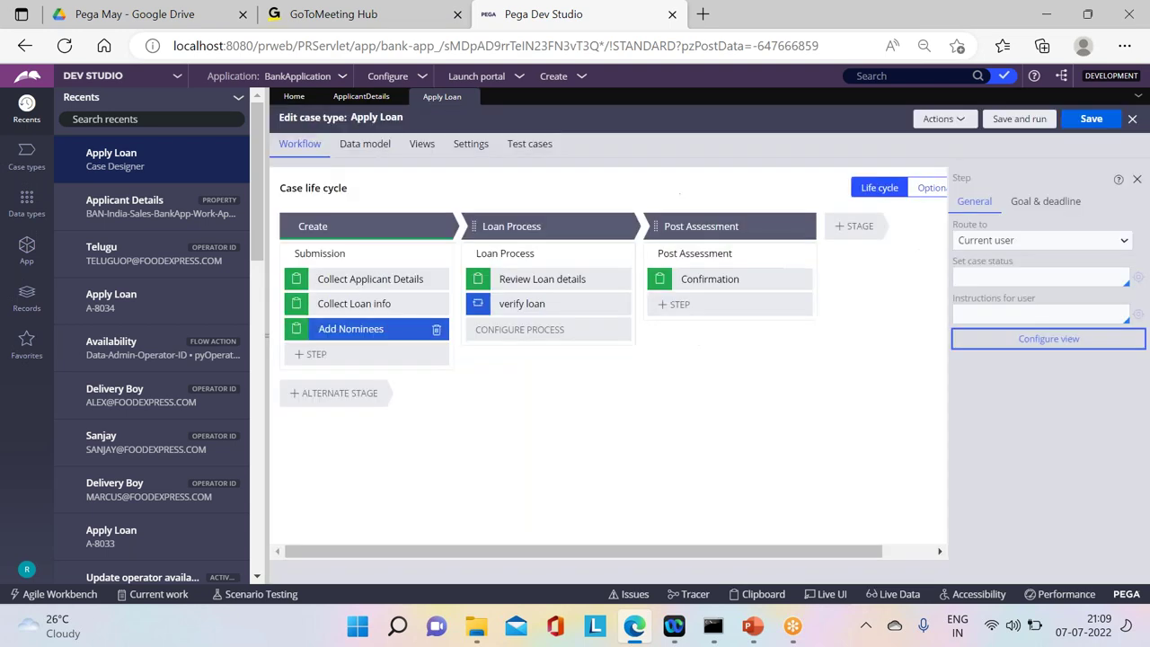
pyautogui.click(1093, 123)
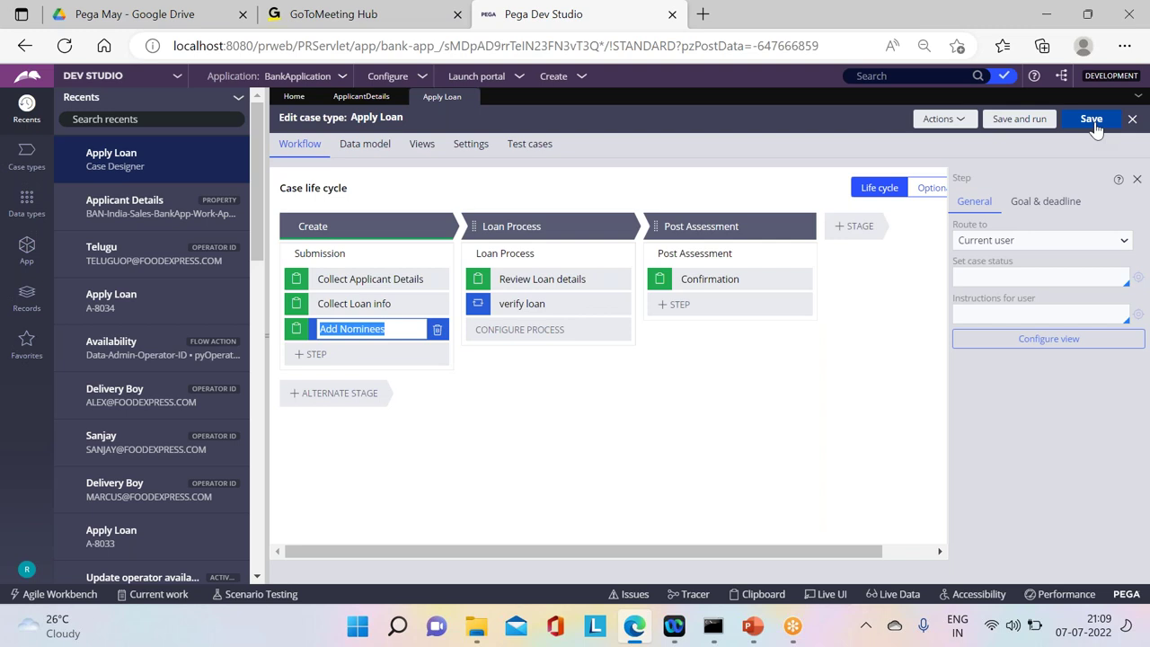
pyautogui.click(1093, 126)
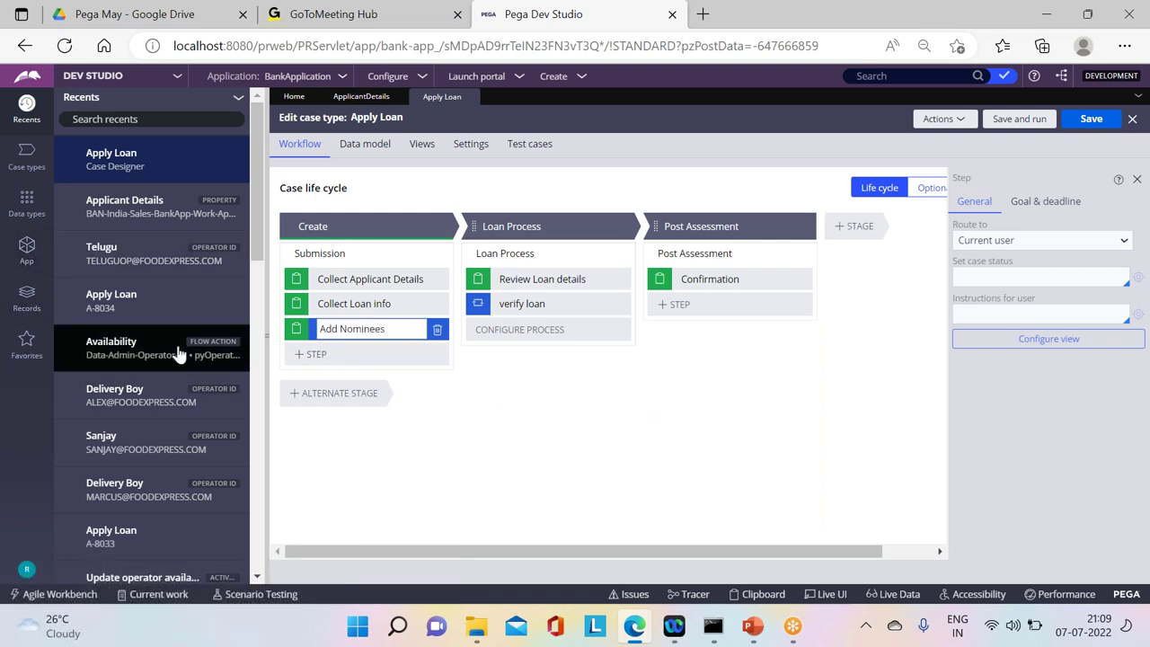
# Step: Start a new flow record in the pinned BAN-FW-Bank-Data-Applicant class
pyautogui.click(27, 250)
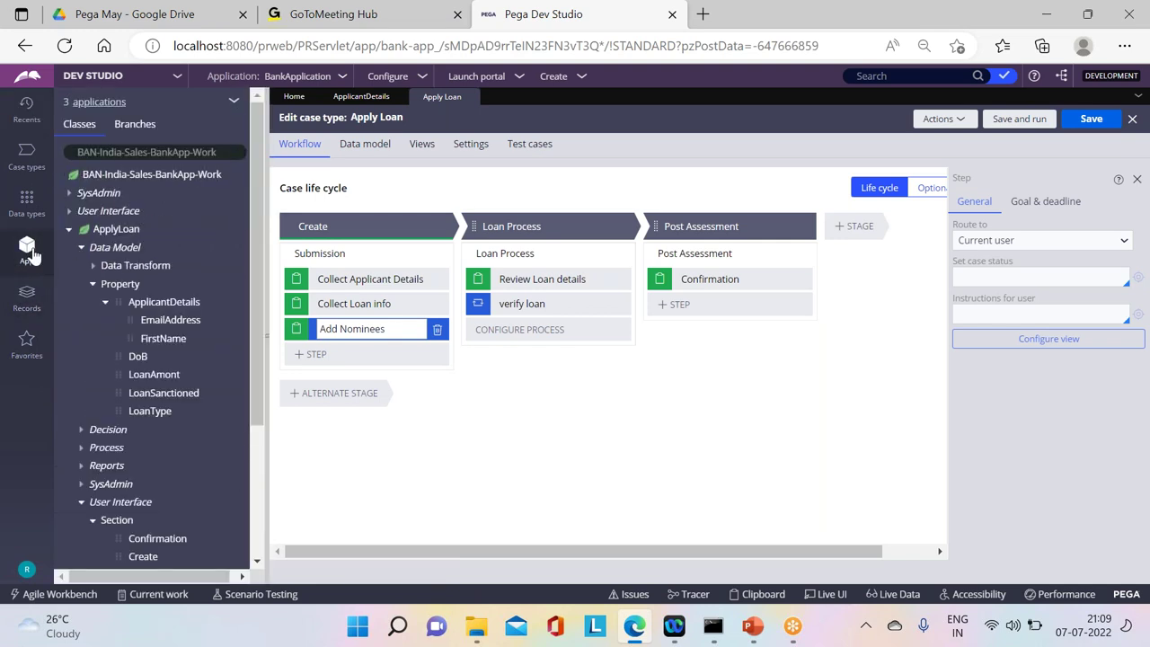
pyautogui.click(69, 214)
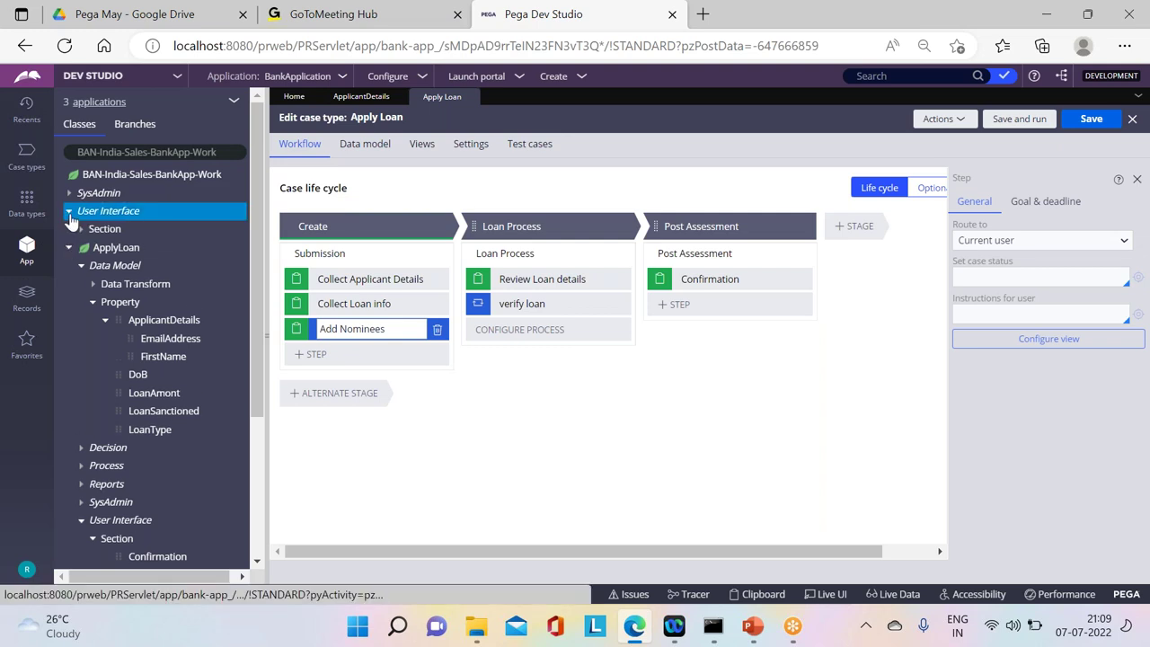
pyautogui.click(69, 213)
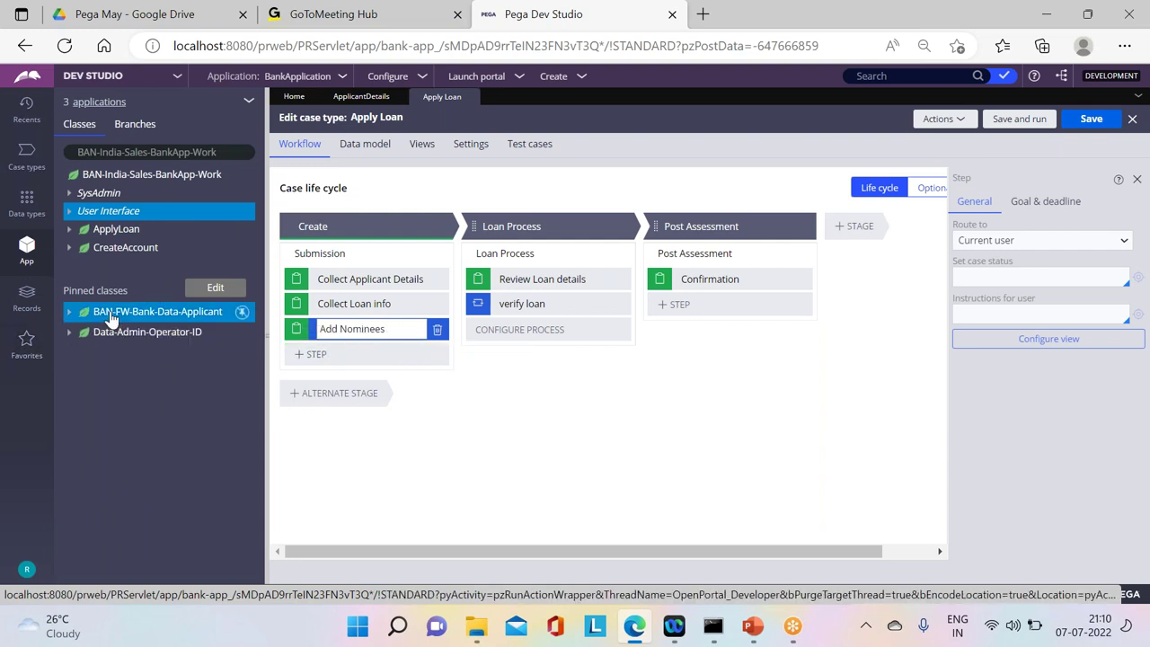
pyautogui.rightClick(111, 320)
pyautogui.moveTo(112, 334)
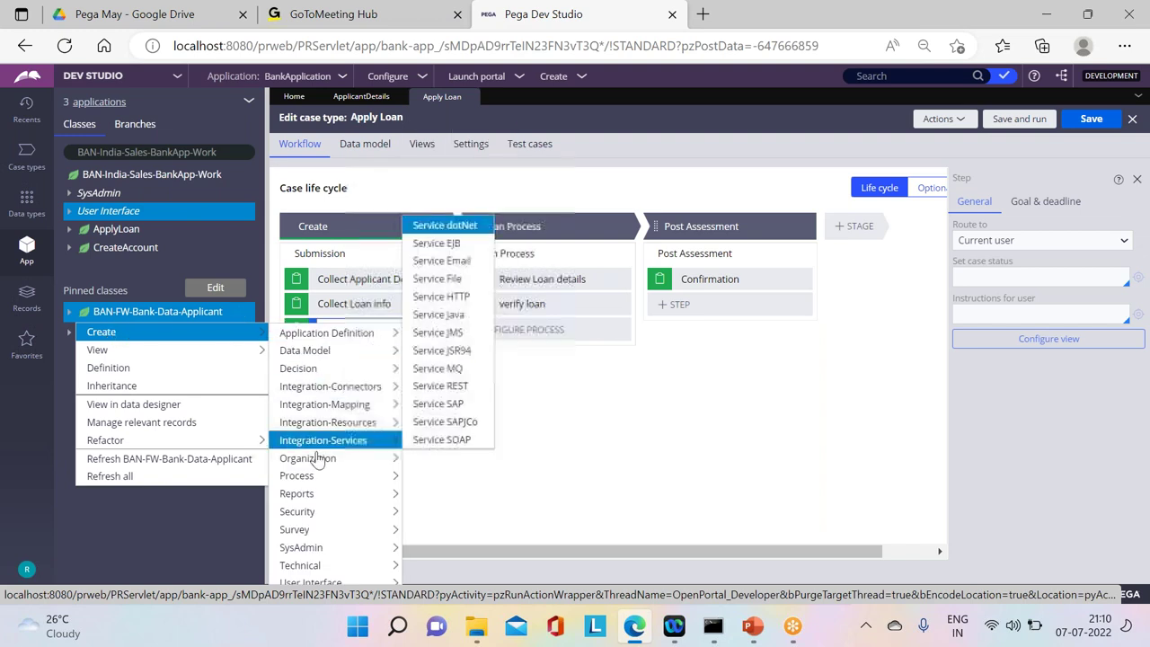
pyautogui.moveTo(316, 475)
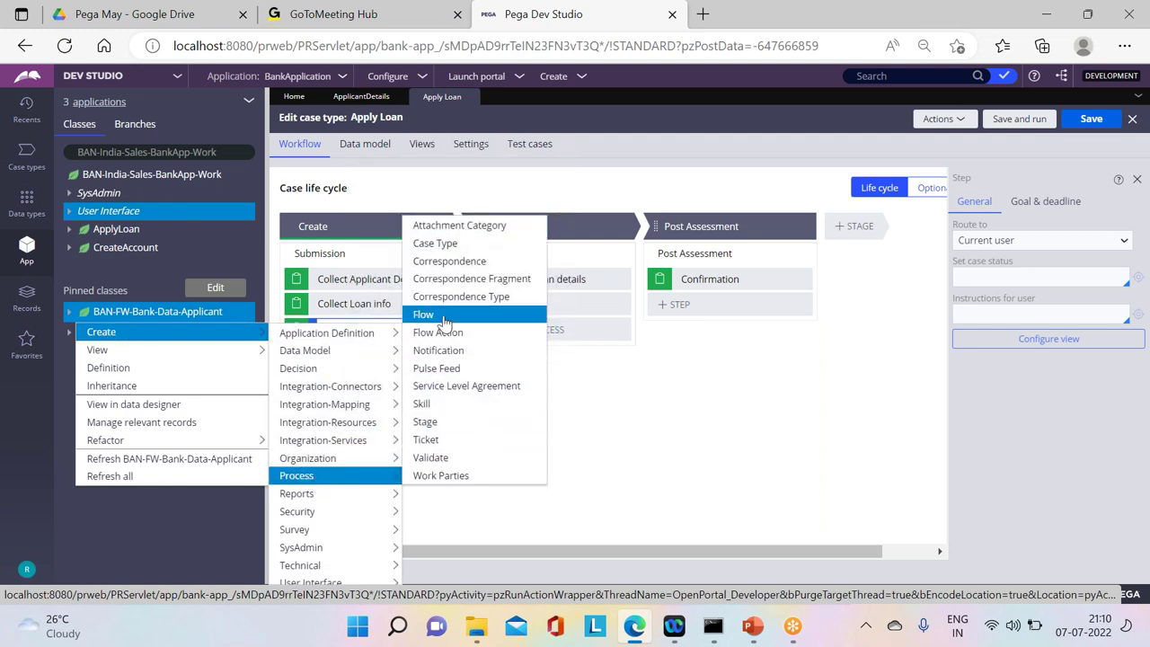
pyautogui.click(423, 316)
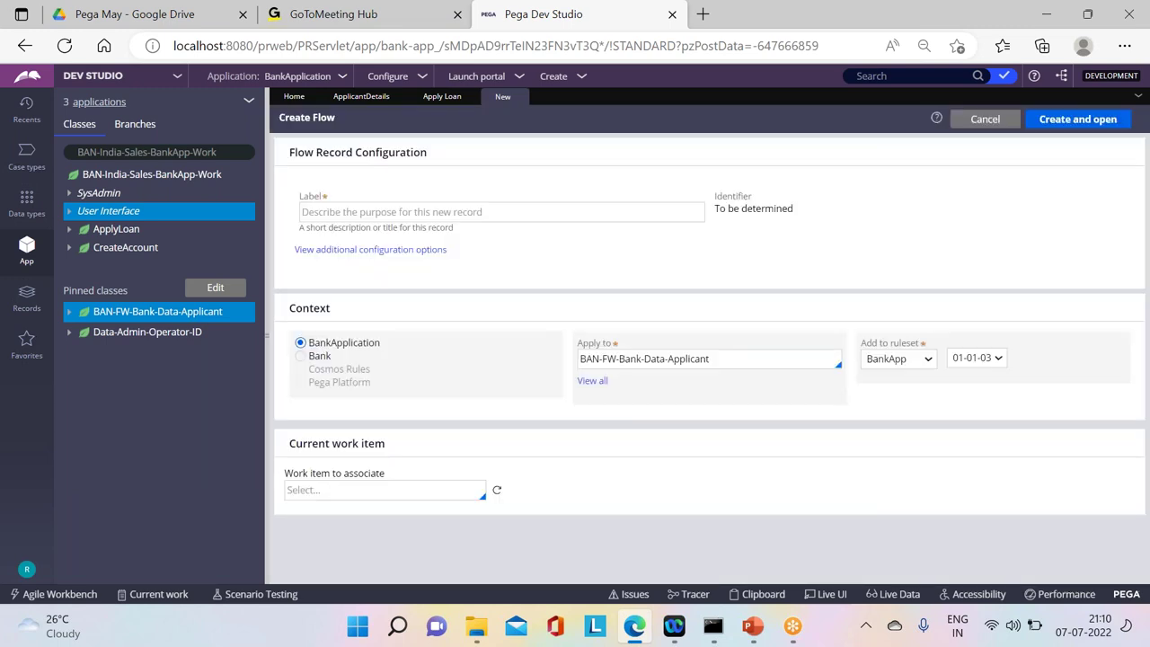
# Step: Create and open a flow labelled 'AddInsurance'
pyautogui.click(341, 216)
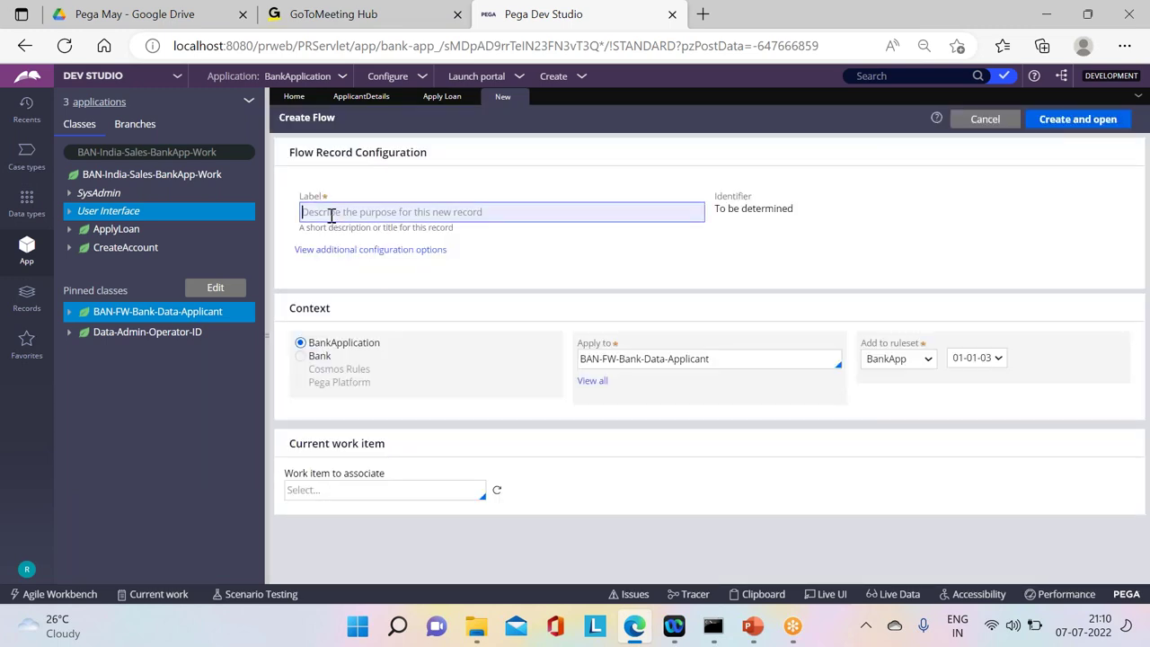
pyautogui.write('AddIn')
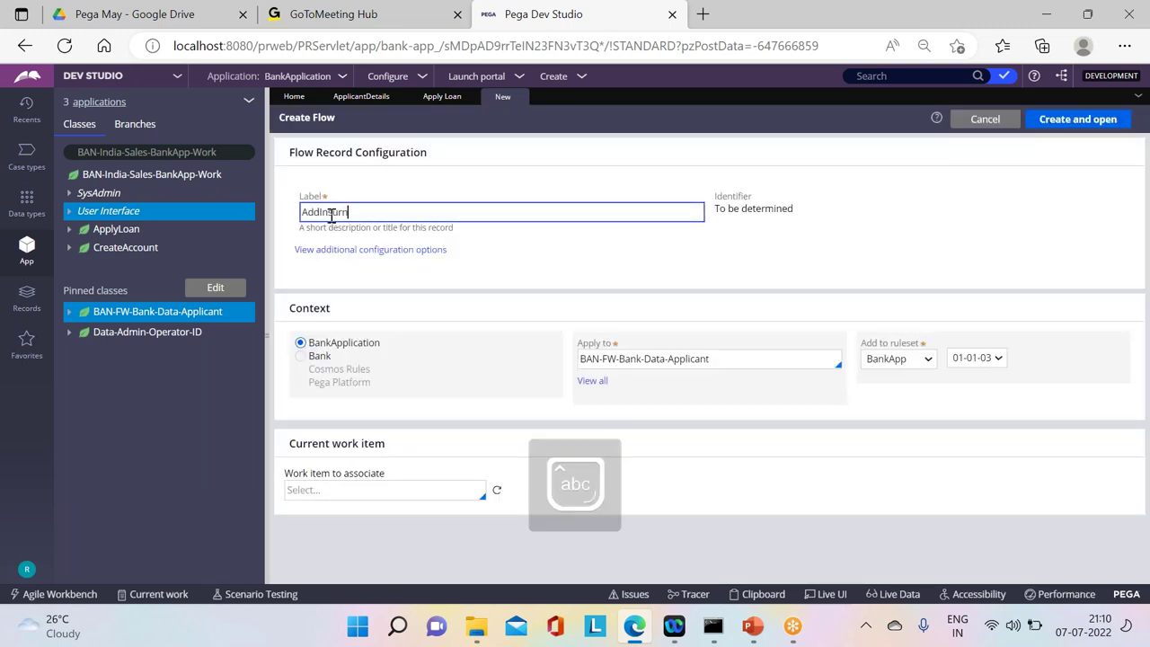
pyautogui.write('surnce')
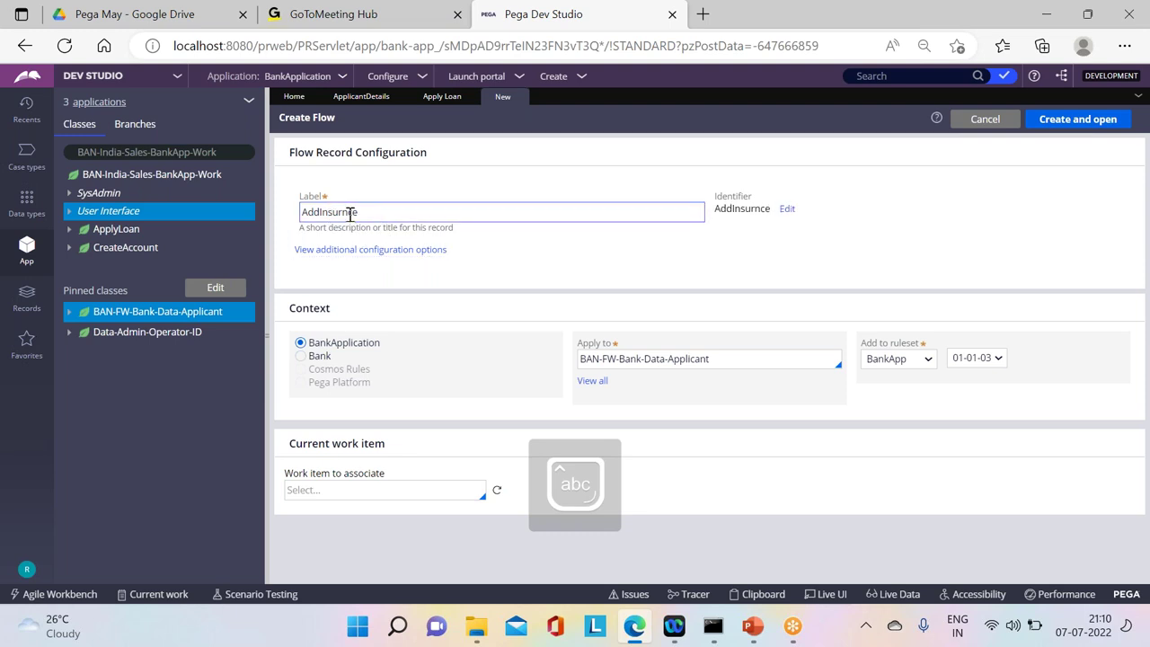
pyautogui.click(342, 213)
pyautogui.write('a')
pyautogui.press('Tab')
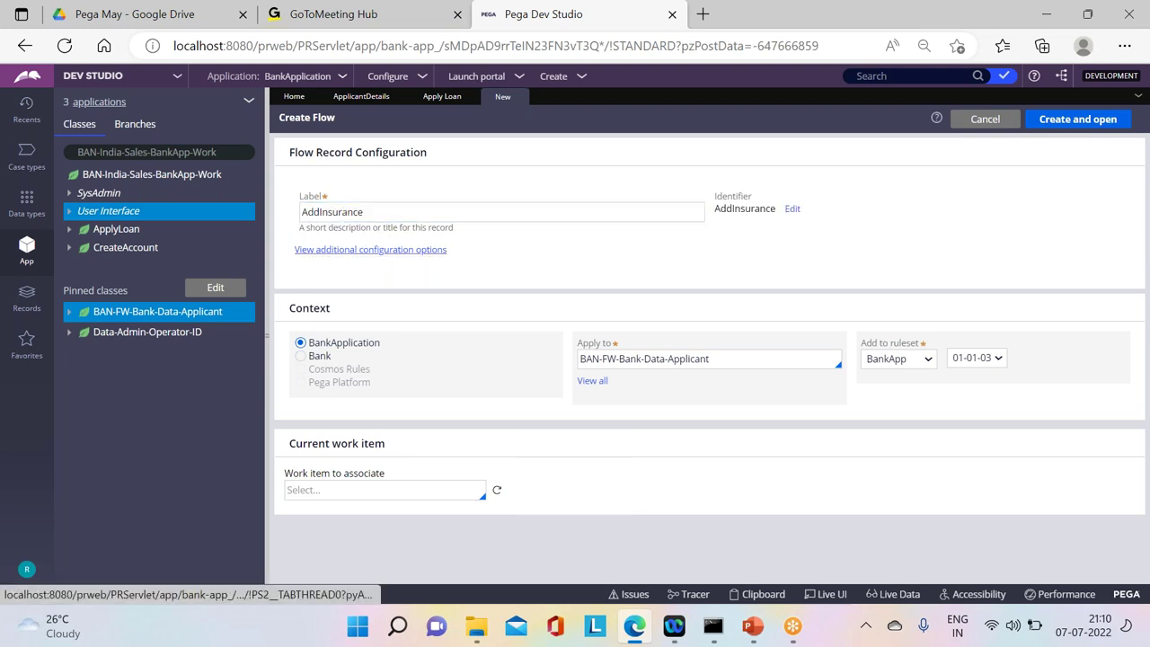
pyautogui.click(1081, 120)
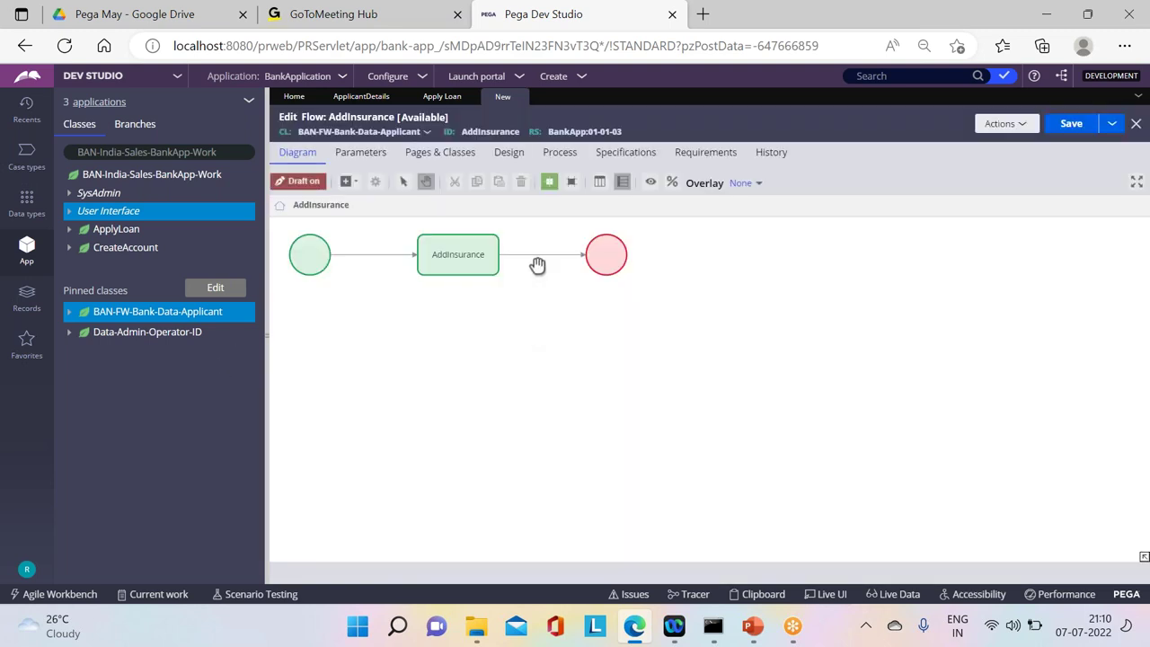
# Step: Give the flow's connector a new AddInsurance flow action using an AddInsurance section
pyautogui.click(537, 255)
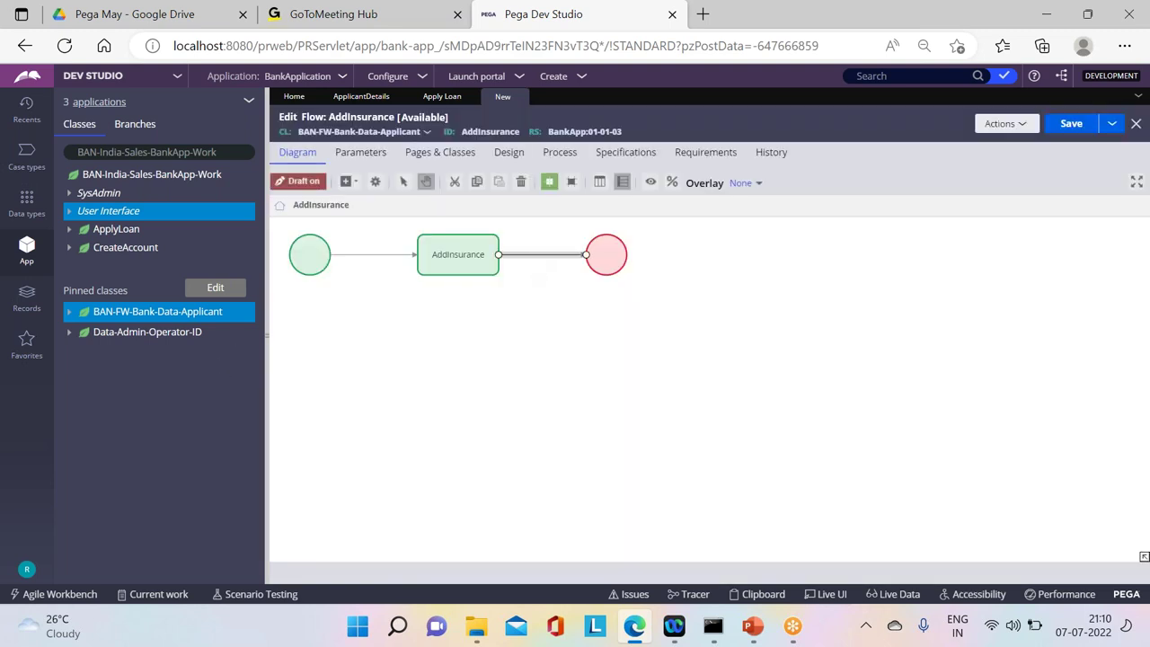
pyautogui.doubleClick(537, 255)
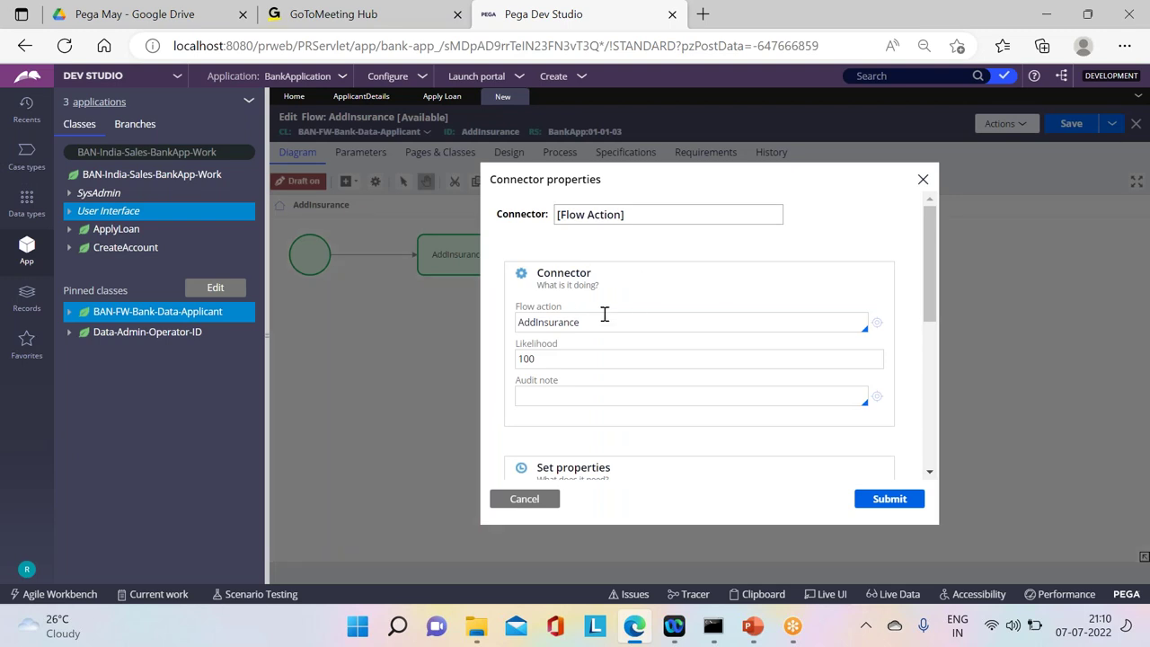
pyautogui.click(877, 324)
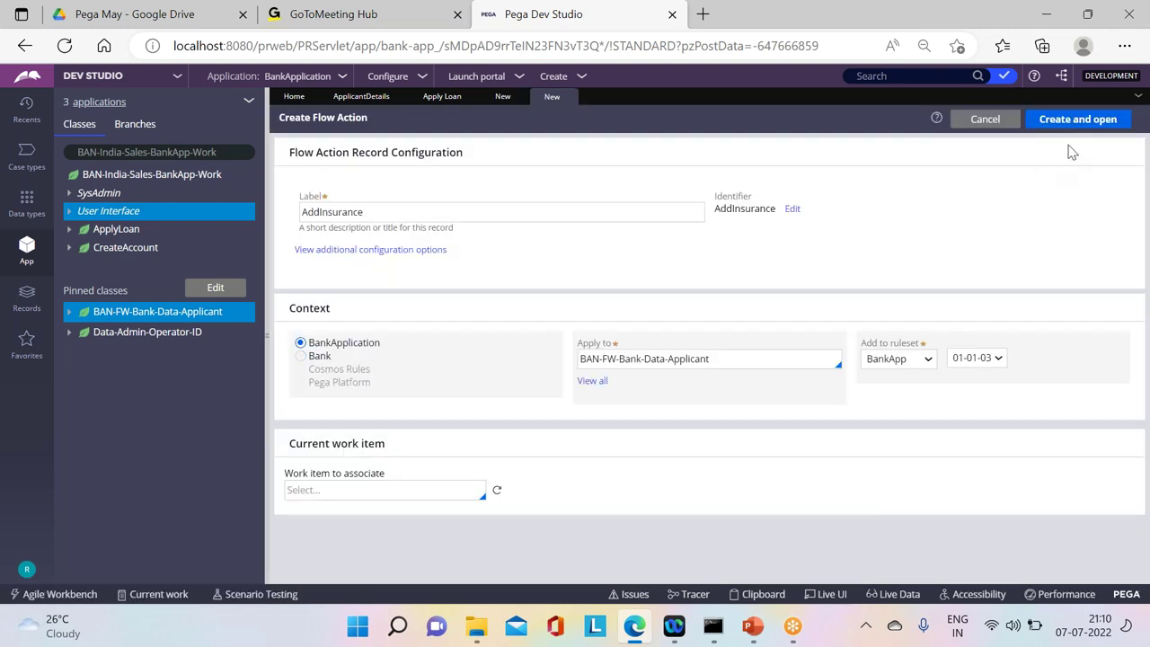
pyautogui.click(1074, 120)
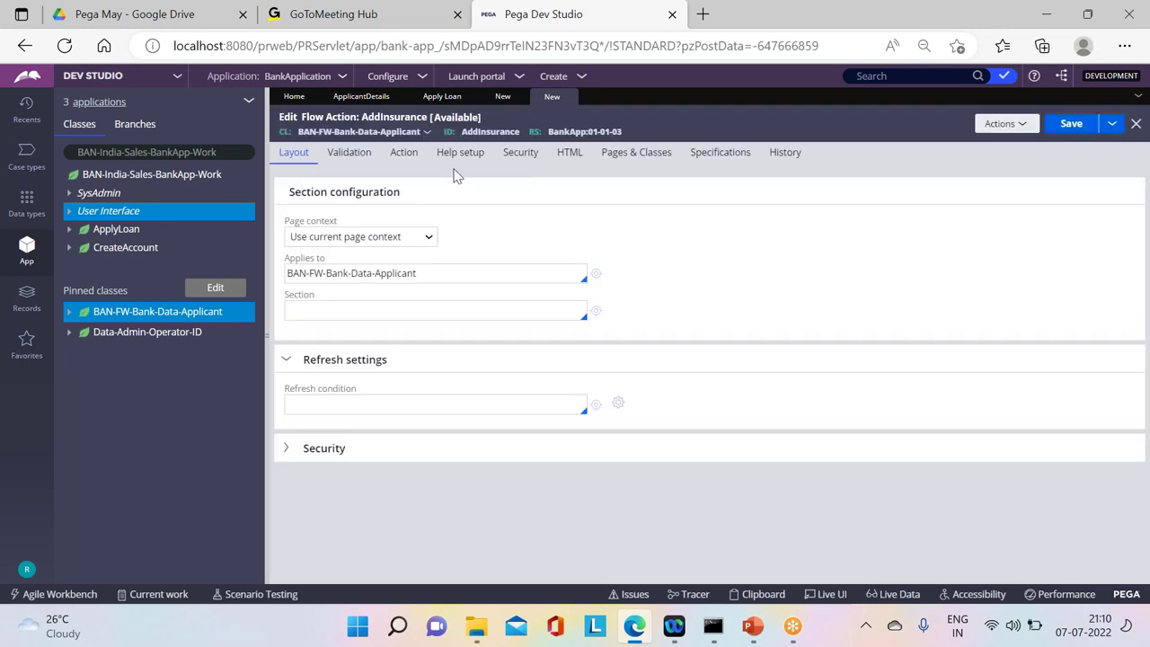
pyautogui.click(366, 307)
pyautogui.write('AddInsurance')
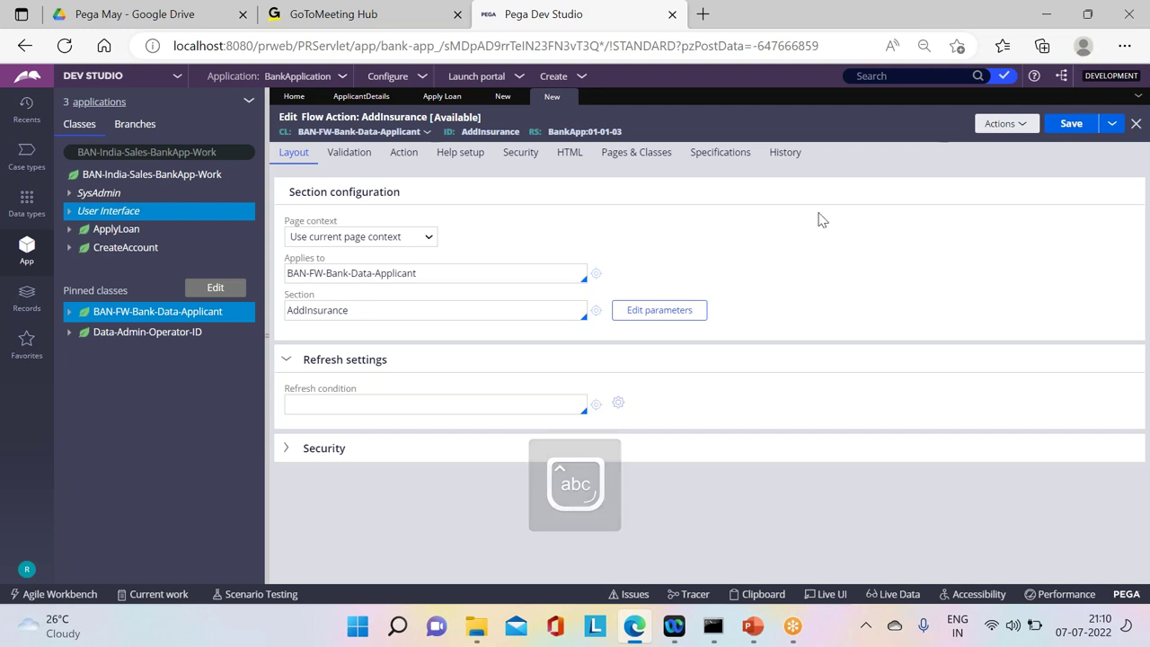
pyautogui.click(1079, 124)
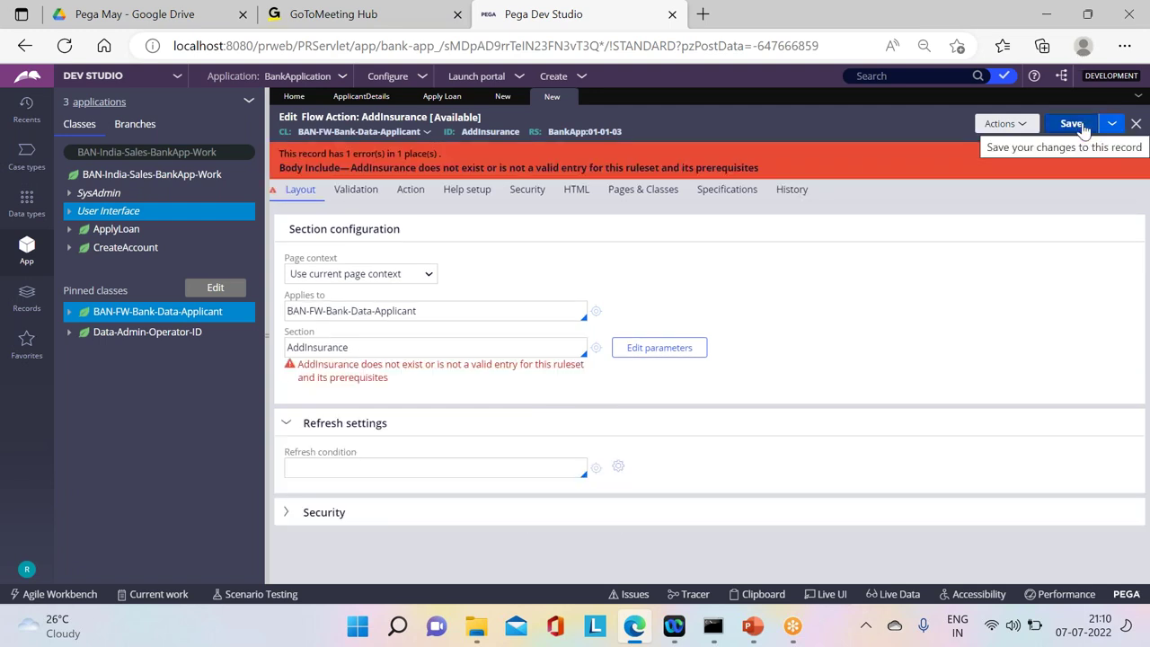
pyautogui.click(596, 348)
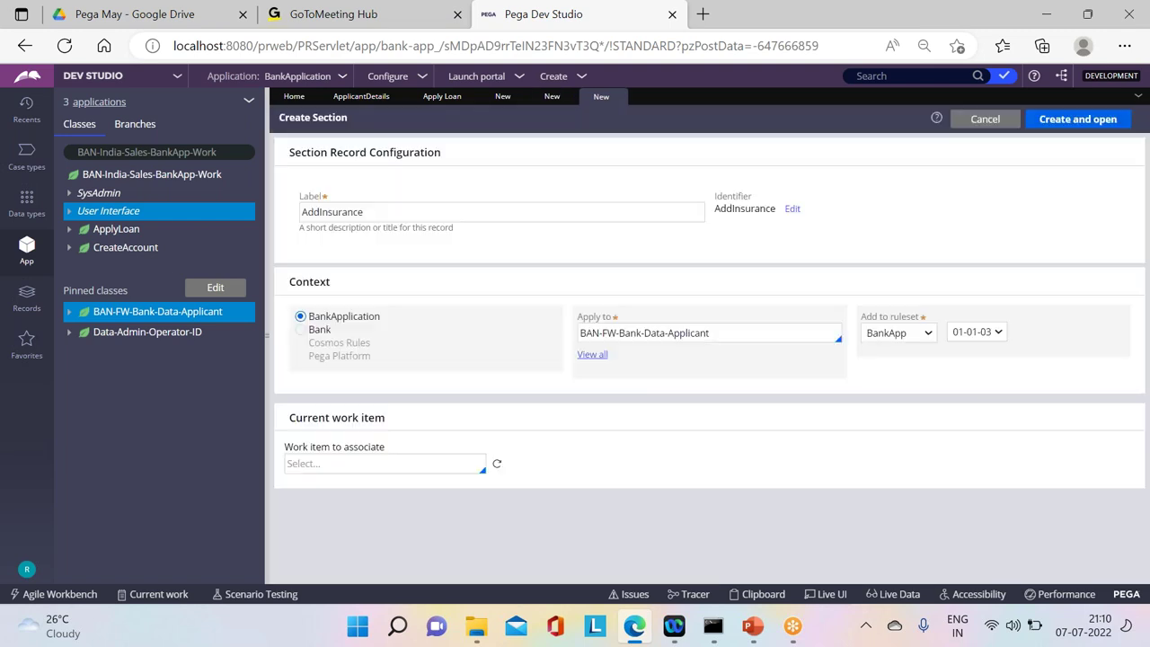
# Step: Create the AddInsurance section with a label reading 'Insurance' in region A, and save it
pyautogui.click(1060, 119)
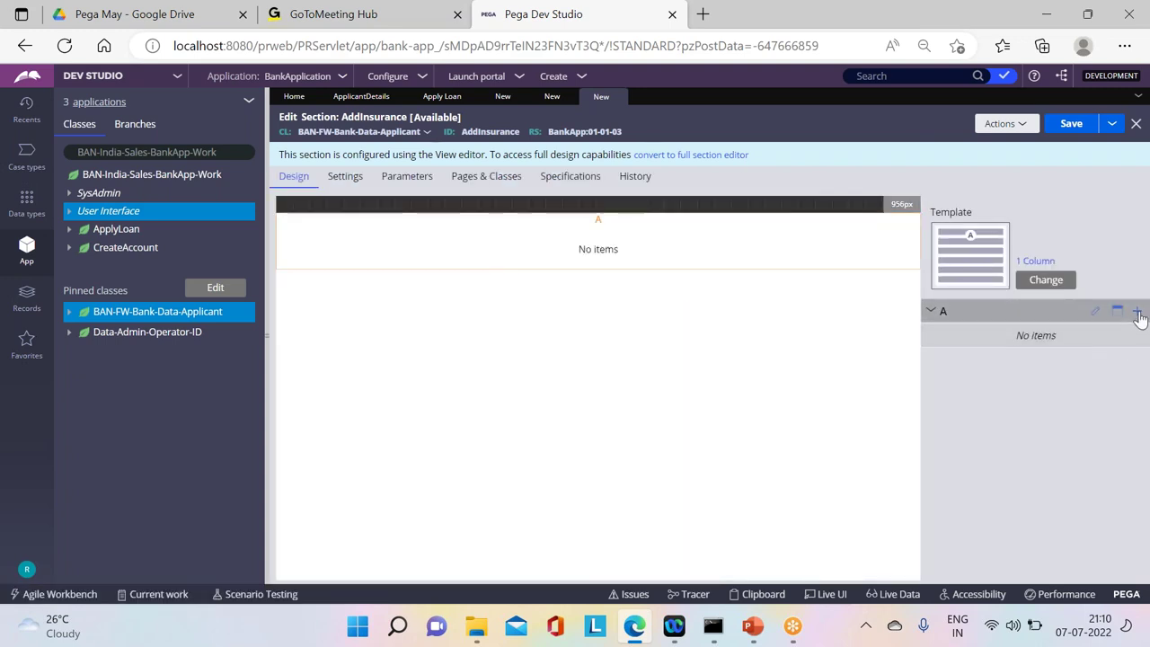
pyautogui.click(1138, 314)
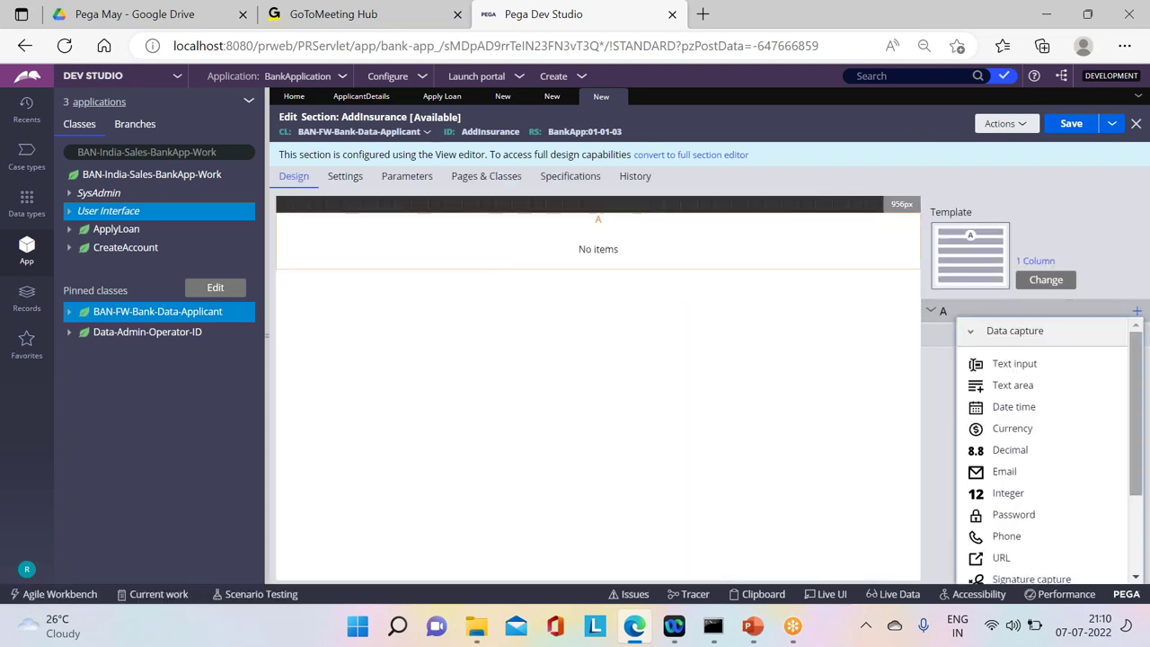
pyautogui.scroll(-3, 1078, 405)
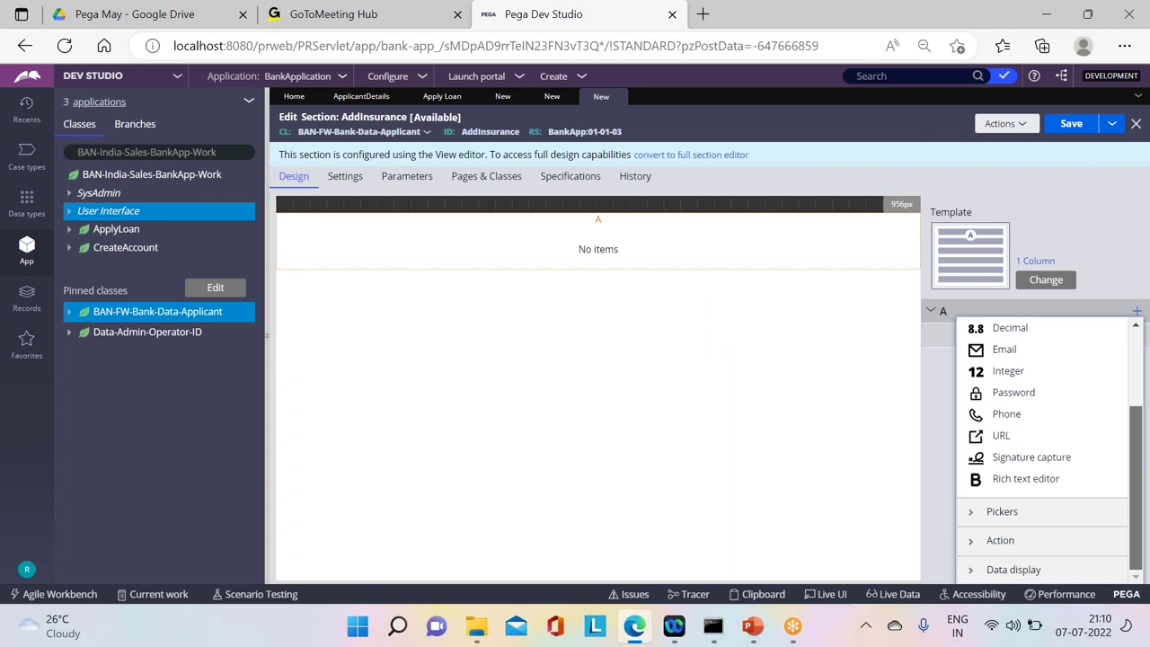
pyautogui.click(997, 568)
pyautogui.click(1003, 372)
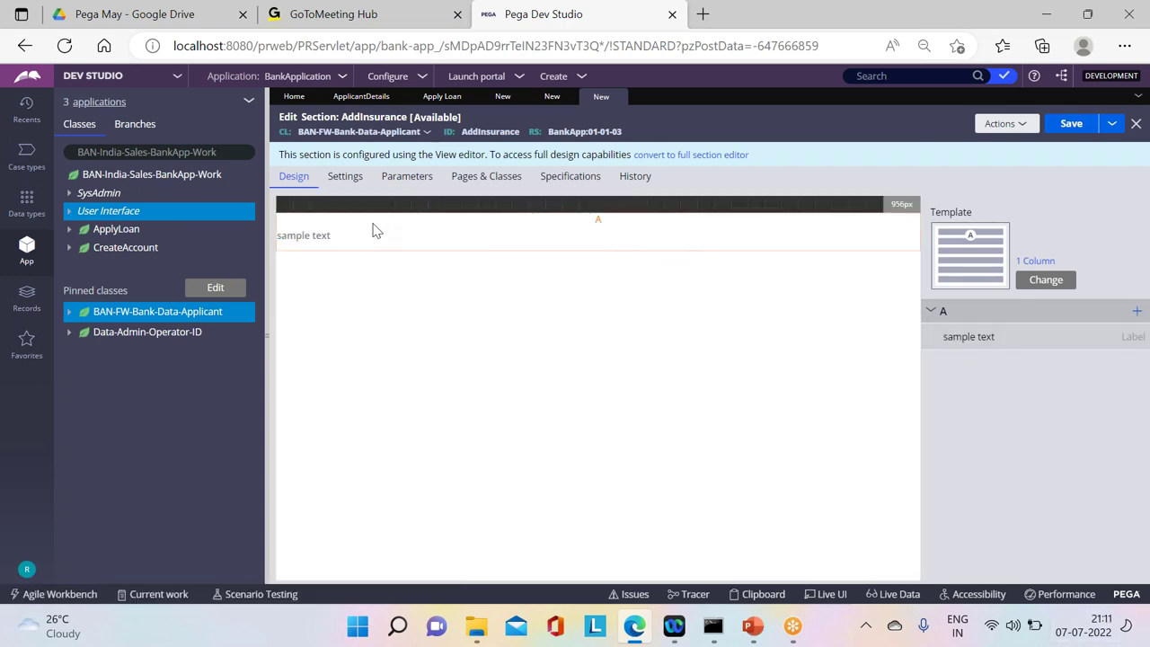
pyautogui.doubleClick(350, 232)
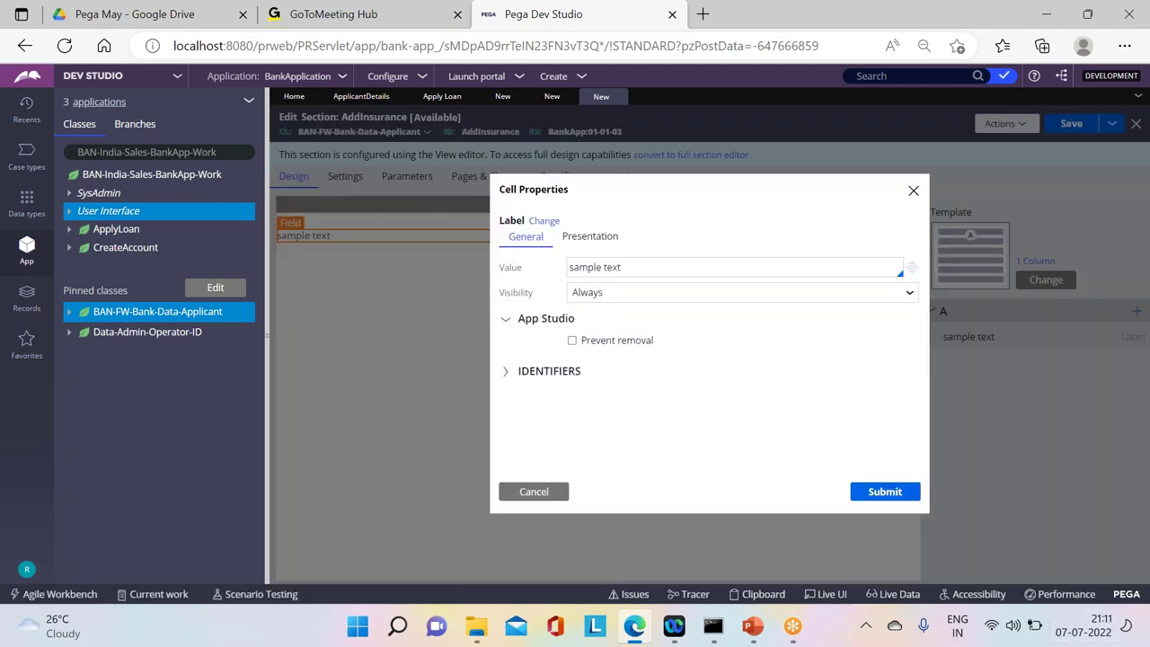
pyautogui.moveTo(661, 275); pyautogui.dragTo(530, 281)
pyautogui.write('Insurance')
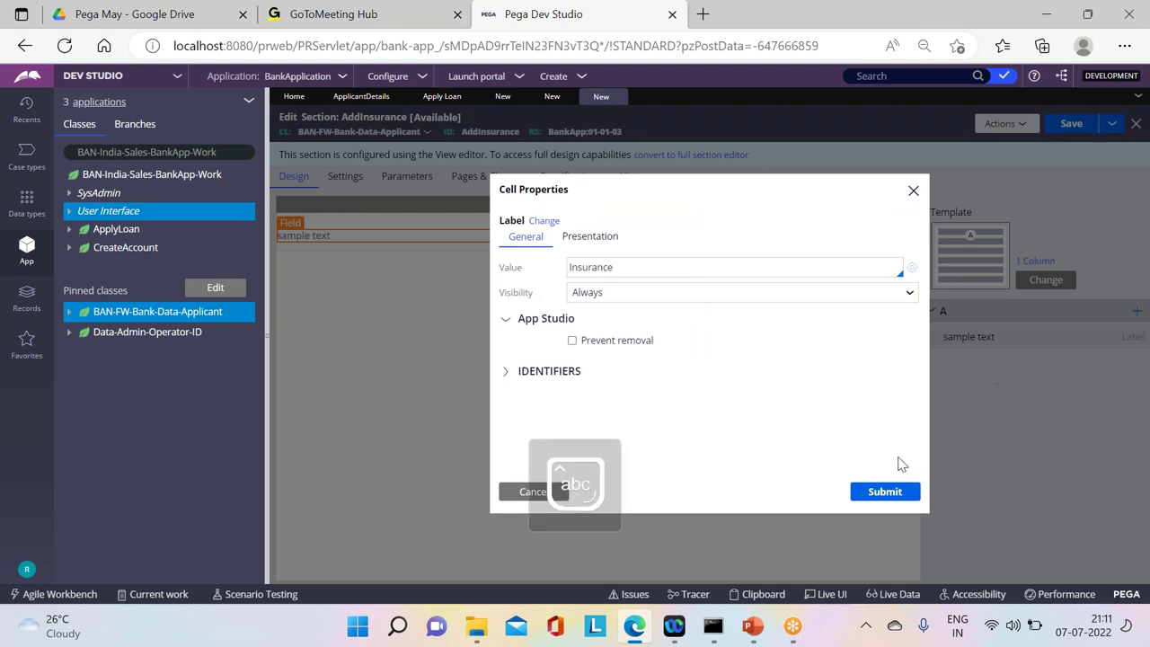
pyautogui.click(867, 490)
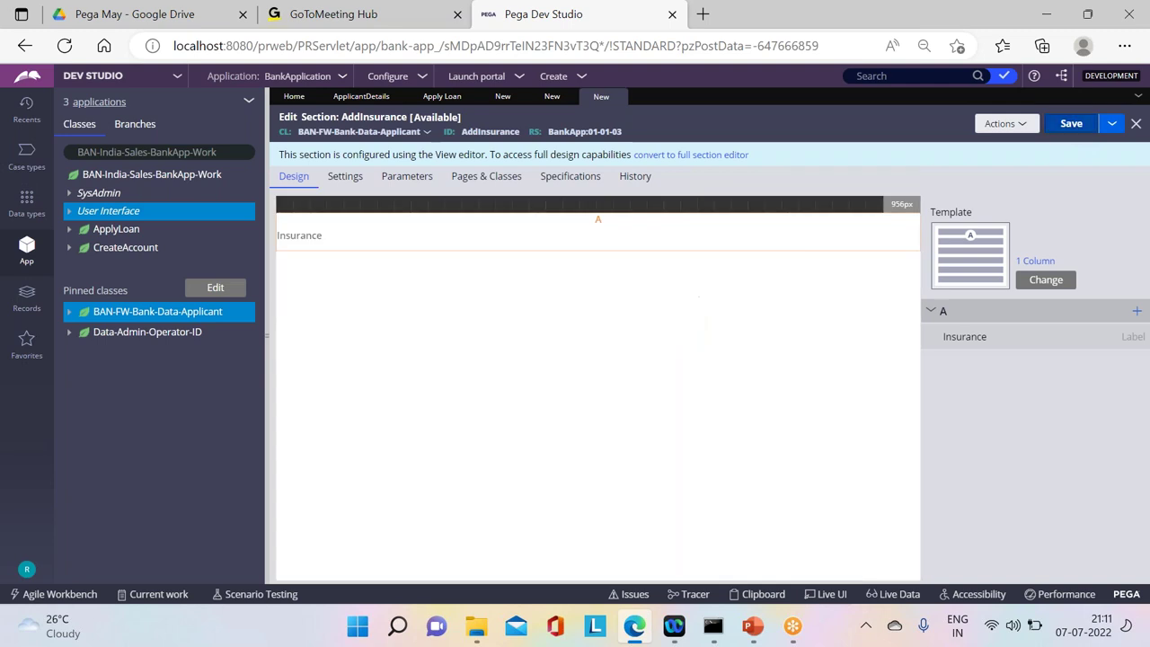
pyautogui.click(1071, 124)
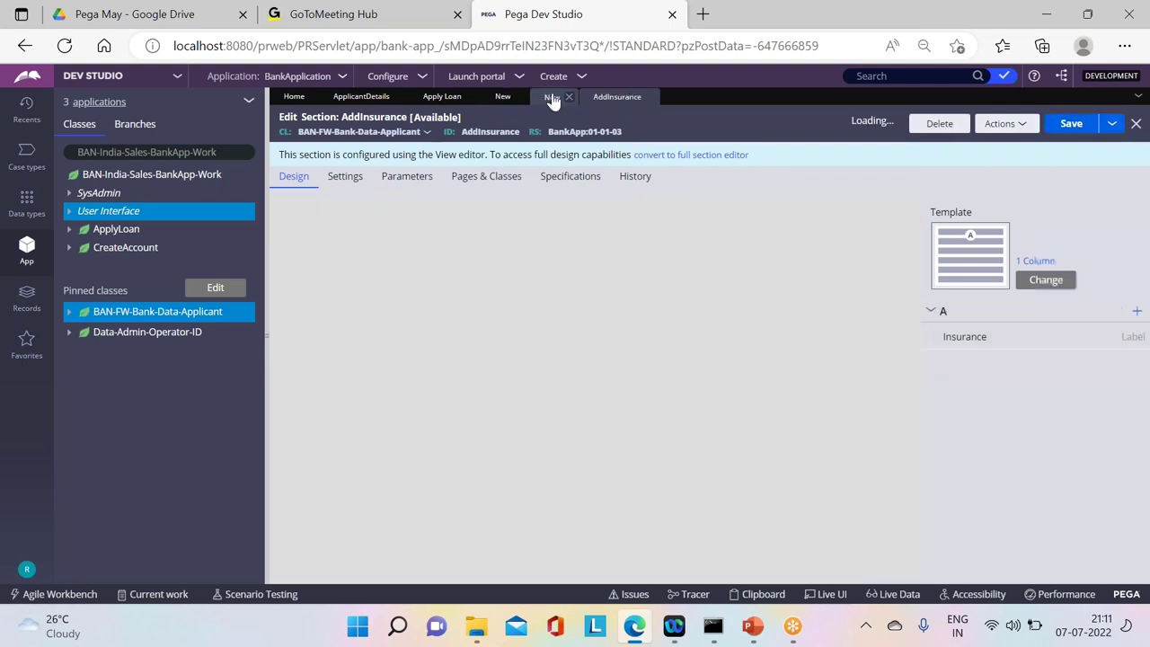
# Step: Save the AddInsurance flow action and return to the AddInsurance flow
pyautogui.click(552, 97)
pyautogui.hotkey('ctrl', 's')
pyautogui.click(503, 96)
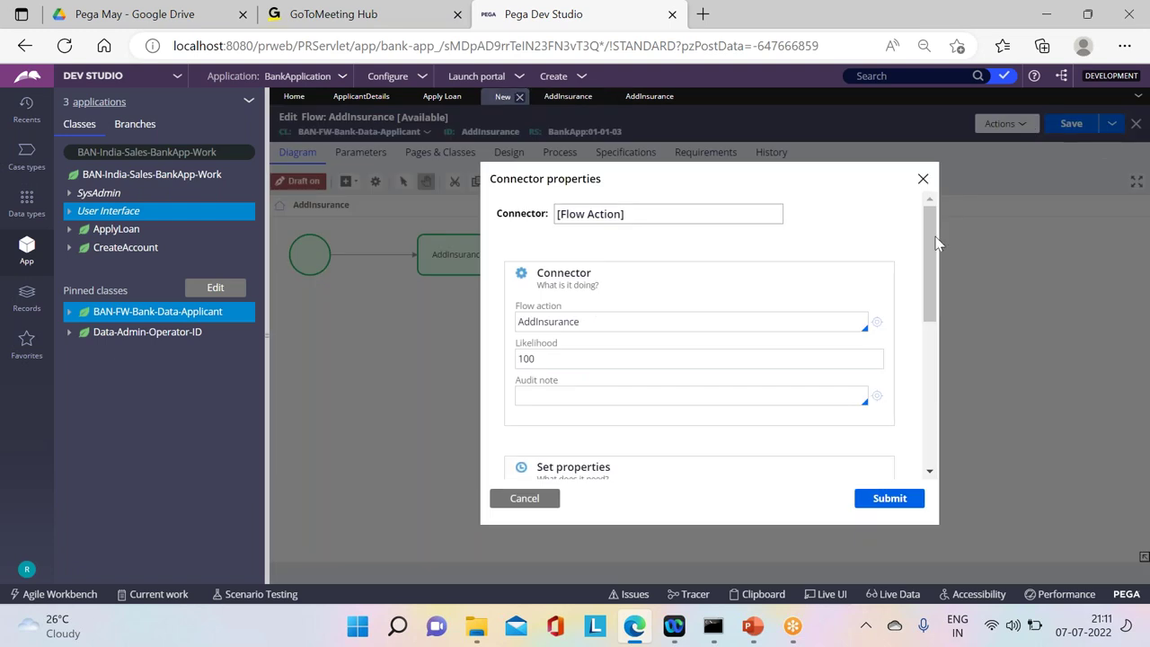
# Step: Confirm the AddInsurance connector, save the flow, and return to Apply Loan
pyautogui.click(876, 501)
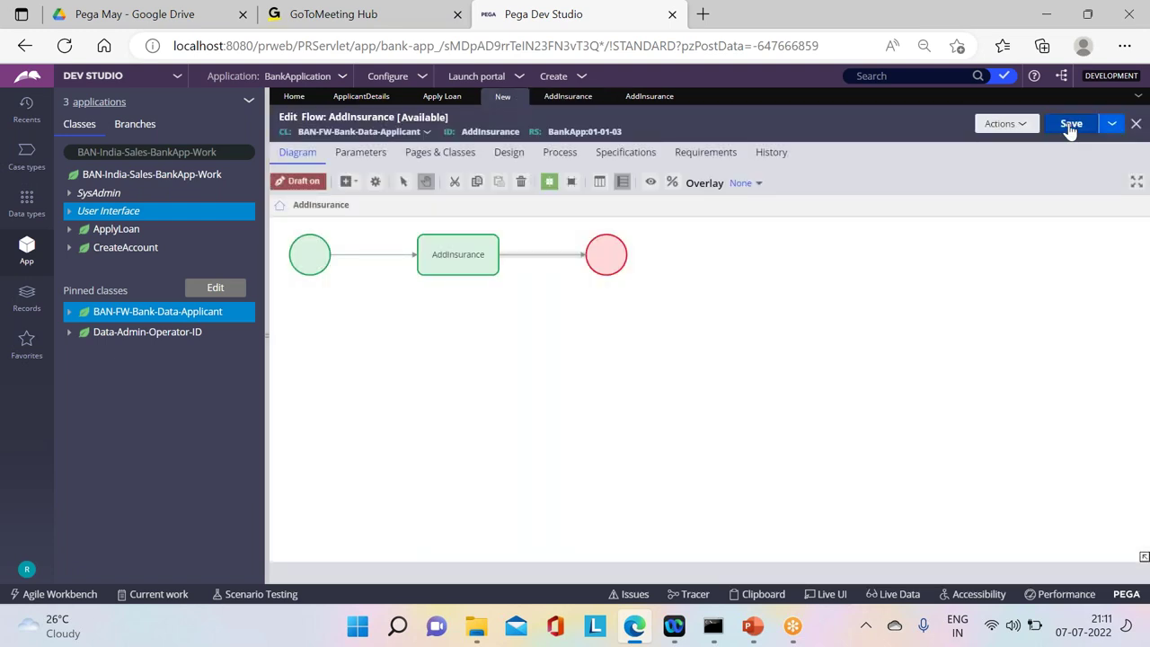
pyautogui.click(1071, 124)
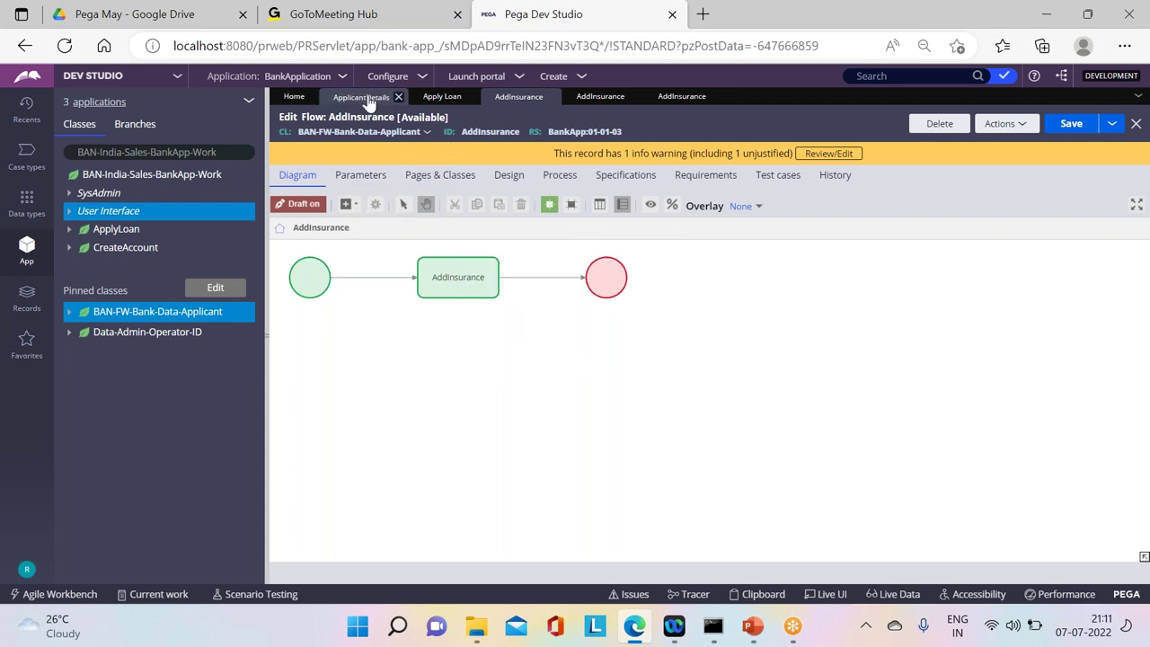
pyautogui.click(440, 96)
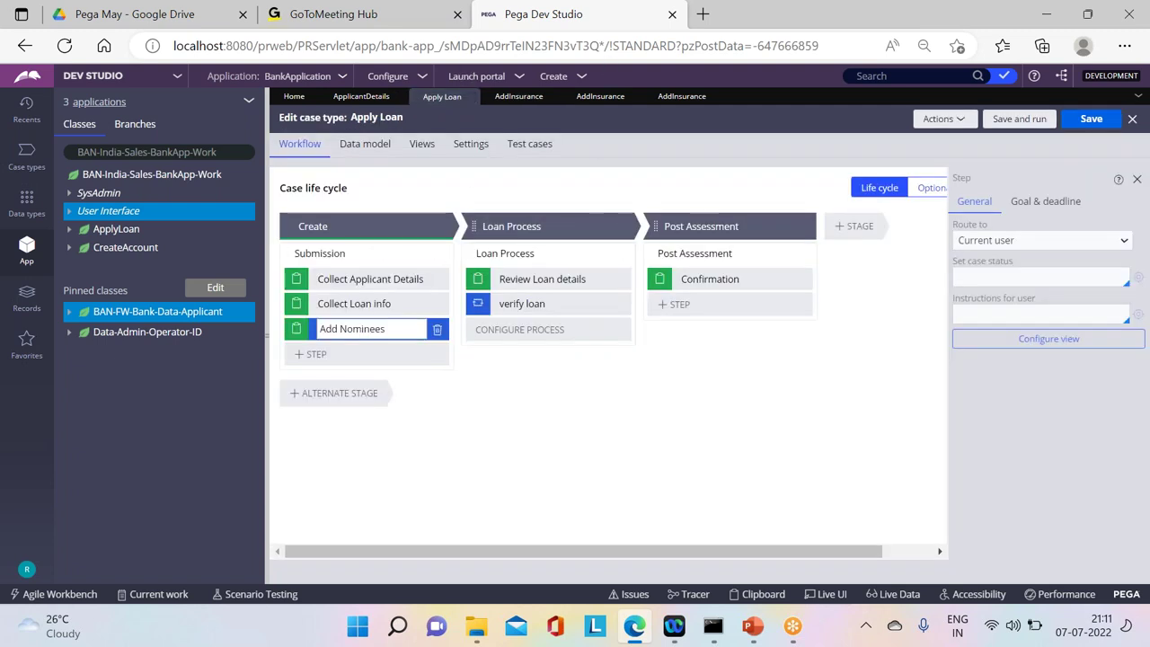
# Step: Add a new stage named Insurance between the Create and Loan Process stages
pyautogui.click(624, 229)
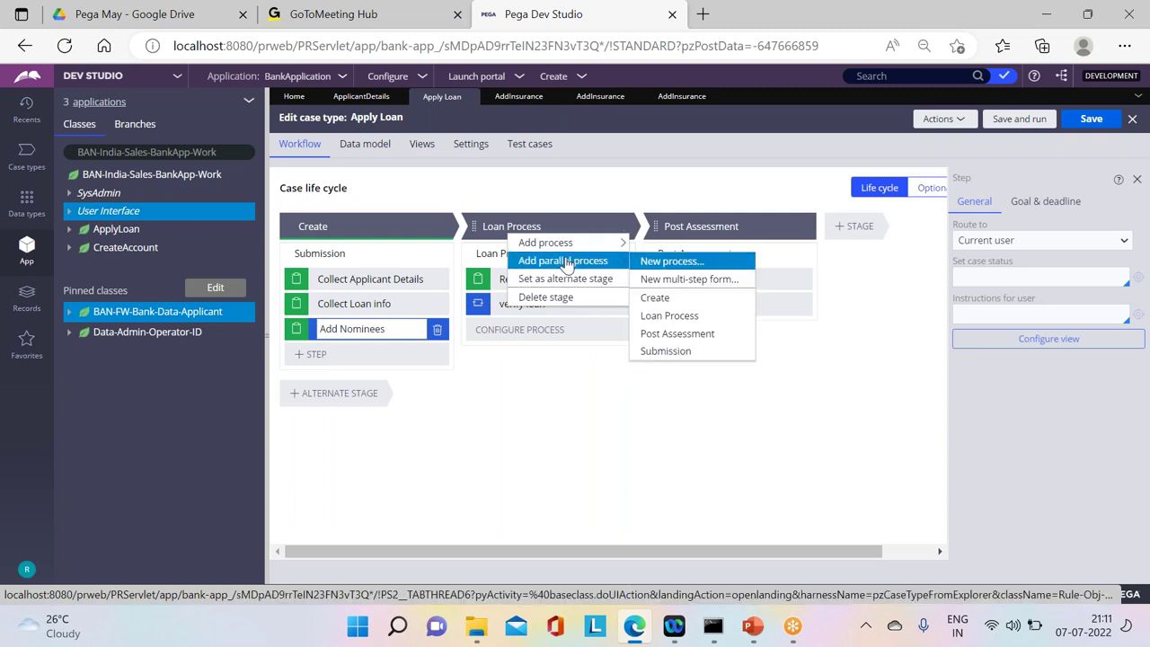
pyautogui.moveTo(556, 254)
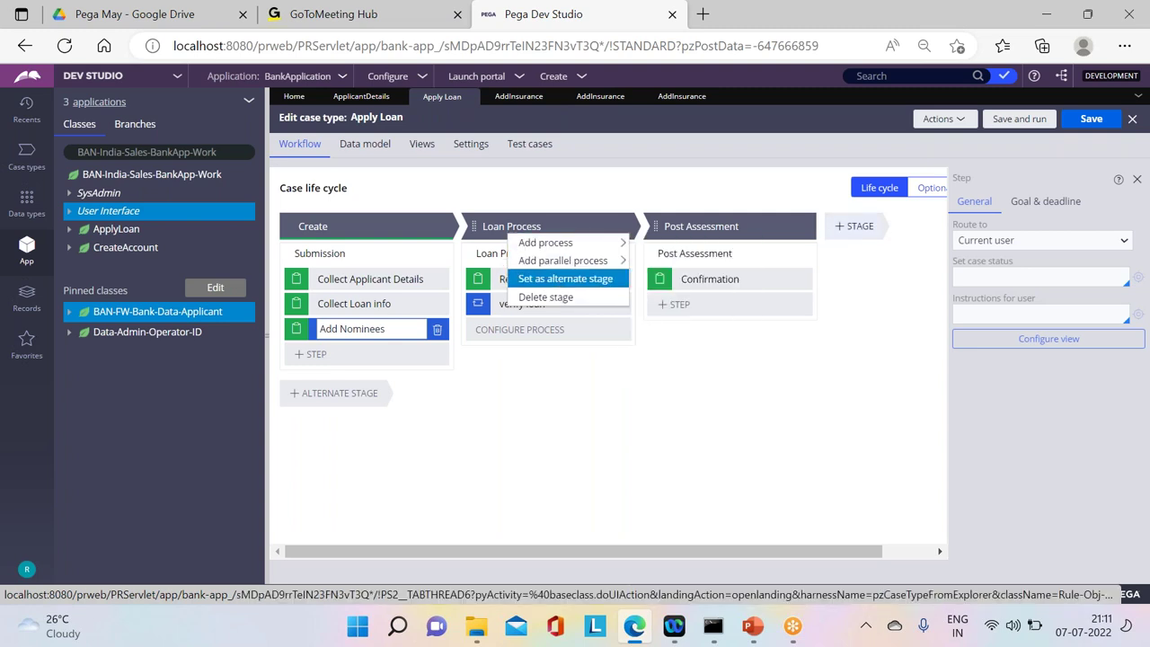
pyautogui.click(858, 226)
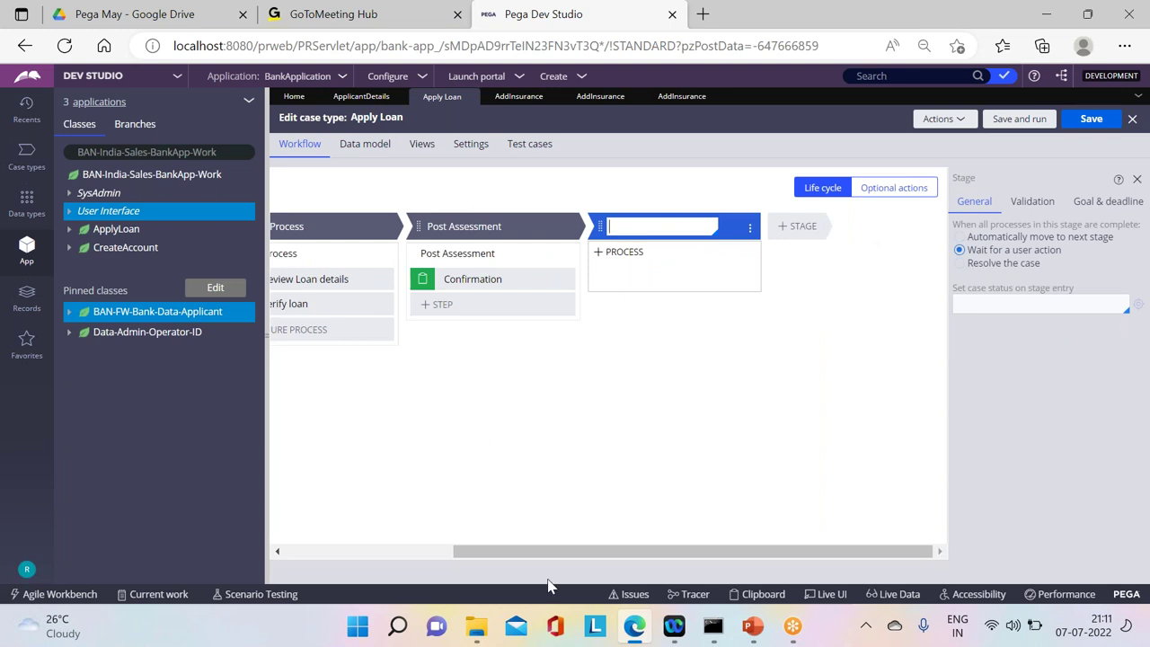
pyautogui.moveTo(553, 551); pyautogui.dragTo(342, 552)
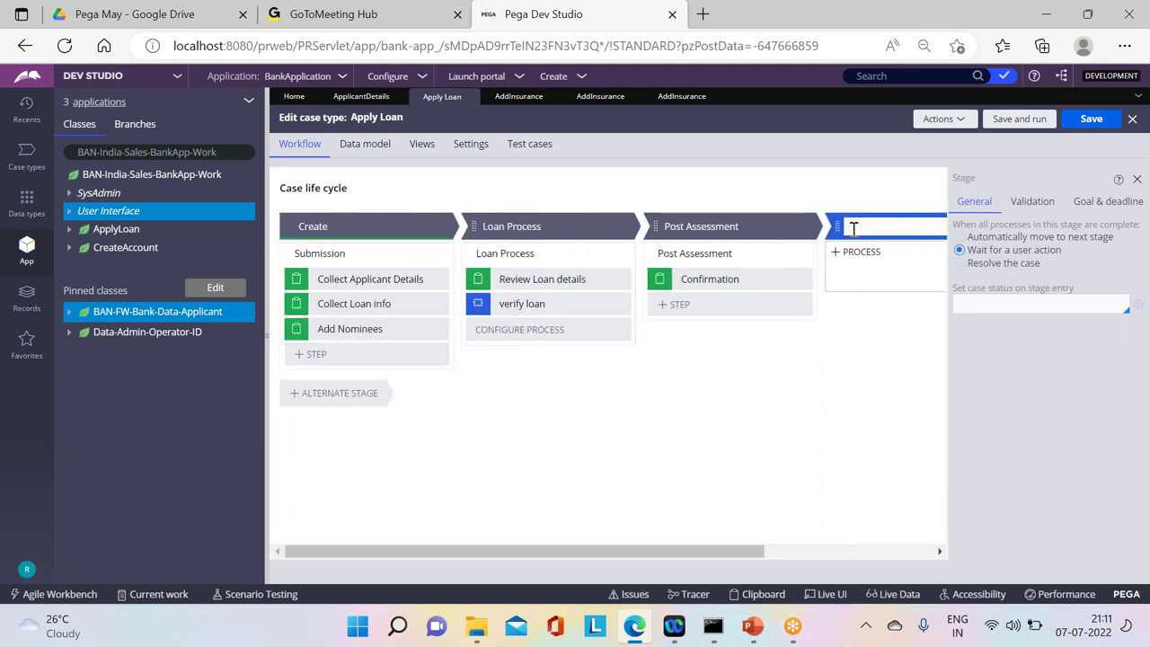
pyautogui.moveTo(840, 227); pyautogui.dragTo(508, 231)
pyautogui.press('capslock')
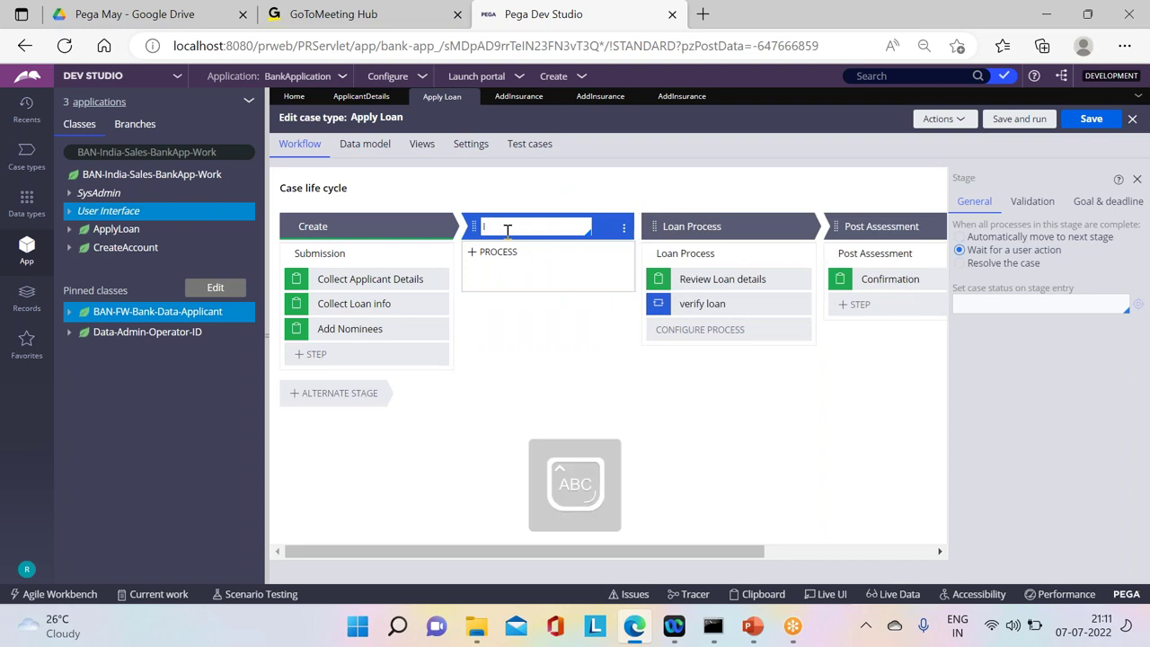
pyautogui.press('capslock')
# Step: Add a process to the Insurance stage containing a Collect Information step
pyautogui.click(503, 250)
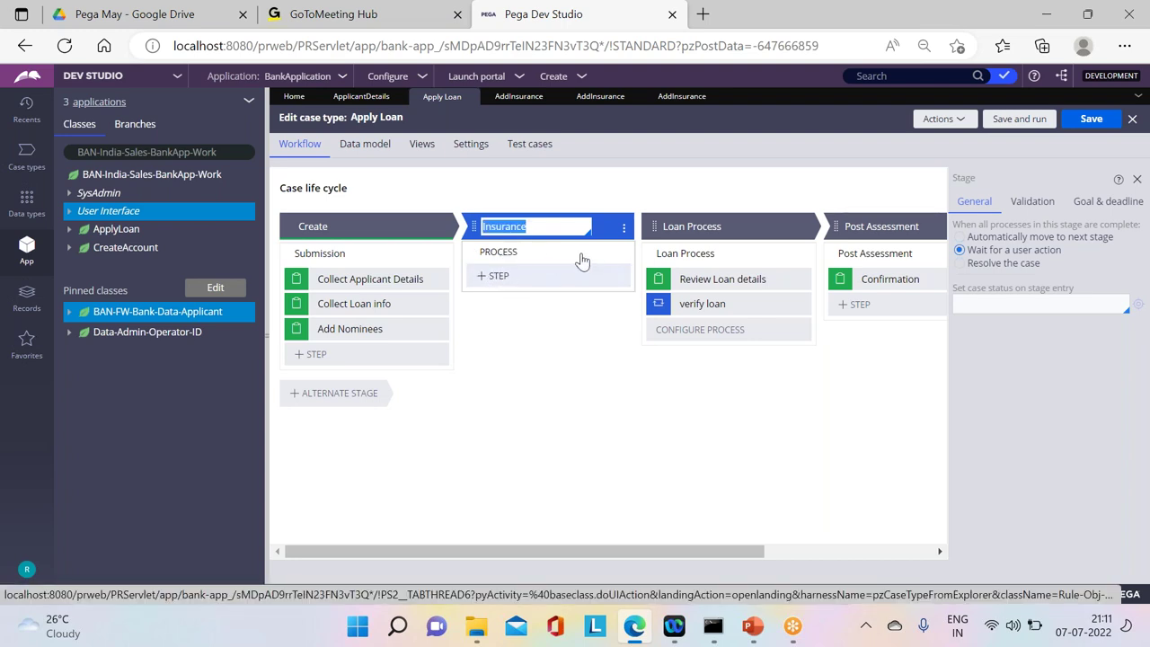
pyautogui.click(492, 276)
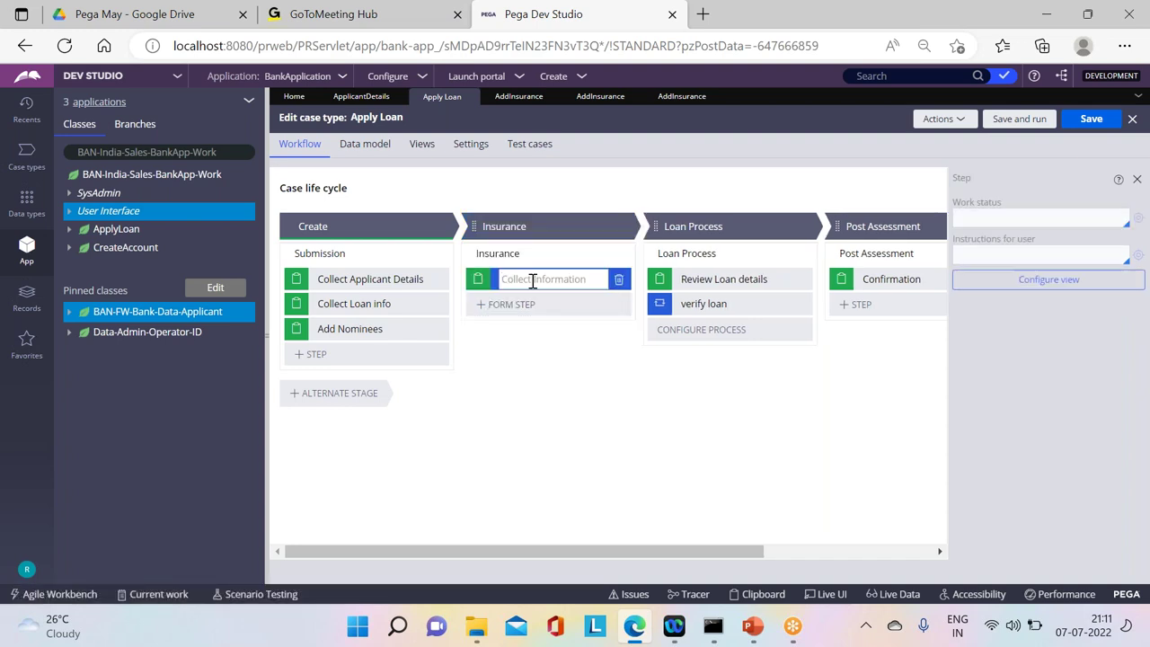
pyautogui.click(619, 281)
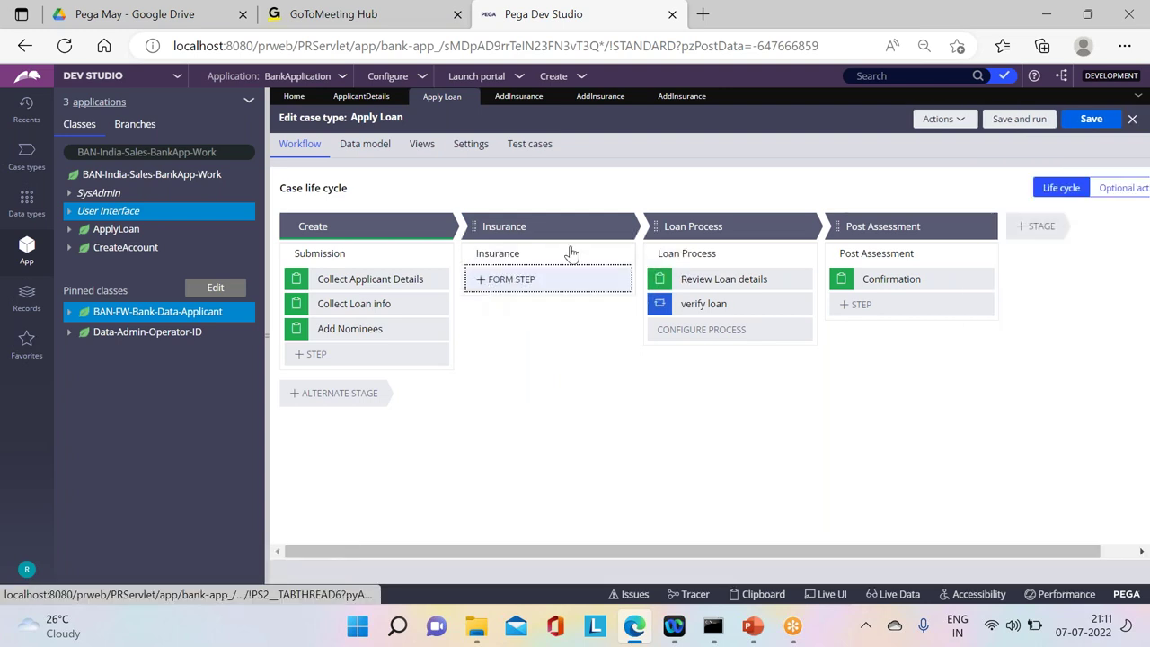
pyautogui.click(570, 255)
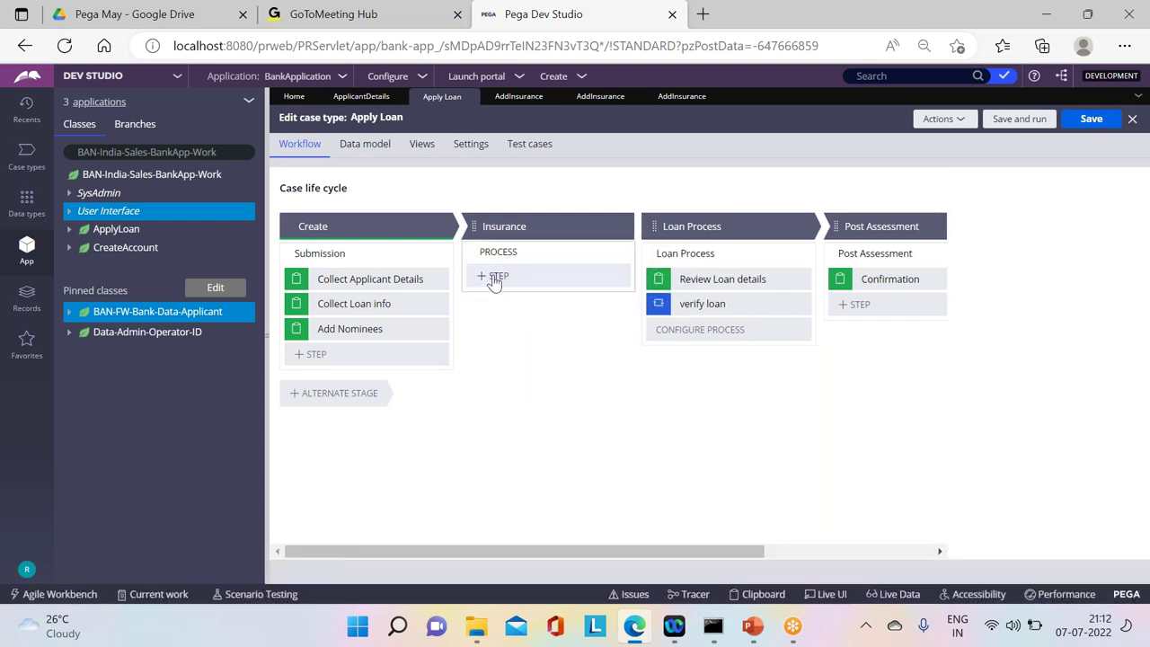
pyautogui.click(495, 277)
pyautogui.click(498, 311)
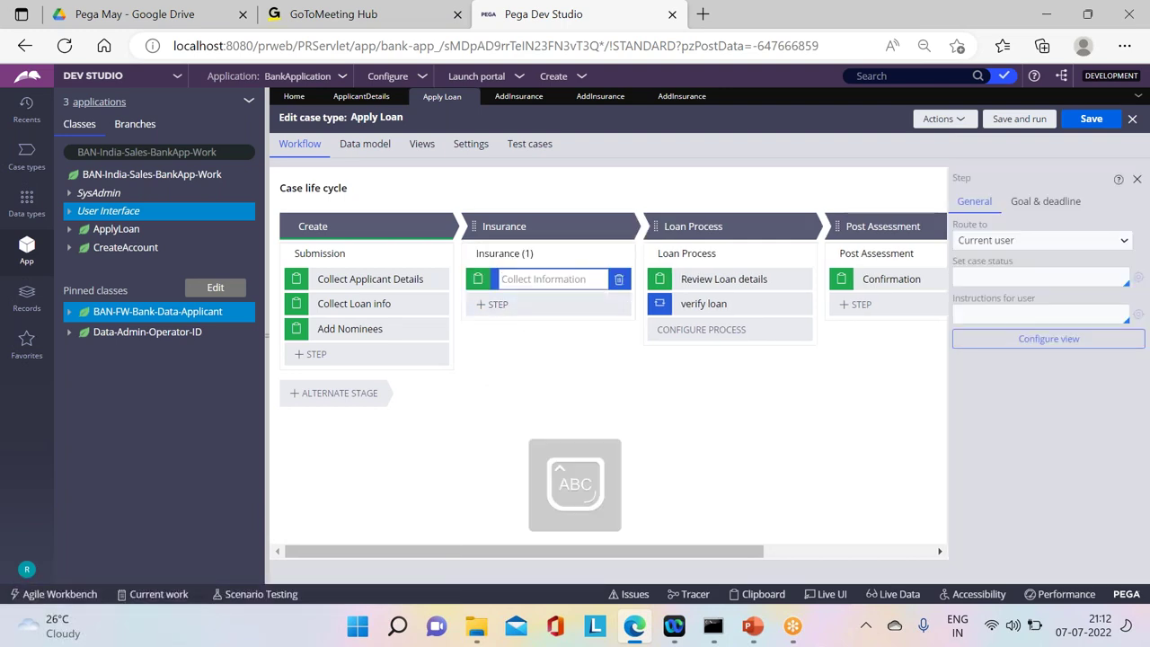
# Step: Name the step 'Apply Insurances' and the process 'Insurance', save, and open its flow
pyautogui.write('A')
pyautogui.press('capslock')
pyautogui.write('pply Insurances')
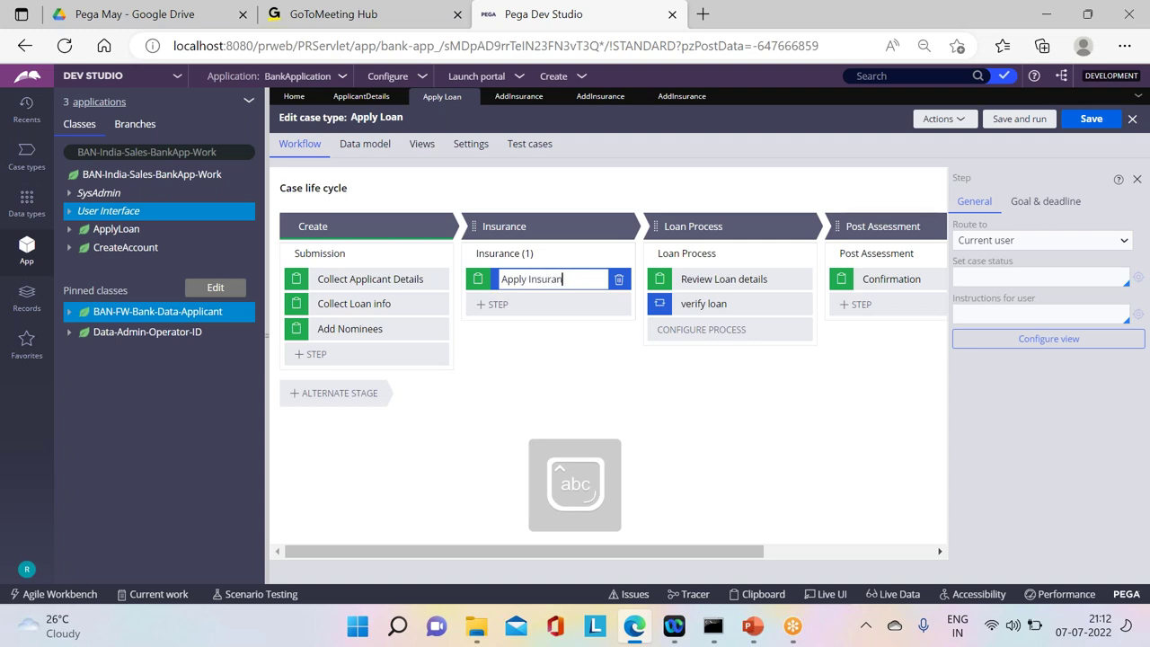
pyautogui.click(543, 252)
pyautogui.write('Insurance')
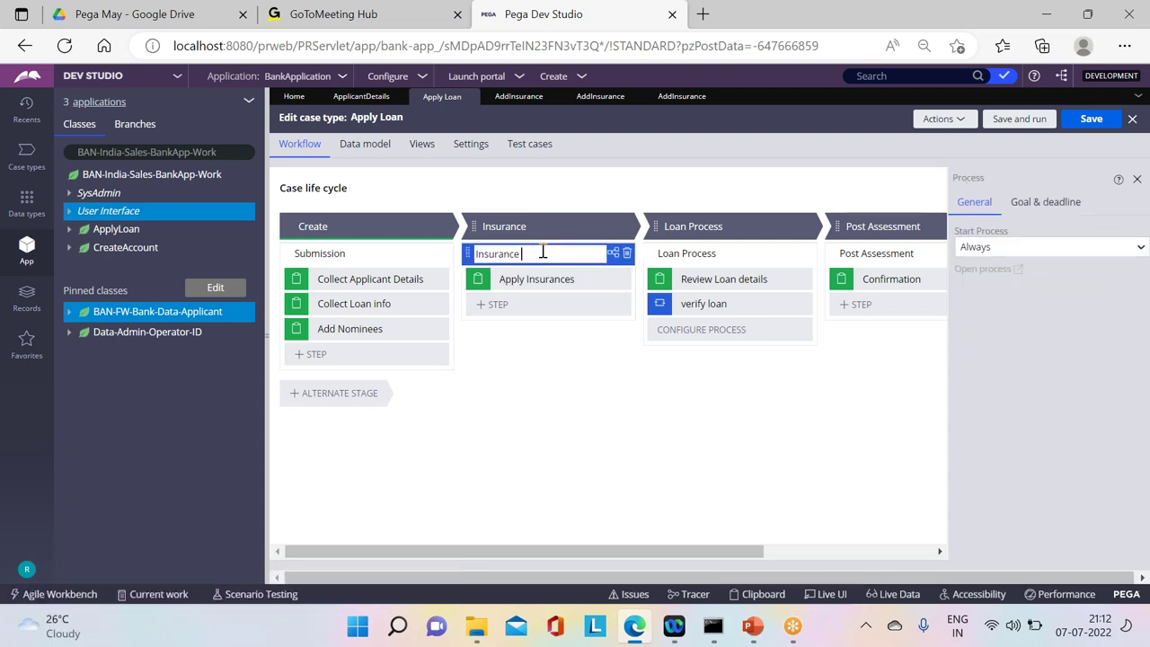
pyautogui.click(531, 278)
pyautogui.hotkey('ctrl', 's')
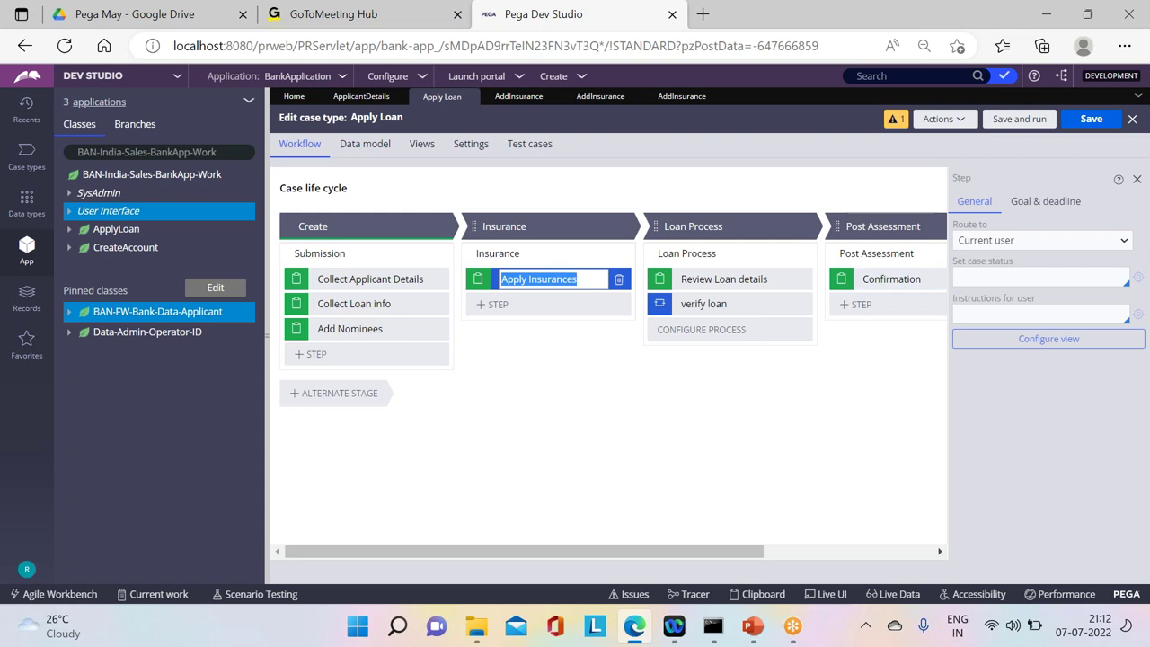
pyautogui.click(540, 253)
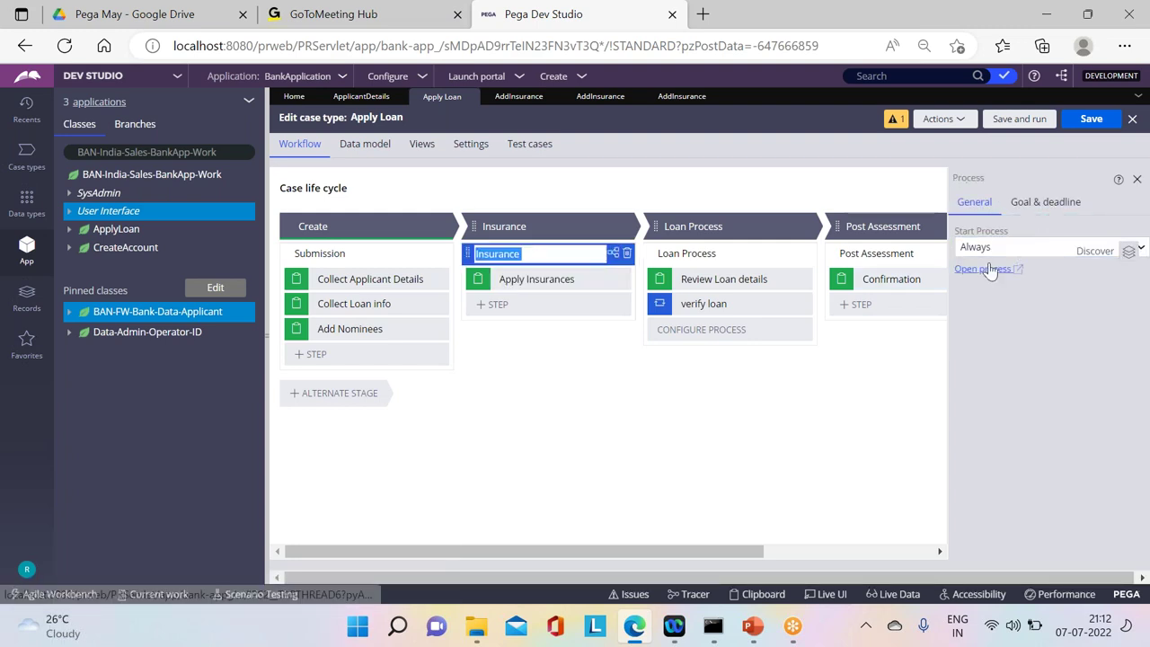
pyautogui.click(984, 269)
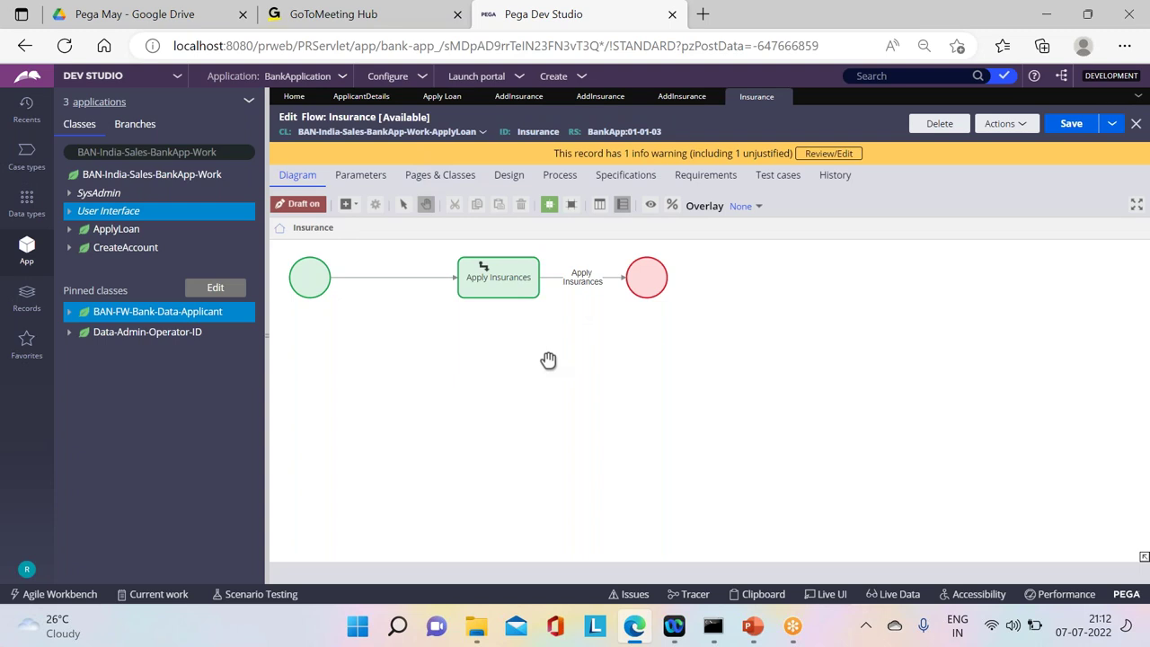
# Step: Insert a Split For Each shape between Apply Insurances and the End node, tidying the layout
pyautogui.rightClick(548, 361)
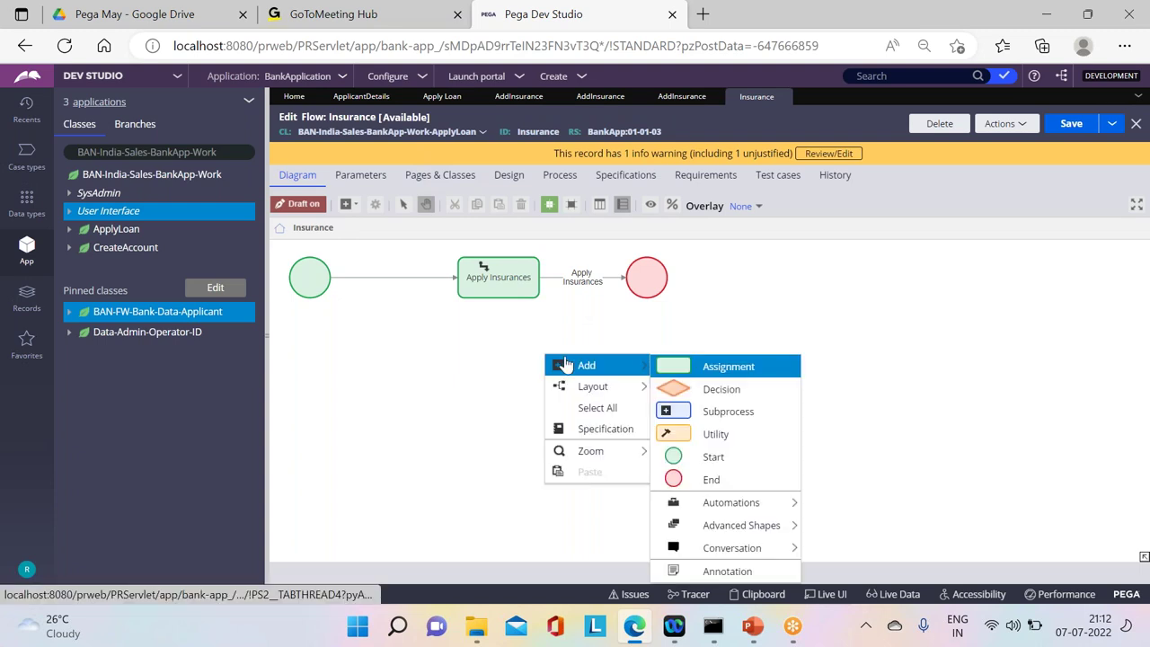
pyautogui.moveTo(656, 523)
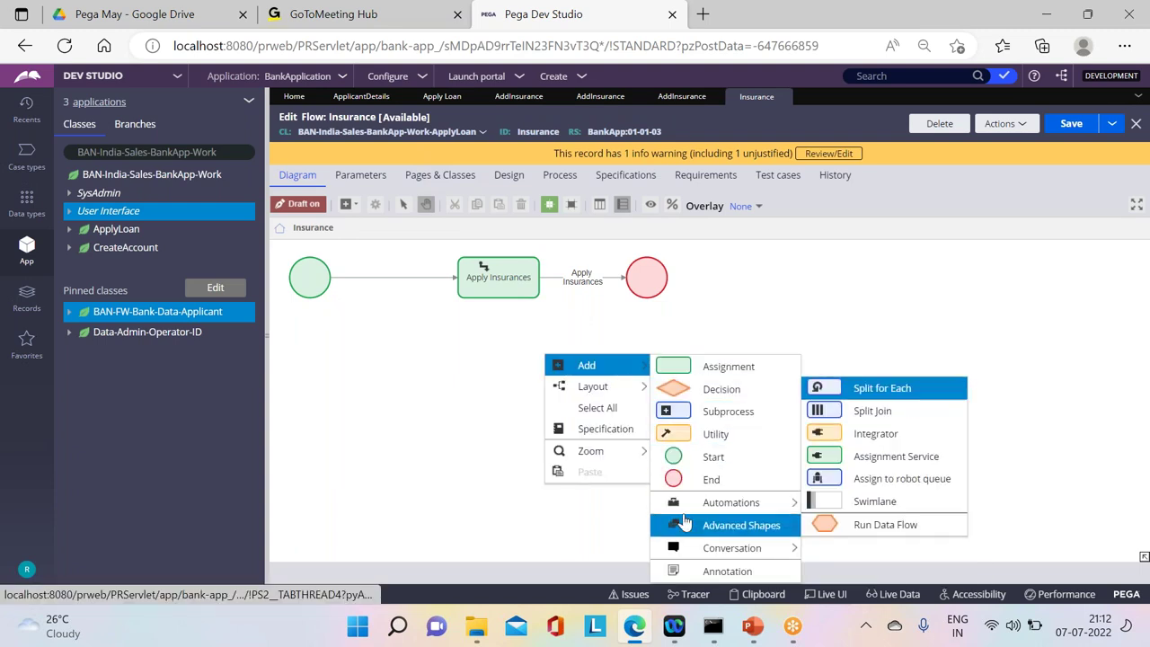
pyautogui.click(876, 388)
pyautogui.click(500, 292)
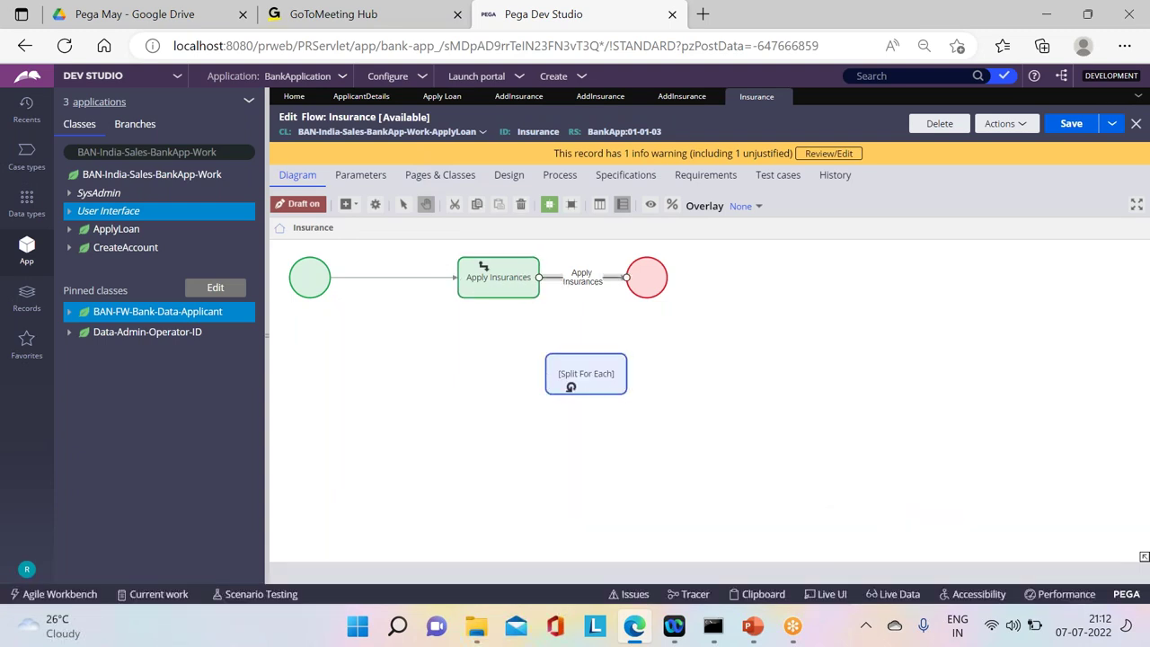
pyautogui.moveTo(627, 280); pyautogui.dragTo(665, 284)
pyautogui.moveTo(647, 278); pyautogui.dragTo(930, 316)
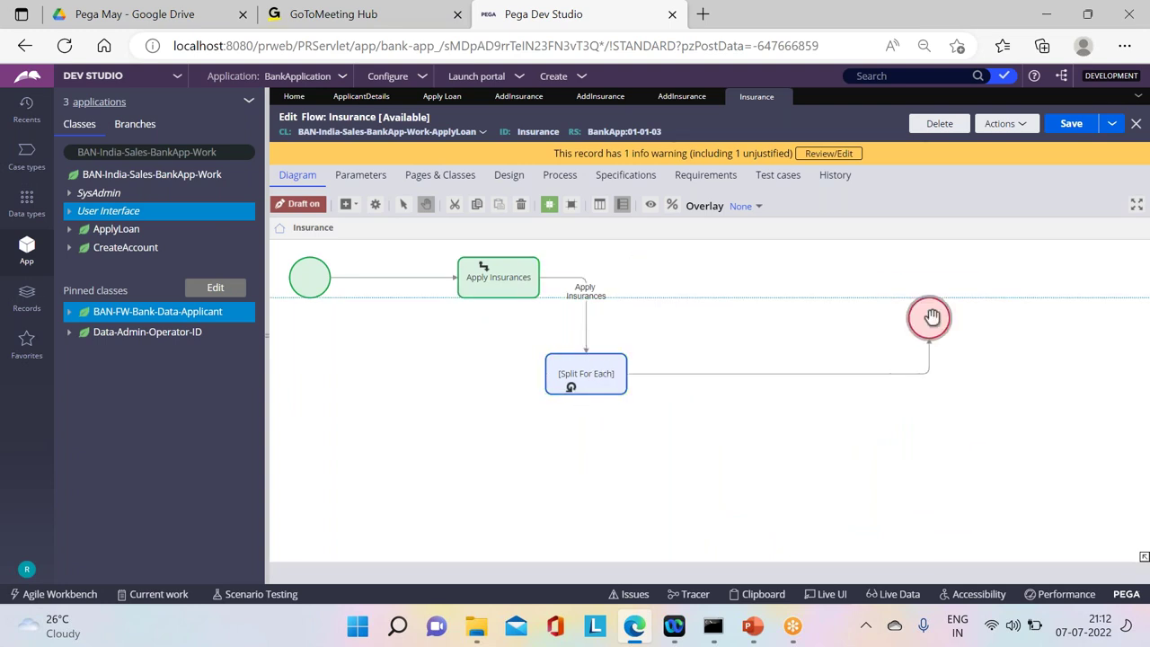
pyautogui.moveTo(624, 357); pyautogui.dragTo(664, 270)
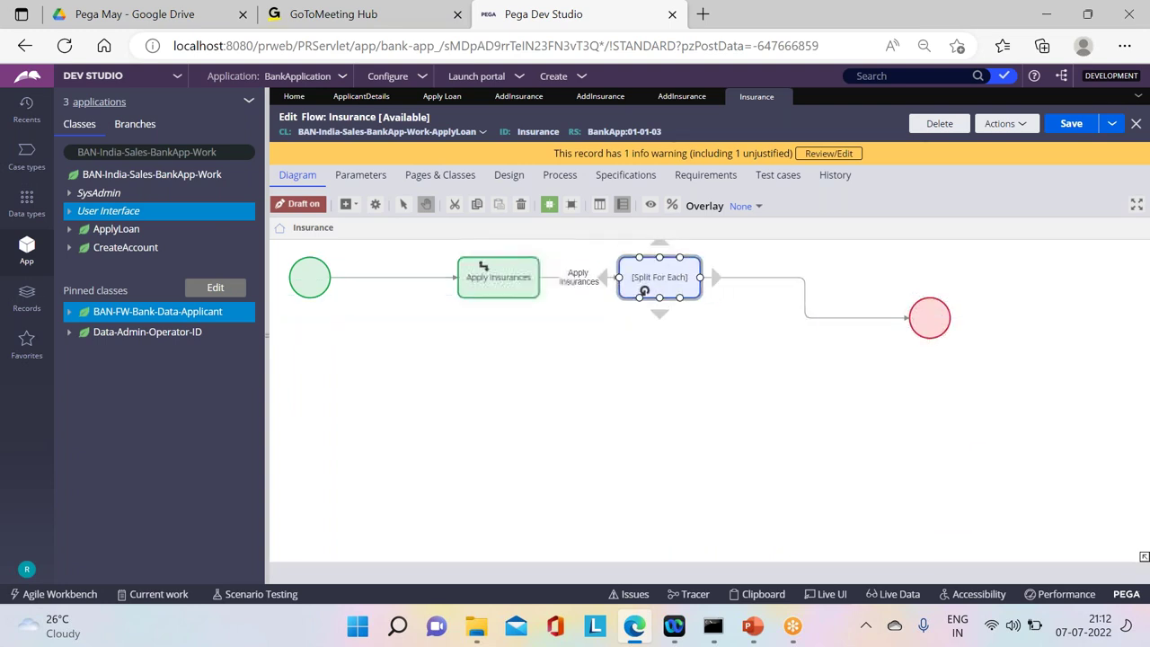
pyautogui.moveTo(932, 334); pyautogui.dragTo(849, 299)
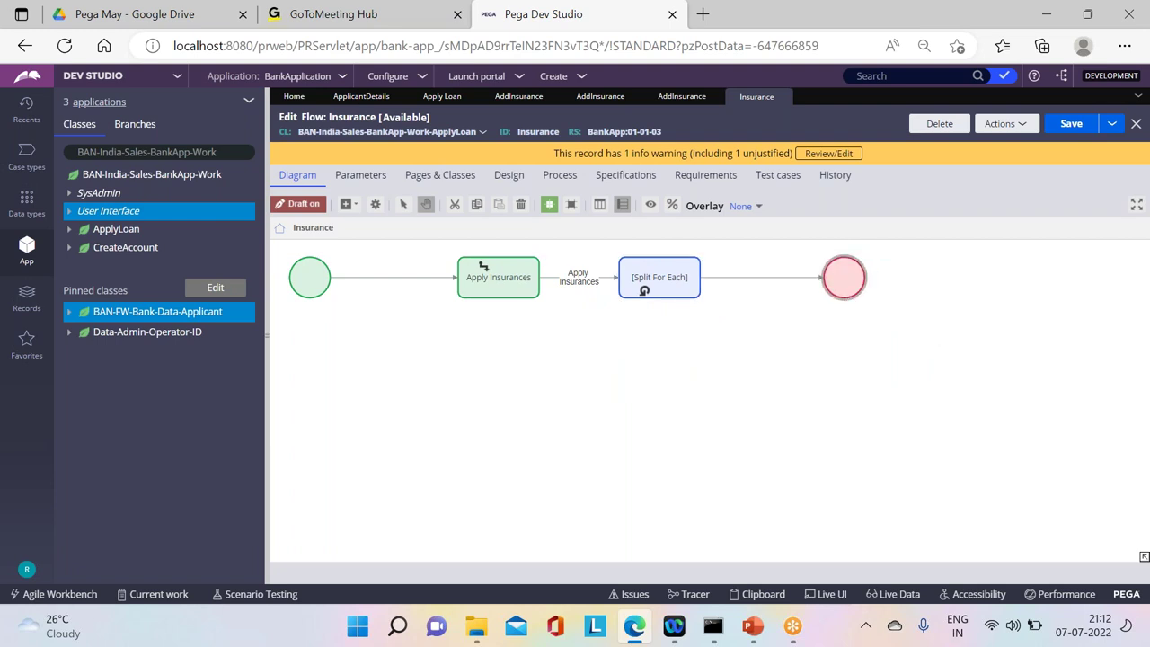
pyautogui.click(650, 295)
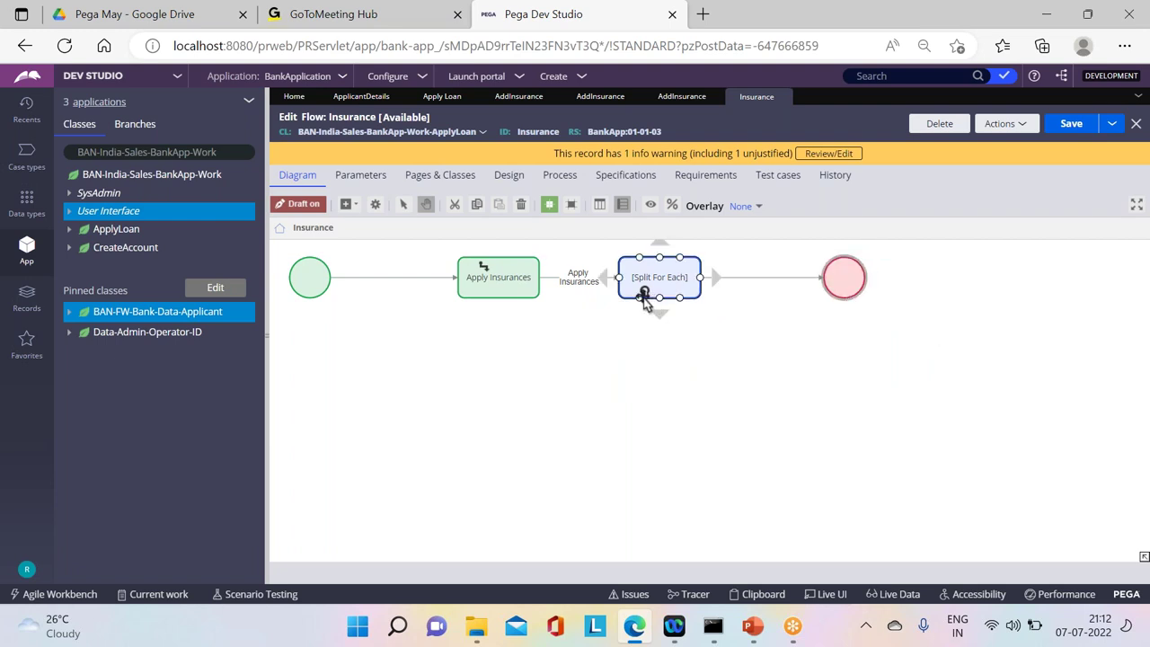
# Step: Set the Split For Each to page property .NomineeDetails with flow AddInsurance, then save
pyautogui.doubleClick(659, 278)
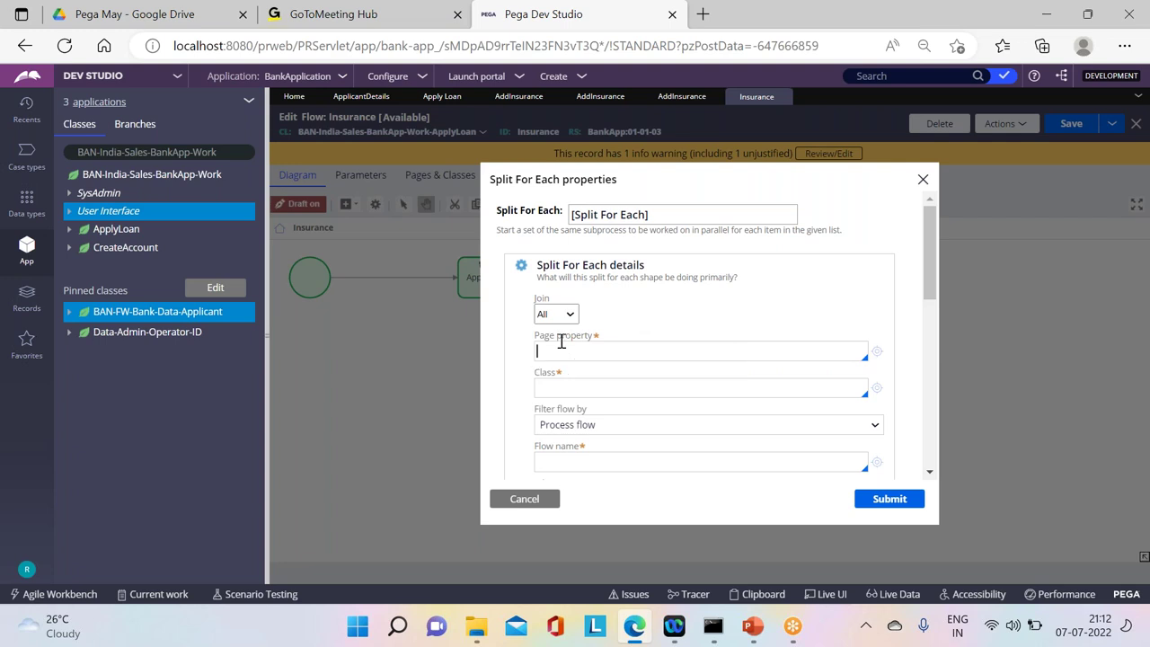
pyautogui.click(561, 343)
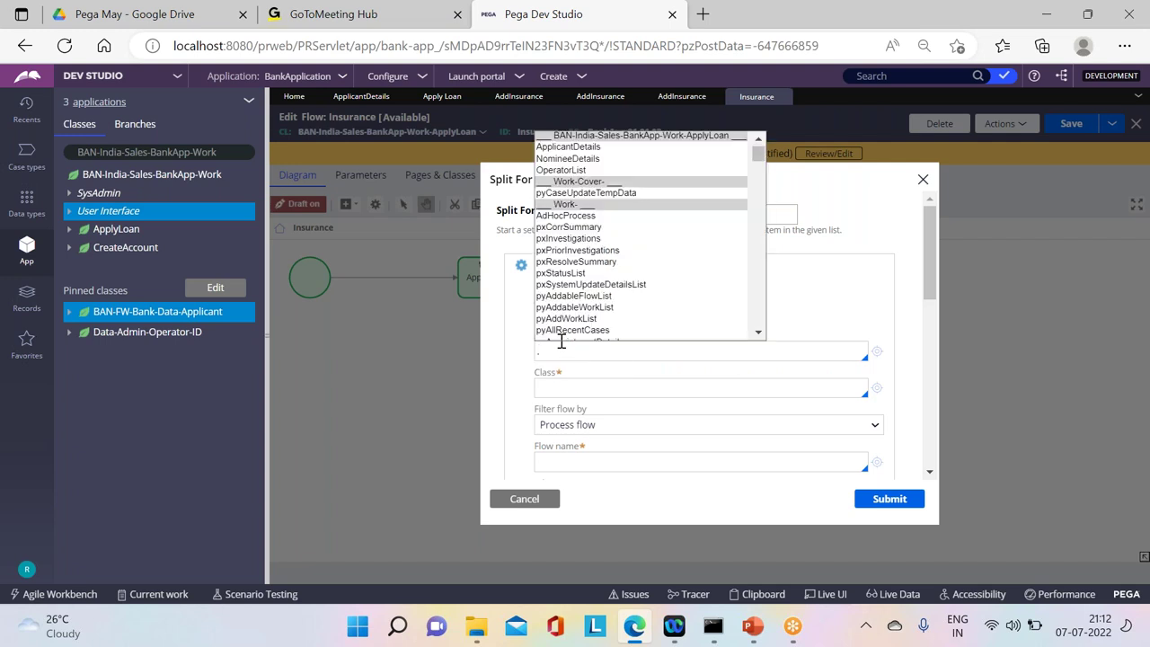
pyautogui.press('Down')
pyautogui.press('Down')
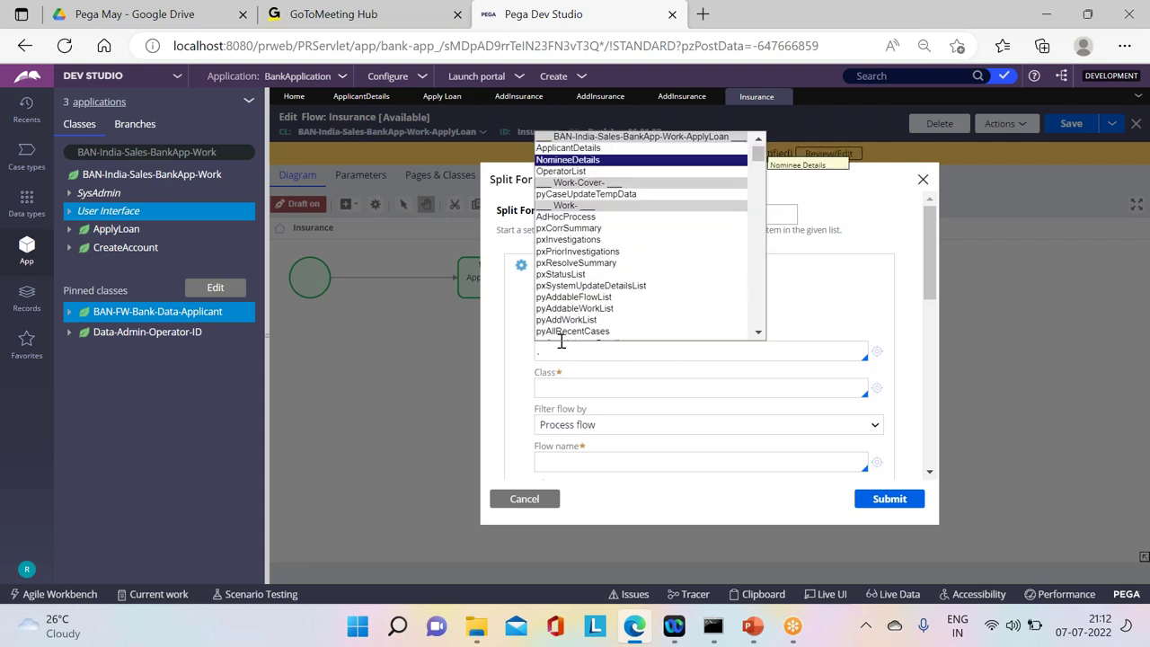
pyautogui.press('Return')
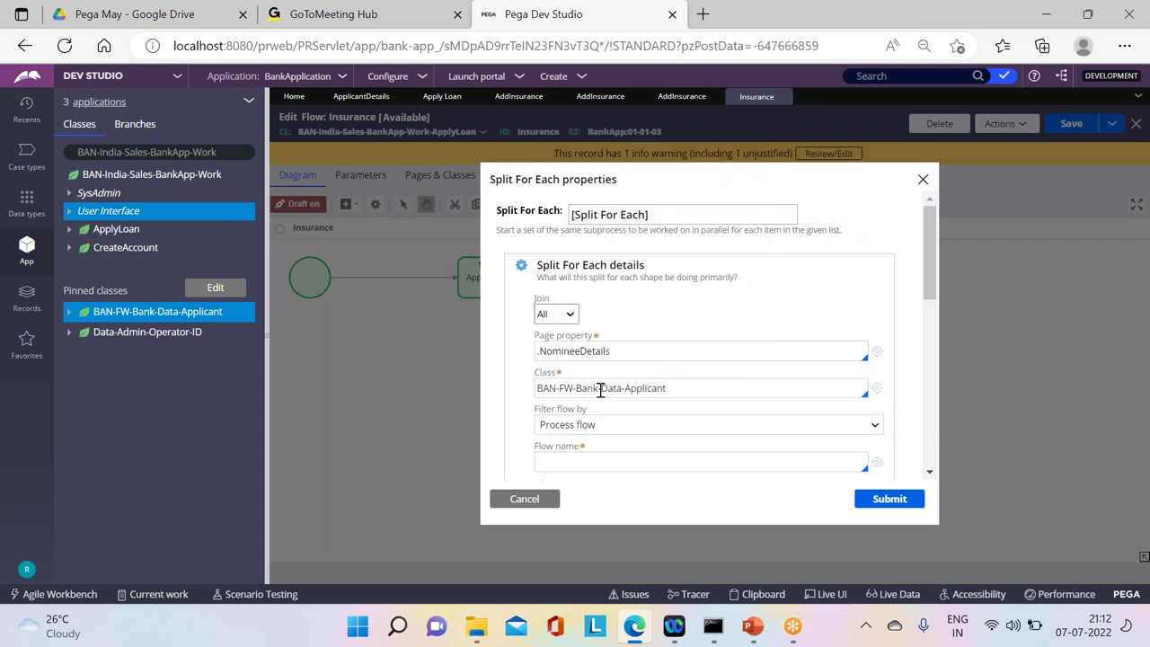
pyautogui.click(581, 455)
pyautogui.press('Down')
pyautogui.press('Return')
pyautogui.scroll(-3, 933, 393)
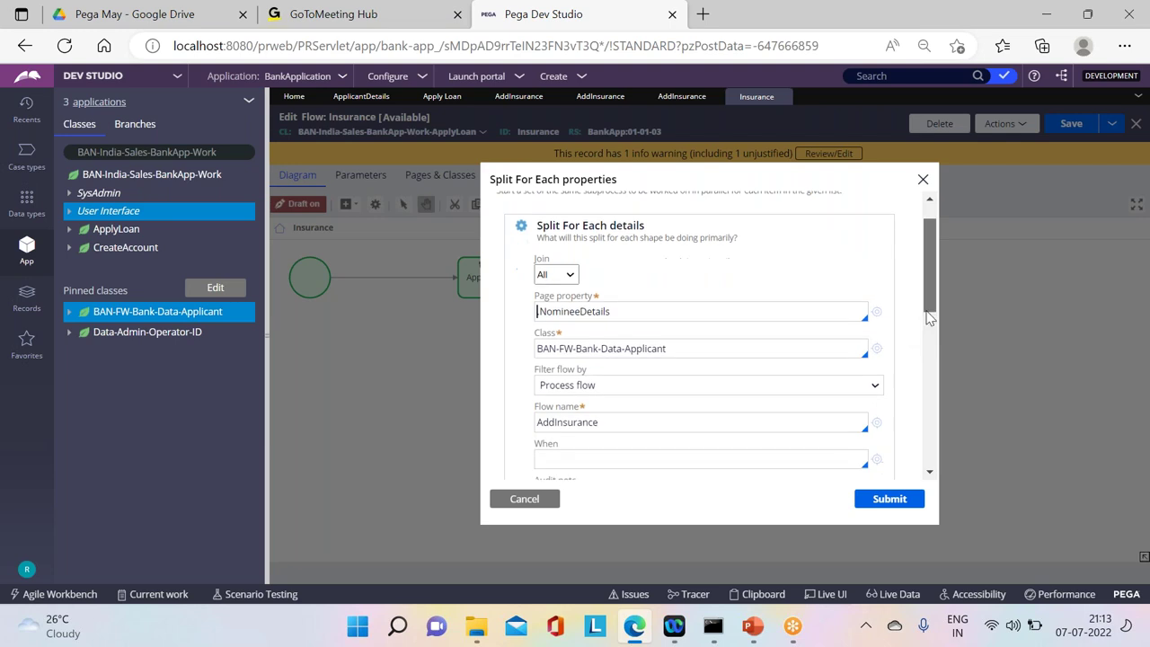
pyautogui.click(887, 499)
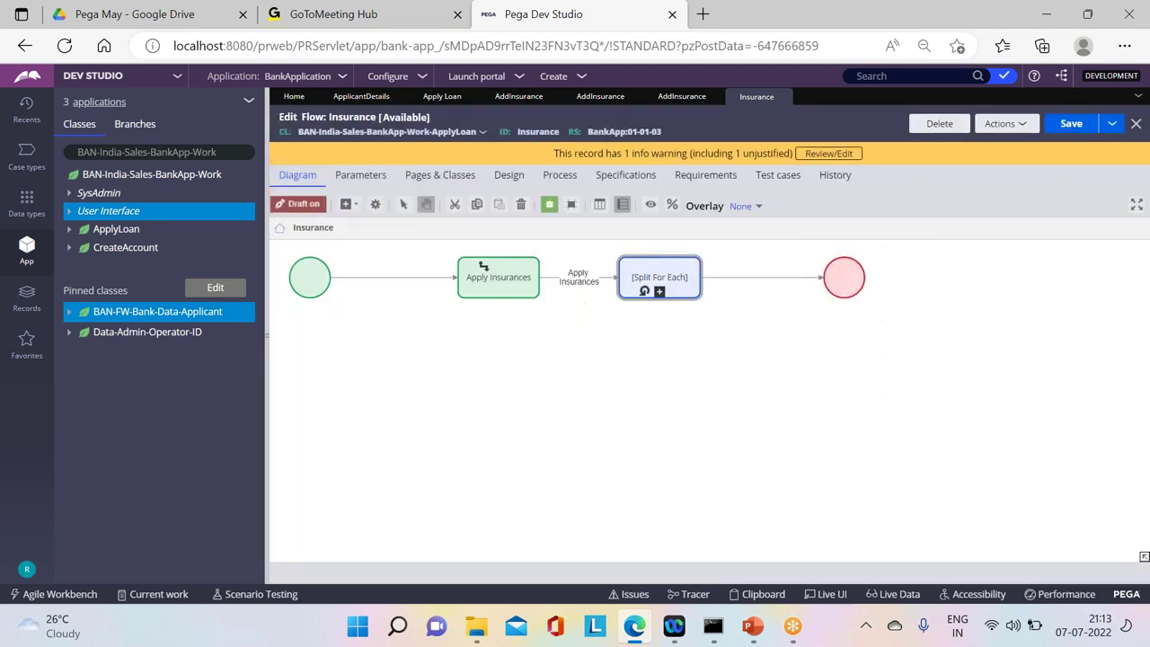
pyautogui.click(1069, 126)
# Step: Recheck the .NomineeDetails setting, resave the Insurance flow, and return to the Apply Loan case type
pyautogui.click(1069, 133)
pyautogui.click(635, 277)
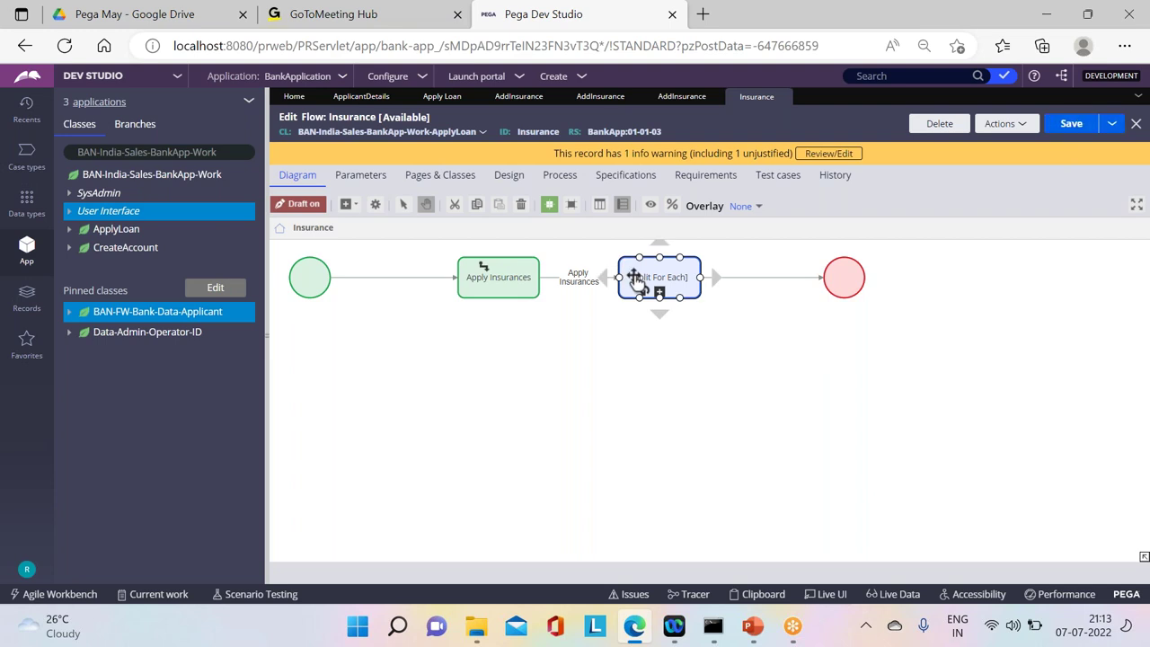
pyautogui.doubleClick(635, 277)
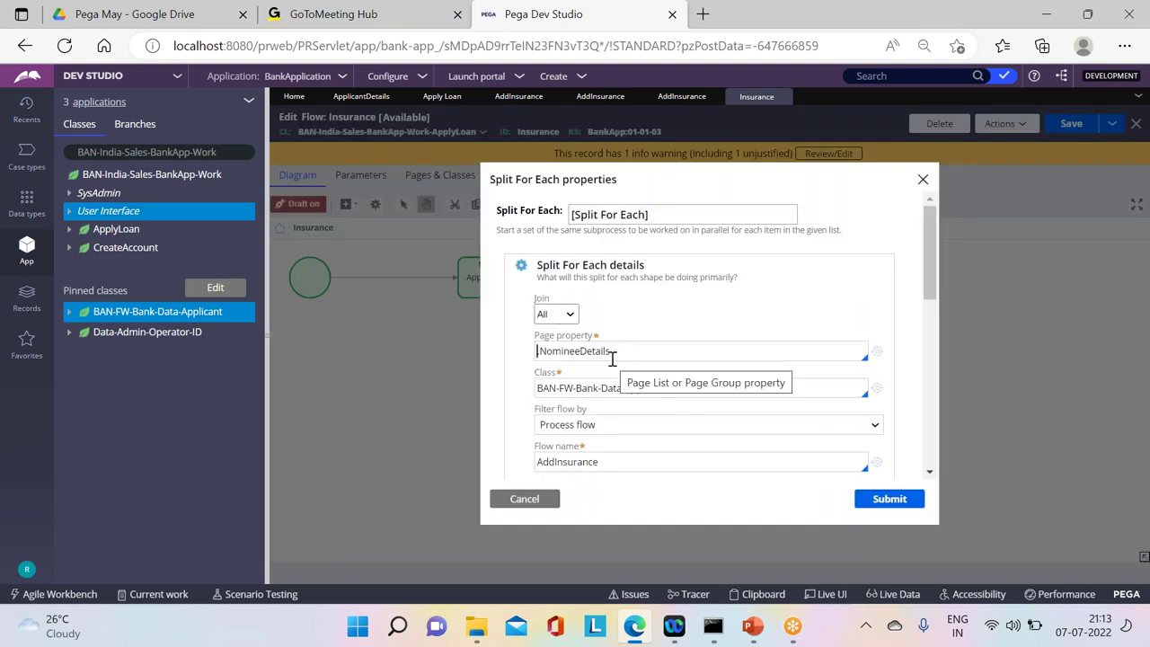
pyautogui.moveTo(624, 360); pyautogui.dragTo(530, 358)
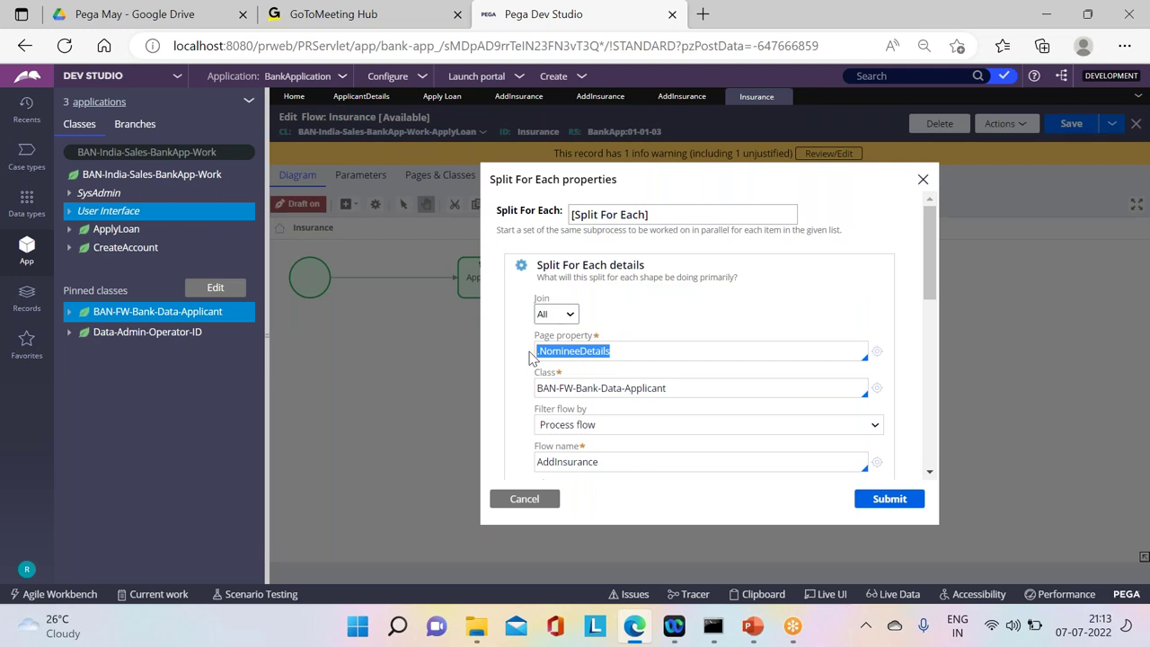
pyautogui.click(530, 358)
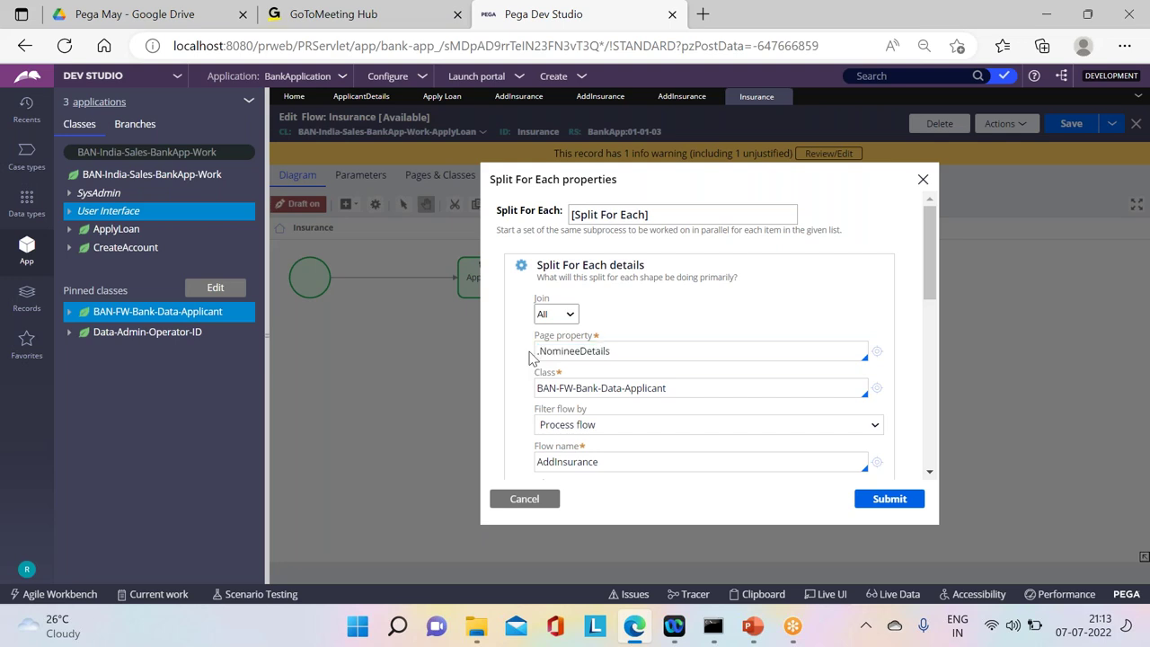
pyautogui.moveTo(607, 351); pyautogui.dragTo(528, 351)
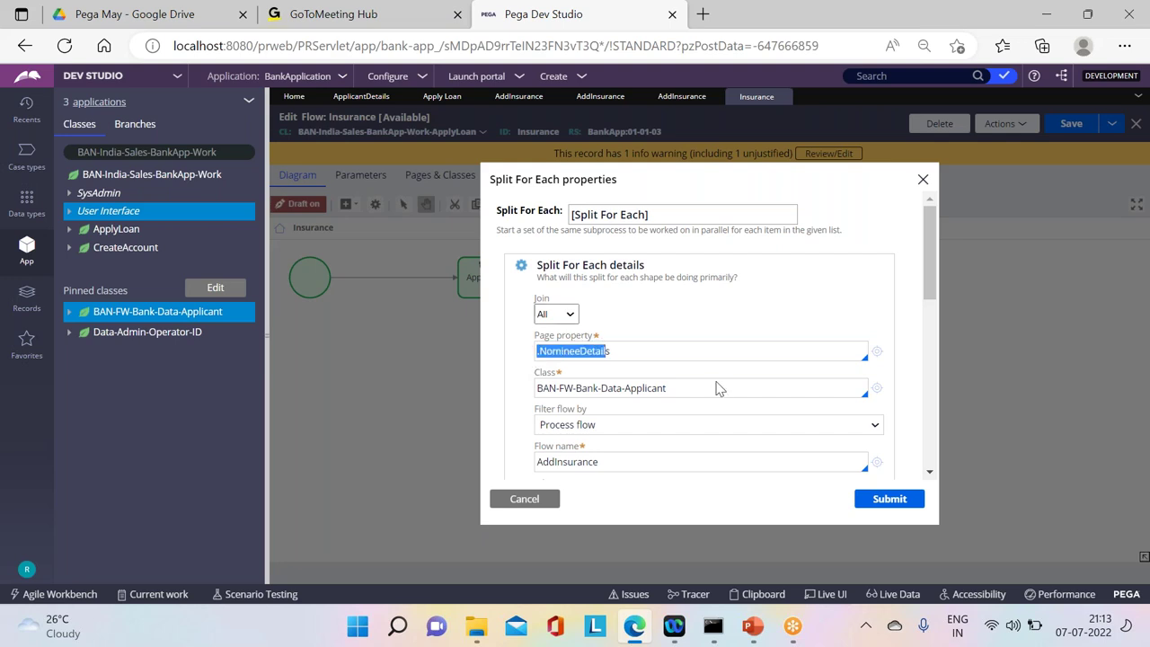
pyautogui.click(847, 496)
pyautogui.rightClick(1071, 127)
pyautogui.press('Escape')
pyautogui.click(1078, 123)
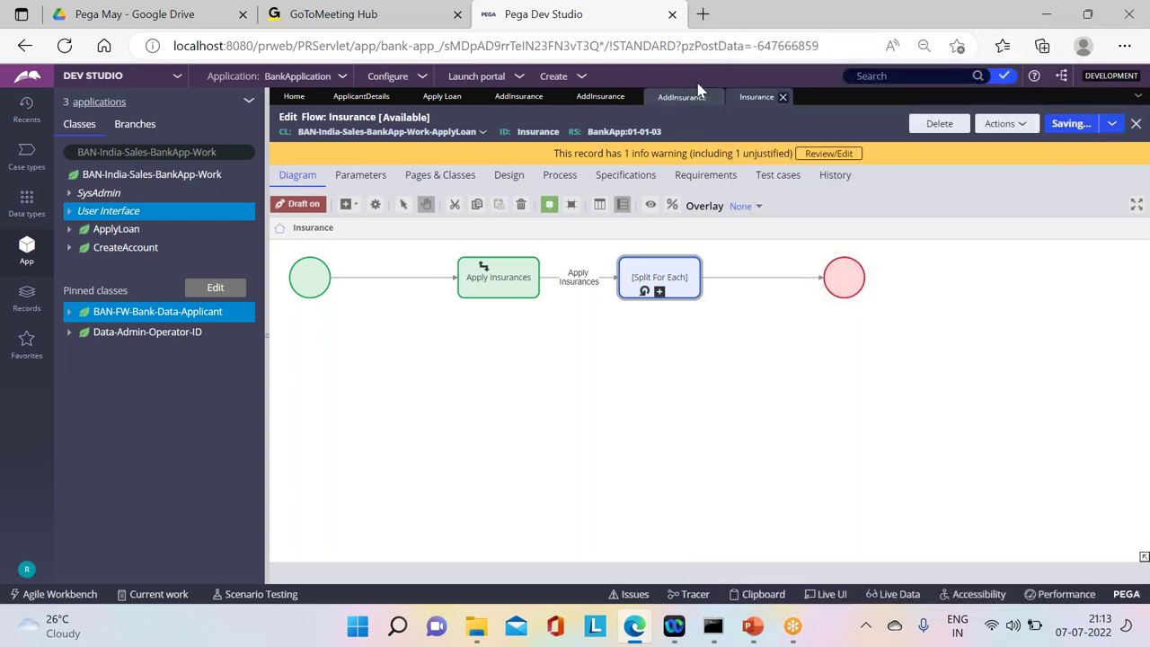
pyautogui.click(375, 99)
pyautogui.click(444, 97)
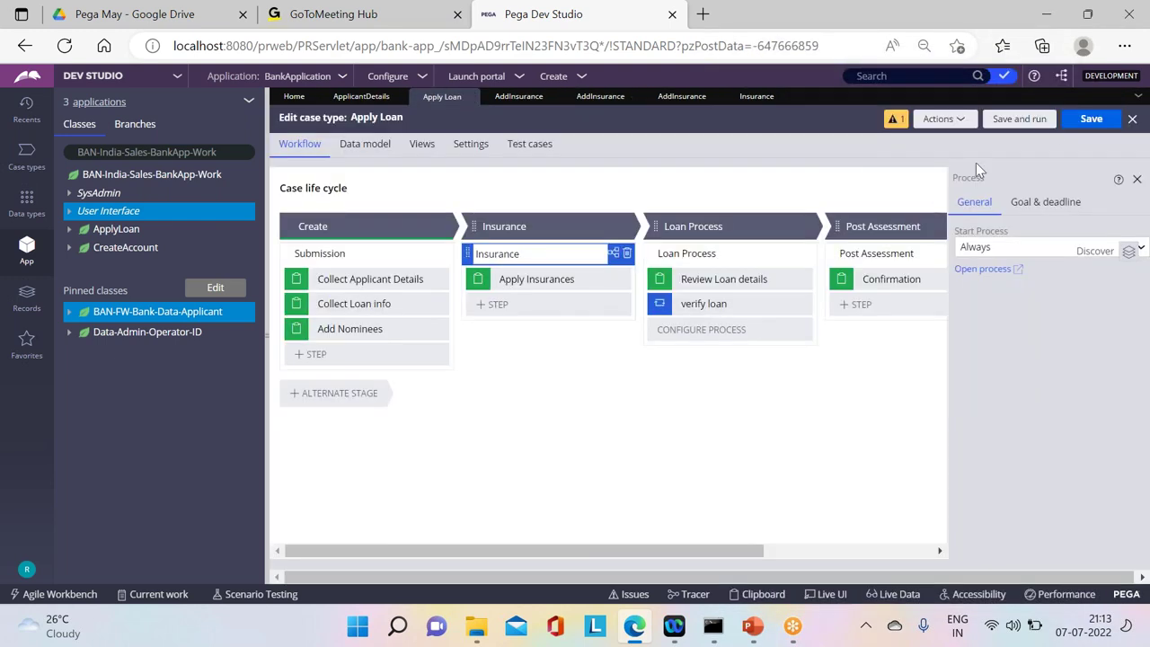
# Step: Refresh the stale Apply Loan case type, save it, and run a new test case
pyautogui.click(1112, 120)
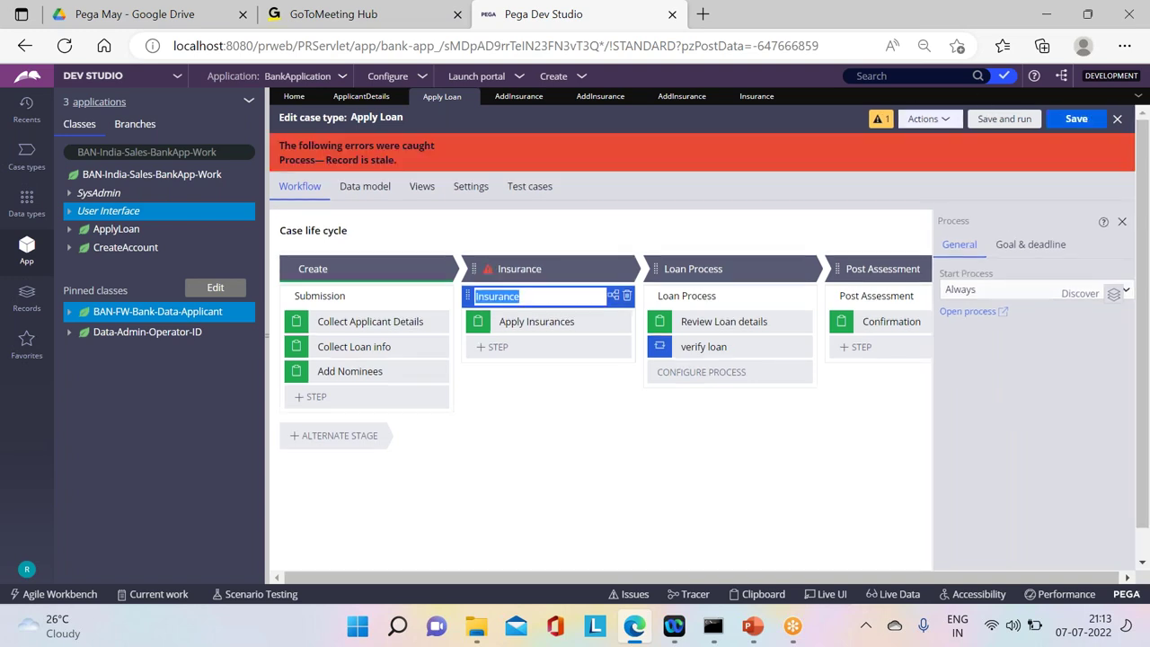
pyautogui.click(928, 118)
pyautogui.click(892, 174)
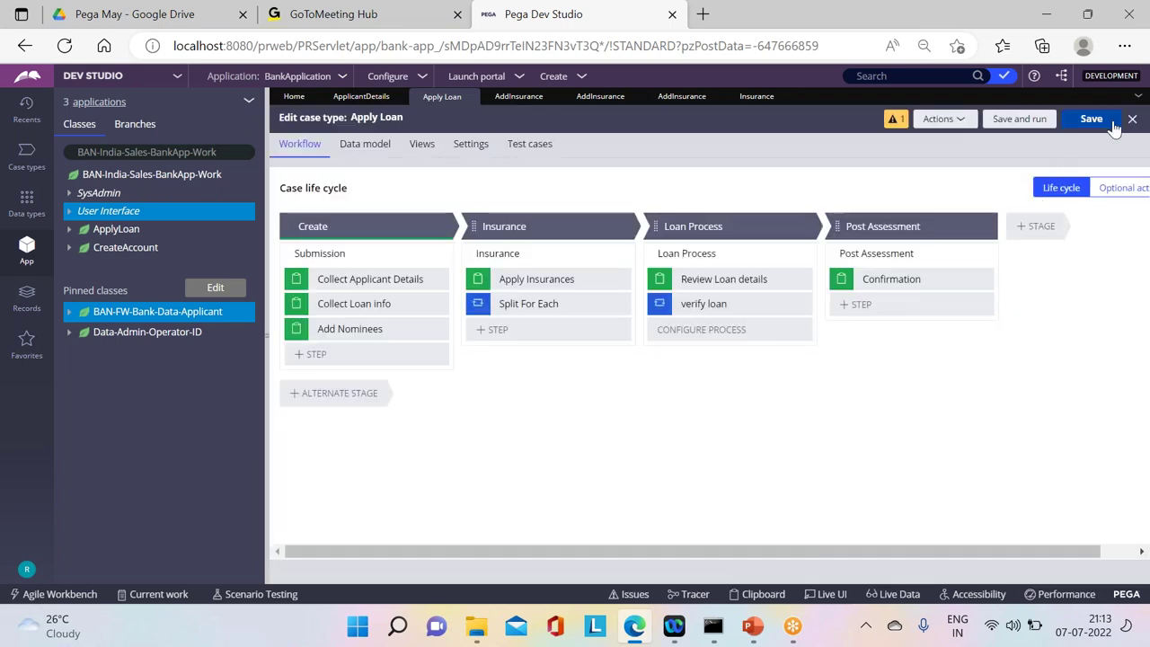
pyautogui.click(1091, 119)
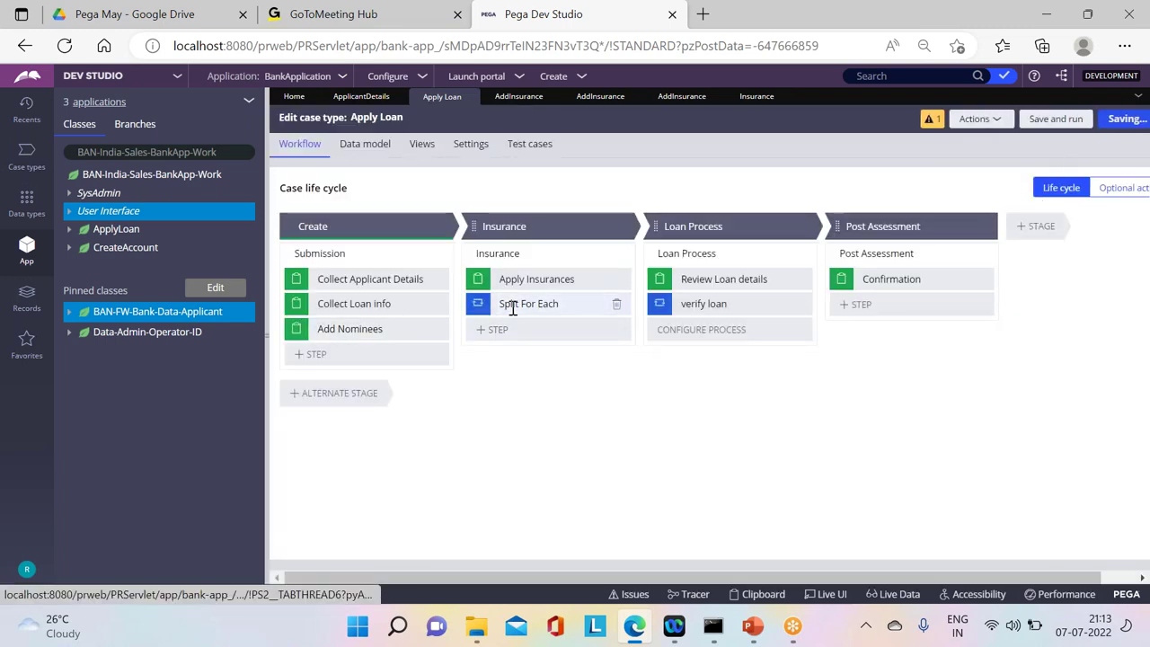
pyautogui.click(1021, 119)
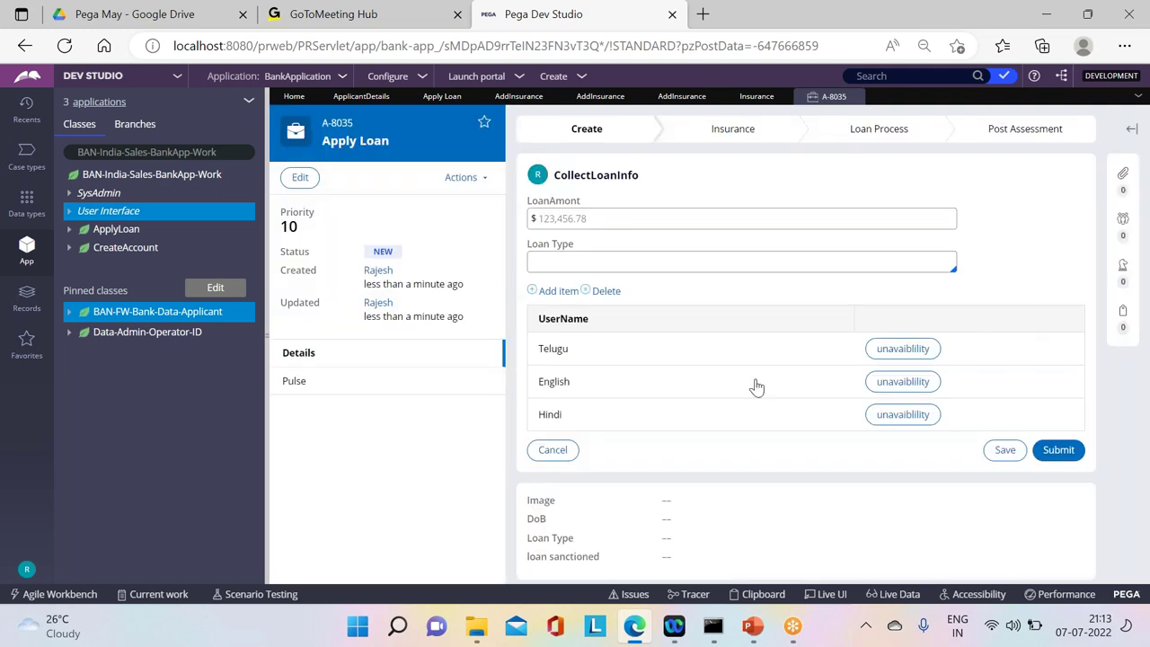
# Step: Submit the loan info, enter the first nominee's e-mail, and add two more nominee rows
pyautogui.click(1044, 447)
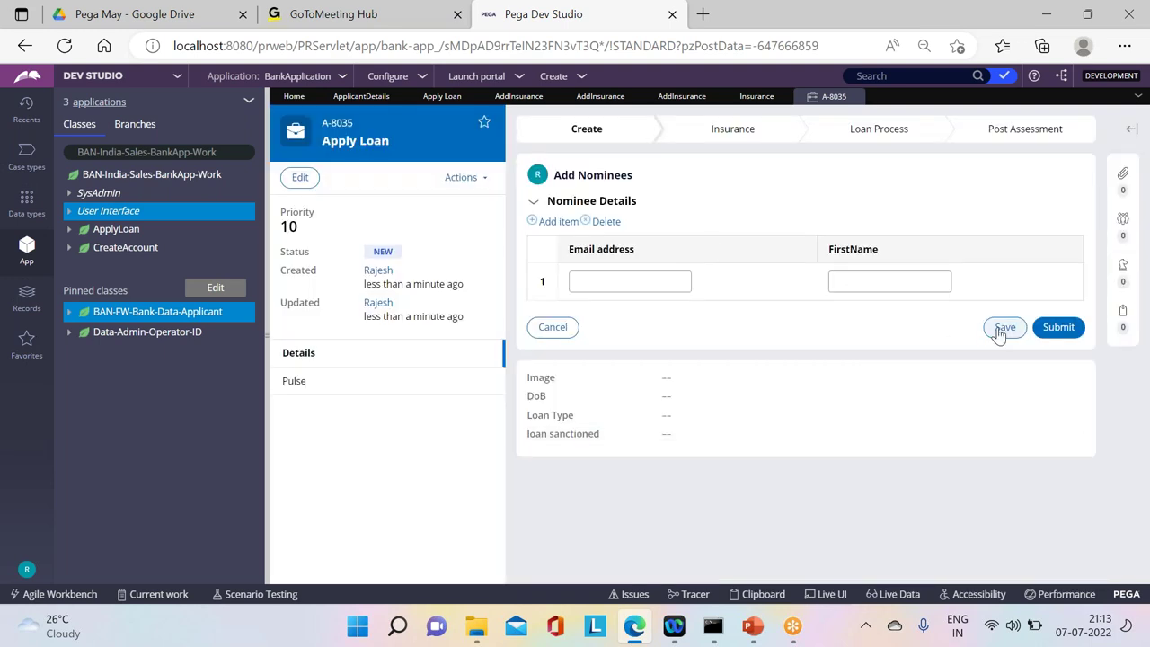
pyautogui.click(592, 287)
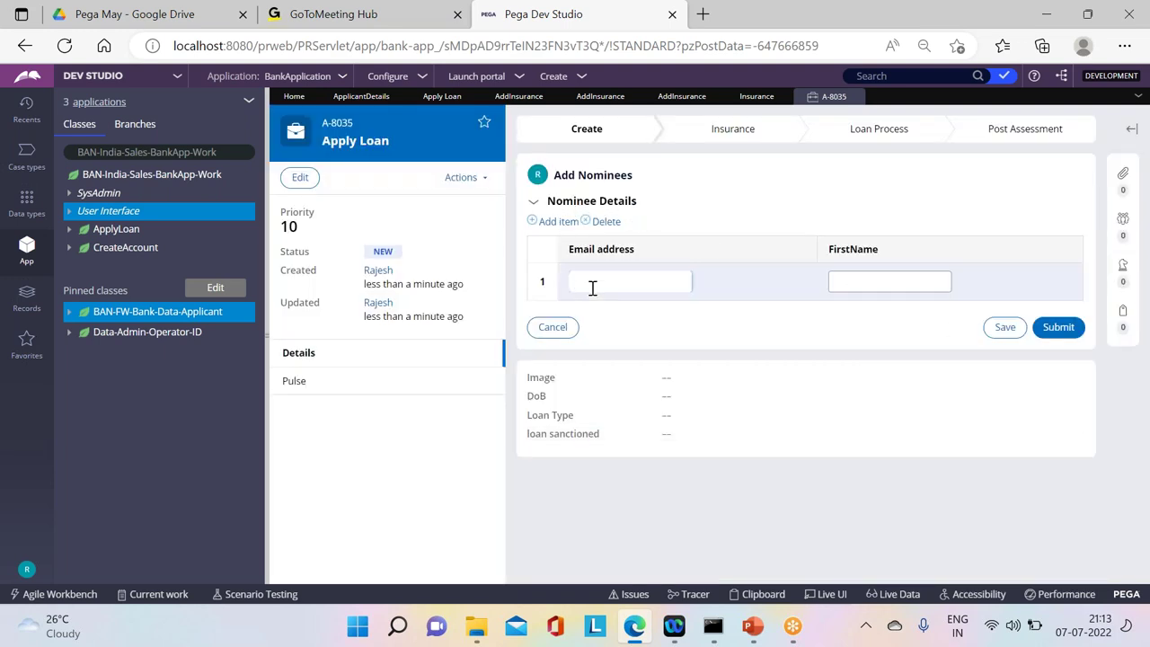
pyautogui.write('sa@tgb')
pyautogui.click(555, 221)
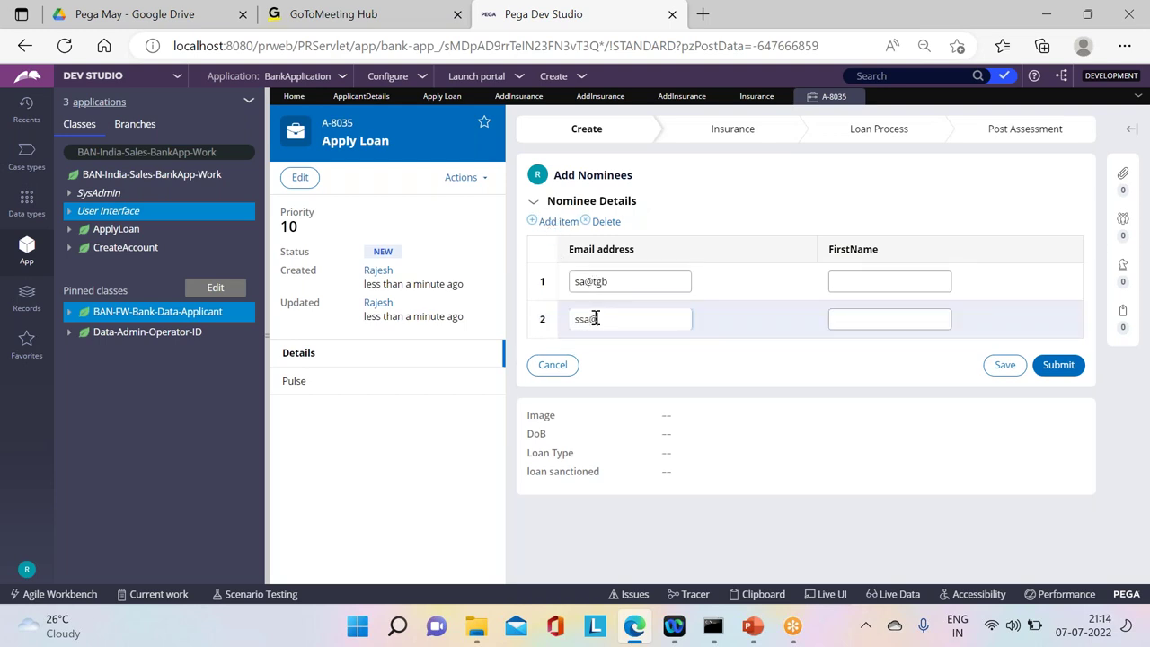
pyautogui.click(559, 221)
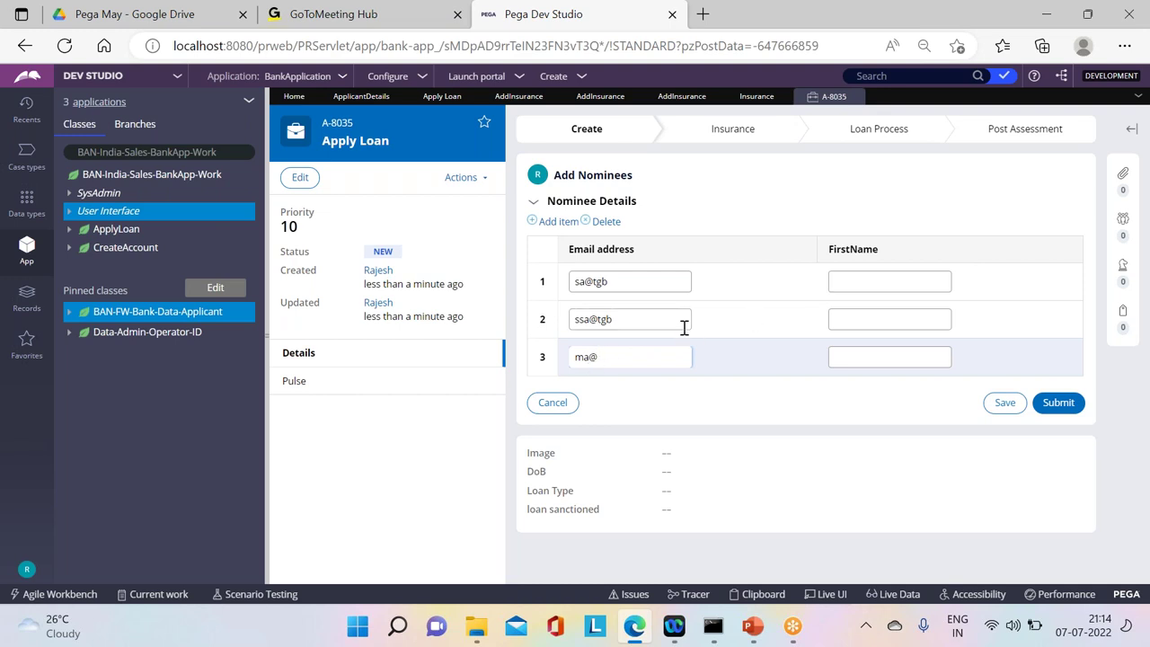
# Step: Fill in the nominees' first names and the third nominee's e-mail, then submit the nominee details
pyautogui.click(856, 285)
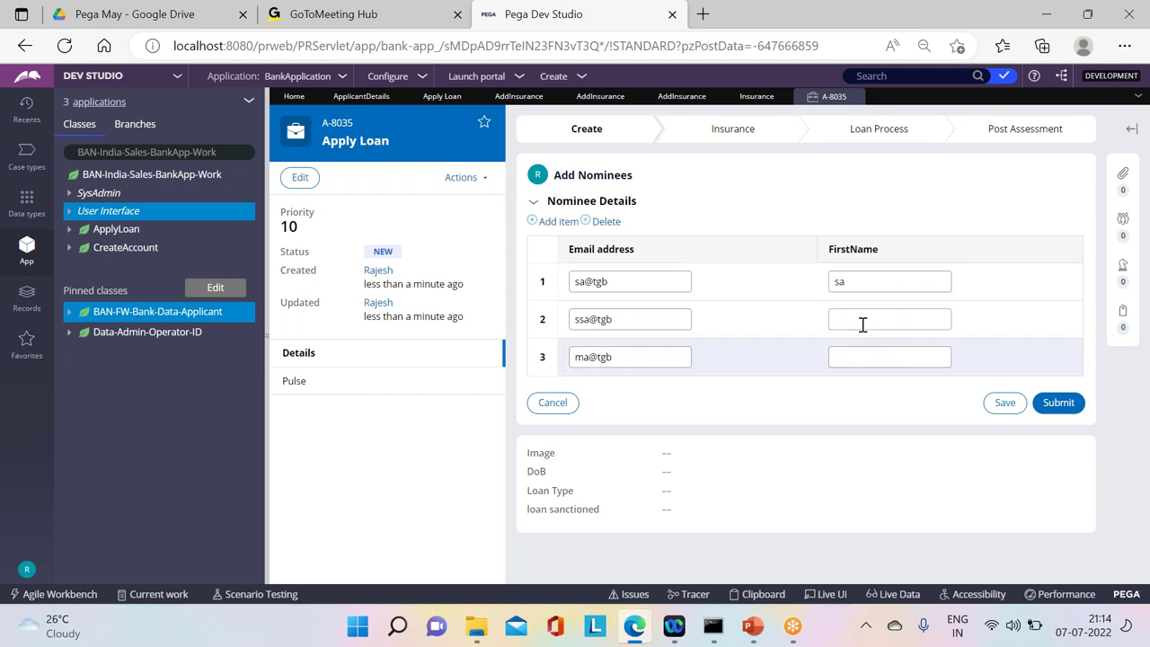
pyautogui.click(862, 324)
pyautogui.write('ssa')
pyautogui.click(864, 353)
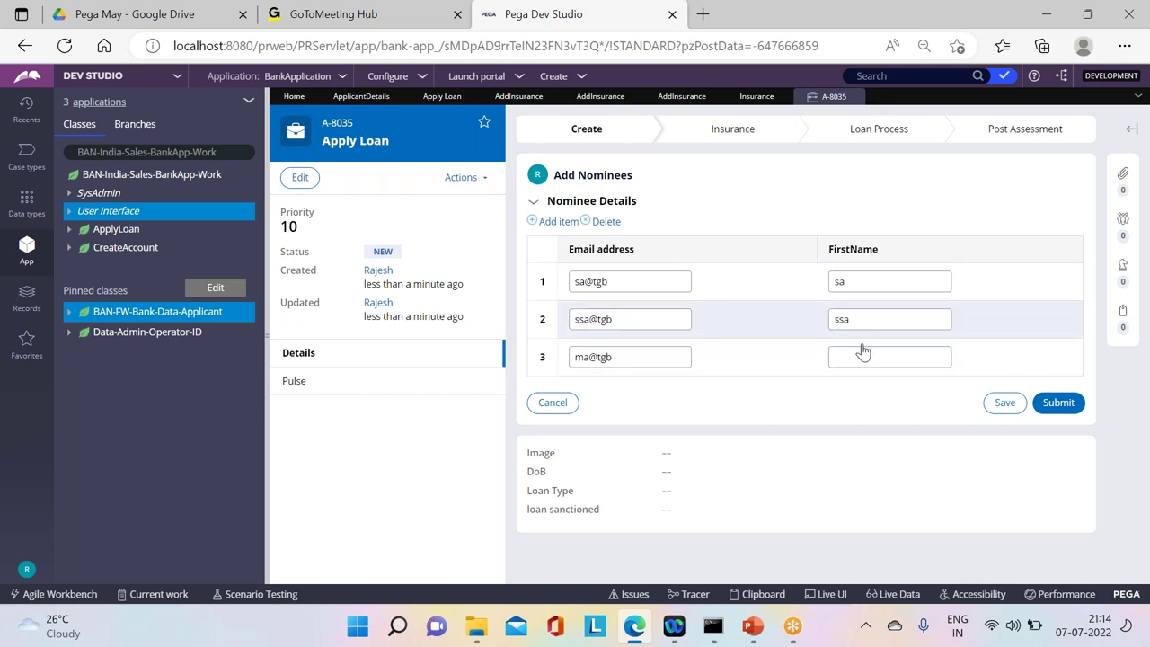
pyautogui.click(592, 358)
pyautogui.press('BackSpace')
pyautogui.press('BackSpace')
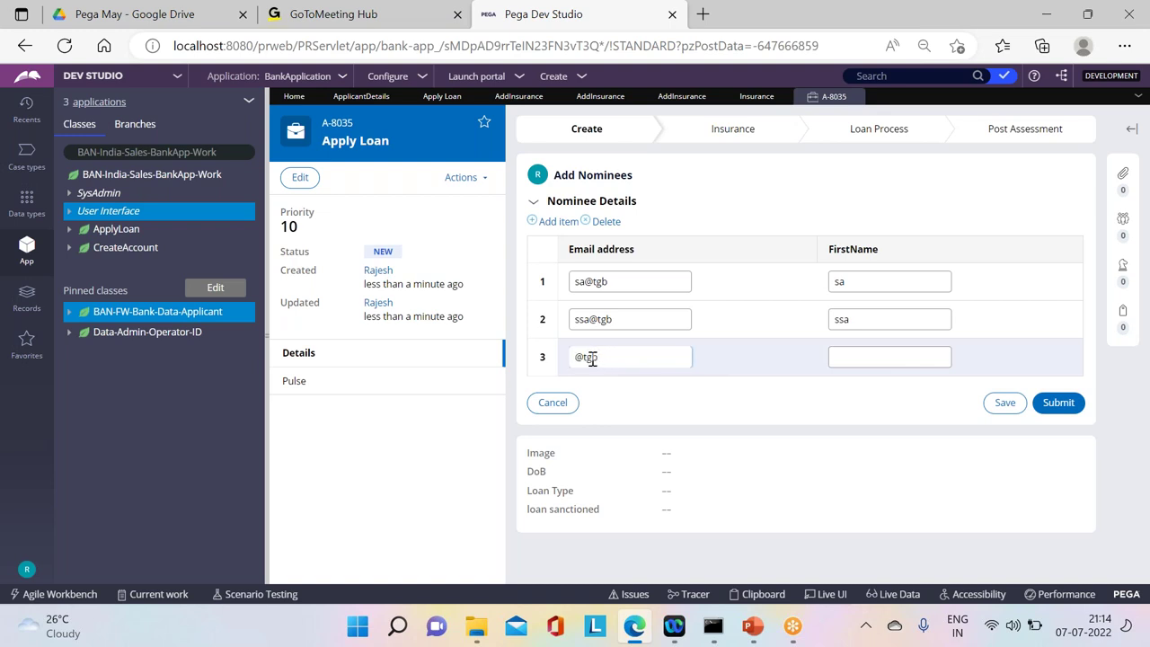
pyautogui.press('capslock')
pyautogui.write('LSA')
pyautogui.press('capslock')
pyautogui.click(858, 360)
pyautogui.press('capslock')
pyautogui.write('LSA')
pyautogui.press('capslock')
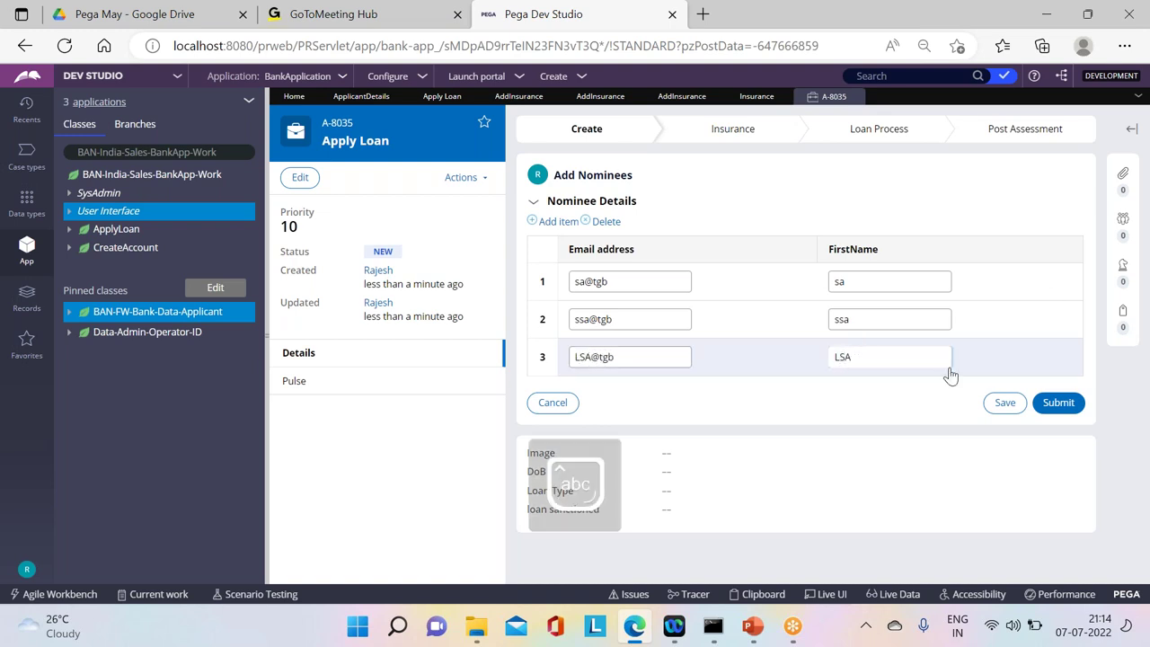
pyautogui.click(1043, 401)
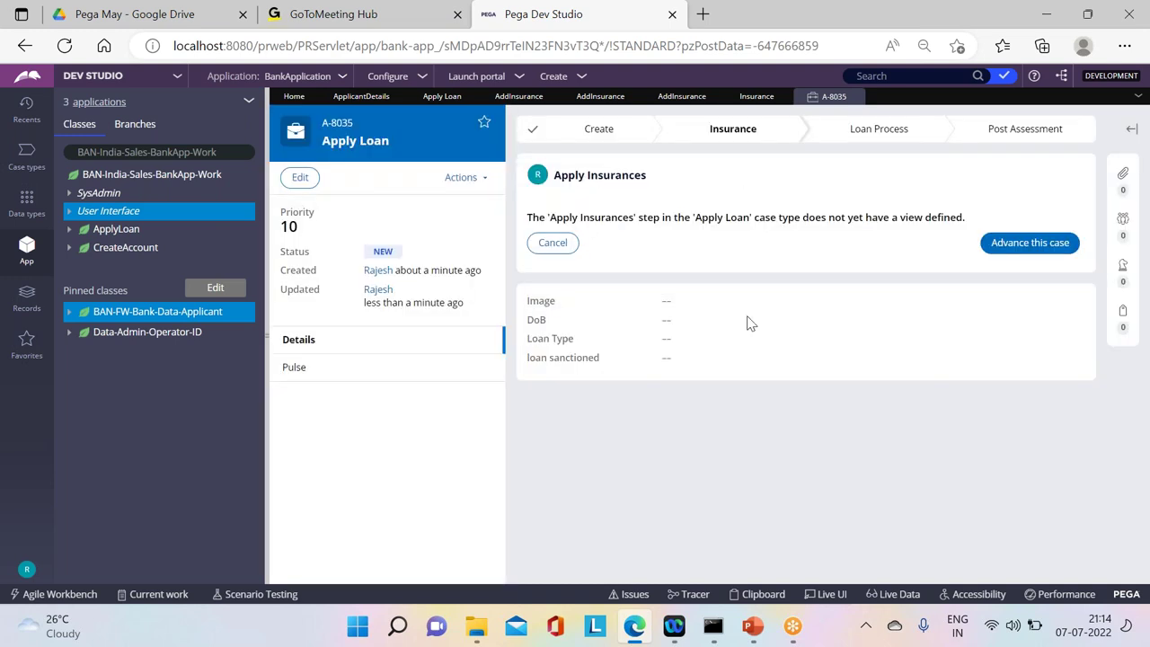
# Step: Advance the case past Apply Insurances and refresh it to list the three AddInsurance to-dos
pyautogui.click(463, 177)
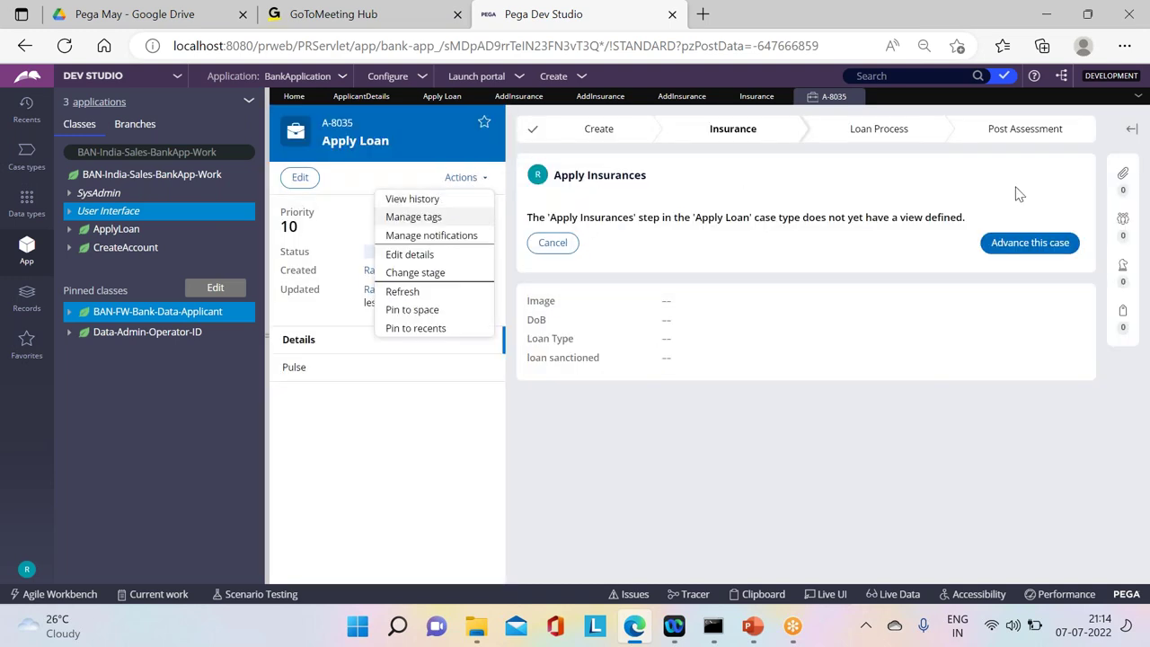
pyautogui.click(653, 186)
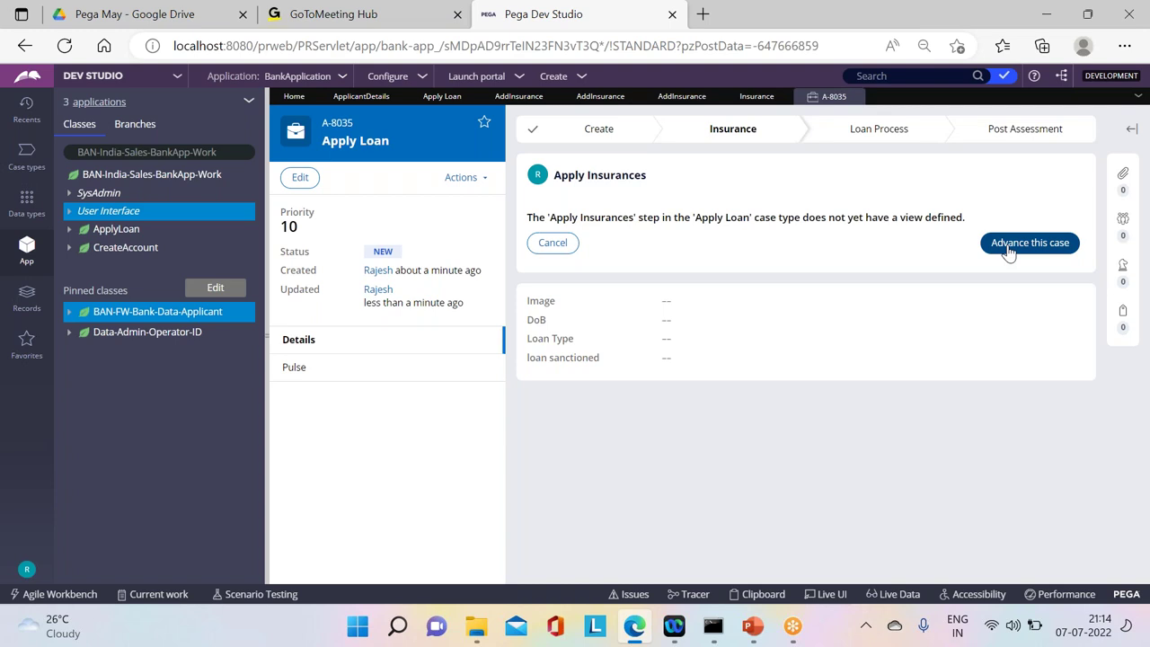
pyautogui.click(1009, 252)
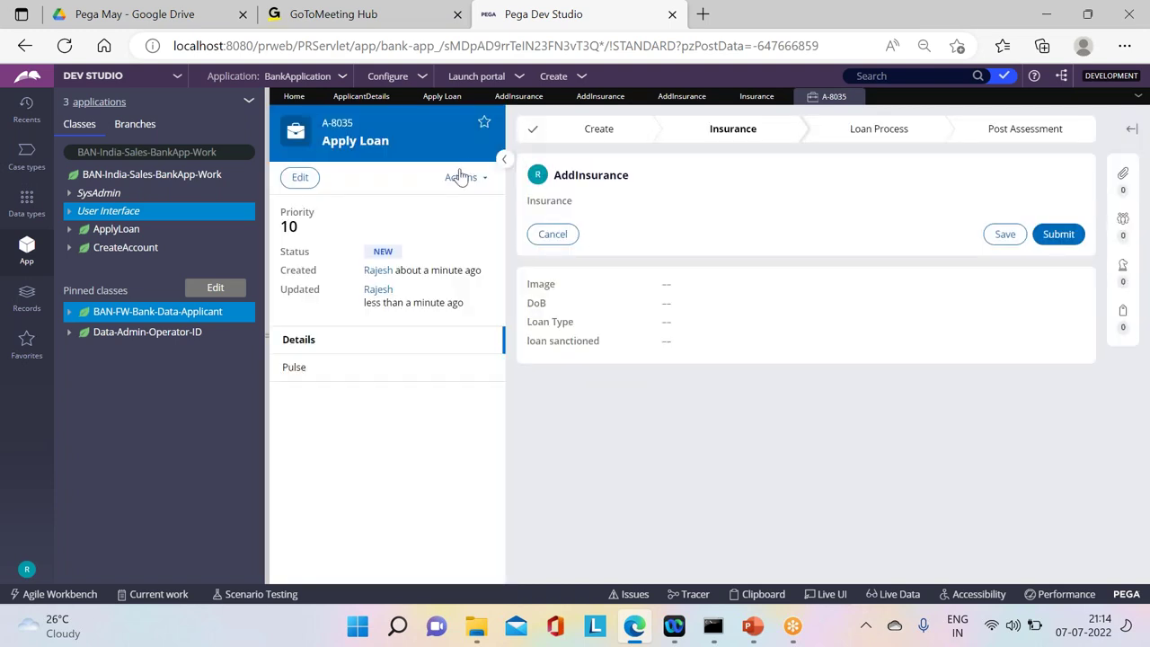
pyautogui.click(463, 177)
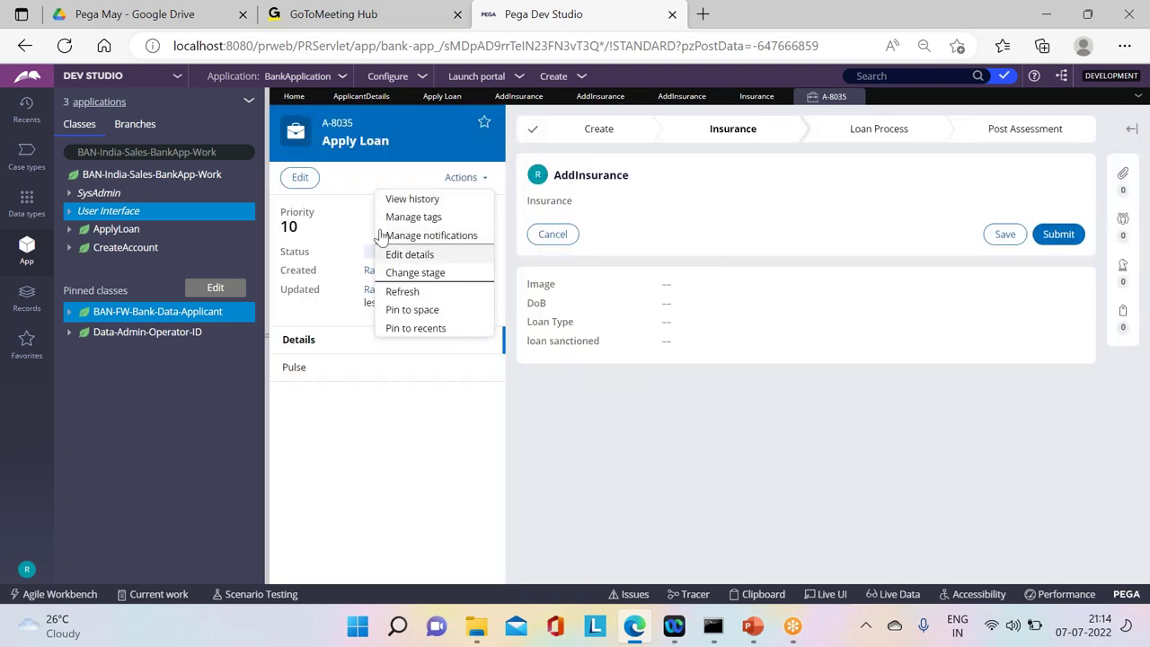
pyautogui.click(400, 291)
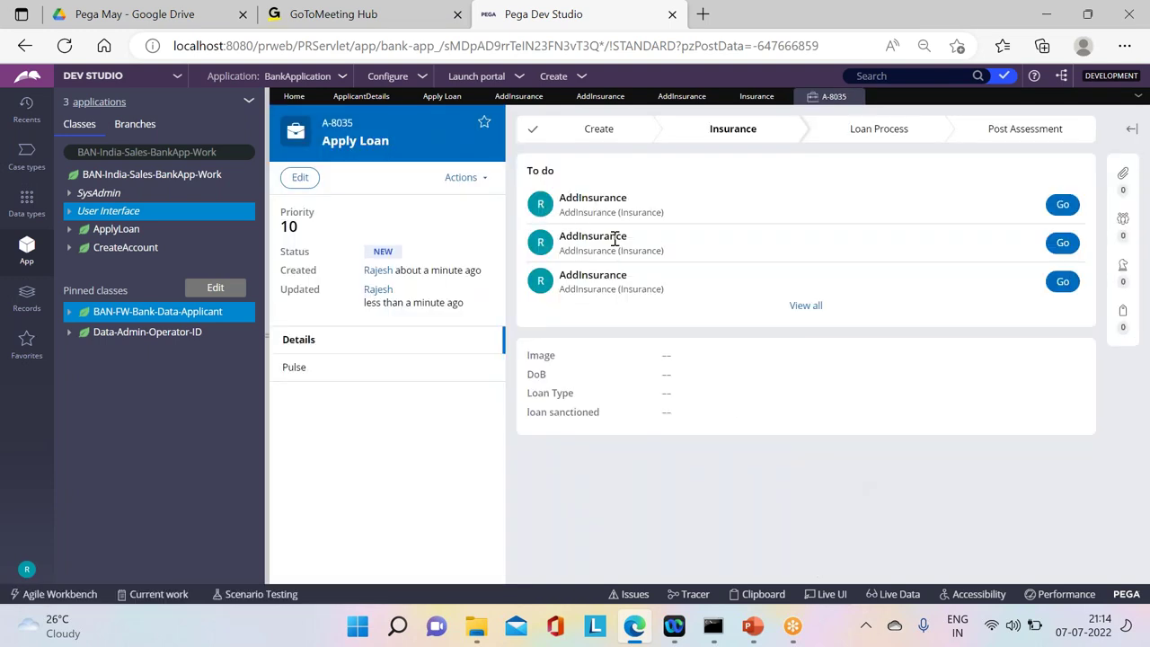
pyautogui.moveTo(675, 267); pyautogui.dragTo(585, 175)
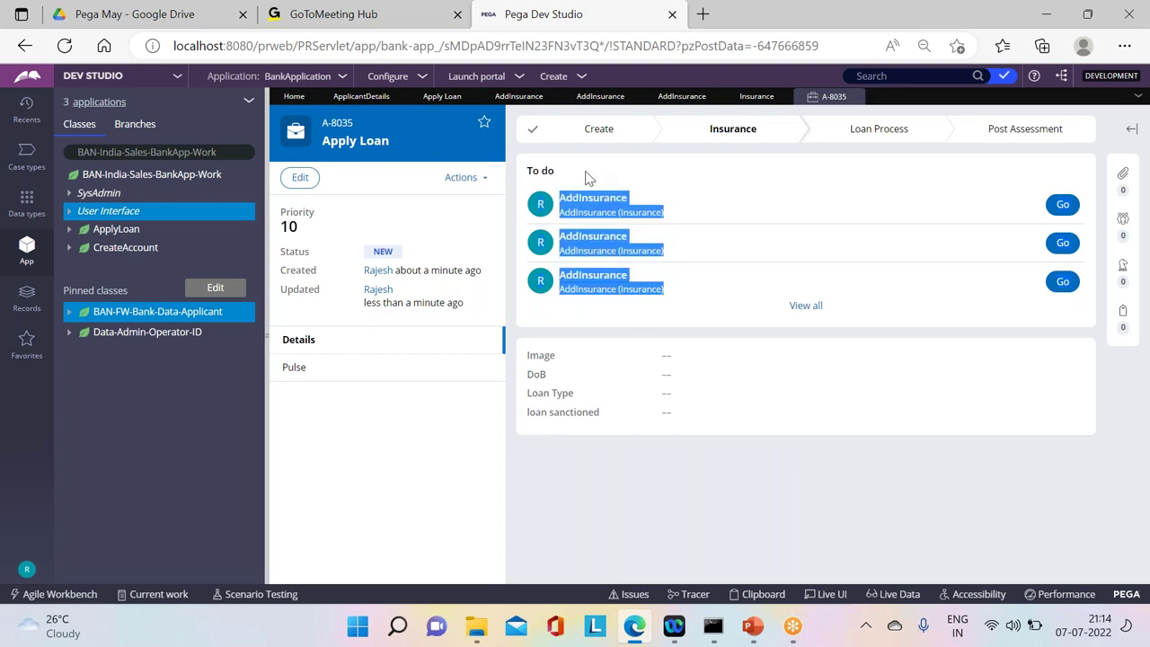
pyautogui.click(923, 210)
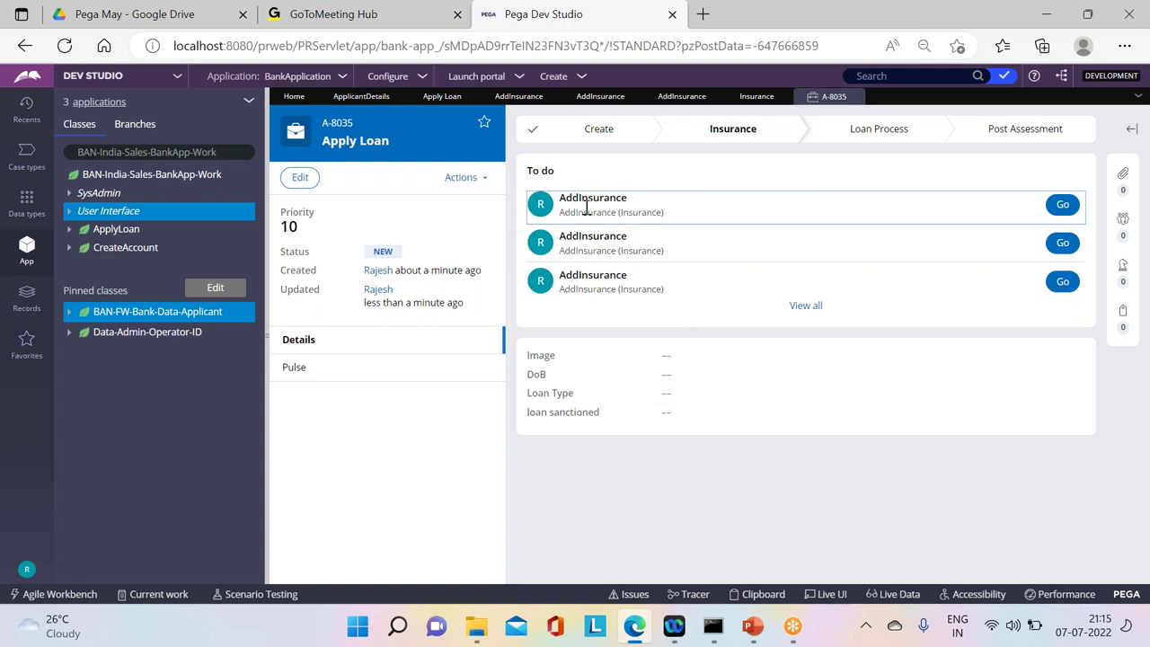
# Step: Submit all three AddInsurance assignments, refreshing the case between each, until it reaches Loan Process
pyautogui.click(1063, 204)
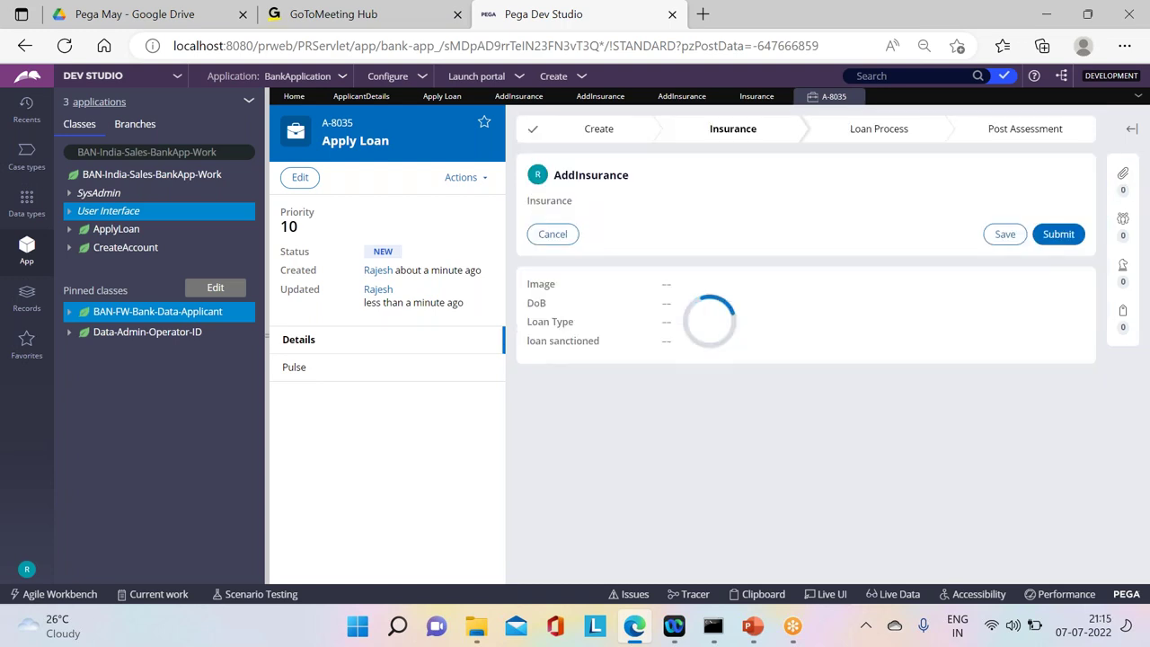
pyautogui.click(1053, 233)
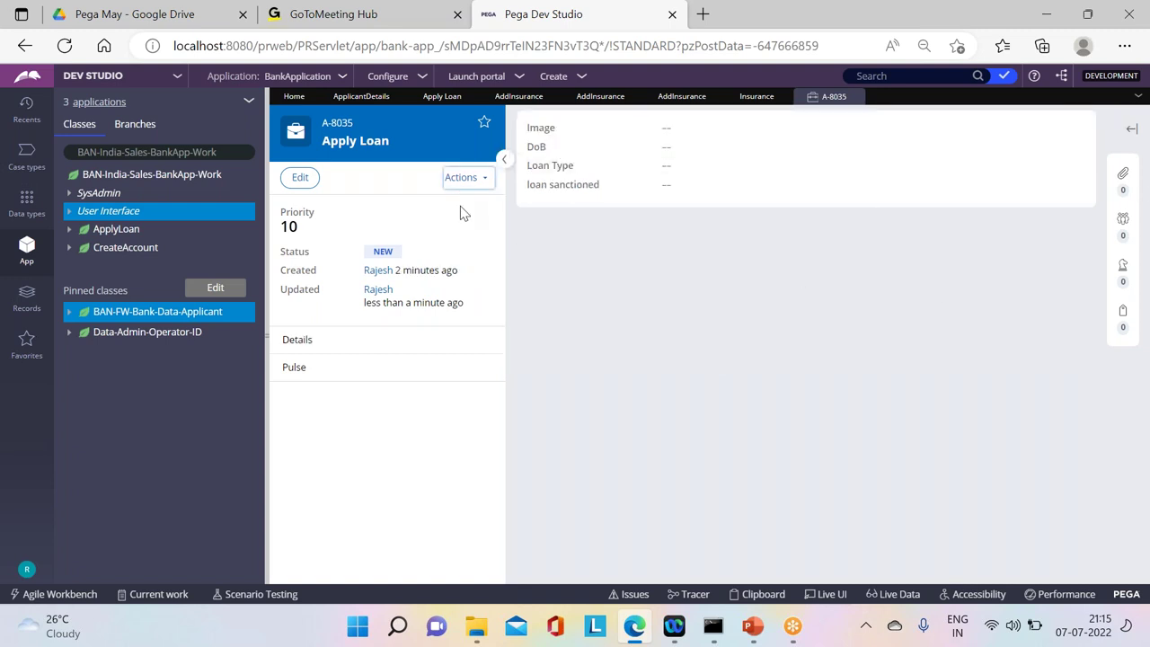
pyautogui.click(463, 177)
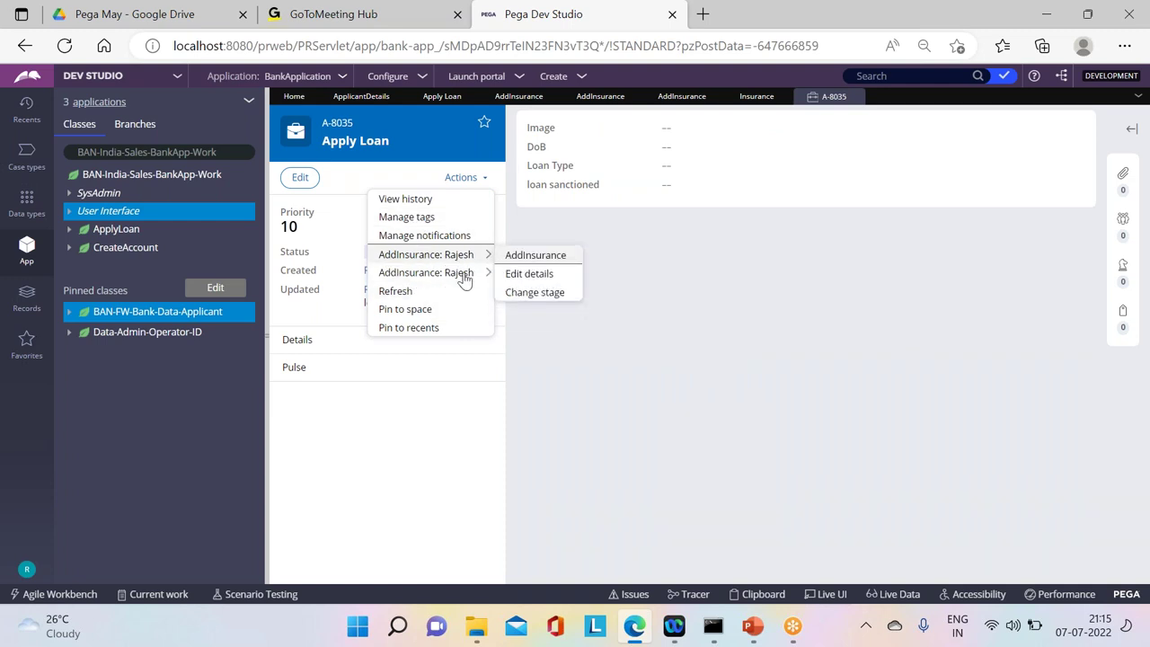
pyautogui.click(409, 291)
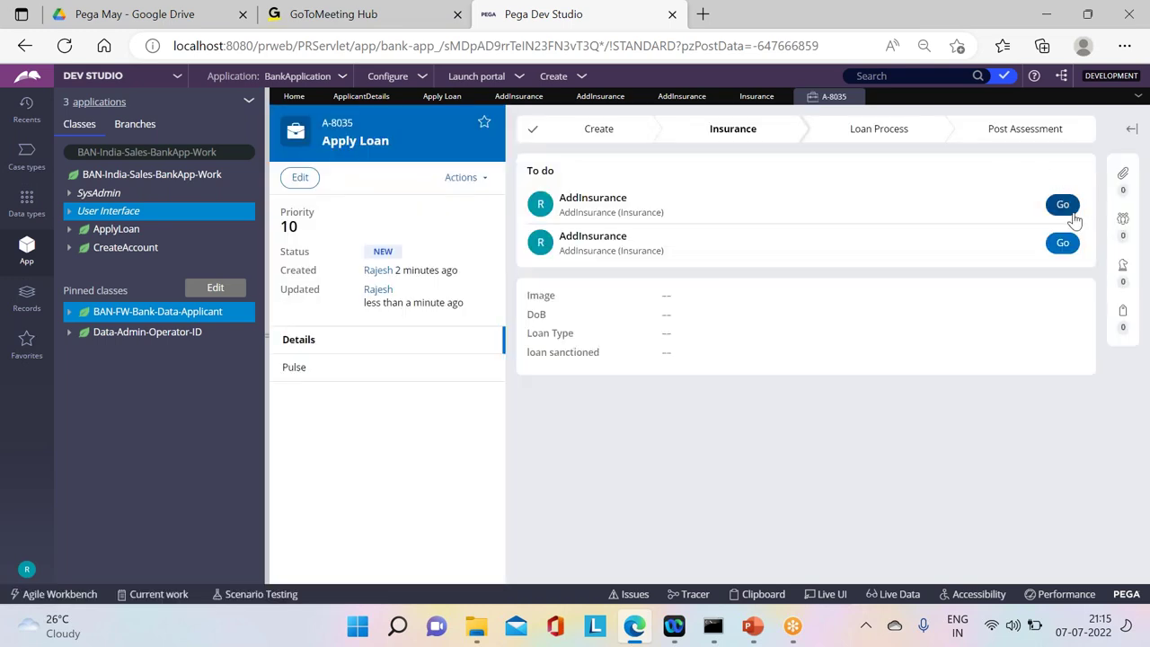
pyautogui.click(1062, 204)
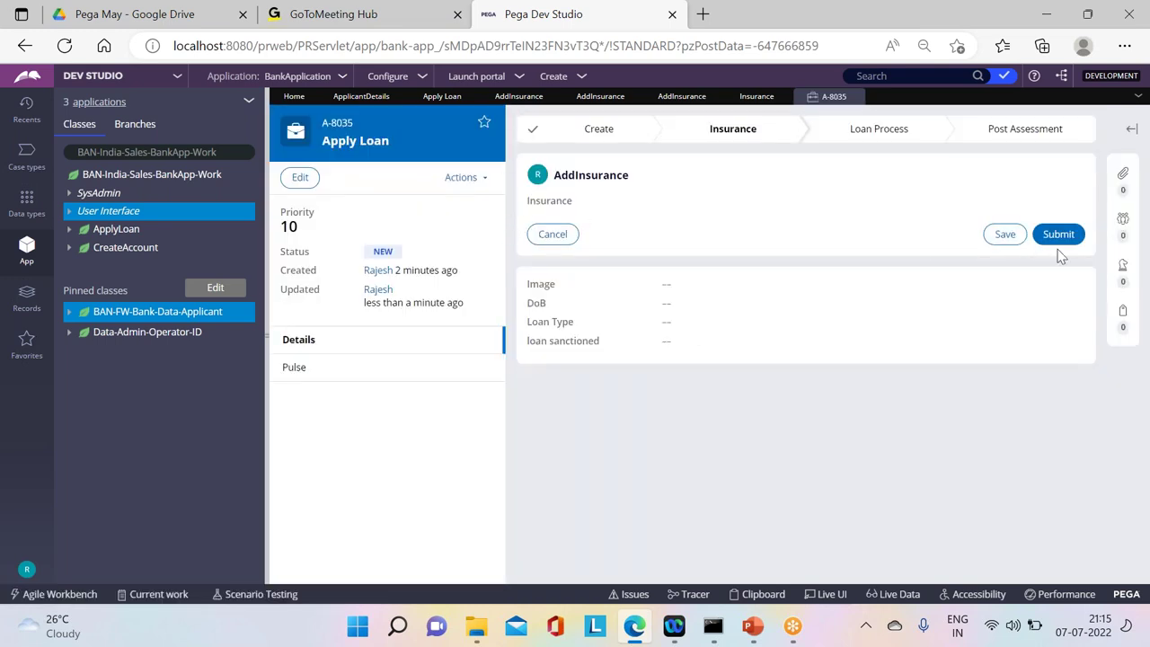
pyautogui.click(1057, 236)
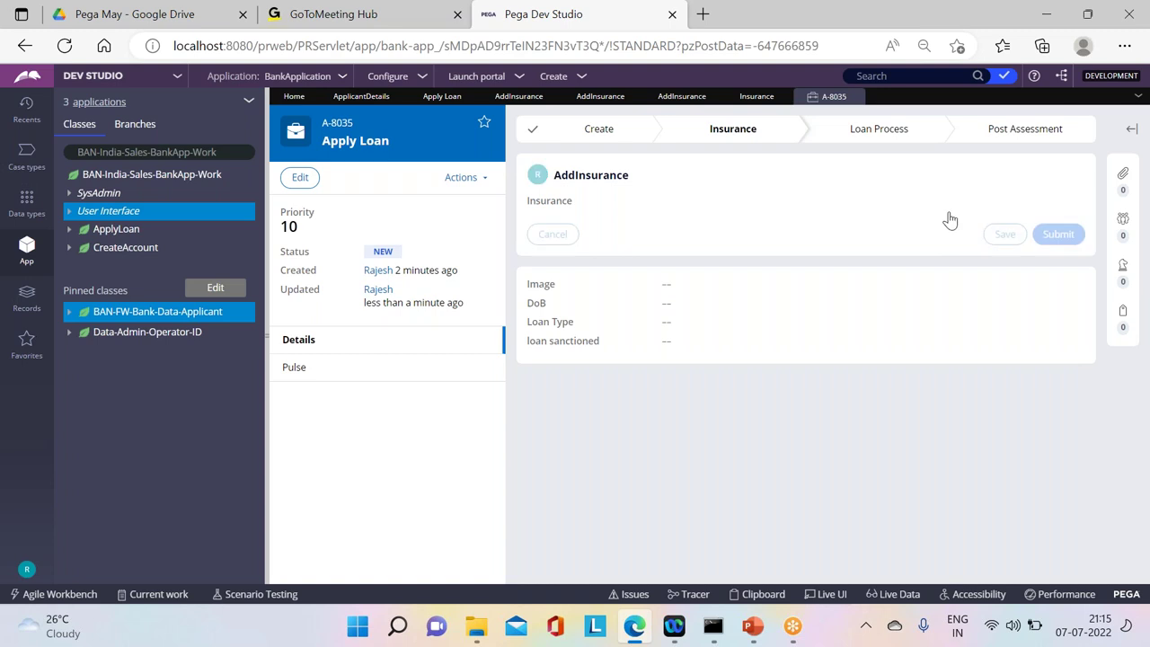
pyautogui.click(476, 181)
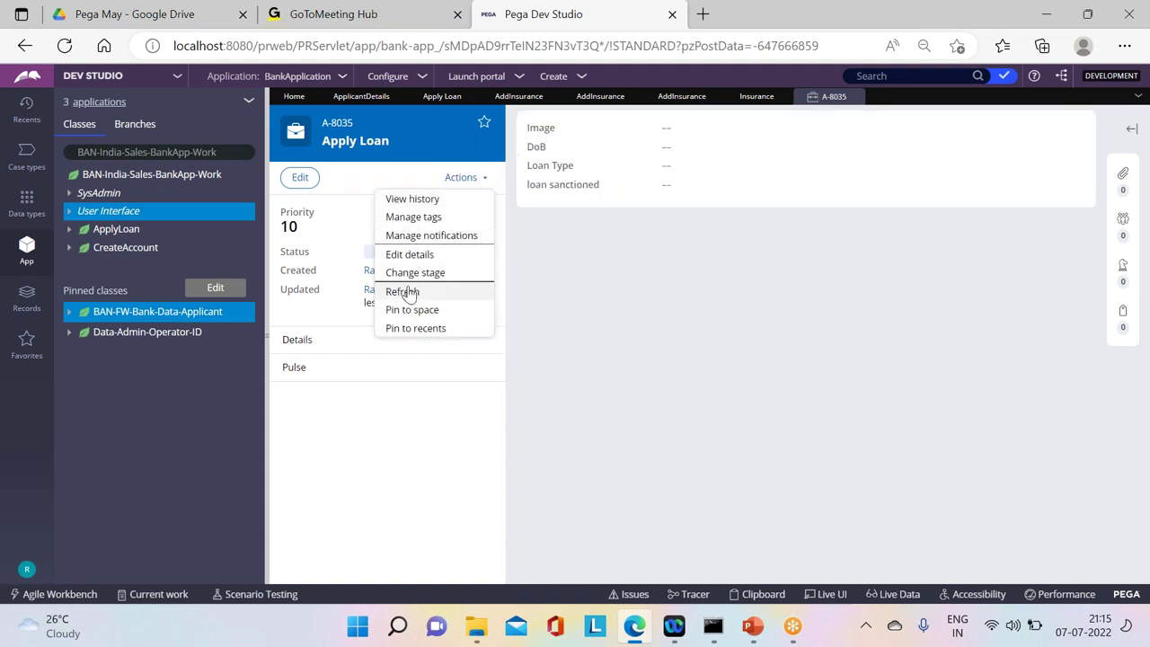
pyautogui.click(402, 291)
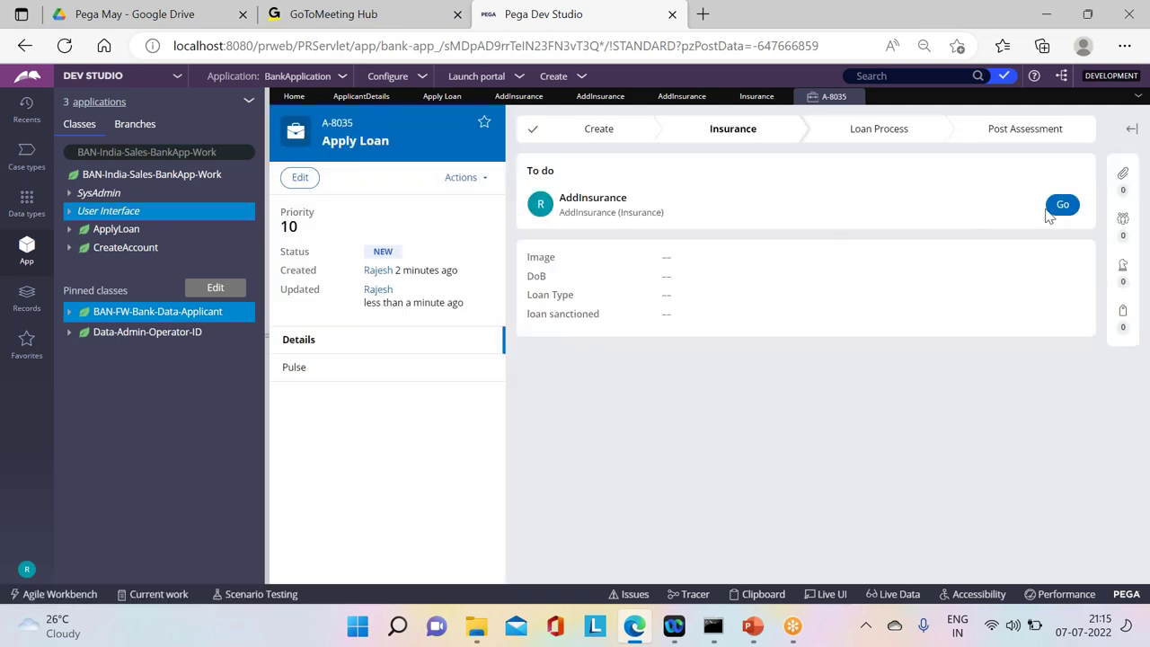
pyautogui.click(1057, 211)
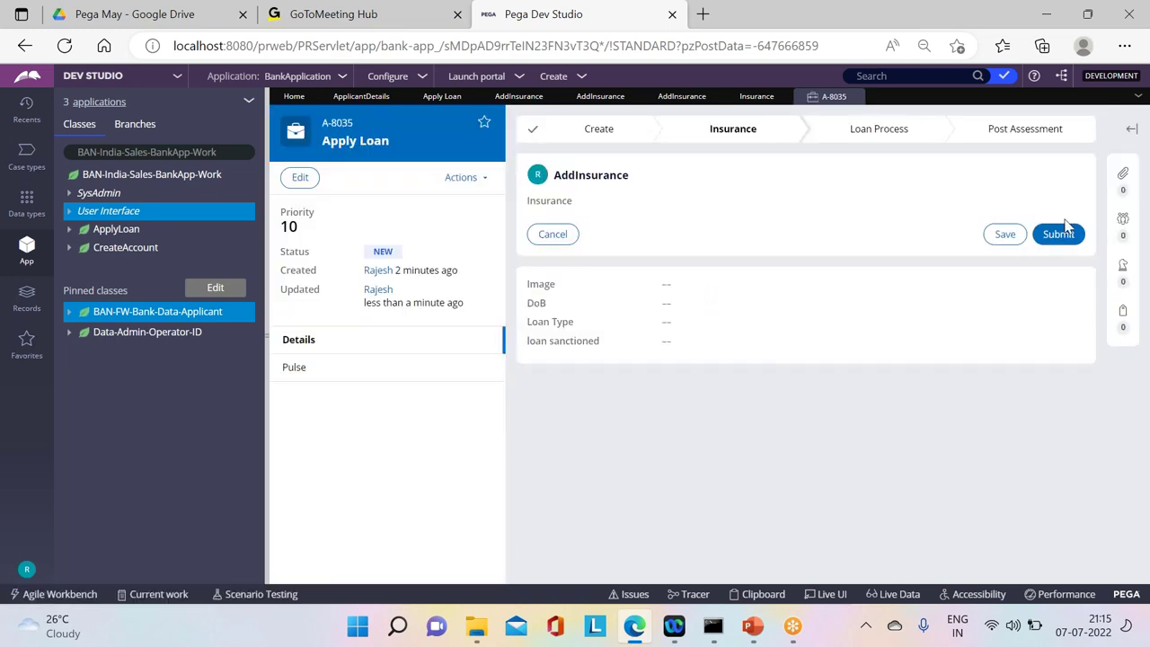
pyautogui.click(1062, 233)
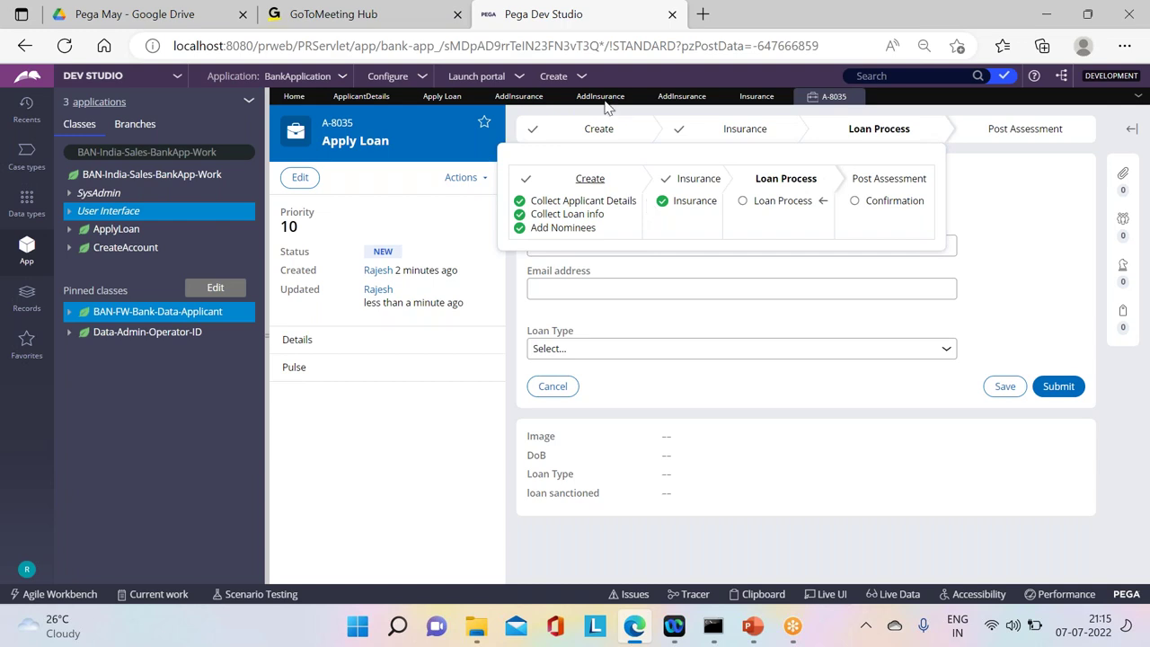
# Step: Inspect the Apply Insurances and Split For Each steps in the Apply Loan life cycle
pyautogui.click(442, 96)
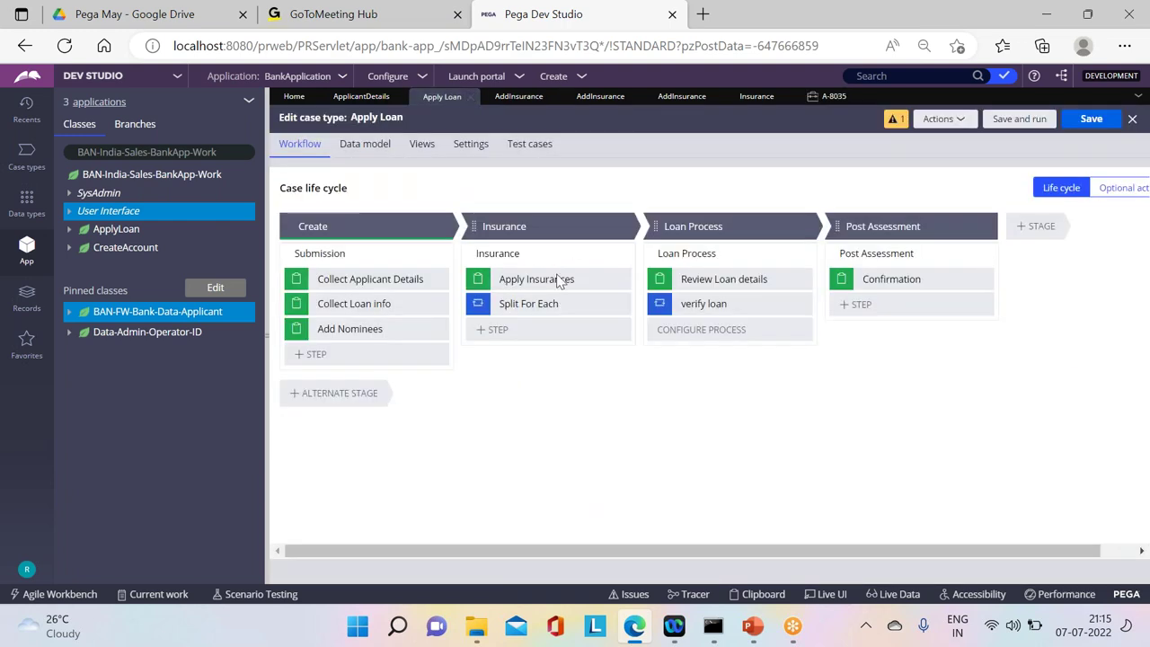
pyautogui.click(524, 278)
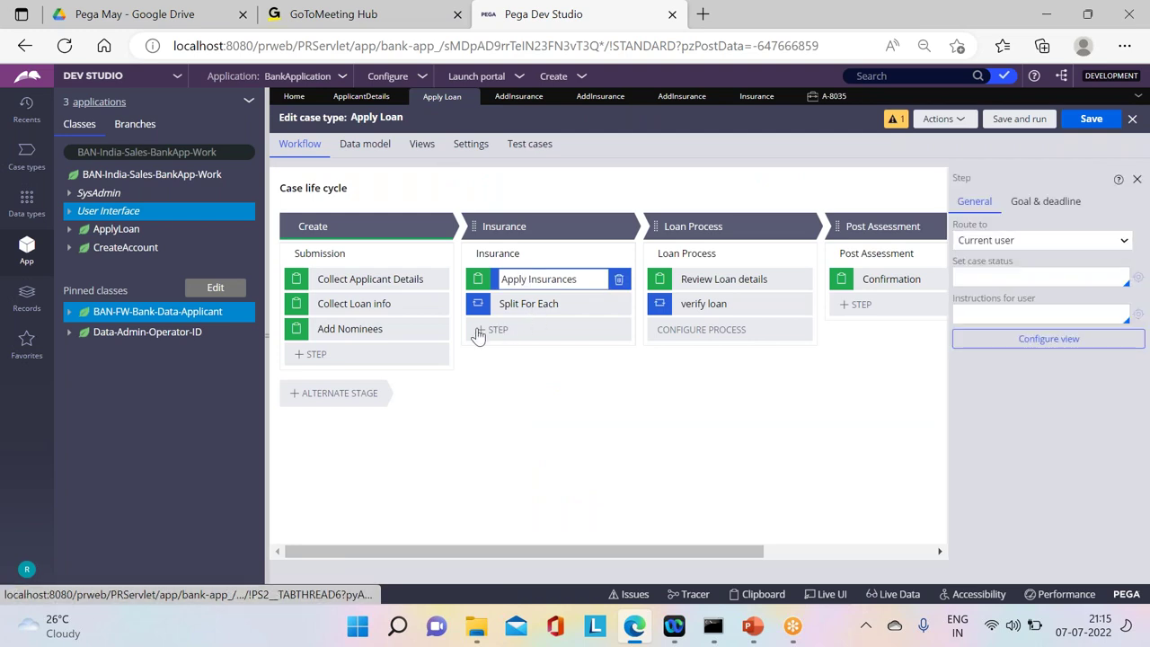
pyautogui.click(526, 304)
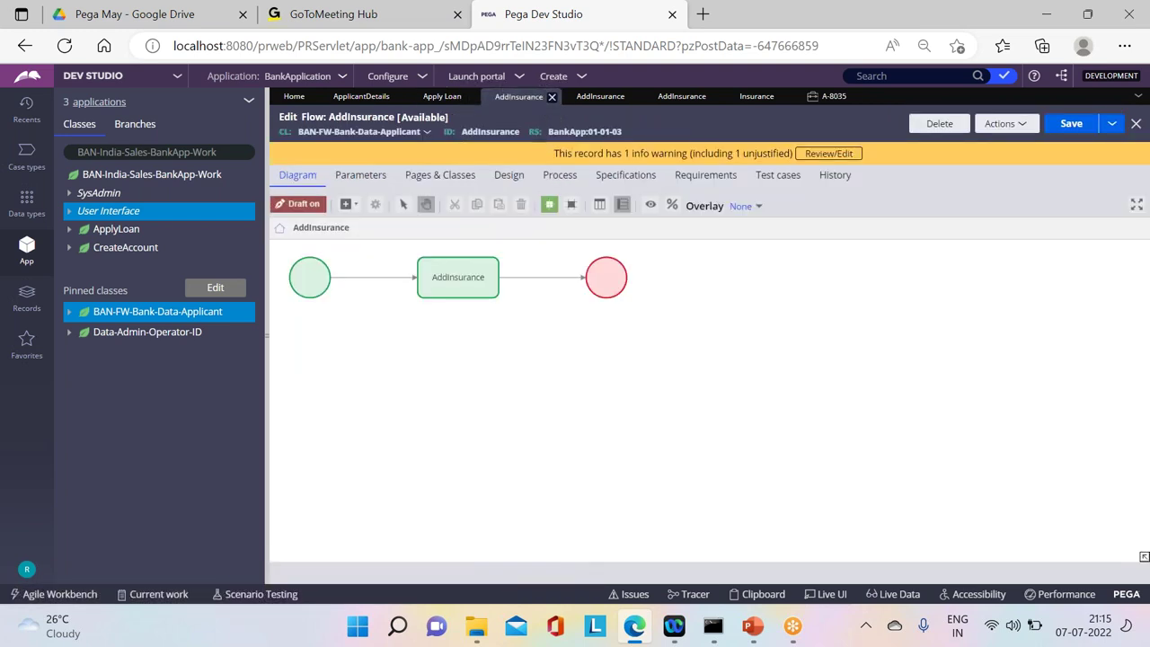
# Step: Close the AddInsurance record tabs and select Split For Each in the Insurance flow diagram
pyautogui.click(552, 96)
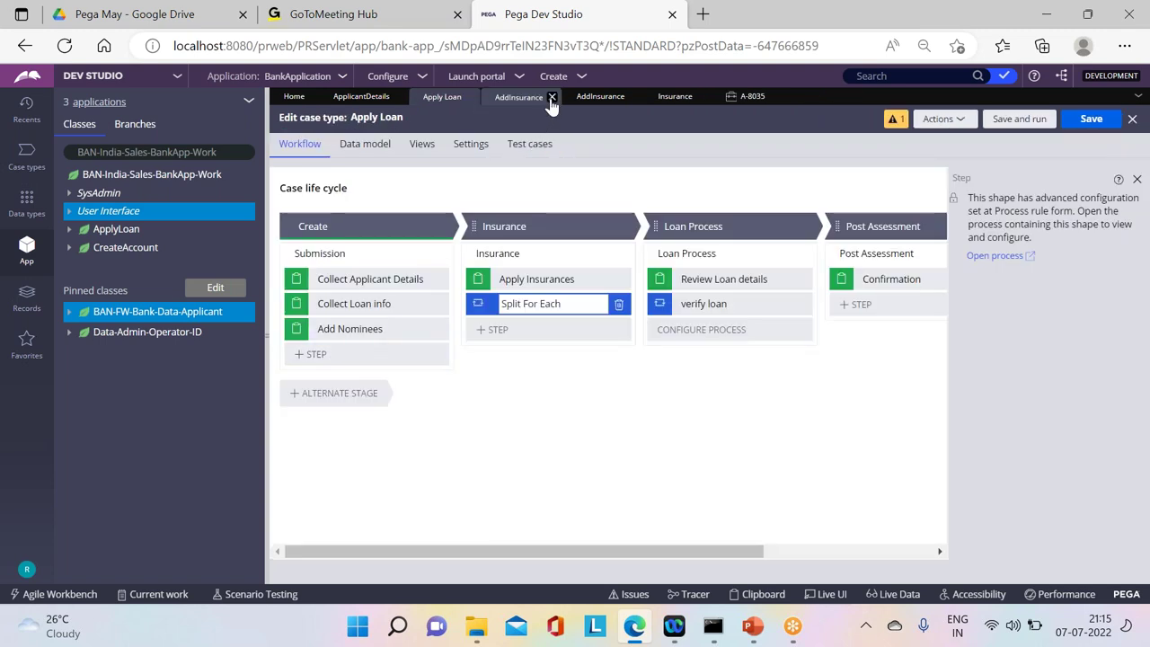
pyautogui.click(552, 97)
pyautogui.click(542, 99)
pyautogui.click(551, 97)
pyautogui.click(524, 104)
pyautogui.click(644, 278)
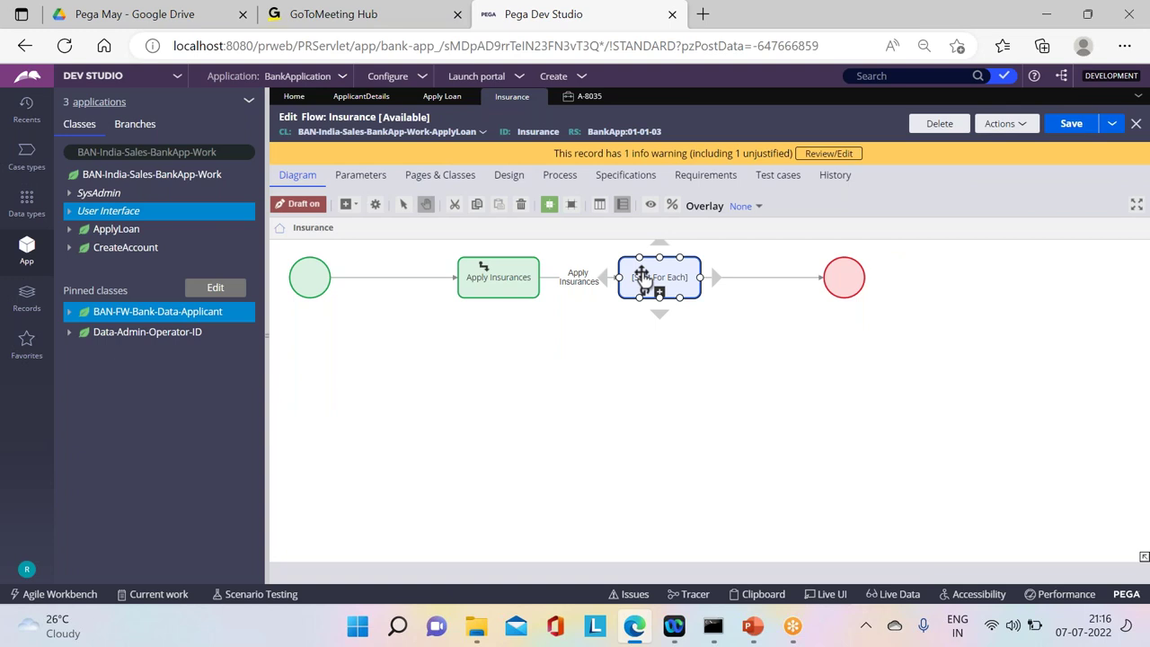
# Step: In the Split For Each properties, set the Join option to Some
pyautogui.doubleClick(642, 274)
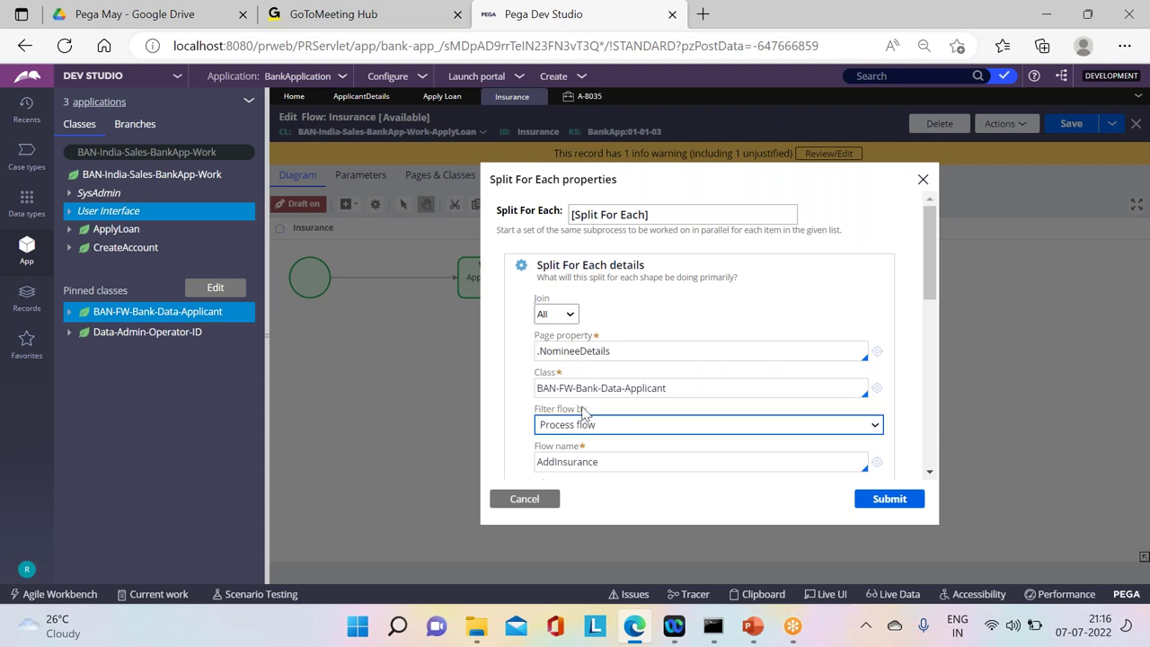
pyautogui.scroll(-3, 932, 275)
pyautogui.scroll(2, 936, 264)
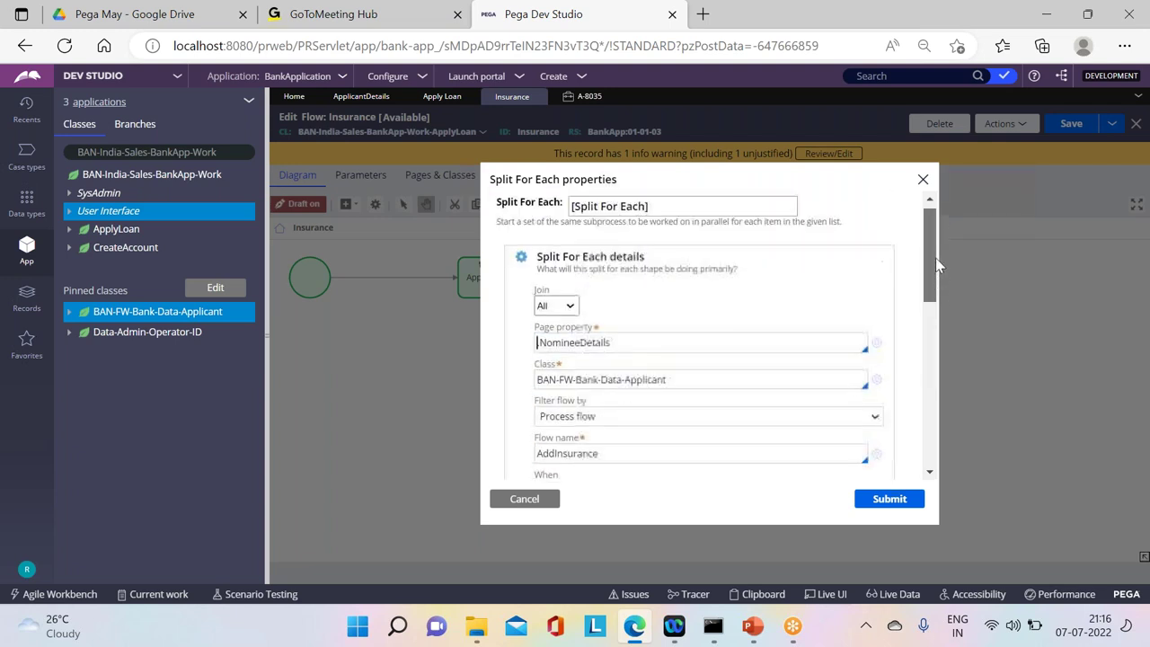
pyautogui.click(557, 315)
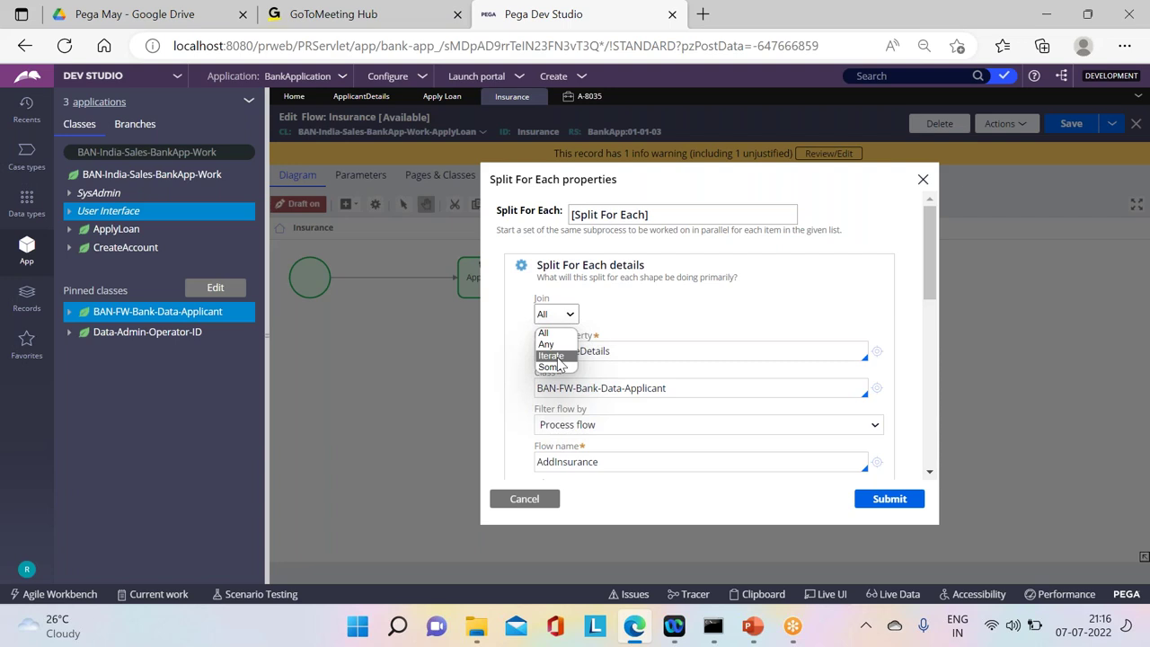
pyautogui.click(552, 355)
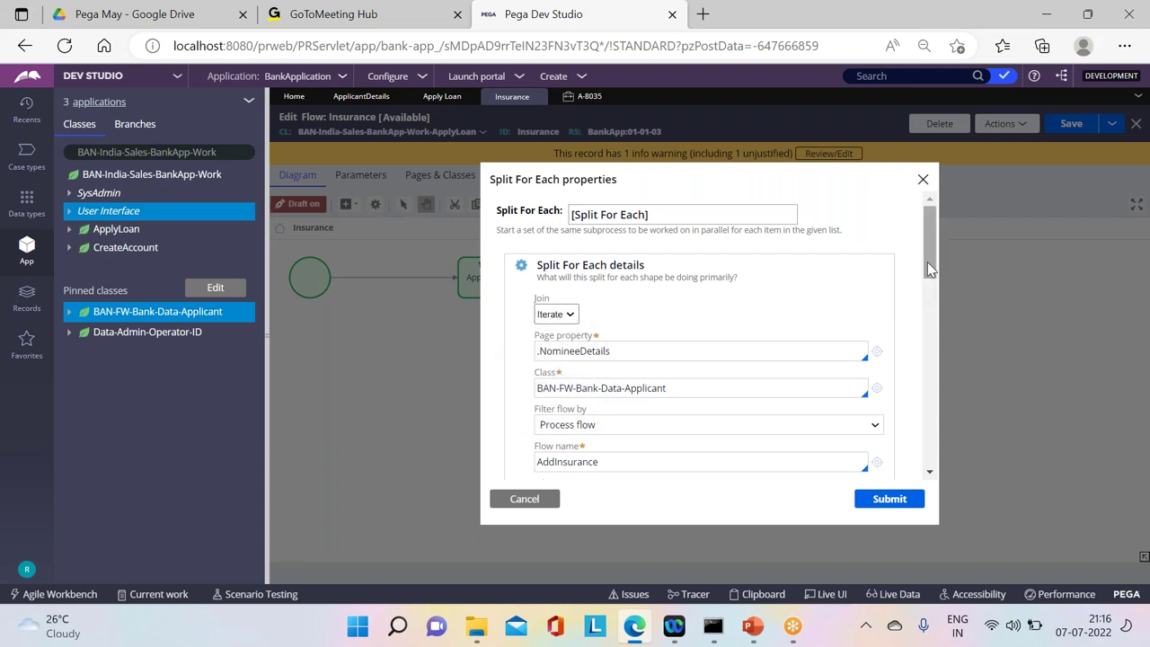
pyautogui.scroll(-2, 927, 269)
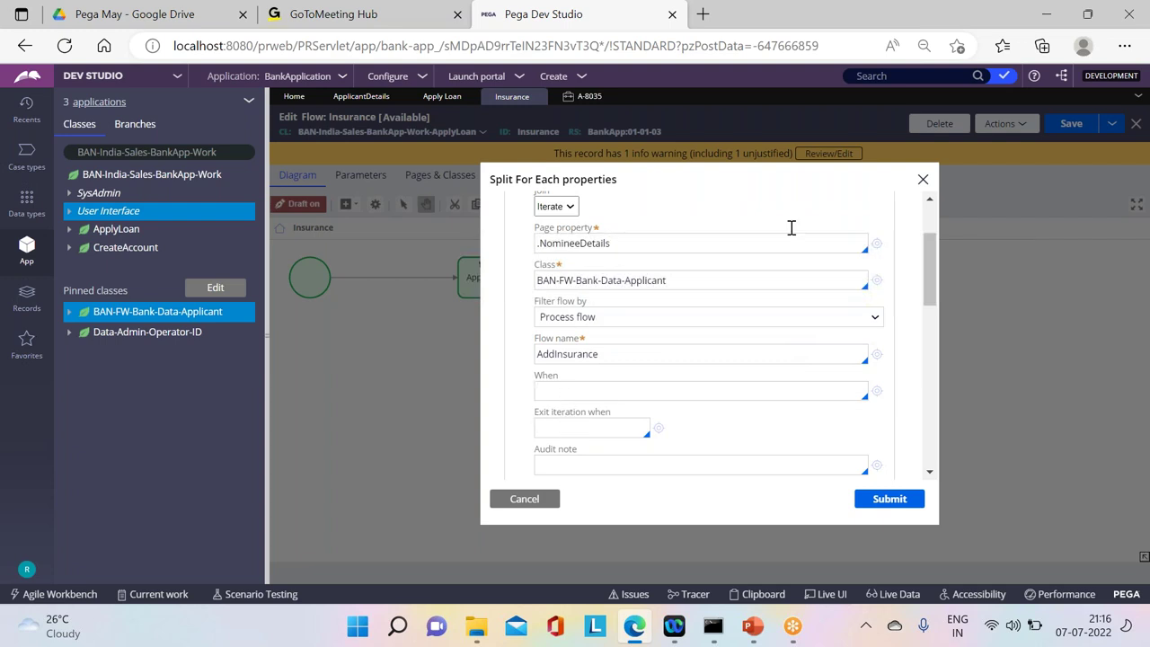
pyautogui.click(944, 282)
pyautogui.scroll(2, 939, 220)
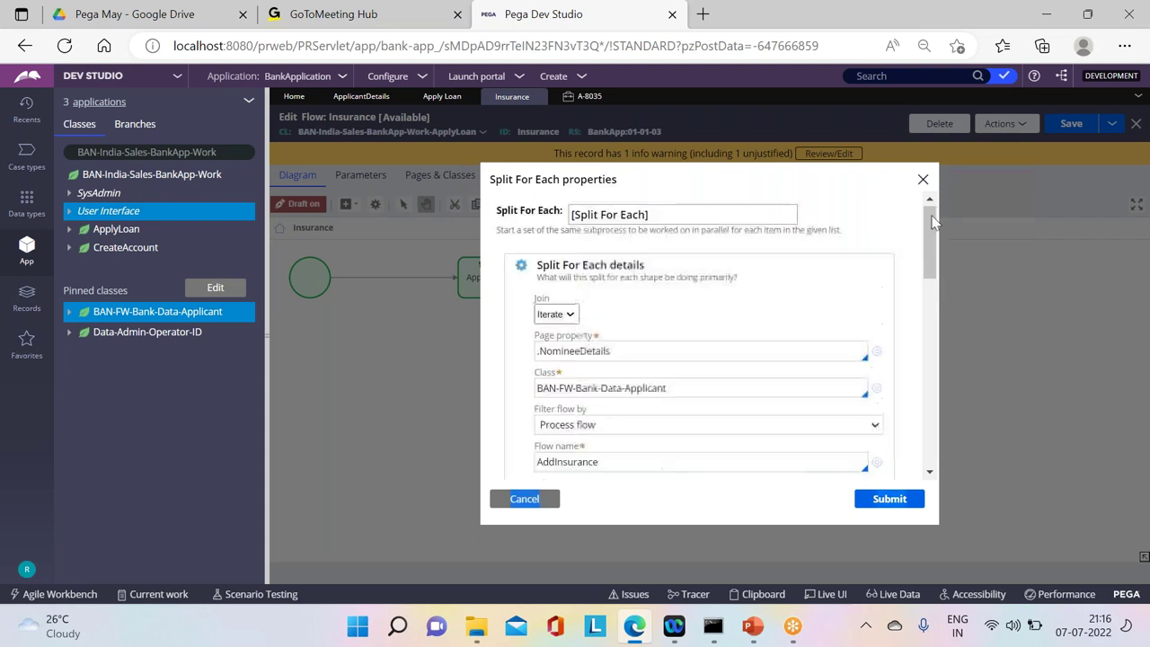
pyautogui.click(556, 314)
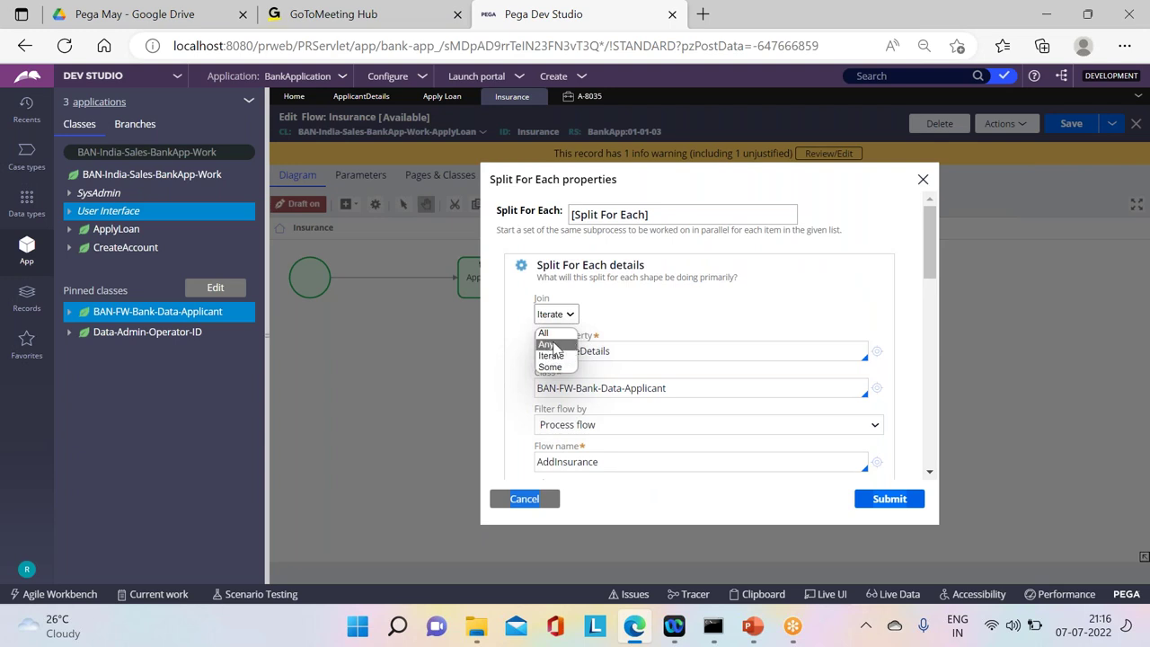
pyautogui.click(553, 346)
pyautogui.click(559, 316)
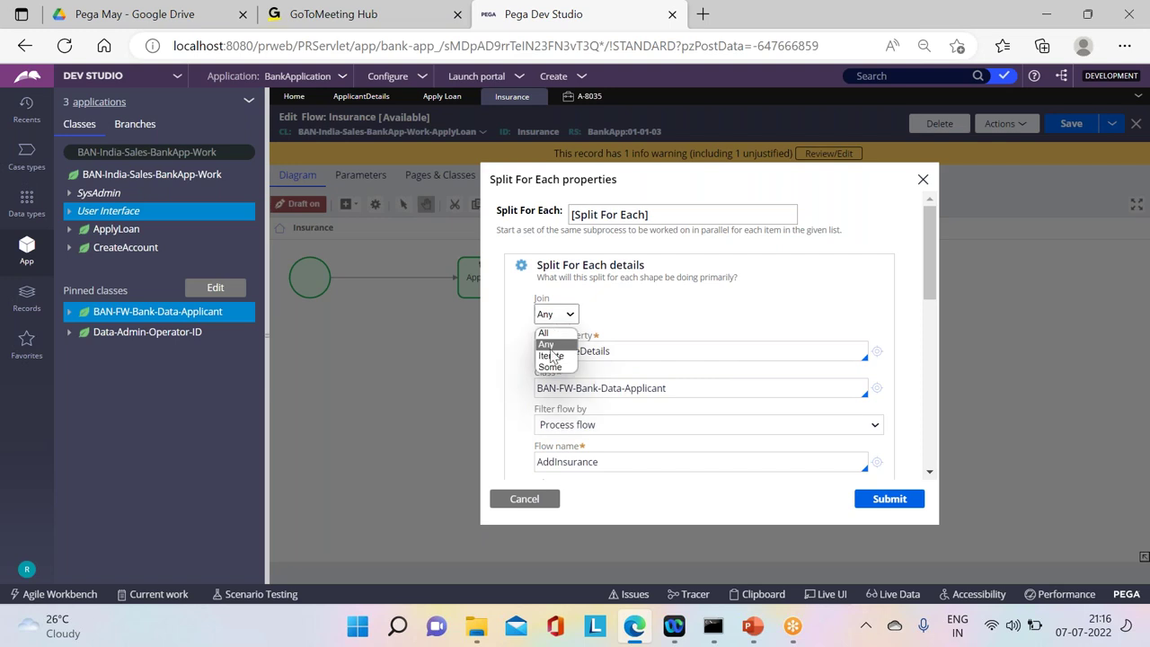
pyautogui.click(550, 367)
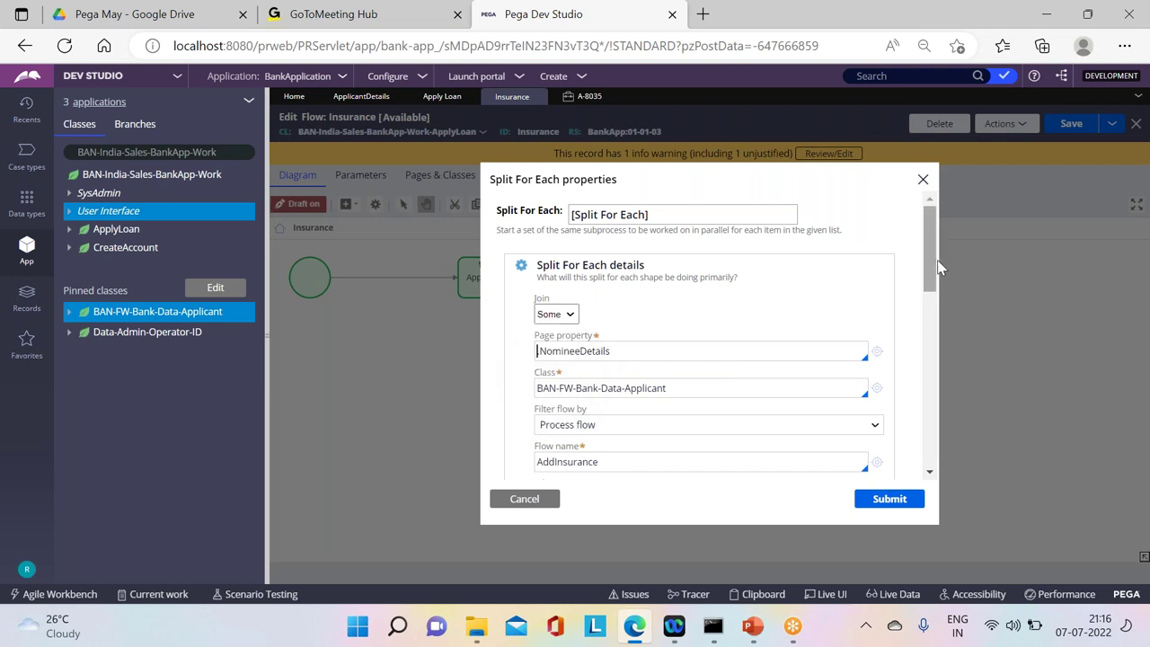
# Step: Set Exit iteration to On count and begin entering the number of paths
pyautogui.moveTo(935, 265); pyautogui.dragTo(930, 331)
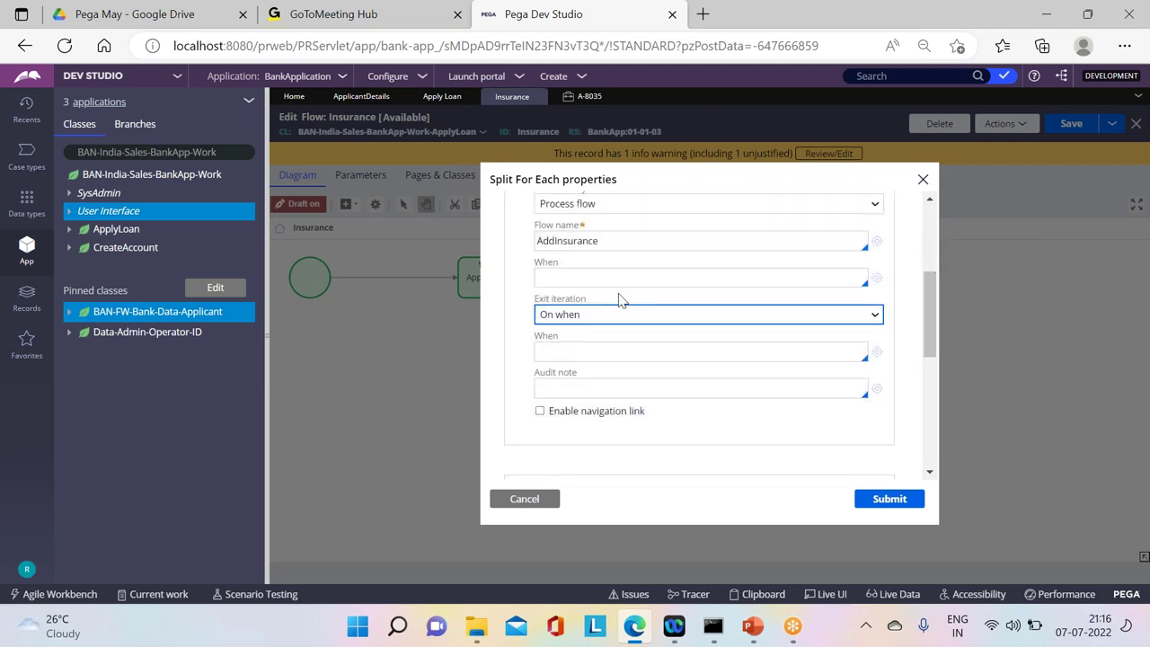
pyautogui.click(615, 313)
pyautogui.click(575, 348)
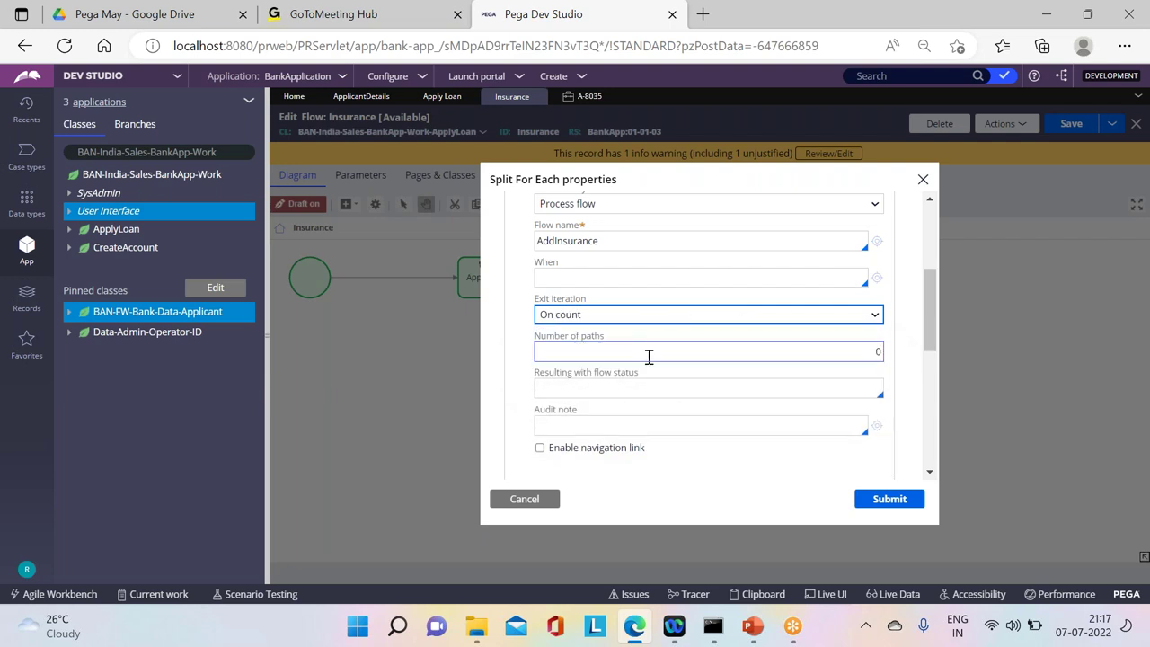
pyautogui.click(854, 353)
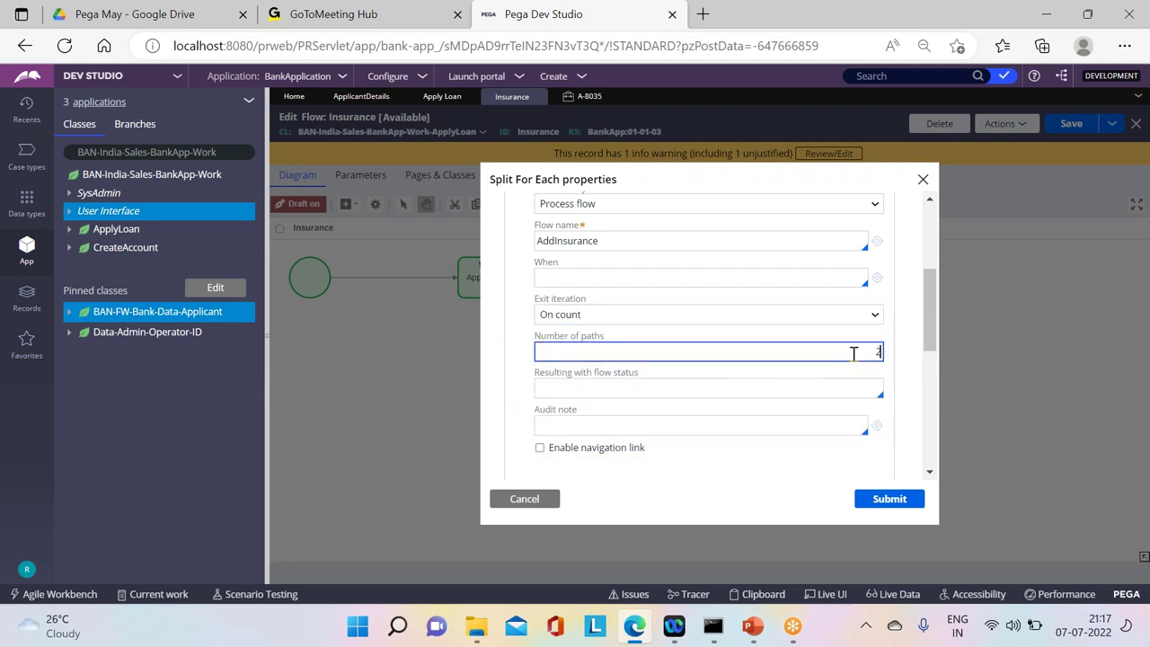
# Step: Save the Insurance flow, start a new Apply Loan case, and submit applicant details and loan info
pyautogui.click(890, 499)
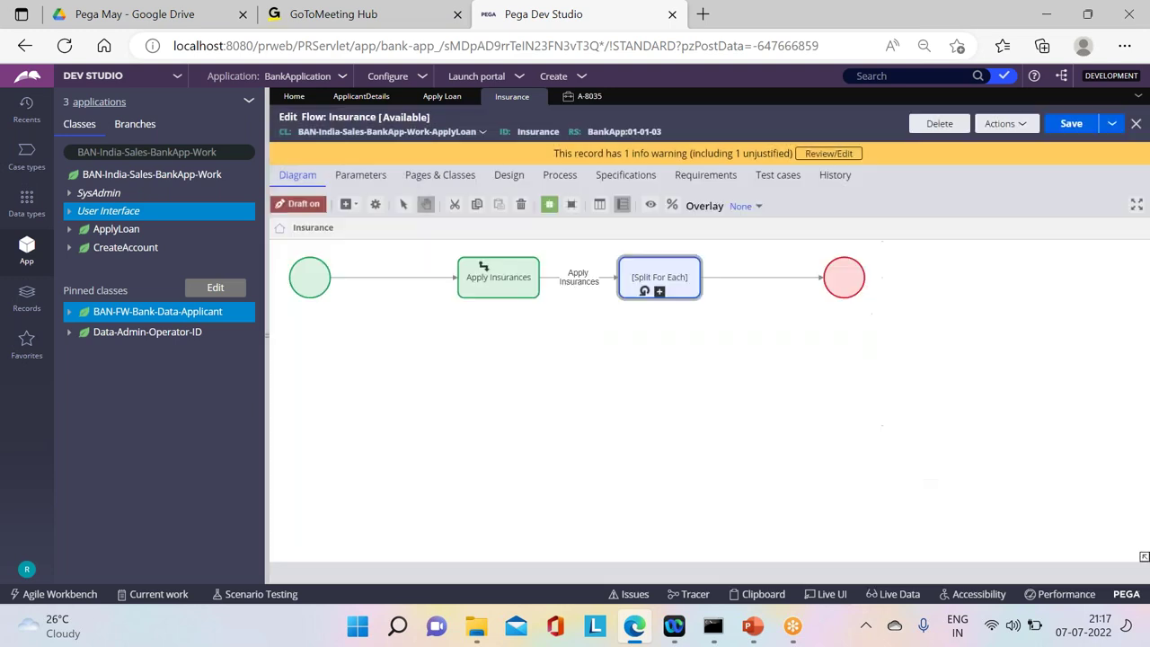
pyautogui.click(1069, 125)
pyautogui.click(586, 83)
pyautogui.moveTo(623, 90)
pyautogui.click(735, 107)
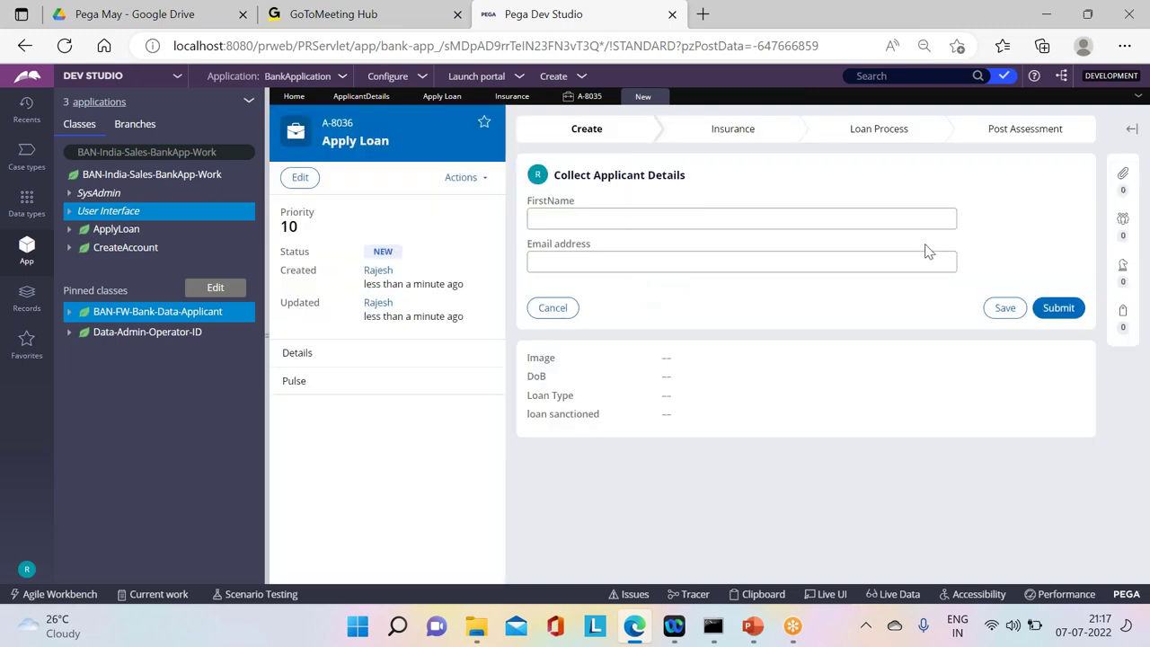
pyautogui.click(1058, 307)
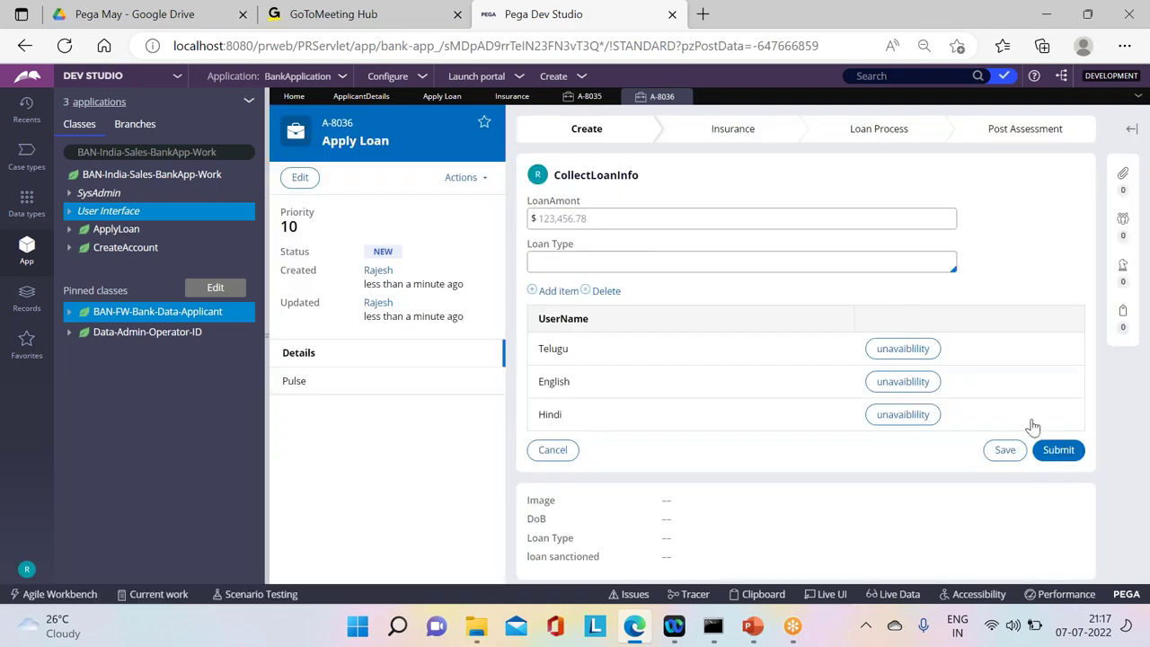
pyautogui.click(1058, 450)
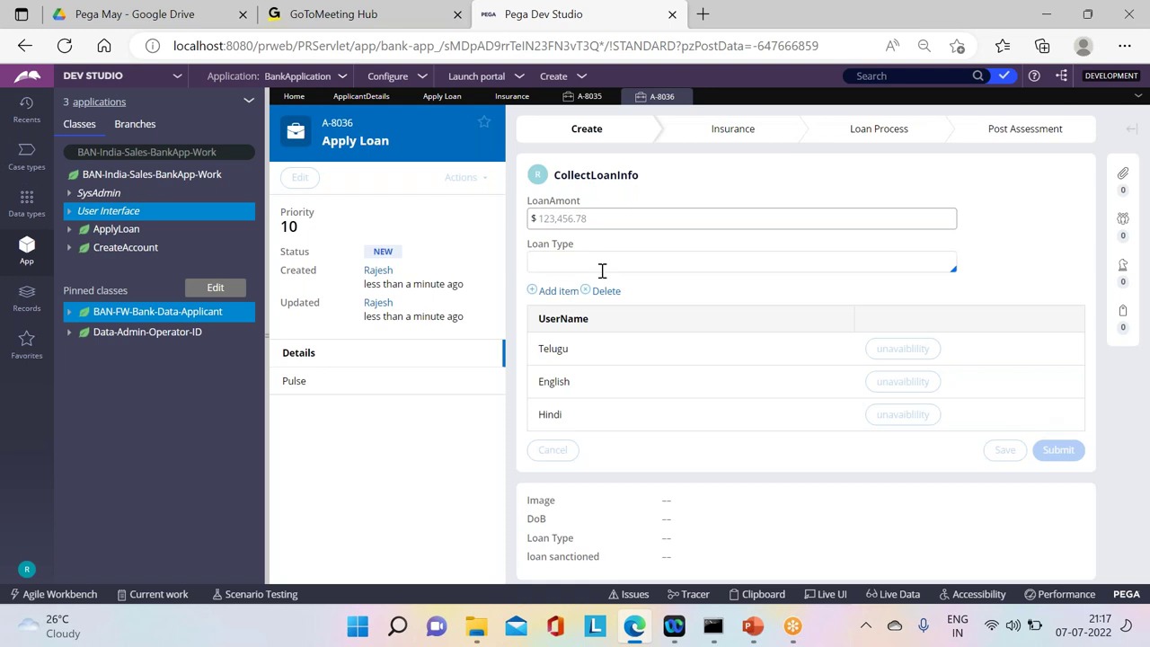
# Step: Fill in e-mail addresses and first names for the first three nominee rows
pyautogui.click(576, 281)
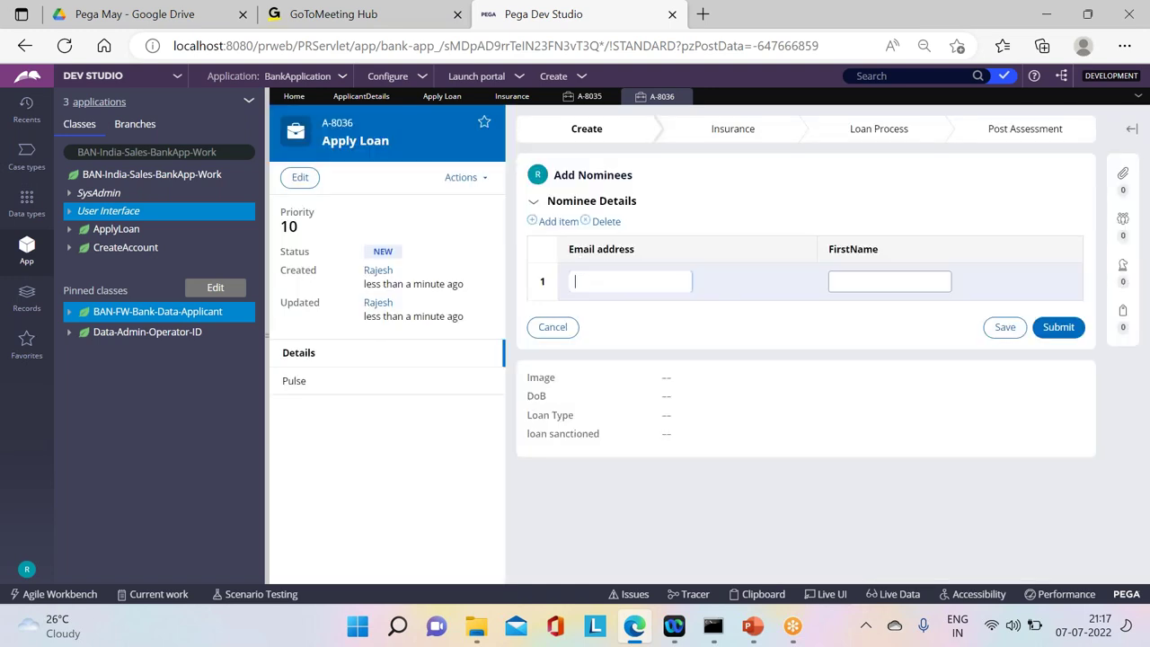
pyautogui.write('sa@tgb')
pyautogui.click(835, 281)
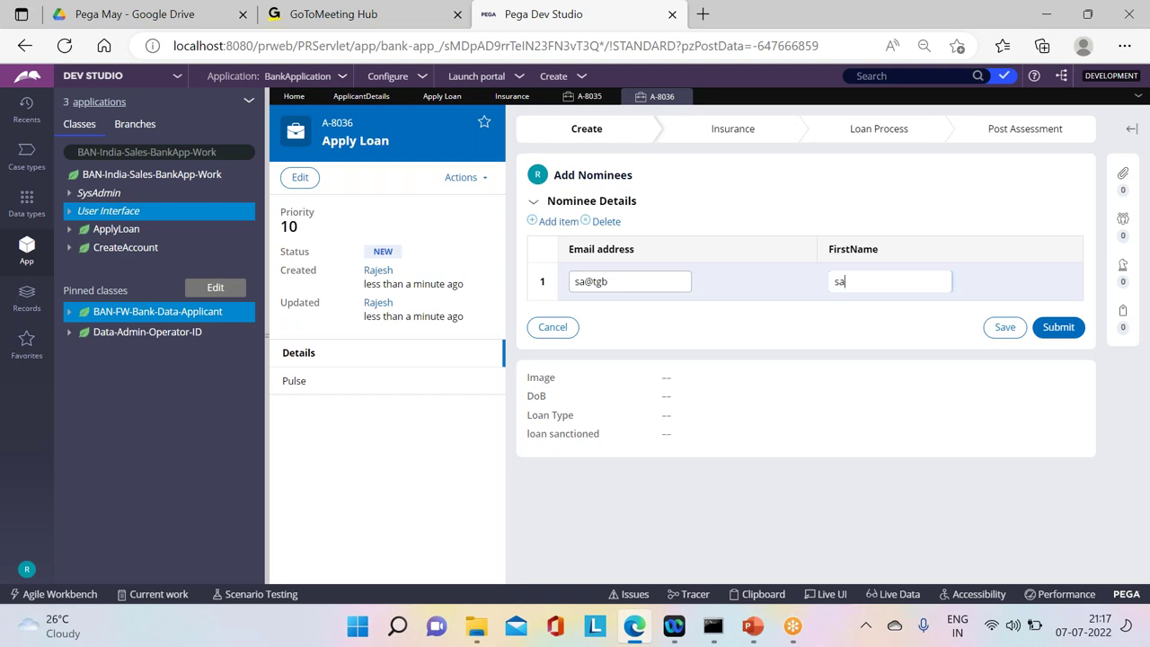
pyautogui.press('Tab')
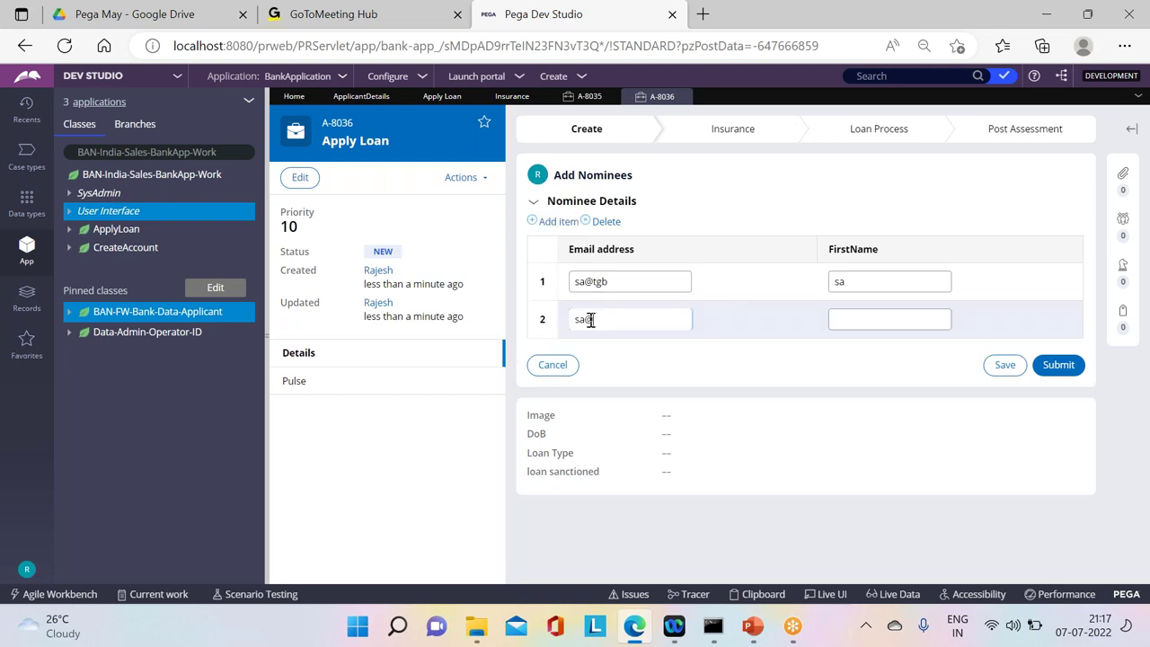
pyautogui.write('ssa@tgb')
pyautogui.press('Tab')
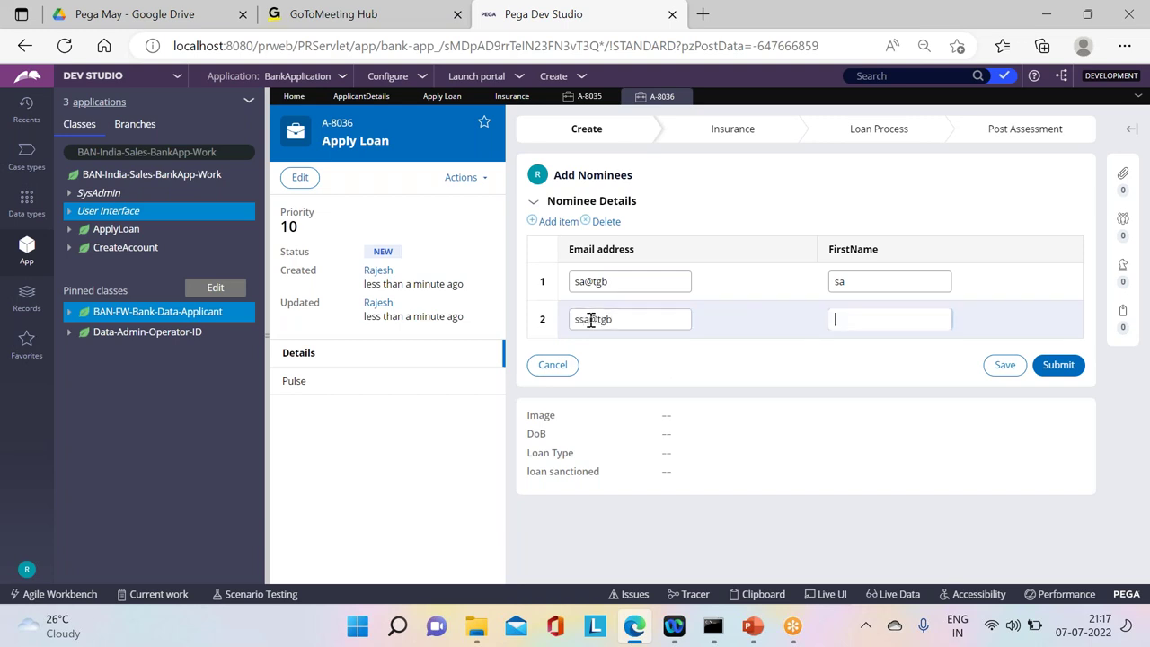
pyautogui.write('ssa')
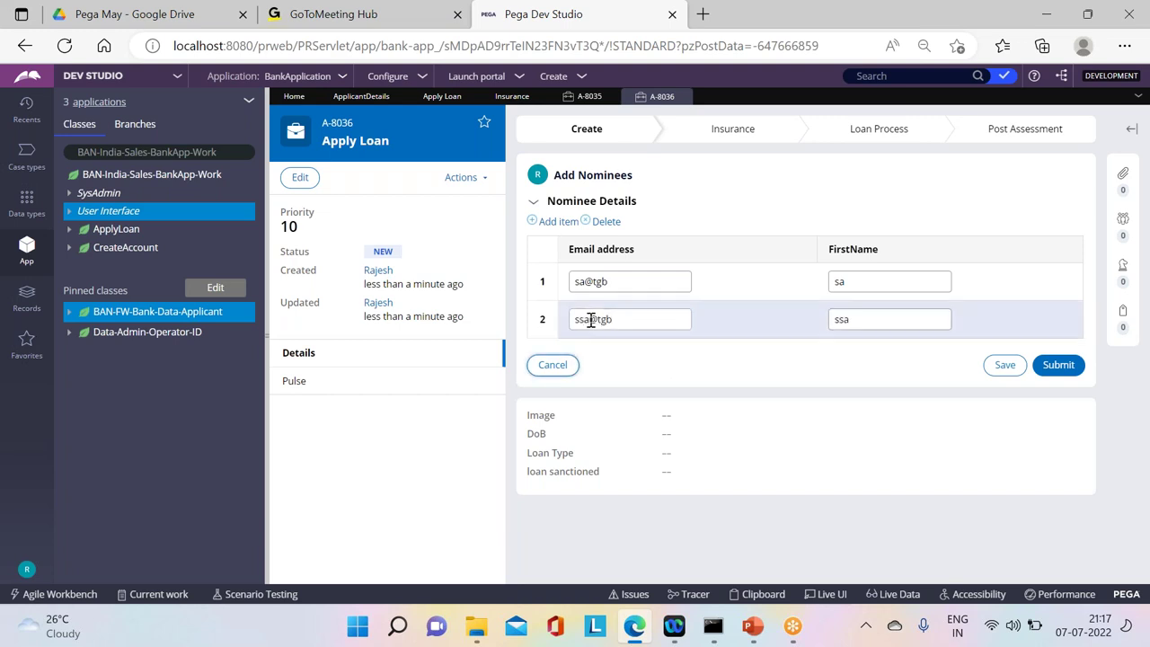
pyautogui.click(639, 319)
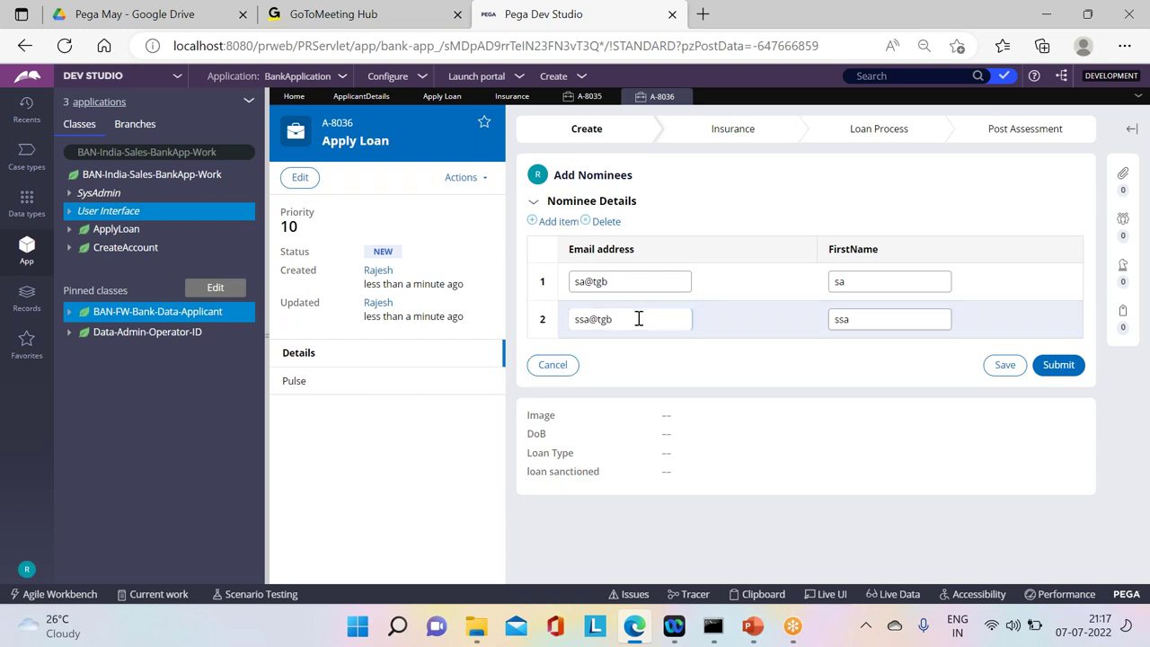
pyautogui.press('Return')
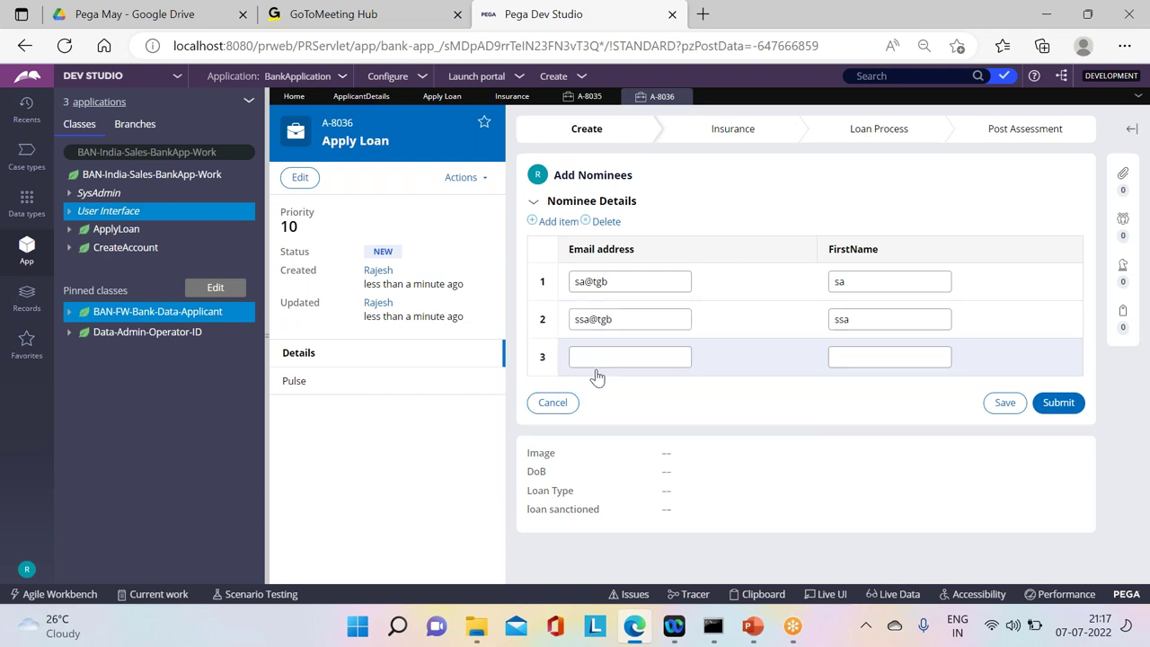
pyautogui.click(618, 356)
pyautogui.write('LSA@TGB')
pyautogui.press('Tab')
pyautogui.write('LSA')
# Step: Add the fourth and fifth nominees' e-mails and first names, then submit the nominee list
pyautogui.press('Tab')
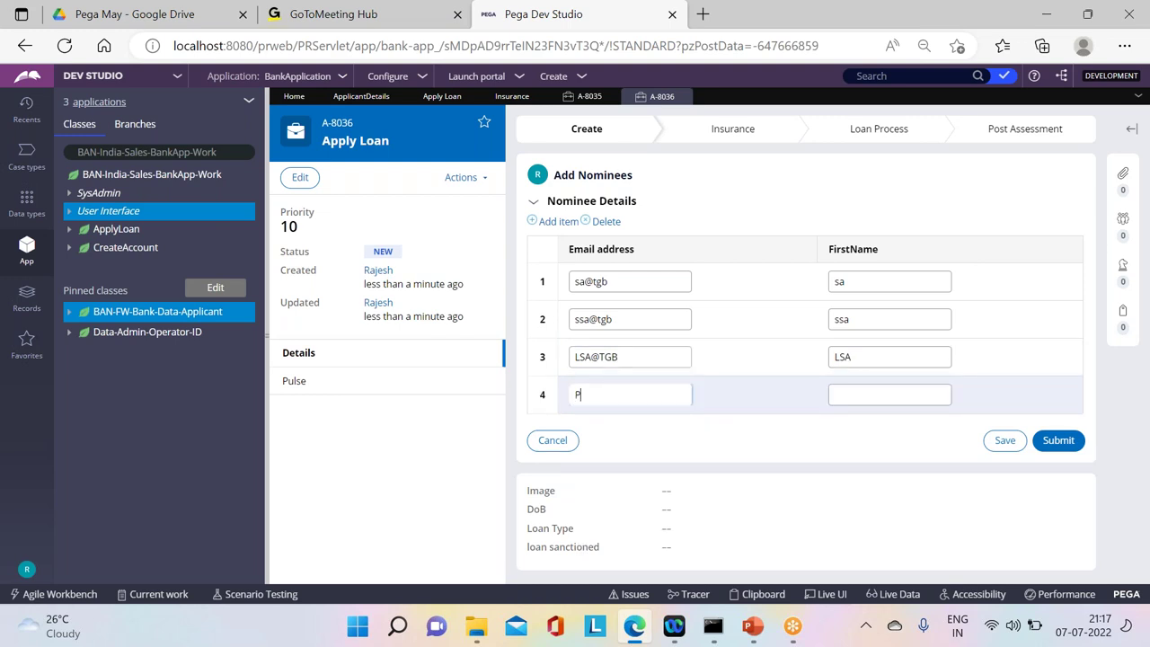
pyautogui.press('capslock')
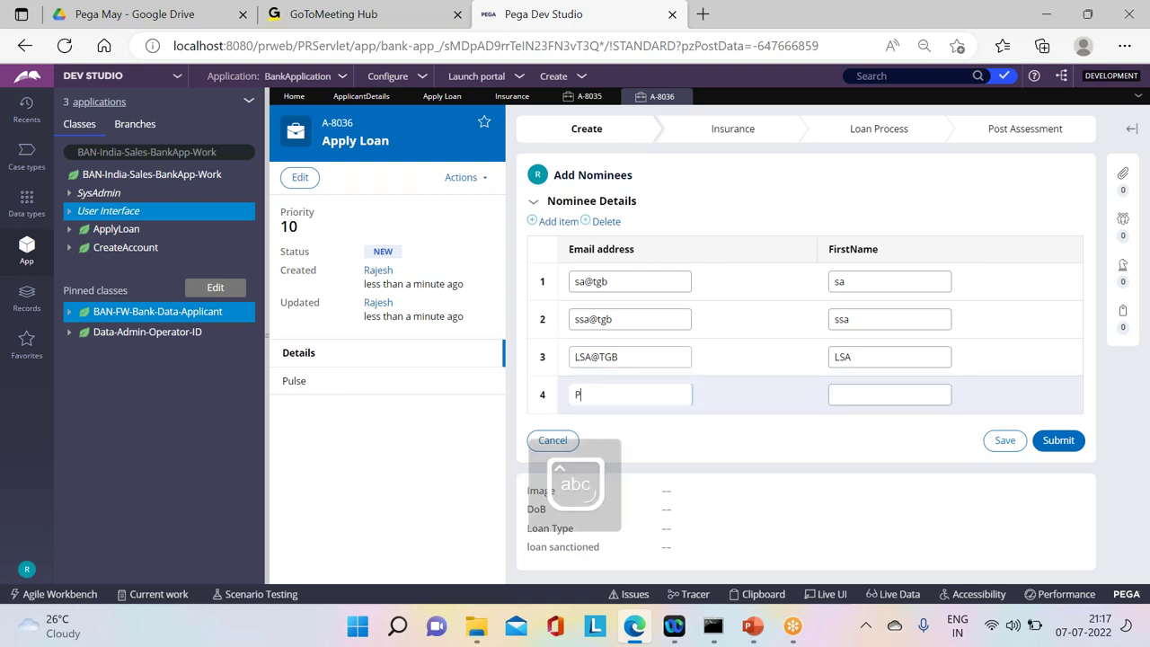
pyautogui.write('TL@tgb')
pyautogui.click(890, 394)
pyautogui.write('tgb')
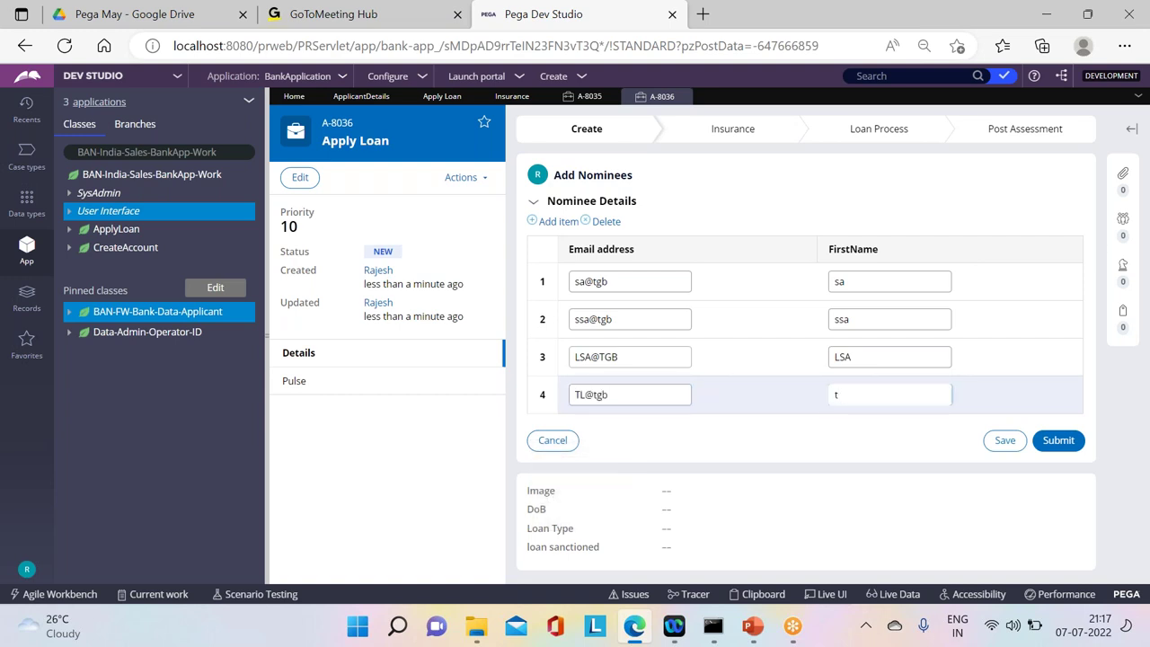
pyautogui.press('Tab')
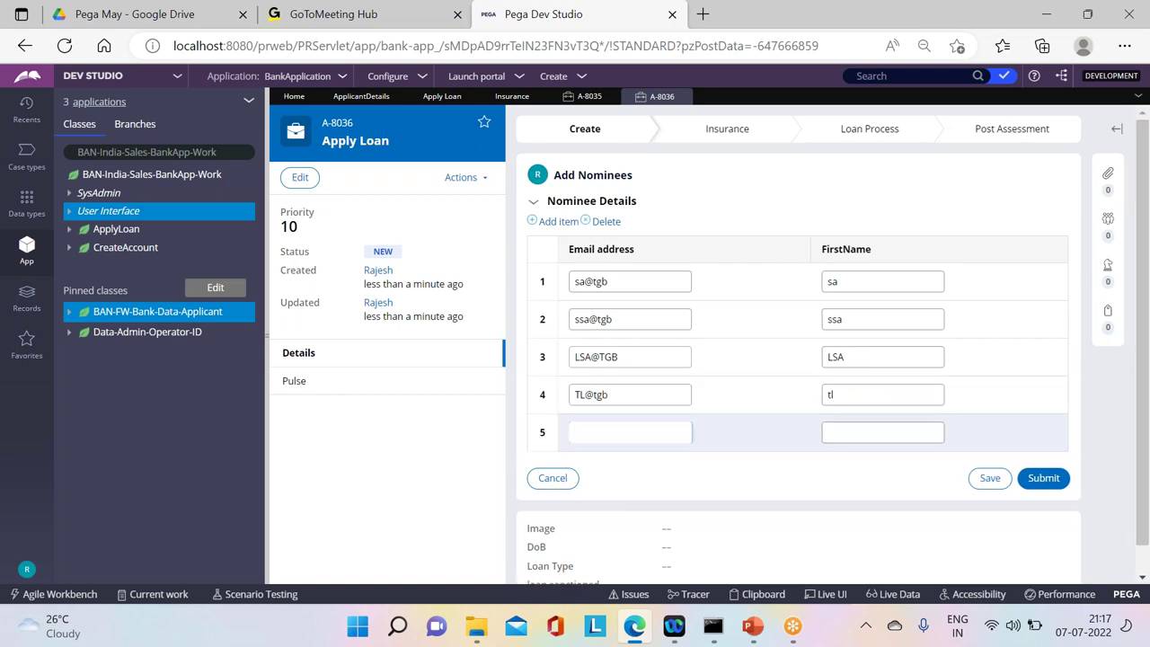
pyautogui.write('pm@tgb')
pyautogui.press('Tab')
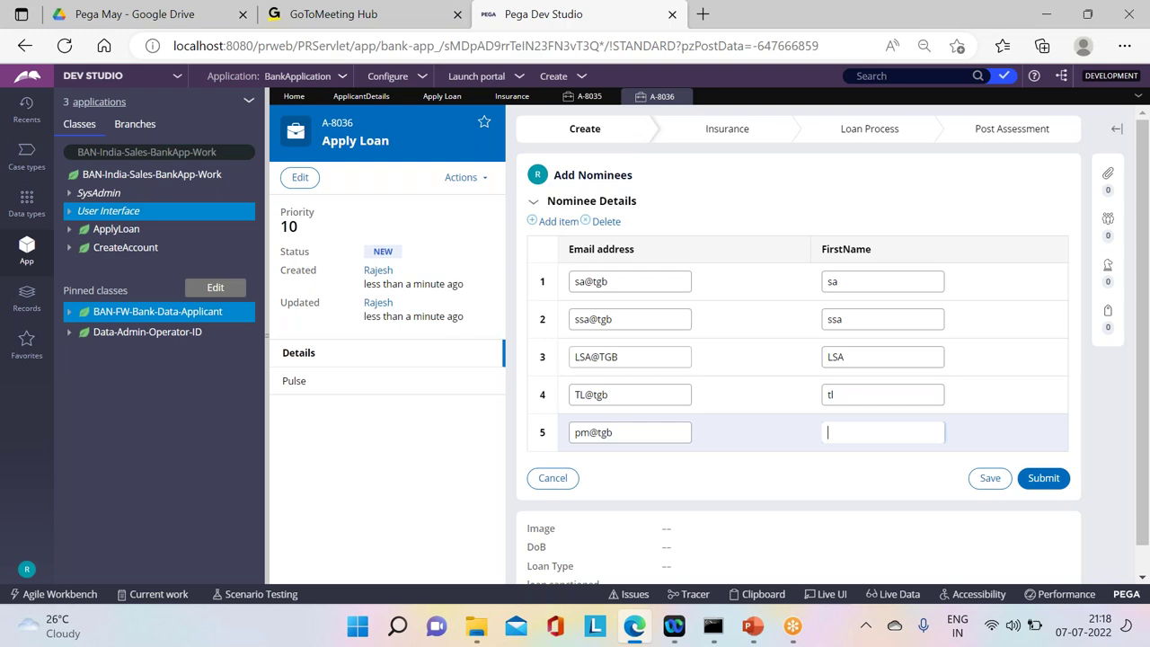
pyautogui.write('pm')
pyautogui.click(1040, 480)
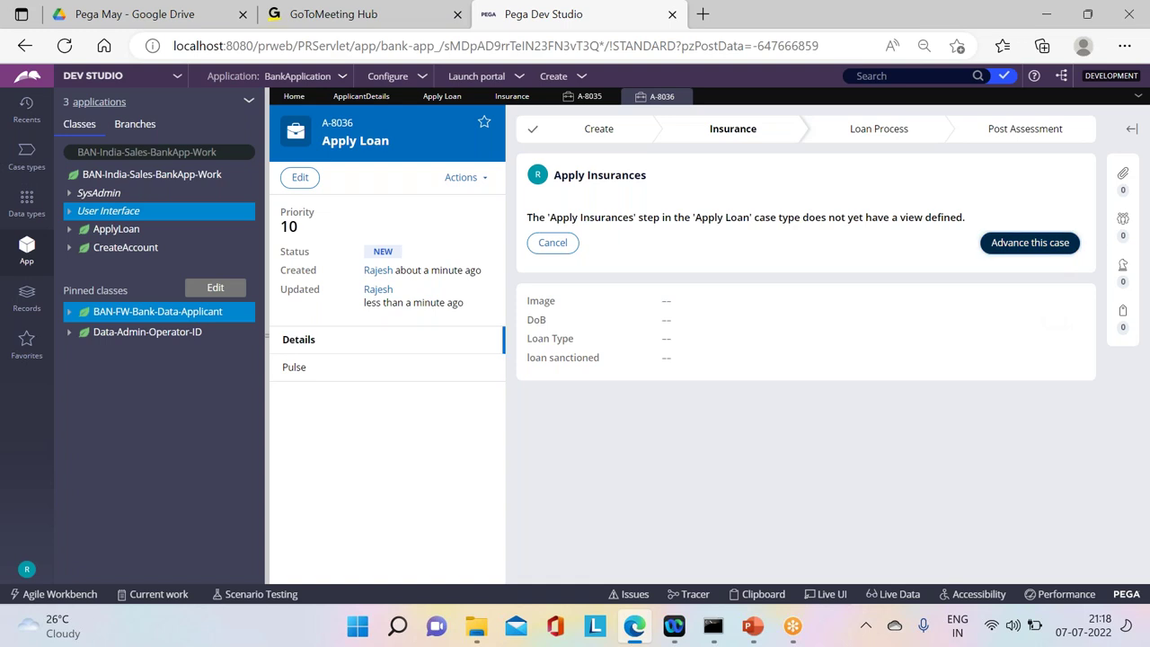
# Step: Advance past Apply Insurances, refresh case A-8036, and submit the first AddInsurance task
pyautogui.click(1033, 248)
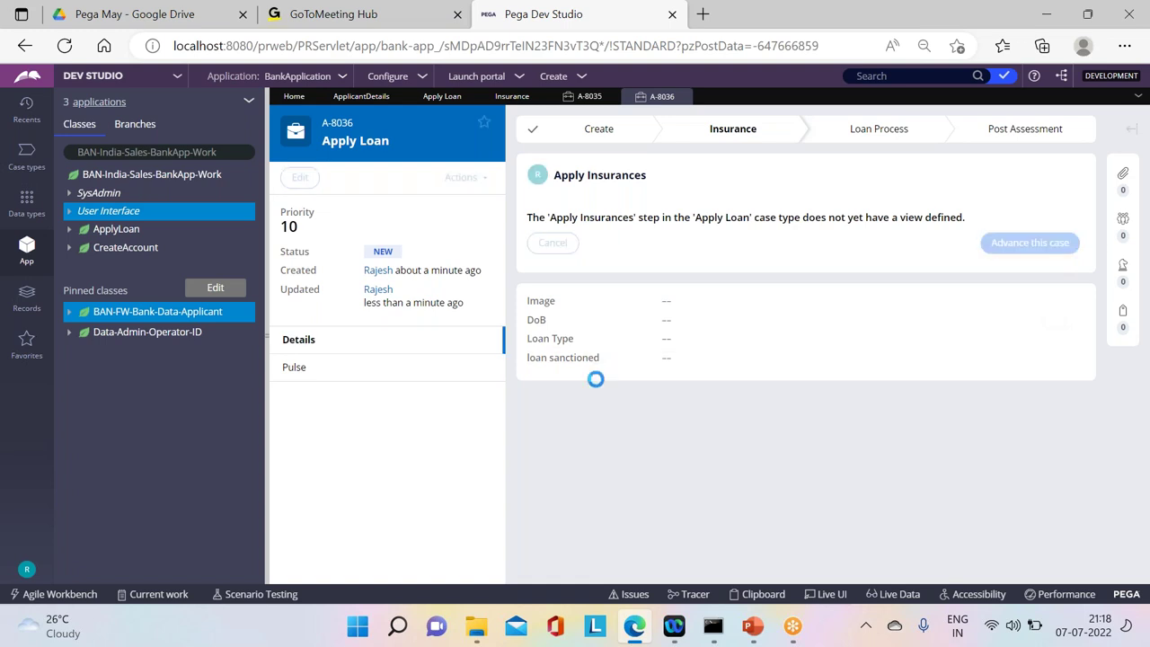
pyautogui.click(465, 177)
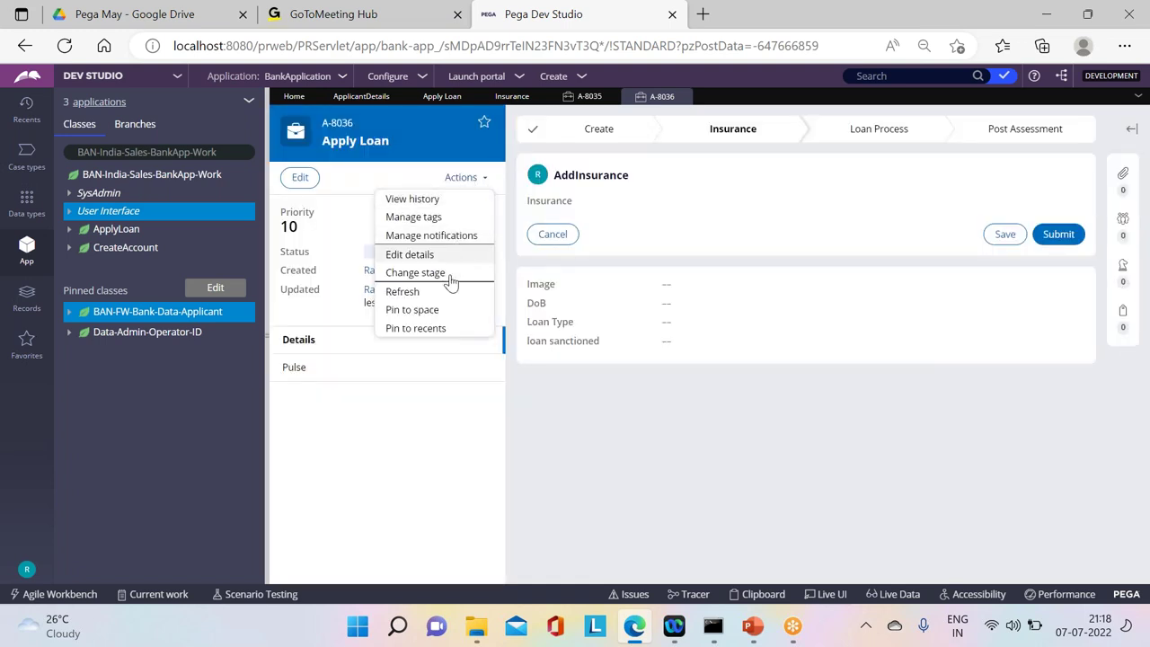
pyautogui.click(404, 292)
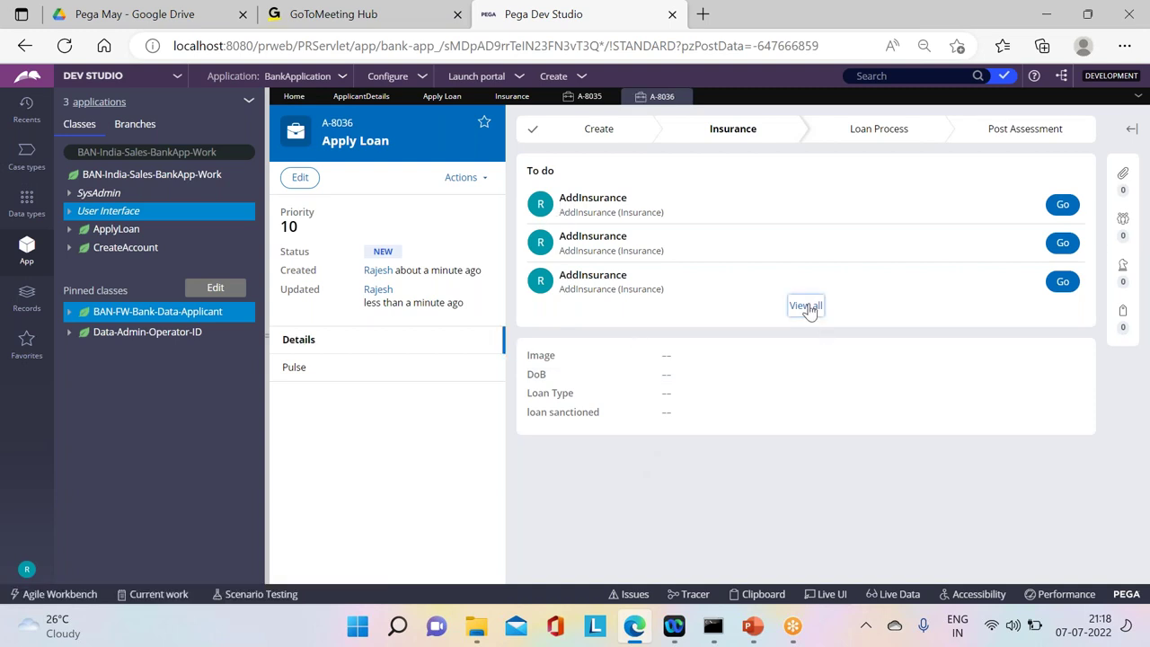
pyautogui.click(805, 305)
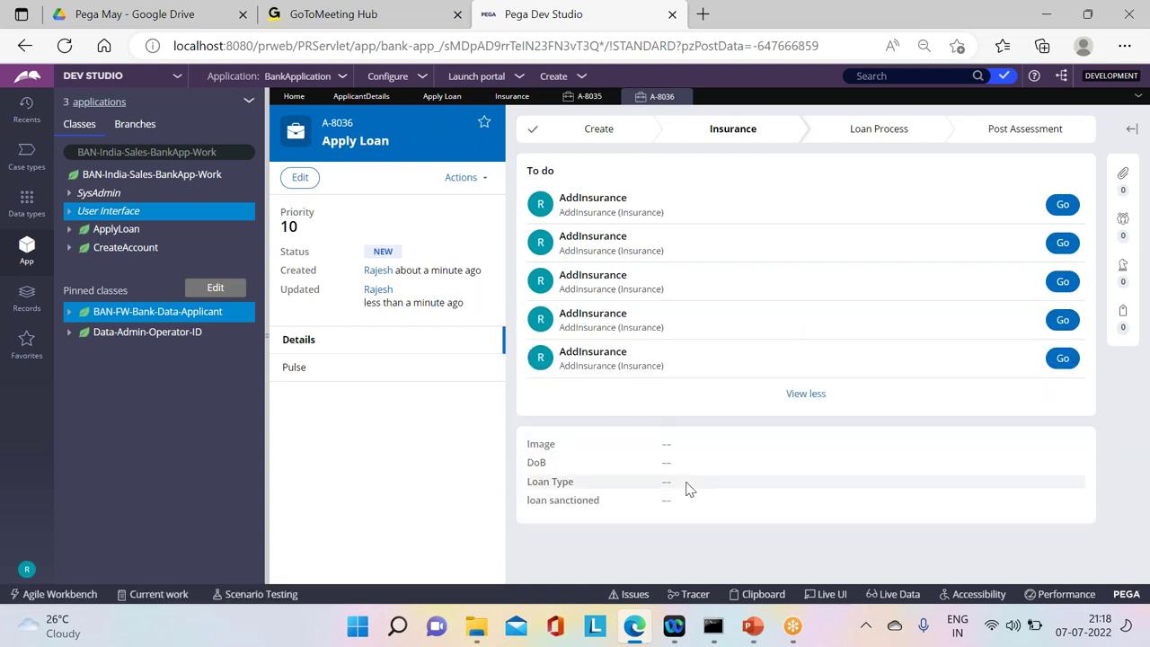
pyautogui.click(1061, 205)
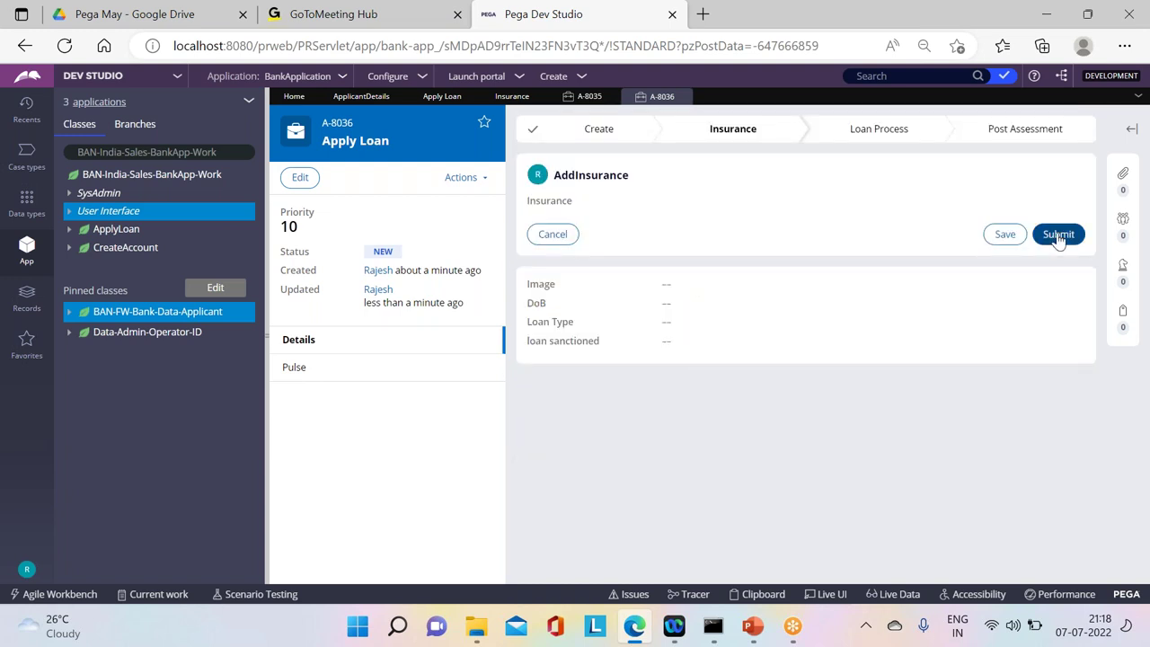
pyautogui.click(1058, 235)
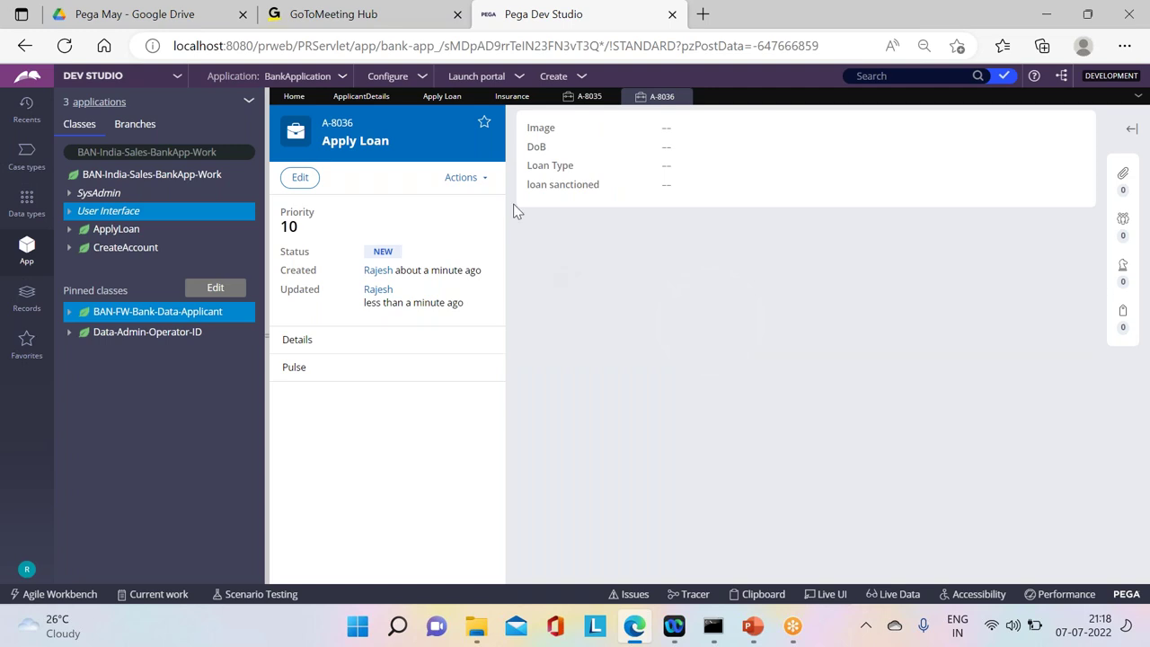
# Step: Open and submit the remaining AddInsurance task so the case reaches Loan Process
pyautogui.click(465, 177)
pyautogui.moveTo(418, 260)
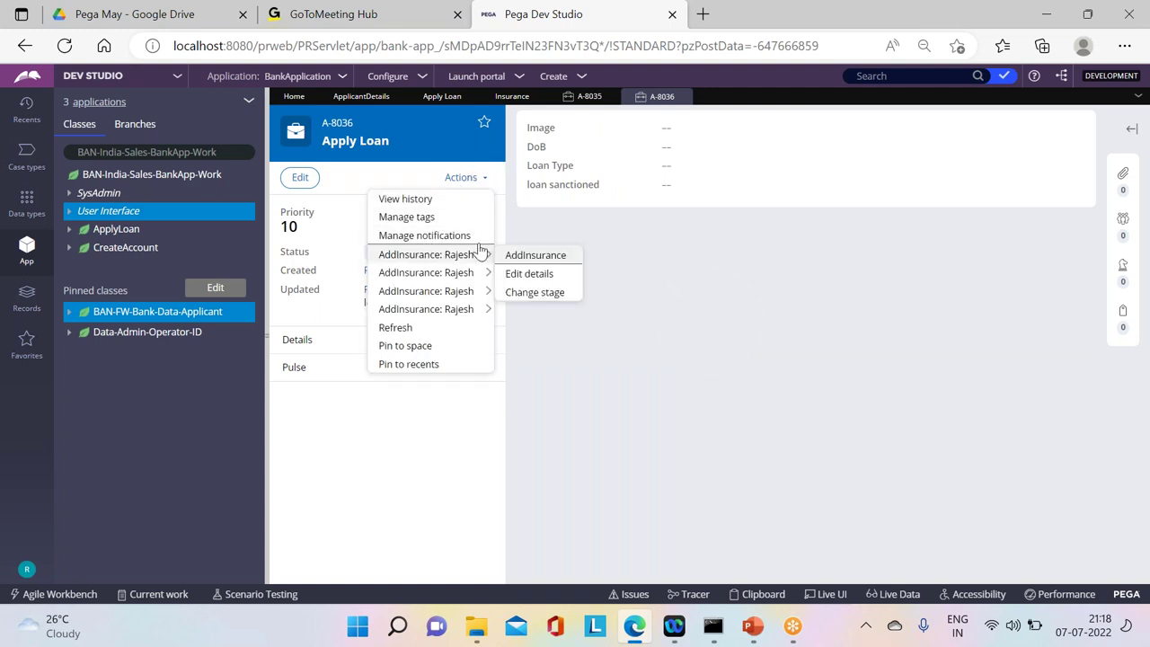
pyautogui.click(524, 256)
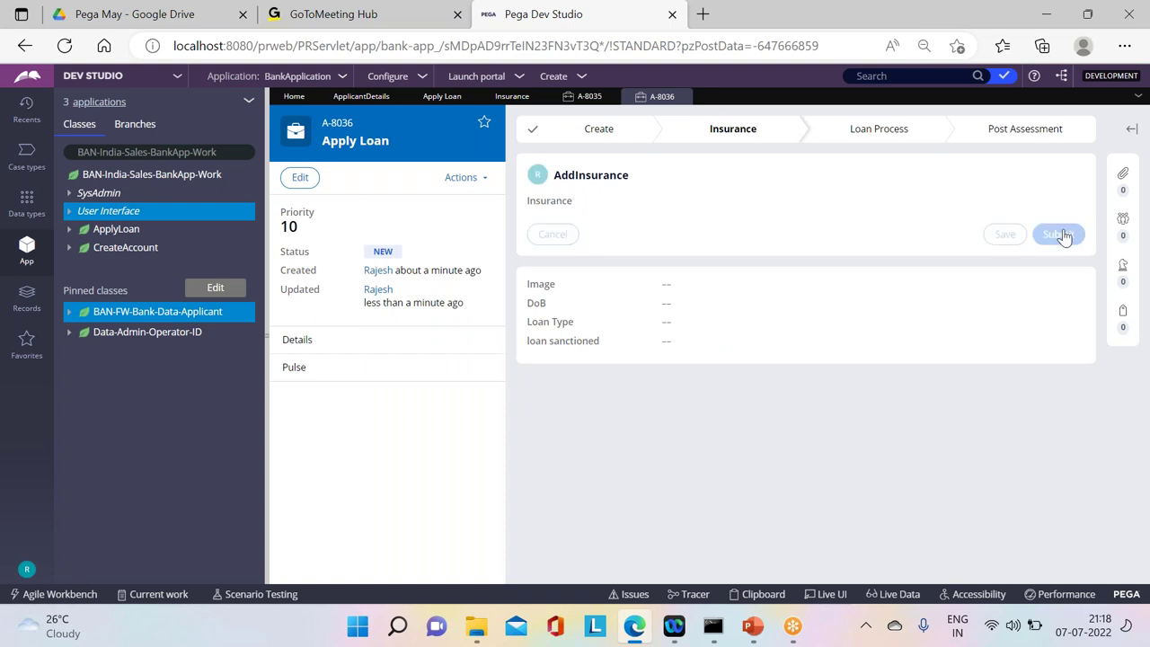
pyautogui.click(1060, 235)
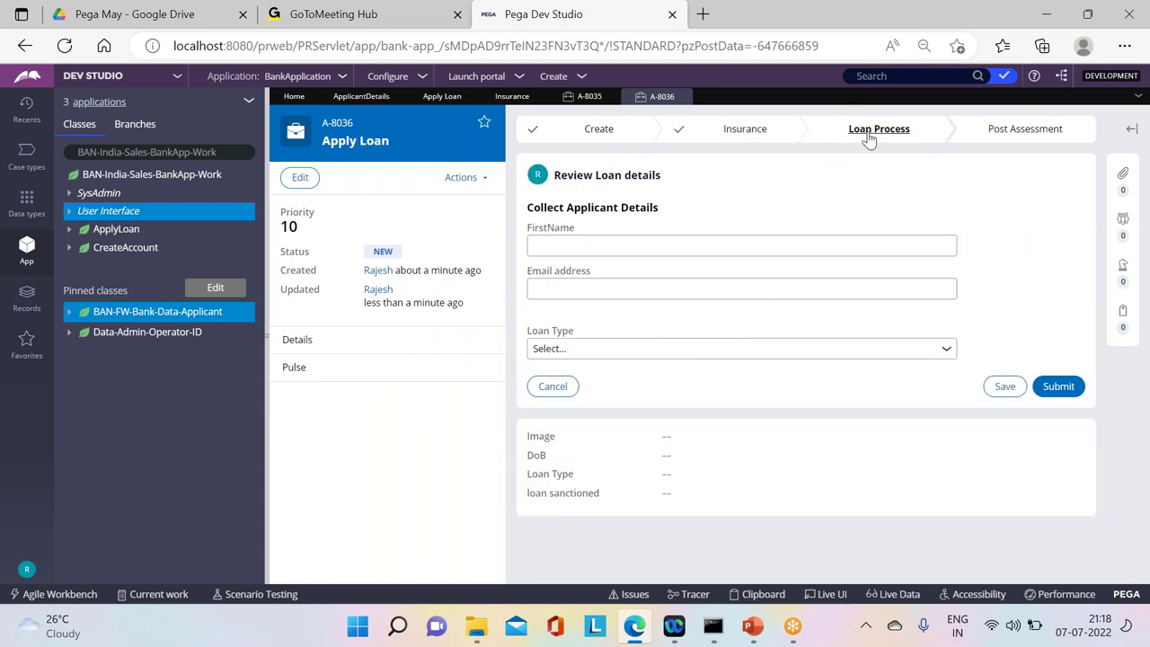
# Step: Review the stage step details, close the A-8036 and A-8035 case tabs, and list case types
pyautogui.click(820, 140)
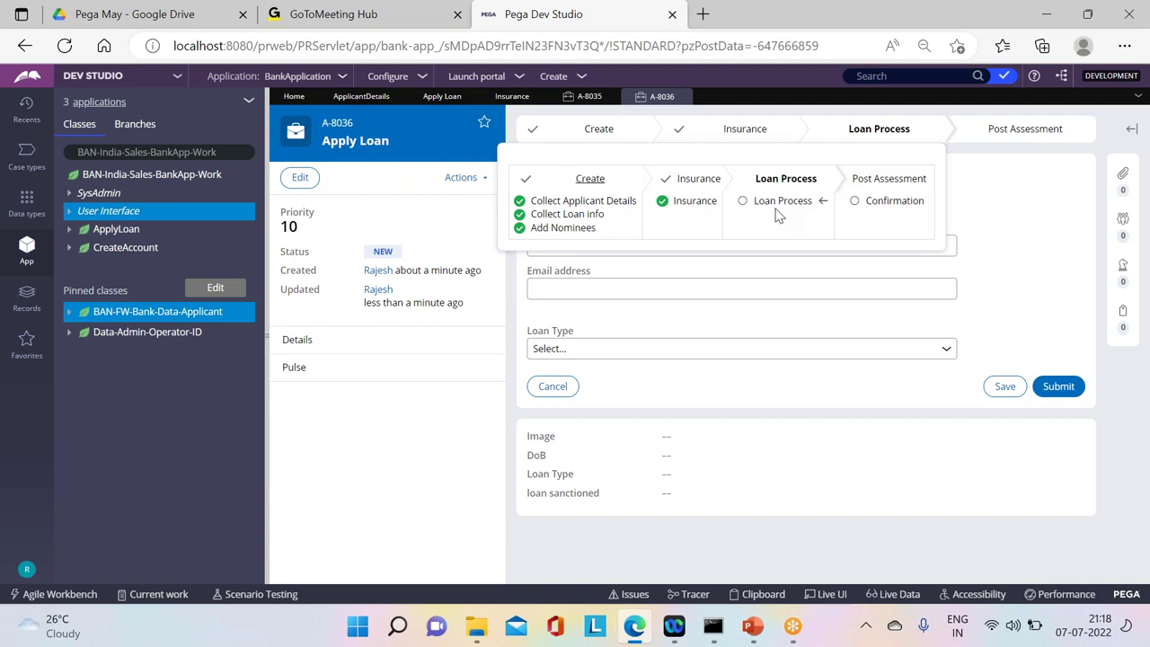
pyautogui.click(684, 97)
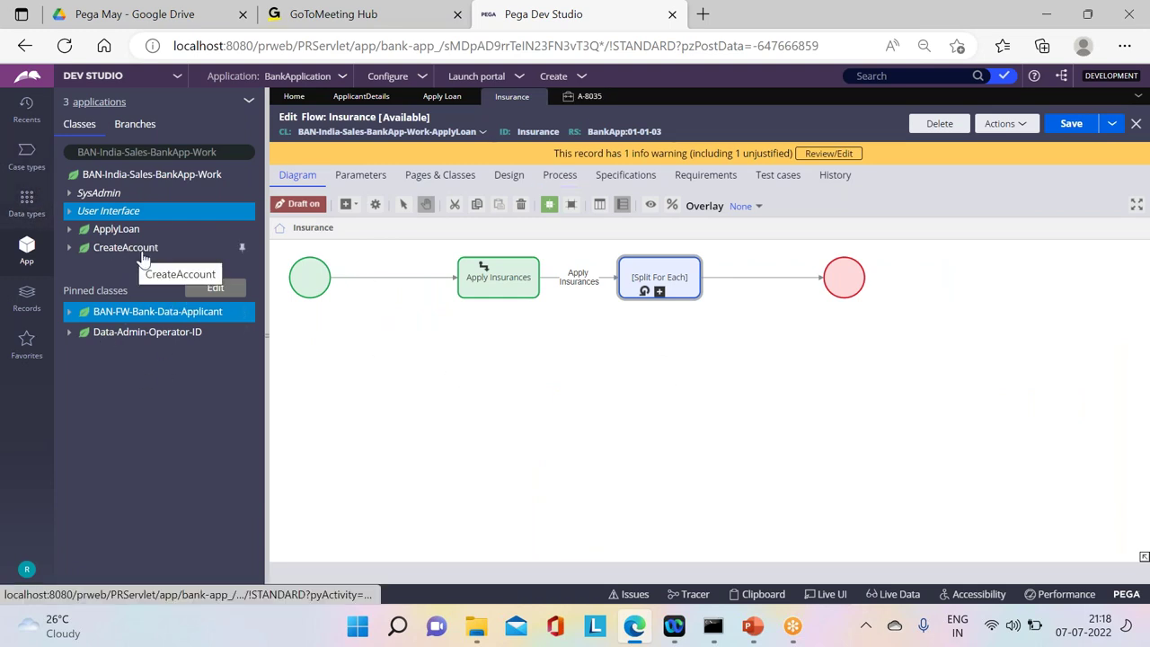
pyautogui.click(29, 153)
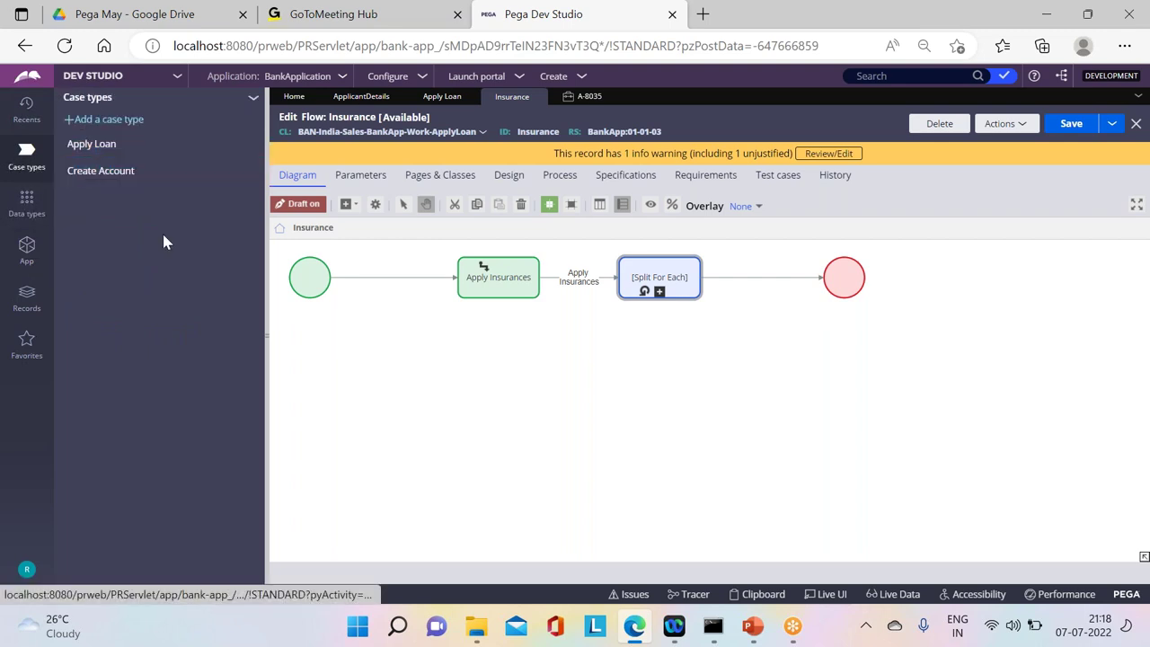
pyautogui.click(590, 96)
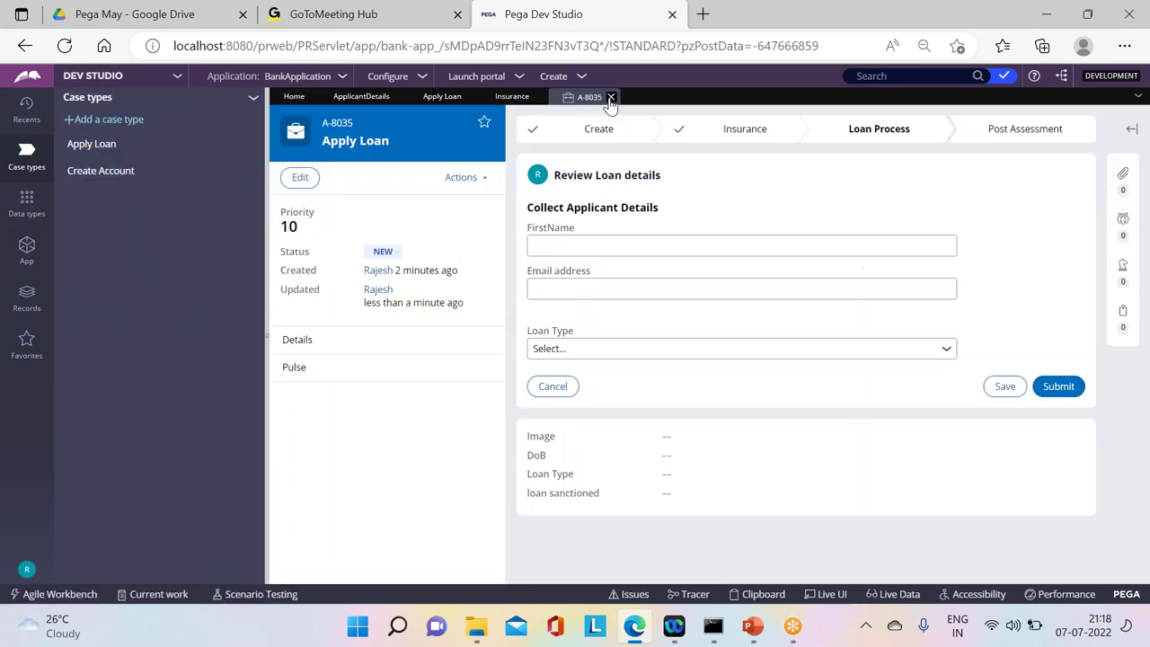
pyautogui.click(610, 96)
# Step: Close the flow editor and reopen the Insurance stage process as the Edit Flow: Insurance rule
pyautogui.click(539, 97)
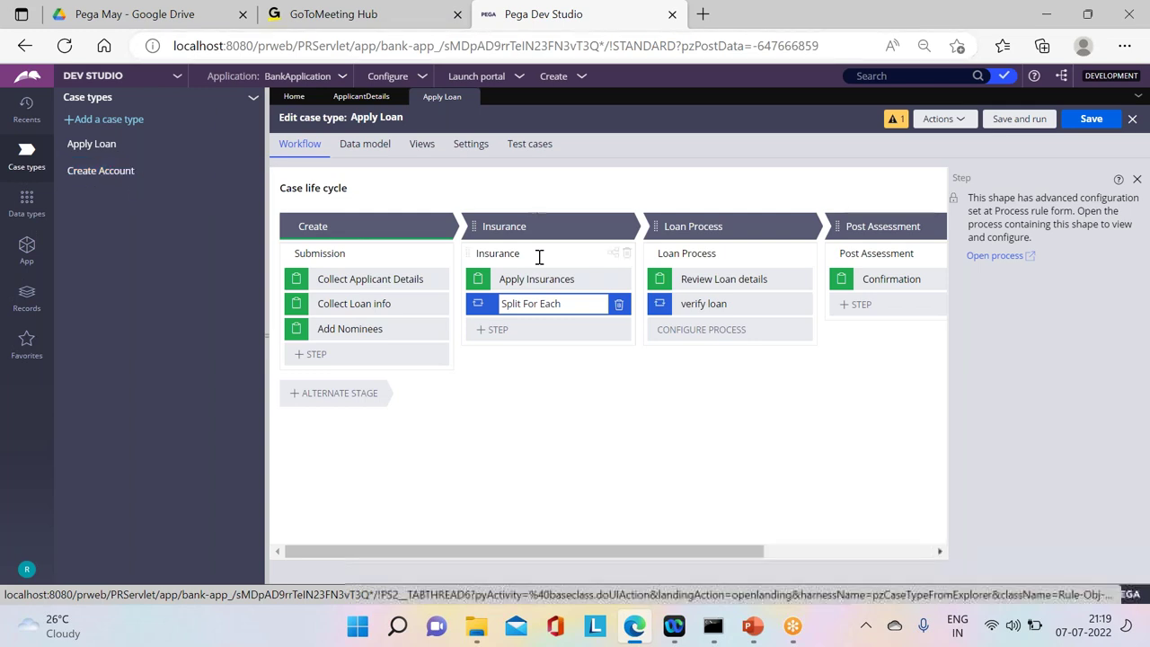
pyautogui.click(602, 255)
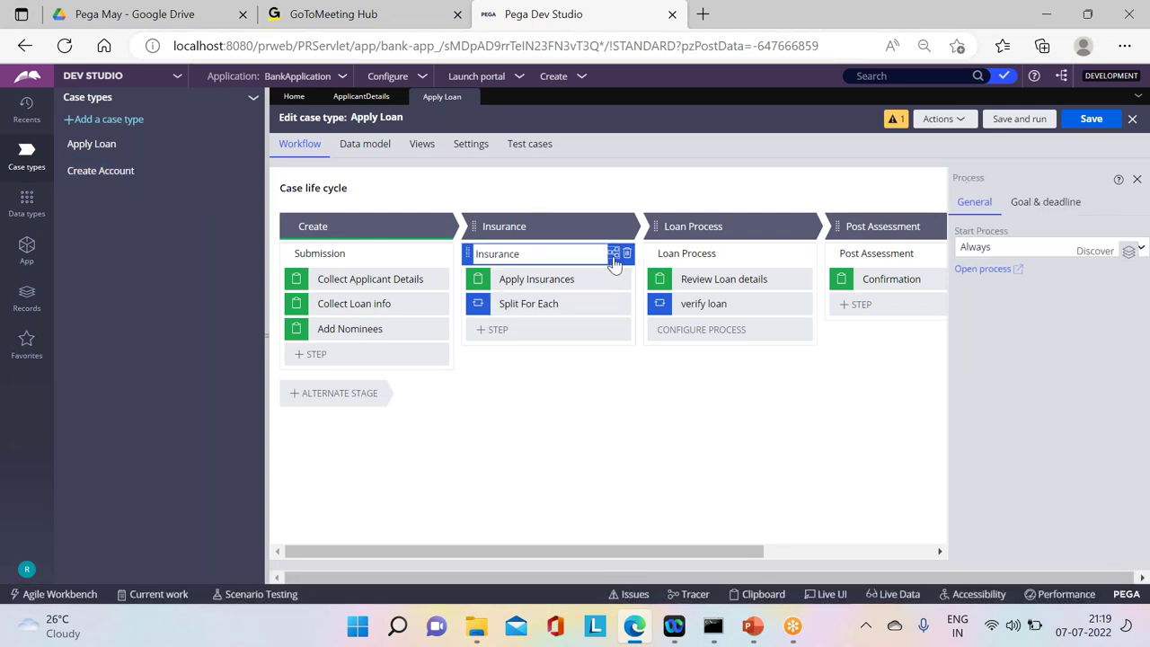
pyautogui.click(613, 253)
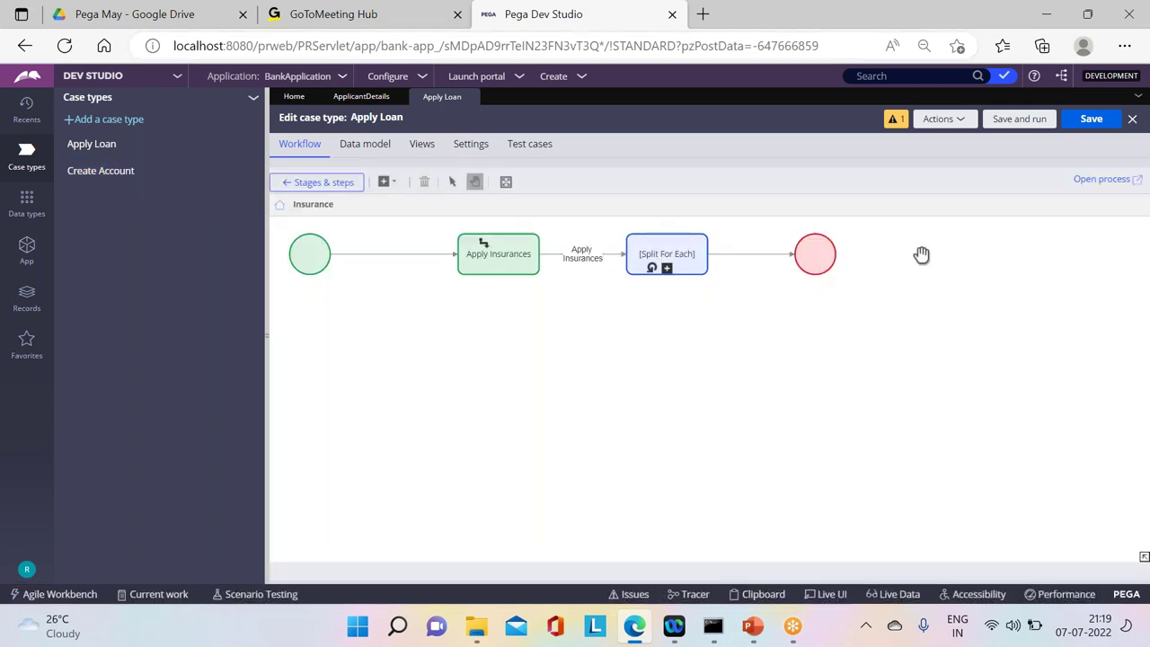
pyautogui.click(1104, 179)
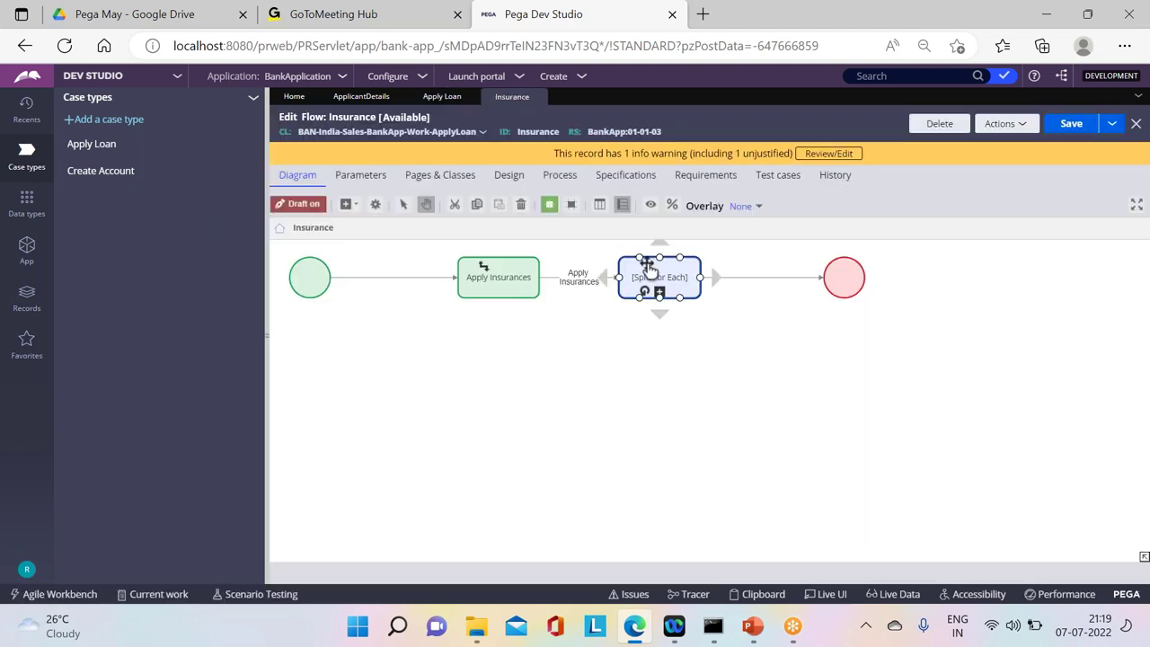
# Step: Delete the Split For Each shape and add a Subprocess shape below the connector
pyautogui.press('Delete')
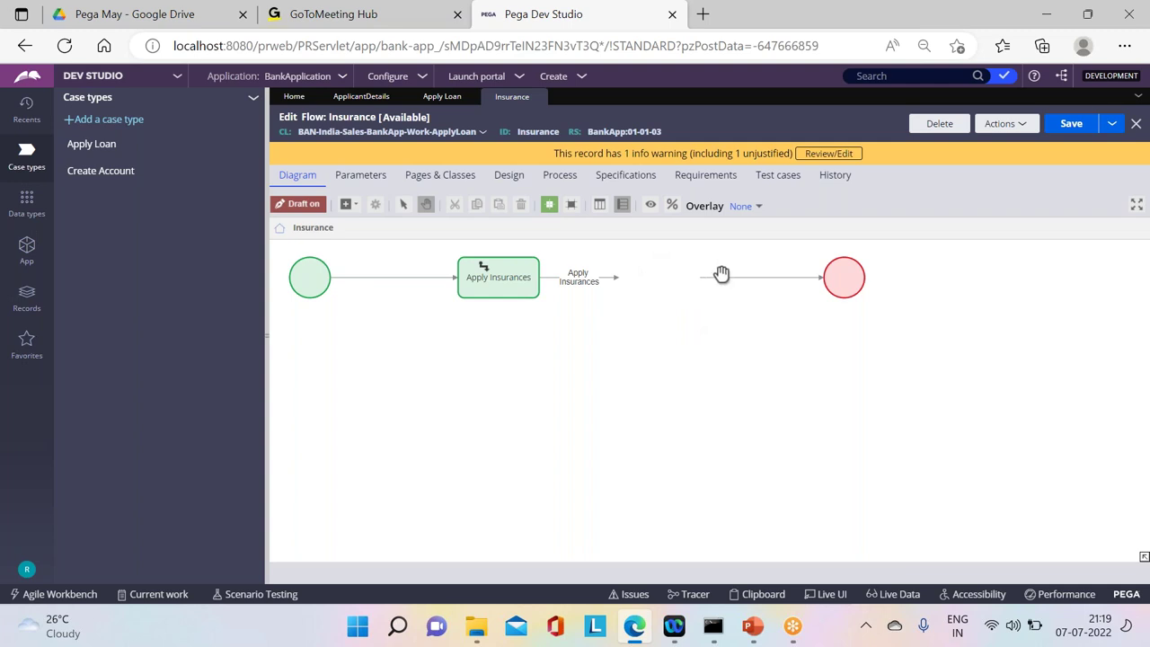
pyautogui.click(723, 278)
pyautogui.click(552, 354)
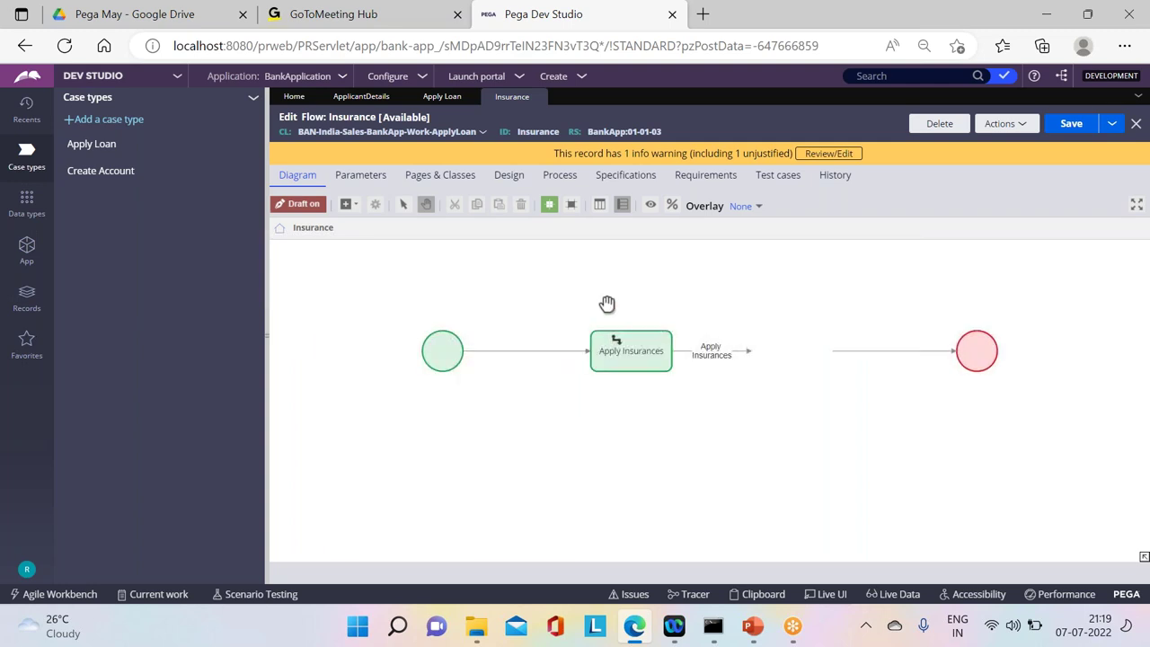
pyautogui.moveTo(609, 306); pyautogui.dragTo(462, 260)
pyautogui.rightClick(509, 416)
pyautogui.moveTo(552, 424)
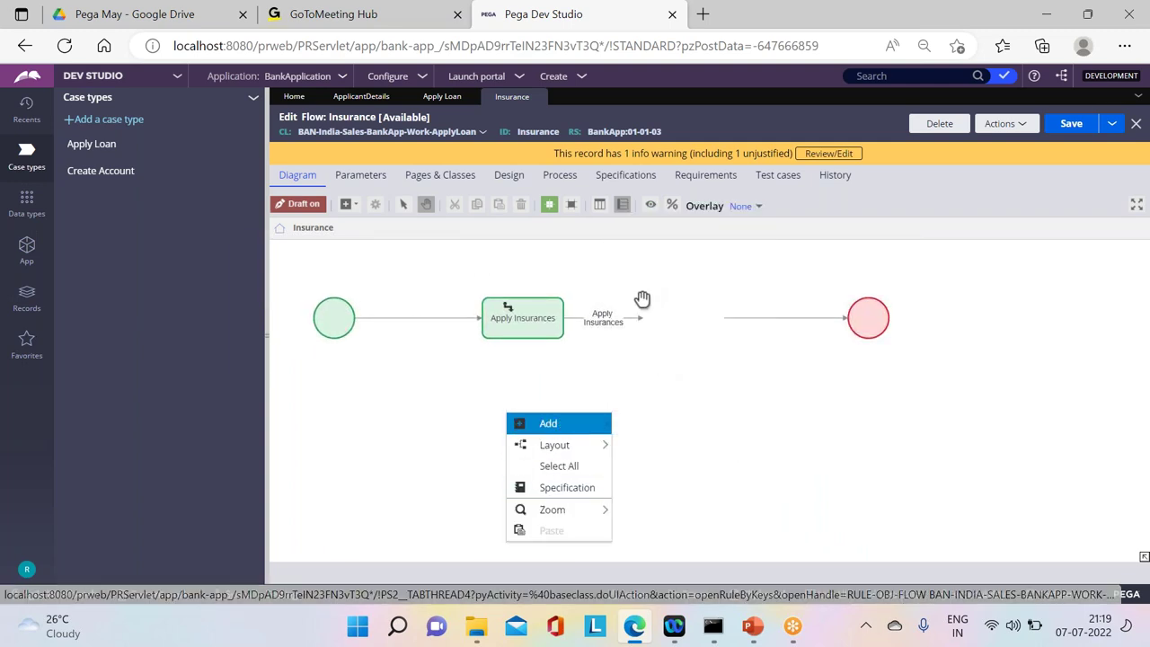
pyautogui.click(689, 271)
pyautogui.click(567, 416)
pyautogui.moveTo(567, 416); pyautogui.dragTo(655, 369)
# Step: Connect Apply Insurances to the Subprocess and the Subprocess to End, removing the loose connector
pyautogui.click(633, 319)
pyautogui.moveTo(645, 325); pyautogui.dragTo(654, 277)
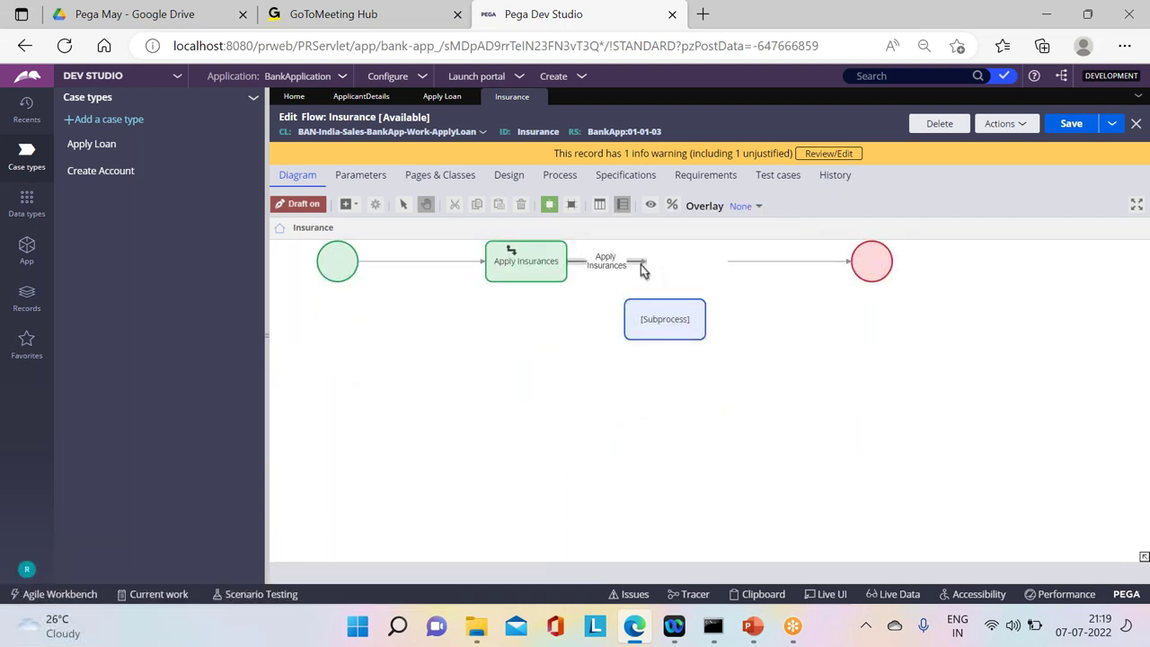
pyautogui.moveTo(645, 261); pyautogui.dragTo(868, 262)
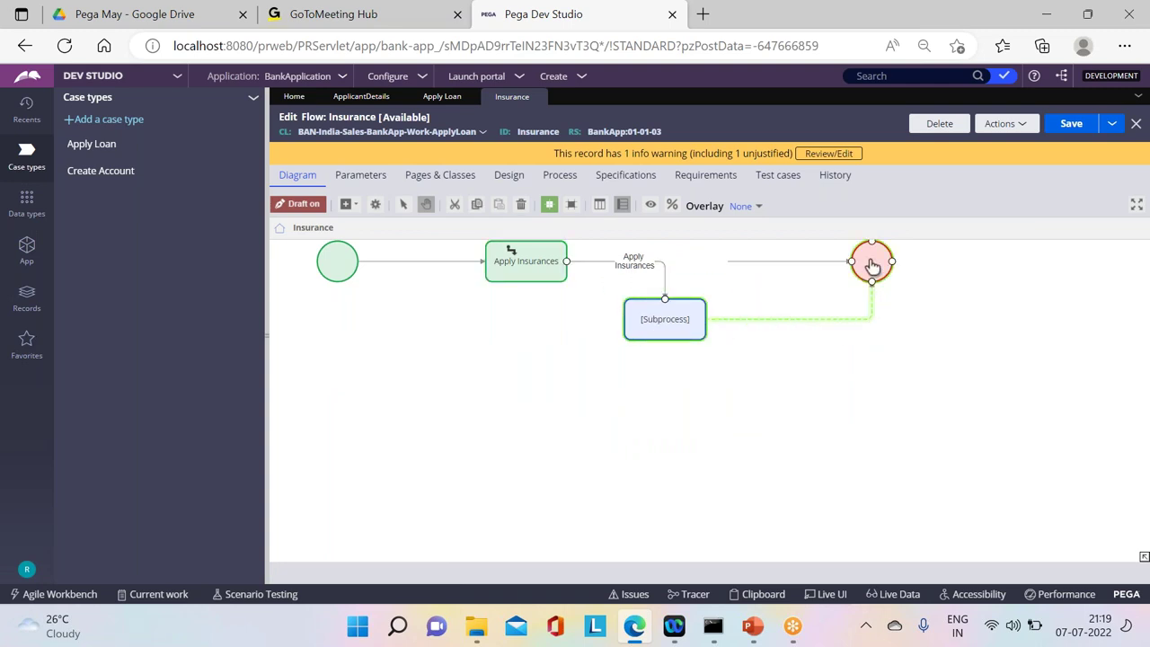
pyautogui.click(834, 265)
pyautogui.press('Delete')
pyautogui.click(654, 327)
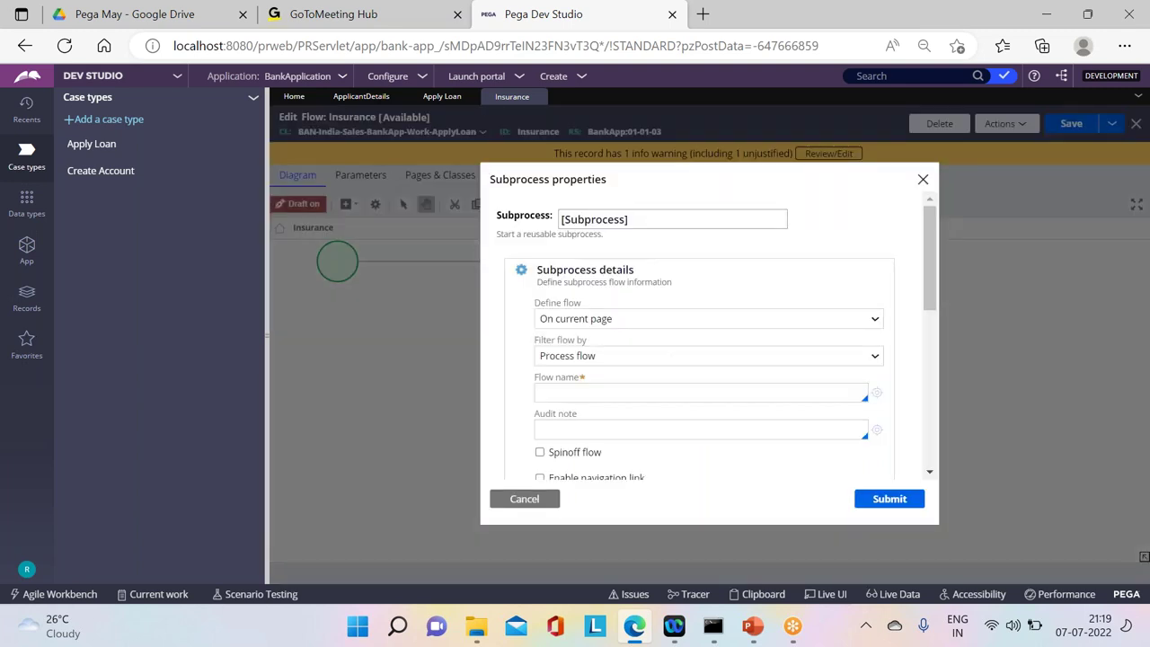
# Step: Set the Subprocess to spin off AddInsurance on embedded page .NomineeDetails and submit
pyautogui.click(585, 316)
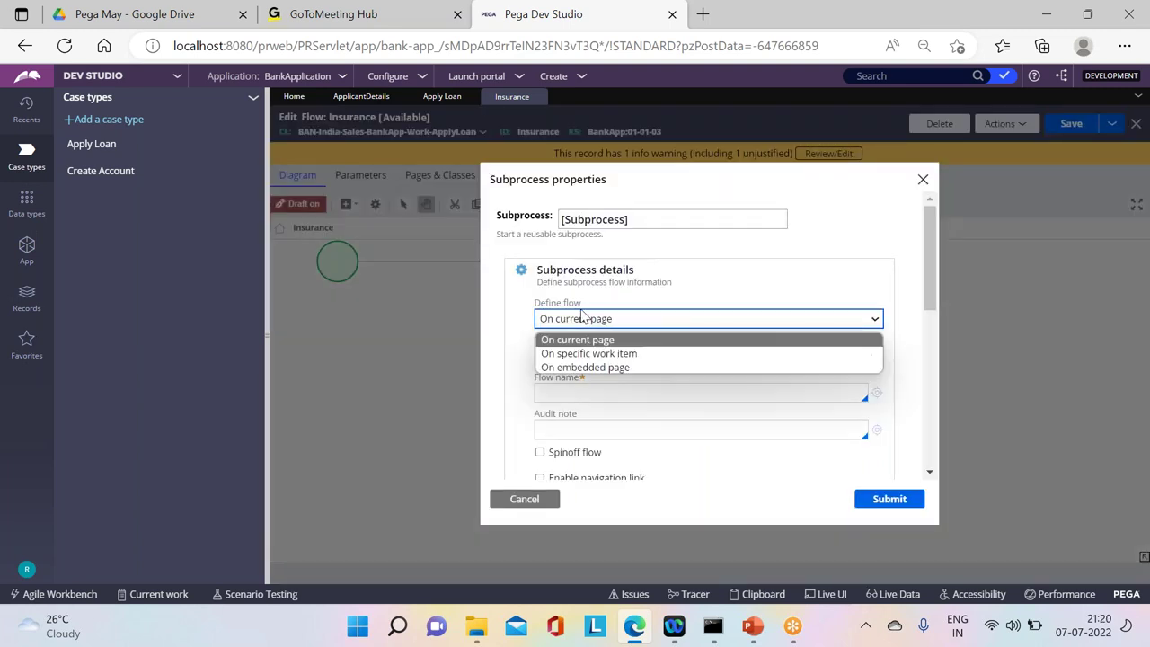
pyautogui.click(585, 368)
pyautogui.click(568, 353)
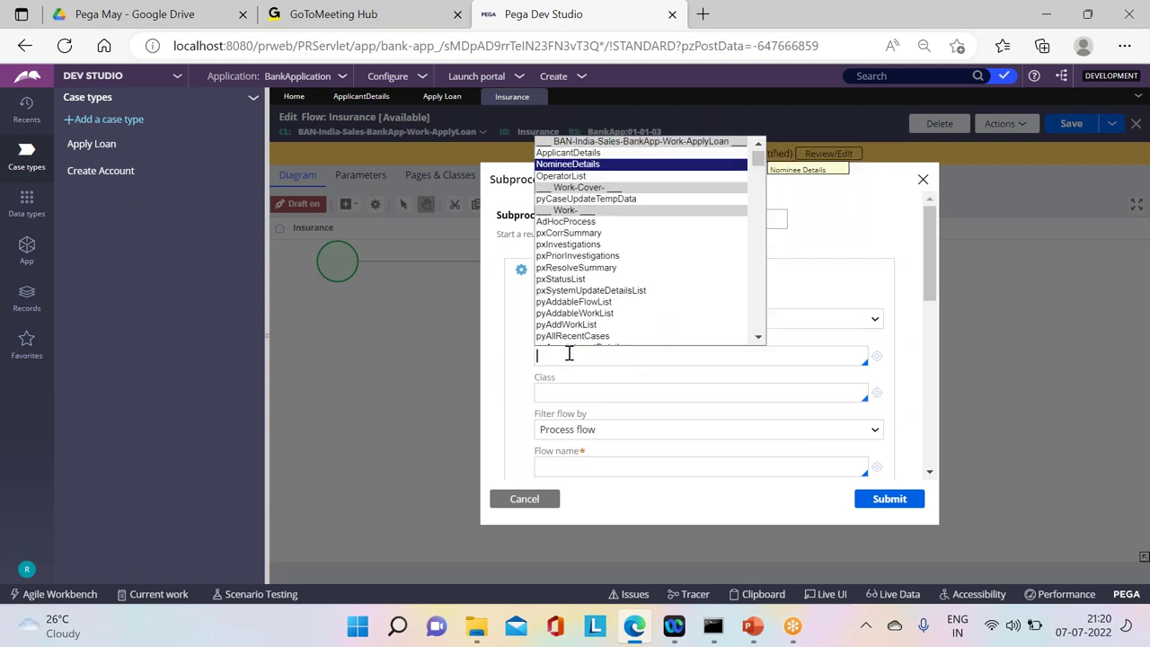
pyautogui.press('Return')
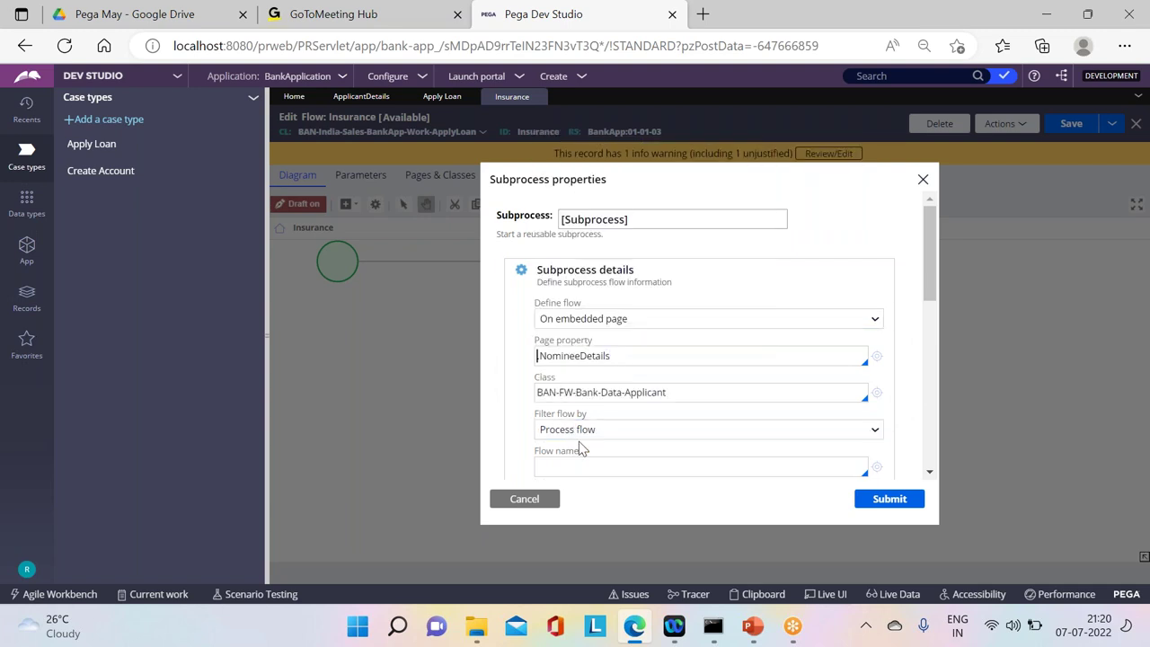
pyautogui.moveTo(933, 281); pyautogui.dragTo(934, 308)
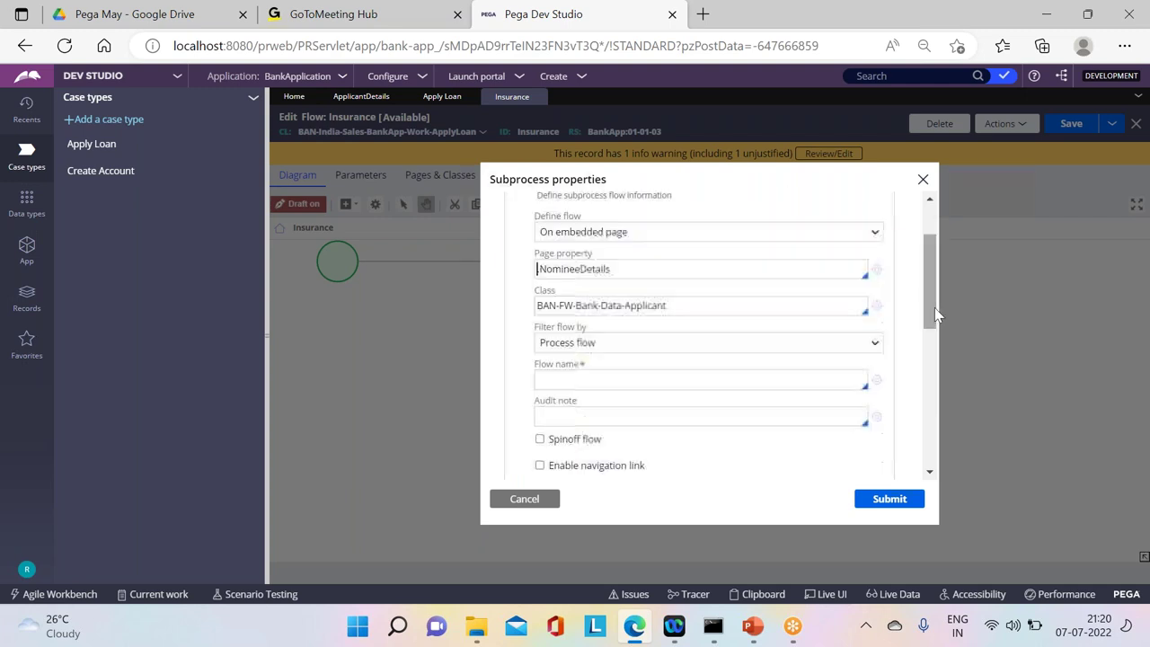
pyautogui.click(544, 389)
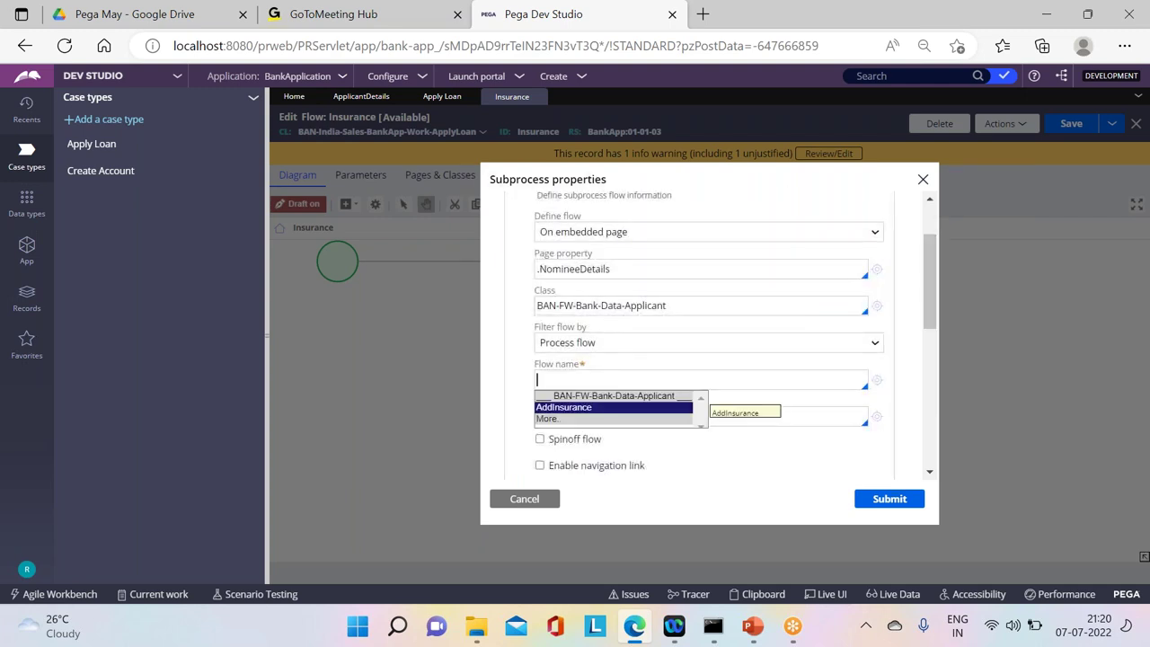
pyautogui.click(550, 405)
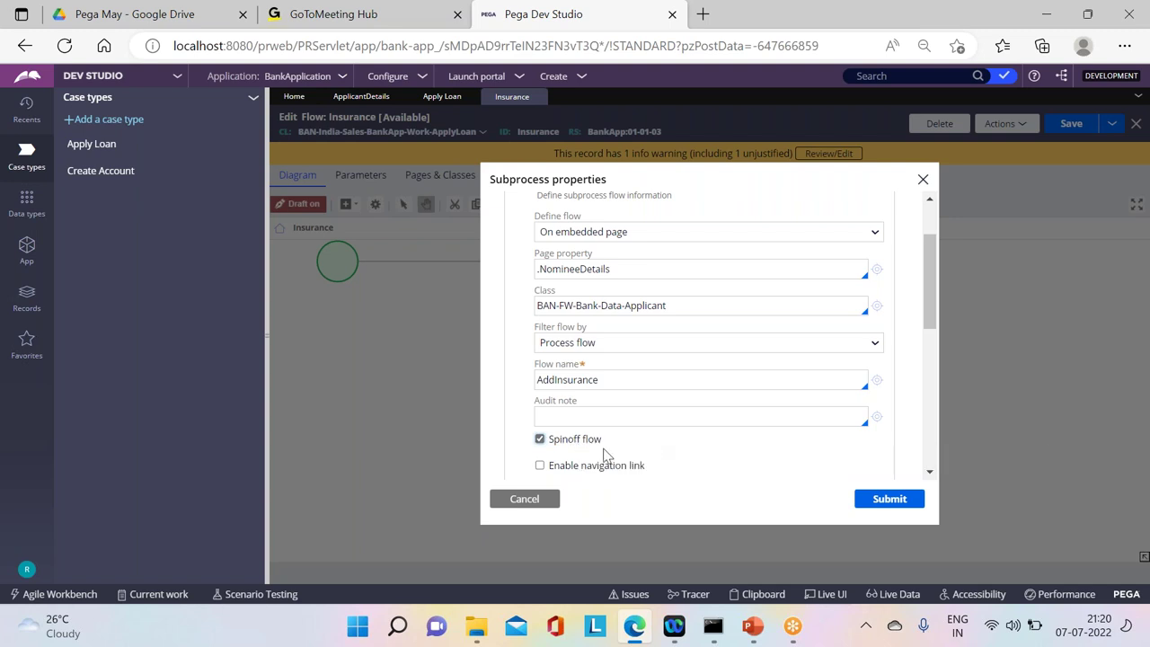
pyautogui.click(903, 505)
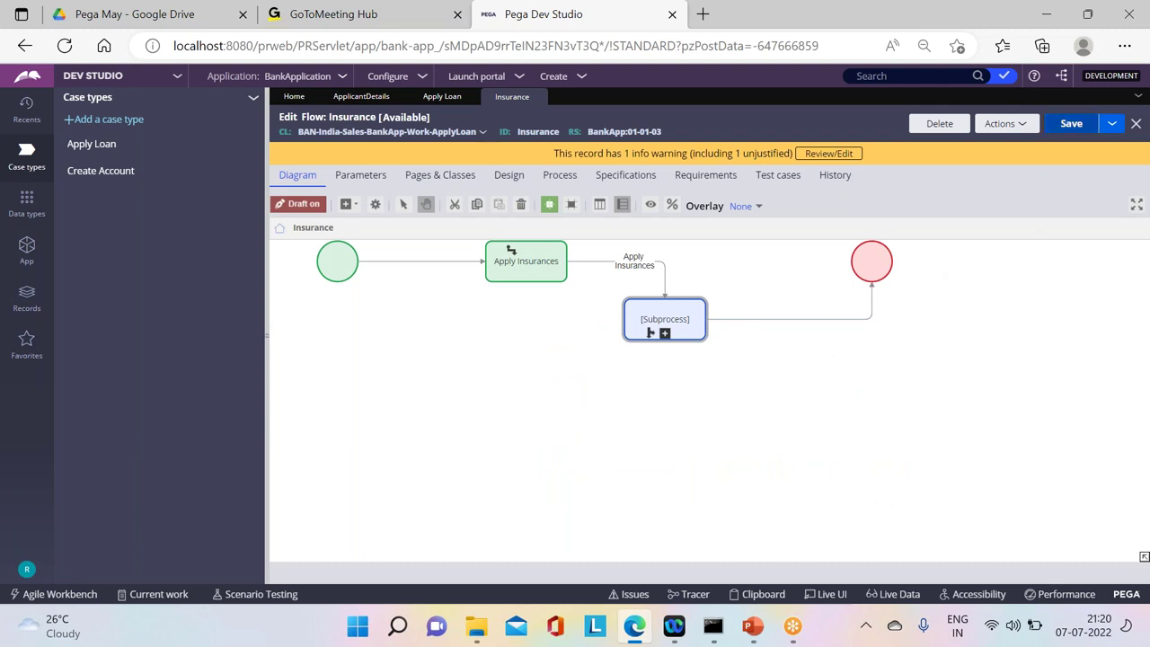
# Step: Save the Insurance flow, then save Apply Loan and refresh it after the stale-record error
pyautogui.click(1073, 125)
pyautogui.click(1073, 125)
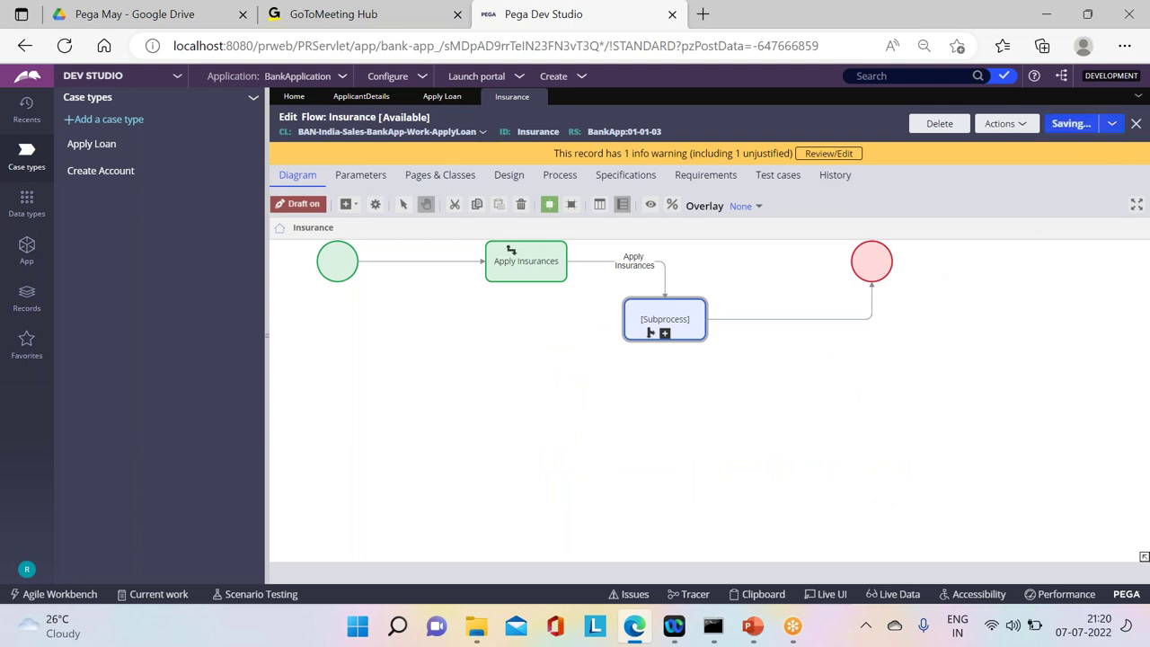
pyautogui.click(438, 97)
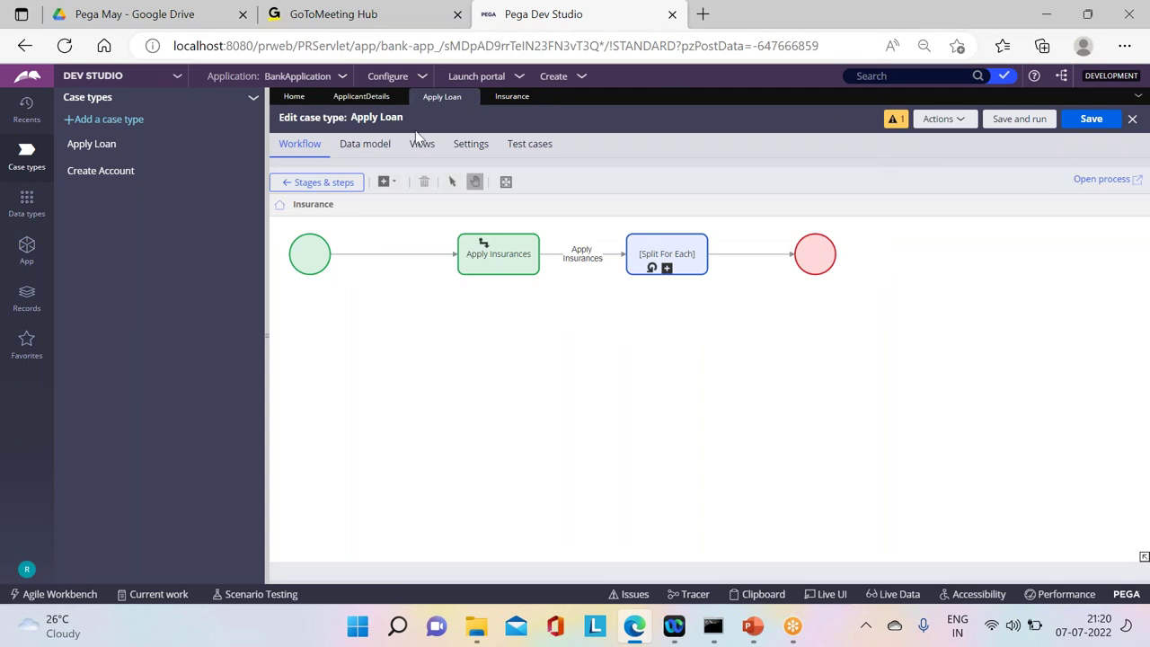
pyautogui.click(1091, 119)
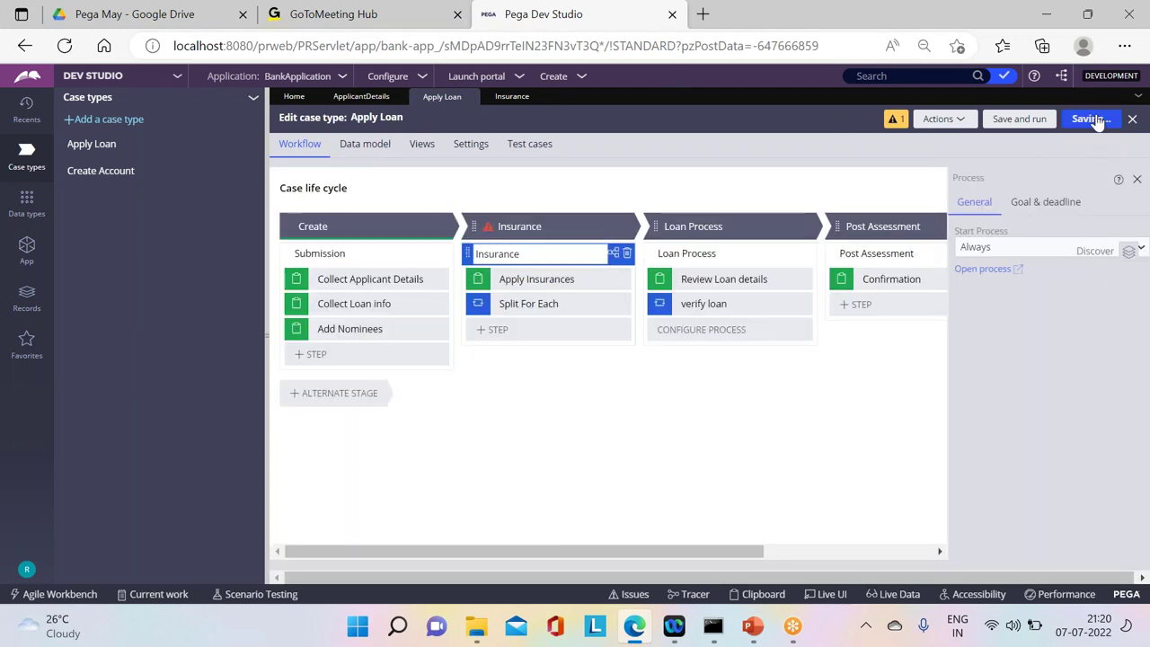
pyautogui.click(925, 118)
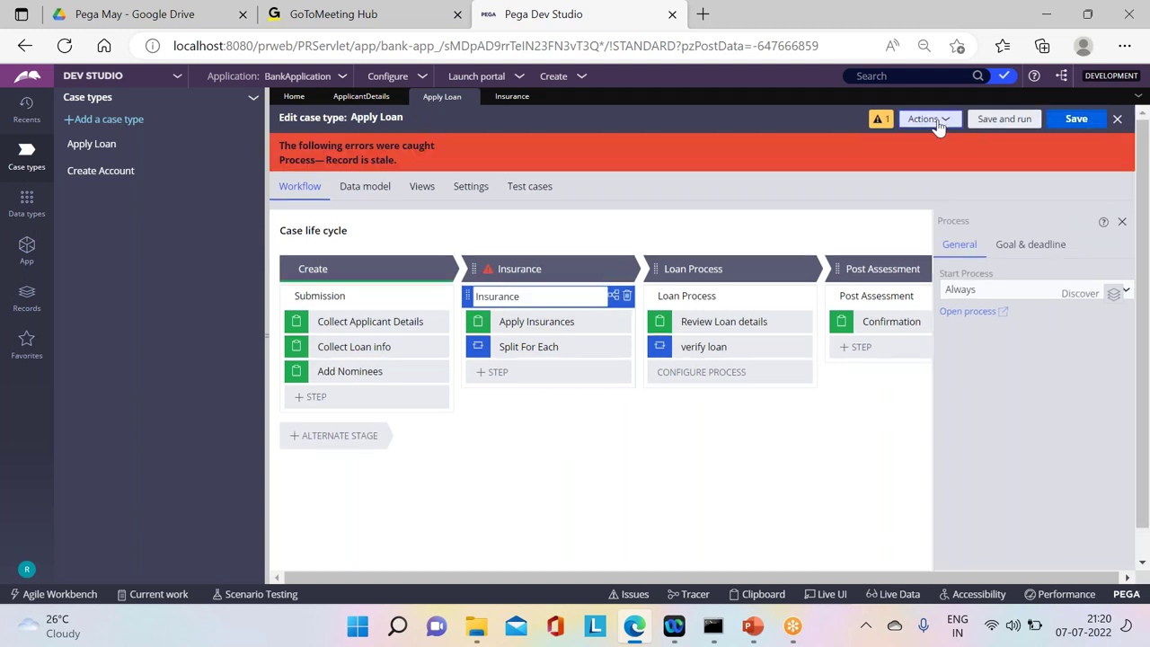
pyautogui.click(888, 174)
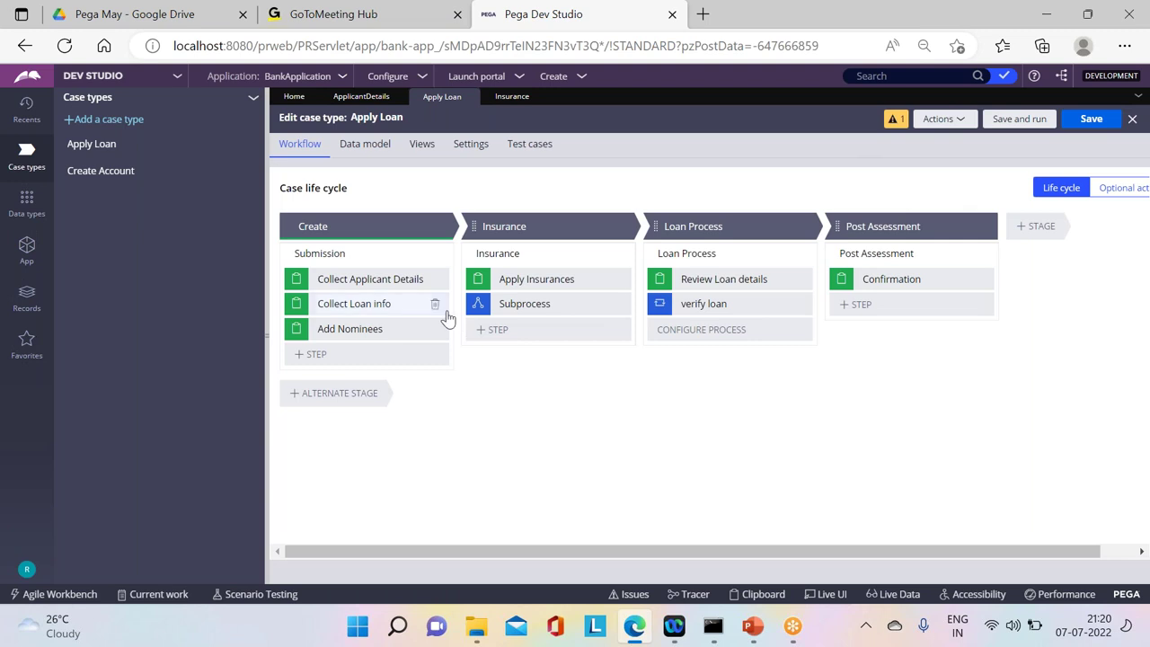
# Step: Save and run a new Apply Loan test case, submitting applicant details and loan info
pyautogui.click(1010, 124)
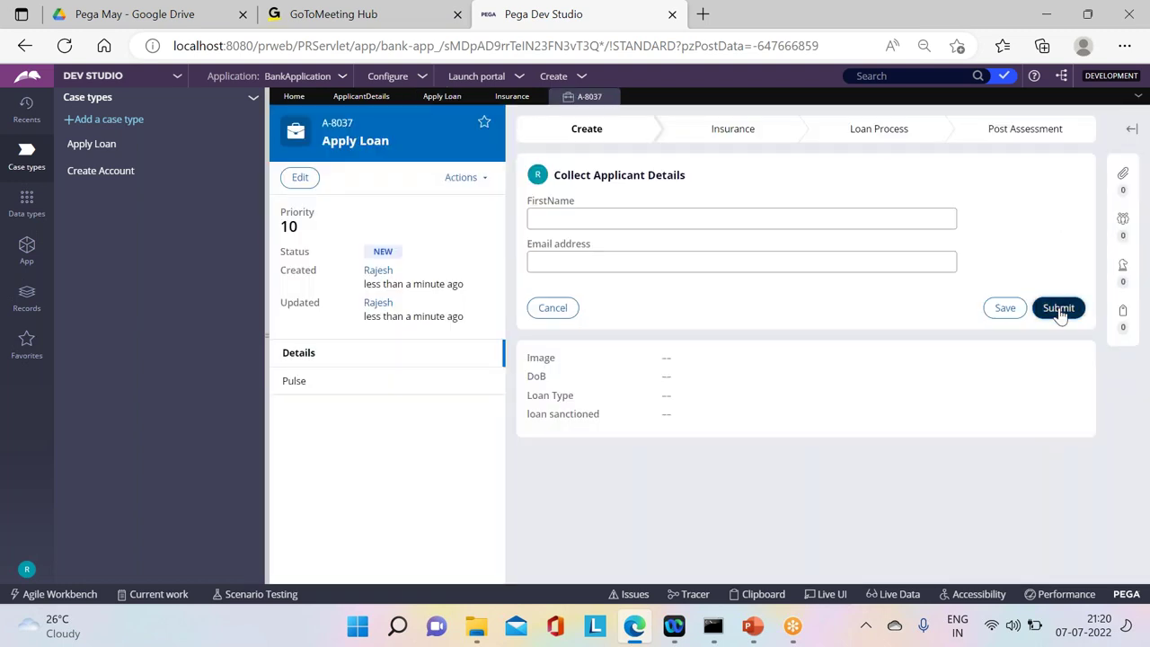
pyautogui.click(1059, 307)
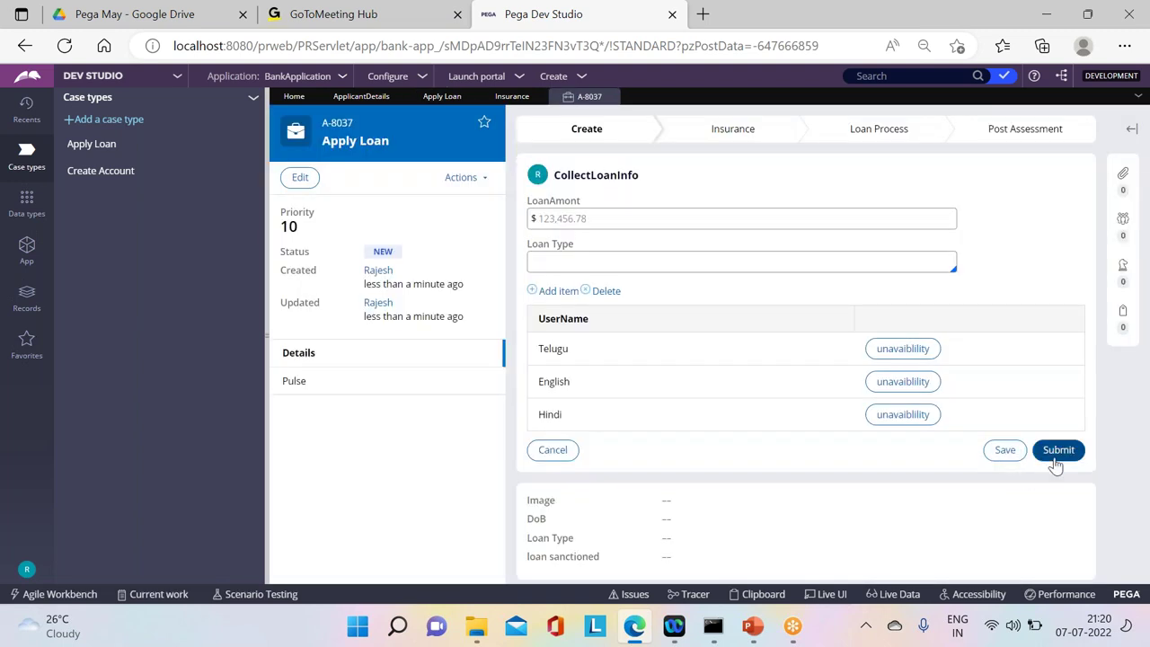
pyautogui.click(1057, 451)
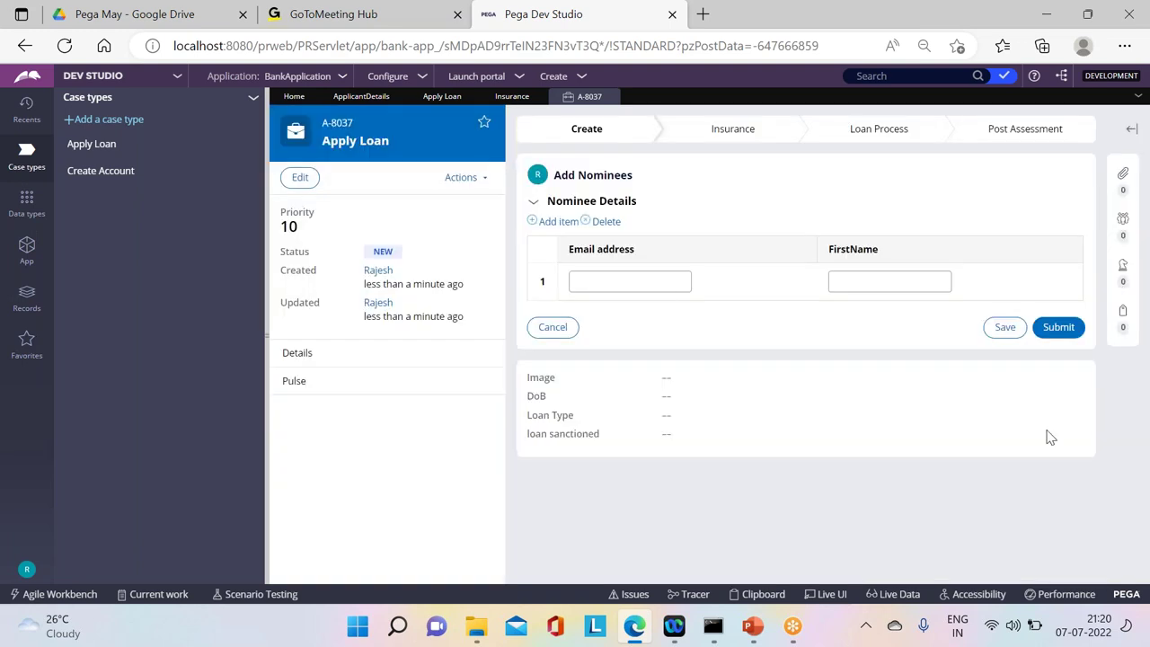
# Step: Enter two nominee rows, submit them, and advance the case past Apply Insurances
pyautogui.click(621, 278)
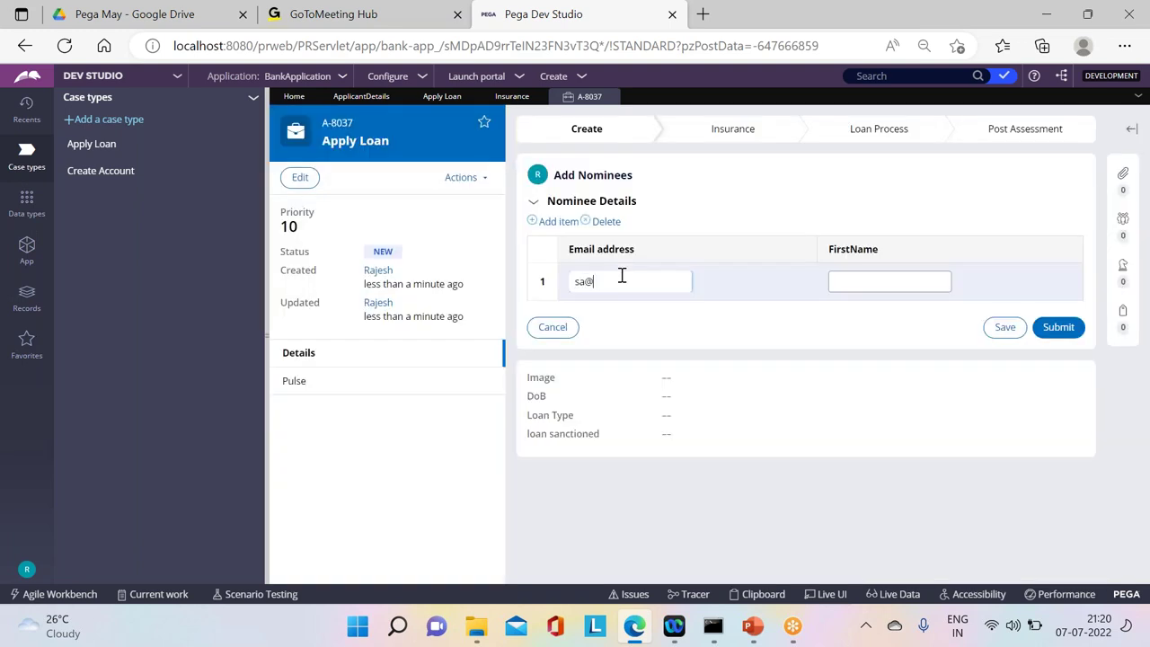
pyautogui.press('Tab')
pyautogui.press('Tab')
pyautogui.click(896, 282)
pyautogui.press('Return')
pyautogui.click(679, 310)
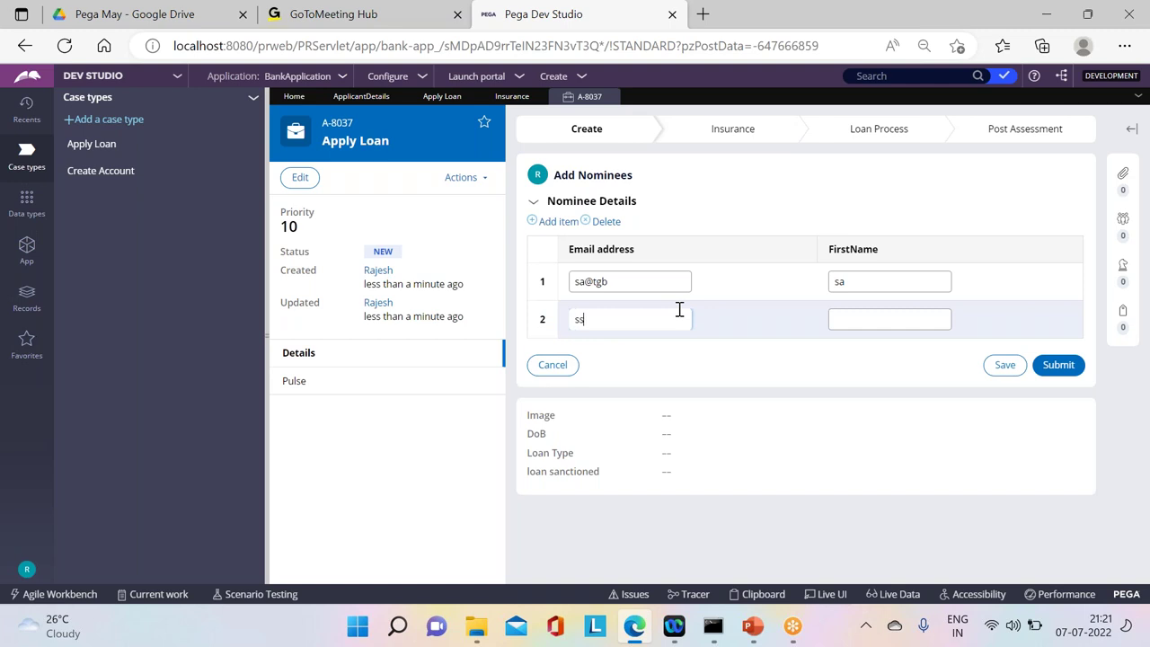
pyautogui.press('Tab')
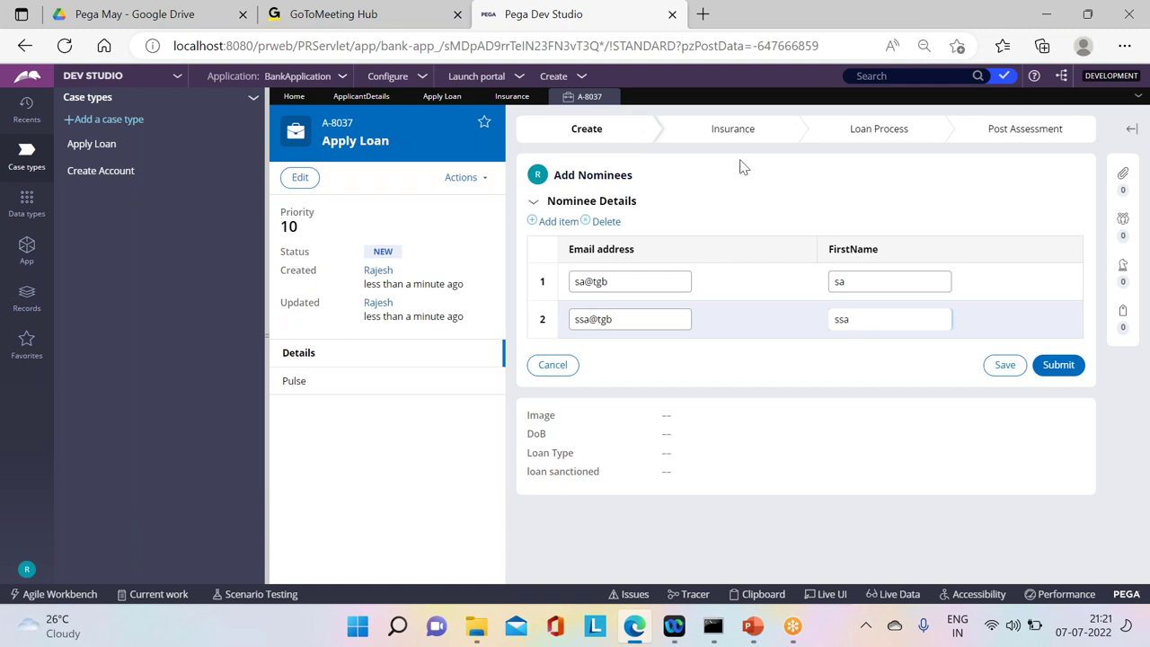
pyautogui.click(1056, 365)
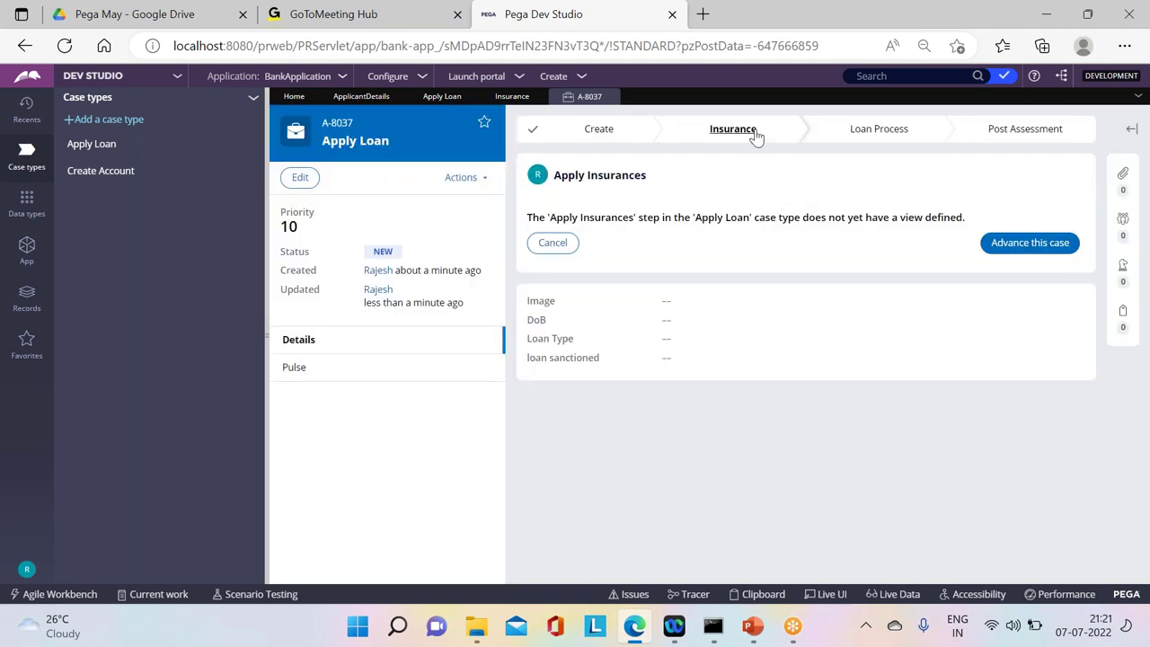
pyautogui.click(753, 136)
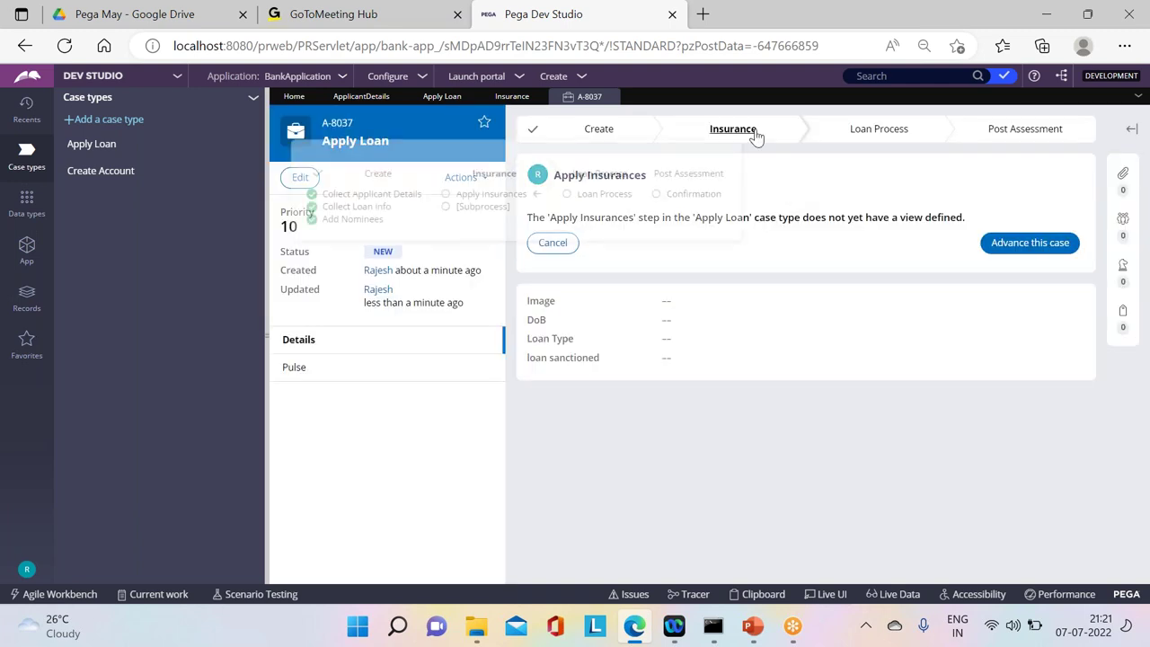
pyautogui.click(1027, 243)
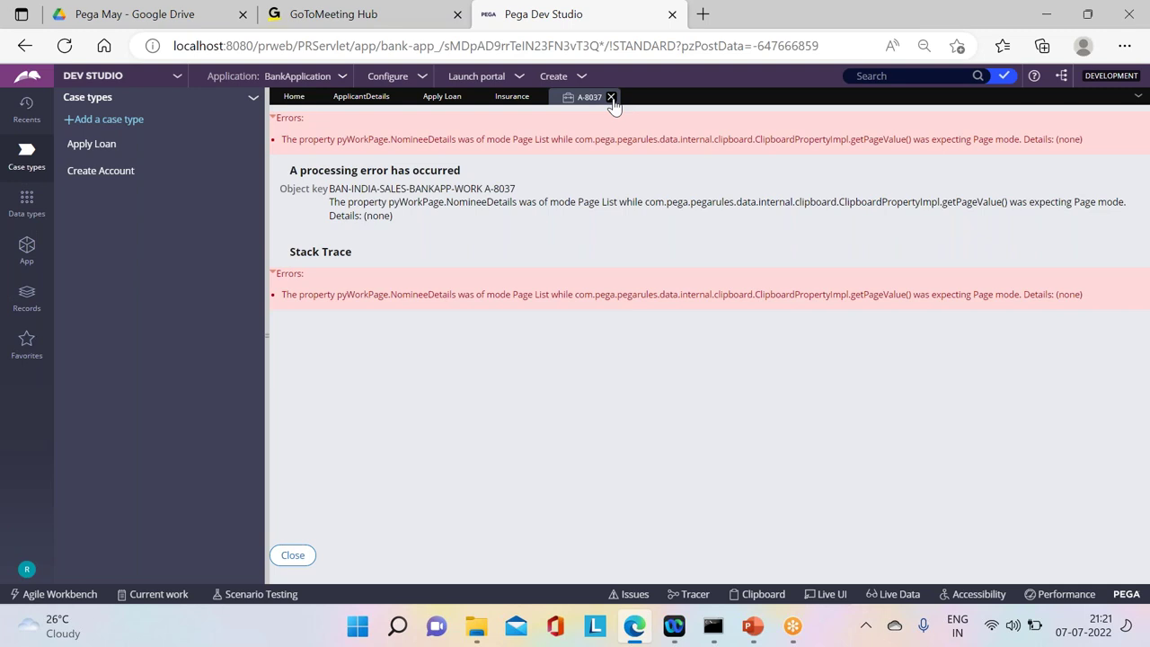
# Step: Close case A-8037, change the Subprocess page property to .ApplicantDetails, and save Apply Loan
pyautogui.click(612, 97)
pyautogui.click(539, 303)
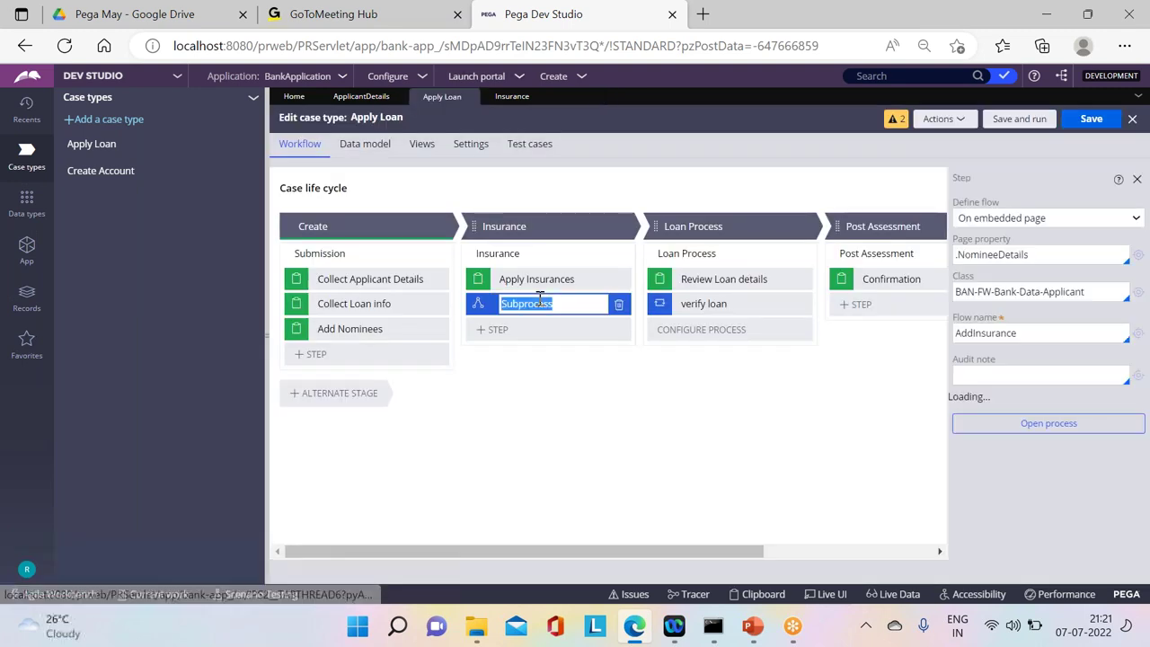
pyautogui.click(1040, 258)
pyautogui.press('BackSpace')
pyautogui.press('BackSpace')
pyautogui.press('BackSpace')
pyautogui.press('BackSpace')
pyautogui.press('BackSpace')
pyautogui.press('BackSpace')
pyautogui.press('BackSpace')
pyautogui.press('BackSpace')
pyautogui.press('BackSpace')
pyautogui.press('BackSpace')
pyautogui.press('BackSpace')
pyautogui.press('BackSpace')
pyautogui.press('BackSpace')
pyautogui.press('BackSpace')
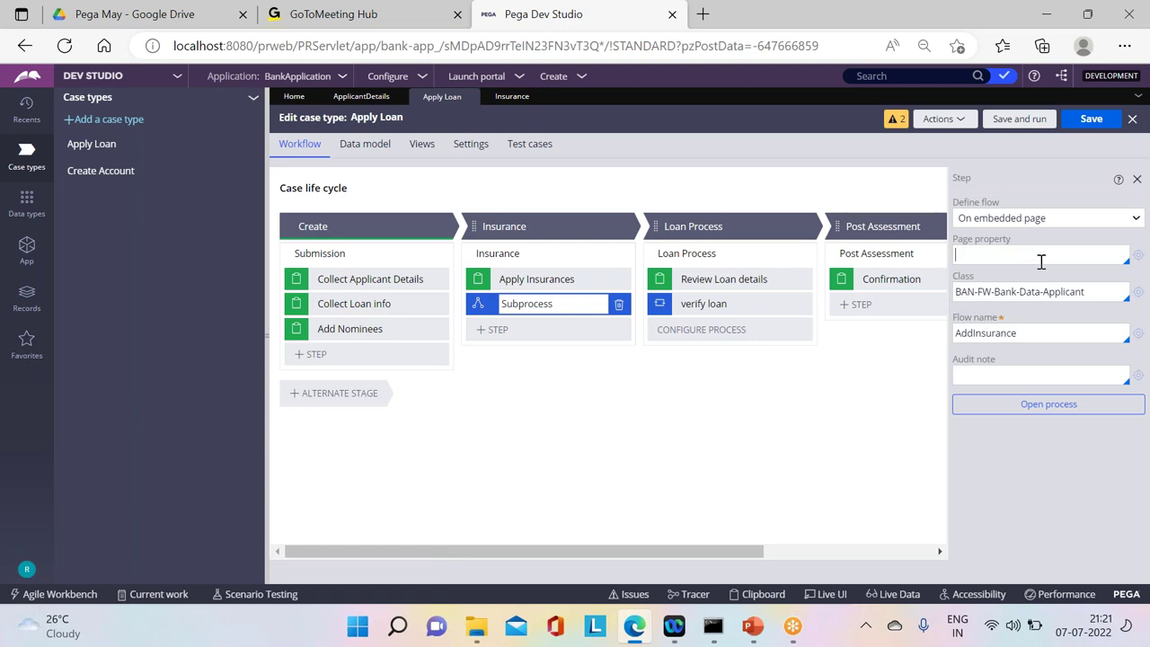
pyautogui.write('.')
pyautogui.press('Down')
pyautogui.press('Return')
pyautogui.click(1087, 124)
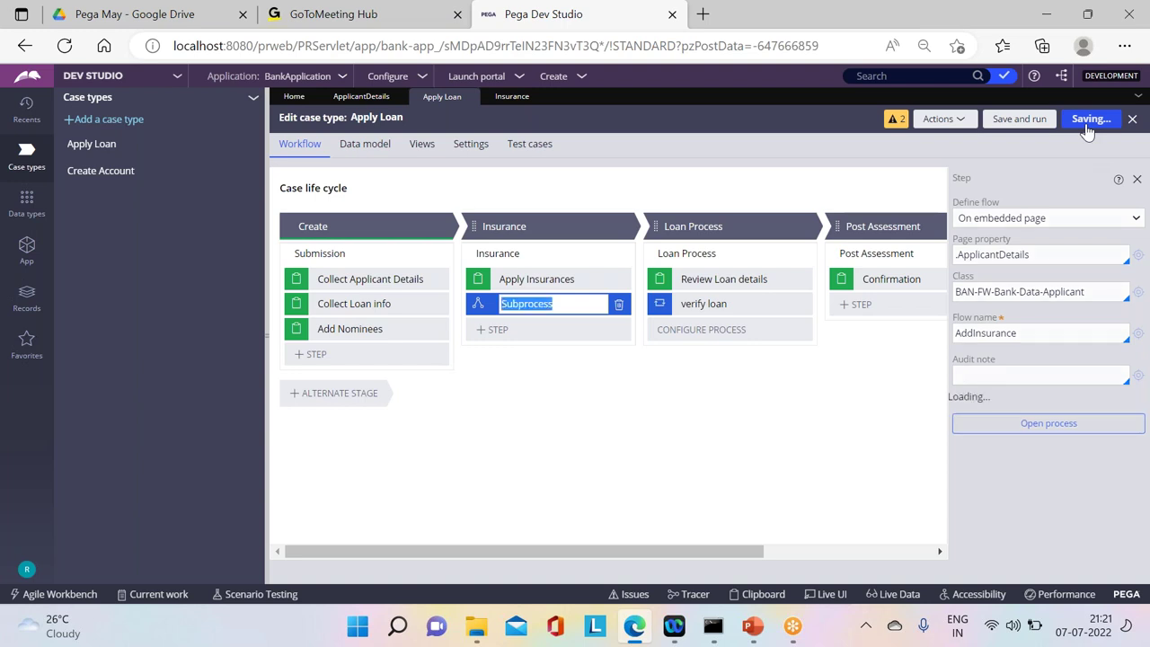
# Step: Start test case A-8038, submit its three Create forms, and advance past Apply Insurances
pyautogui.click(1021, 121)
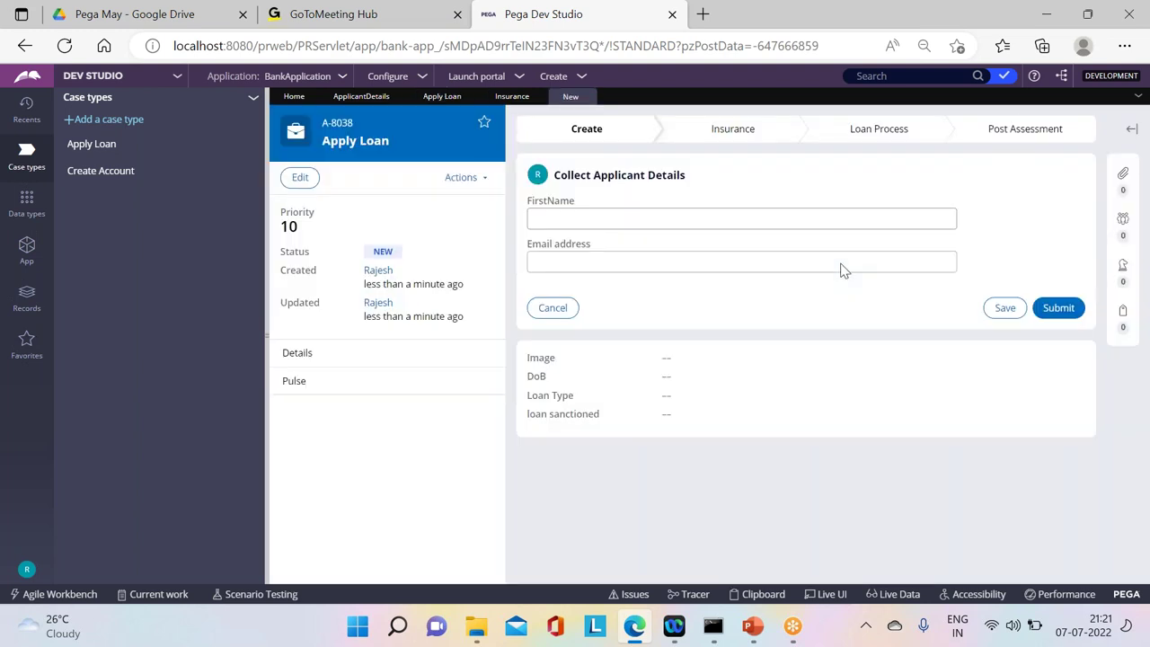
pyautogui.click(1061, 309)
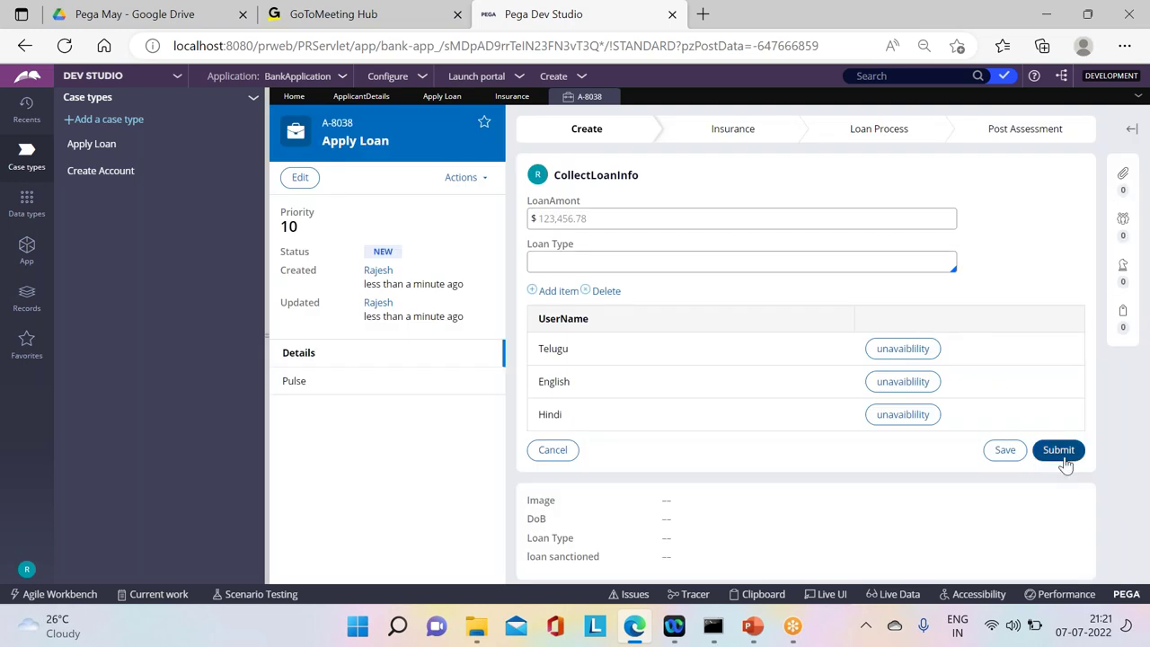
pyautogui.click(1059, 449)
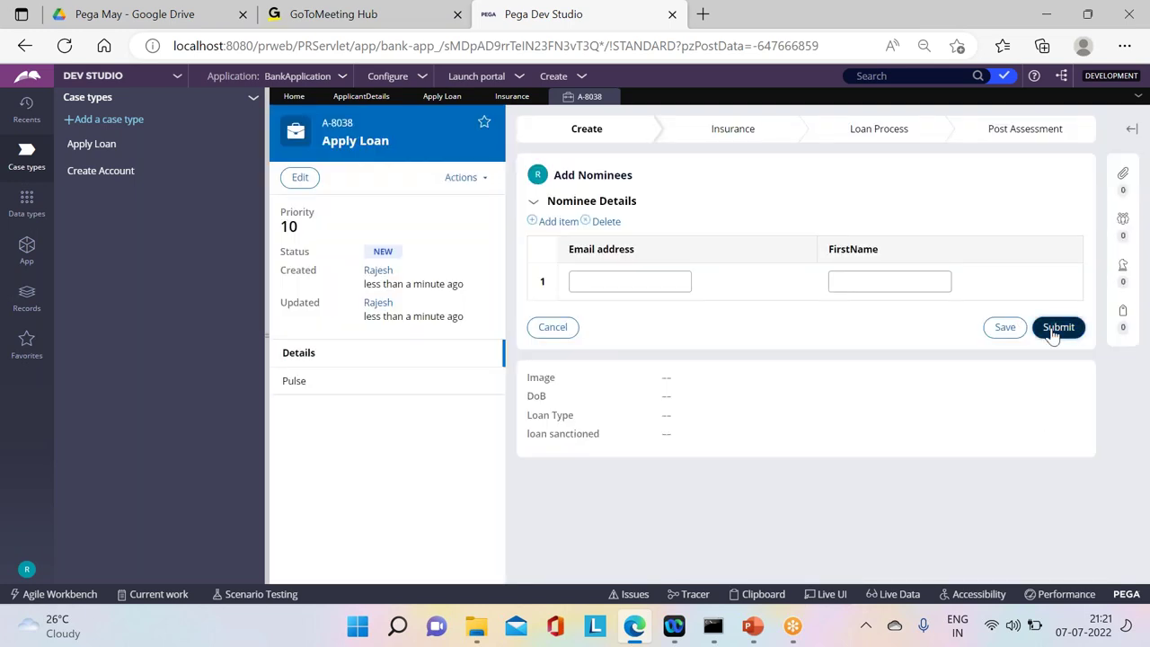
pyautogui.click(1058, 328)
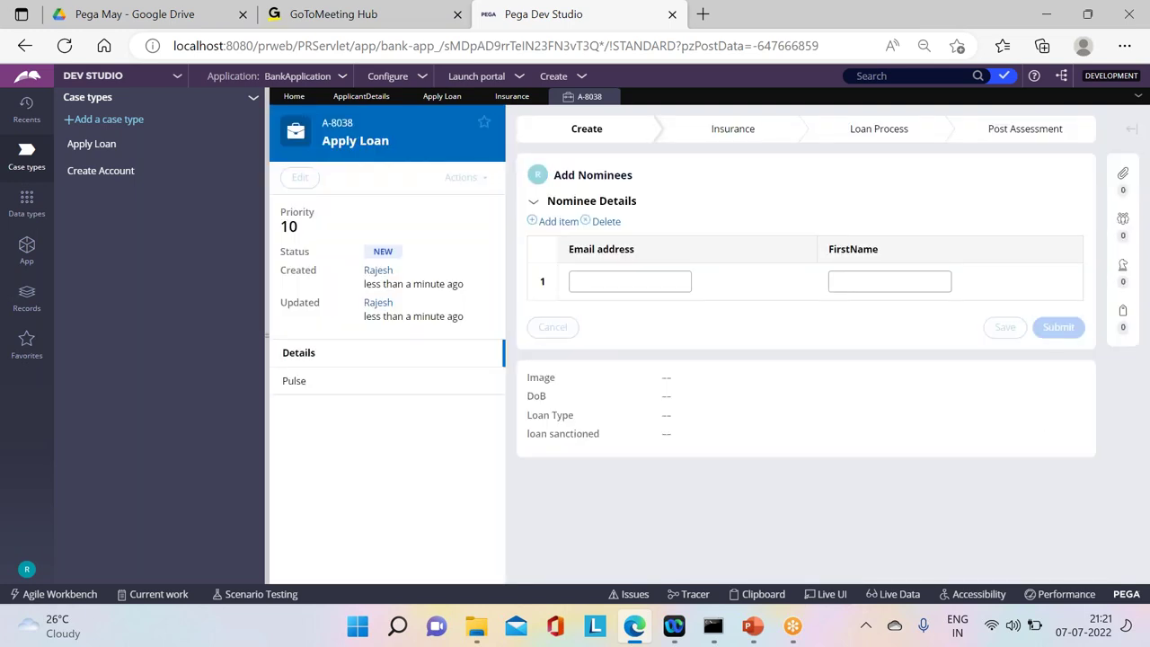
pyautogui.click(1029, 243)
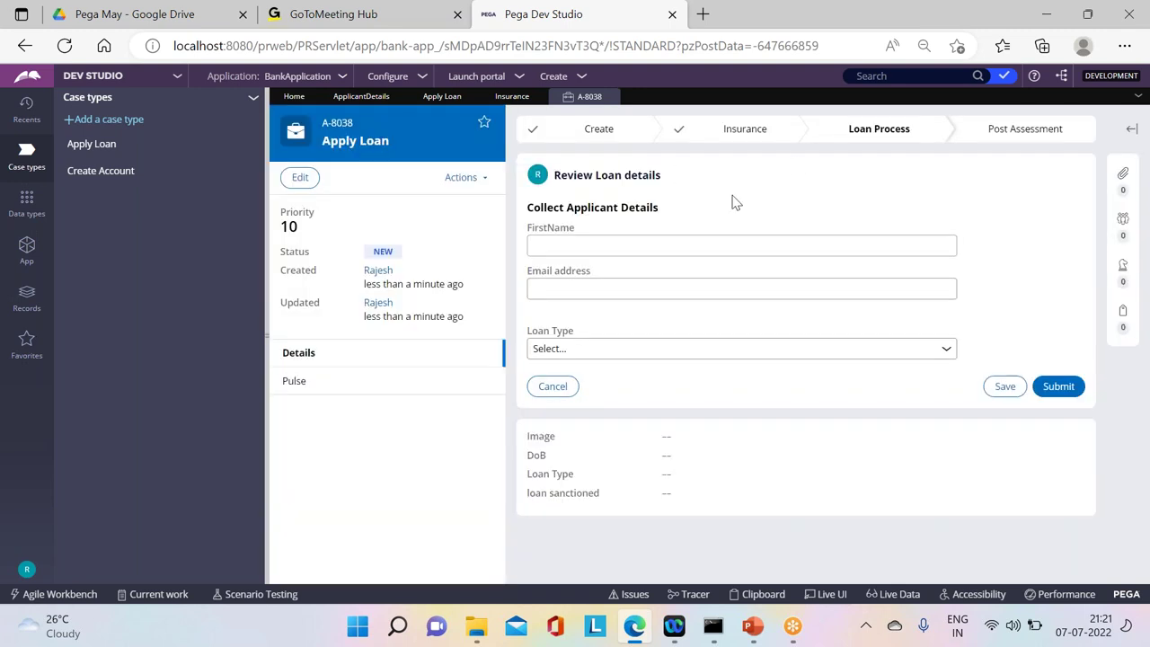
# Step: Refresh the case, dismiss the web search panel, and submit the Review Loan details assignment
pyautogui.click(461, 178)
pyautogui.click(401, 292)
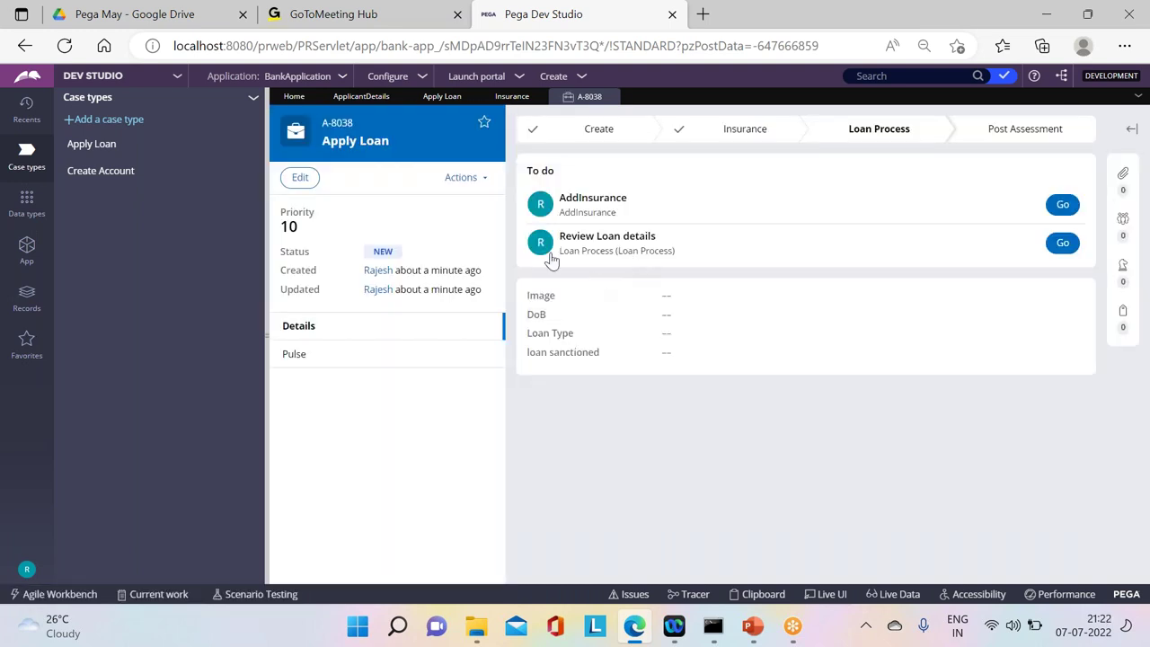
pyautogui.moveTo(729, 256); pyautogui.dragTo(639, 236)
pyautogui.click(676, 197)
pyautogui.click(790, 221)
pyautogui.click(791, 221)
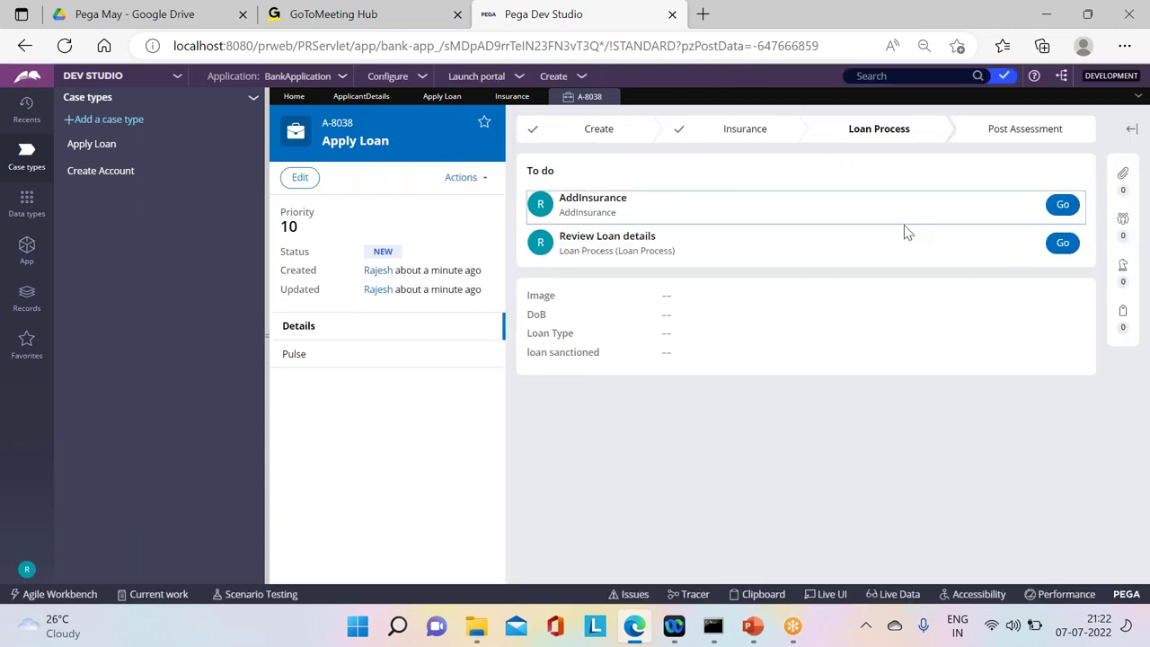
pyautogui.moveTo(834, 134)
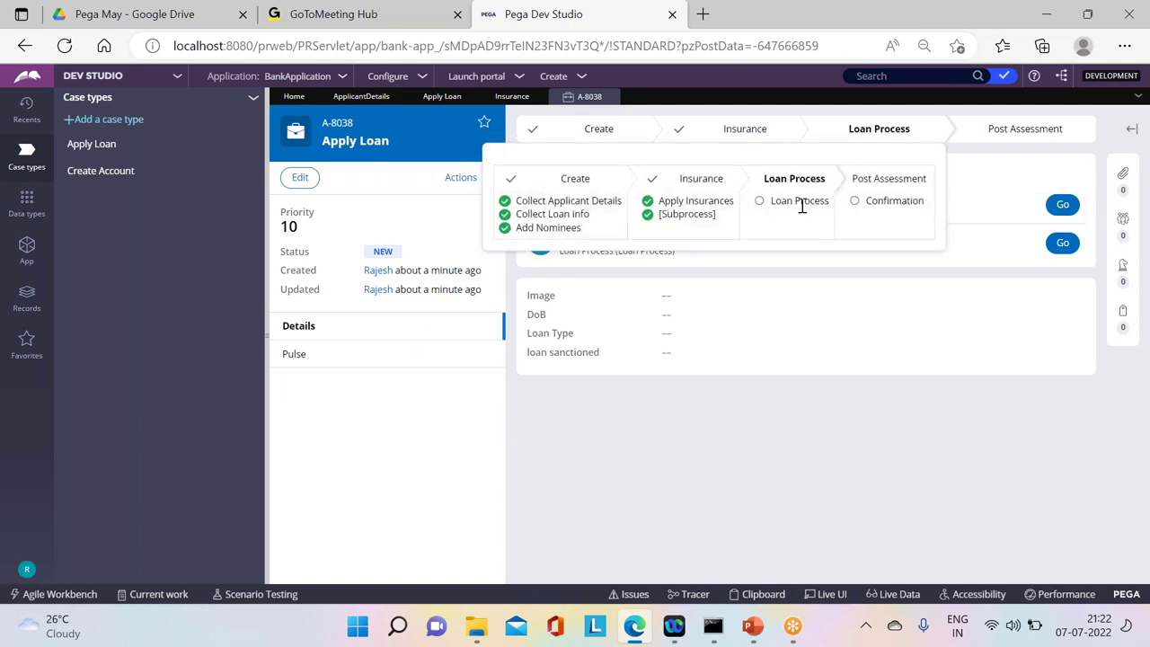
pyautogui.click(1061, 245)
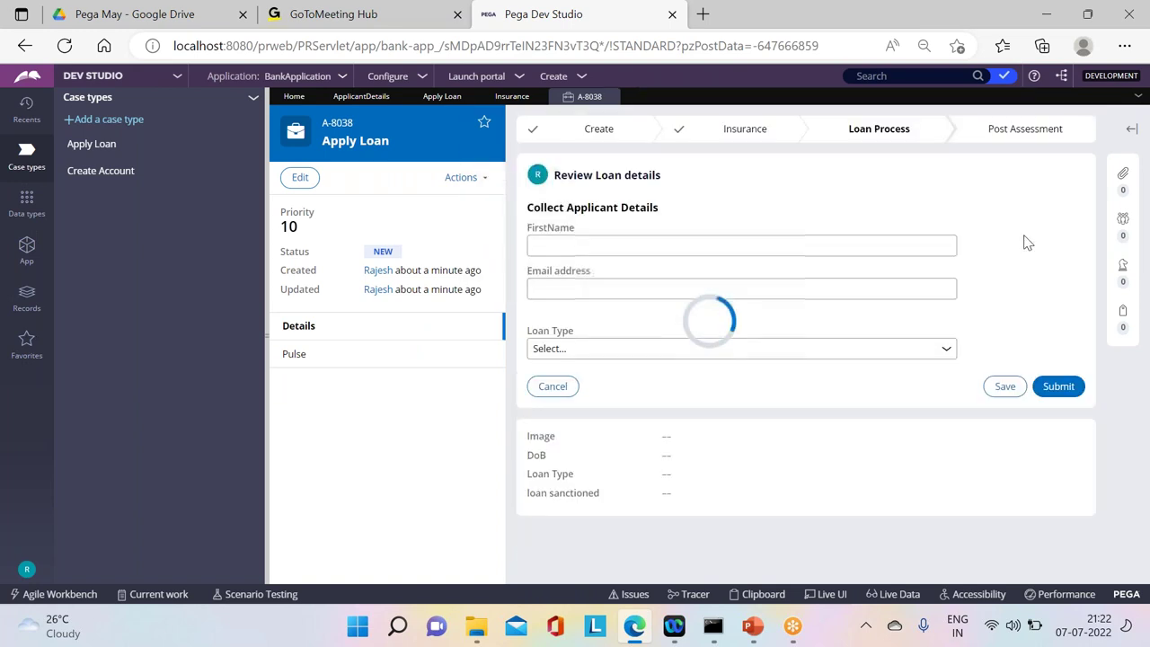
pyautogui.click(1047, 387)
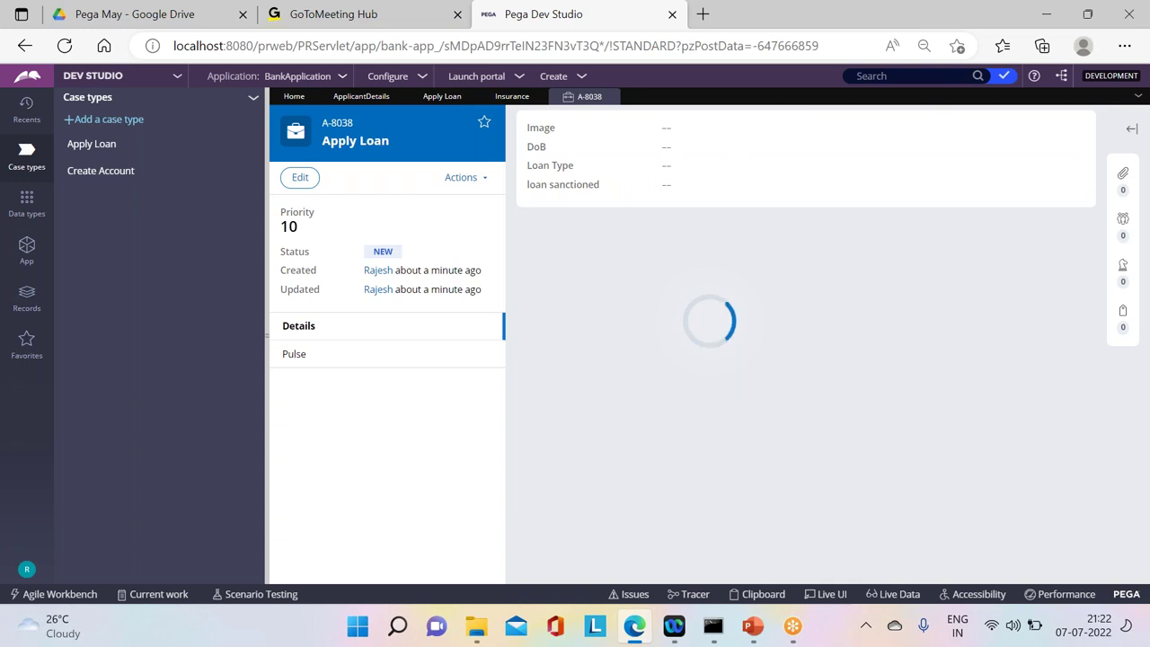
# Step: Refresh case A-8038 and submit the VerifyDocs assignment
pyautogui.click(474, 178)
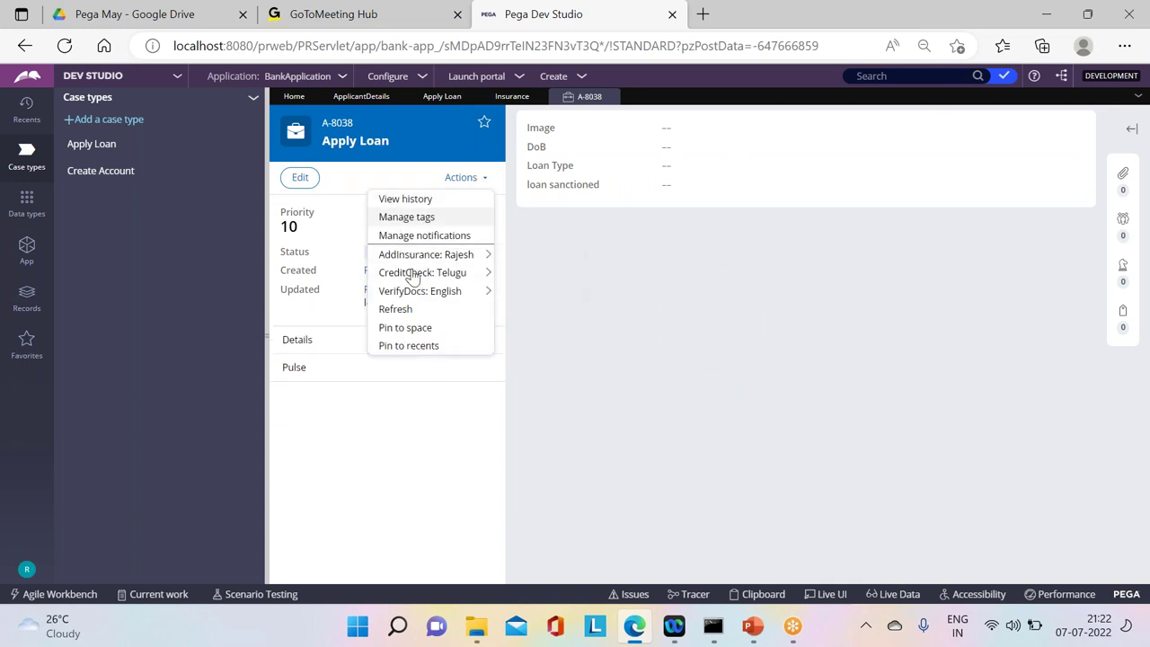
pyautogui.click(410, 314)
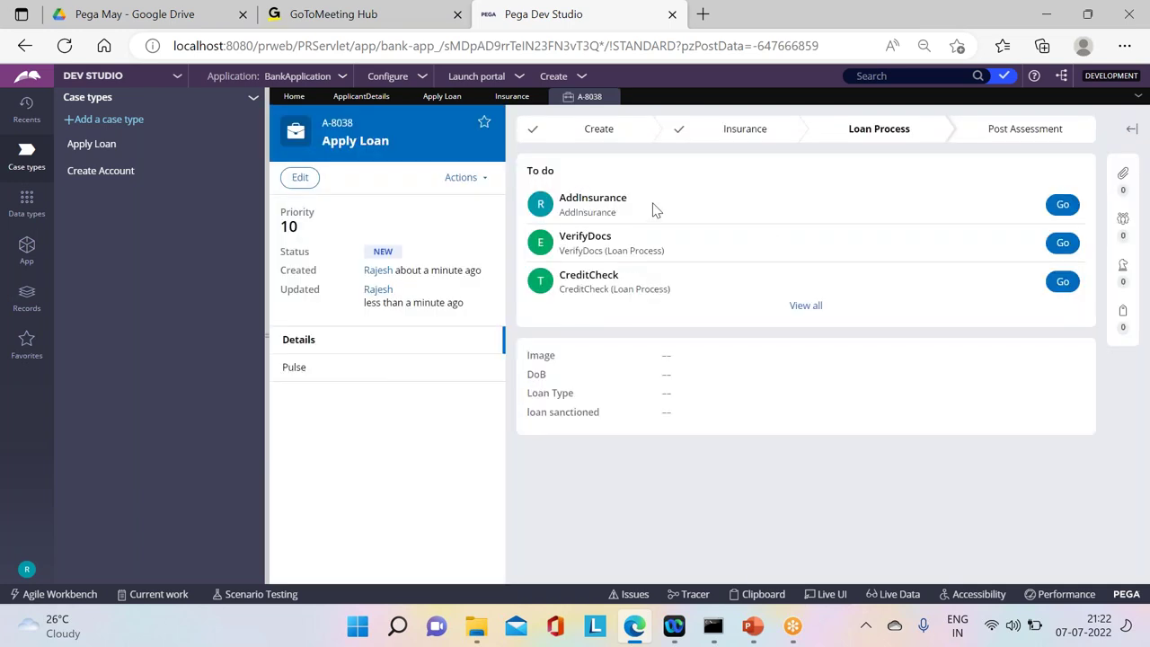
pyautogui.moveTo(662, 208); pyautogui.dragTo(523, 188)
pyautogui.click(737, 257)
pyautogui.click(1060, 245)
pyautogui.click(1044, 239)
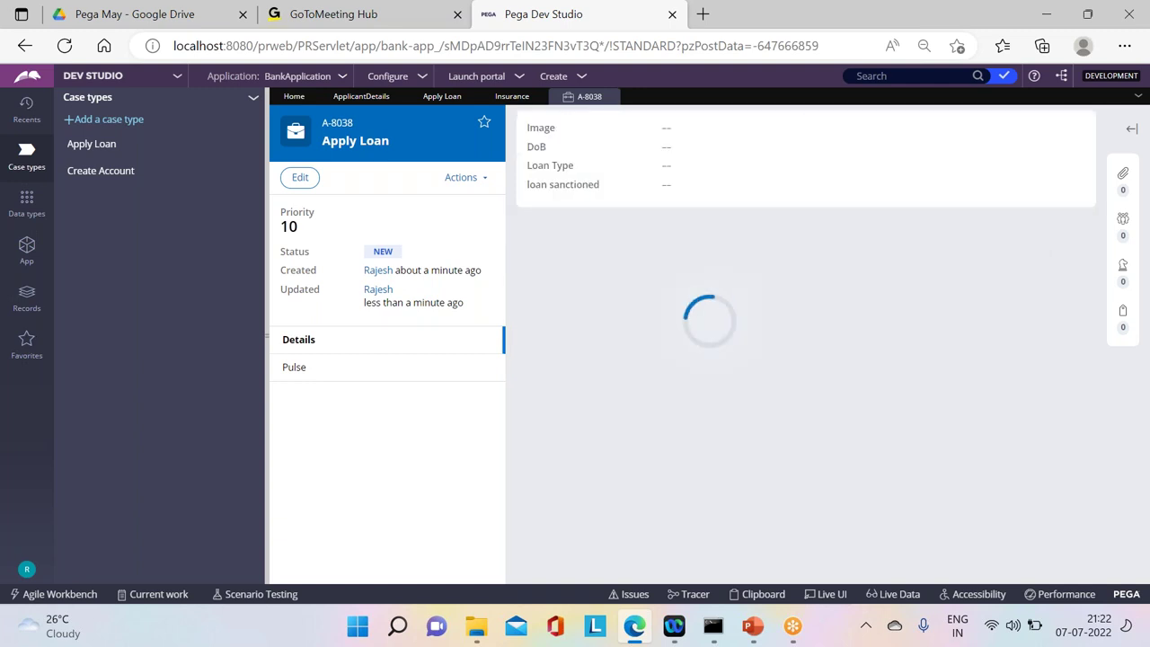
# Step: Refresh the case and approve the loan in the Get Approval assignment
pyautogui.click(458, 177)
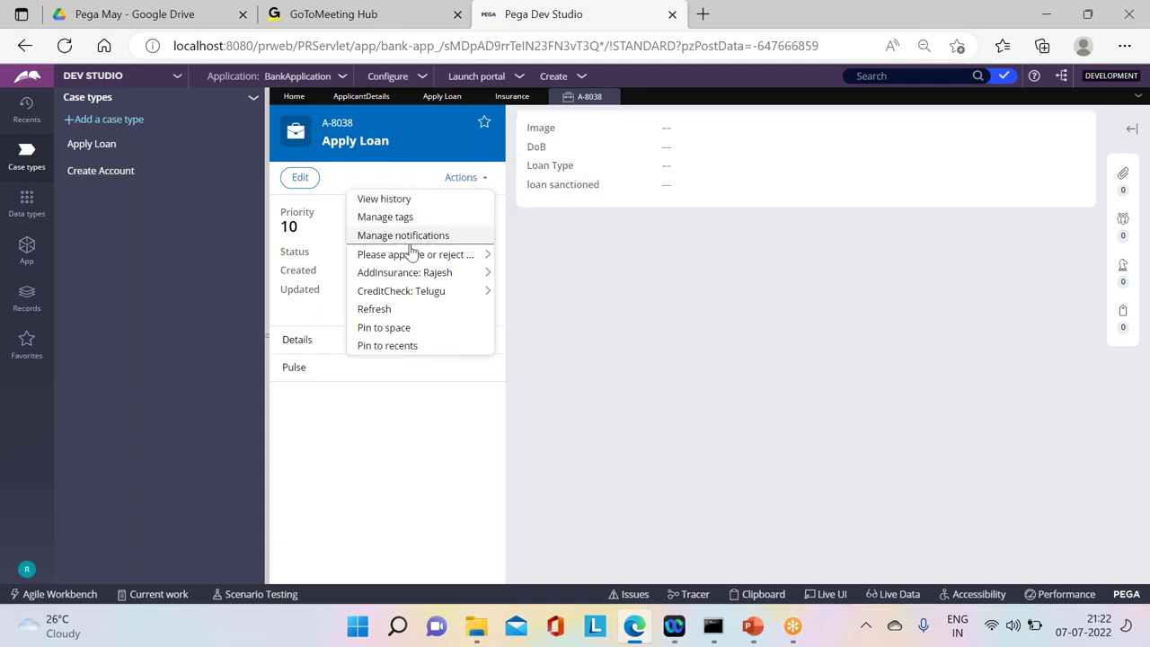
pyautogui.click(373, 308)
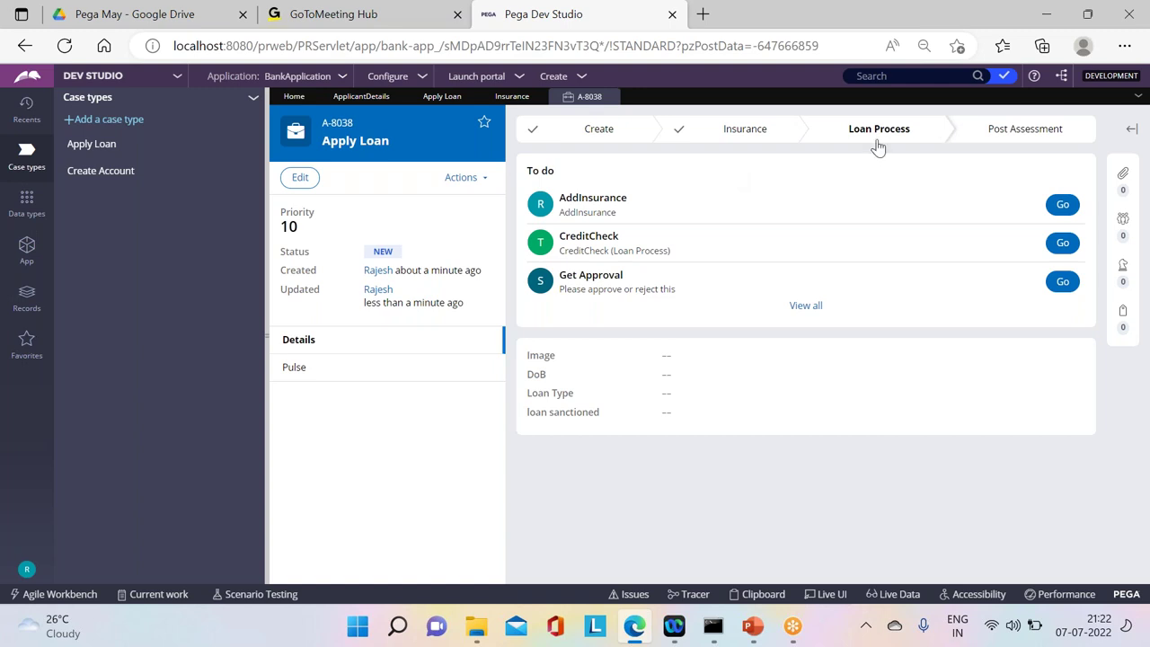
pyautogui.click(1062, 281)
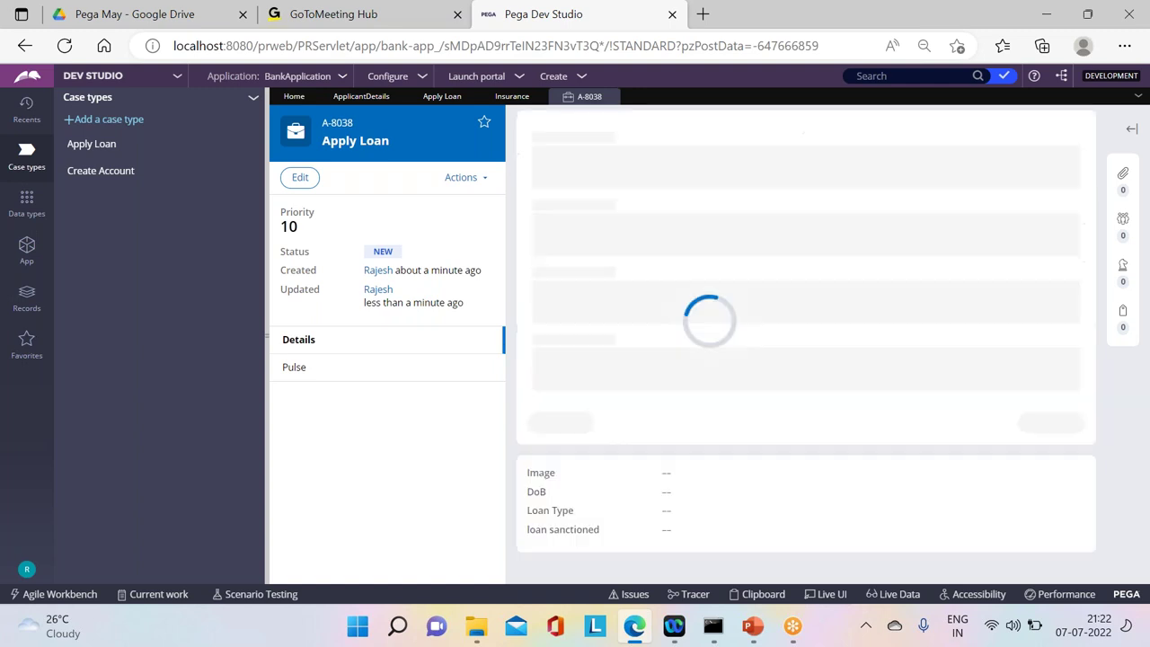
pyautogui.click(1056, 299)
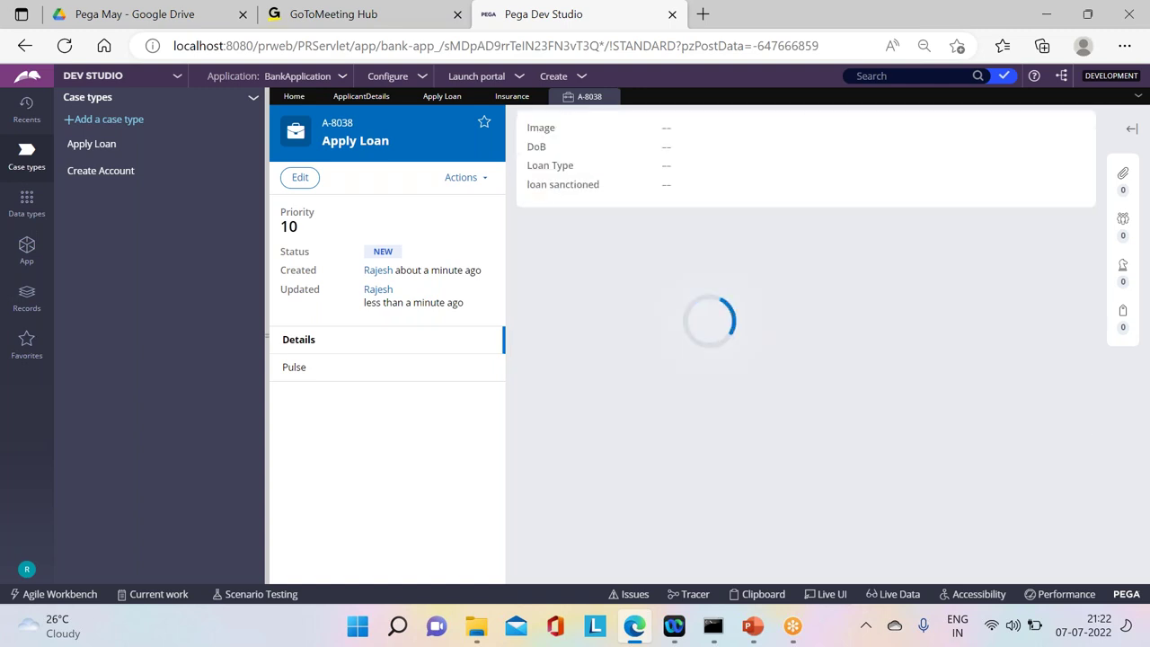
# Step: Refresh again, then submit the CreditCheck form and the Post Assessment confirmation
pyautogui.click(467, 184)
pyautogui.moveTo(422, 254)
pyautogui.click(539, 254)
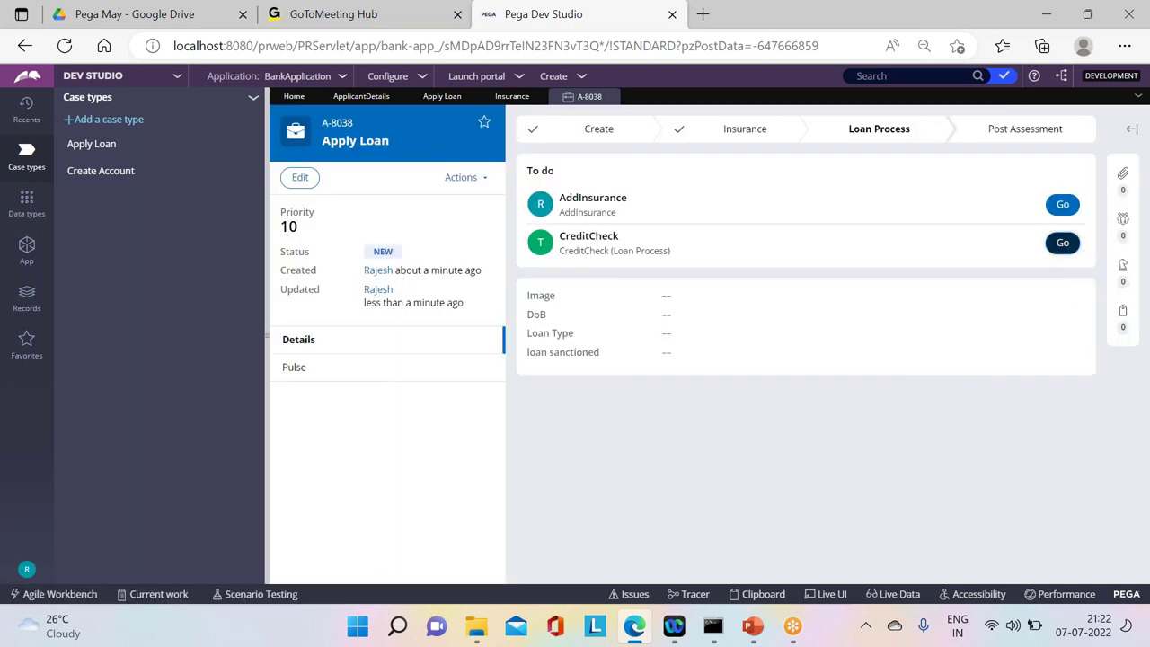
pyautogui.click(1063, 242)
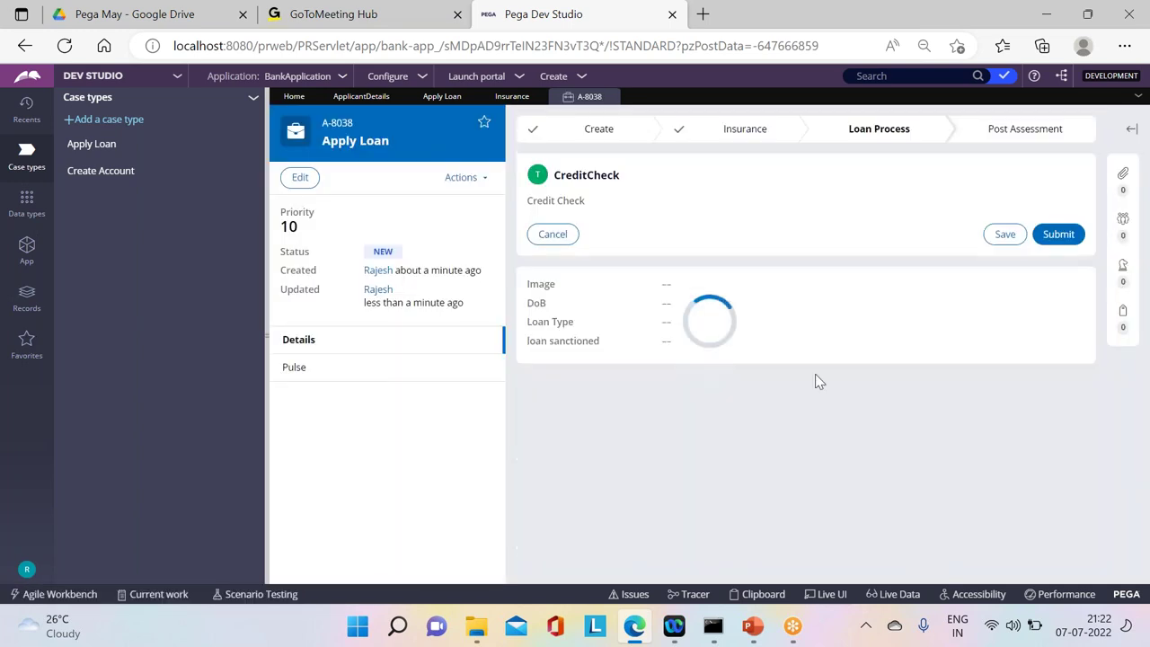
pyautogui.click(1055, 235)
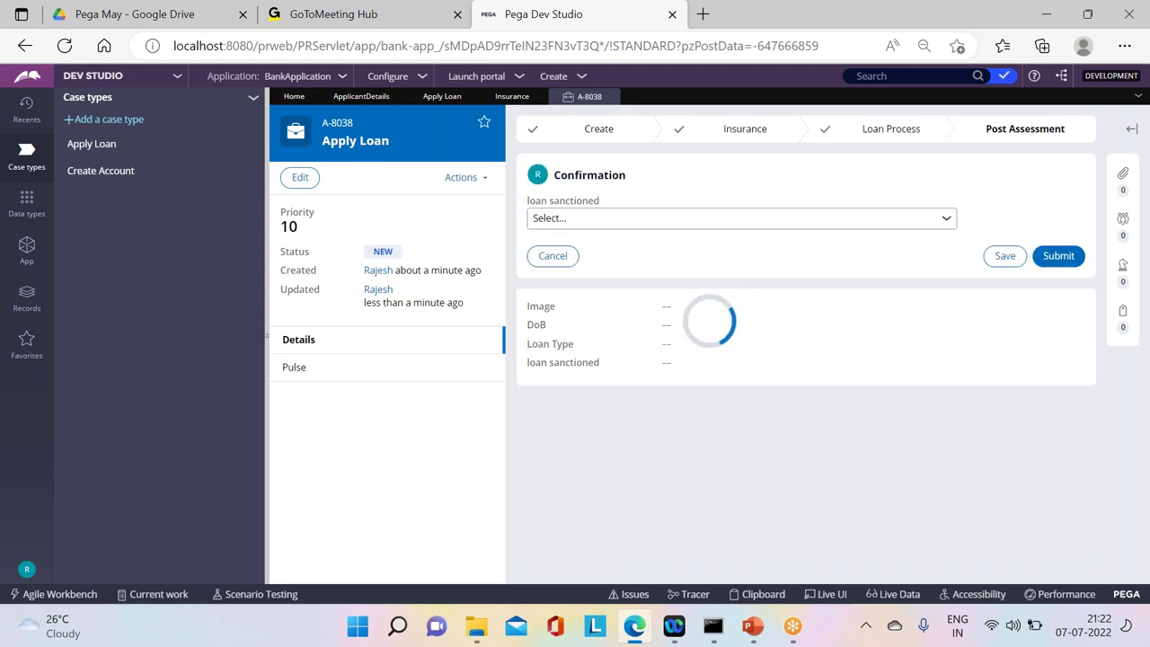
pyautogui.click(1058, 257)
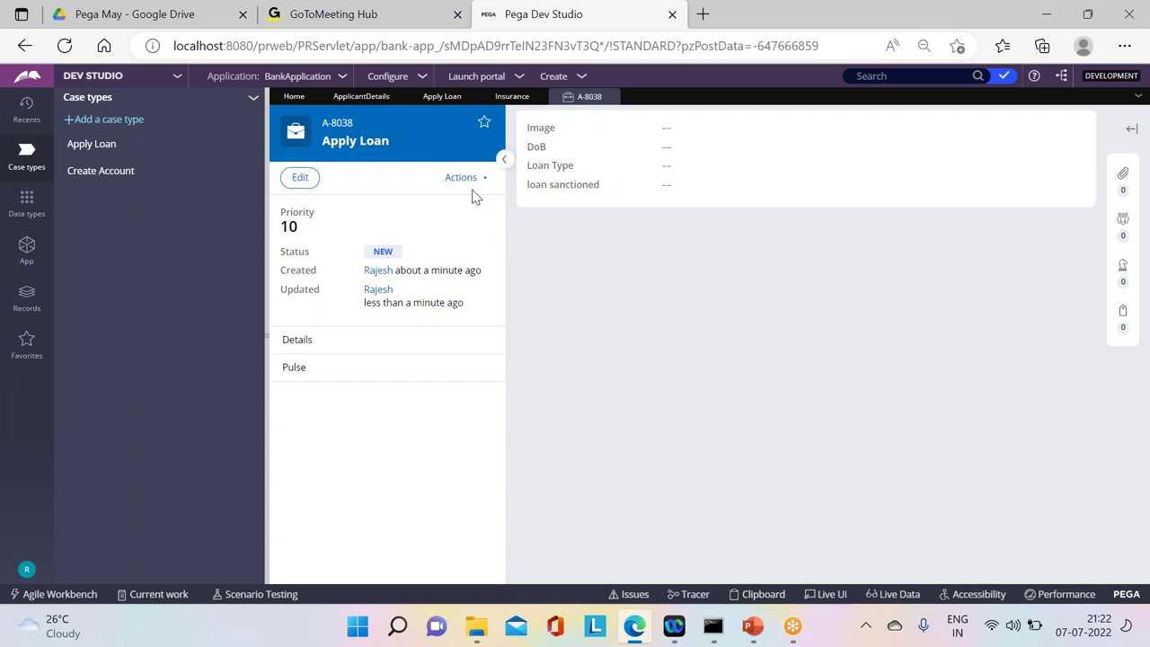
pyautogui.click(477, 186)
pyautogui.click(407, 255)
# Step: Close case A-8038, list the ApplyLoan instances in the App explorer, and reopen A-8038
pyautogui.click(614, 96)
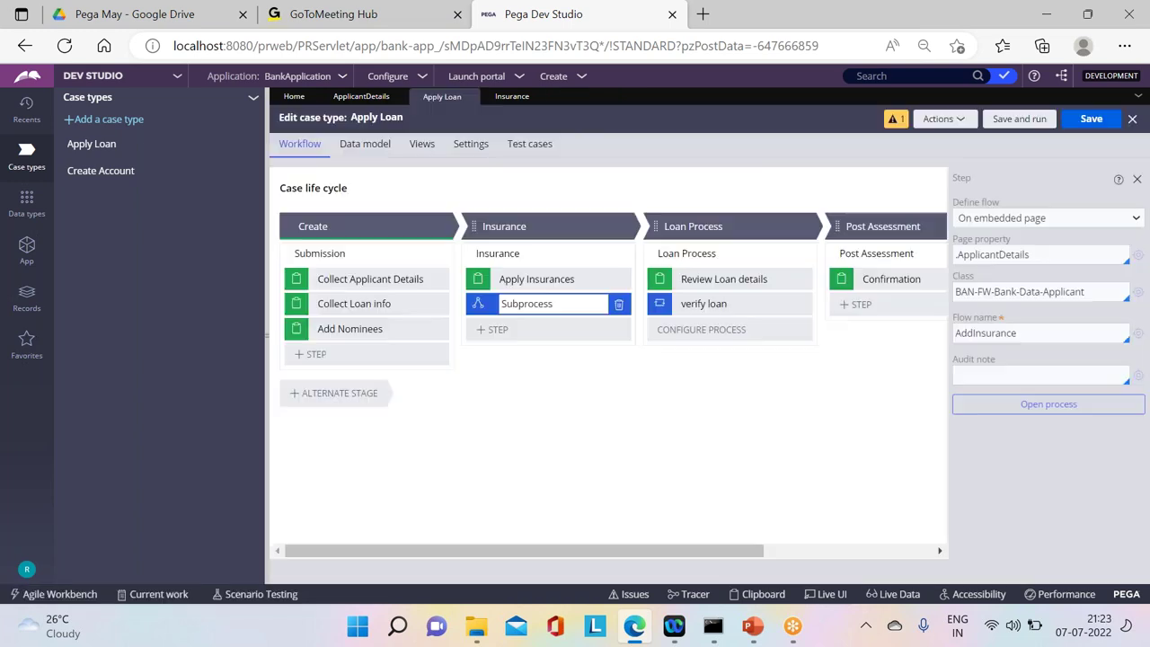
pyautogui.click(26, 248)
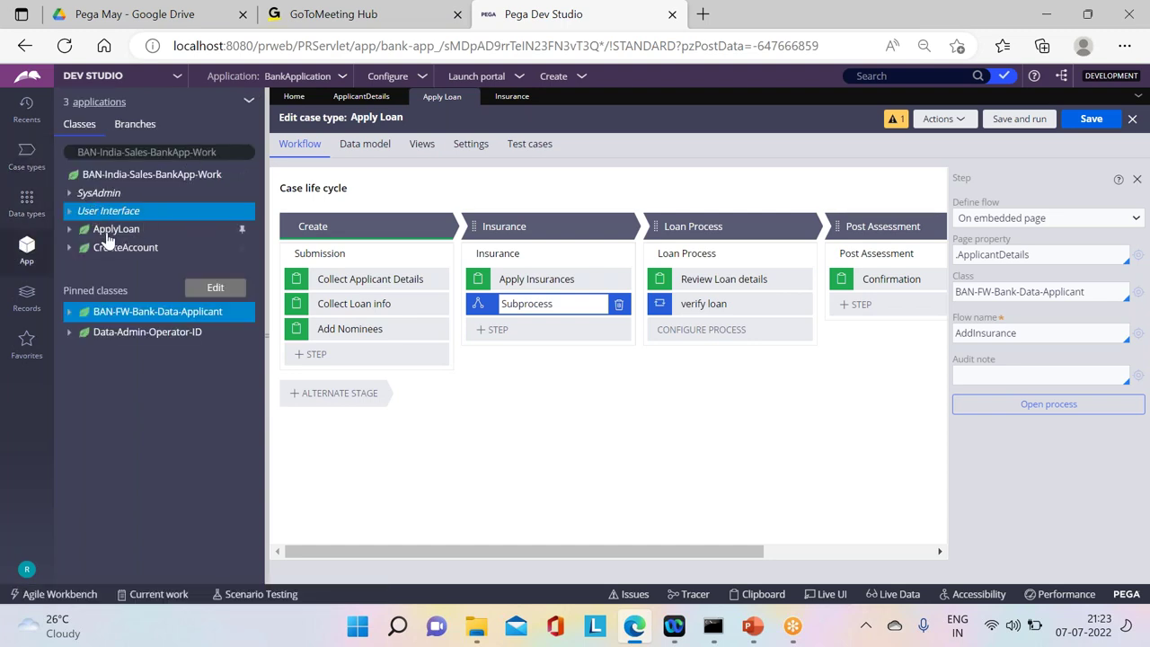
pyautogui.click(107, 232)
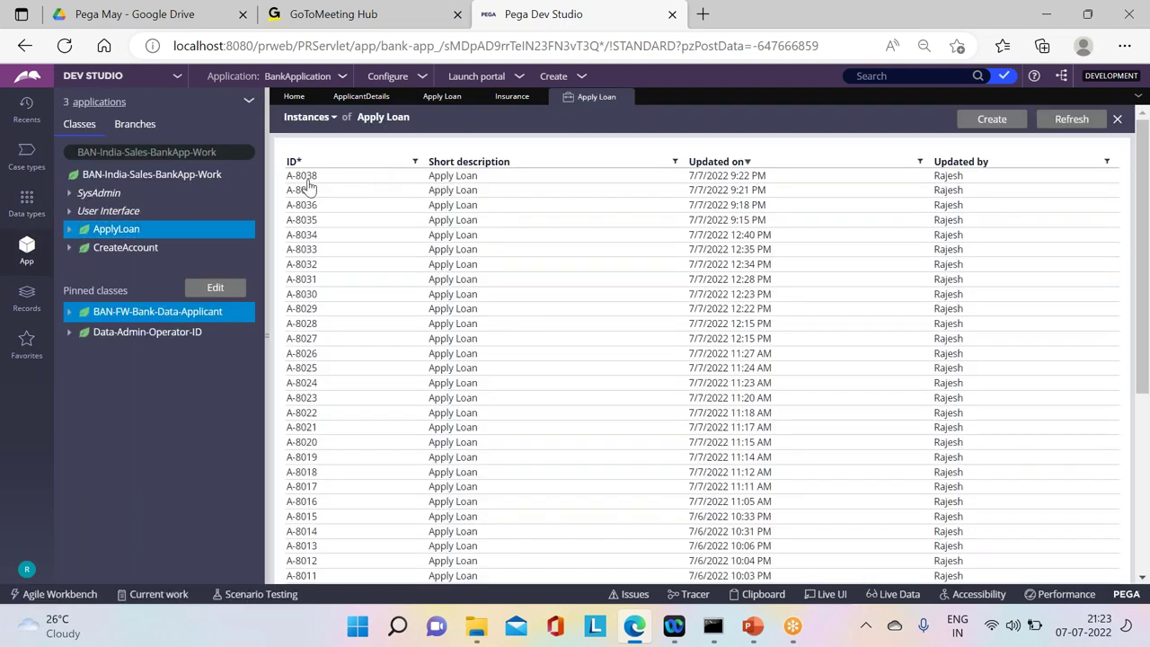
pyautogui.click(467, 176)
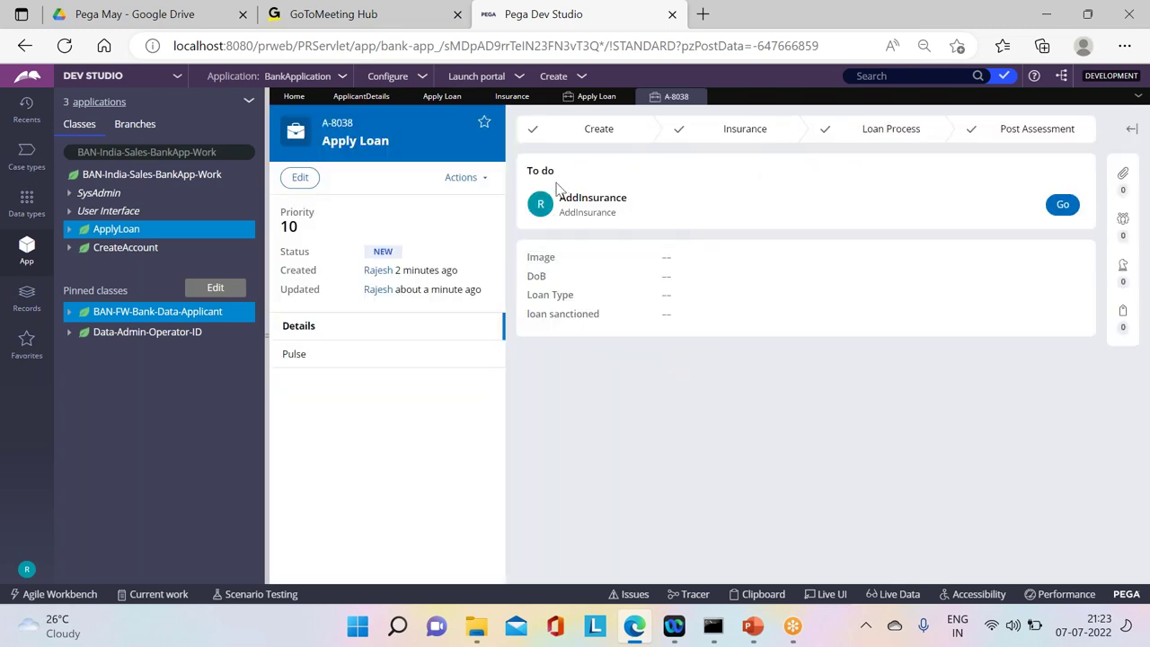
# Step: Check the stage step overview showing completed steps in each stage of A-8038
pyautogui.click(776, 140)
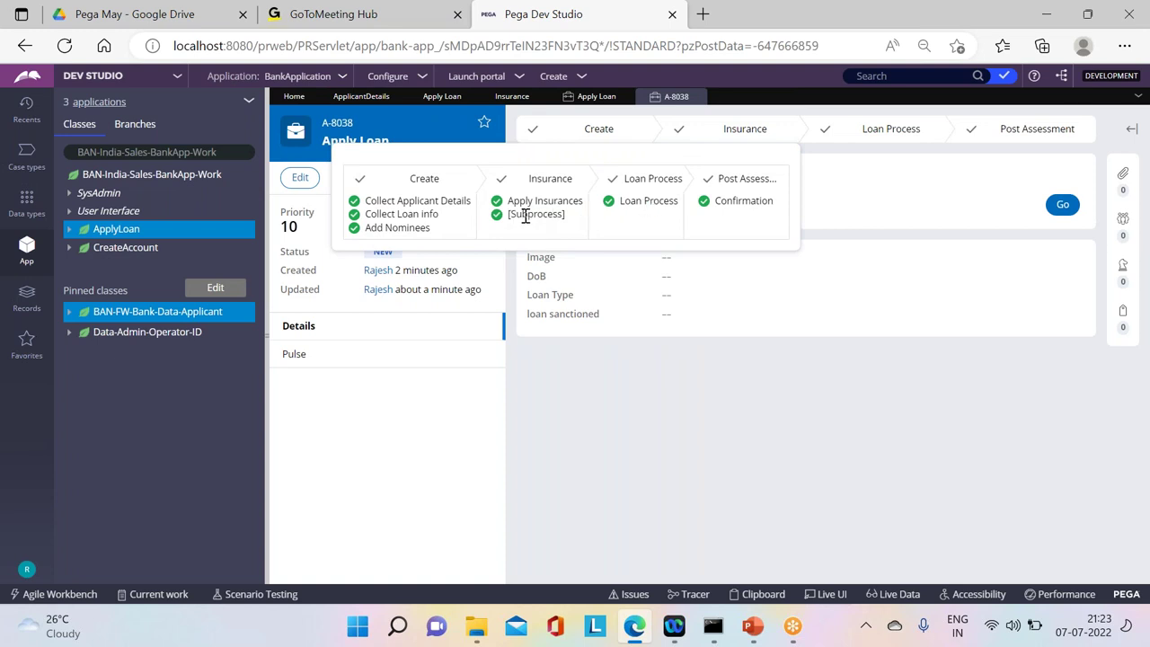
pyautogui.click(898, 196)
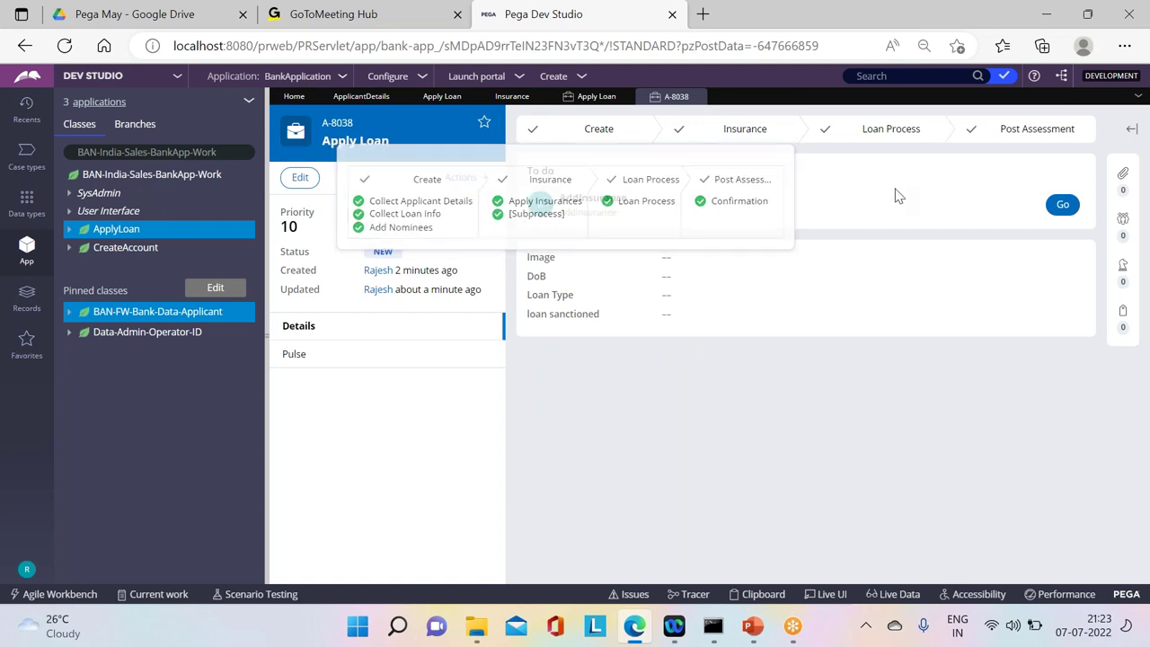
pyautogui.click(991, 142)
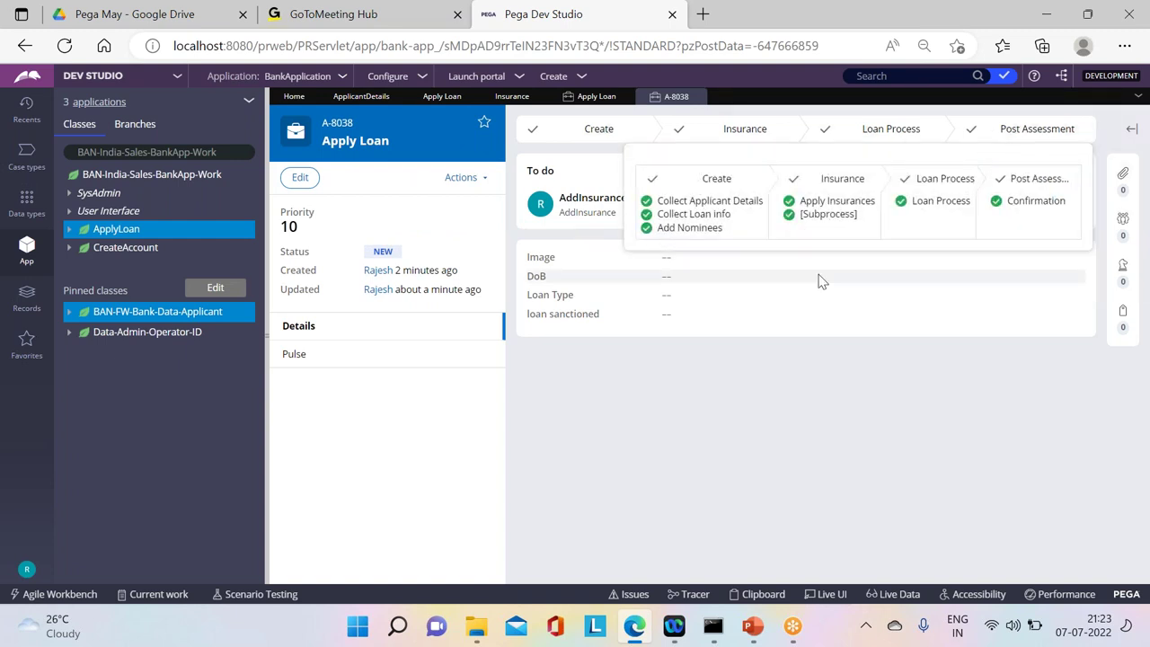
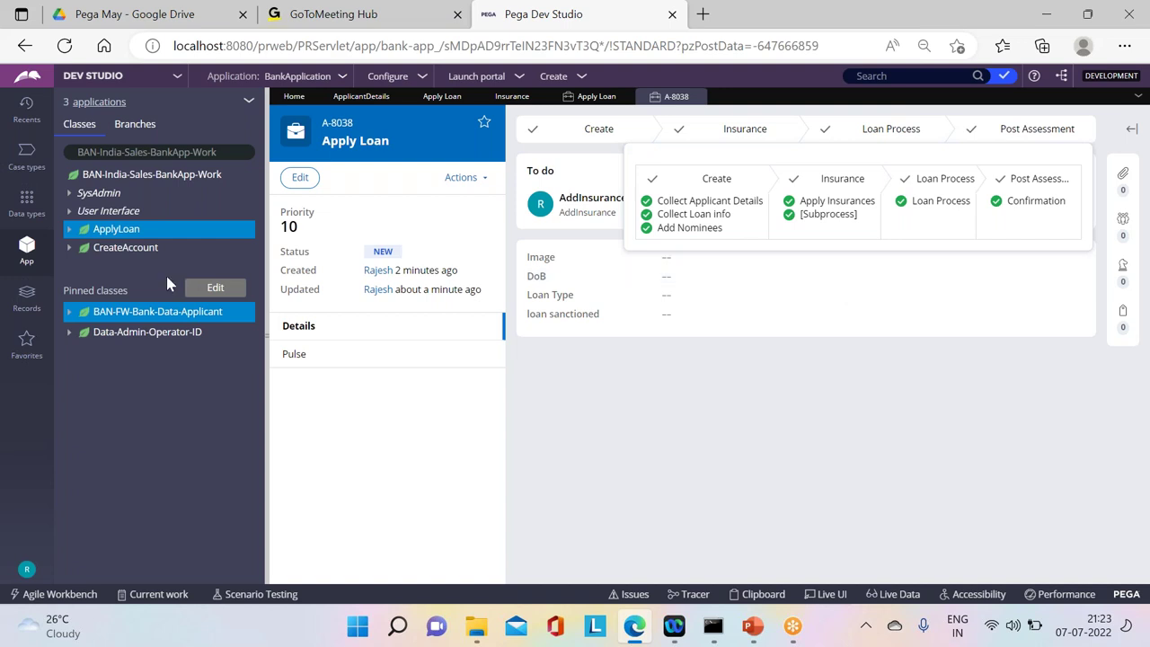
# Step: Close the finished test case A-8038
pyautogui.click(25, 152)
pyautogui.click(87, 173)
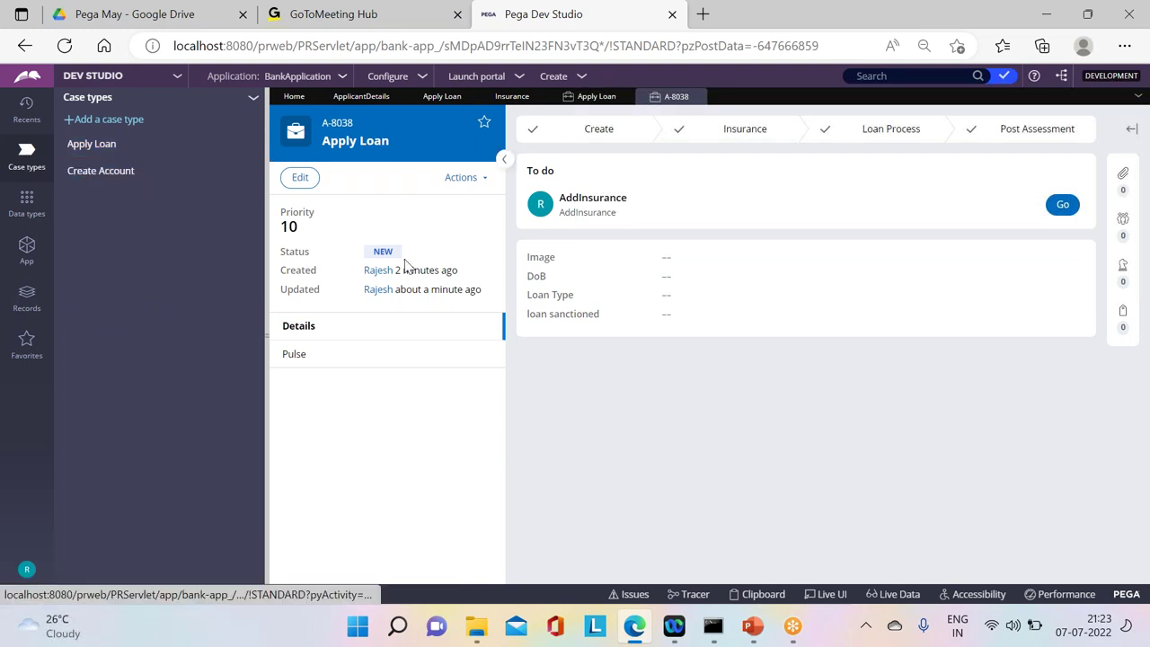
pyautogui.moveTo(695, 105)
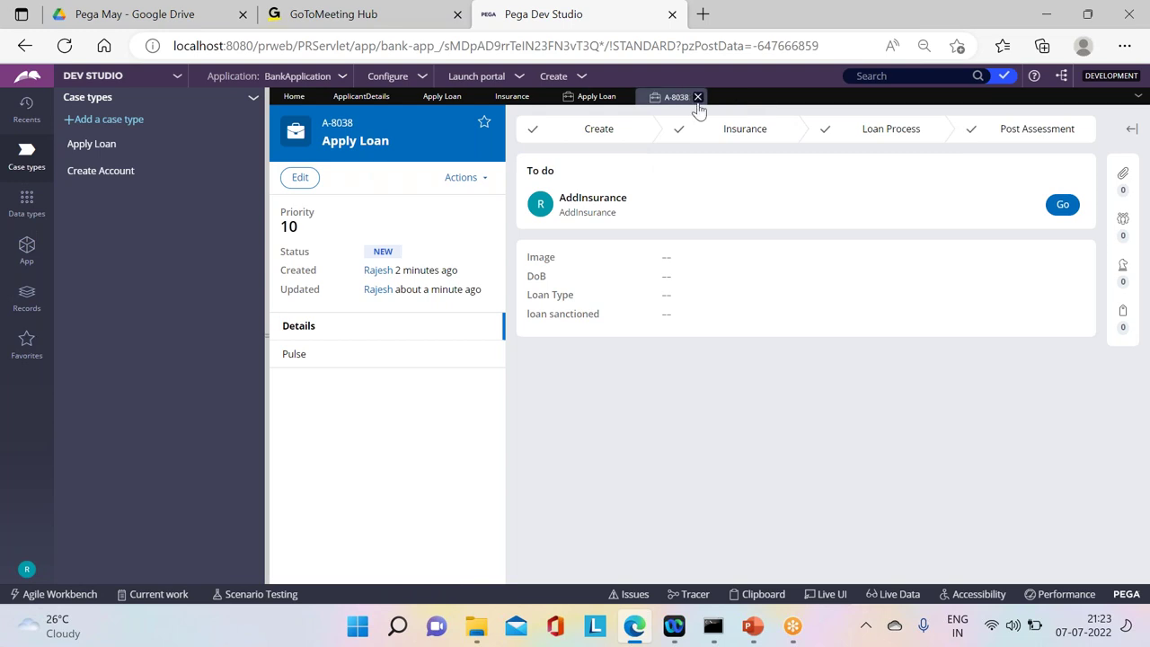
pyautogui.click(698, 97)
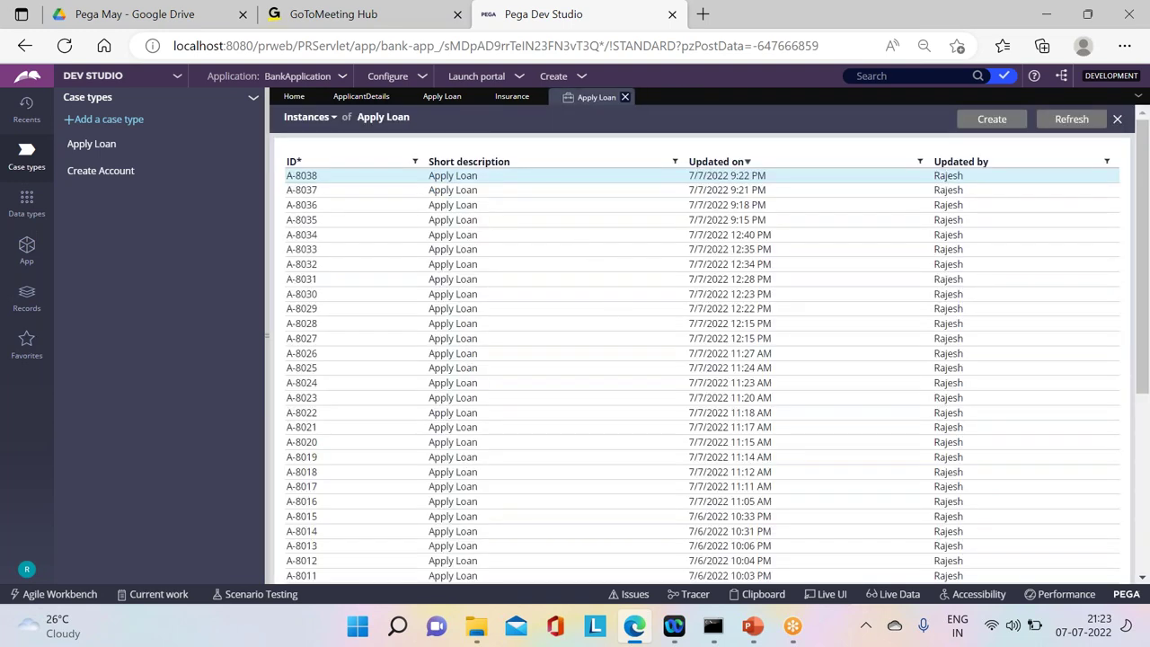
# Step: Open the Apply Loan Insurance flow diagram and select its subprocess shape
pyautogui.click(440, 97)
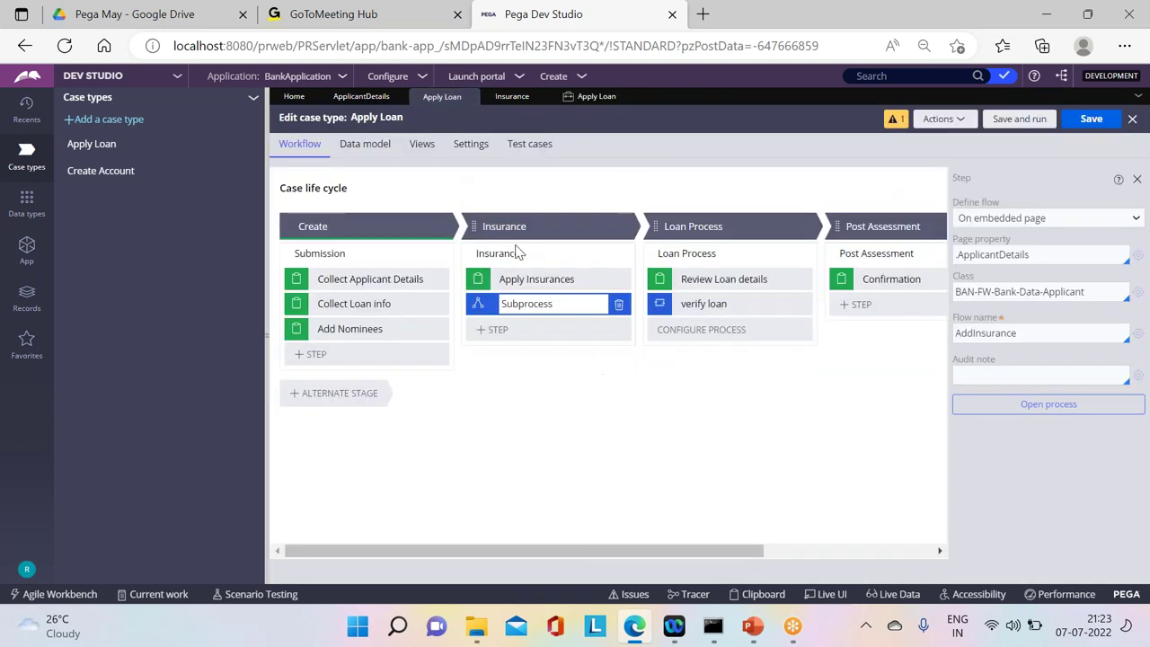
pyautogui.click(582, 252)
pyautogui.click(989, 269)
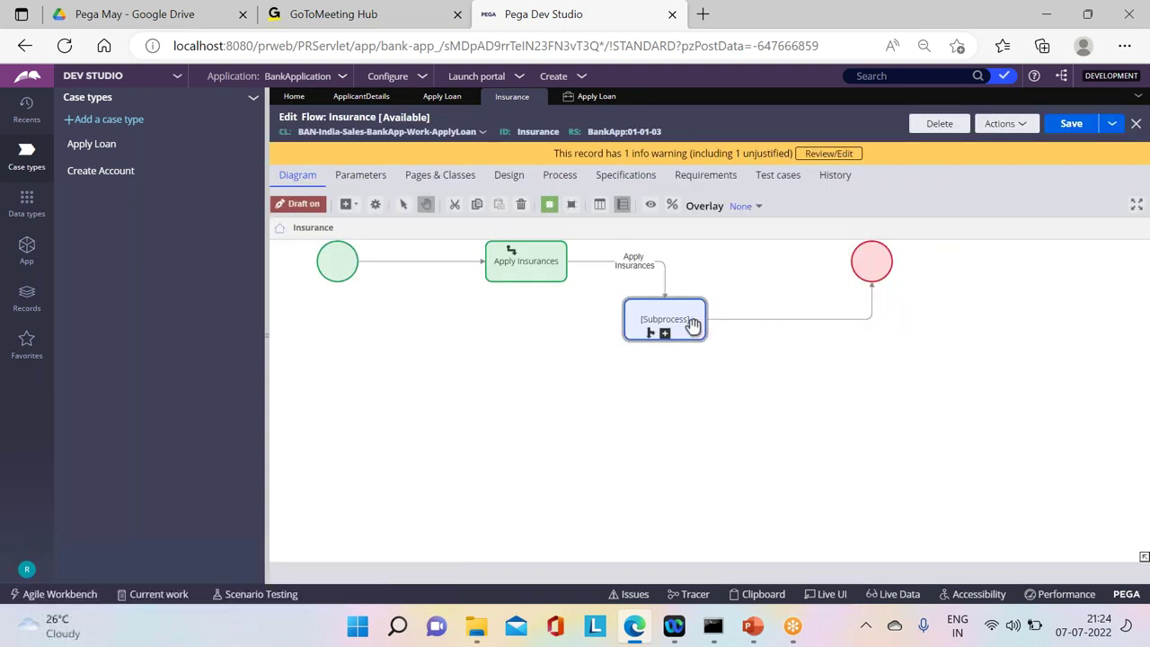
pyautogui.click(665, 325)
# Step: Set the subprocess to run on a specific work item and clear the .NomineeDetails page name
pyautogui.doubleClick(664, 326)
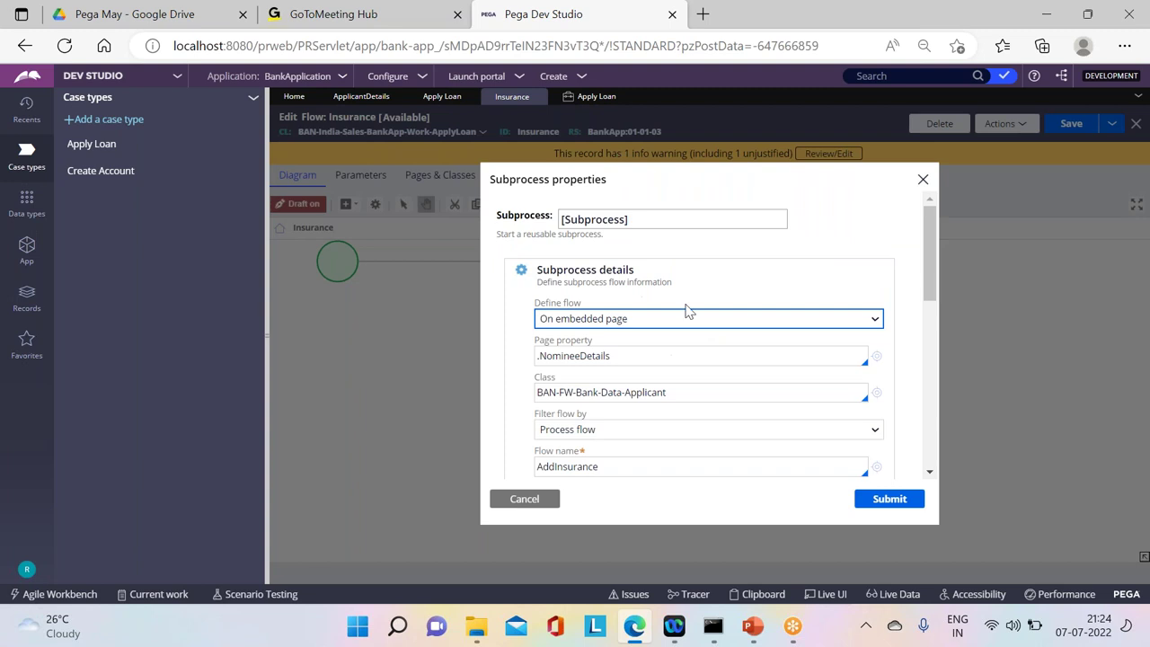
pyautogui.click(727, 320)
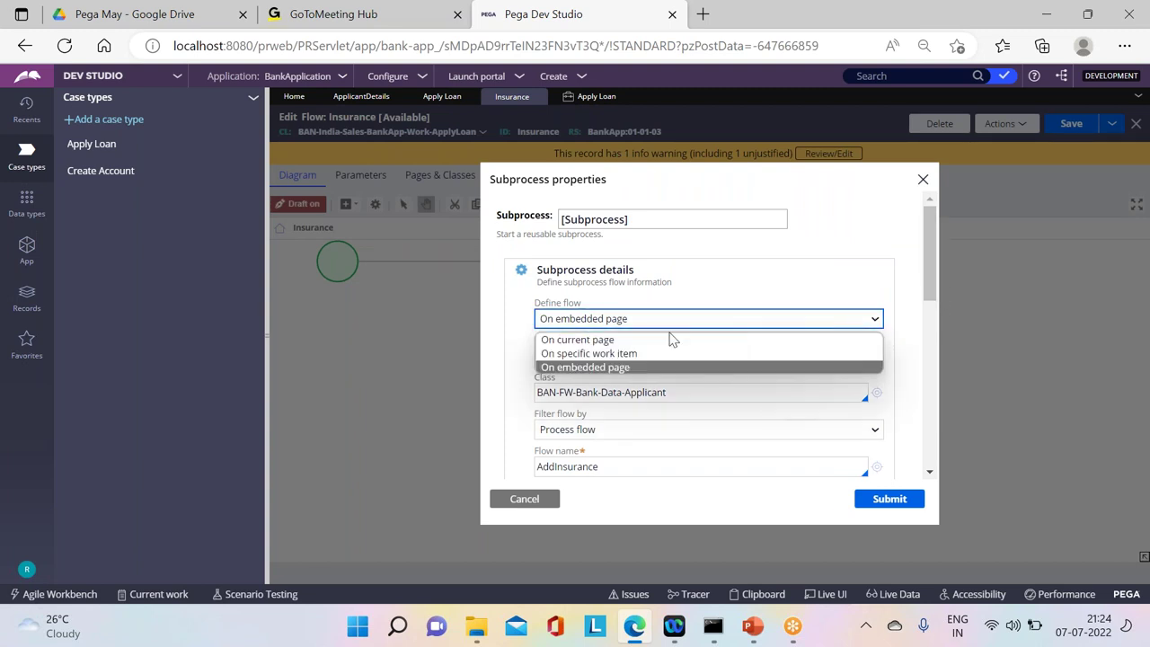
pyautogui.click(620, 353)
pyautogui.click(575, 358)
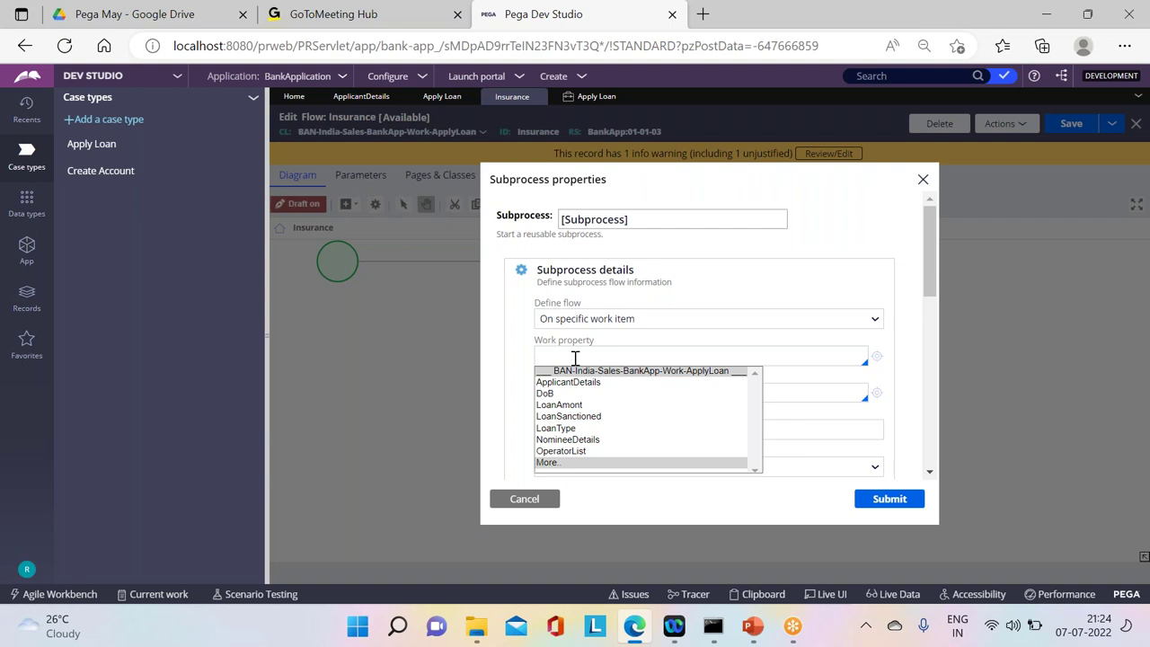
pyautogui.press('Down')
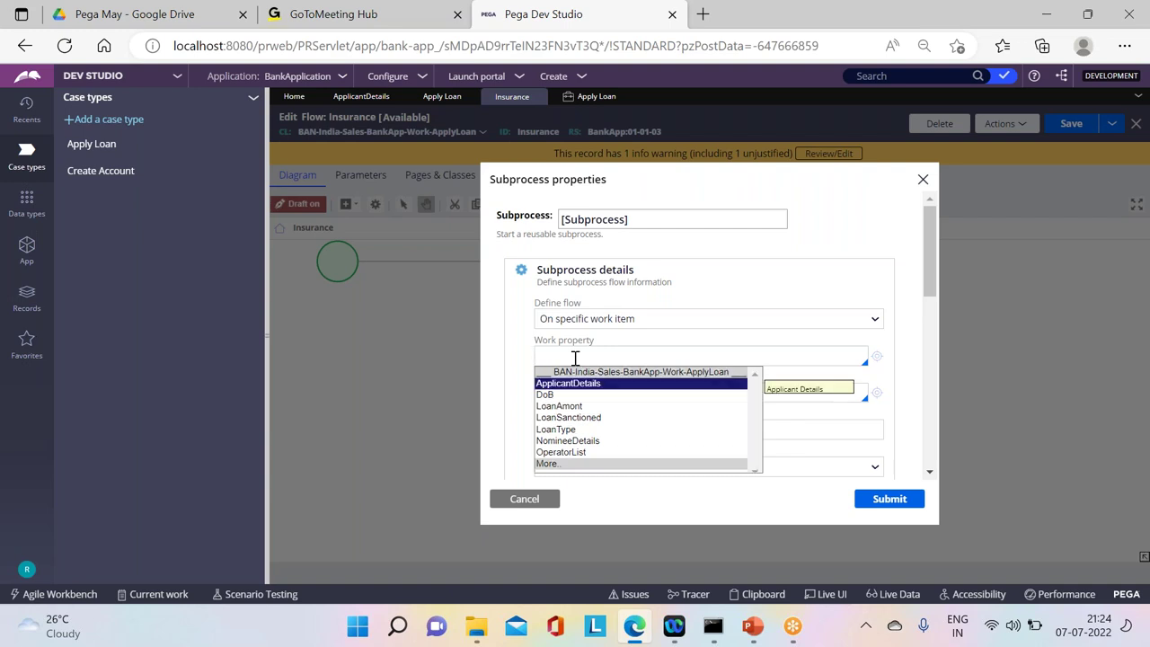
pyautogui.click(782, 318)
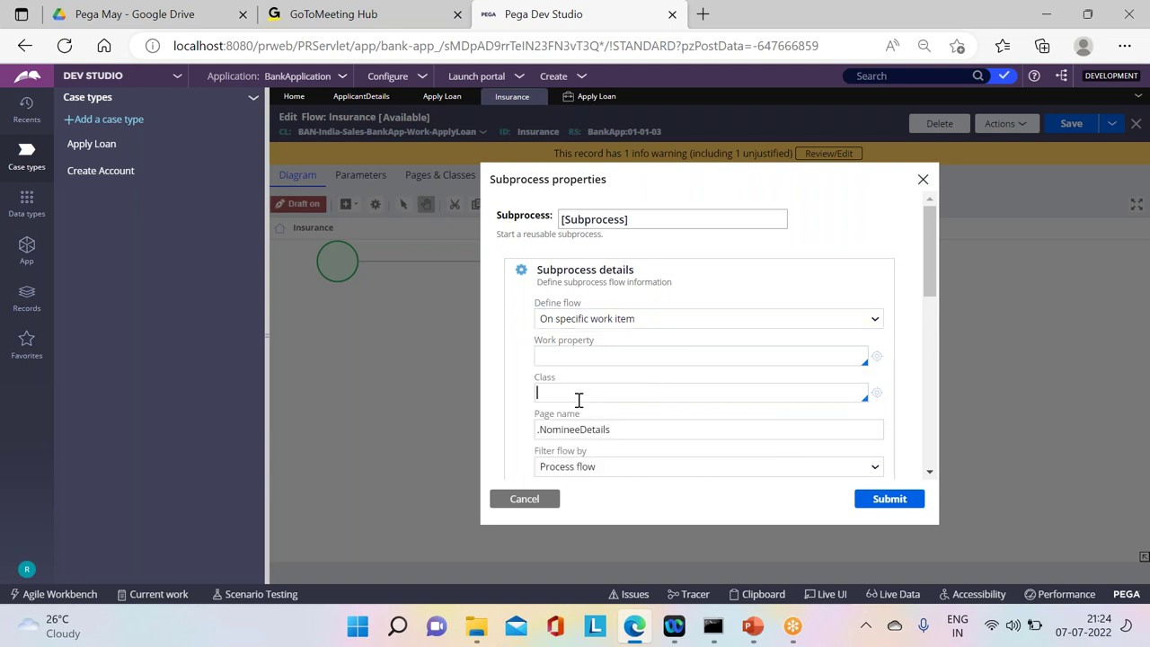
pyautogui.click(644, 415)
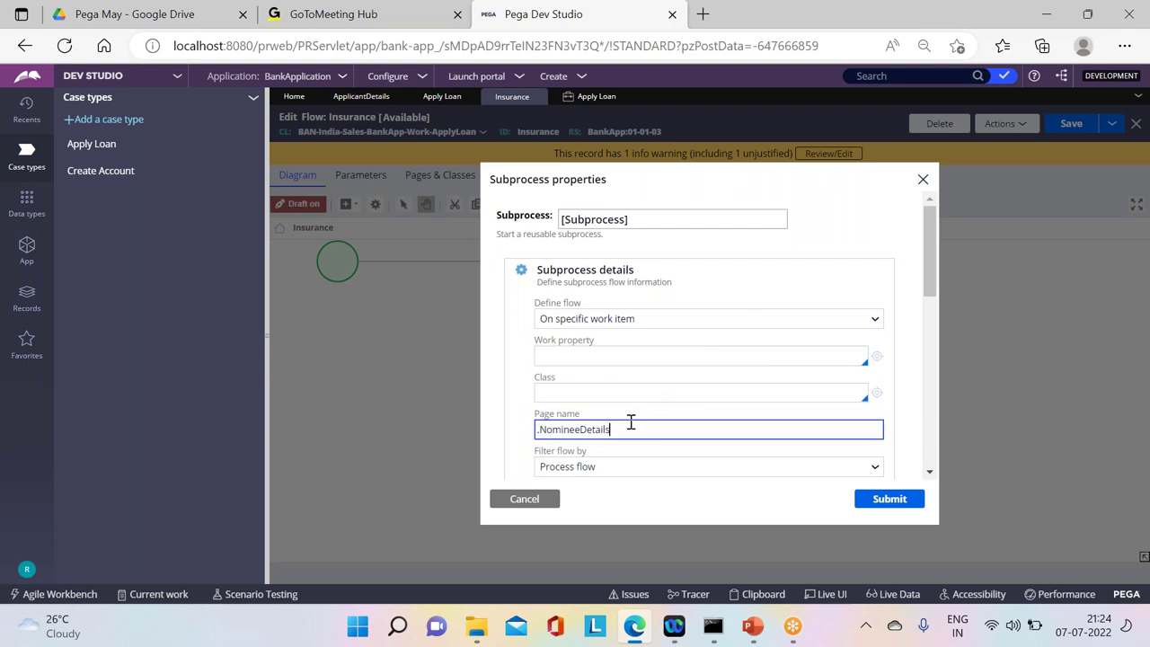
pyautogui.press('BackSpace')
pyautogui.press('BackSpace')
pyautogui.press('BackSpace')
pyautogui.press('BackSpace')
pyautogui.press('BackSpace')
pyautogui.press('BackSpace')
pyautogui.press('BackSpace')
pyautogui.press('BackSpace')
pyautogui.press('BackSpace')
pyautogui.press('BackSpace')
pyautogui.press('BackSpace')
pyautogui.press('BackSpace')
pyautogui.press('BackSpace')
pyautogui.press('BackSpace')
# Step: Set the child case class to BAN-India-Sales-BankApp-Work-CreateAccount
pyautogui.click(556, 385)
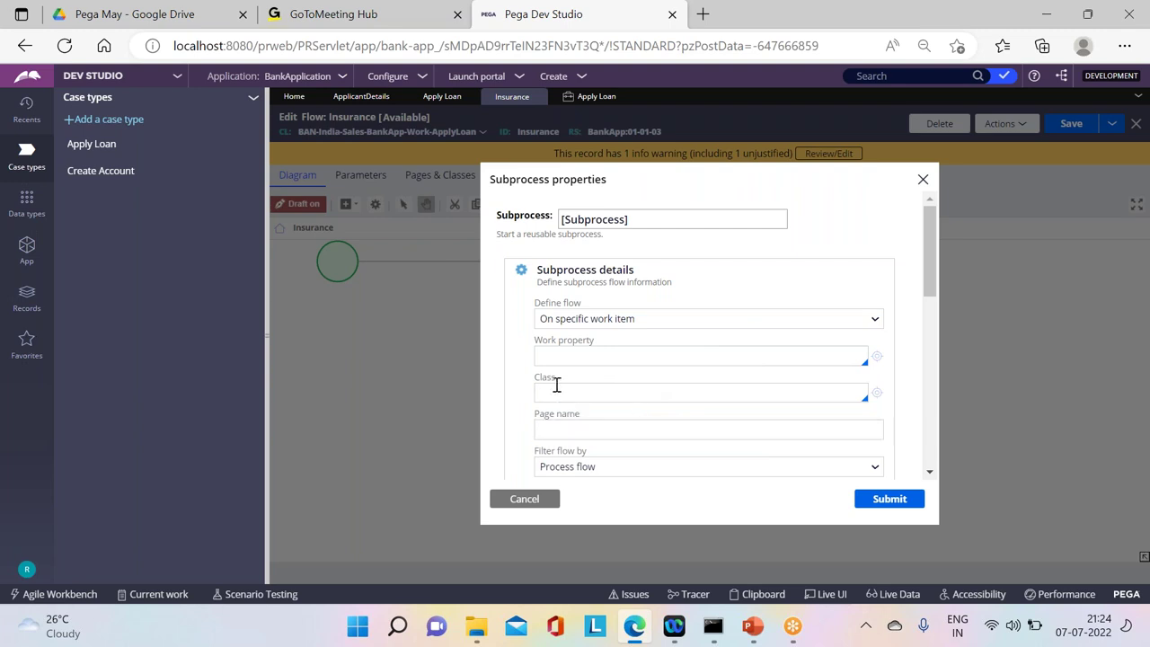
pyautogui.press('capslock')
pyautogui.write('BAN')
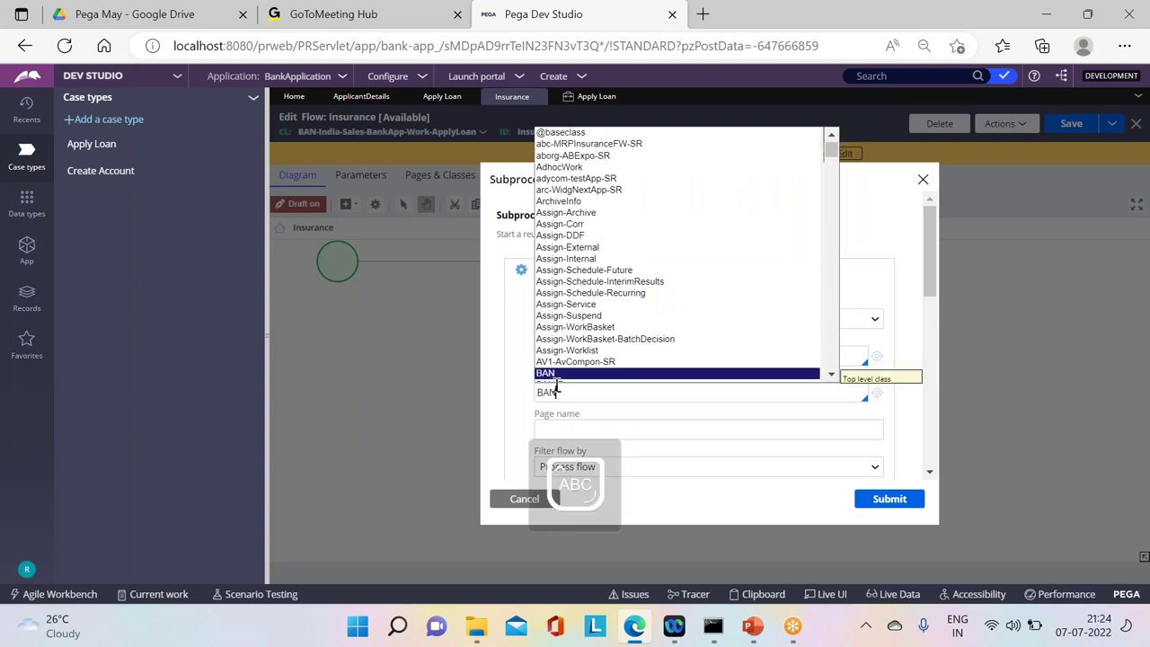
pyautogui.press('Down')
pyautogui.press('Down')
pyautogui.press('Down')
pyautogui.press('Down')
pyautogui.press('Down')
pyautogui.press('Down')
pyautogui.press('Down')
pyautogui.press('Down')
pyautogui.press('Down')
pyautogui.press('Down')
pyautogui.press('Down')
pyautogui.press('Down')
pyautogui.press('Down')
pyautogui.press('Down')
pyautogui.press('Down')
pyautogui.press('Down')
pyautogui.press('Down')
pyautogui.press('Down')
pyautogui.press('Down')
pyautogui.press('Down')
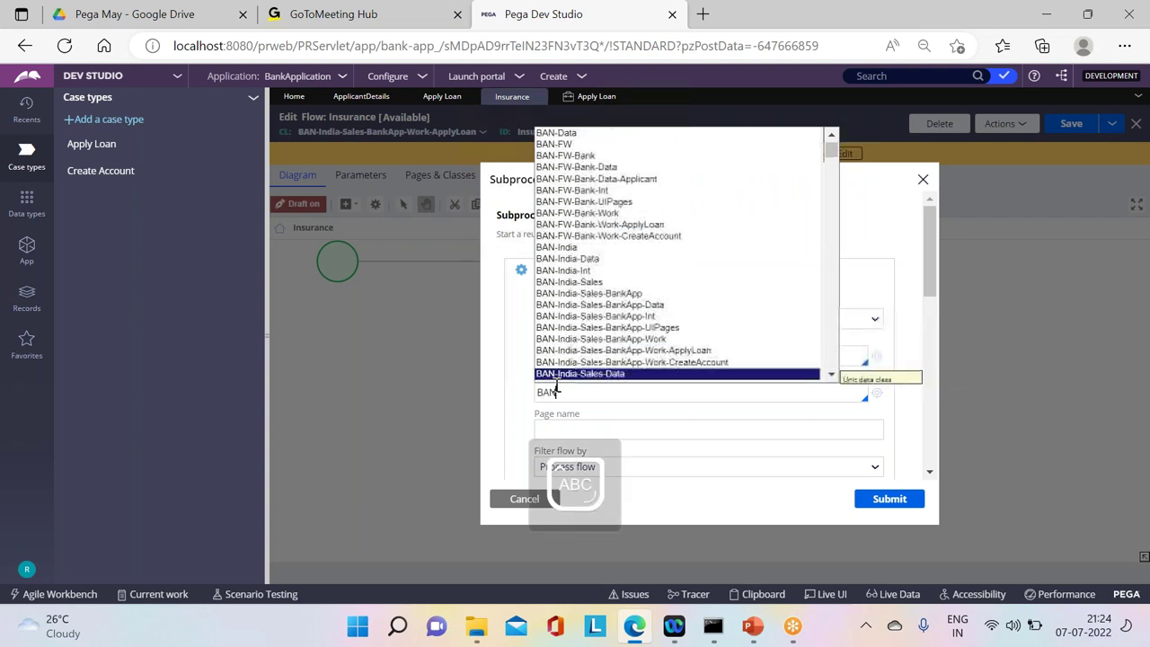
pyautogui.press('Down')
pyautogui.press('Down')
pyautogui.press('Up')
pyautogui.press('Up')
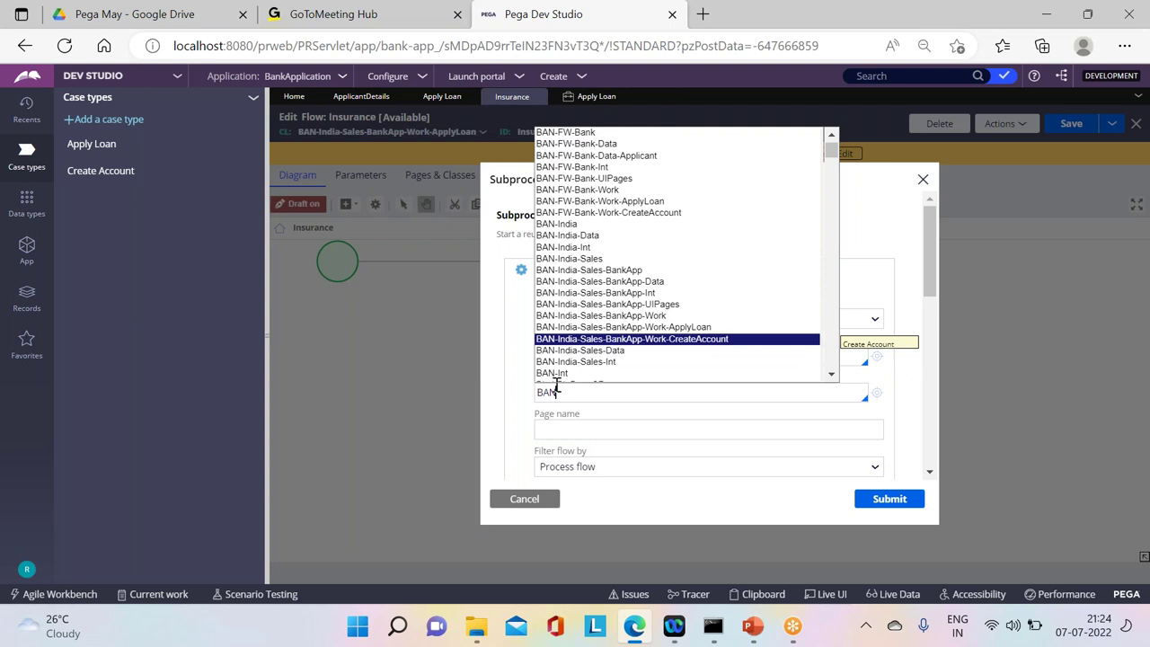
pyautogui.press('Return')
pyautogui.click(567, 429)
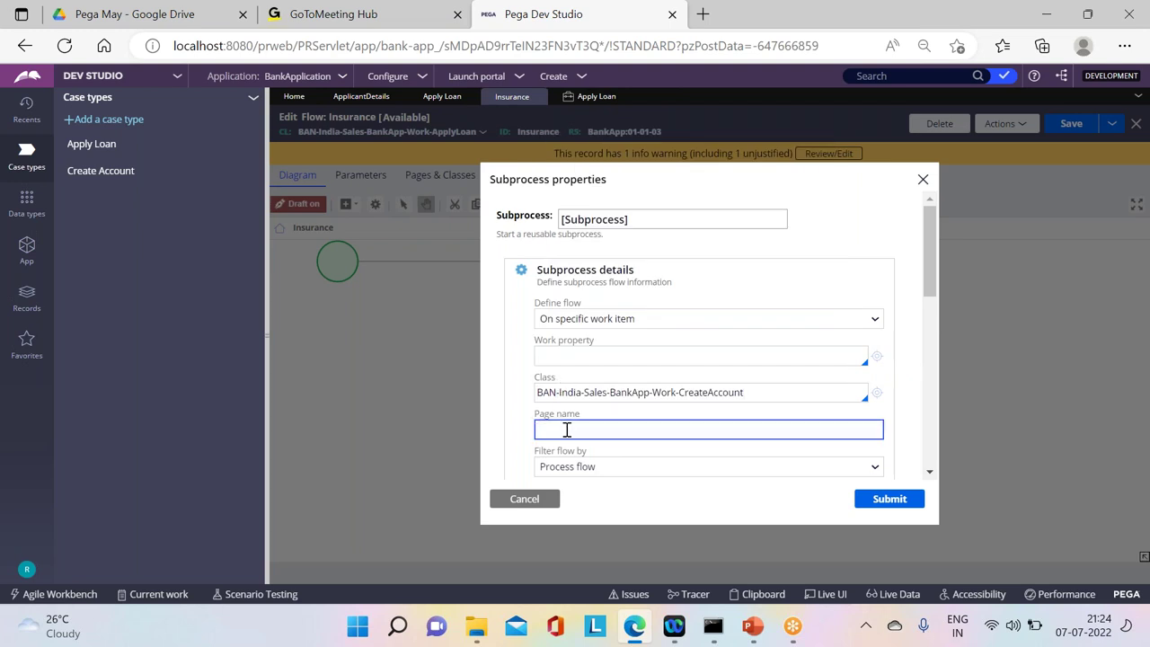
# Step: Clear the AddInsurance flow name and filter flow choices to screen flows
pyautogui.moveTo(928, 239); pyautogui.dragTo(928, 304)
pyautogui.click(651, 301)
pyautogui.press('BackSpace')
pyautogui.press('BackSpace')
pyautogui.press('BackSpace')
pyautogui.press('BackSpace')
pyautogui.press('BackSpace')
pyautogui.press('BackSpace')
pyautogui.press('BackSpace')
pyautogui.press('BackSpace')
pyautogui.press('BackSpace')
pyautogui.press('BackSpace')
pyautogui.press('BackSpace')
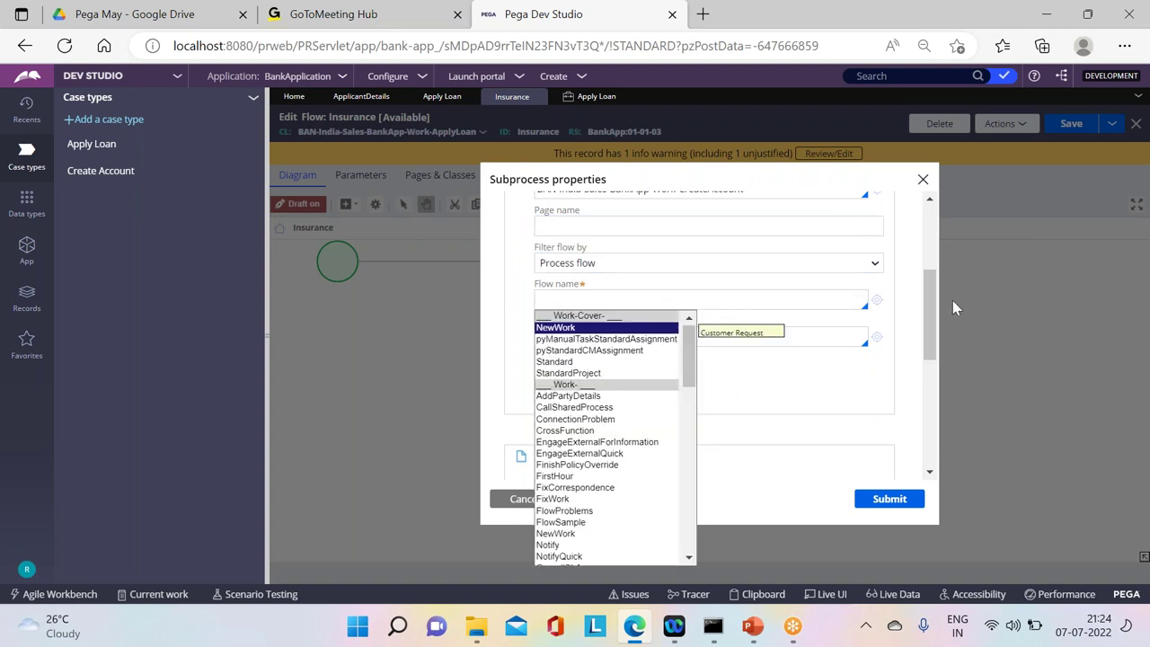
pyautogui.scroll(1, 933, 302)
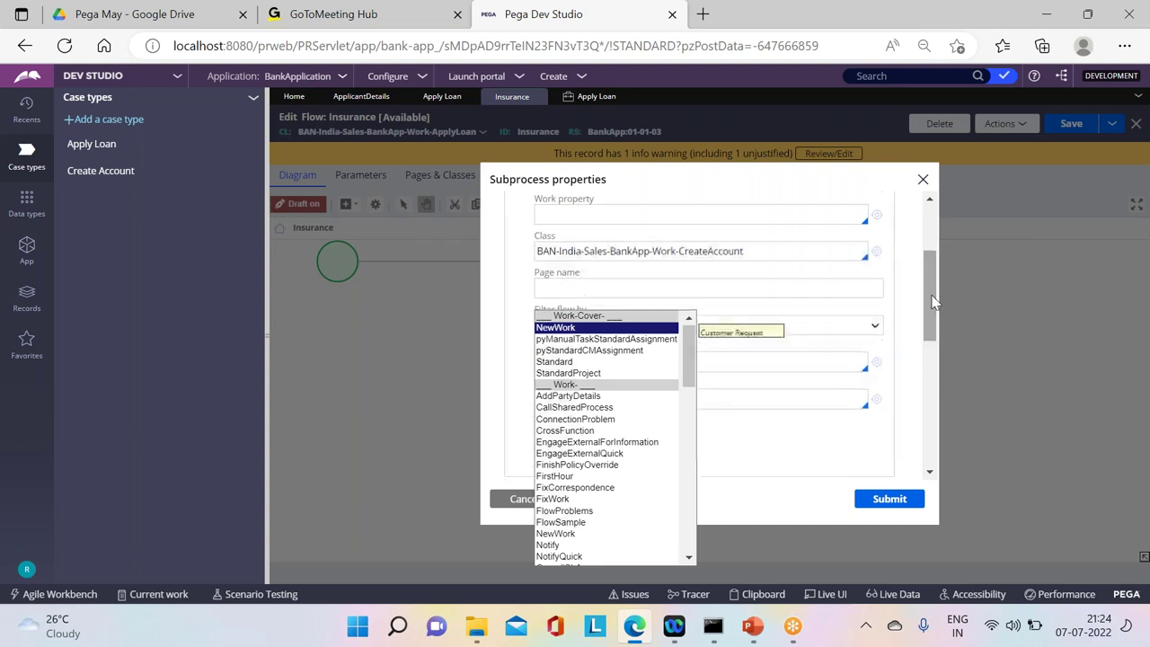
pyautogui.click(852, 327)
pyautogui.click(852, 327)
pyautogui.click(607, 361)
pyautogui.click(567, 356)
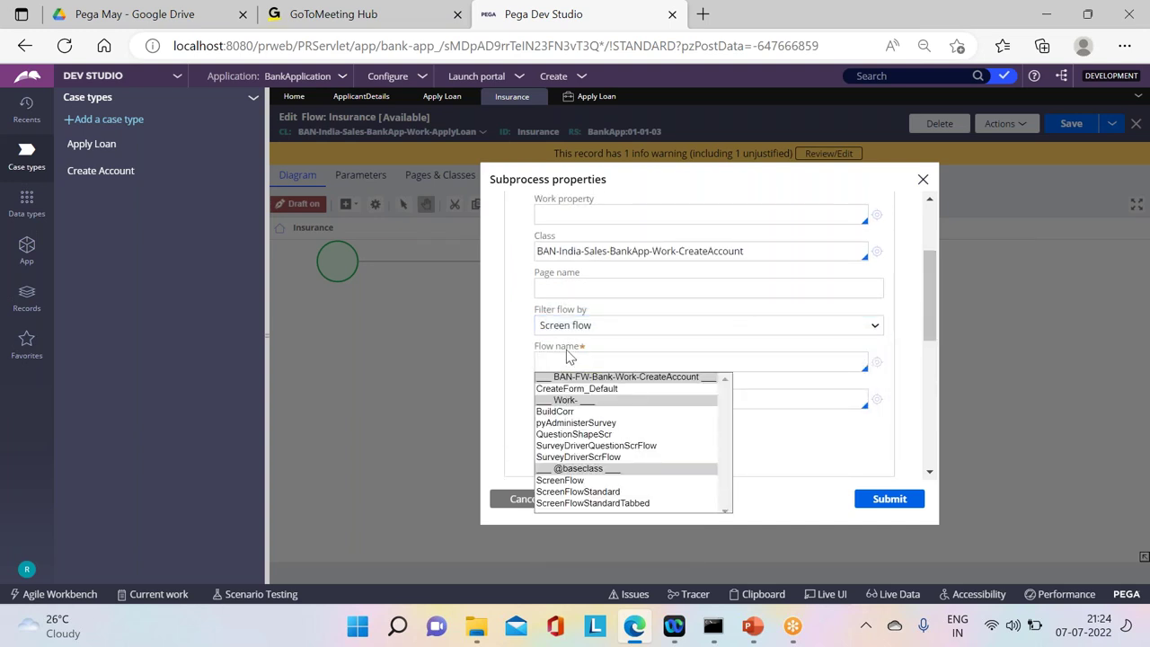
pyautogui.press('Down')
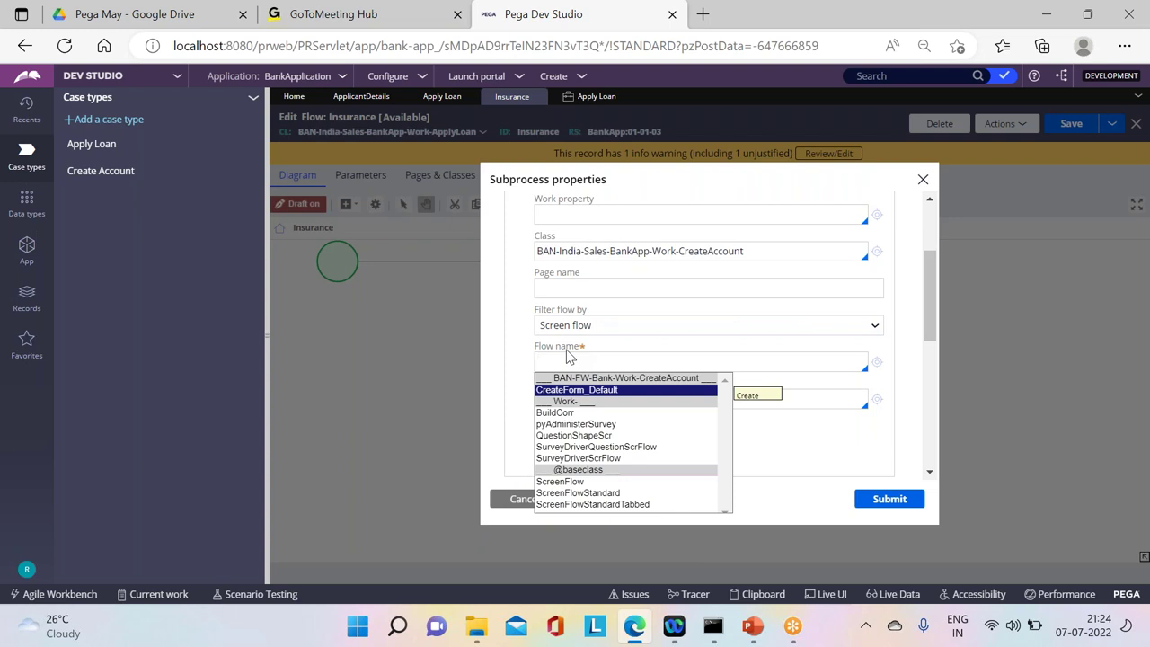
# Step: Choose screen flow CreateForm_Default as the flow name and submit the subprocess settings
pyautogui.click(572, 332)
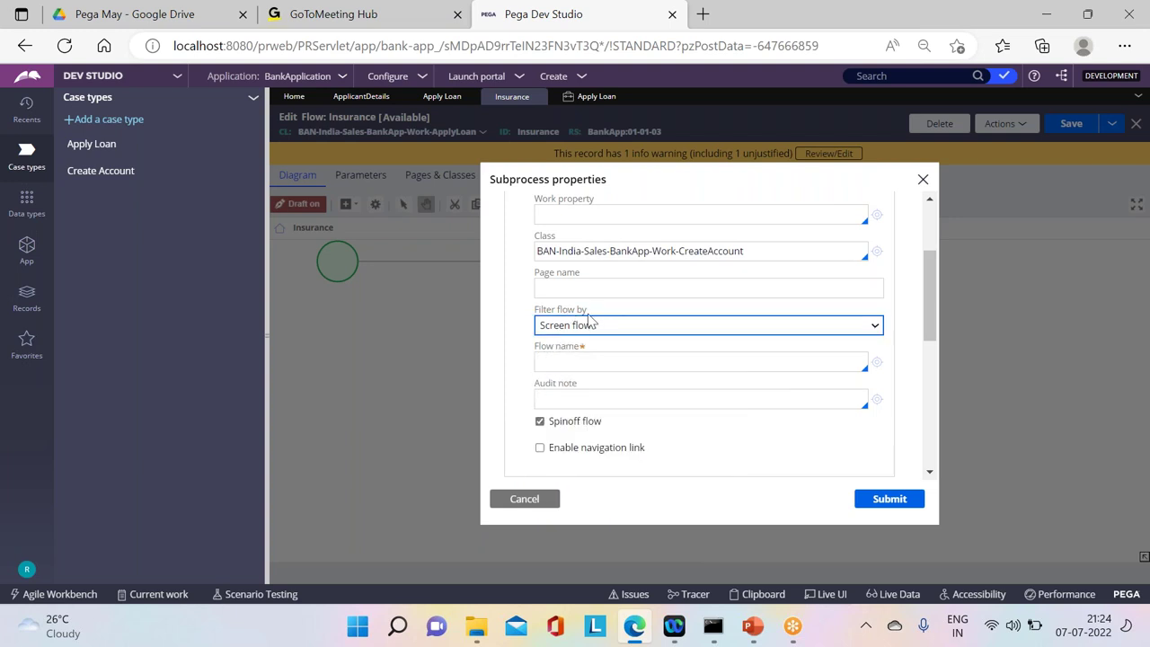
pyautogui.click(564, 331)
pyautogui.click(580, 347)
pyautogui.click(561, 354)
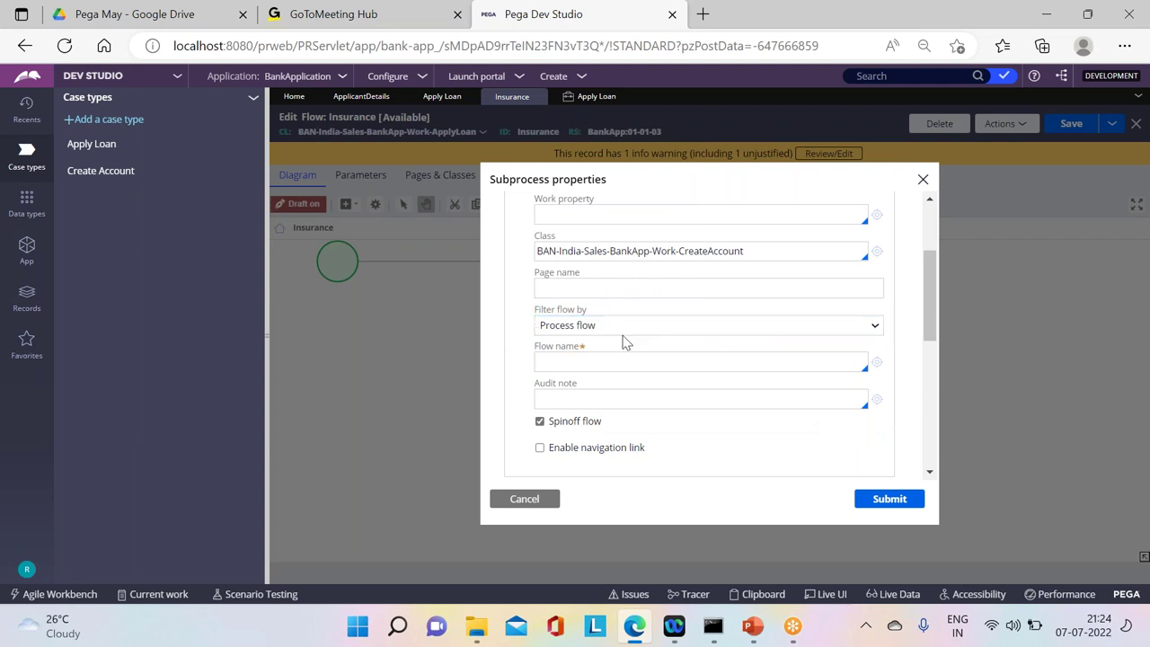
pyautogui.click(584, 327)
pyautogui.click(557, 361)
pyautogui.click(566, 356)
pyautogui.press('Down')
pyautogui.press('Return')
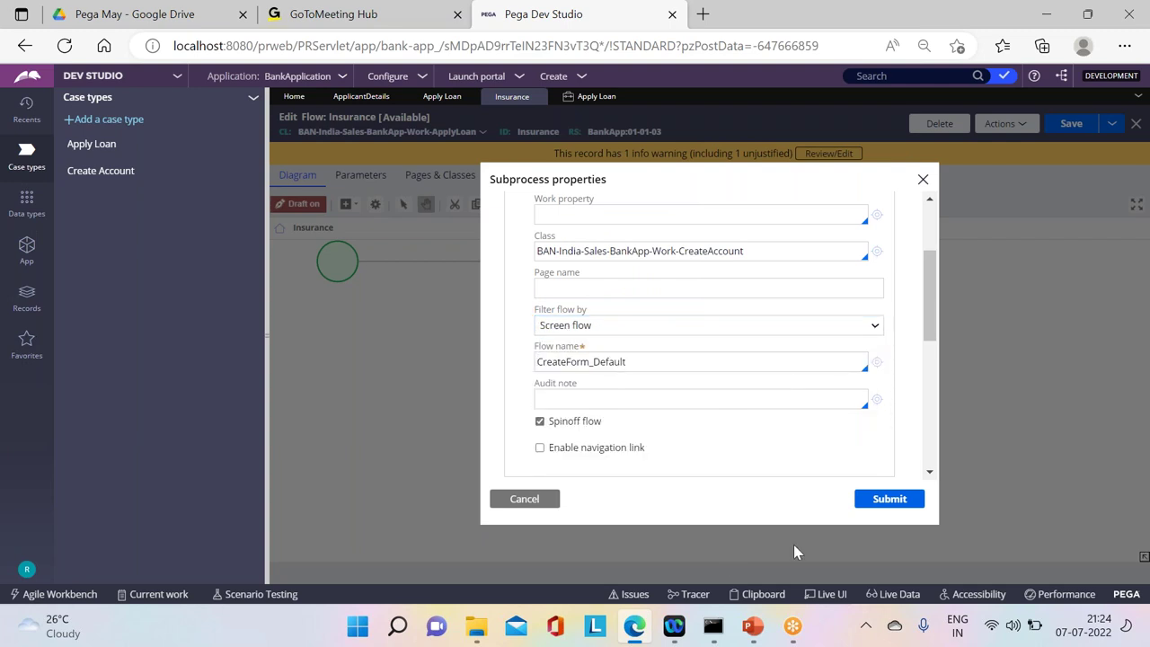
pyautogui.click(885, 500)
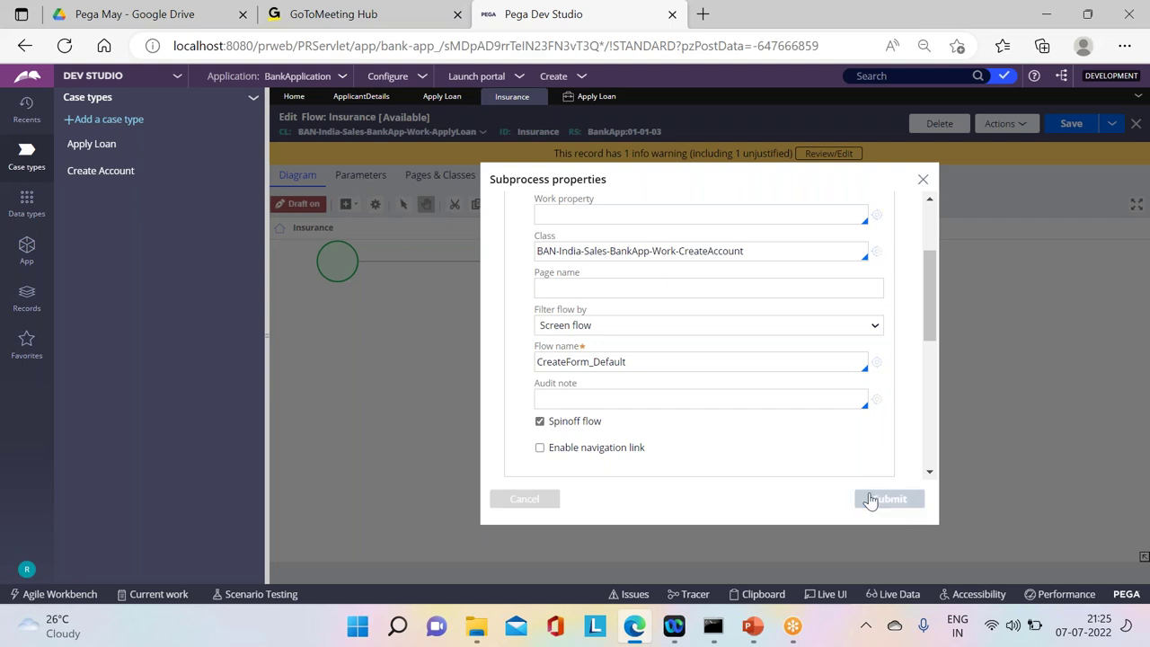
# Step: Save the Insurance flow and create a new Apply Loan test case
pyautogui.click(1083, 125)
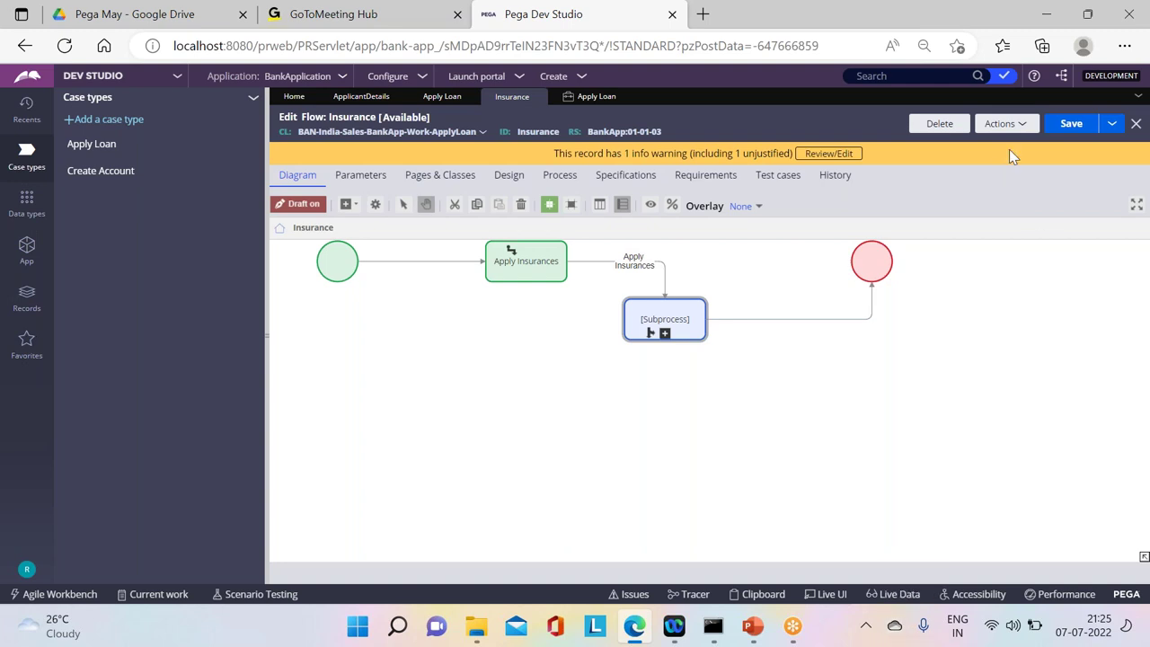
pyautogui.click(1007, 123)
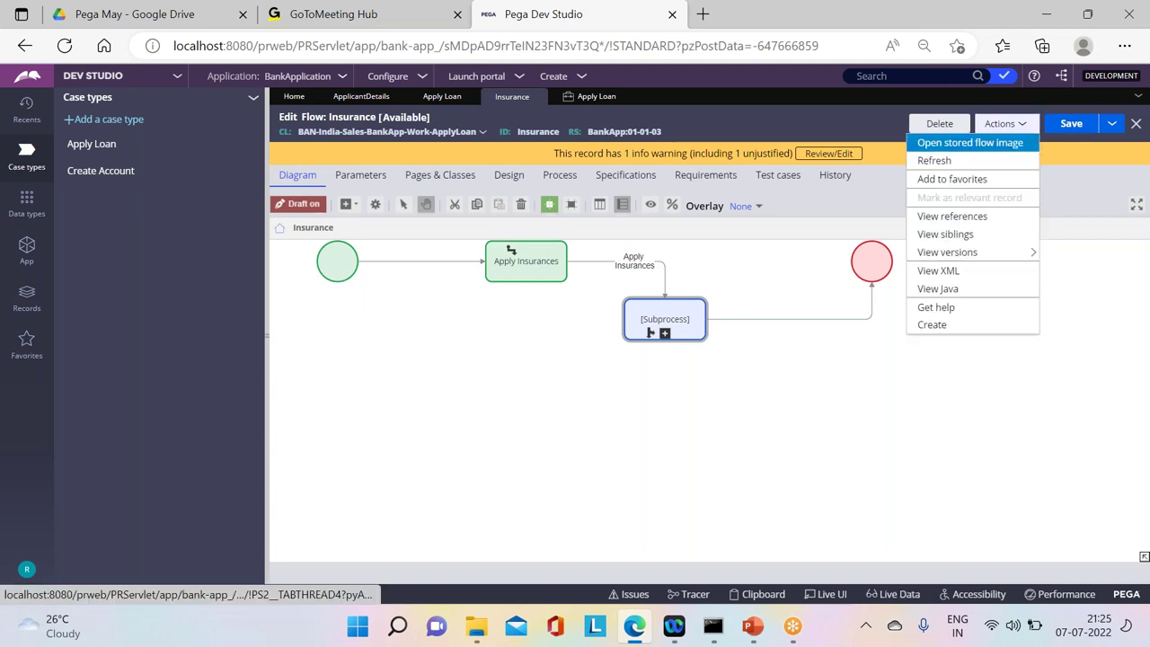
pyautogui.click(582, 81)
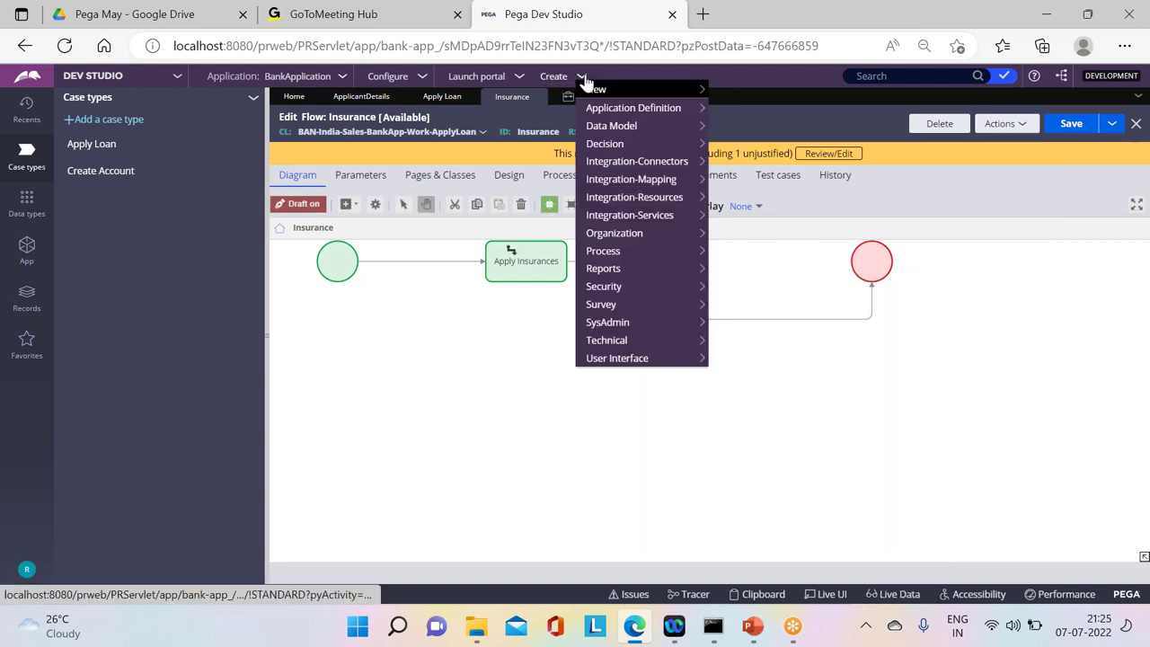
pyautogui.moveTo(690, 90)
pyautogui.click(728, 90)
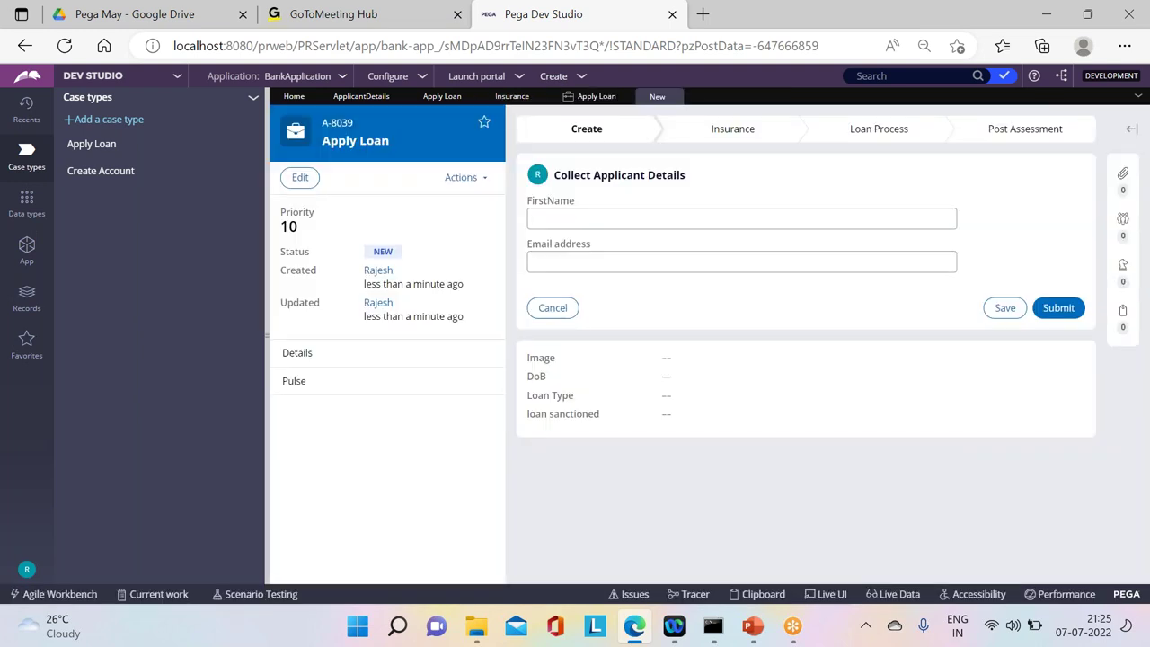
# Step: Submit the applicant, loan and nominee forms, advance, and open the missing-primary-page error
pyautogui.click(1062, 311)
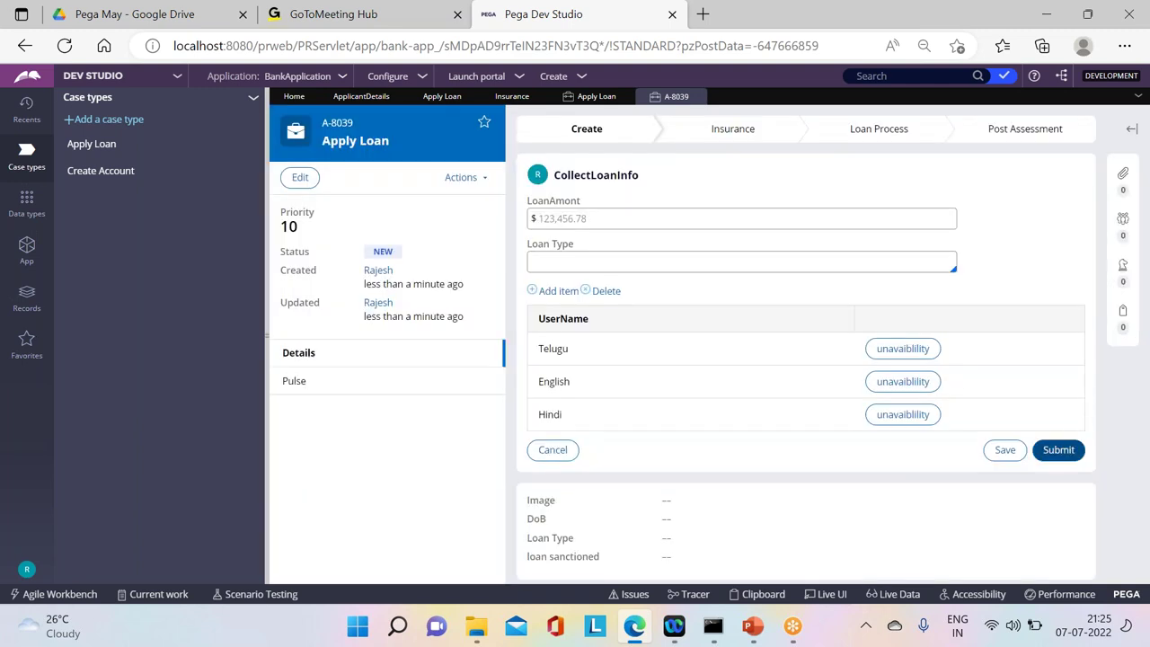
pyautogui.click(1059, 449)
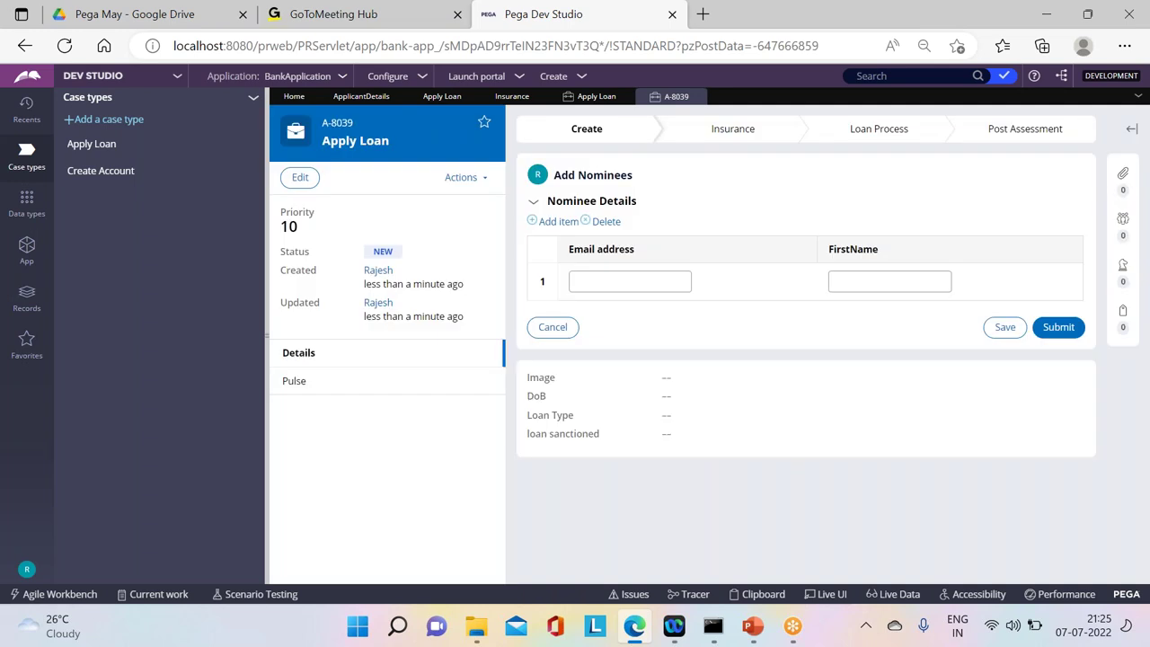
pyautogui.click(1056, 328)
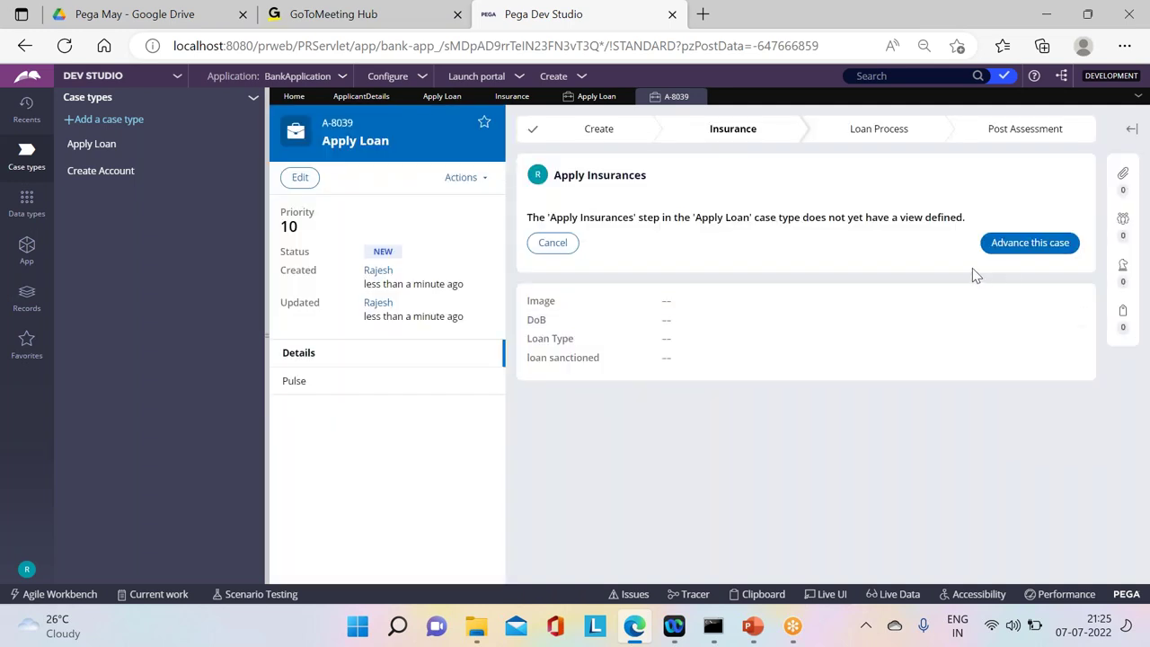
pyautogui.click(1024, 243)
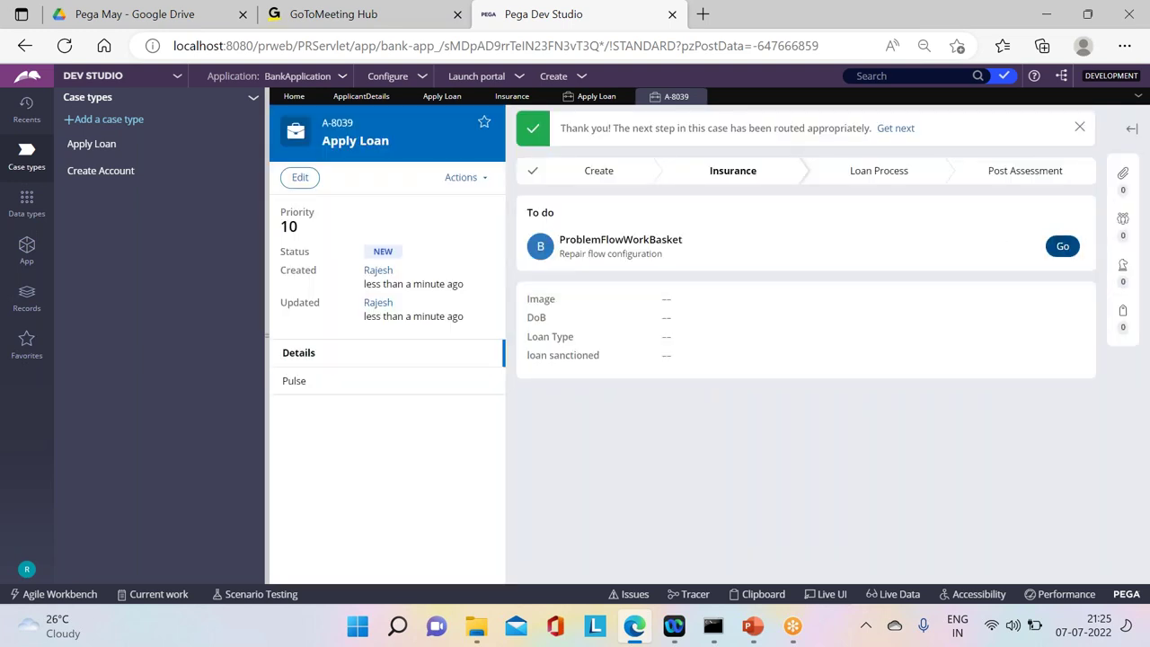
pyautogui.click(1062, 244)
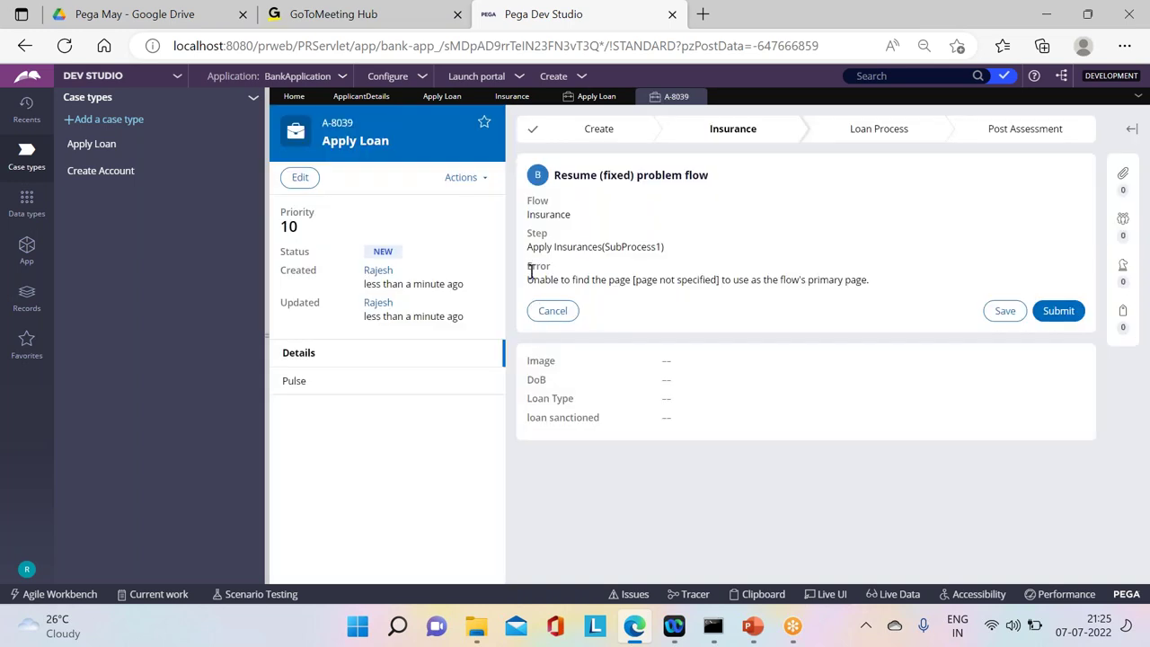
pyautogui.moveTo(528, 278); pyautogui.dragTo(872, 300)
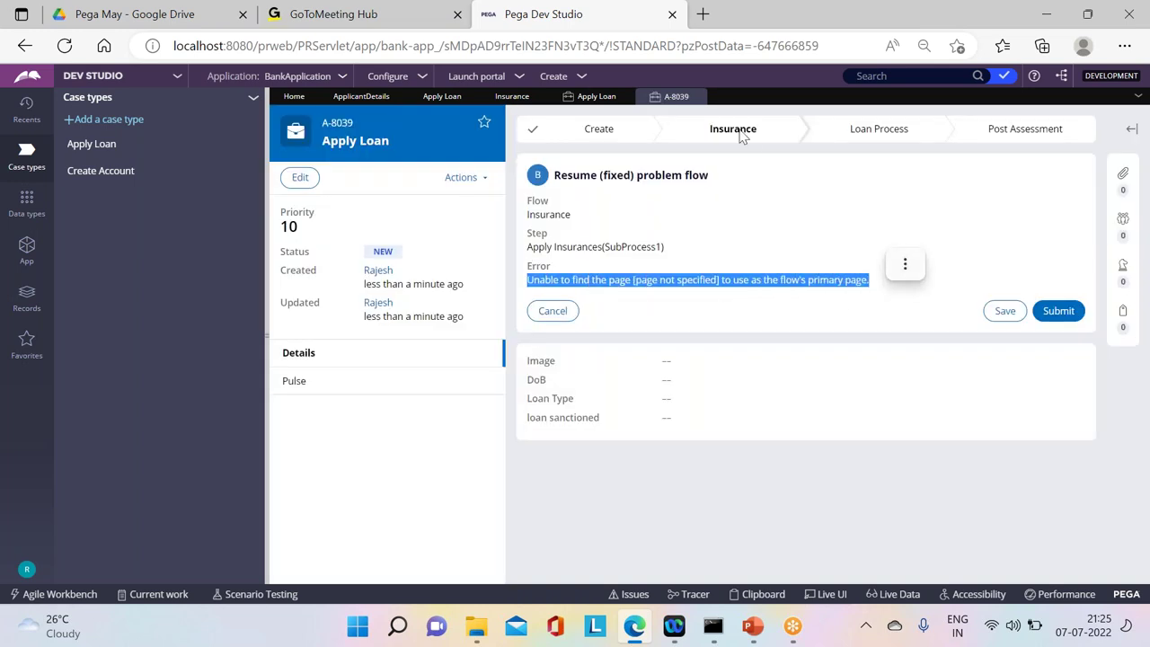
# Step: Close the test case and reopen the Insurance flow's subprocess properties
pyautogui.click(699, 97)
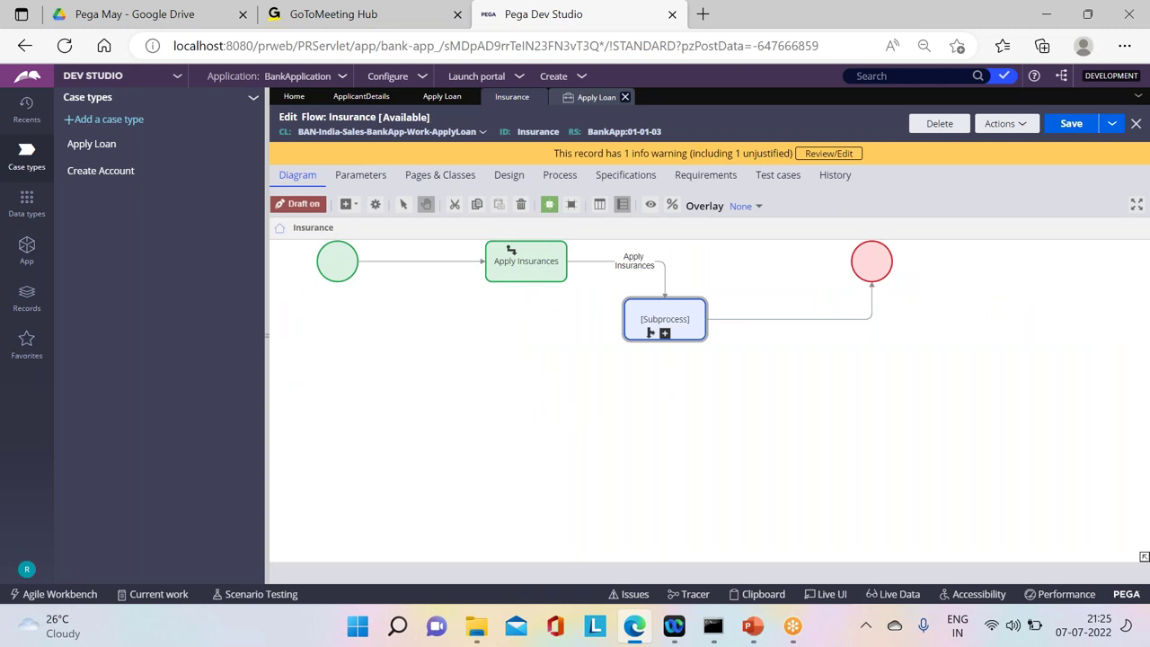
pyautogui.click(588, 97)
pyautogui.click(512, 96)
pyautogui.click(659, 346)
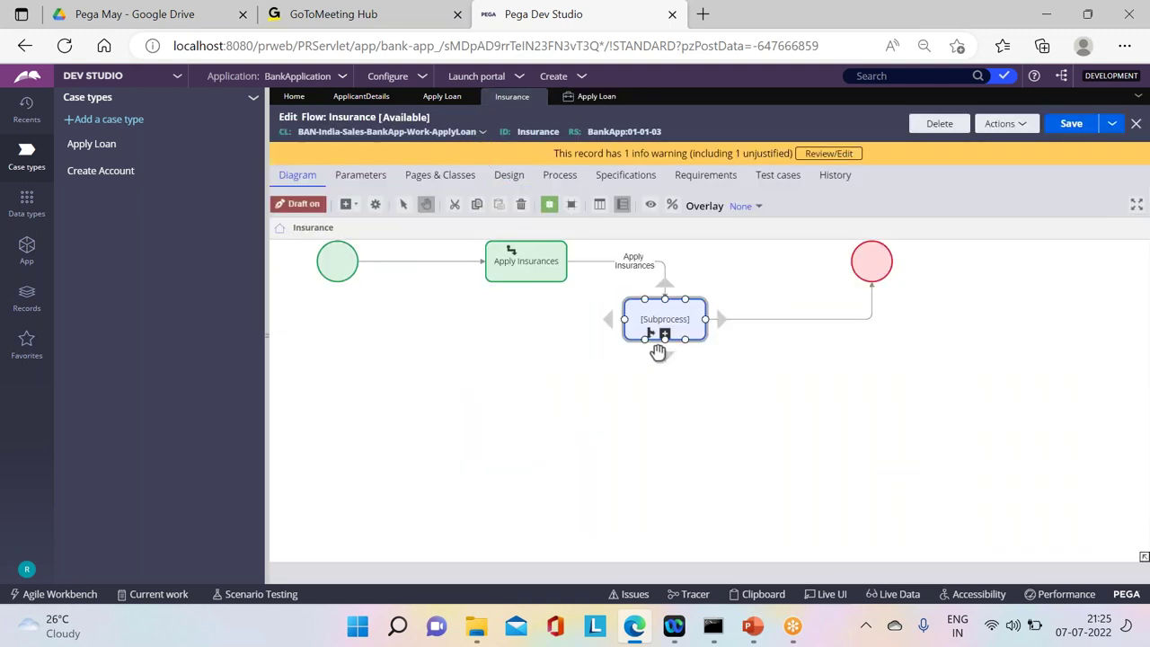
pyautogui.doubleClick(664, 308)
# Step: Cycle Define flow through current page, embedded page and specific work item
pyautogui.click(581, 322)
pyautogui.click(573, 339)
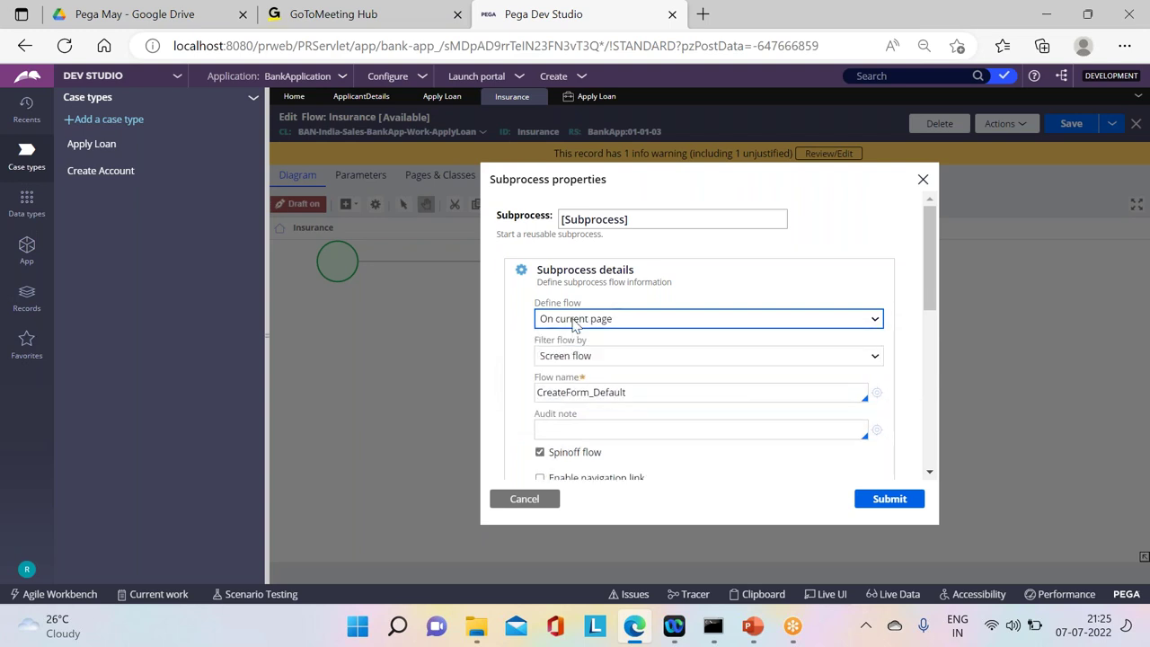
pyautogui.click(570, 319)
pyautogui.click(570, 369)
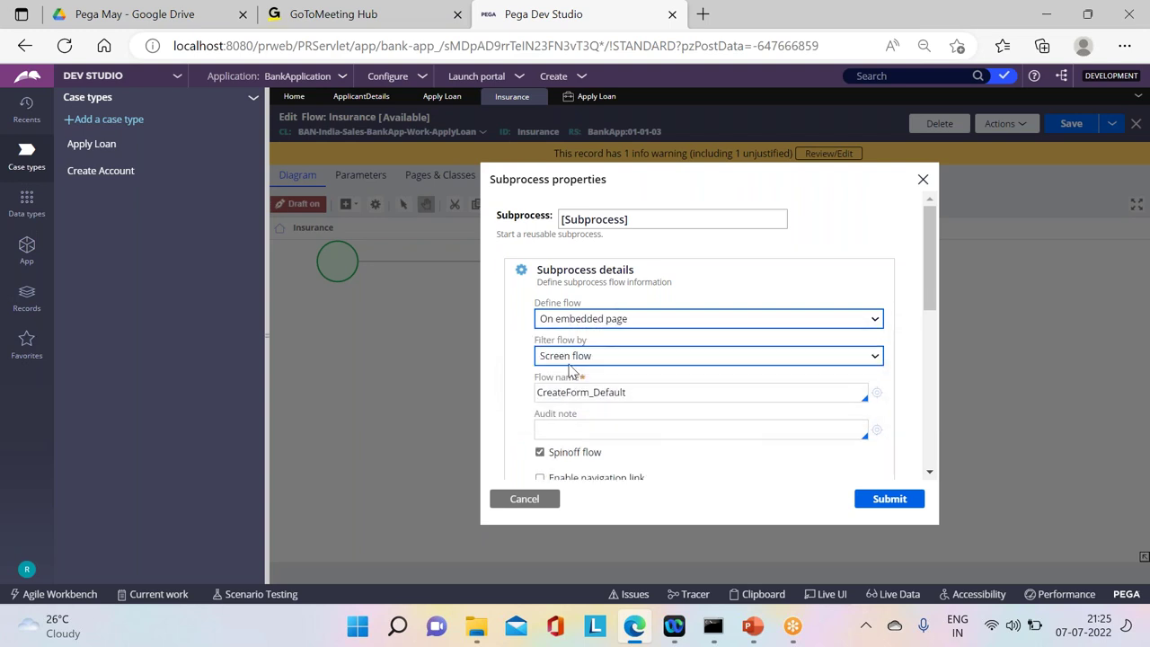
pyautogui.click(575, 320)
pyautogui.click(569, 354)
# Step: Pick pyCaseID as the work property and begin entering a page name
pyautogui.click(592, 355)
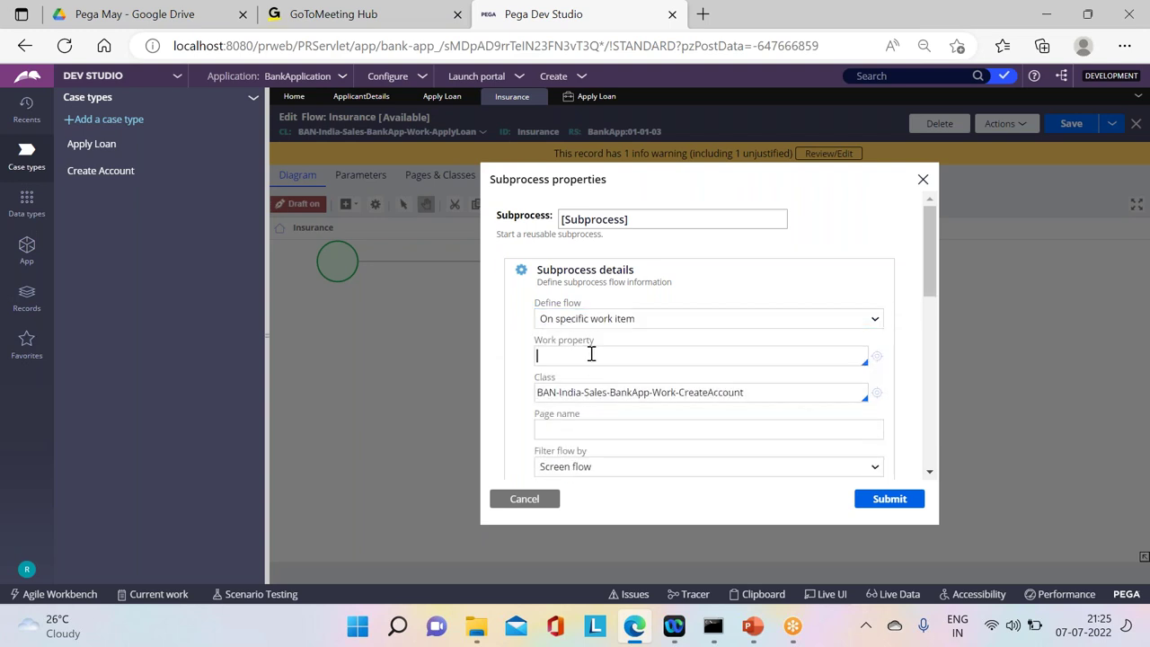
pyautogui.press('Down')
pyautogui.press('Down')
pyautogui.press('Down')
pyautogui.press('Down')
pyautogui.press('Down')
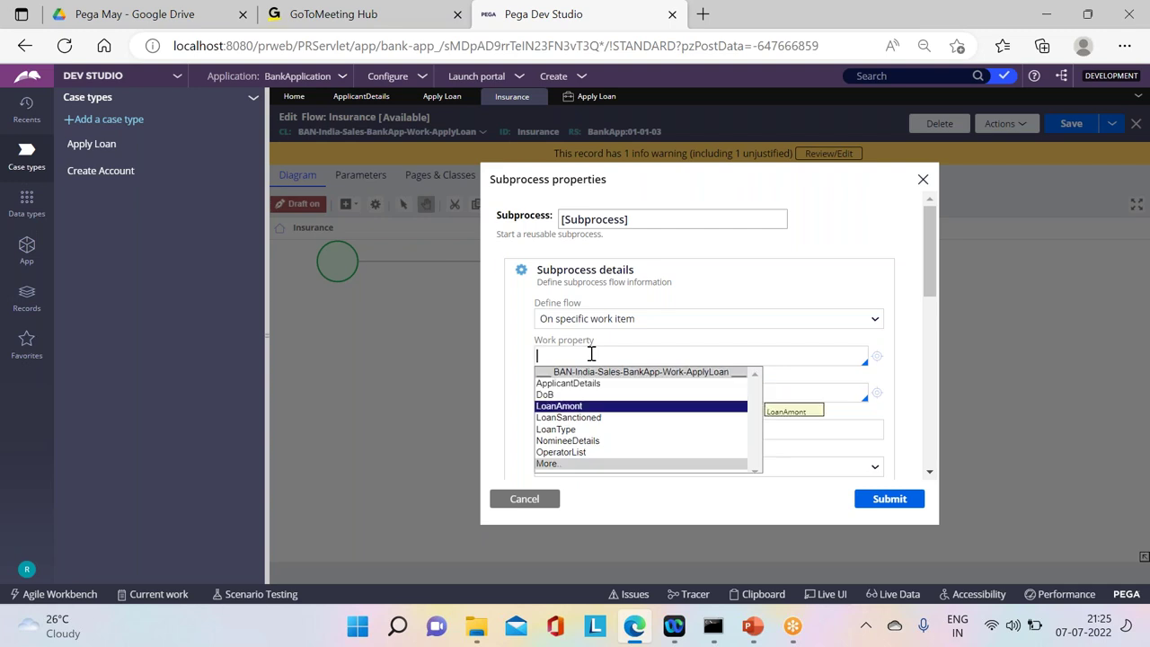
pyautogui.press('Down')
pyautogui.press('Down')
pyautogui.press('Down')
pyautogui.click(592, 353)
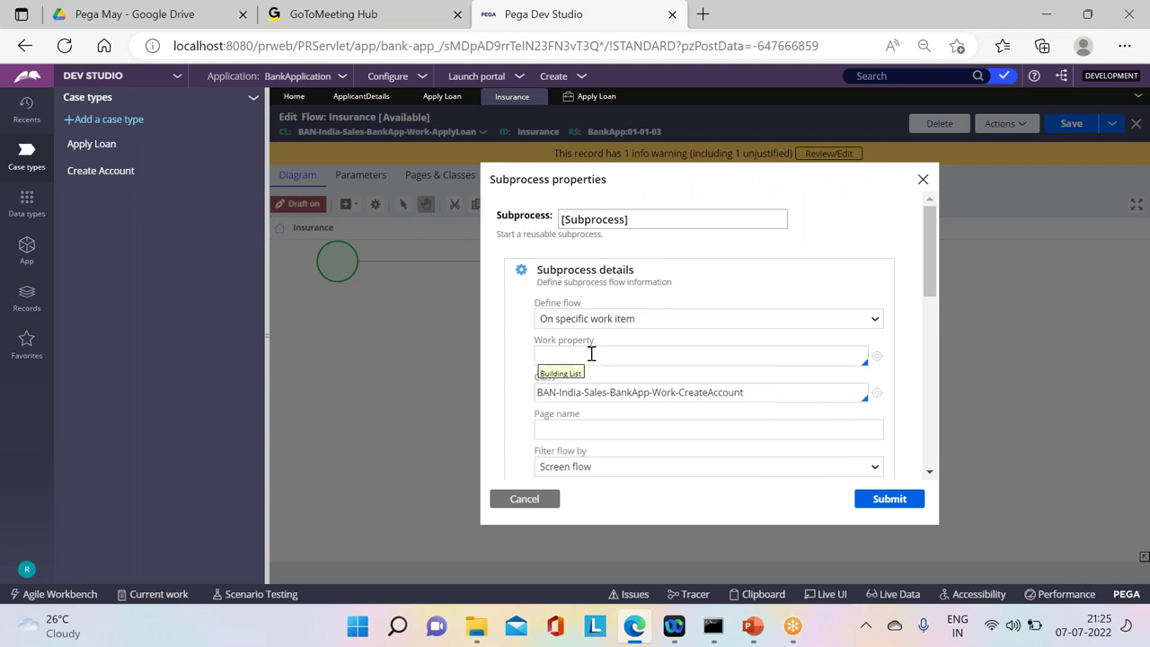
pyautogui.press('Down')
pyautogui.press('Down')
pyautogui.press('Down')
pyautogui.press('Down')
pyautogui.press('Down')
pyautogui.press('Down')
pyautogui.press('Down')
pyautogui.press('Down')
pyautogui.press('Down')
pyautogui.press('Down')
pyautogui.press('Down')
pyautogui.press('Down')
pyautogui.press('Down')
pyautogui.press('Down')
pyautogui.press('Down')
pyautogui.press('Down')
pyautogui.press('Down')
pyautogui.press('Down')
pyautogui.press('Down')
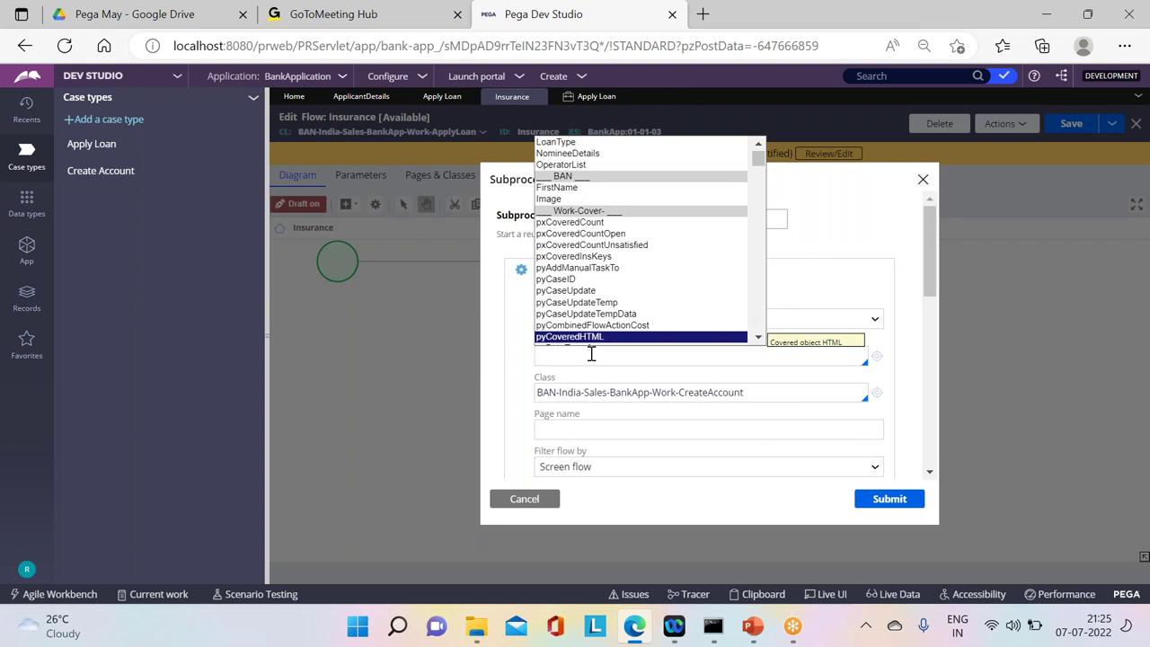
pyautogui.press('Up')
pyautogui.press('Up')
pyautogui.press('Up')
pyautogui.press('Up')
pyautogui.press('Return')
pyautogui.click(586, 428)
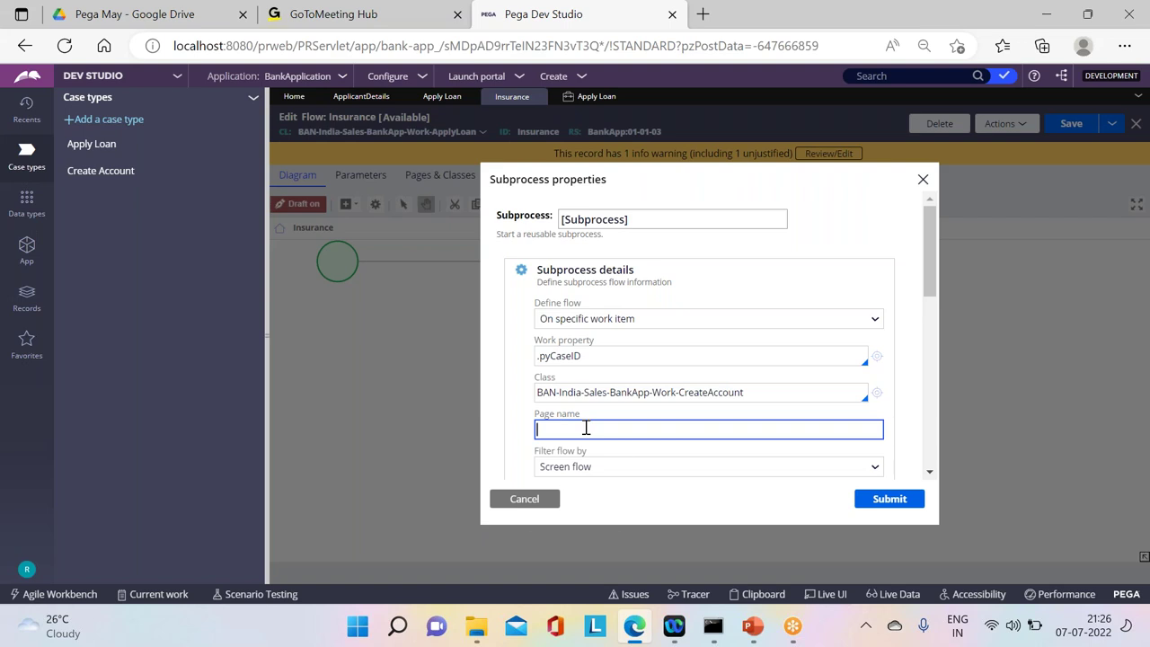
pyautogui.press('capslock')
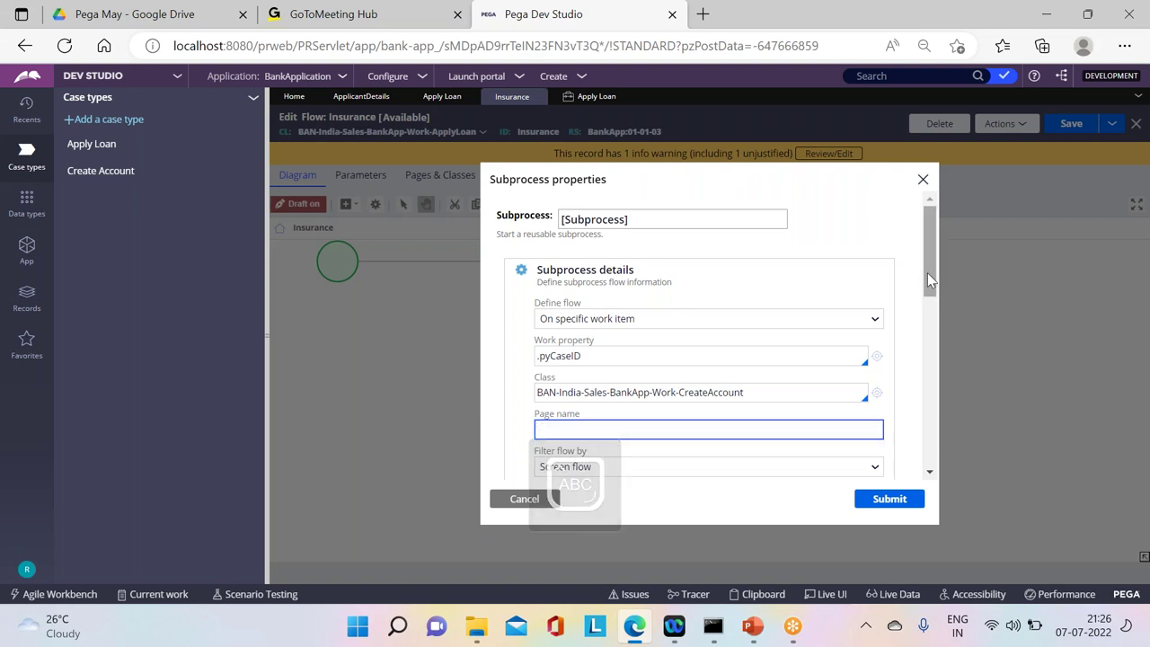
# Step: Run process flow LoanProcess_Flow on the current page
pyautogui.click(635, 319)
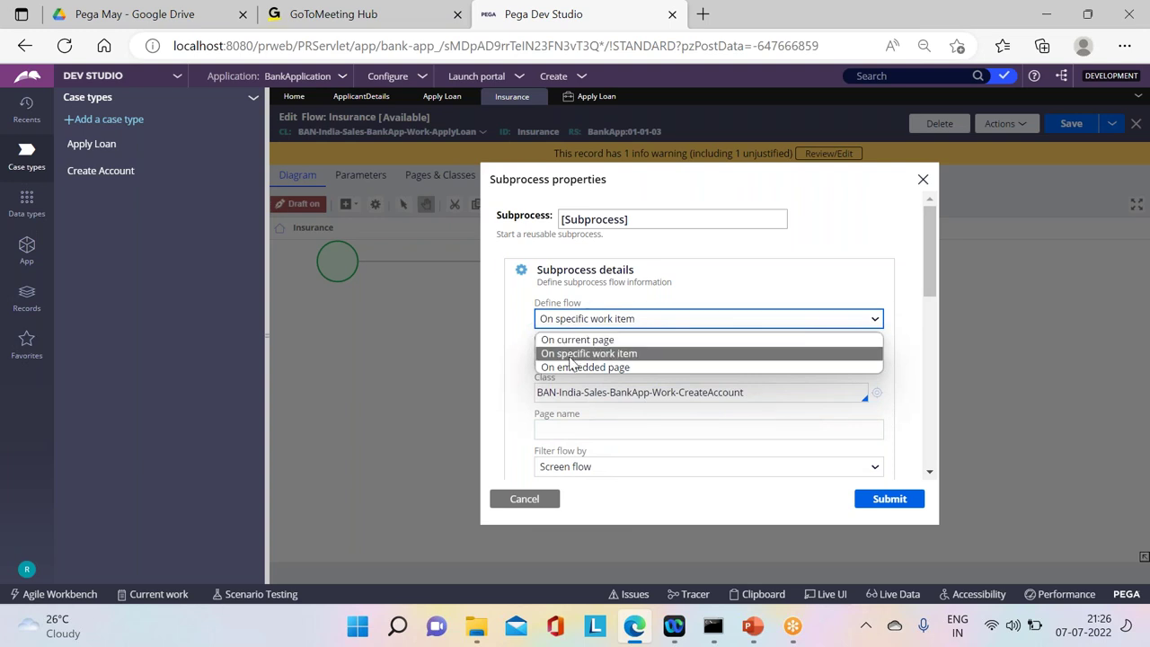
pyautogui.click(572, 340)
pyautogui.click(561, 361)
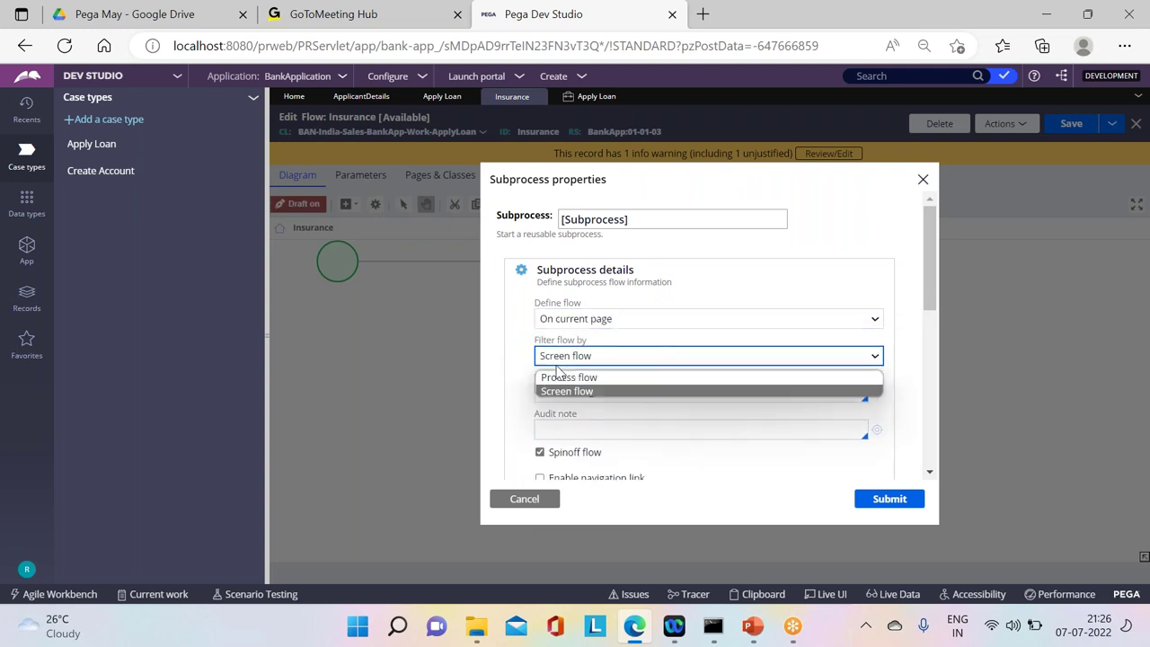
pyautogui.click(572, 382)
pyautogui.click(570, 398)
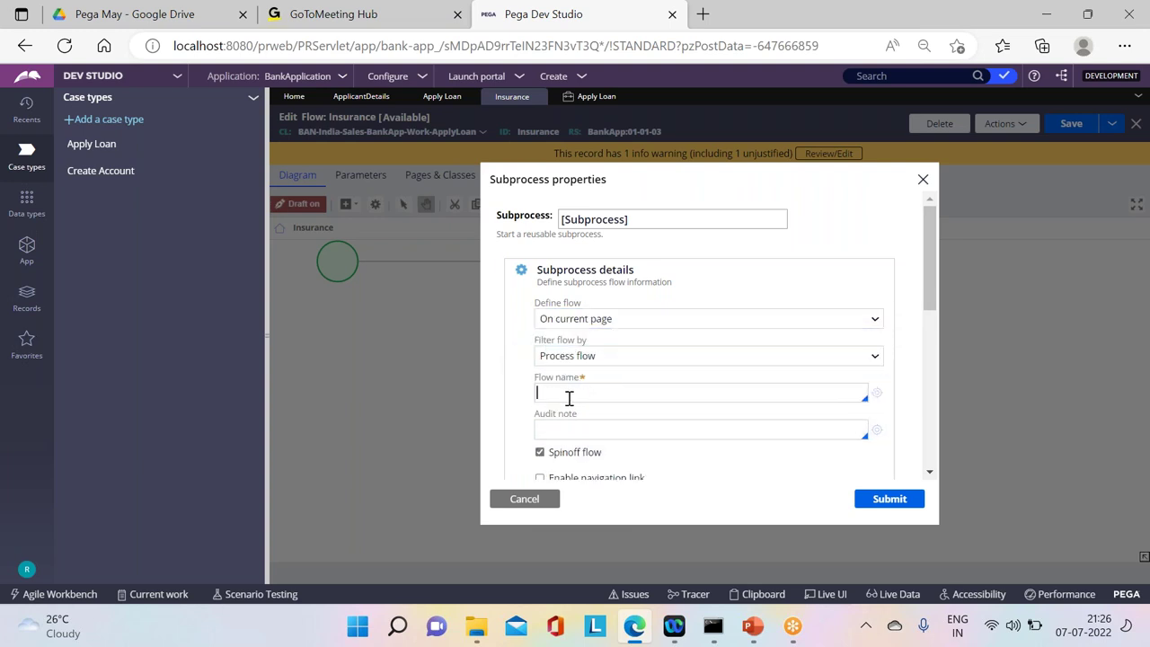
pyautogui.press('Down')
pyautogui.press('Down')
pyautogui.press('Down')
pyautogui.press('Down')
pyautogui.press('Up')
pyautogui.press('Return')
# Step: Submit the subprocess settings and save the Insurance flow
pyautogui.click(889, 500)
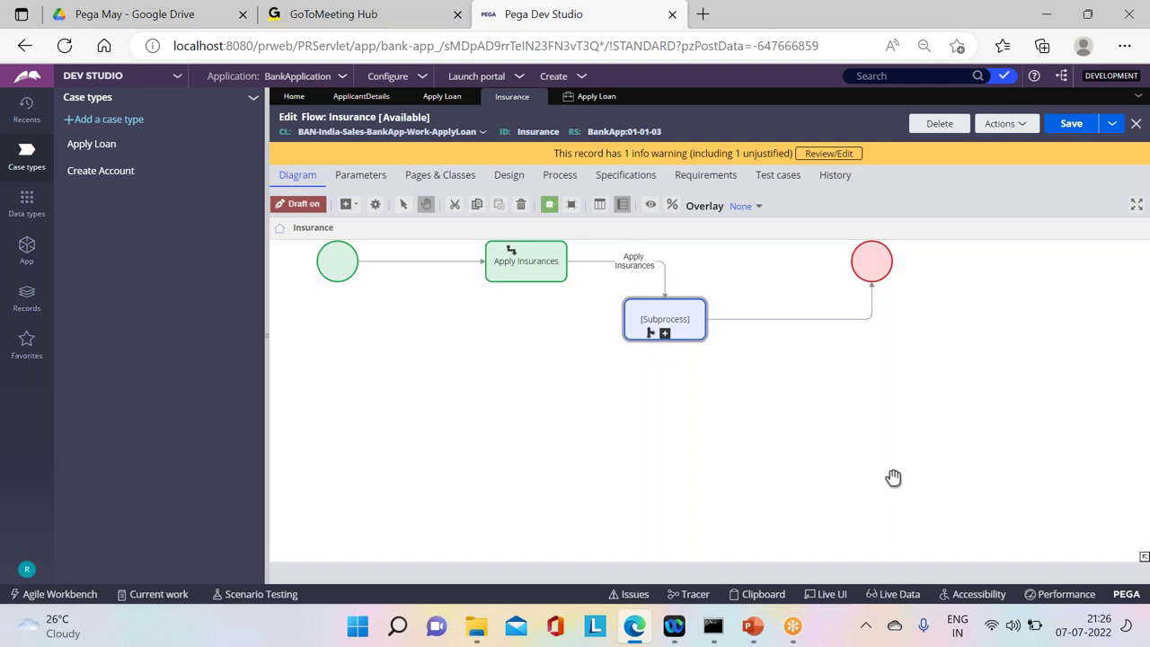
pyautogui.click(1079, 126)
pyautogui.click(457, 97)
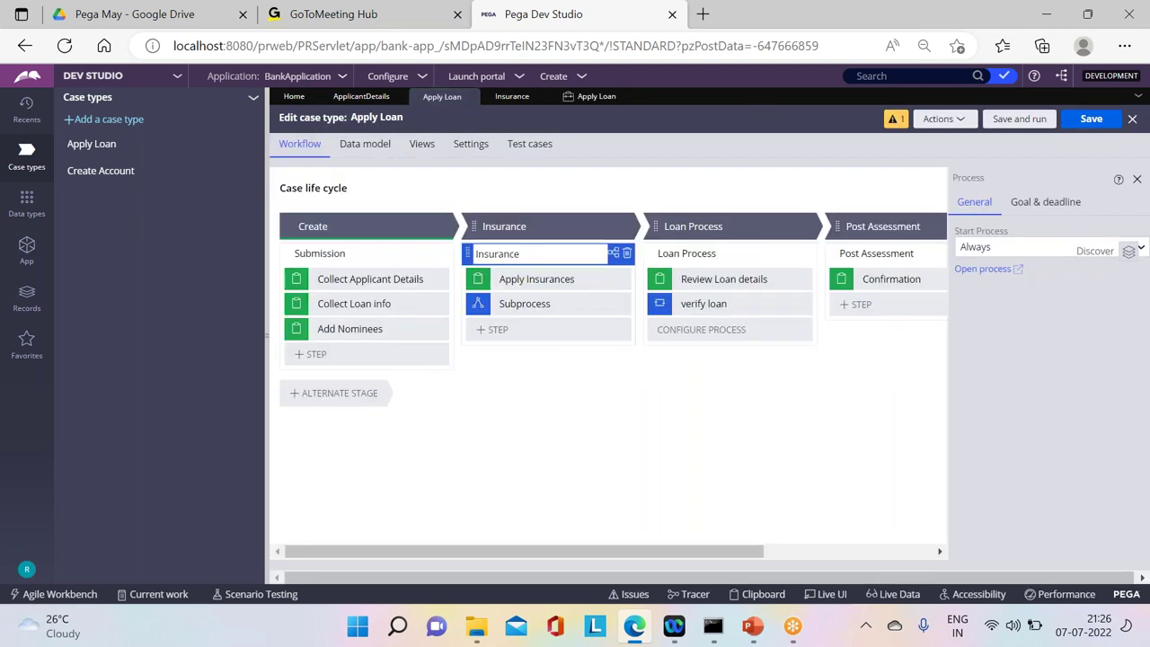
# Step: Delete the Loan Process stage, save Apply Loan, and start a test run
pyautogui.click(806, 228)
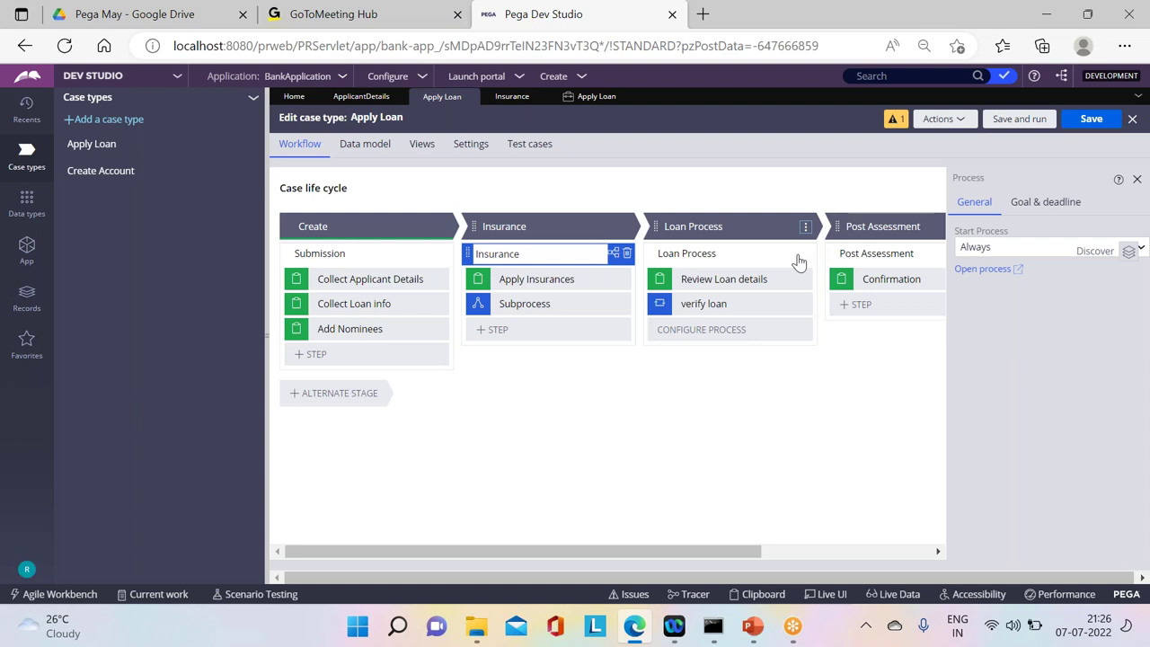
pyautogui.click(732, 297)
pyautogui.click(1091, 121)
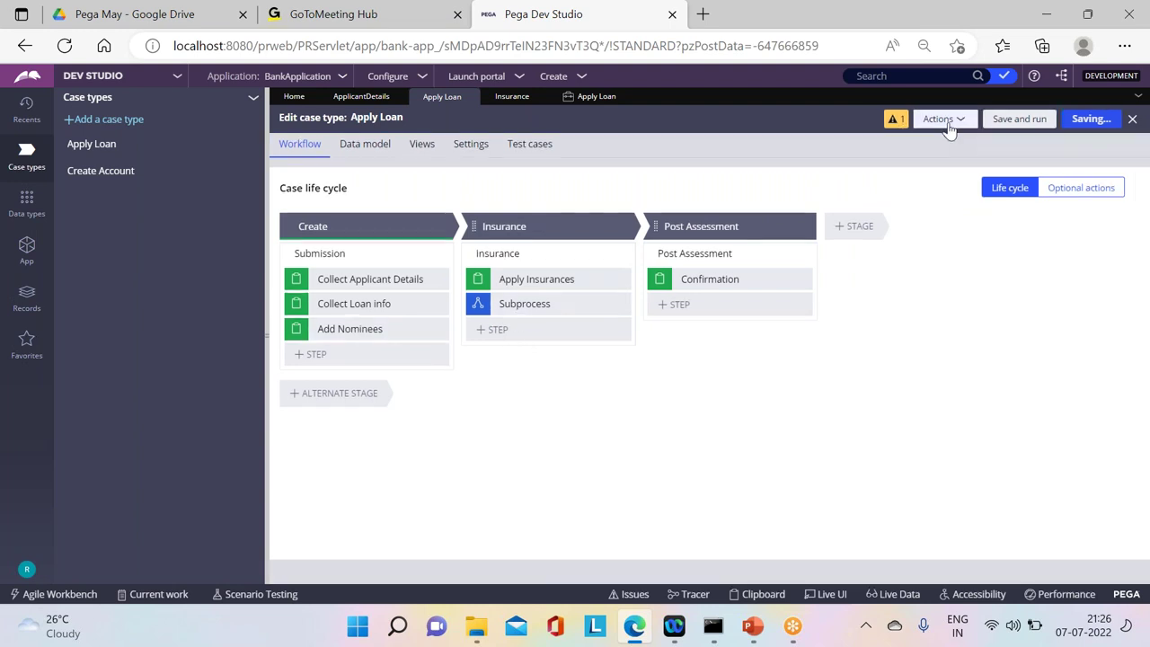
pyautogui.click(944, 119)
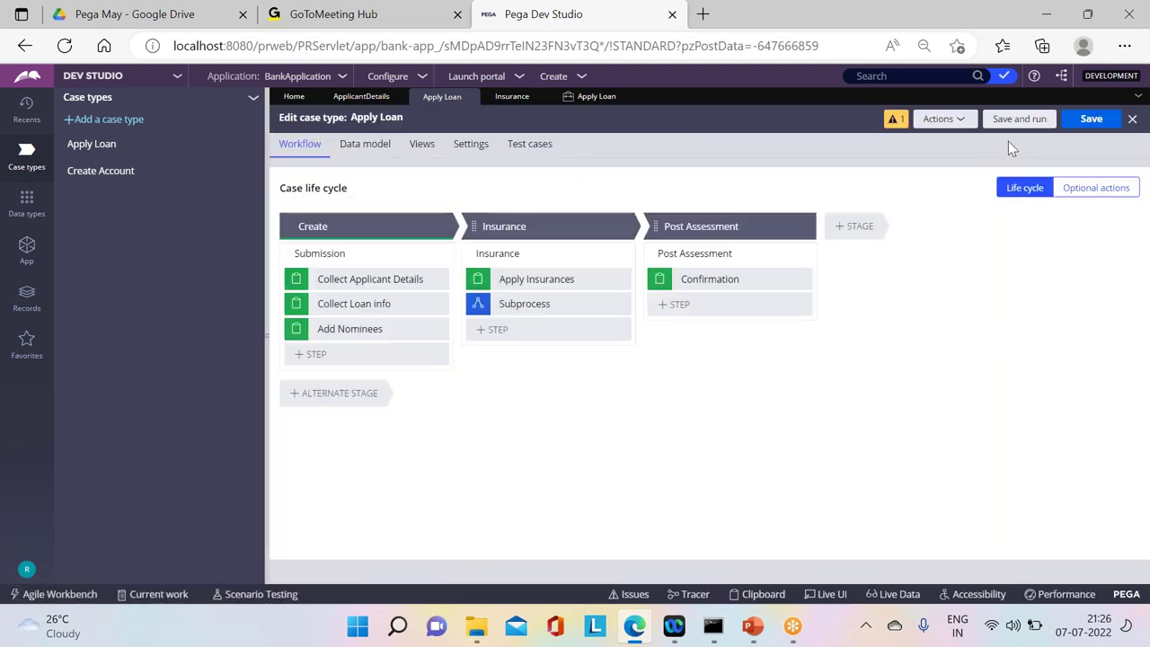
pyautogui.click(1049, 119)
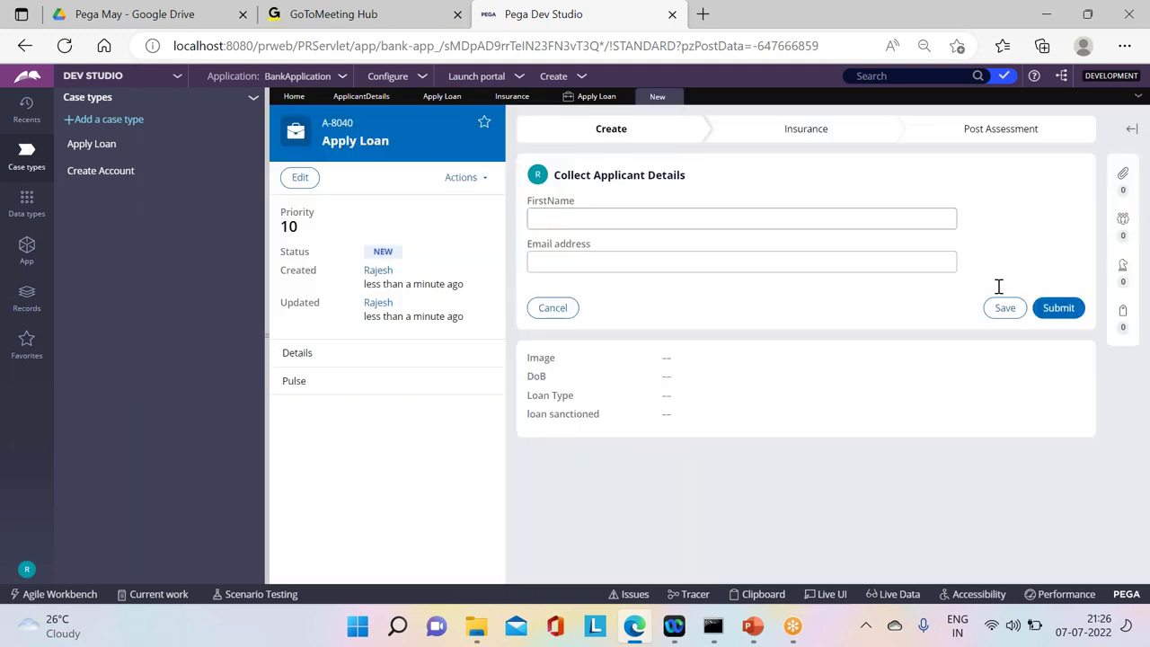
# Step: Submit case A-8040's applicant, loan and nominee forms to reach Post Assessment, highlighting Review Loan details
pyautogui.click(1057, 306)
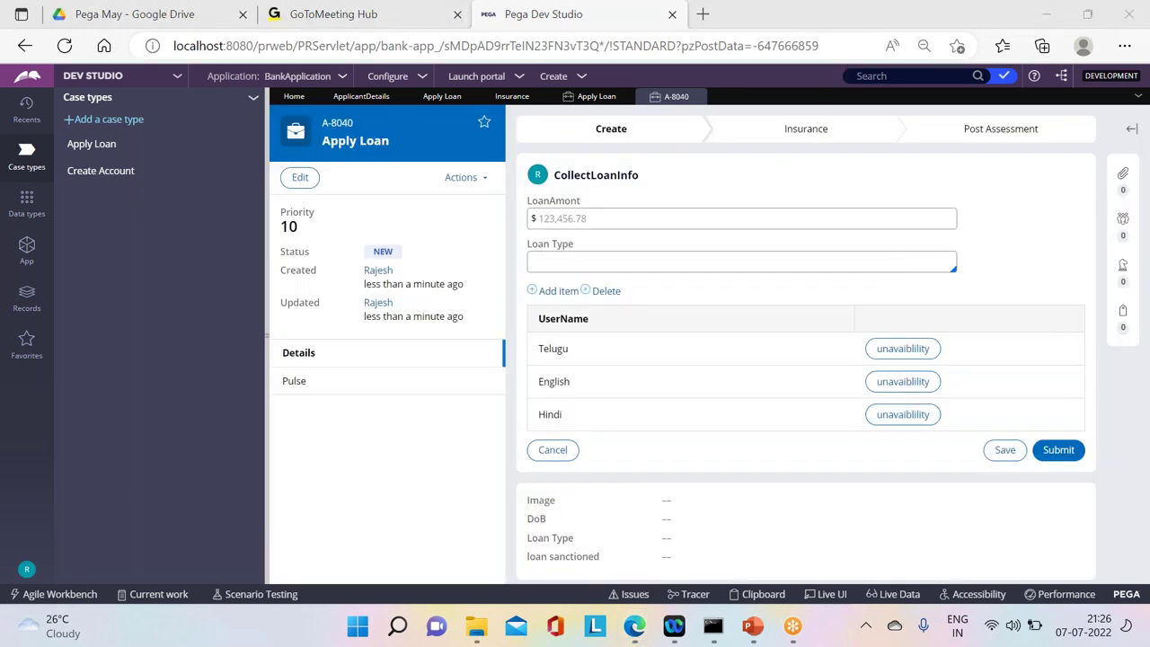
pyautogui.click(1059, 450)
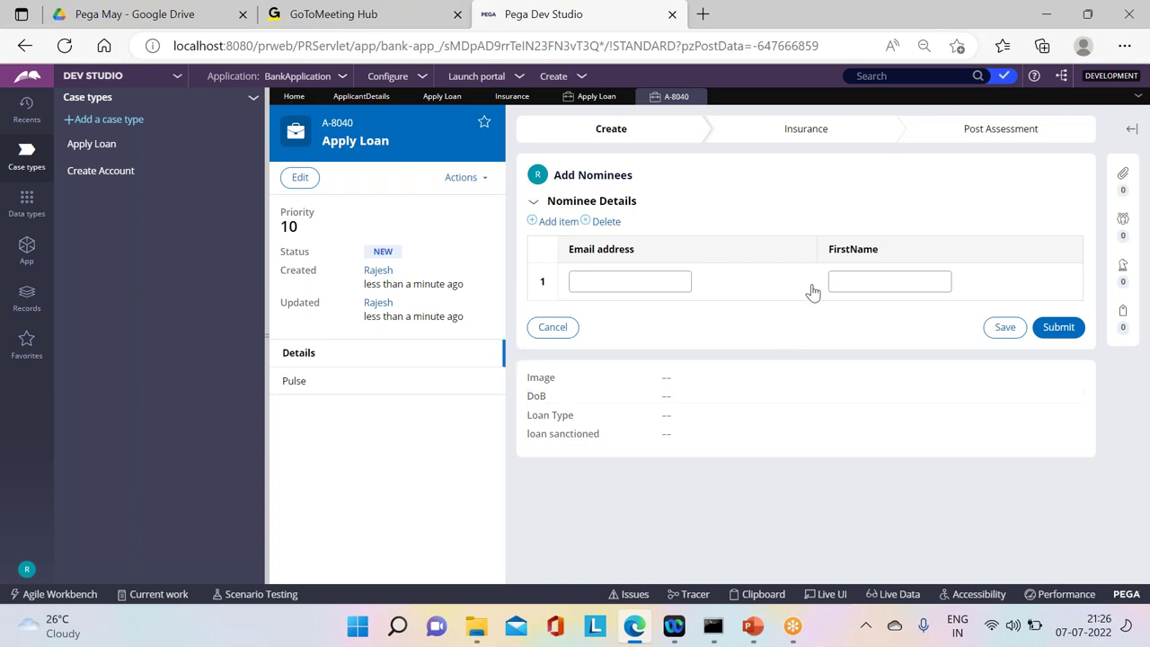
pyautogui.click(1059, 327)
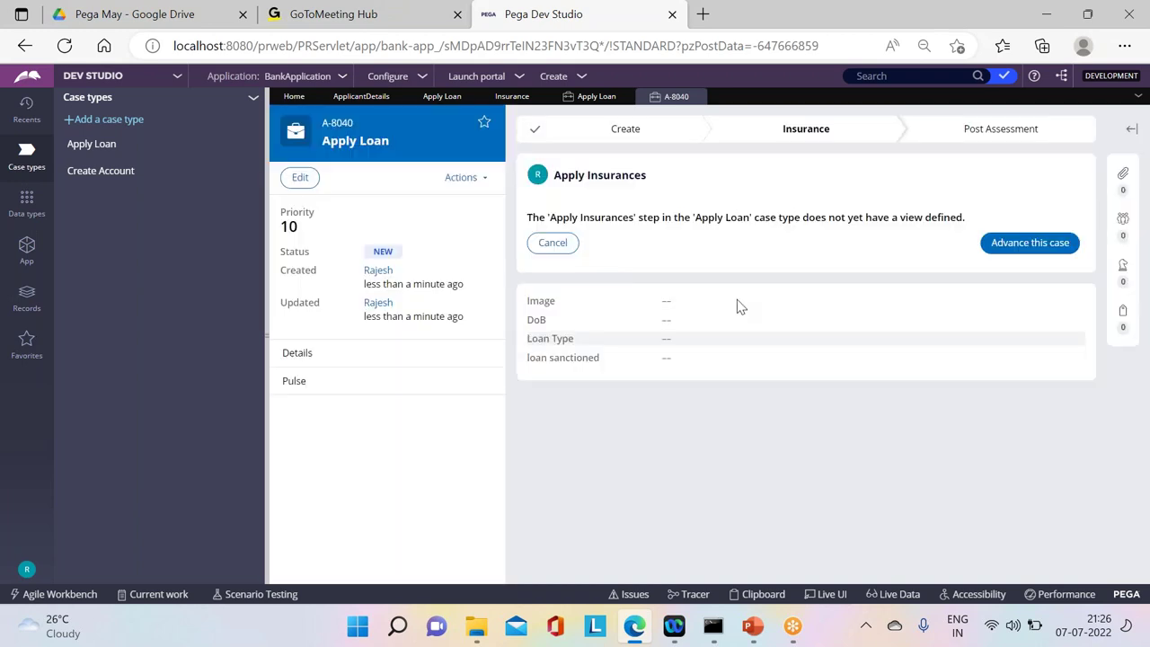
pyautogui.click(1004, 245)
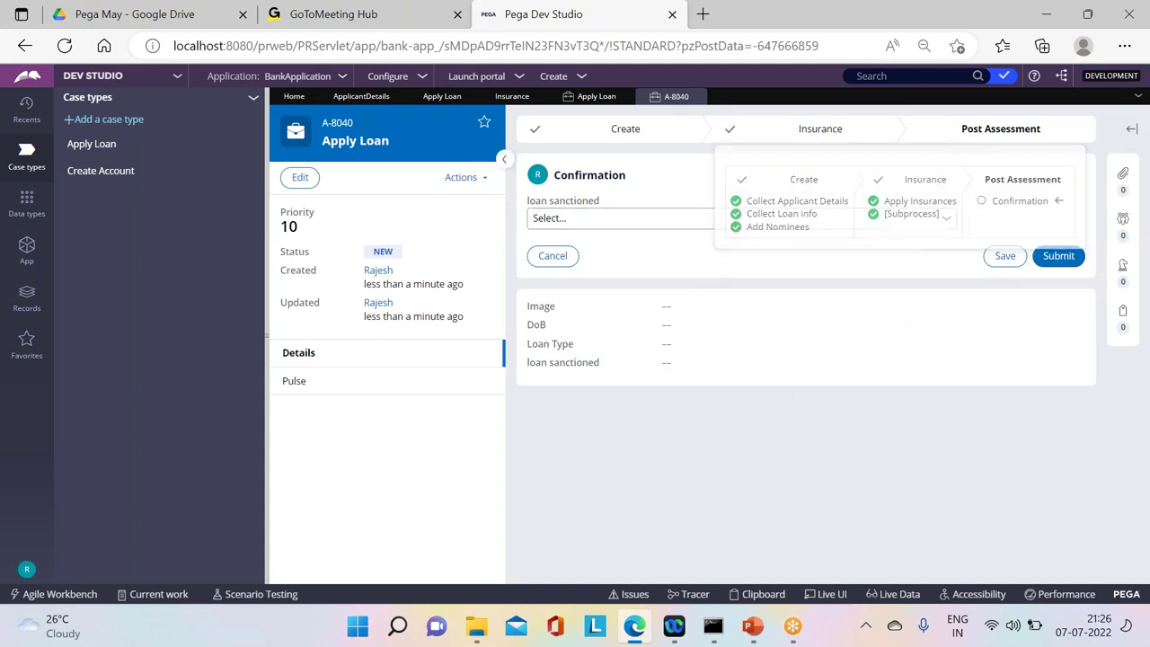
pyautogui.click(461, 177)
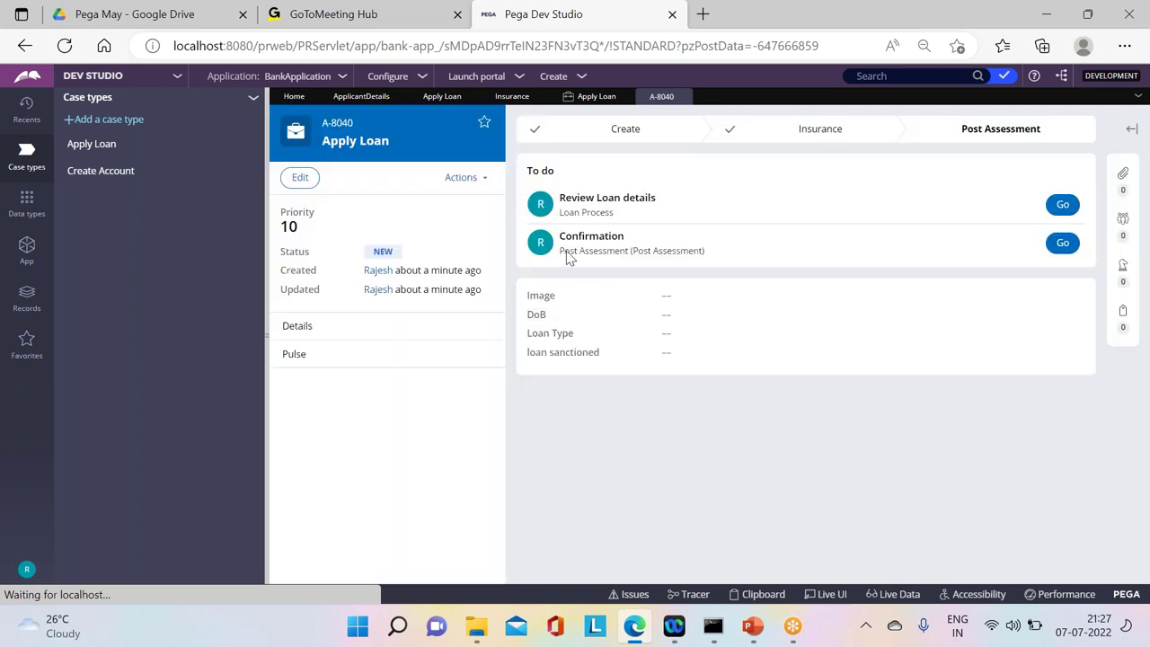
pyautogui.moveTo(677, 203); pyautogui.dragTo(534, 192)
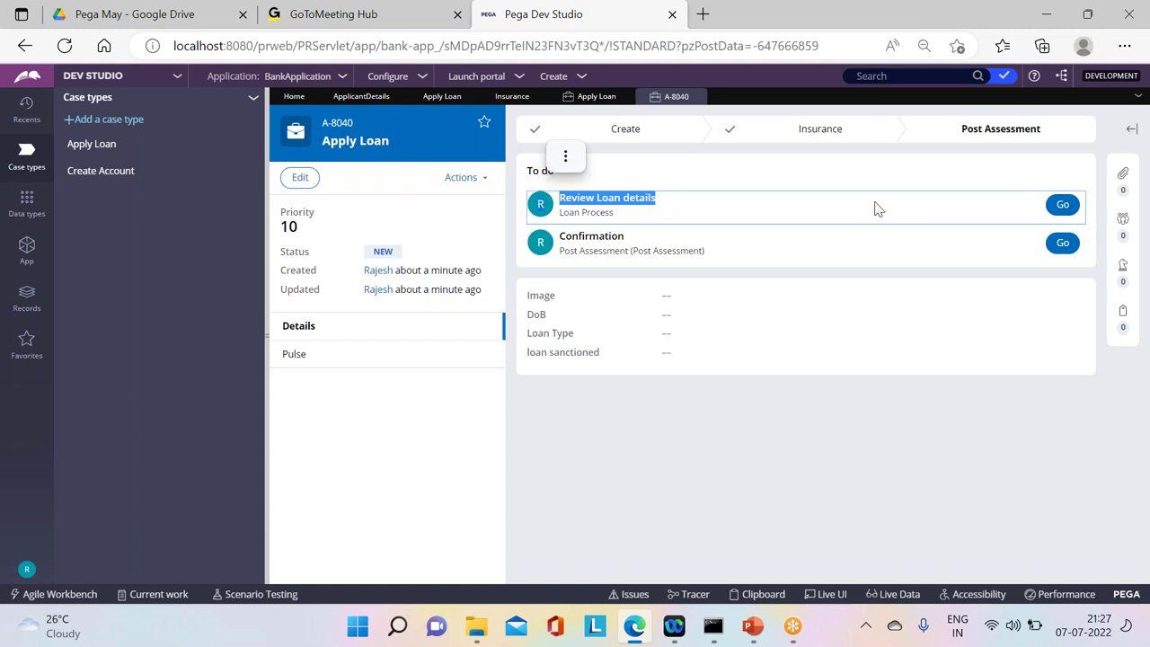
# Step: Close the A-8040 case tab and the duplicate Apply Loan tab
pyautogui.click(699, 97)
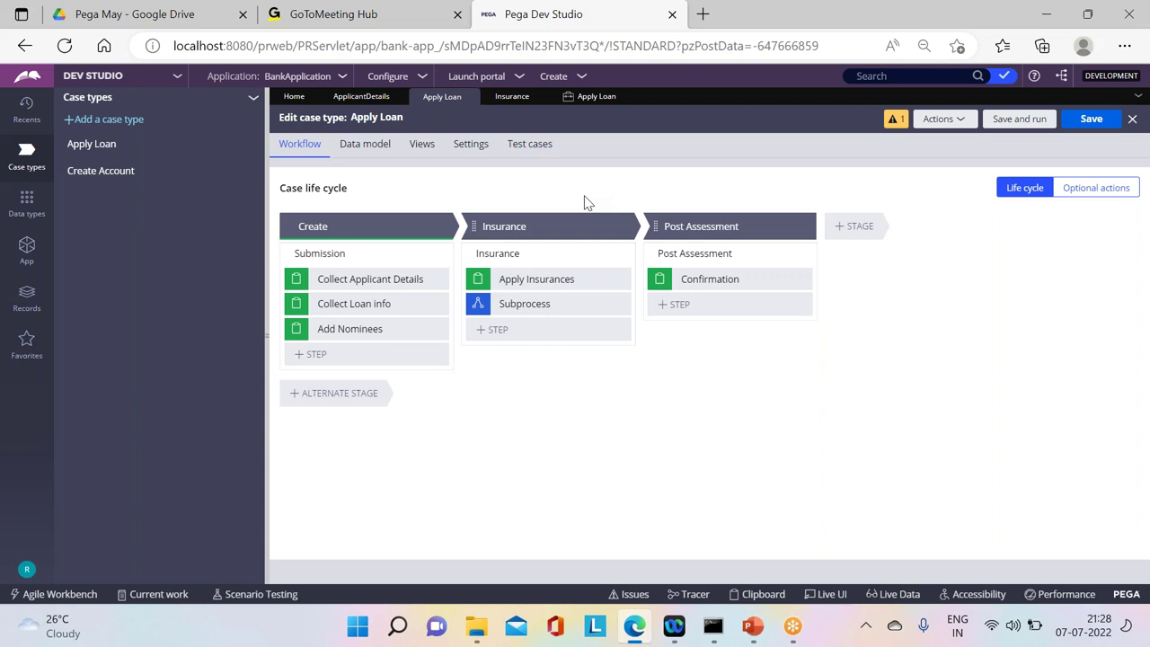
pyautogui.click(626, 97)
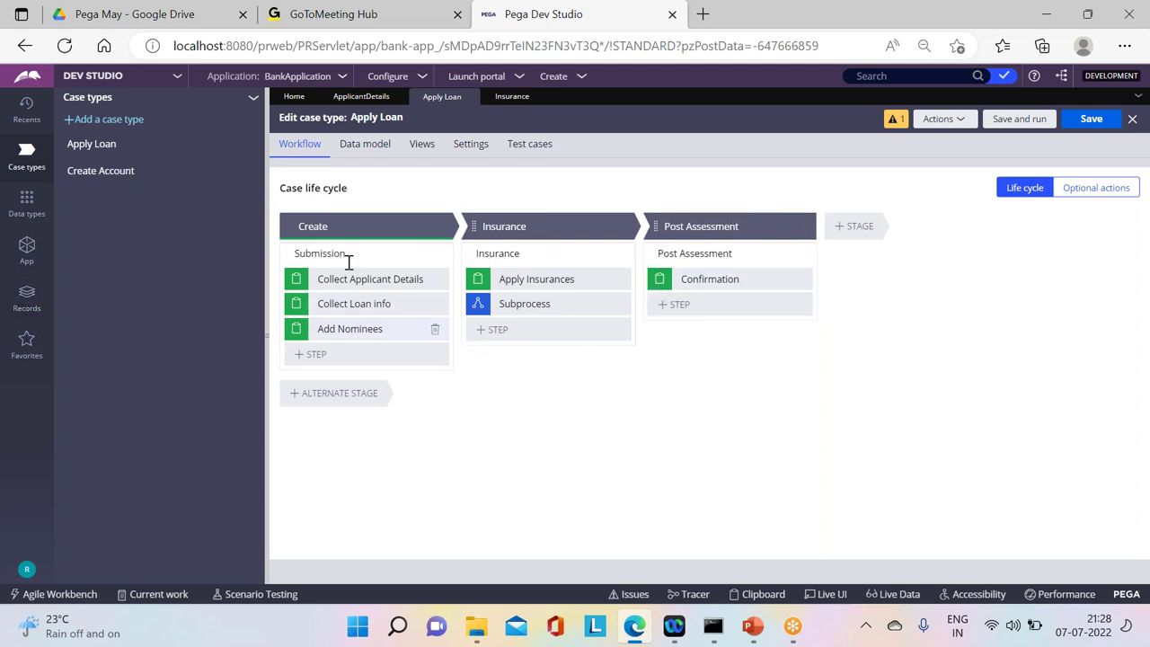
# Step: Browse App > ApplyLoan > Process > Case Type and open the pyDefault rule
pyautogui.click(26, 251)
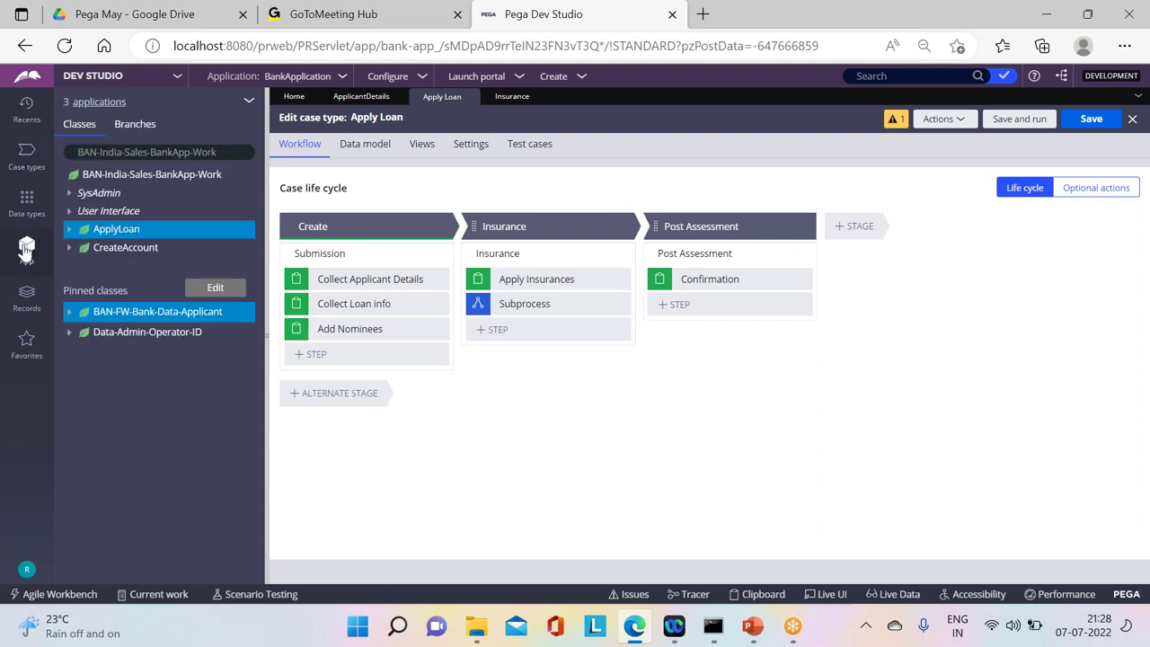
pyautogui.click(68, 230)
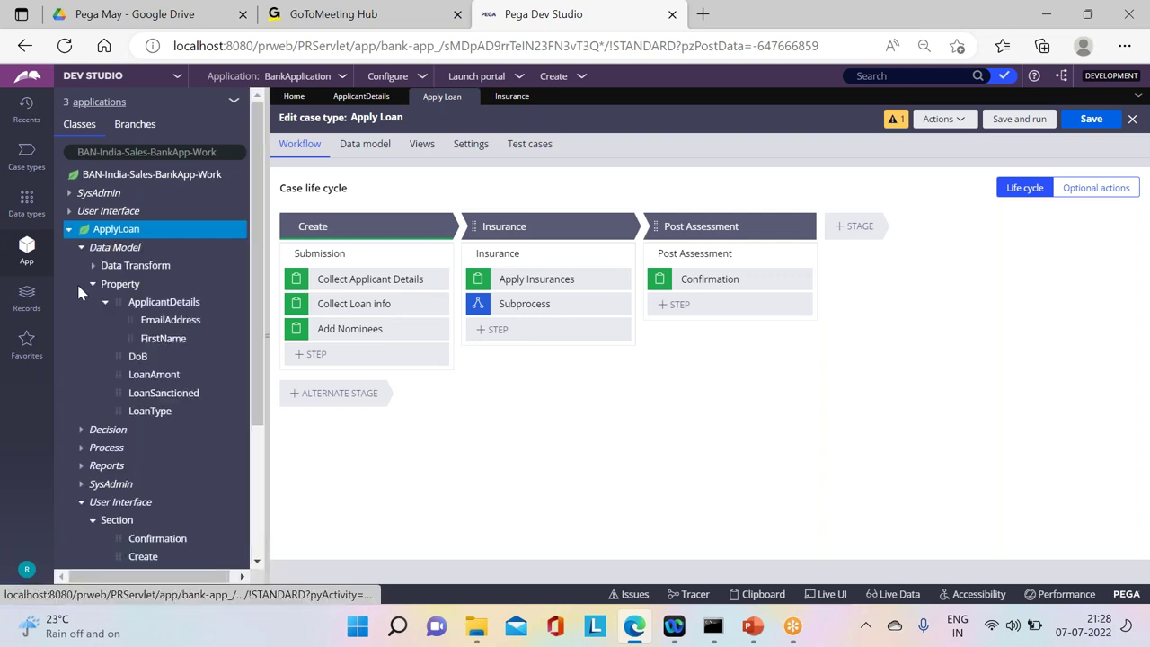
pyautogui.click(93, 283)
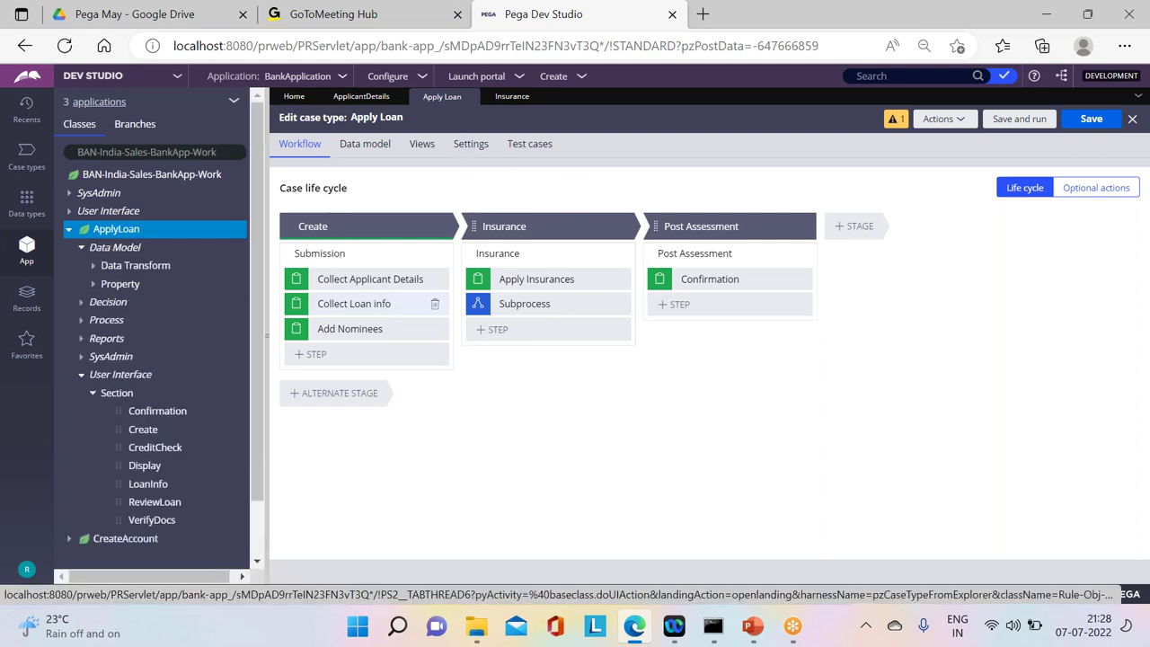
pyautogui.click(81, 374)
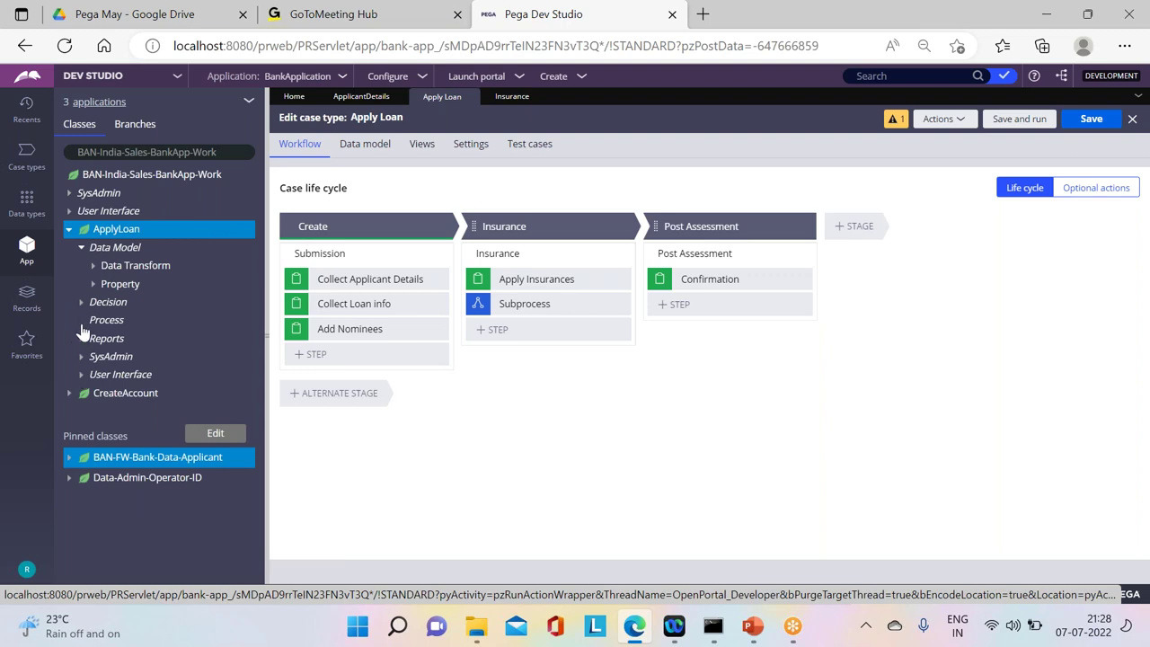
pyautogui.click(81, 321)
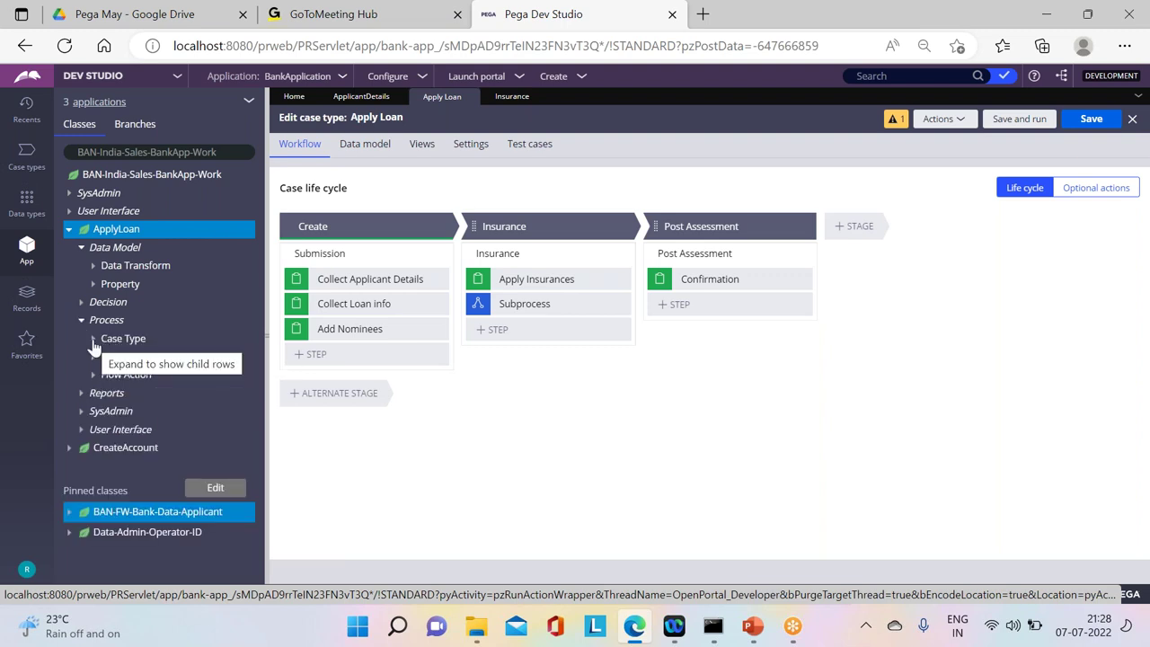
pyautogui.click(93, 338)
pyautogui.click(153, 361)
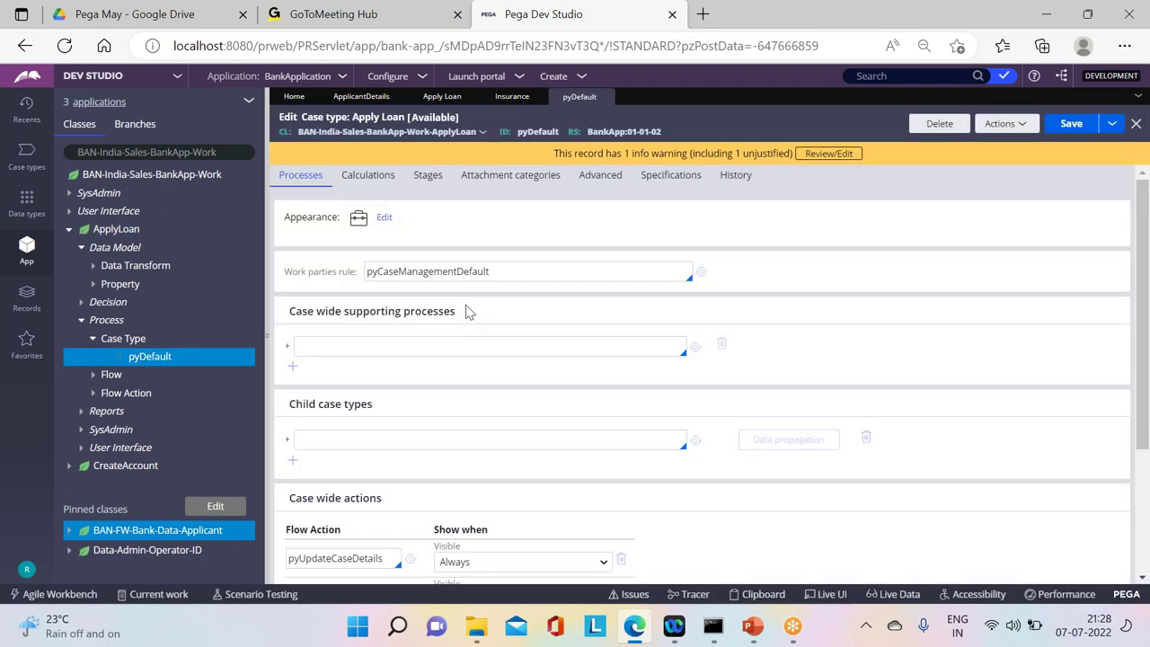
# Step: From the full history, review the version before 'Deleted the Loan Process stage' and view its Stages
pyautogui.click(723, 181)
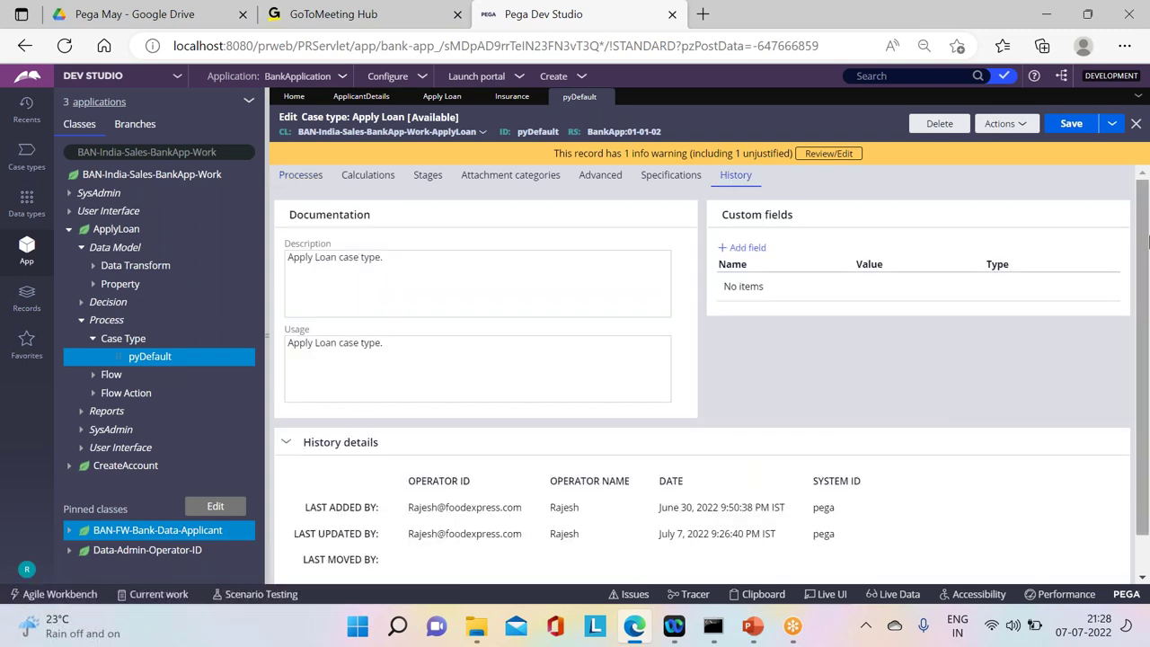
pyautogui.scroll(-1, 575, 377)
pyautogui.click(321, 559)
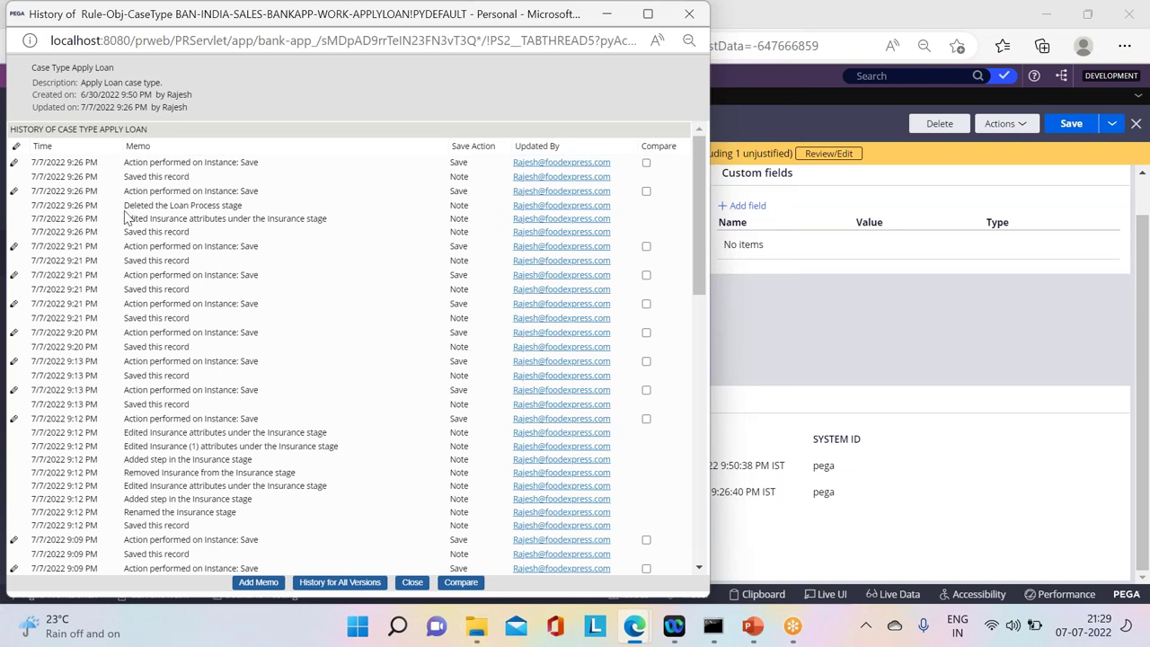
pyautogui.moveTo(128, 211); pyautogui.dragTo(245, 210)
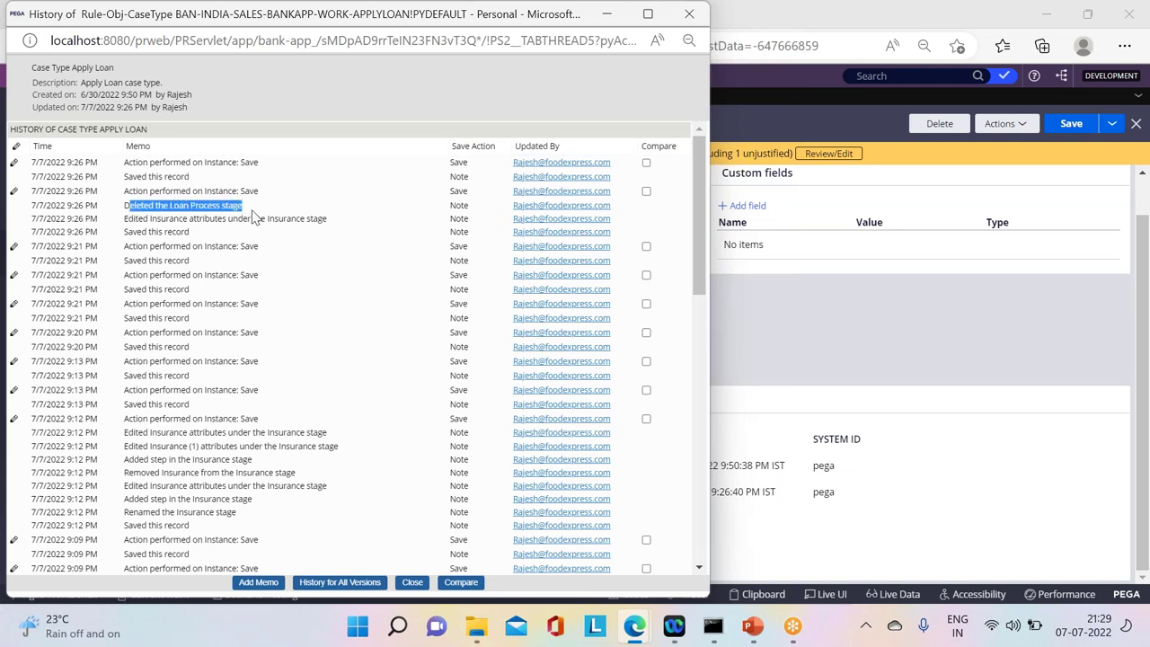
pyautogui.click(15, 195)
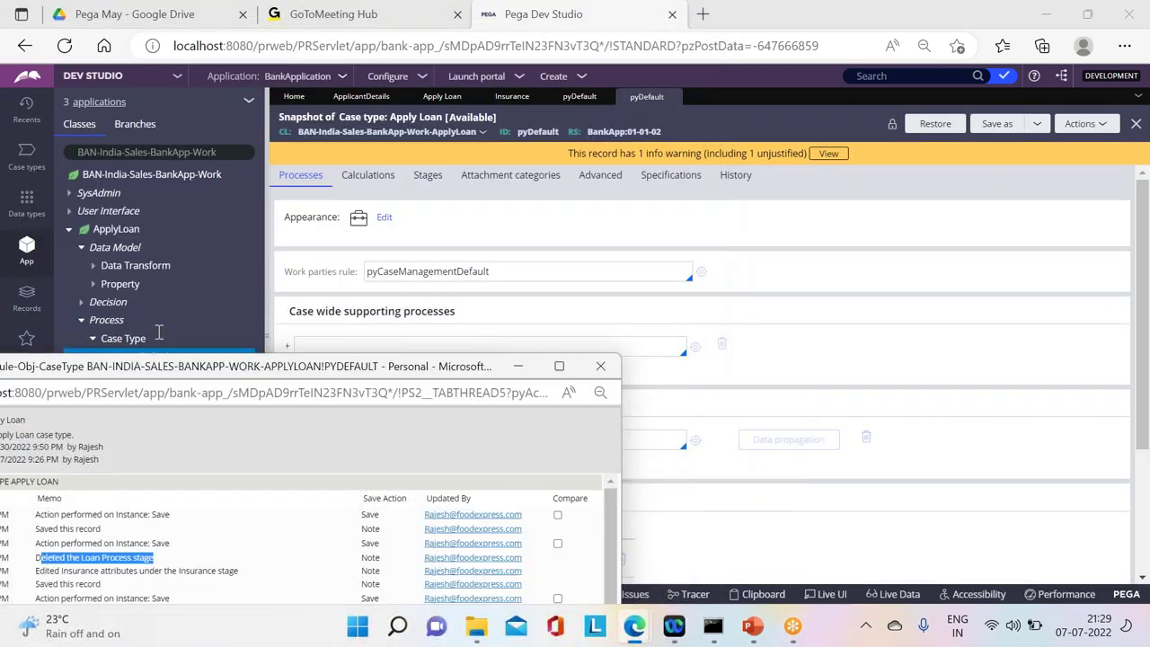
pyautogui.click(656, 228)
pyautogui.click(427, 175)
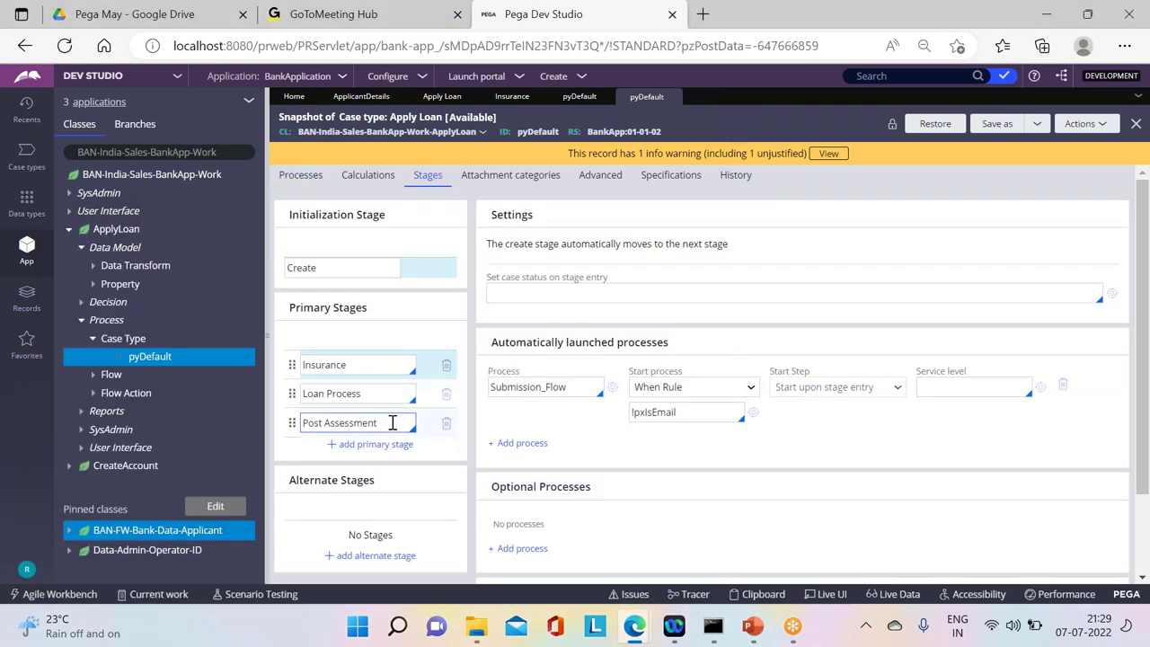
# Step: Restore and save the earlier pyDefault version, then save and refresh the Apply Loan case type
pyautogui.click(935, 125)
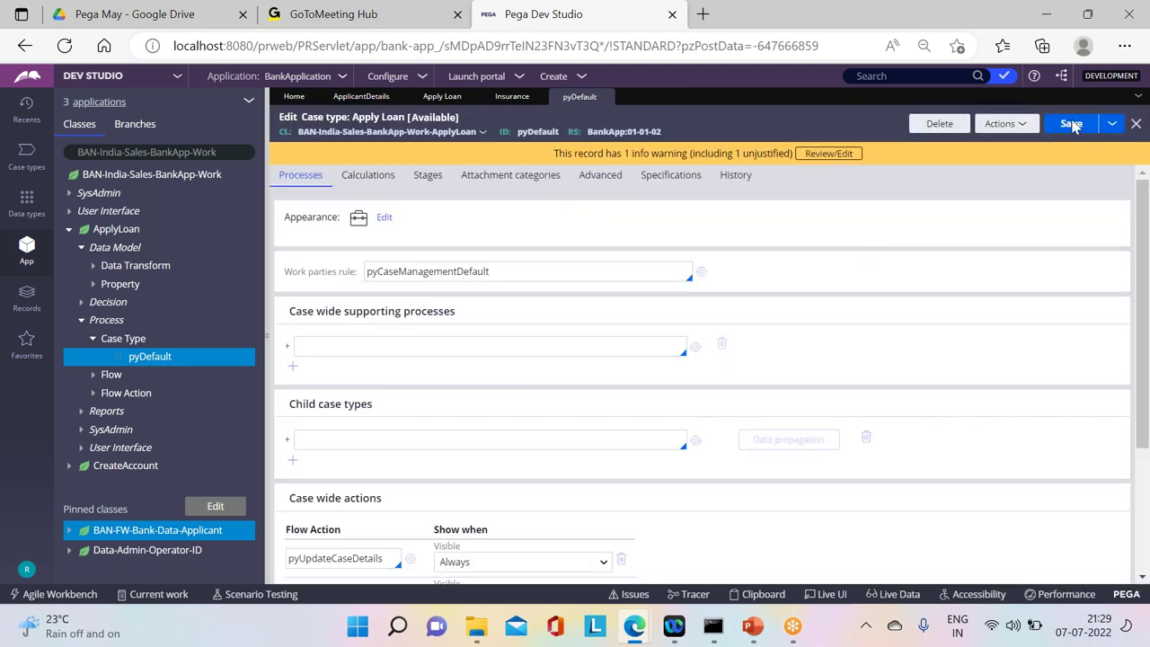
pyautogui.click(1071, 125)
pyautogui.click(443, 96)
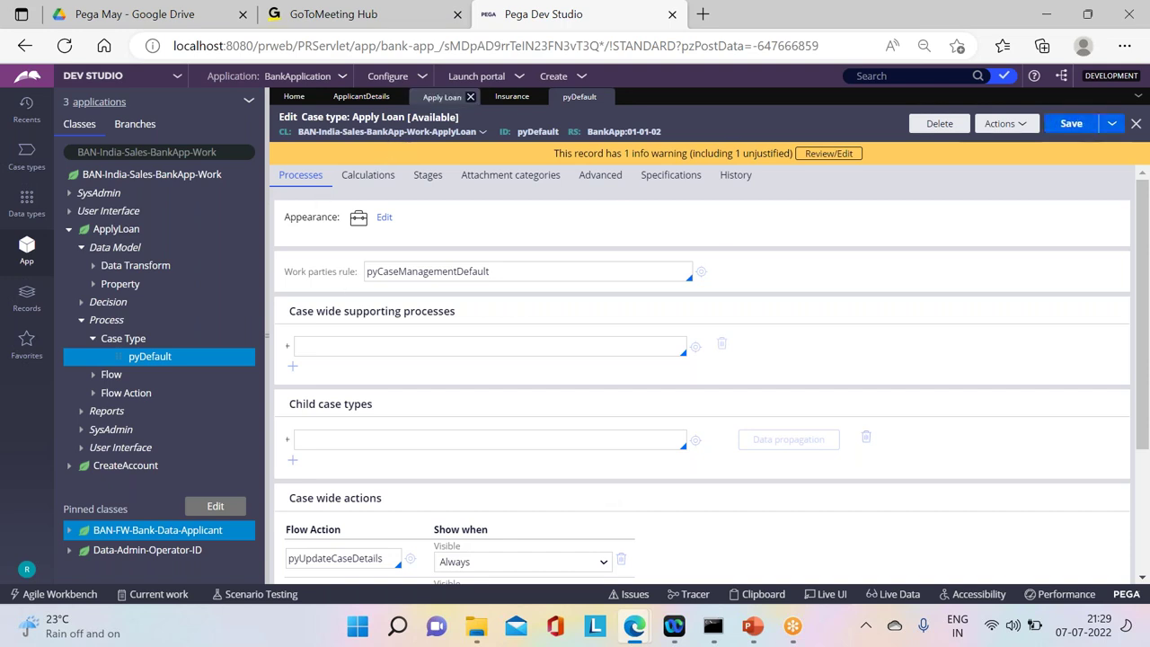
pyautogui.hotkey('ctrl', 's')
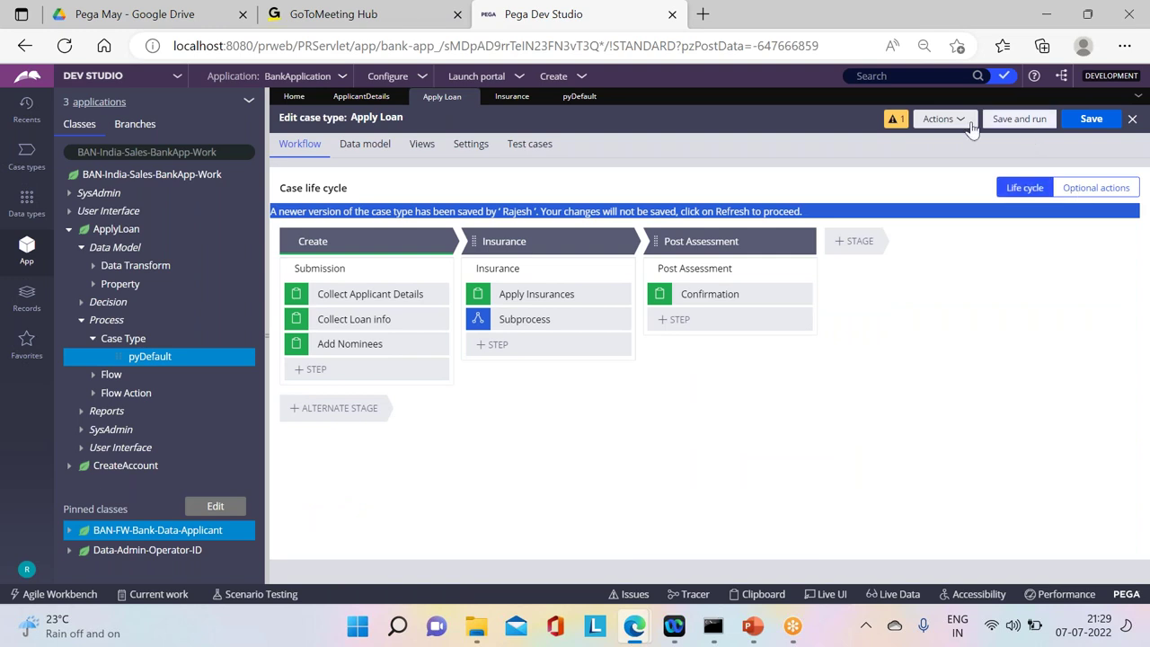
pyautogui.click(939, 119)
pyautogui.click(930, 175)
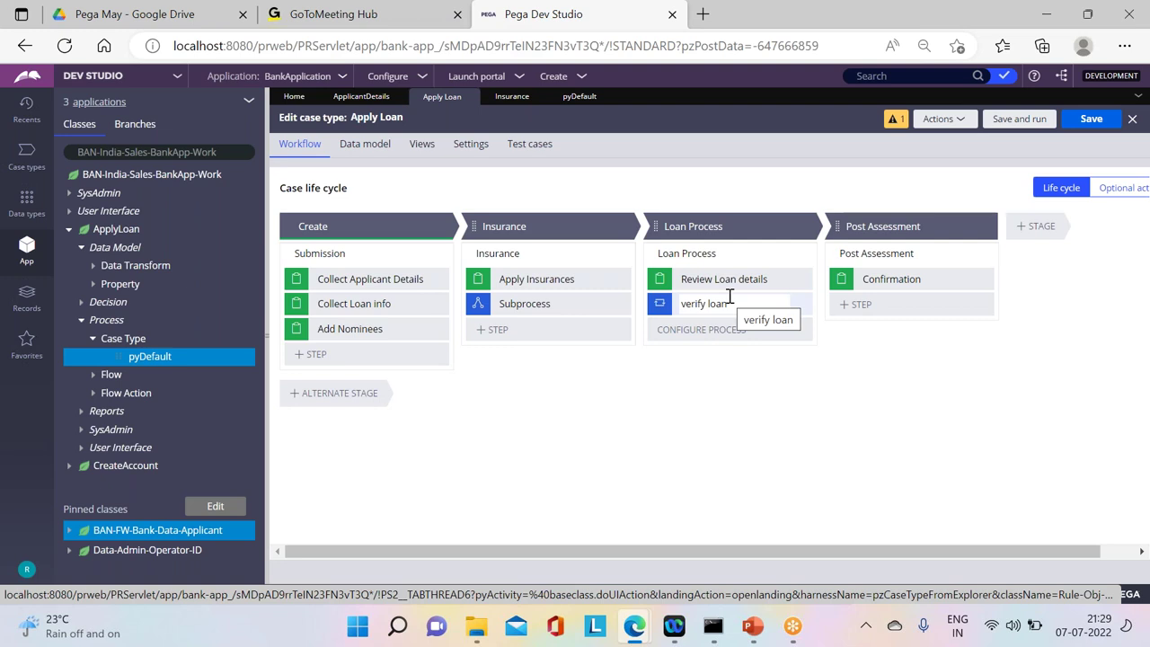
# Step: Review the pyDefault case type's full change history, then close pyDefault
pyautogui.click(153, 357)
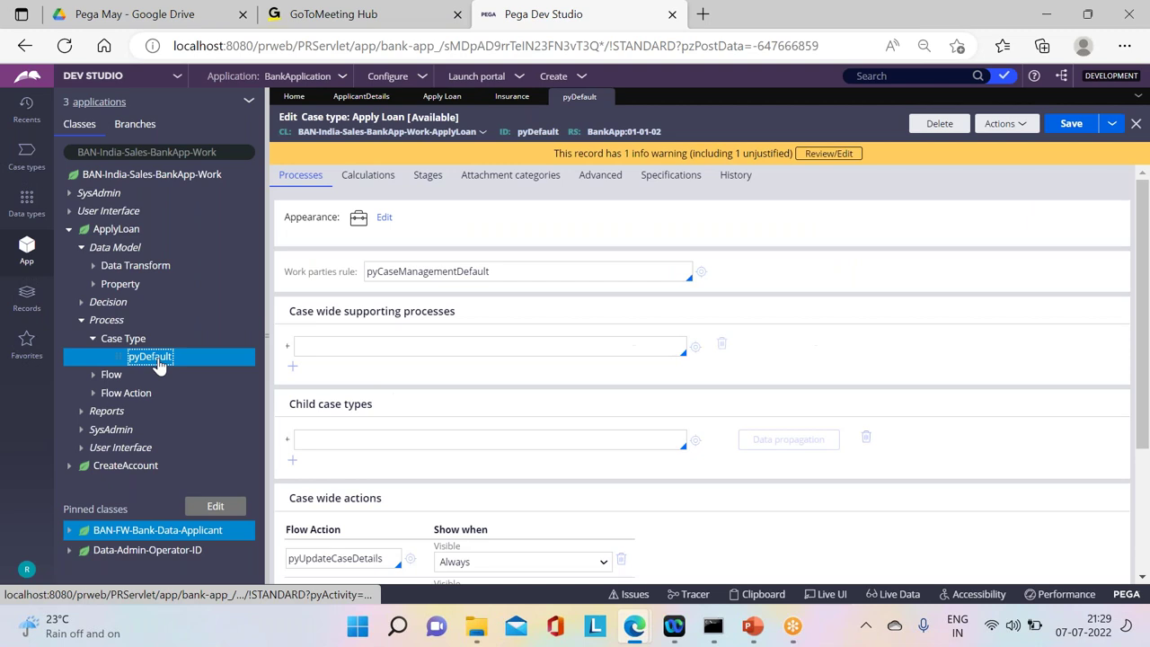
pyautogui.click(737, 175)
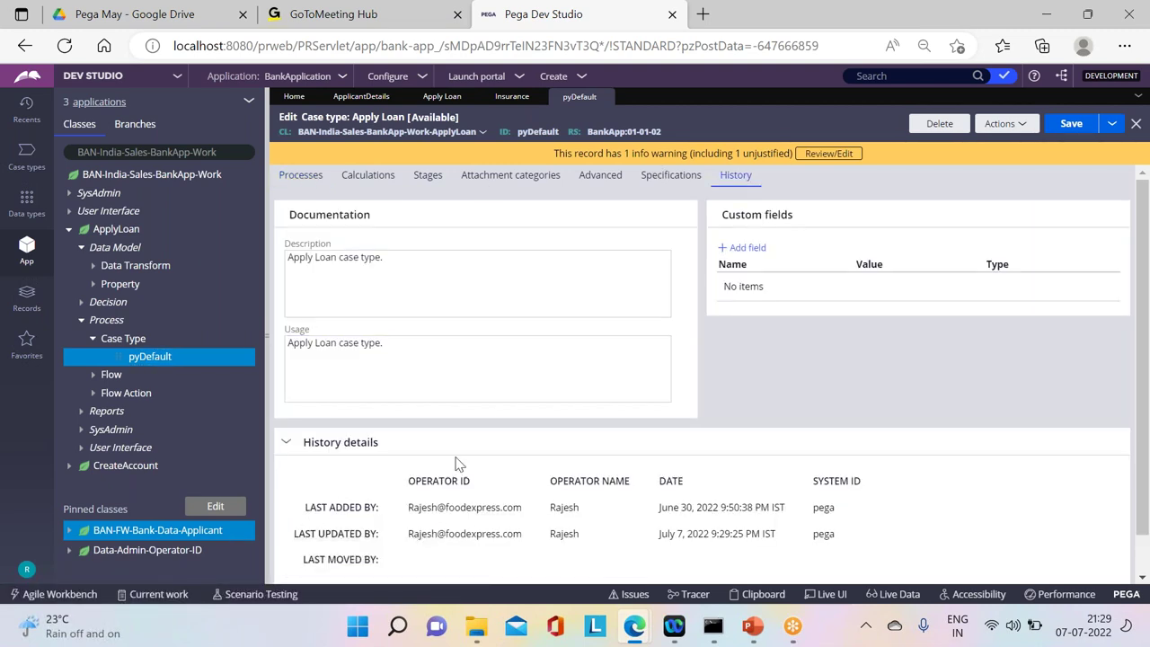
pyautogui.scroll(-1, 862, 449)
pyautogui.click(326, 561)
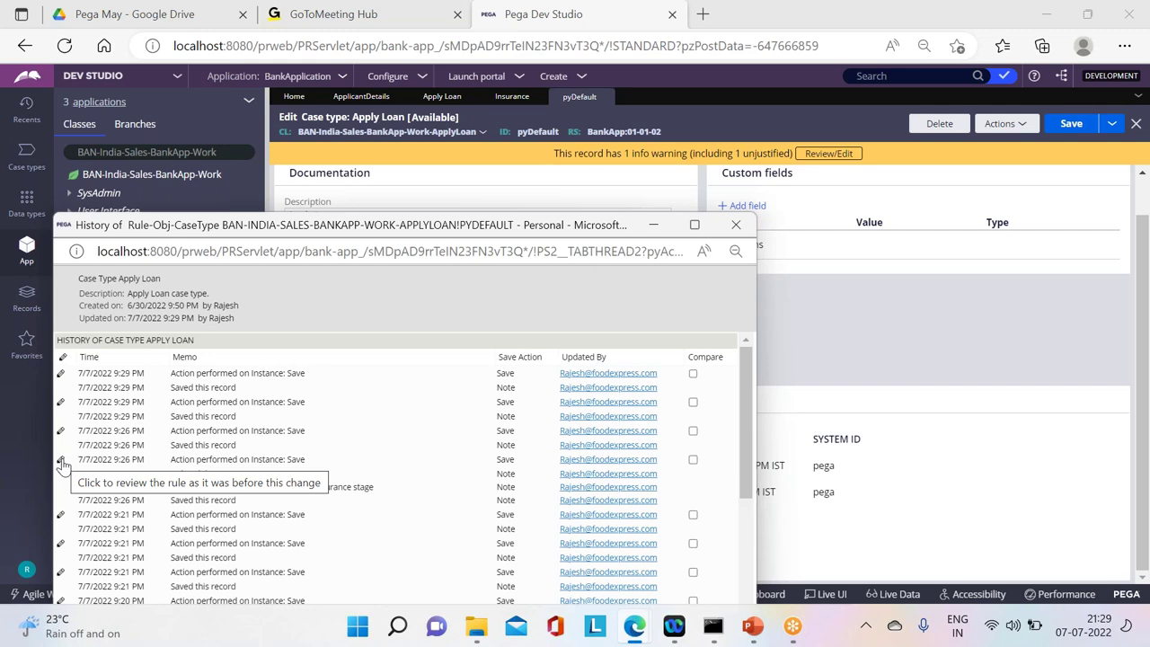
pyautogui.click(61, 462)
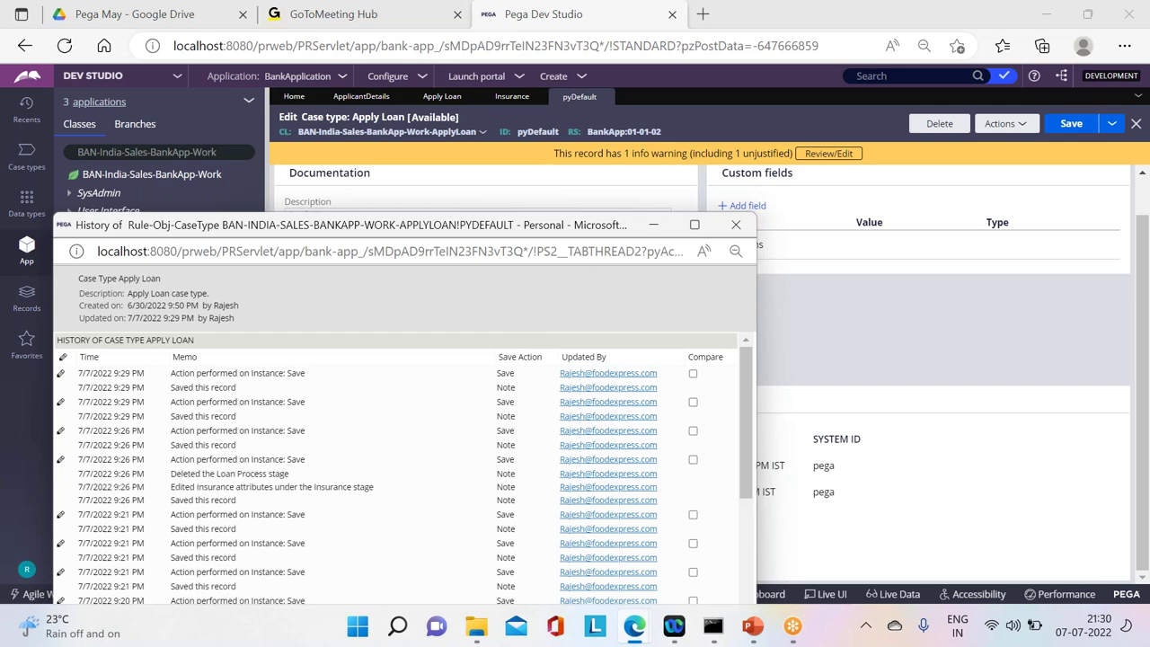
pyautogui.click(736, 224)
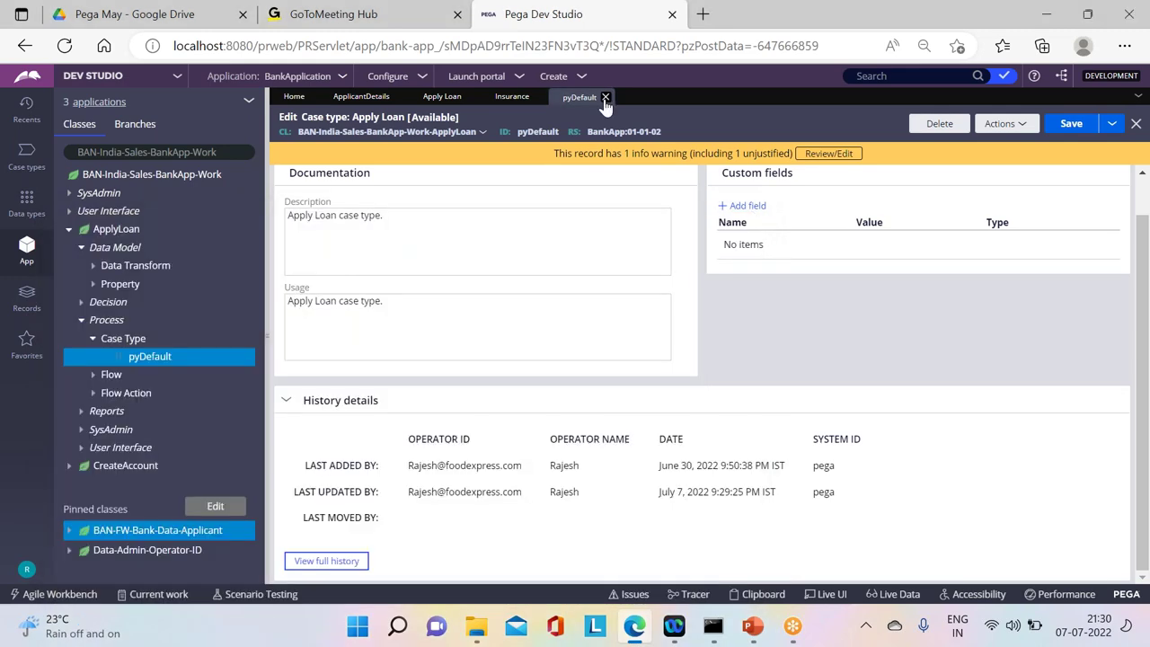
pyautogui.click(606, 98)
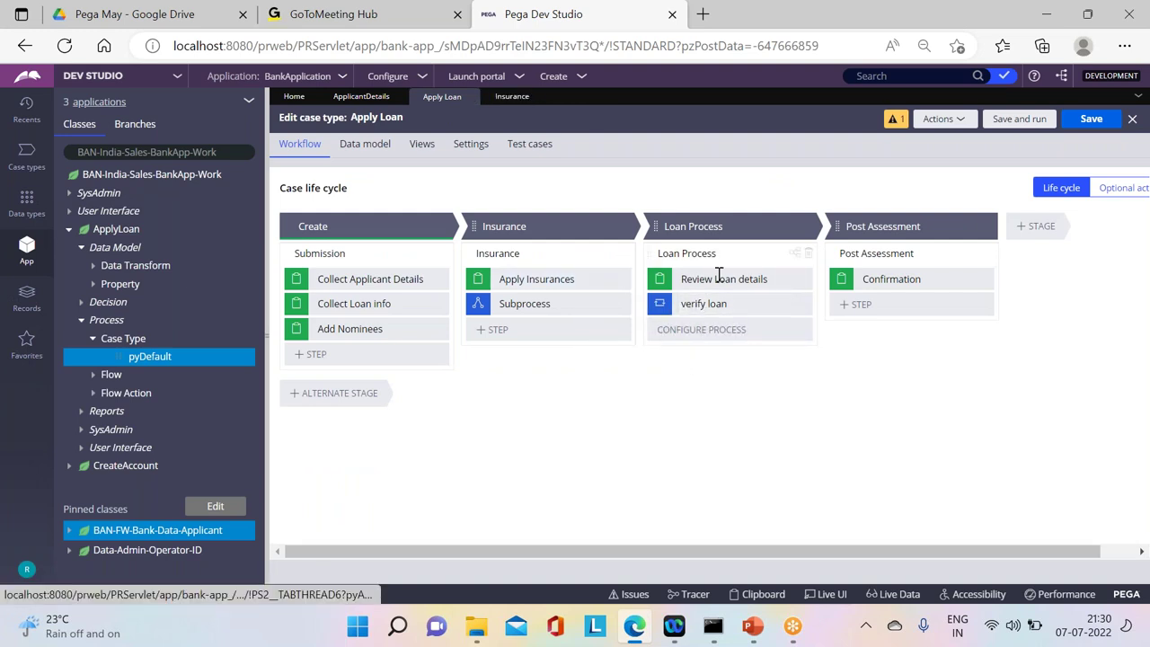
# Step: Open the Loan Process stage's LoanProcess_Flow diagram, then the Insurance flow
pyautogui.click(716, 306)
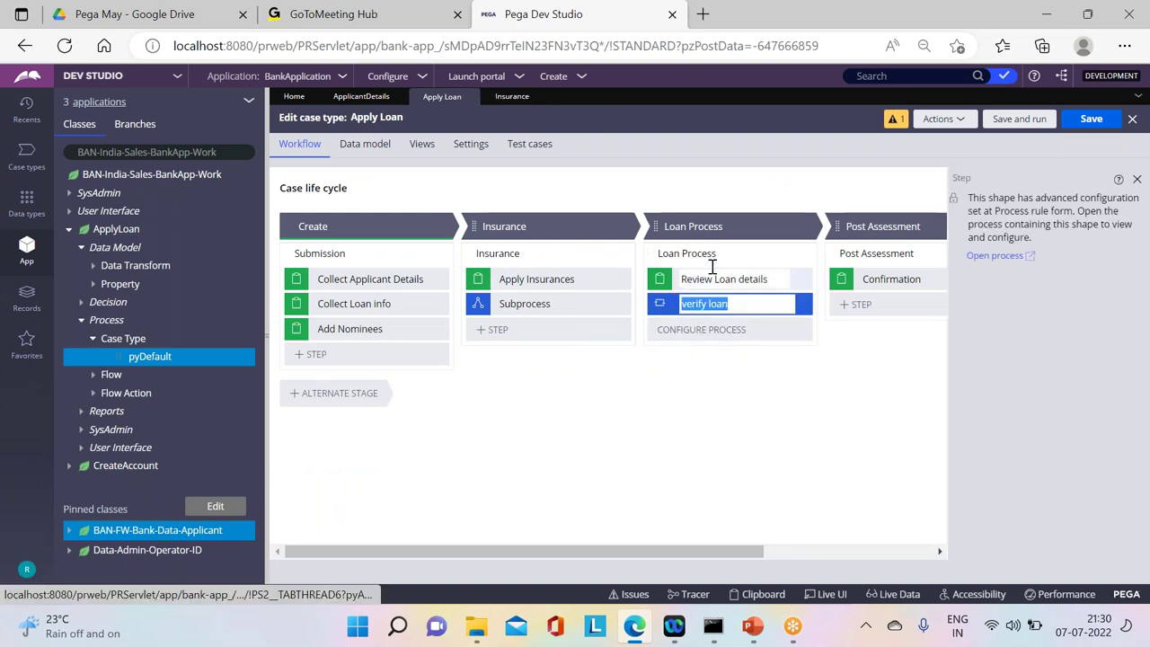
pyautogui.click(692, 254)
pyautogui.click(795, 254)
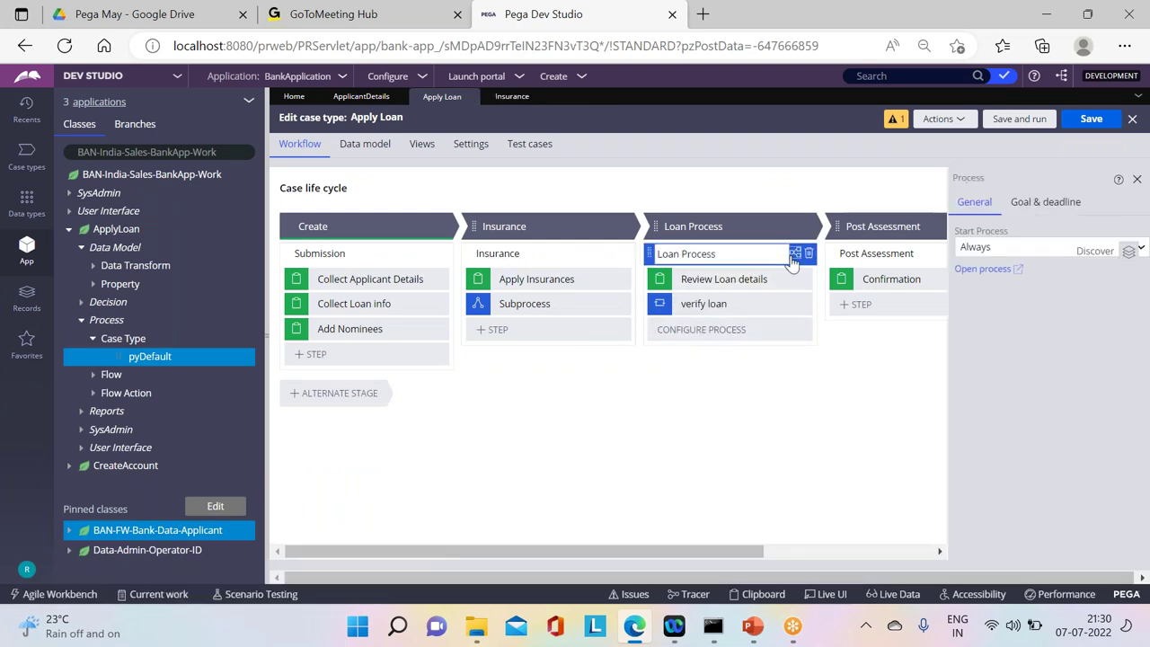
pyautogui.click(697, 268)
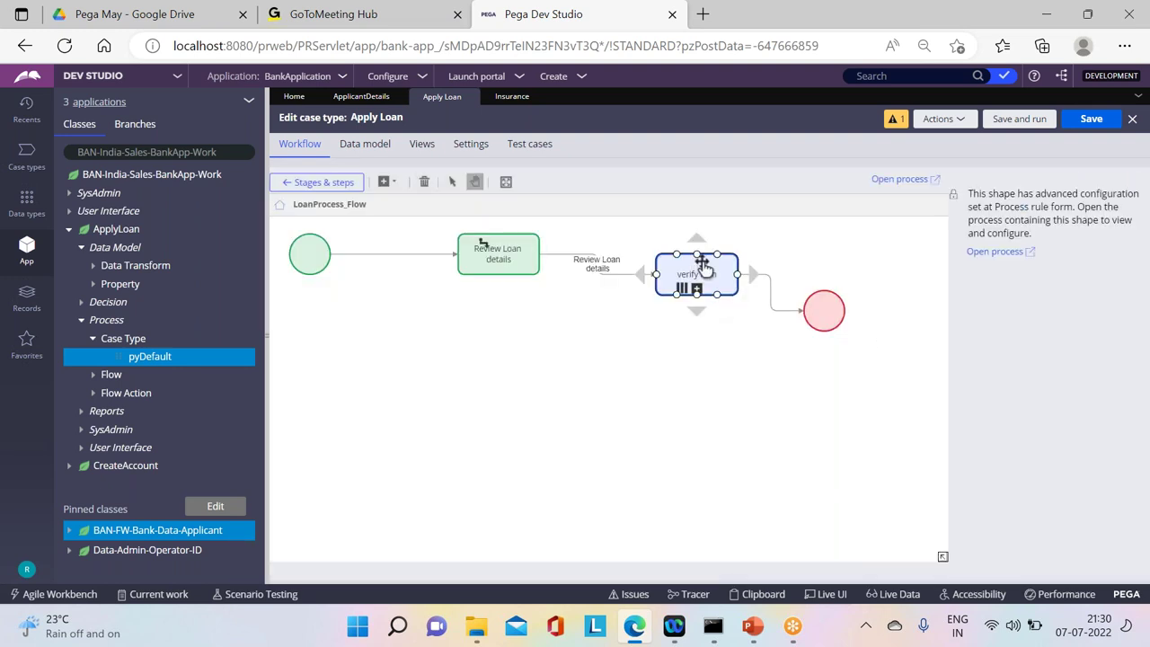
pyautogui.click(508, 96)
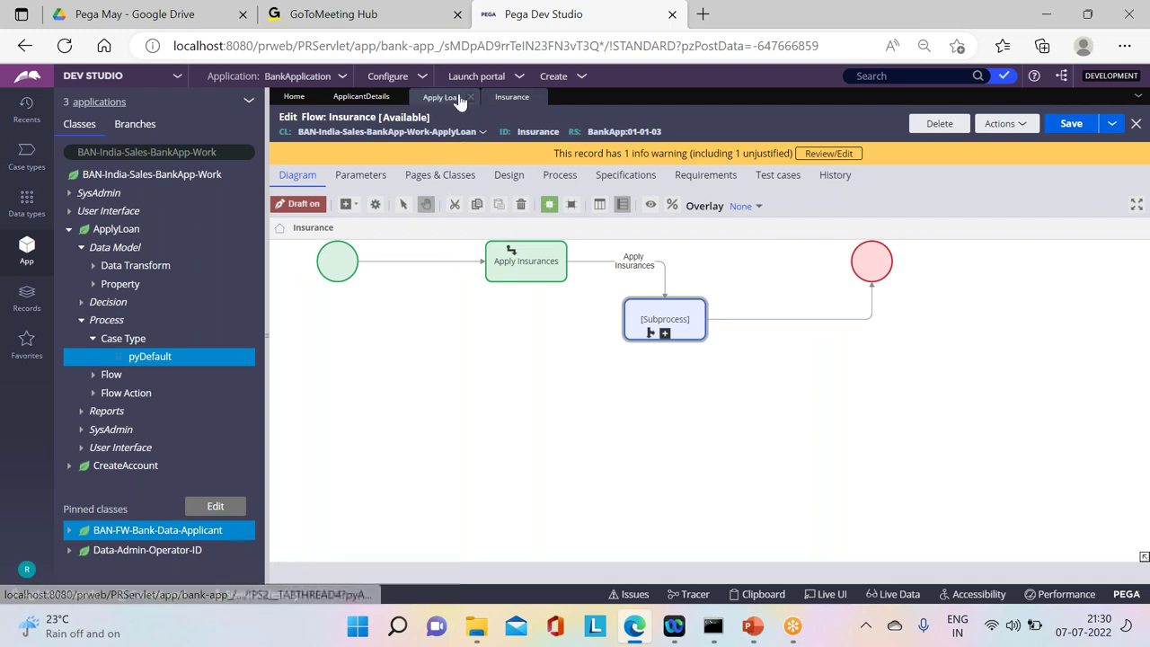
# Step: Select, then deselect, the Apply Insurances shape in the Insurance flow
pyautogui.click(557, 274)
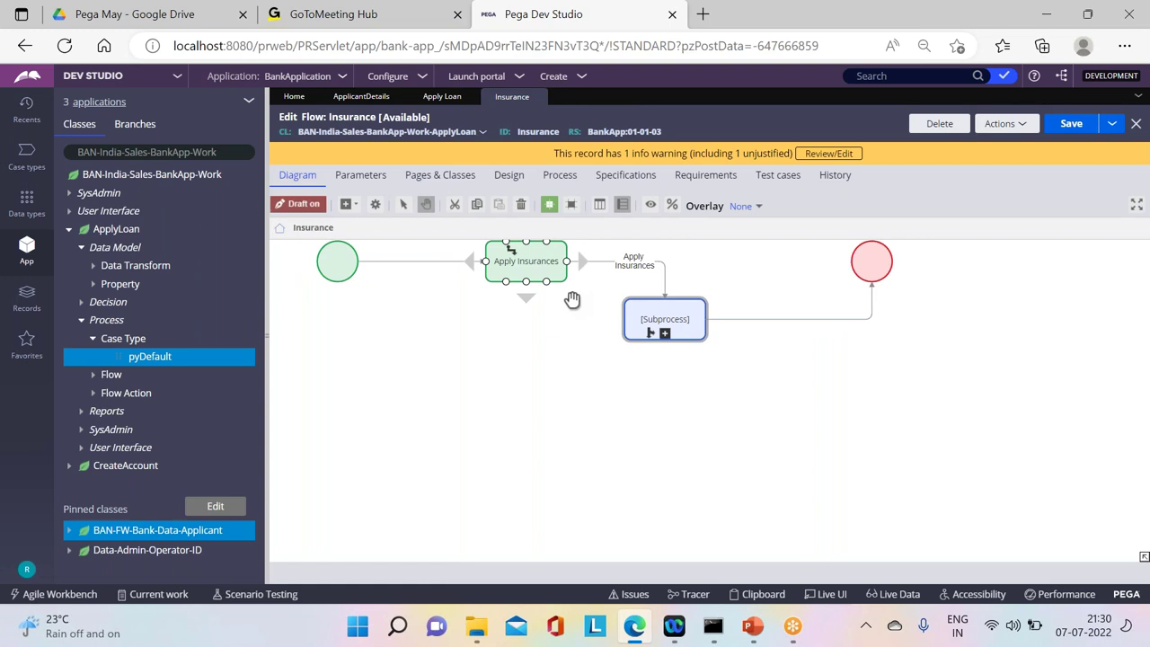
pyautogui.click(504, 356)
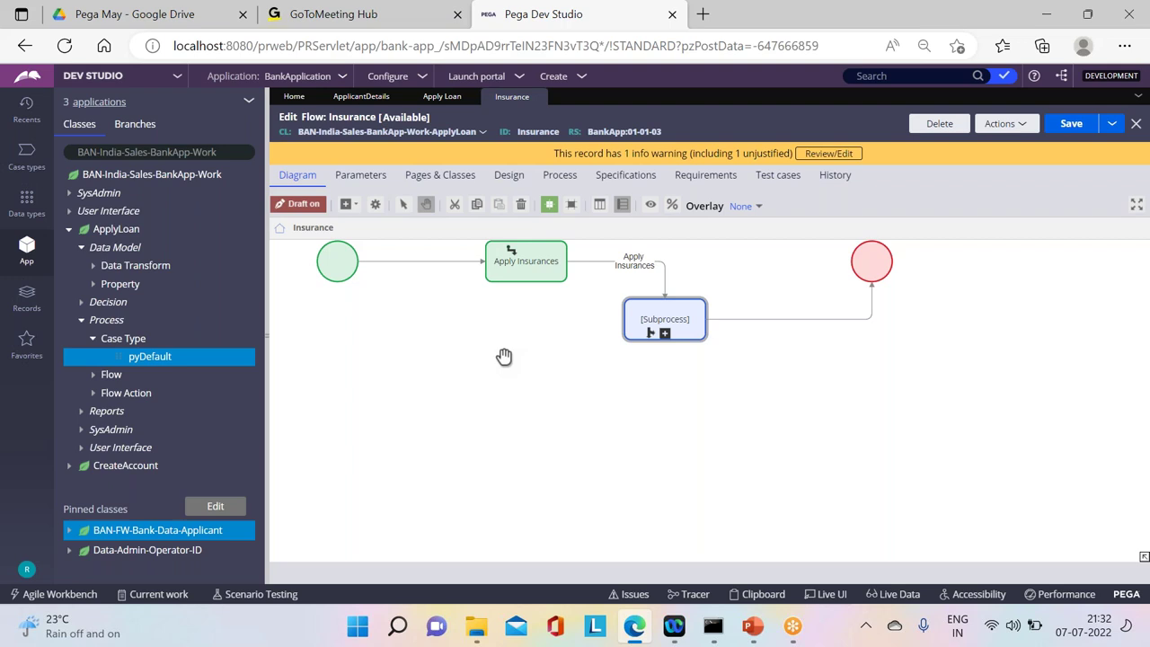
# Step: Open the Apply Loan case type from the Case types list and go to its Settings
pyautogui.click(32, 162)
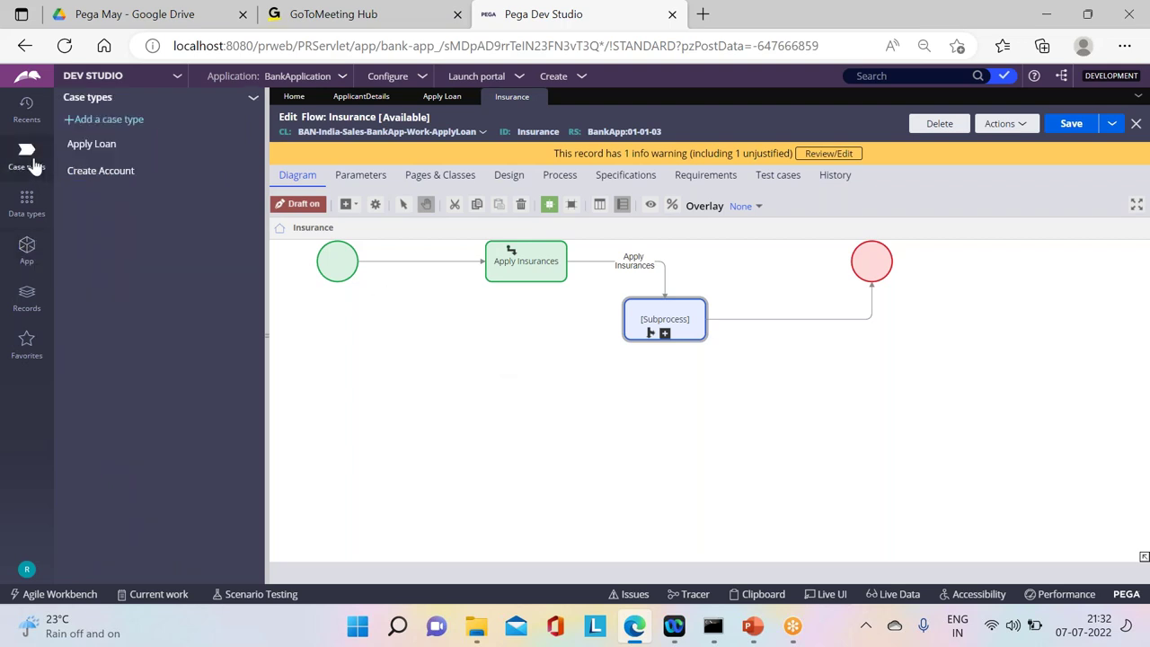
pyautogui.click(88, 149)
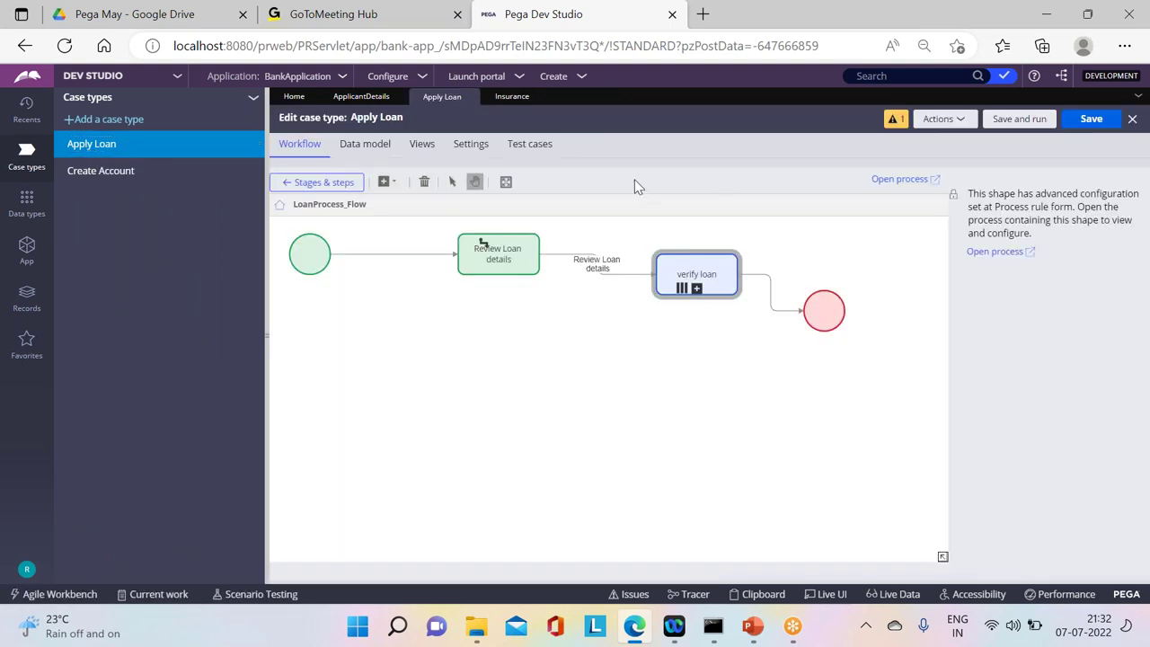
pyautogui.click(346, 183)
pyautogui.click(475, 151)
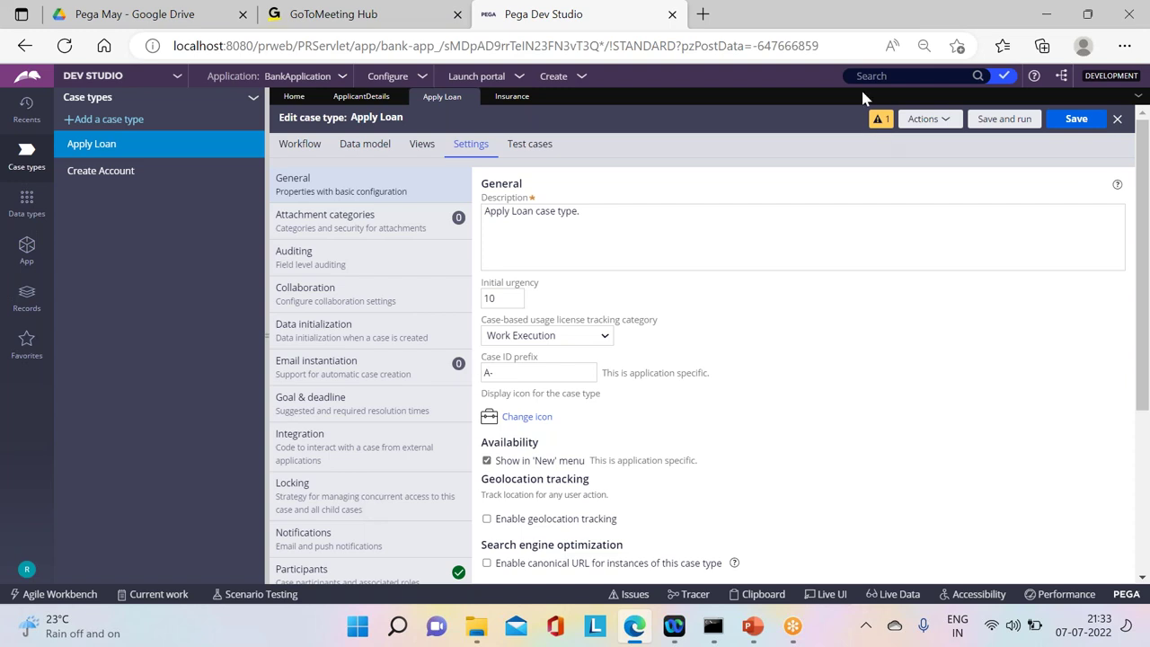
# Step: Open Apply Loan's Locking settings and highlight the access strategy wording
pyautogui.click(539, 372)
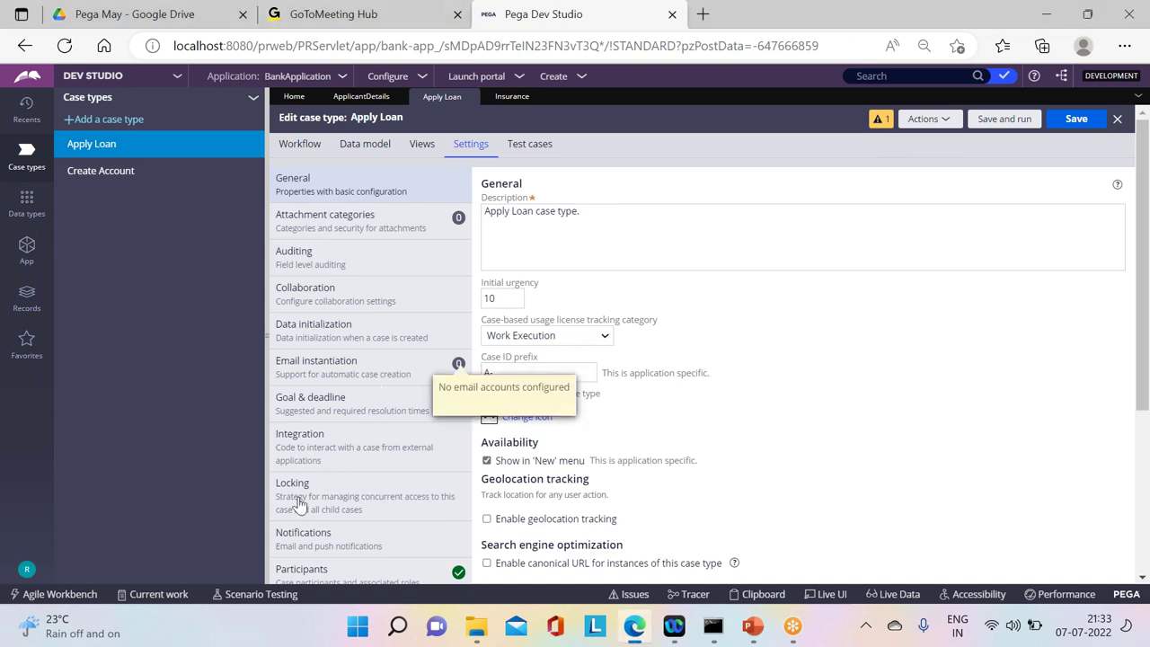
pyautogui.click(364, 496)
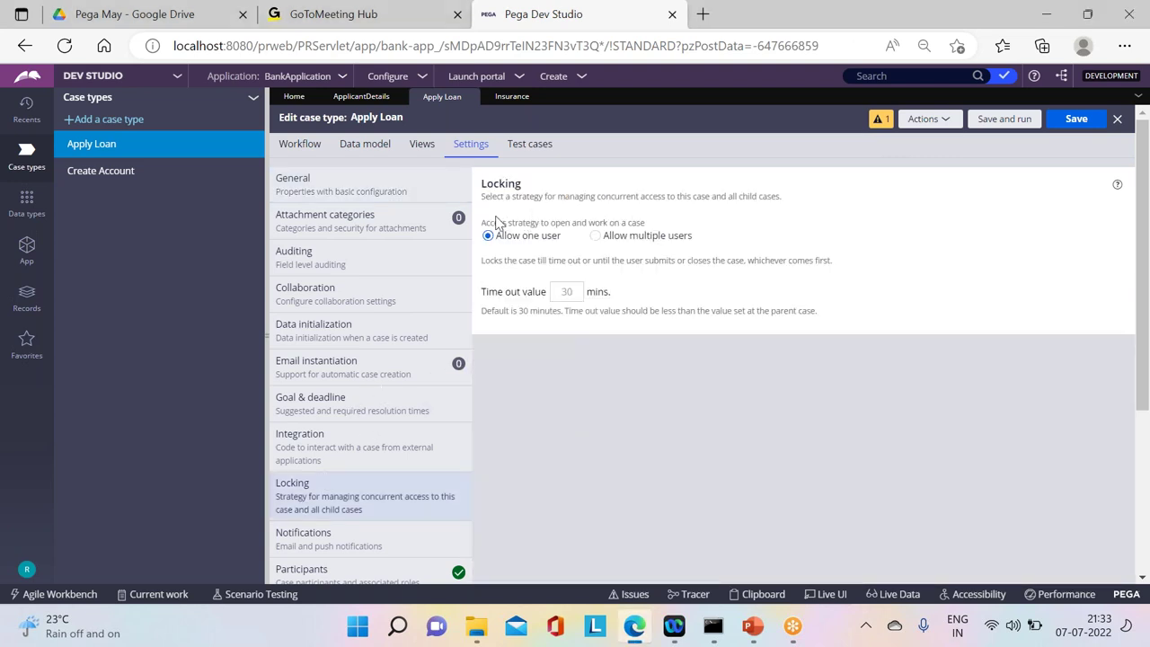
pyautogui.moveTo(489, 223); pyautogui.dragTo(670, 220)
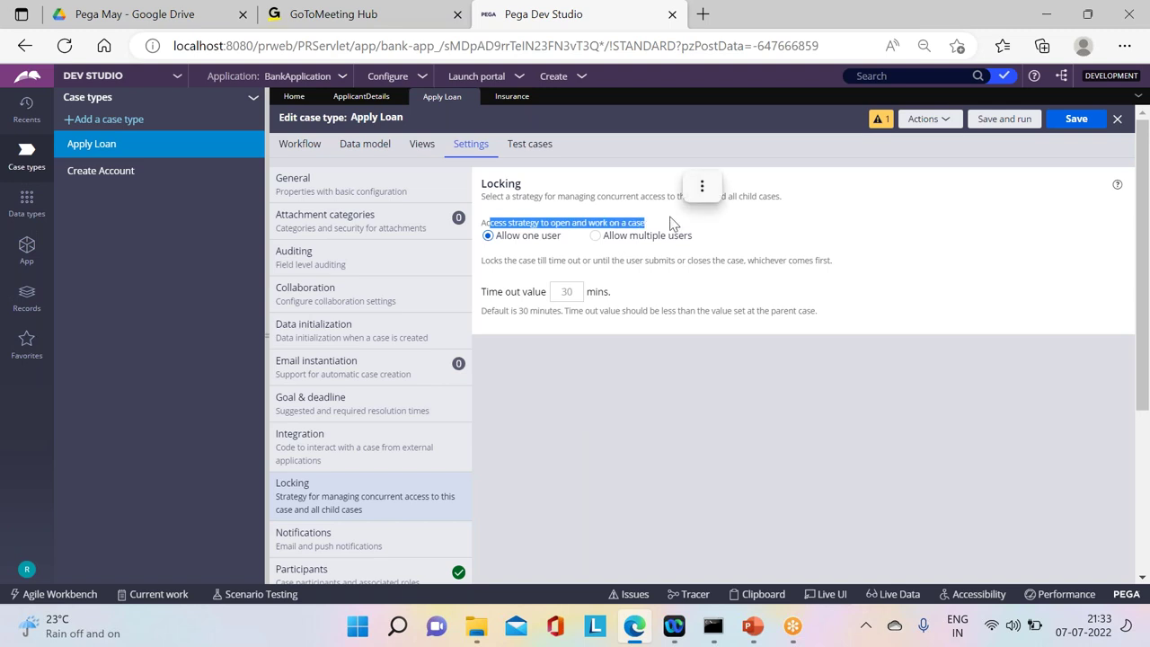
pyautogui.click(506, 242)
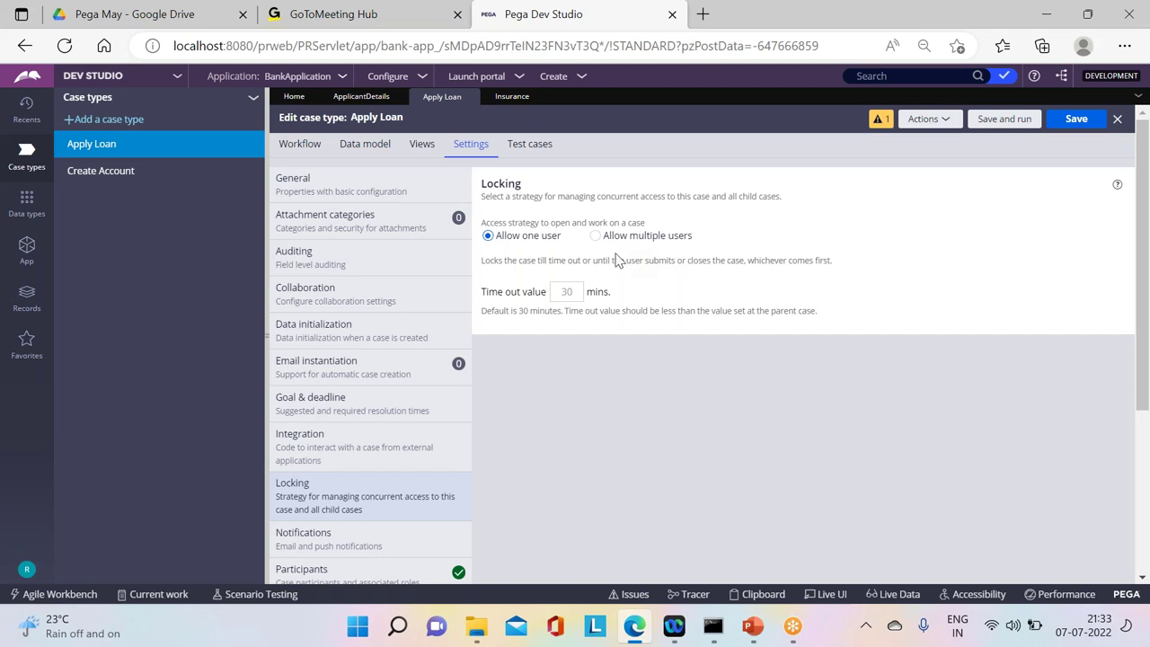
# Step: Try a 60-minute time-out, revert it to 30, and highlight the locking explanations
pyautogui.click(562, 296)
pyautogui.write('60')
pyautogui.press('BackSpace')
pyautogui.press('BackSpace')
pyautogui.click(611, 401)
pyautogui.moveTo(480, 263); pyautogui.dragTo(596, 264)
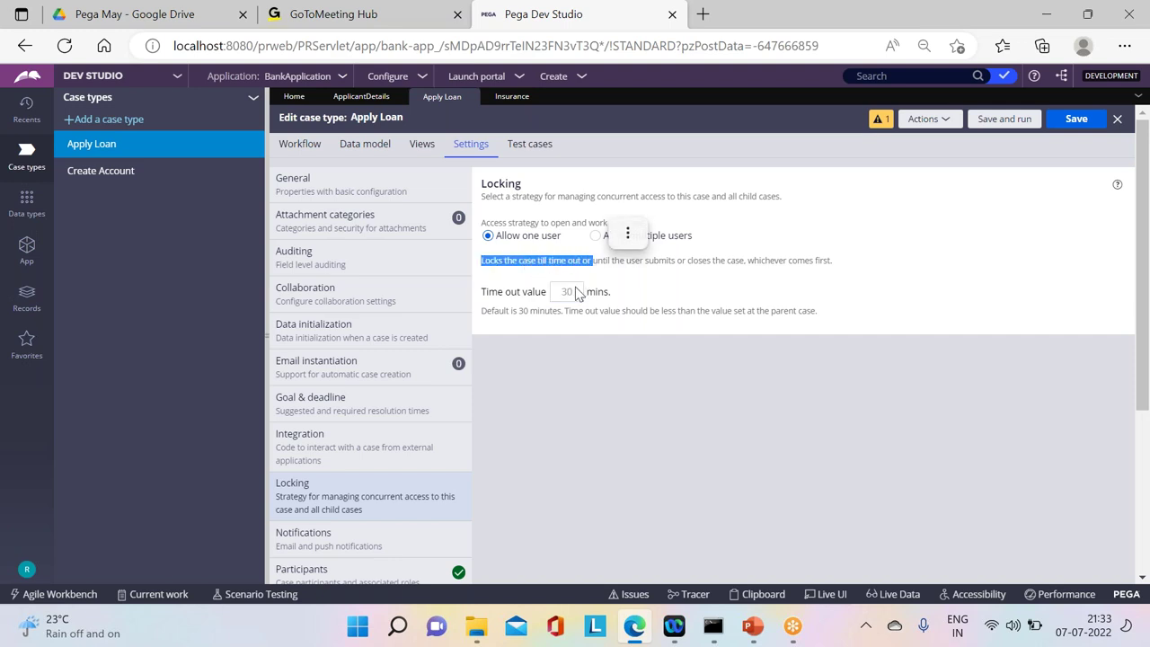
pyautogui.click(597, 279)
pyautogui.moveTo(685, 255); pyautogui.dragTo(842, 269)
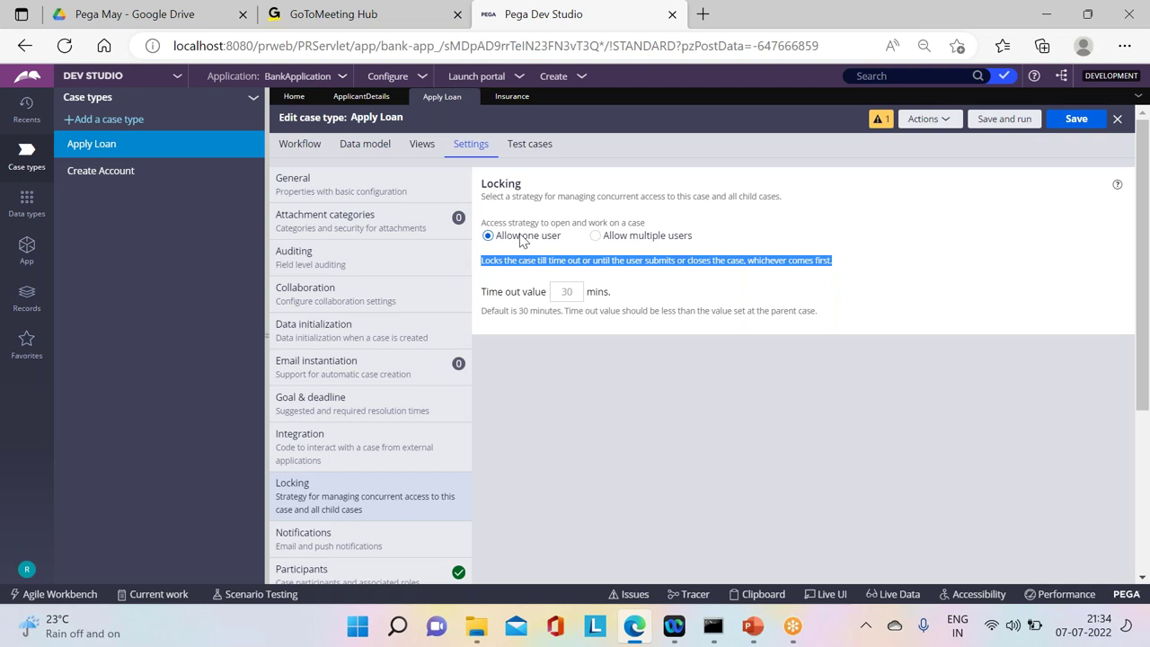
# Step: Switch Apply Loan's locking to Allow multiple users and save the case type
pyautogui.click(596, 237)
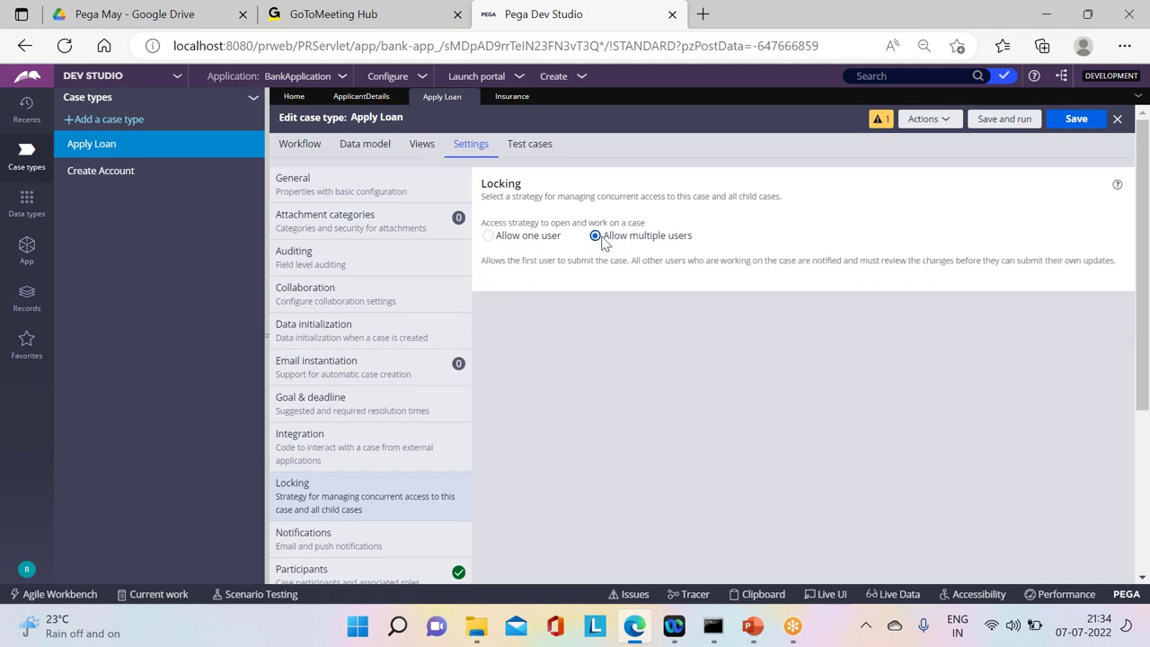
pyautogui.click(1076, 120)
pyautogui.click(1088, 118)
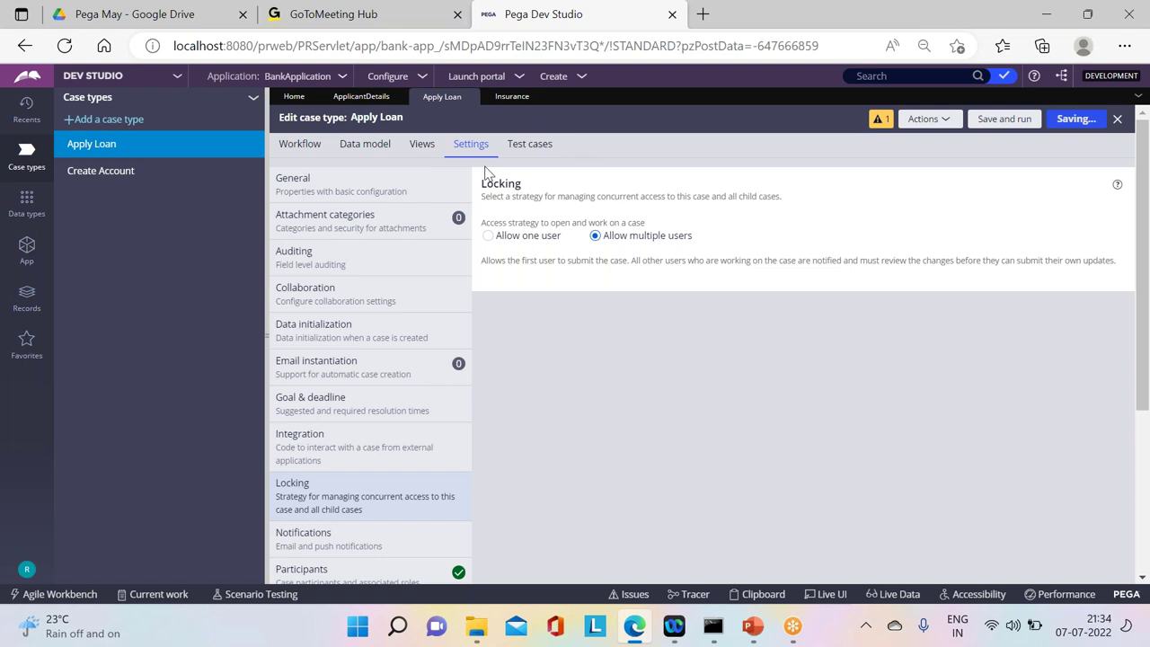
pyautogui.click(582, 78)
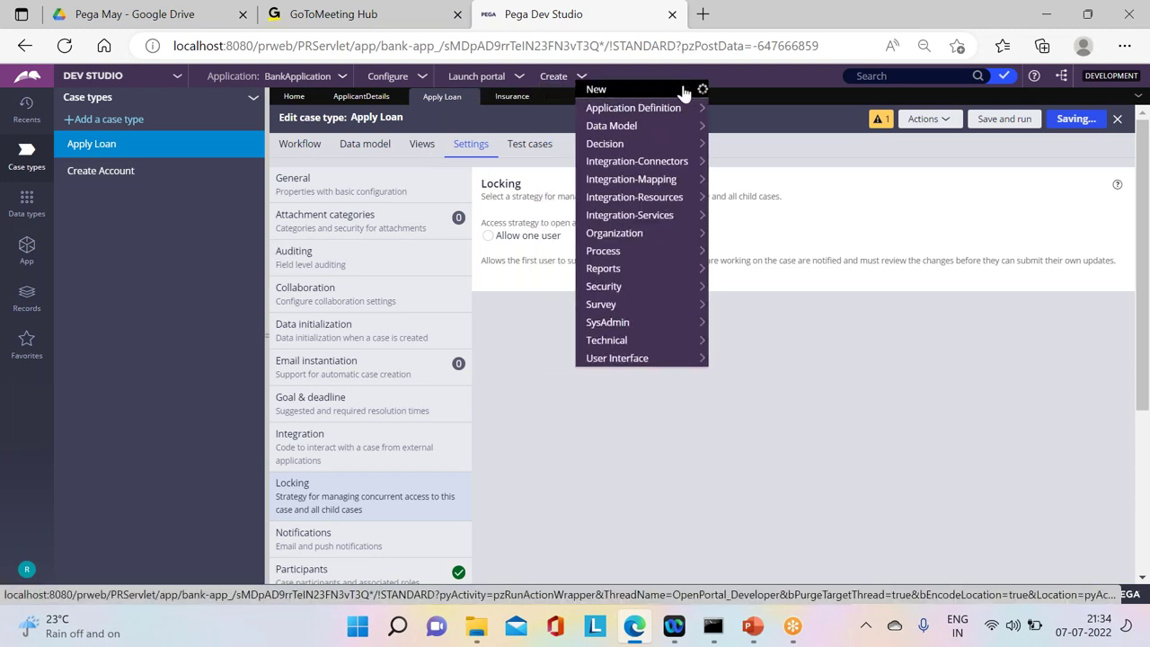
# Step: Start Apply Loan case A-8041 and submit the applicant, nominee and loan detail forms
pyautogui.moveTo(595, 91)
pyautogui.click(739, 91)
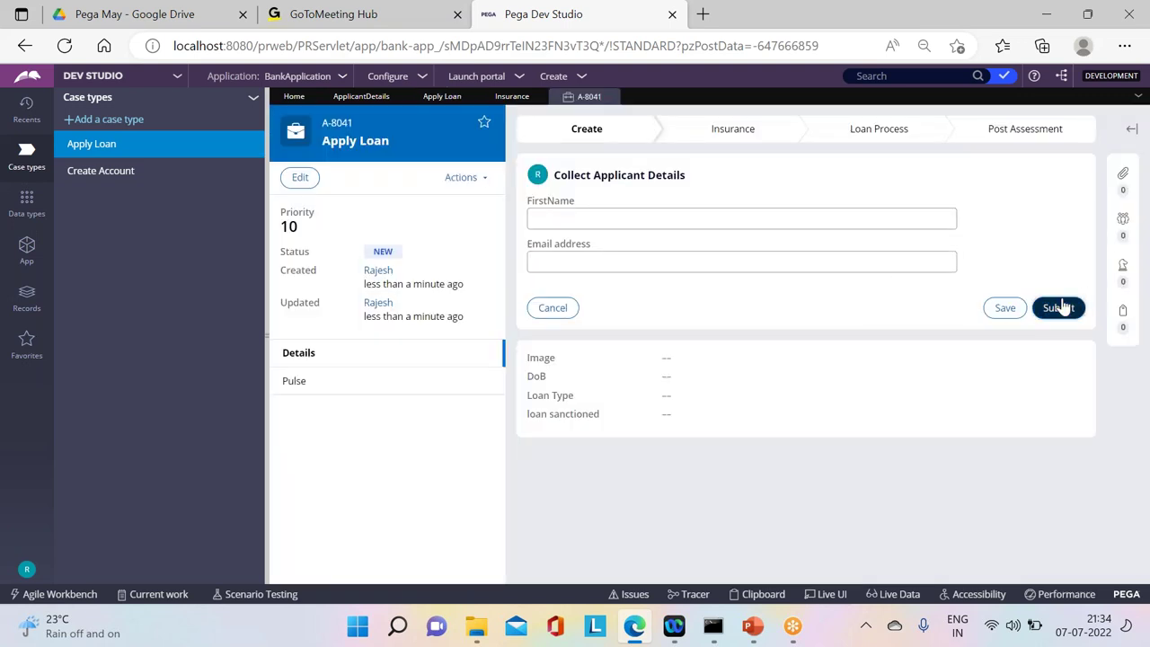
pyautogui.click(1061, 307)
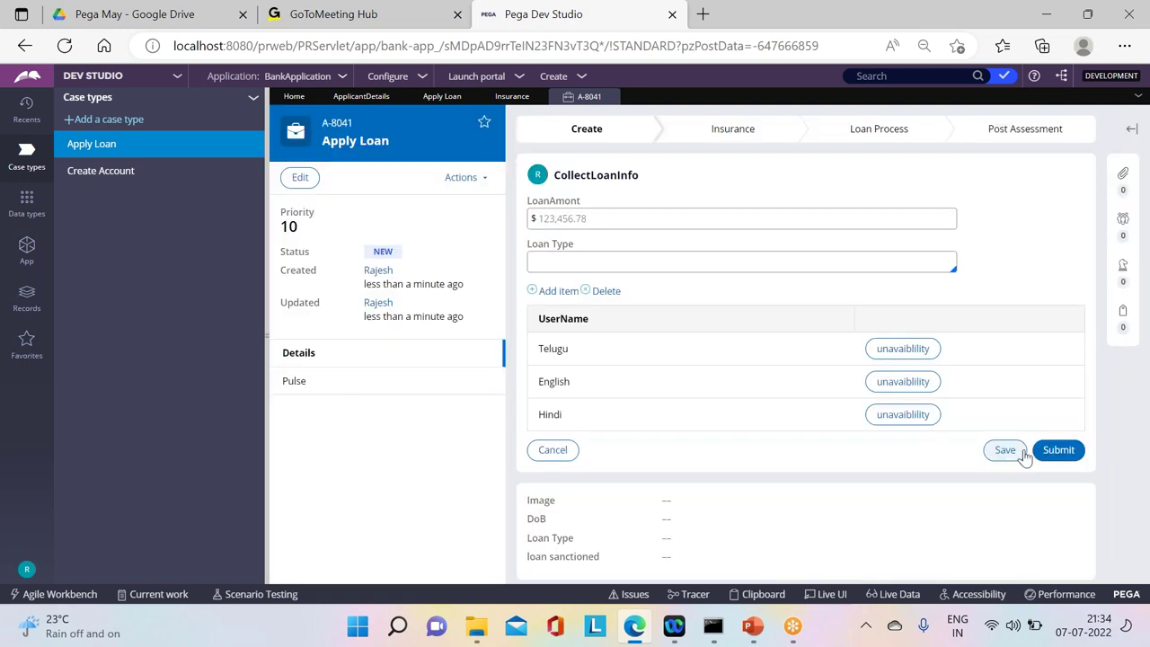
pyautogui.click(1057, 450)
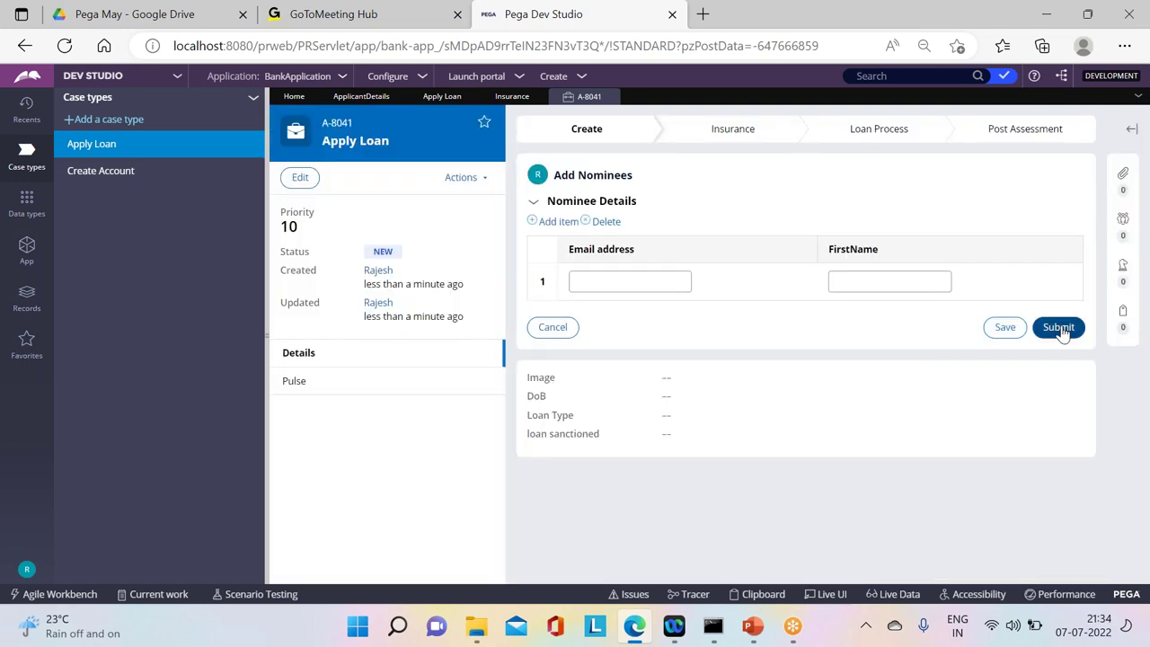
pyautogui.click(1060, 328)
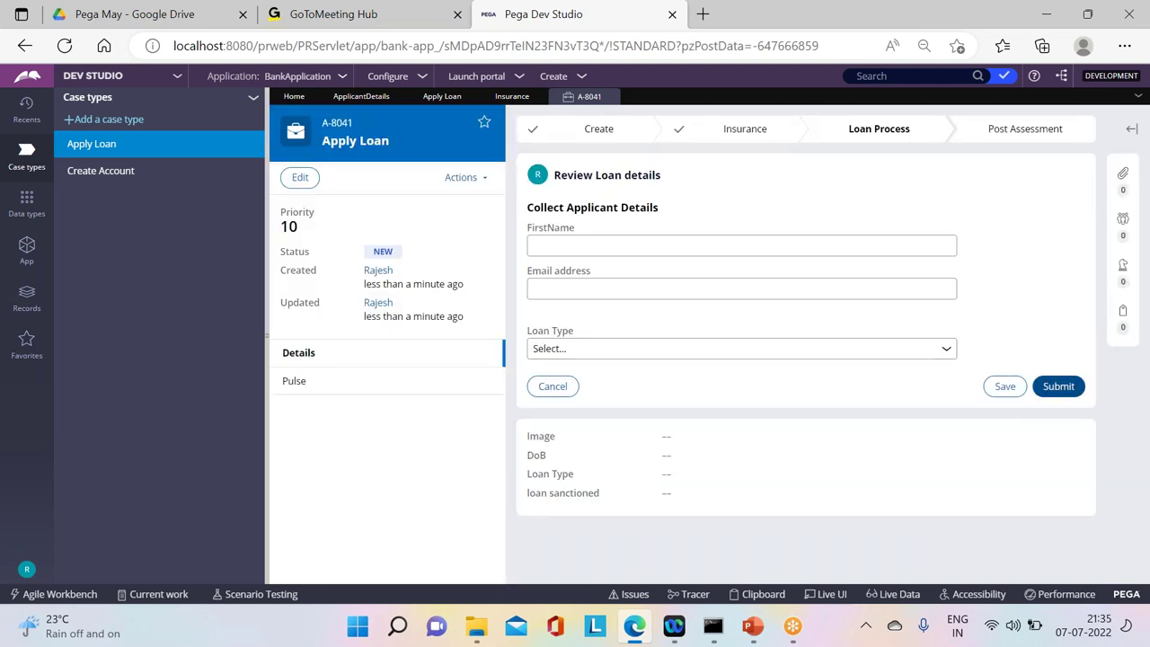
pyautogui.click(1058, 386)
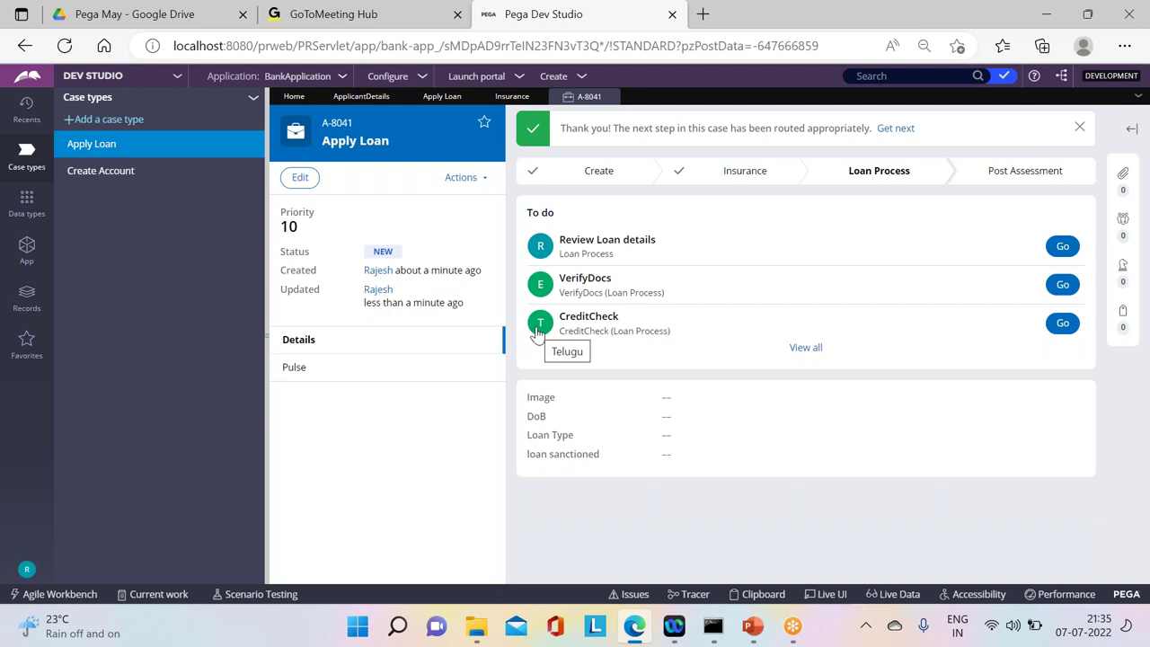
pyautogui.click(27, 569)
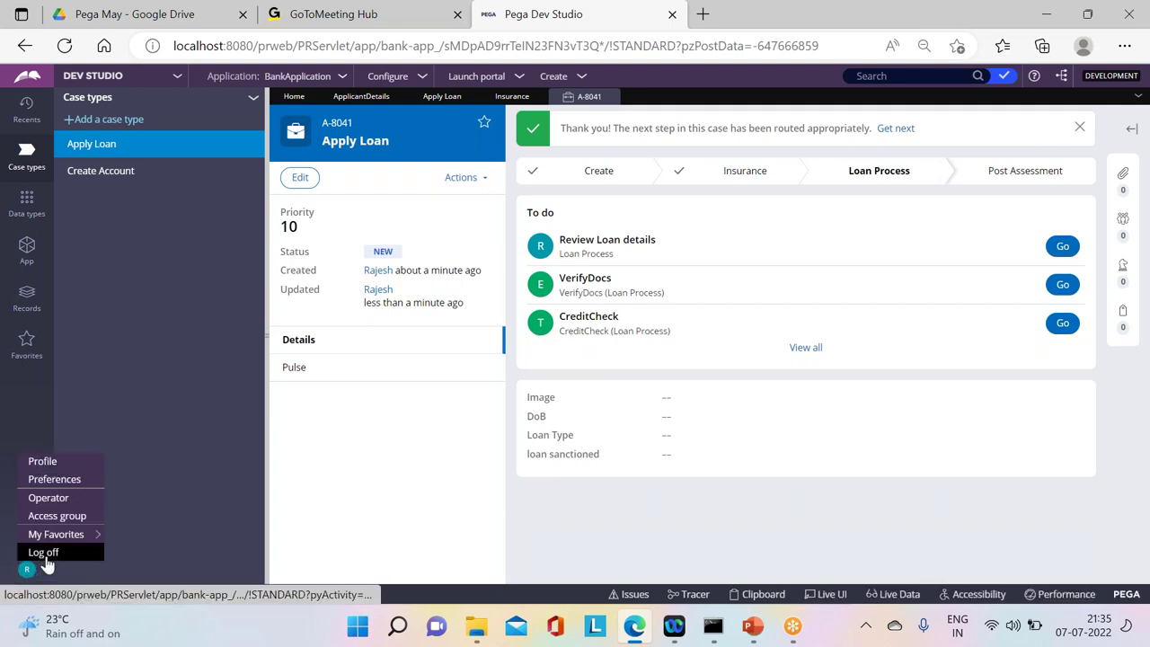
# Step: Log off Dev Studio and sign in with another operator's user name and password
pyautogui.click(43, 552)
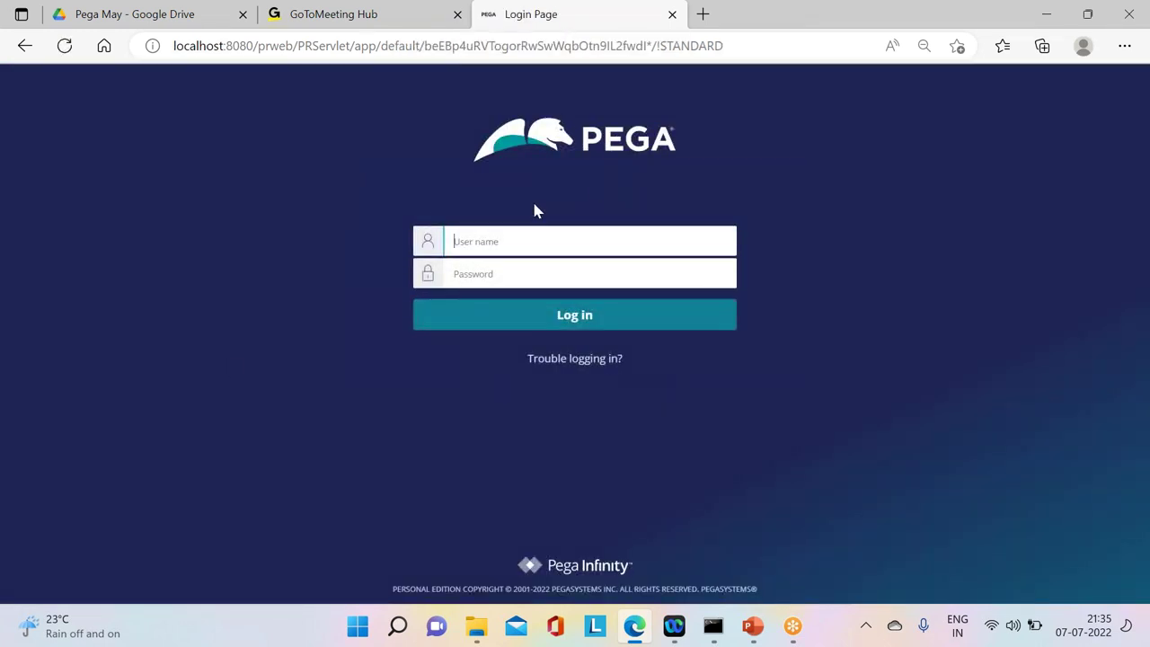
pyautogui.write('EMGLIS')
pyautogui.press('BackSpace')
pyautogui.press('BackSpace')
pyautogui.press('BackSpace')
pyautogui.press('BackSpace')
pyautogui.press('BackSpace')
pyautogui.press('BackSpace')
pyautogui.press('capslock')
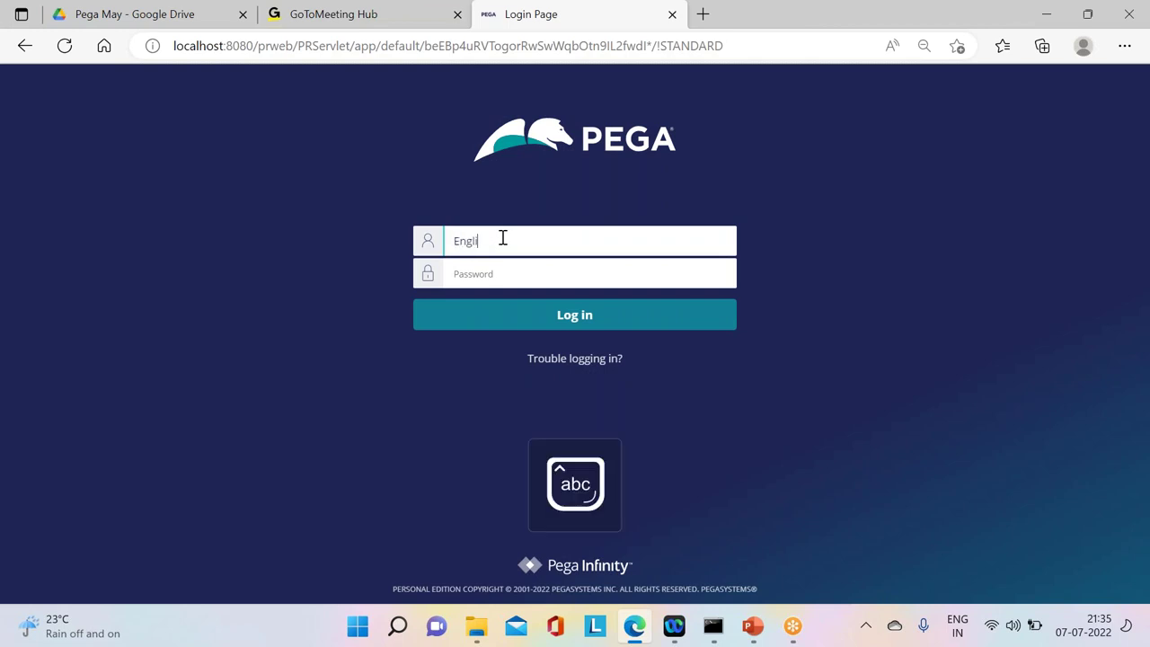
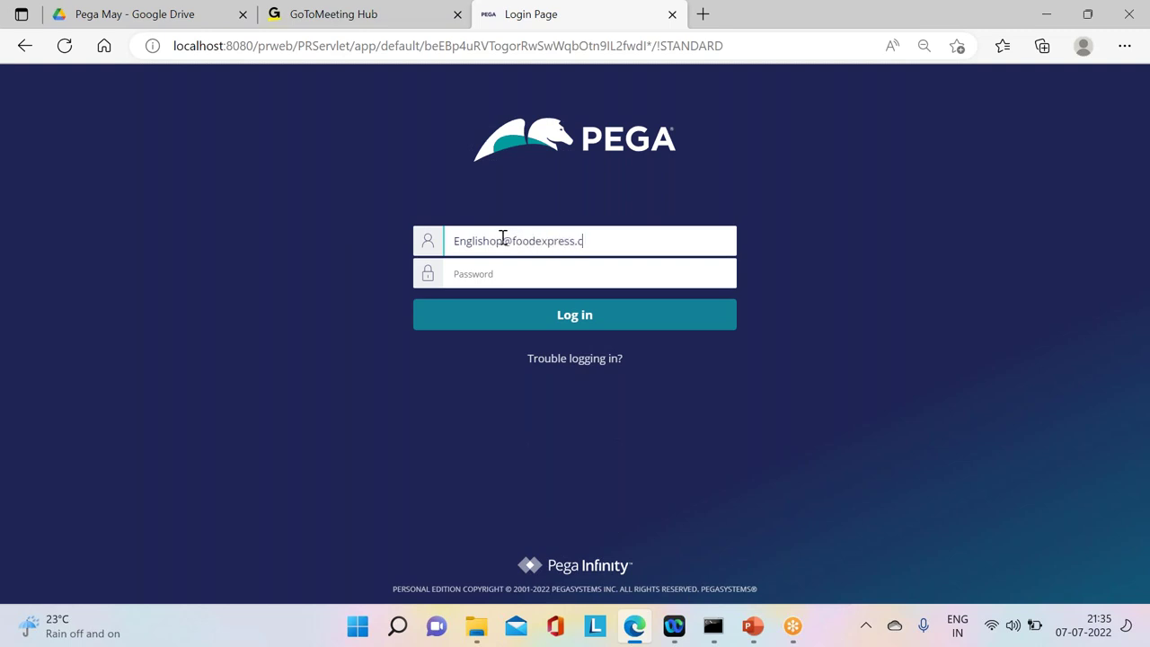
pyautogui.click(504, 282)
pyautogui.write('rules')
pyautogui.press('Return')
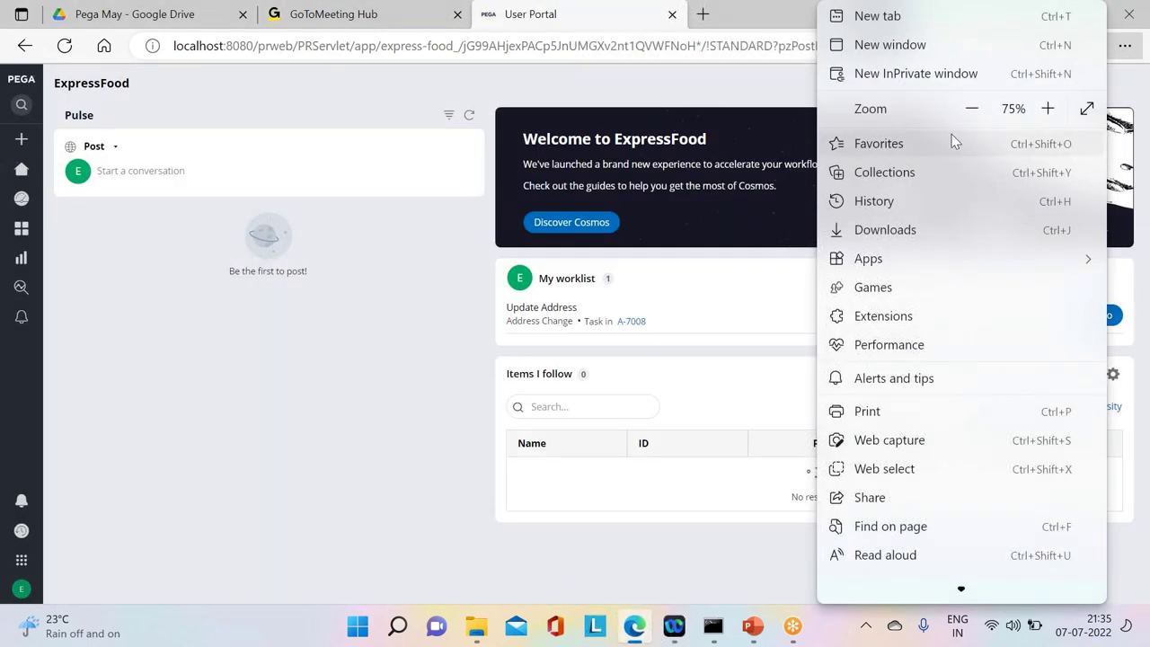
# Step: Load the Pega login page in an InPrivate window and try signing in as another operator
pyautogui.click(899, 72)
pyautogui.write('localhost:8080/prweb/PRServlet/app/default/beEBp4uRVTogorRwSwWqbOtn9IL2fwdI*/!STANDARD')
pyautogui.press('Return')
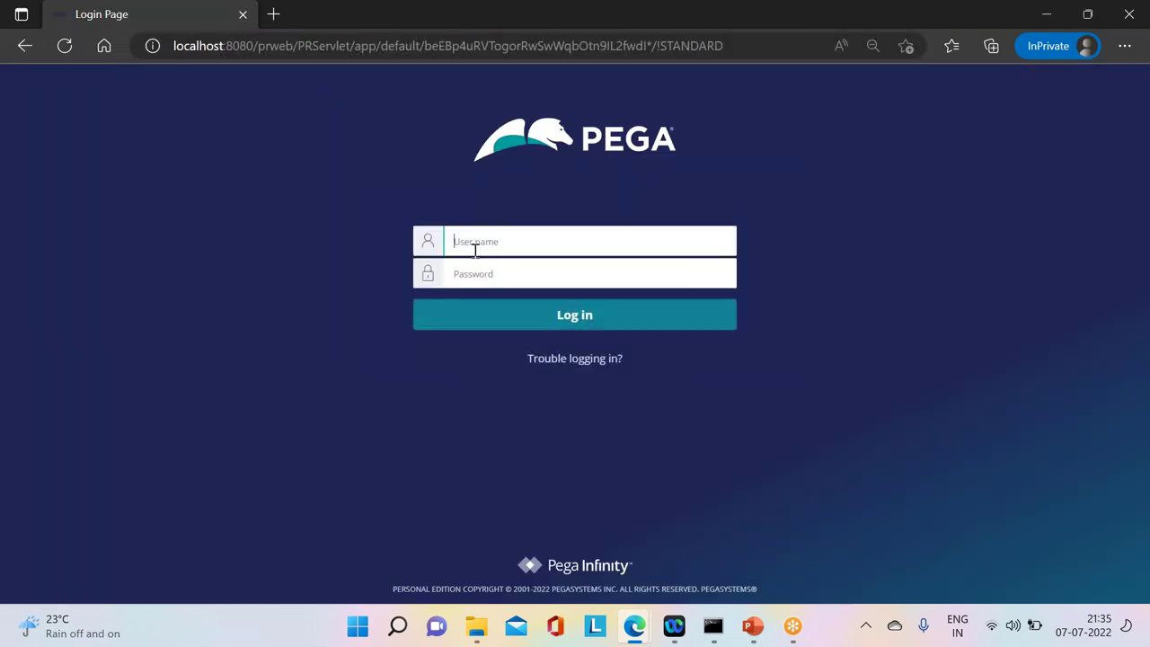
pyautogui.press('Tab')
pyautogui.click(622, 243)
pyautogui.write('m')
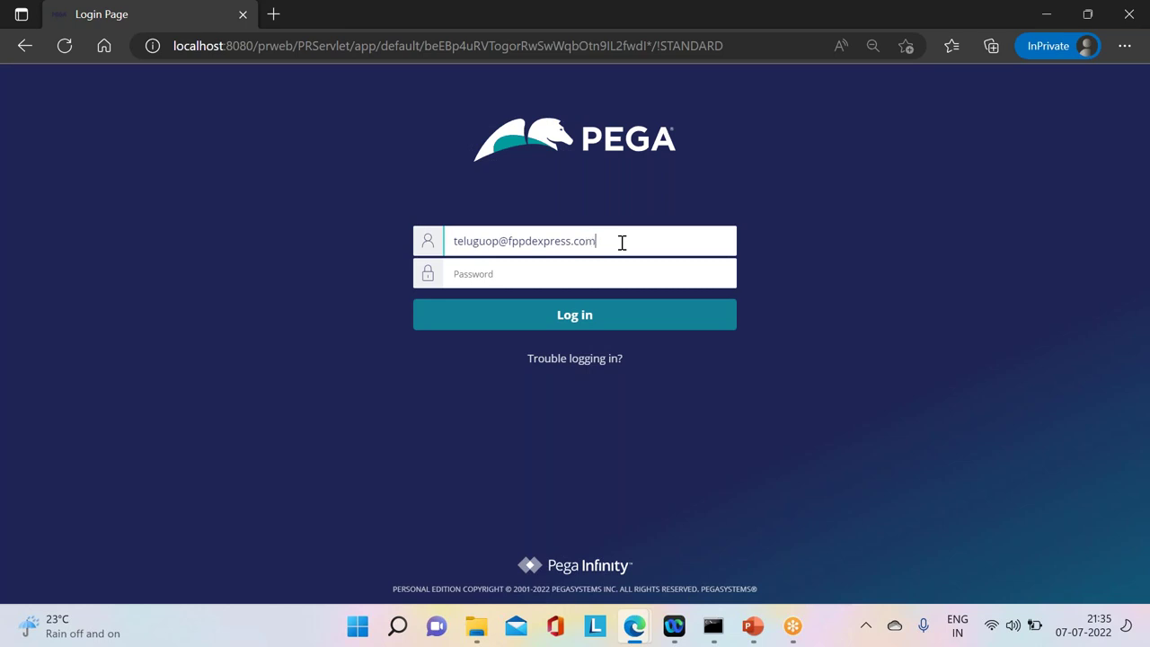
pyautogui.click(506, 266)
pyautogui.write('****')
pyautogui.press('Return')
# Step: Re-enter the operator's user name after the rejected login
pyautogui.click(486, 267)
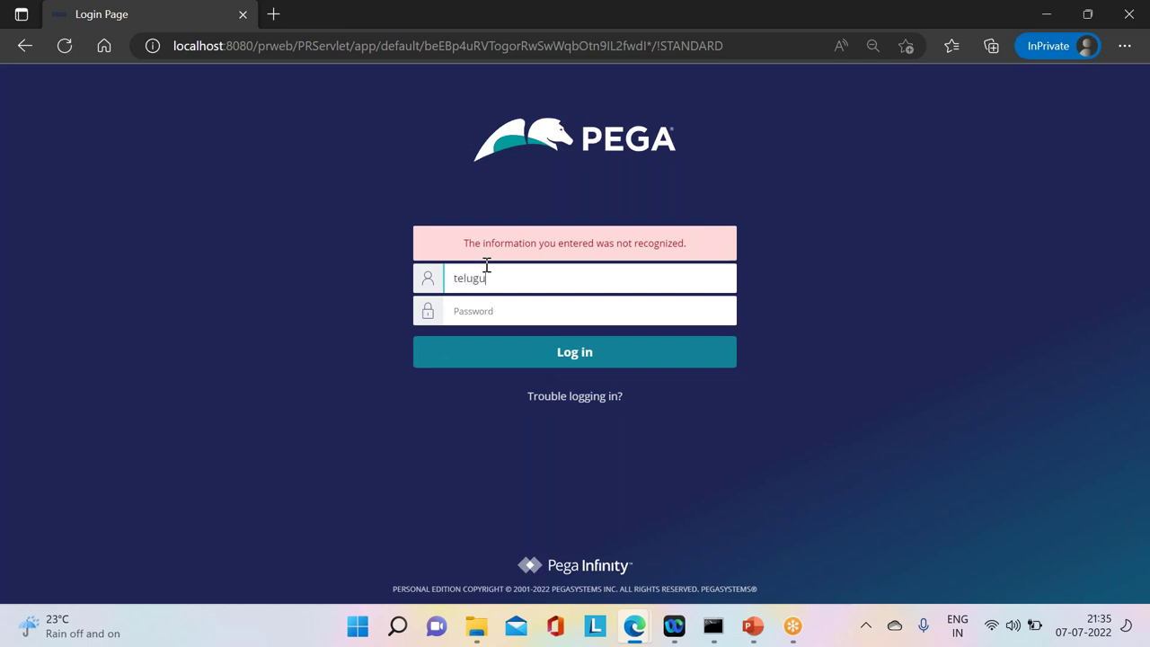
# Step: Enter the operator's password and complete the sign-in
pyautogui.press('Tab')
pyautogui.write('rules')
pyautogui.press('Return')
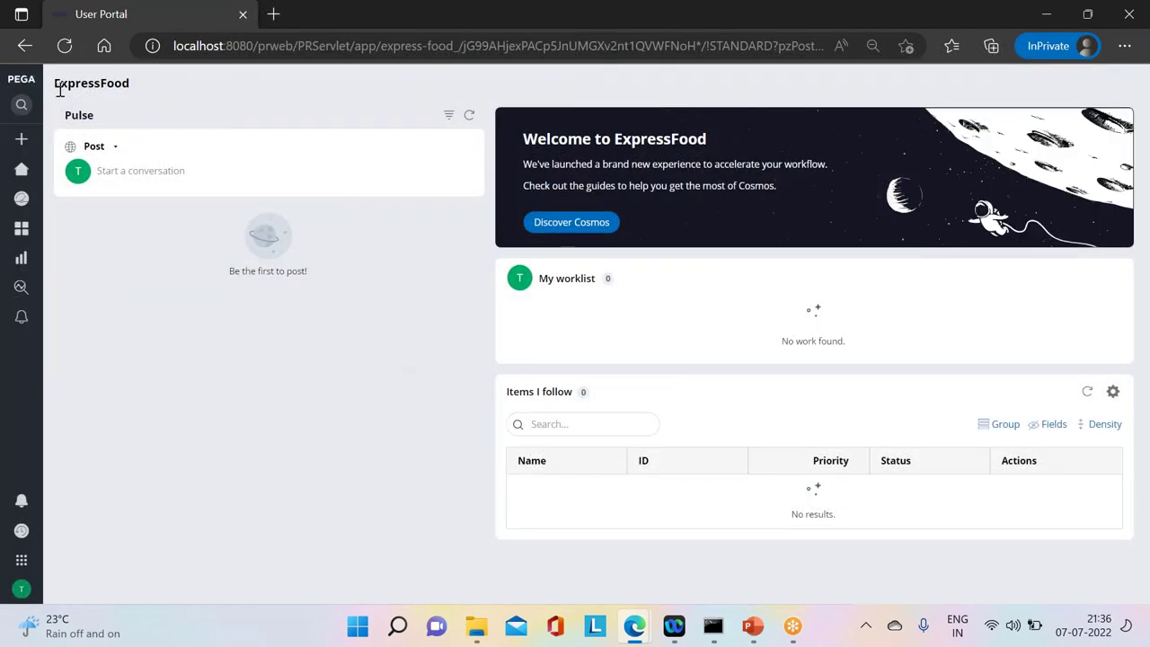
# Step: Switch to the BankApp application portal from My applications
pyautogui.moveTo(59, 90); pyautogui.dragTo(135, 106)
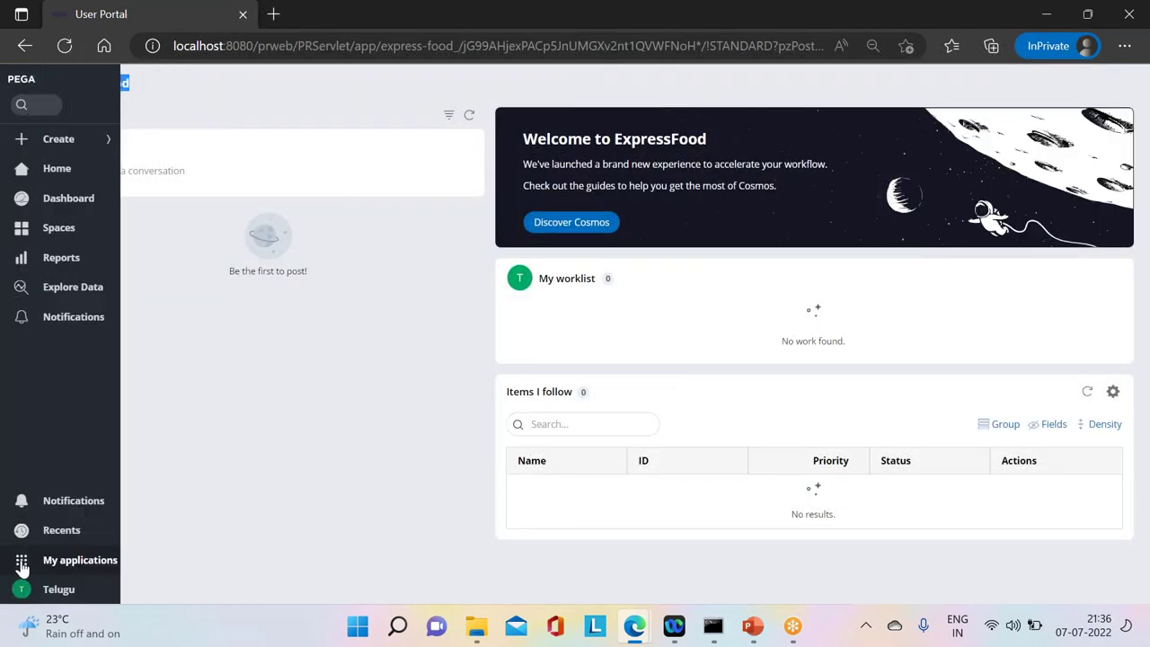
pyautogui.click(22, 566)
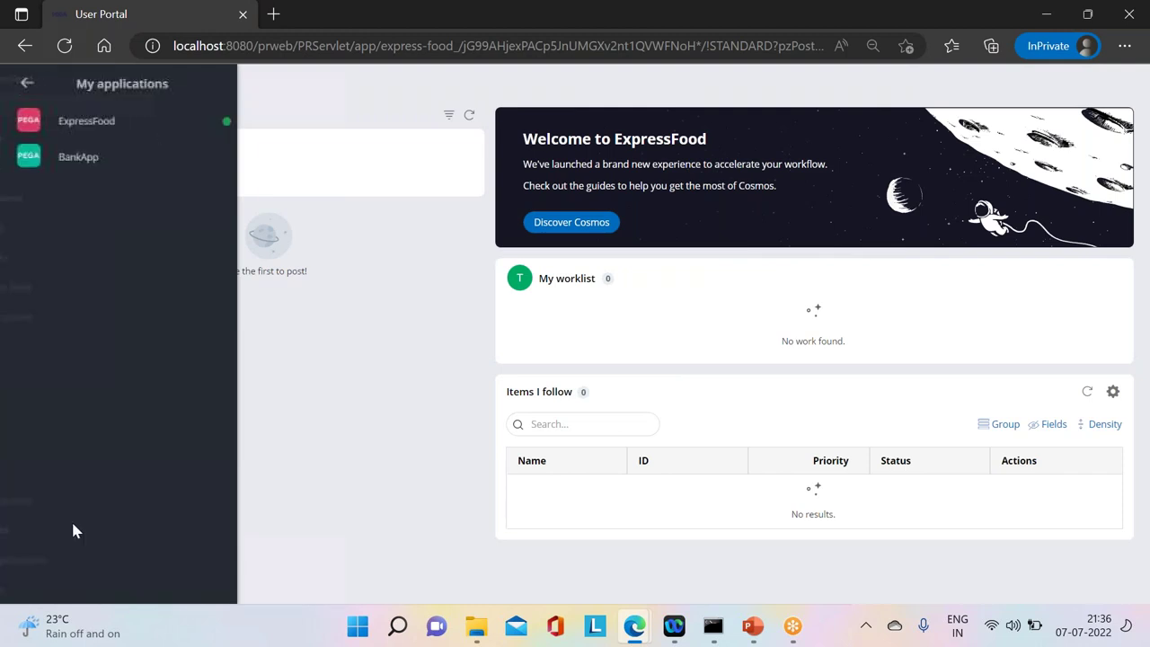
pyautogui.click(77, 159)
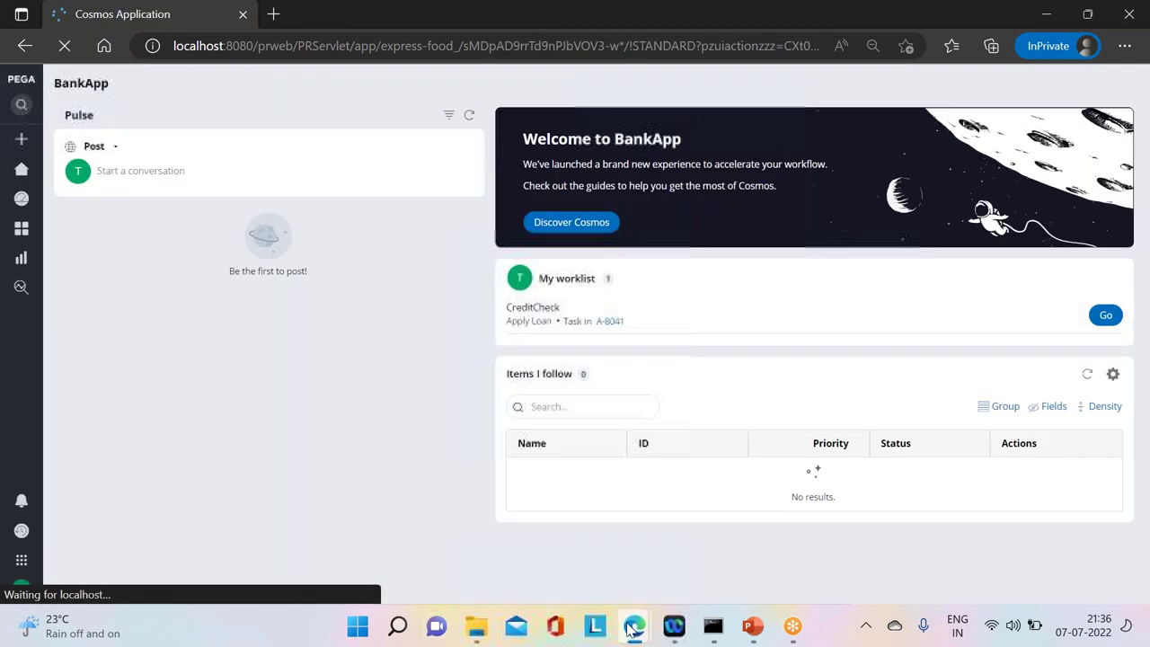
# Step: Open BankApp in the other browser window and open CreditCheck for case A-8041
pyautogui.moveTo(632, 631)
pyautogui.click(561, 575)
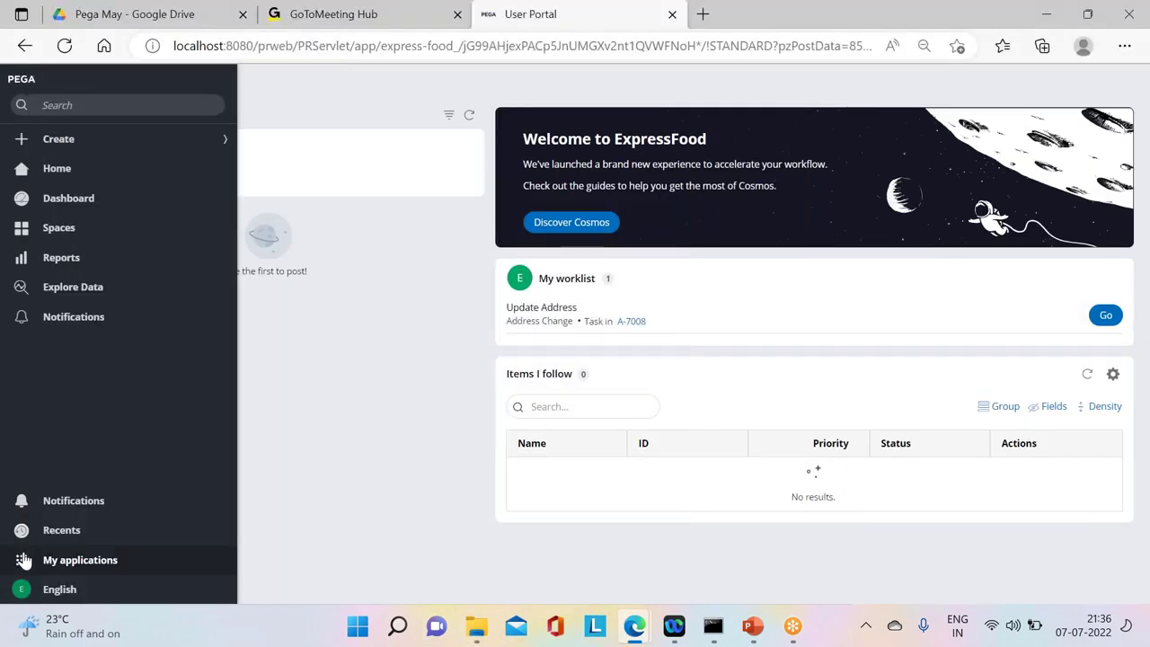
pyautogui.click(44, 560)
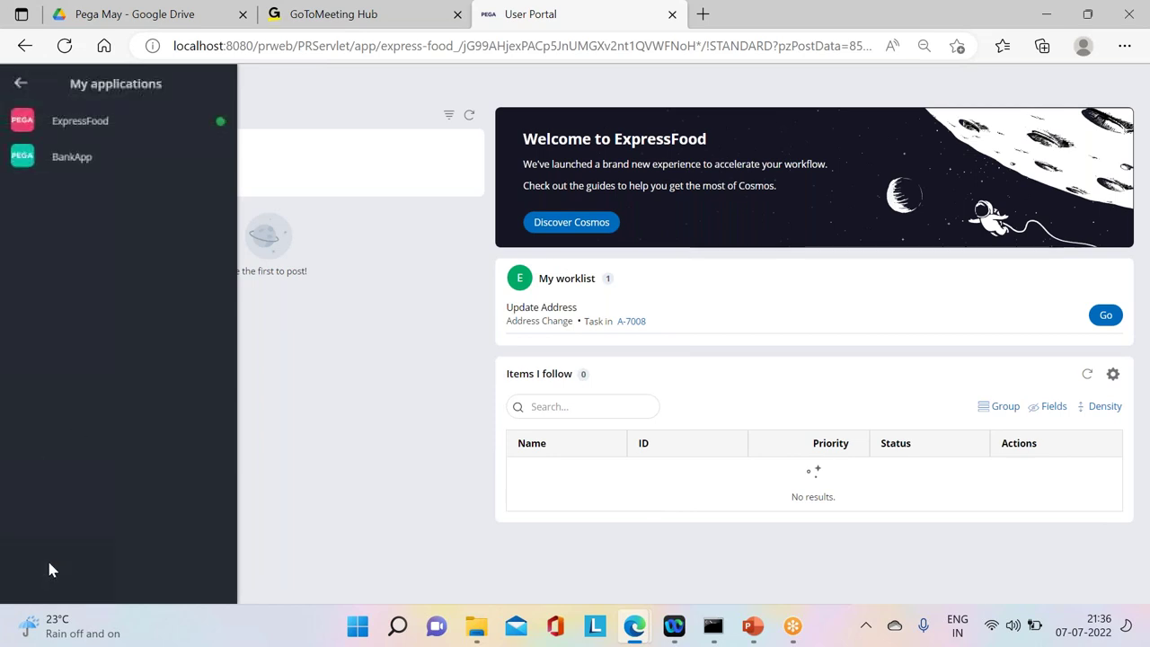
pyautogui.click(56, 158)
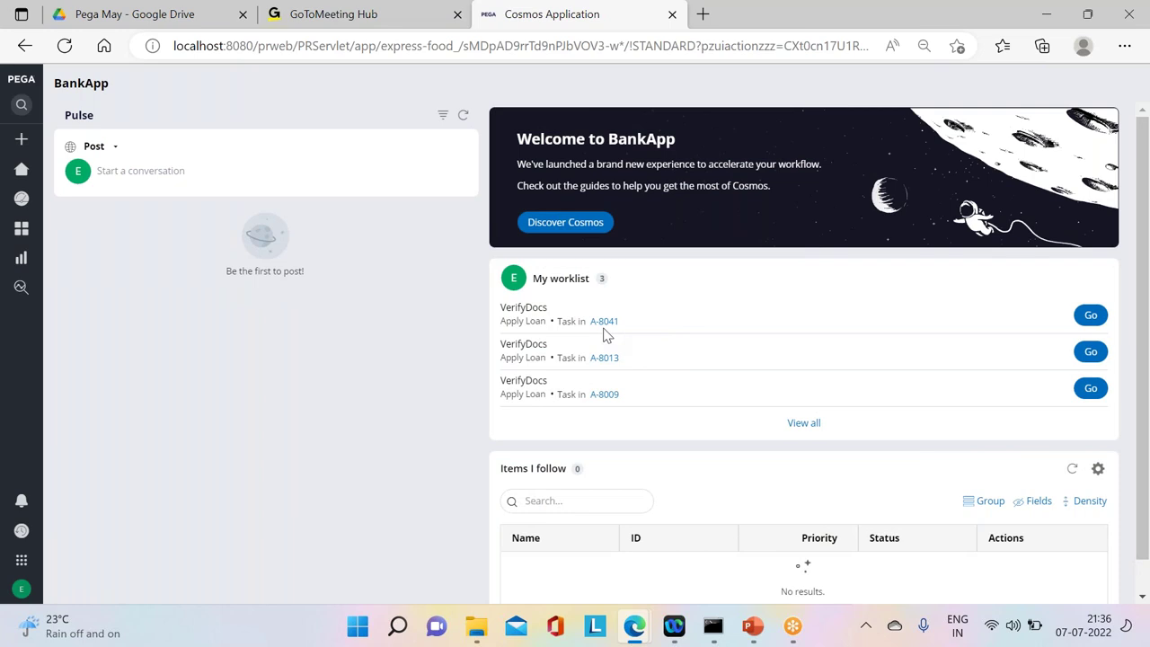
pyautogui.moveTo(636, 627)
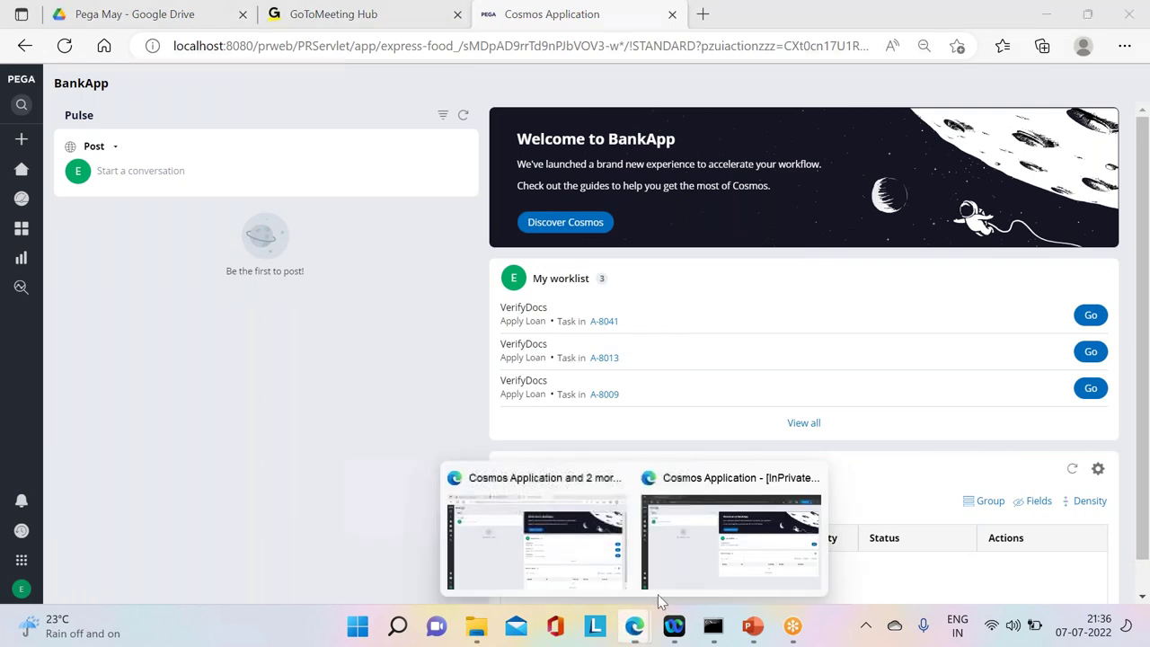
pyautogui.click(659, 589)
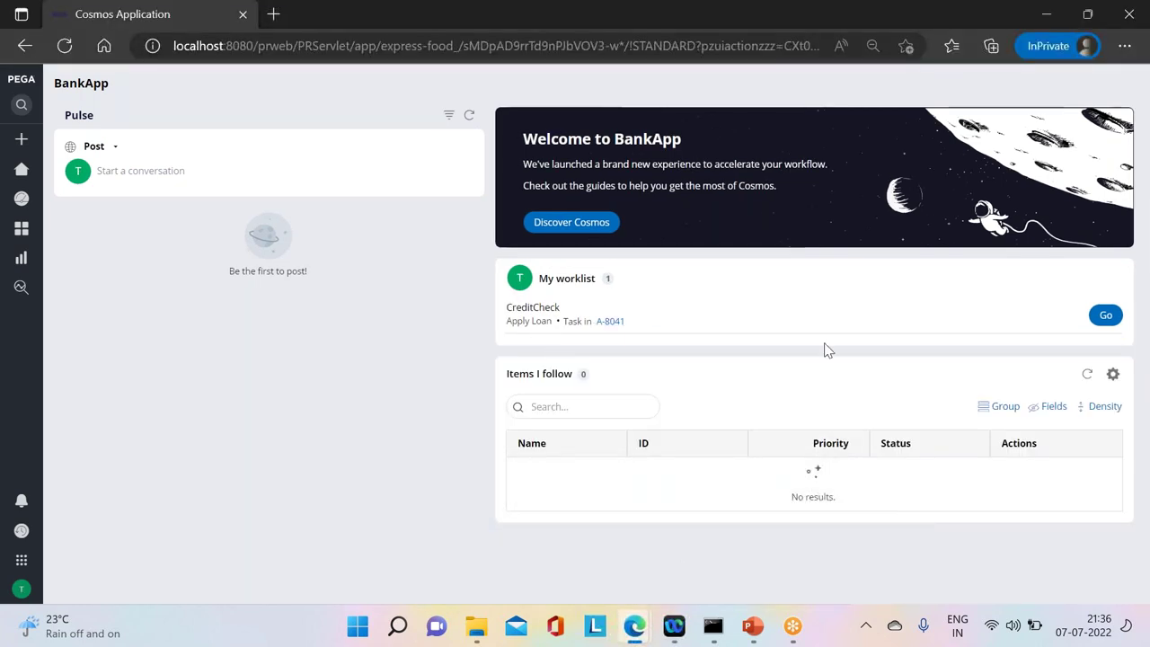
pyautogui.click(1106, 315)
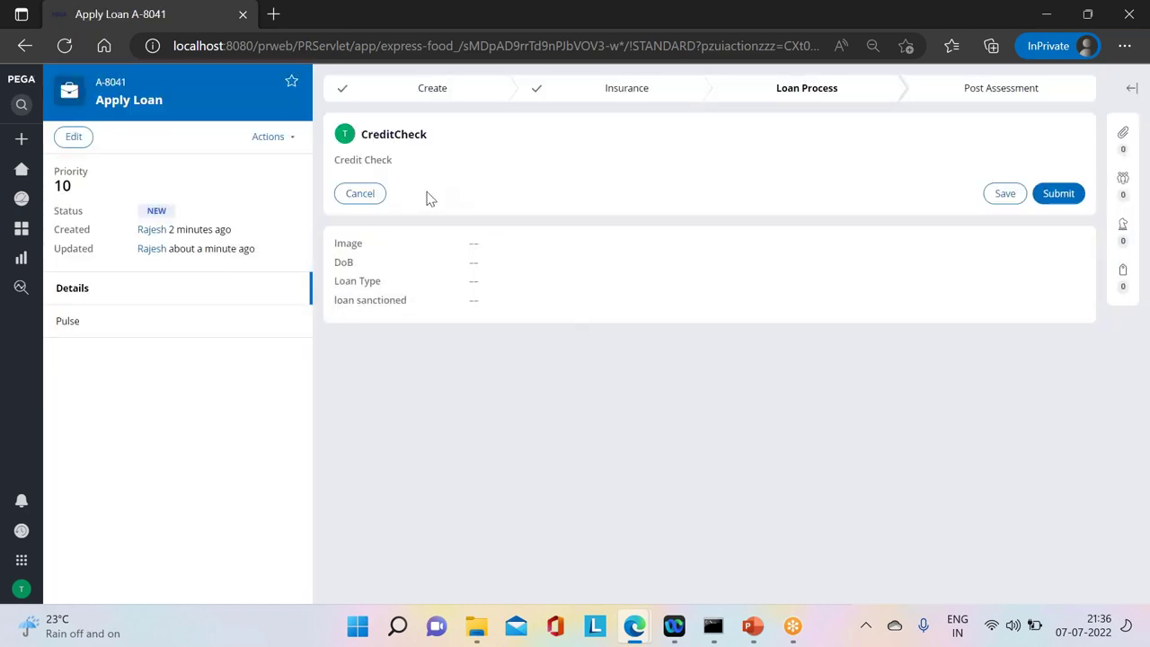
# Step: Open and submit the VerifyDocs task for case A-8041
pyautogui.moveTo(634, 626)
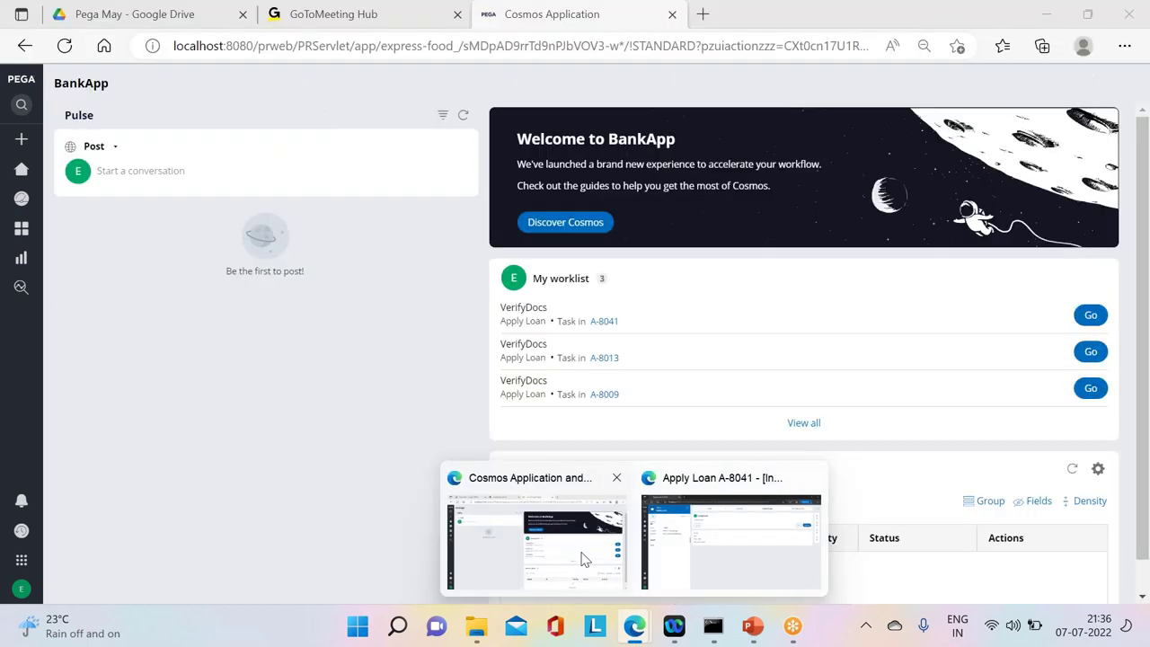
pyautogui.click(582, 558)
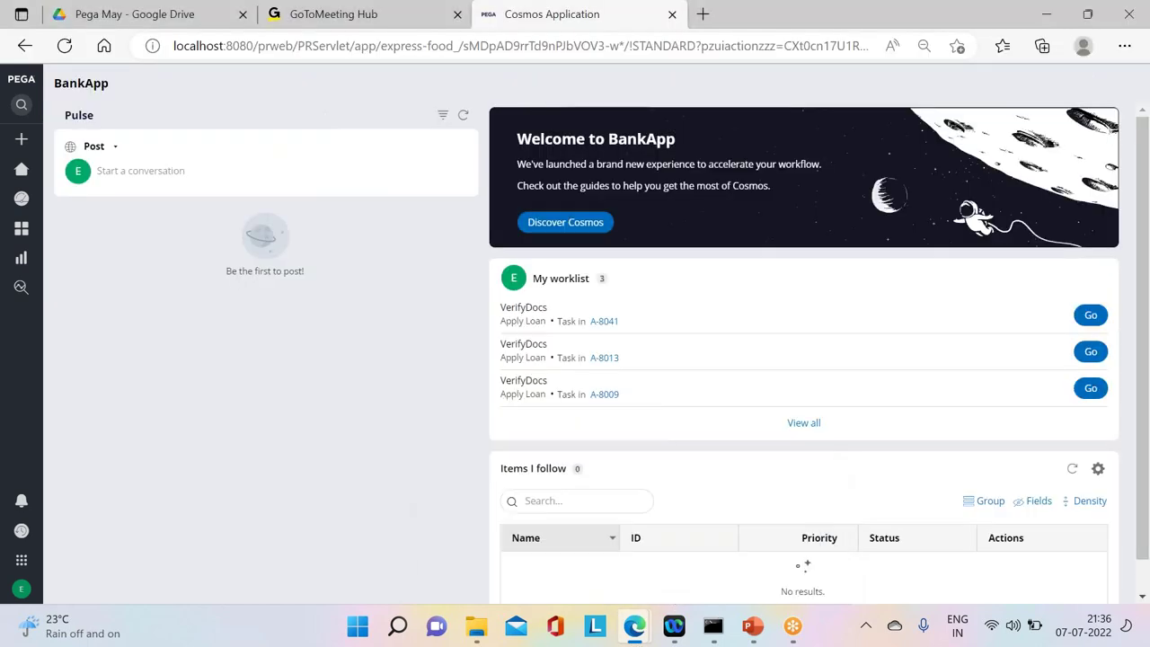
pyautogui.click(1091, 314)
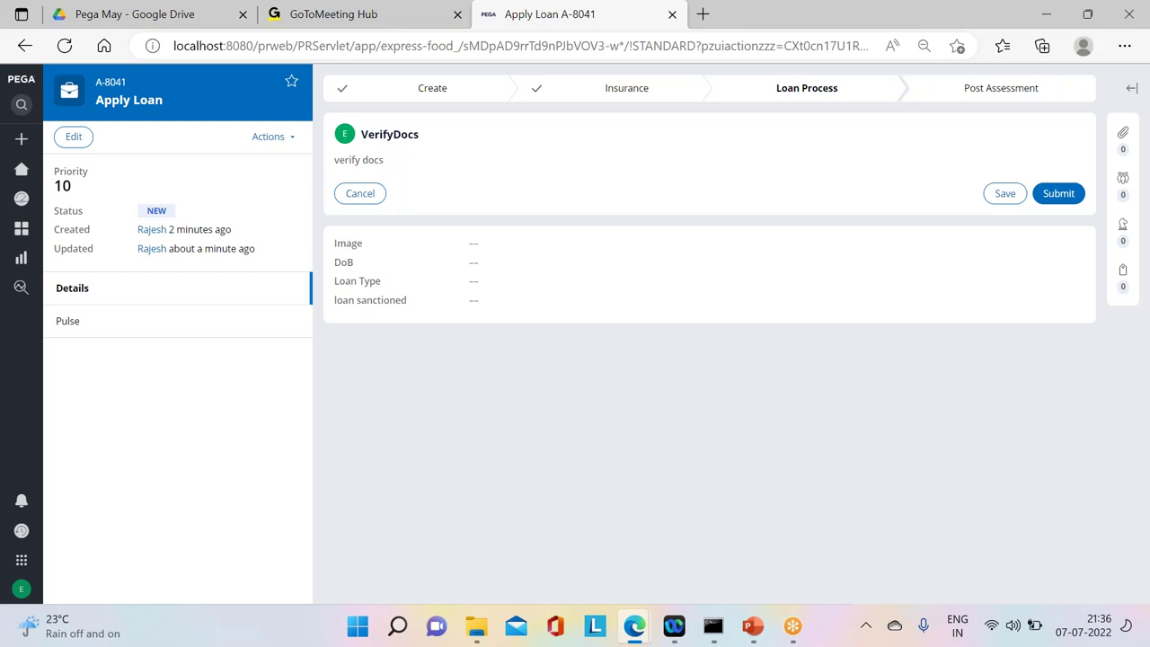
pyautogui.click(1068, 196)
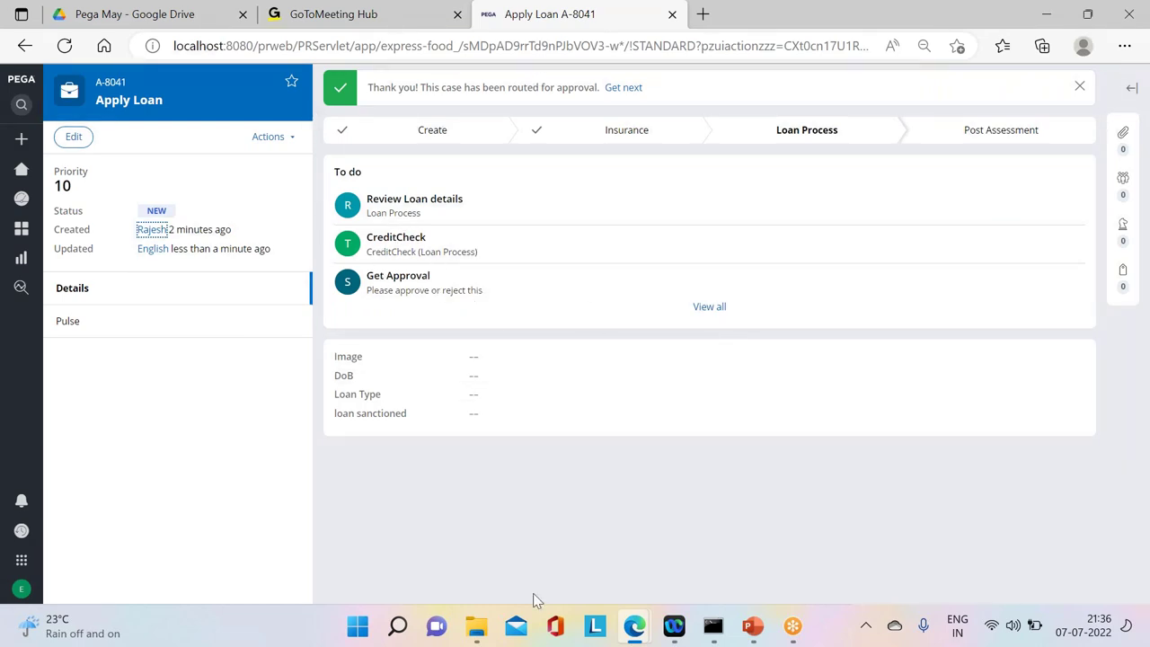
# Step: Submit the CreditCheck task on case A-8041, reloading the case after the case-updated warning
pyautogui.moveTo(635, 636)
pyautogui.click(752, 539)
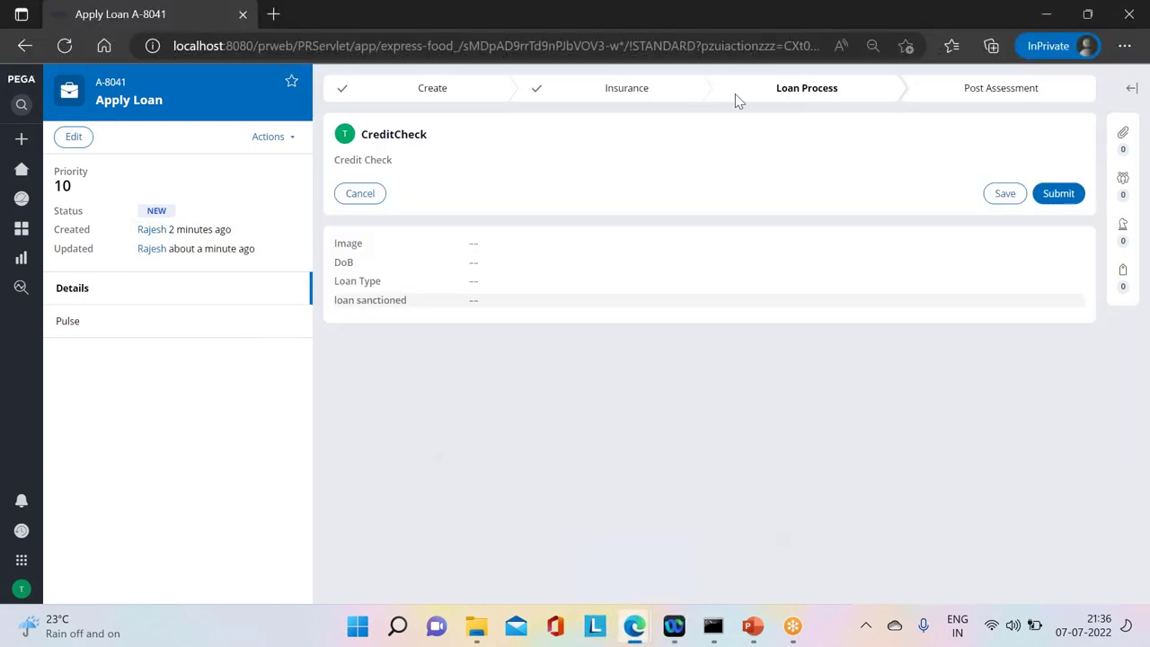
pyautogui.click(1063, 194)
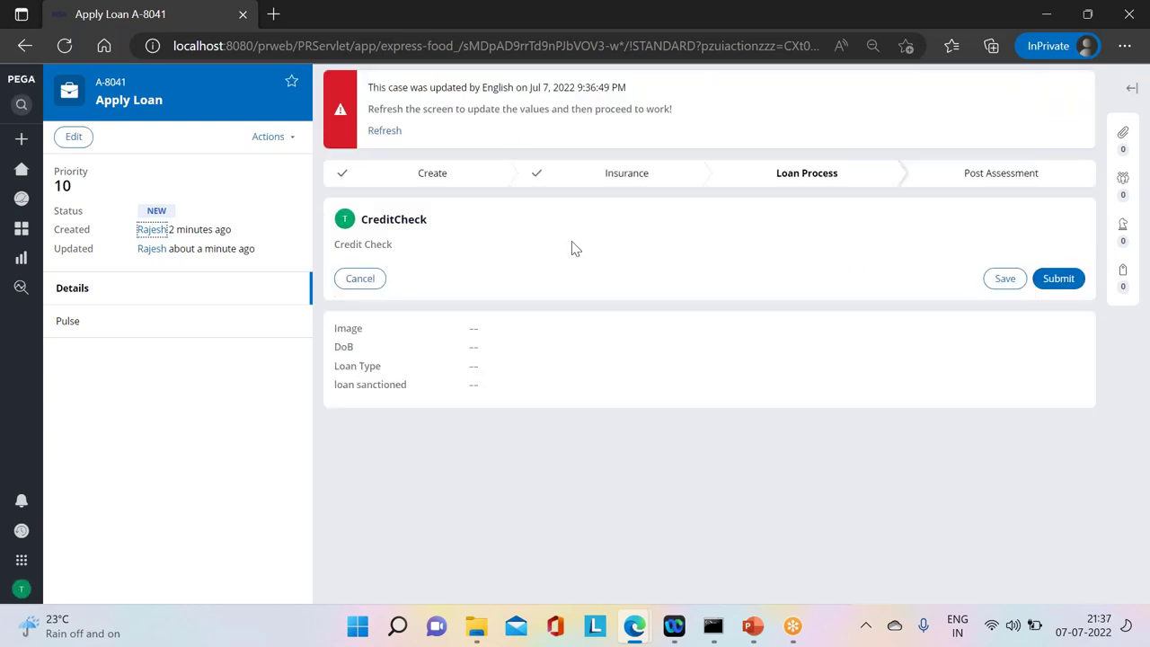
pyautogui.moveTo(376, 90); pyautogui.dragTo(696, 98)
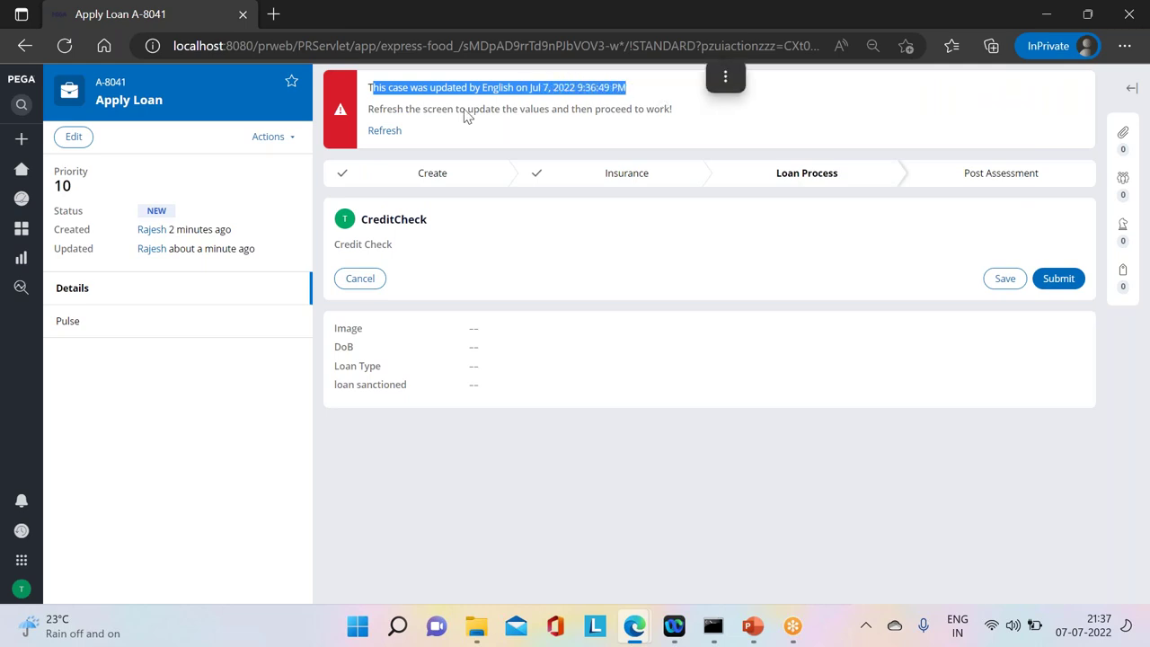
pyautogui.click(382, 135)
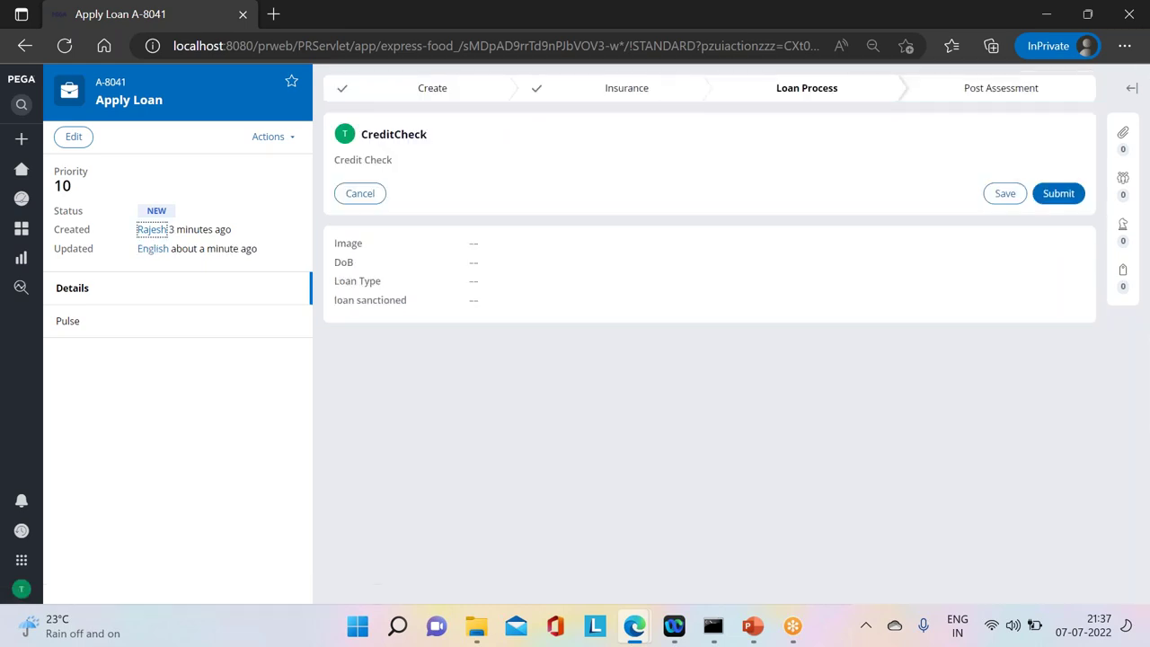
pyautogui.click(1054, 197)
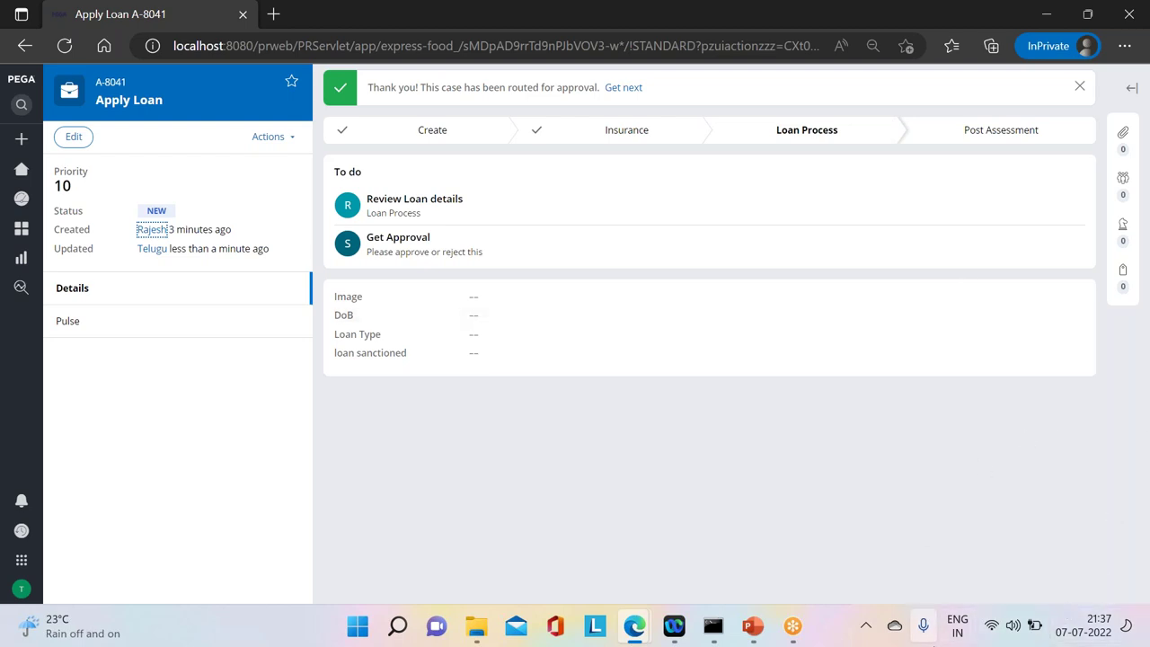
pyautogui.moveTo(932, 644)
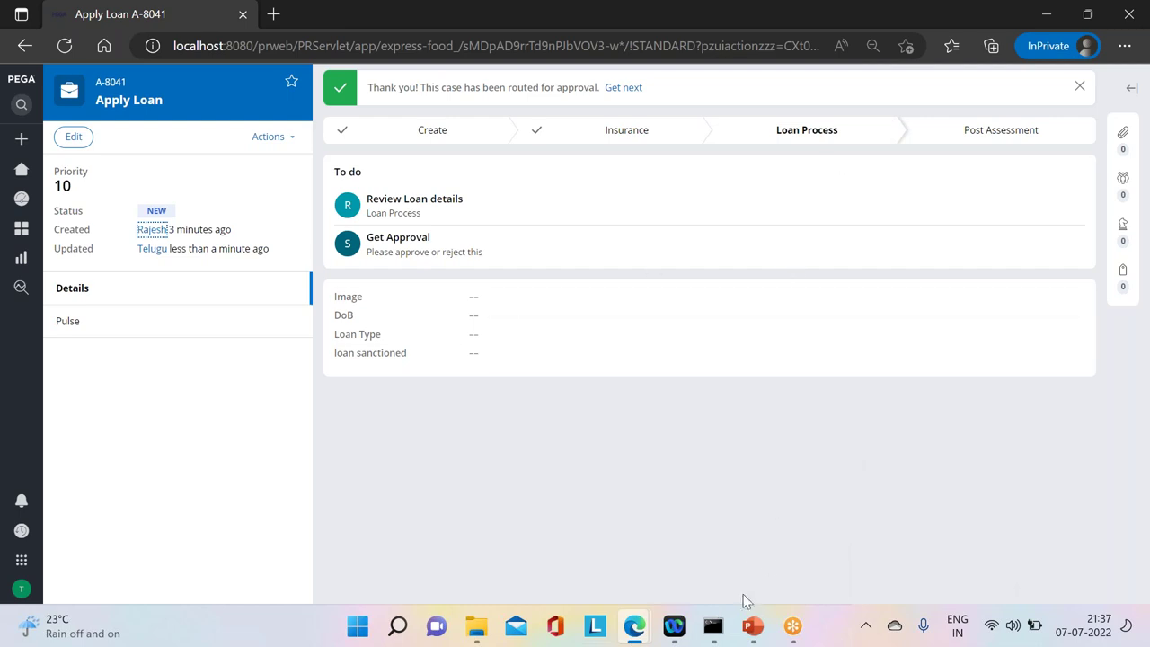
# Step: Log off the current operator from the Apply Loan case window
pyautogui.moveTo(634, 635)
pyautogui.click(513, 557)
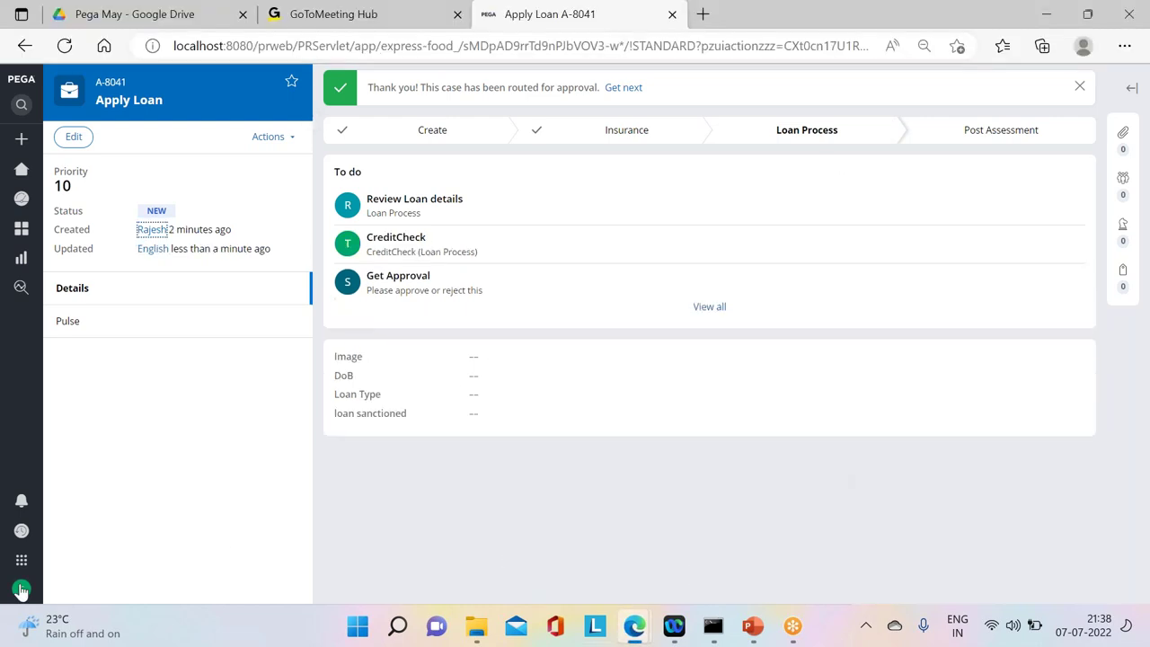
pyautogui.click(21, 588)
pyautogui.click(27, 567)
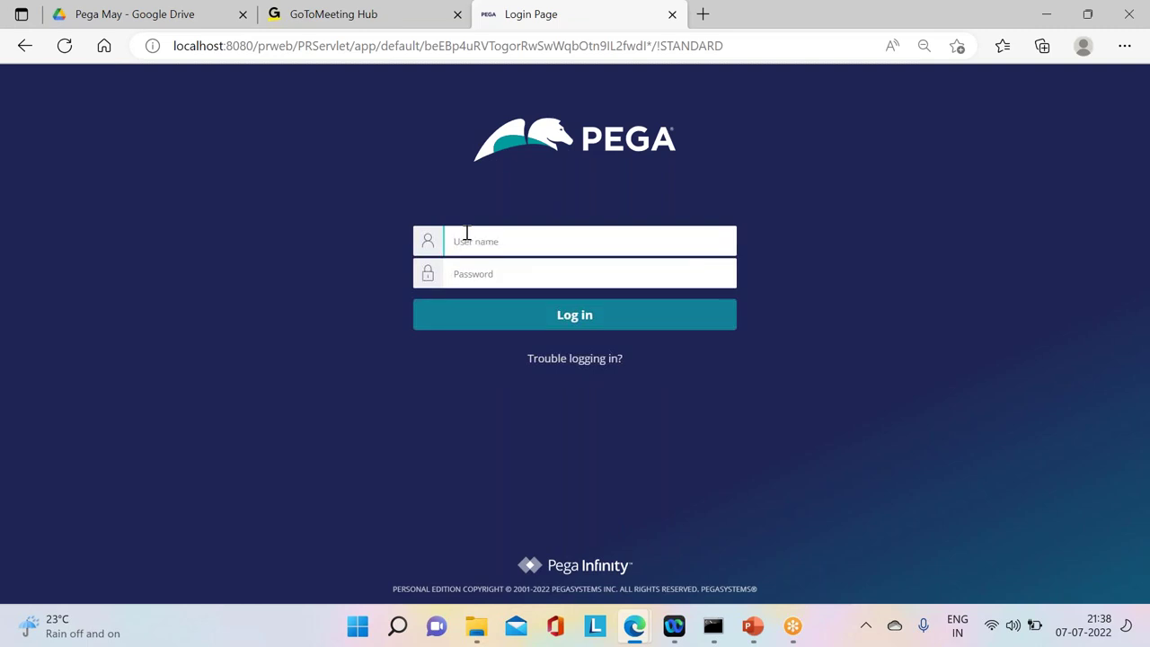
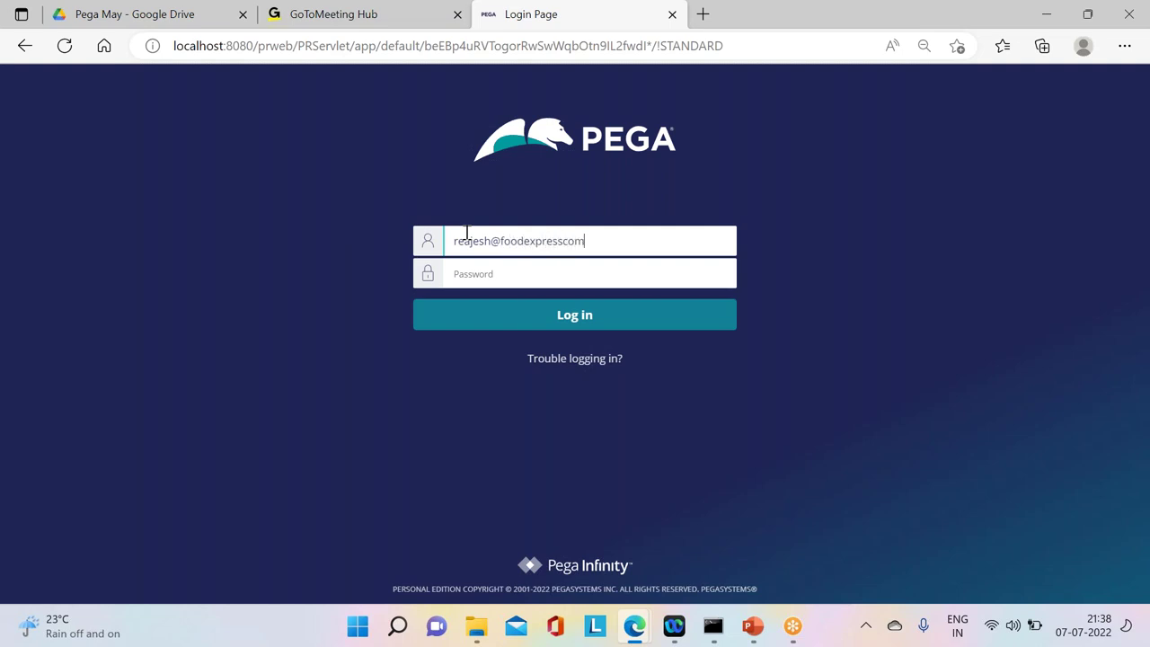
# Step: Sign in with the developer's user name and password, retrying after a mistyped user name
pyautogui.press('Tab')
pyautogui.write('rules')
pyautogui.click(564, 241)
pyautogui.write('.com')
pyautogui.click(526, 314)
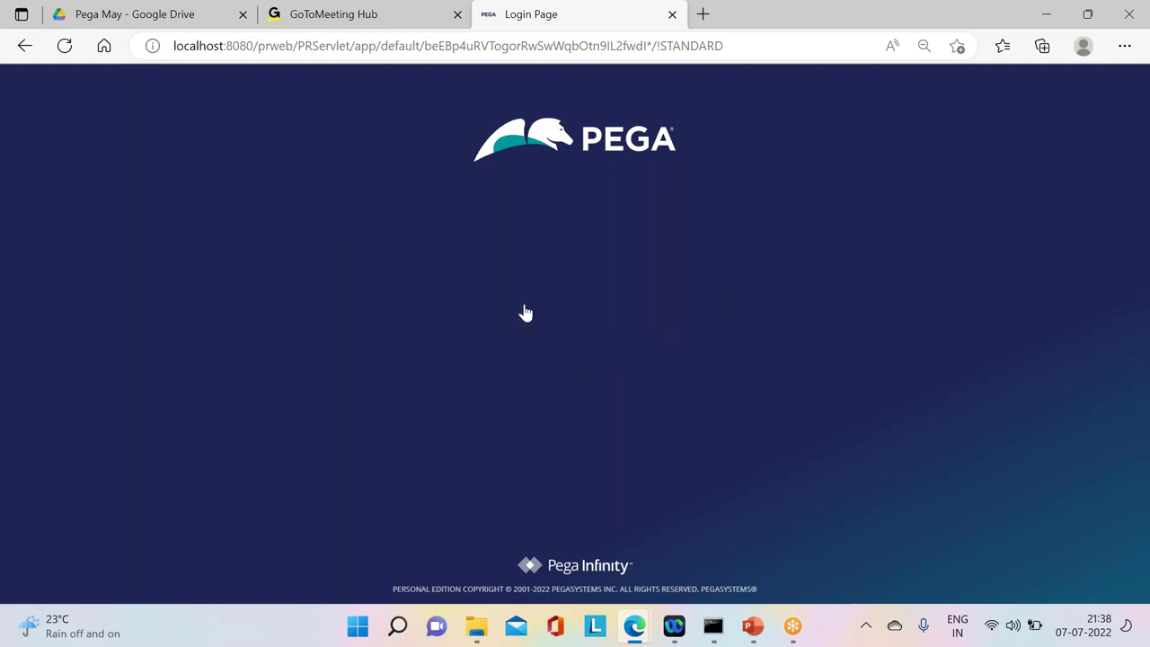
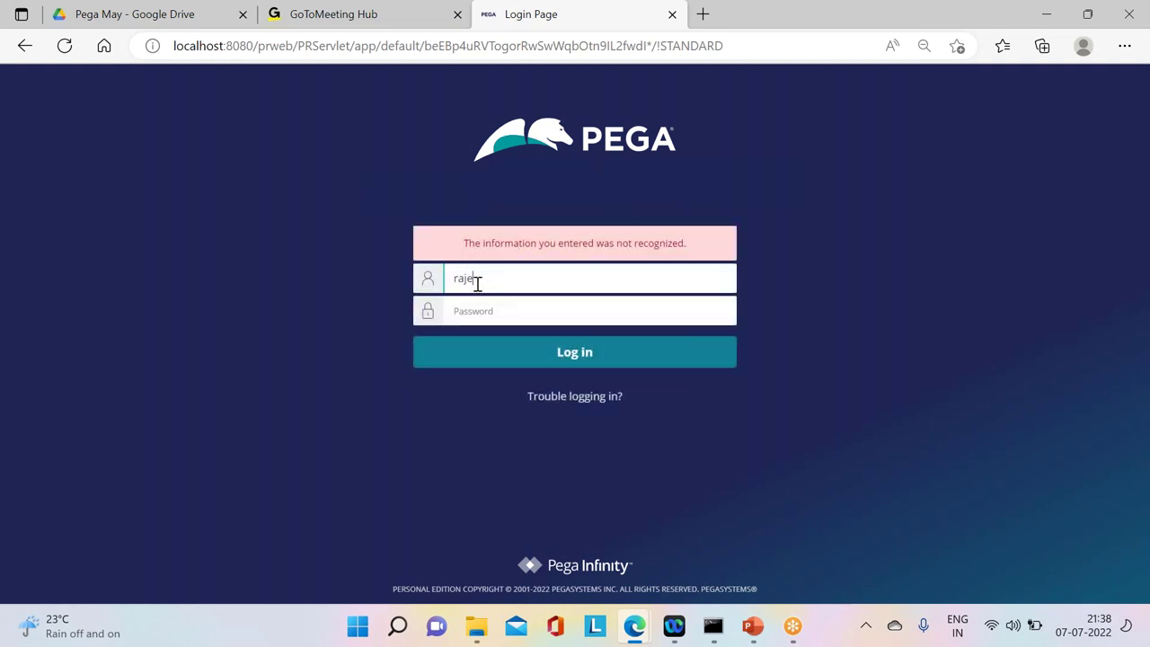
pyautogui.press('Tab')
pyautogui.write('rules')
pyautogui.press('Return')
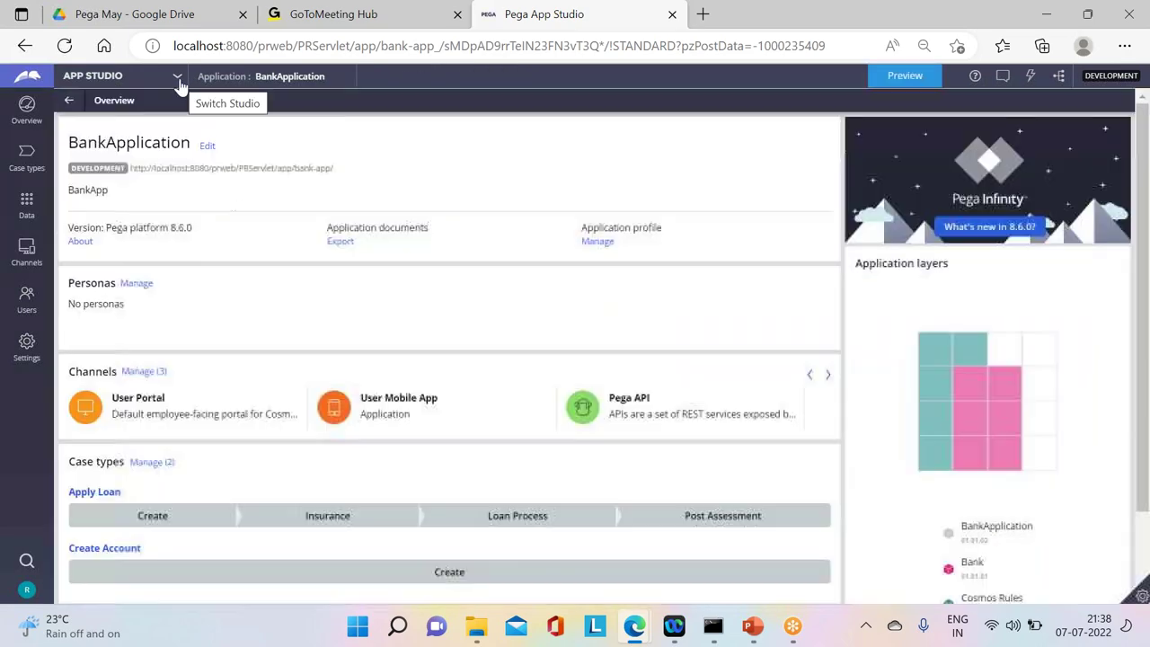
# Step: Switch to Dev Studio and list the Apply Loan and Create Account case types
pyautogui.click(178, 79)
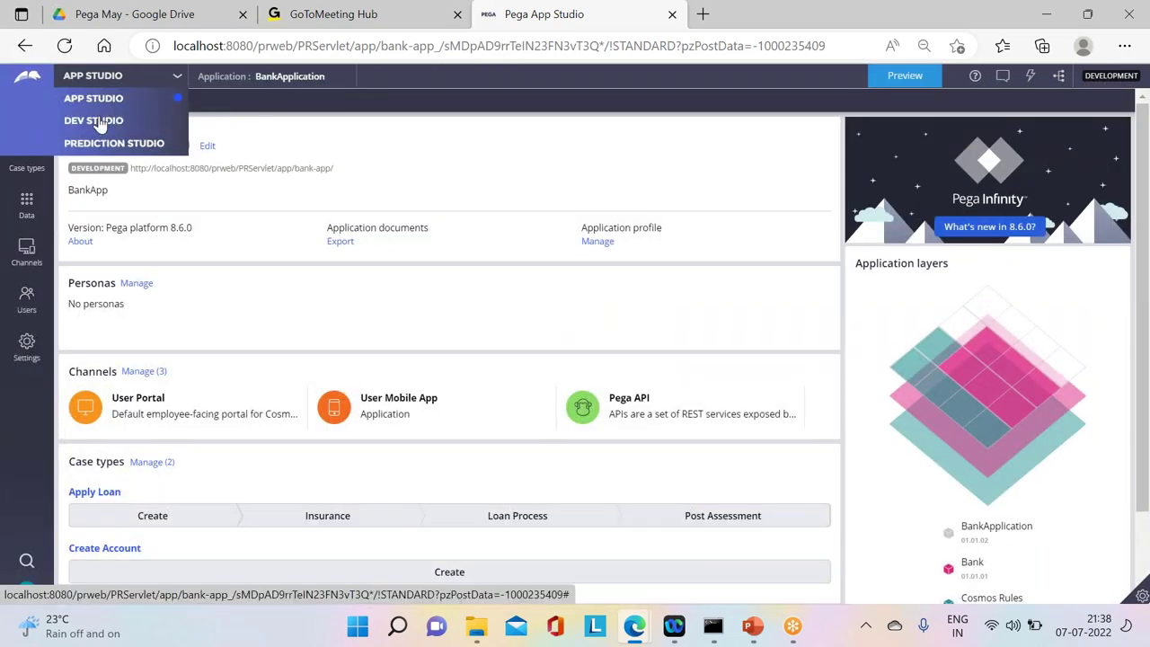
pyautogui.click(94, 120)
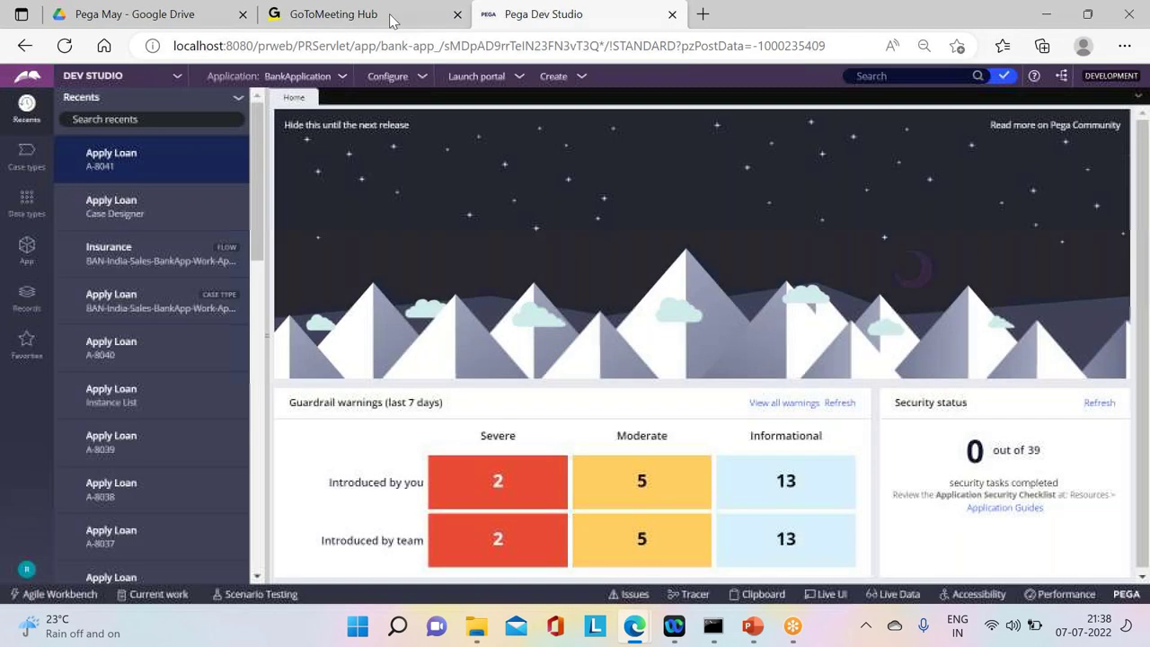
pyautogui.click(26, 155)
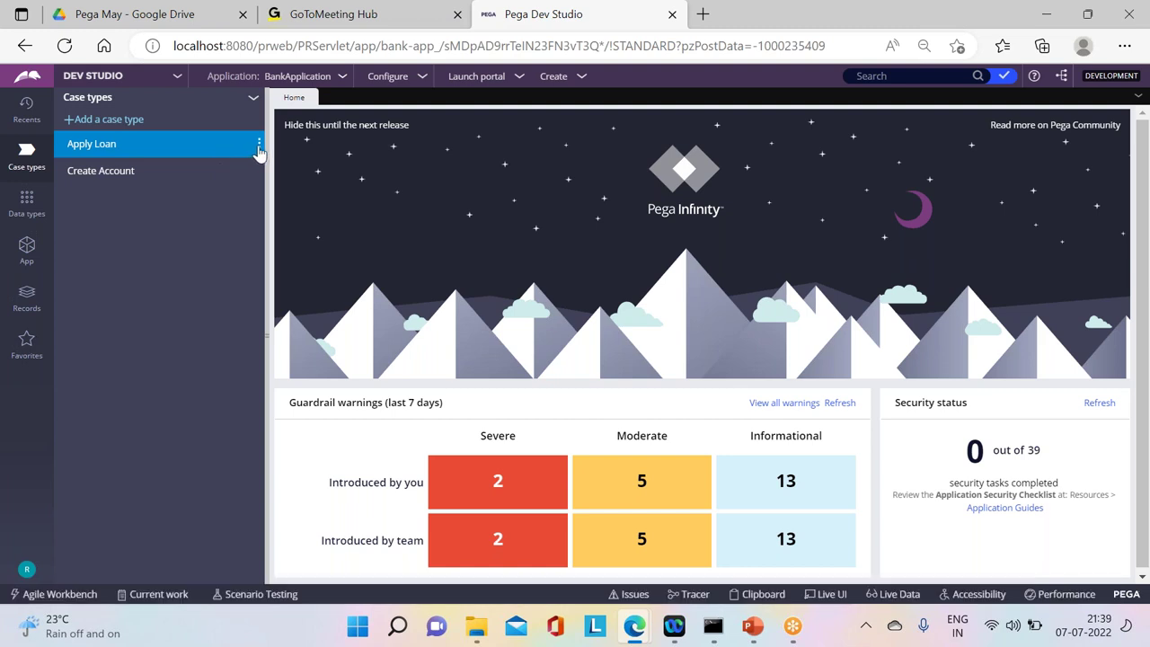
# Step: Make the existing Create Account case type a child of Apply Loan, then refresh the case types
pyautogui.click(259, 149)
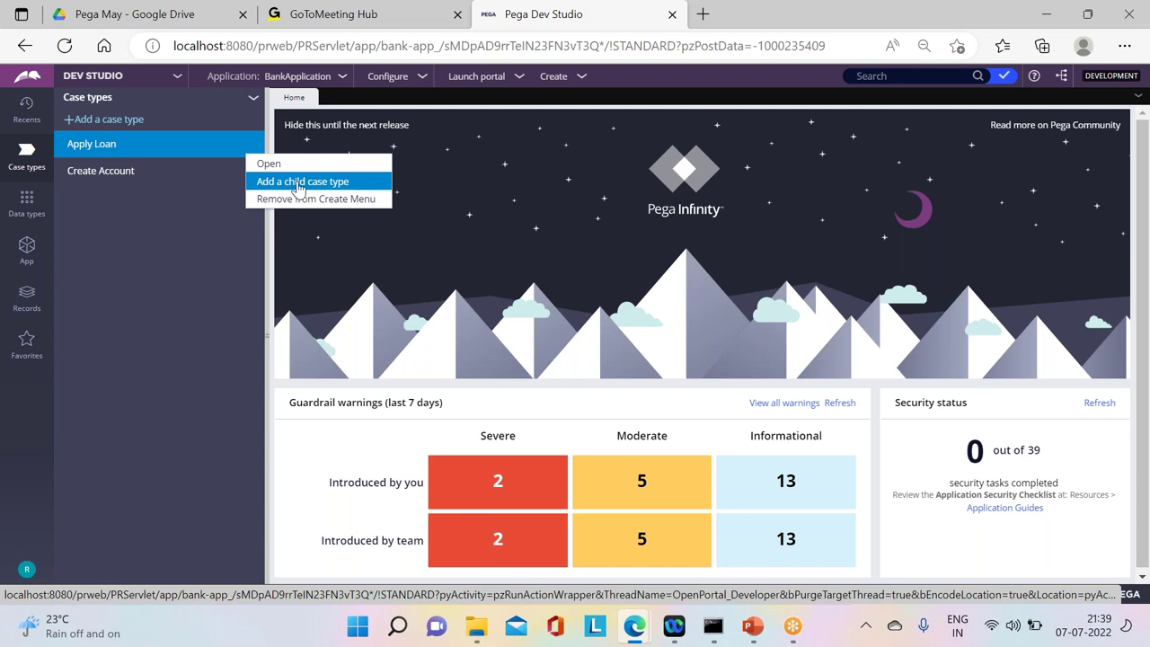
pyautogui.click(299, 183)
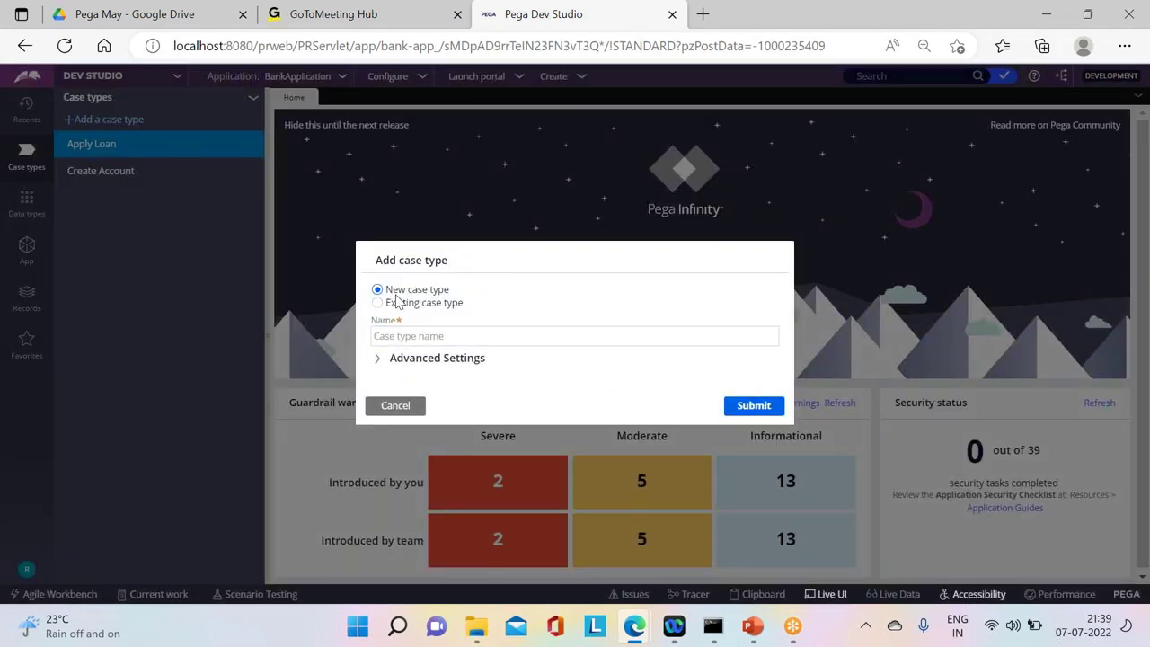
pyautogui.click(415, 303)
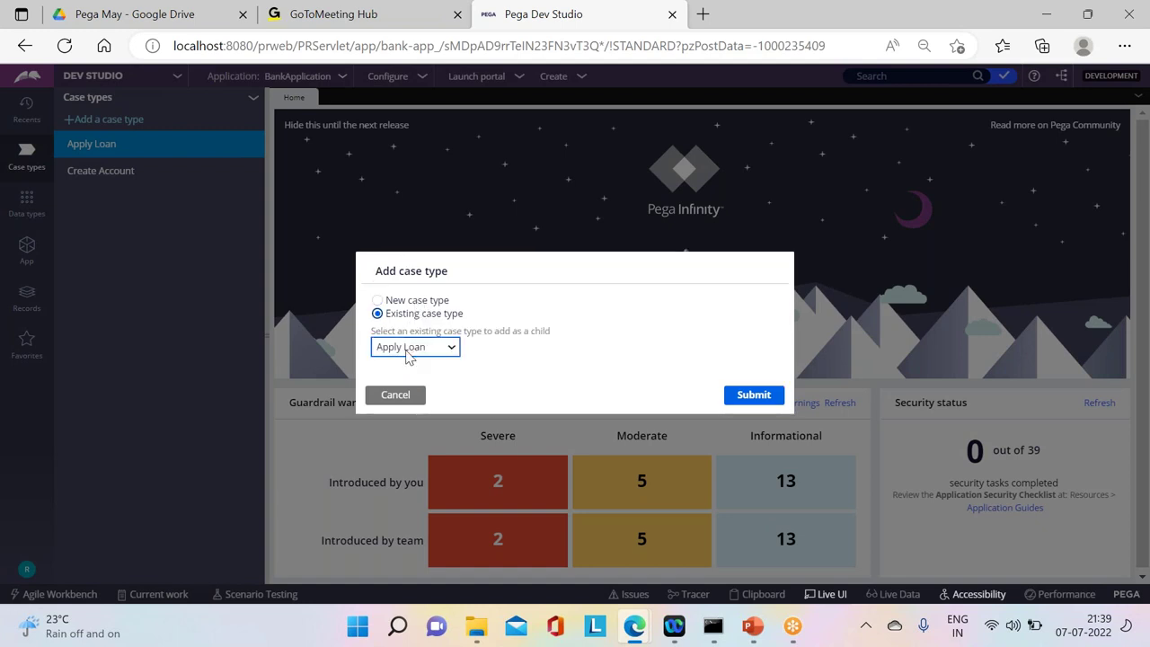
pyautogui.click(406, 350)
pyautogui.click(743, 397)
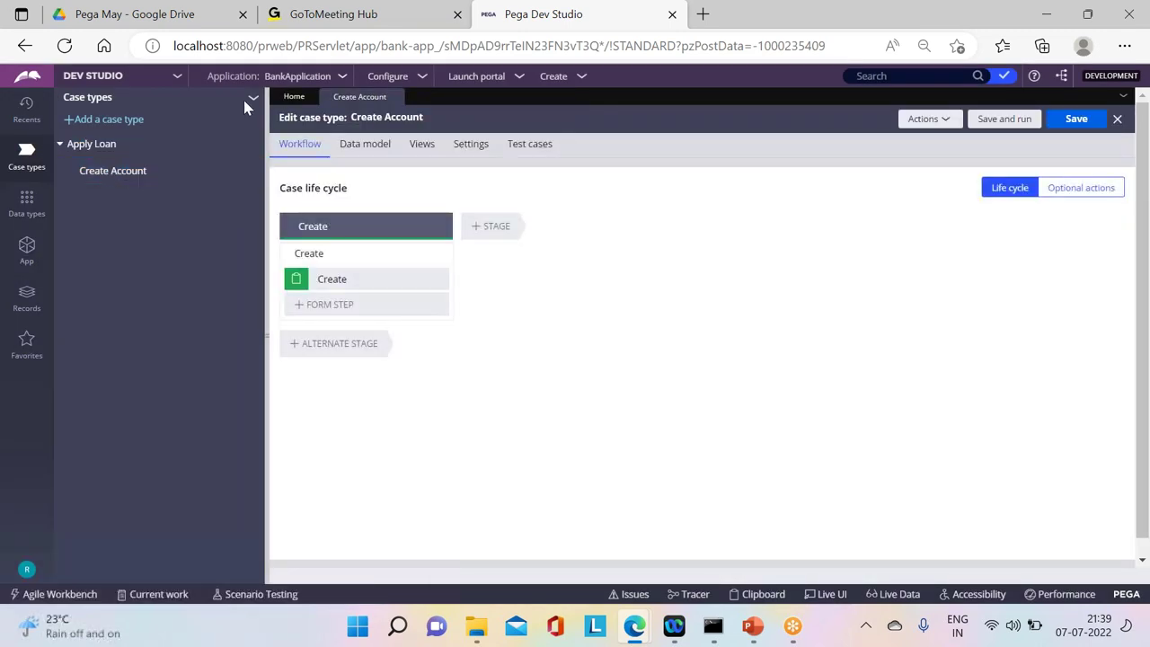
pyautogui.click(254, 99)
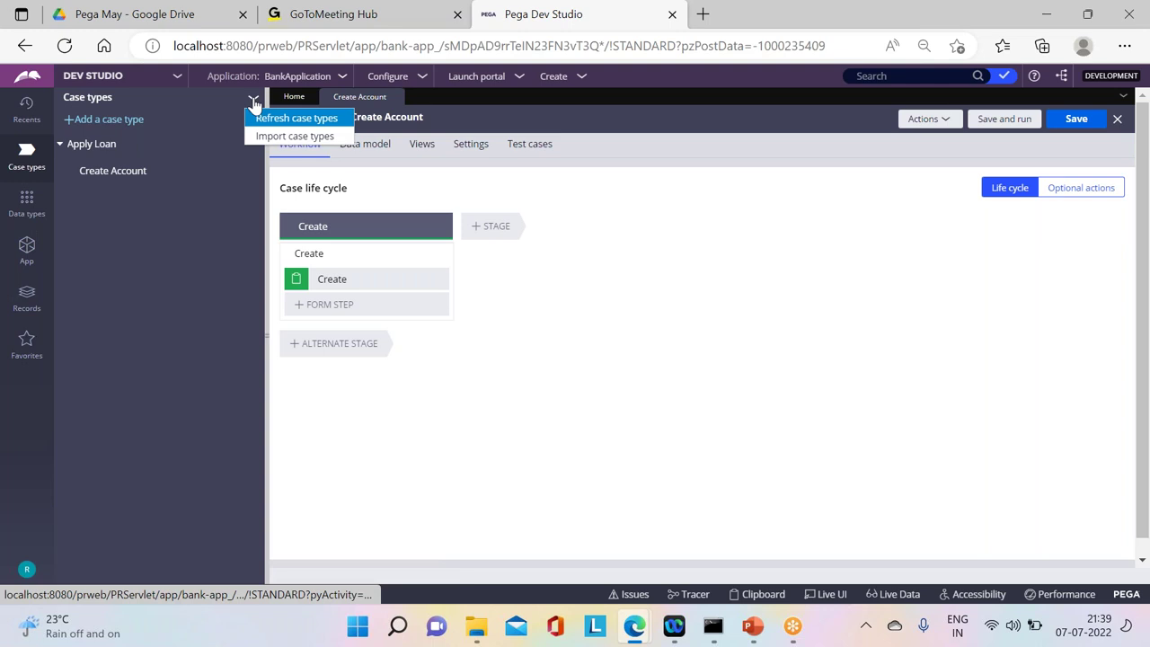
pyautogui.click(270, 118)
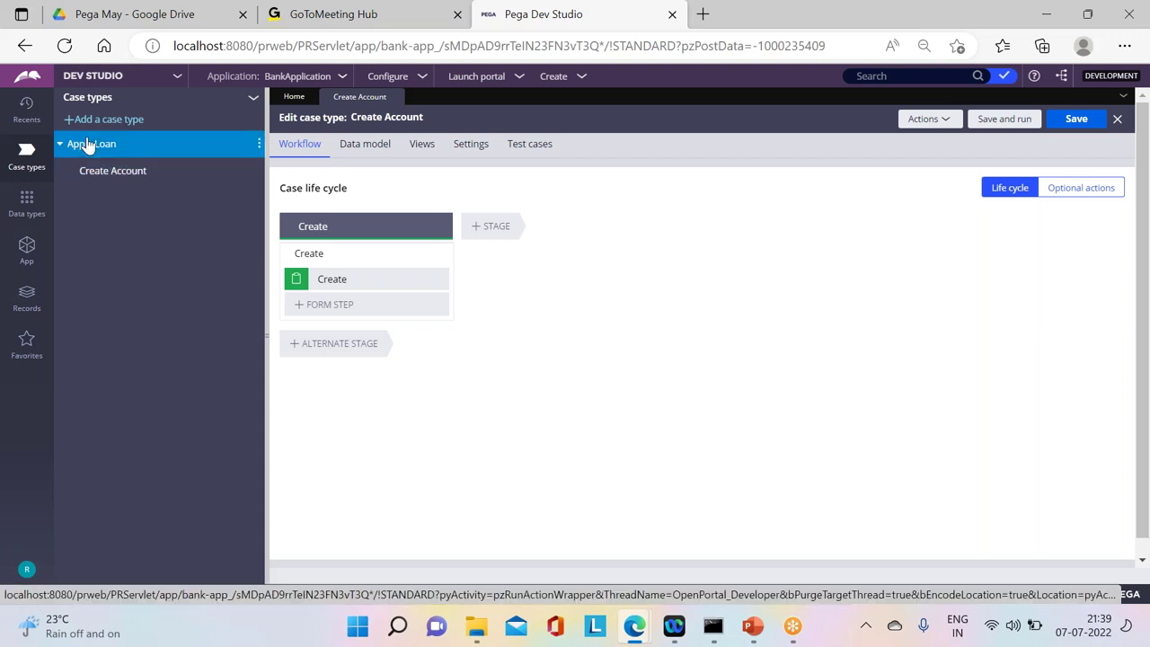
# Step: Open Create Account, then view the ApplyLoan and CreateAccount classes in the App explorer
pyautogui.click(117, 170)
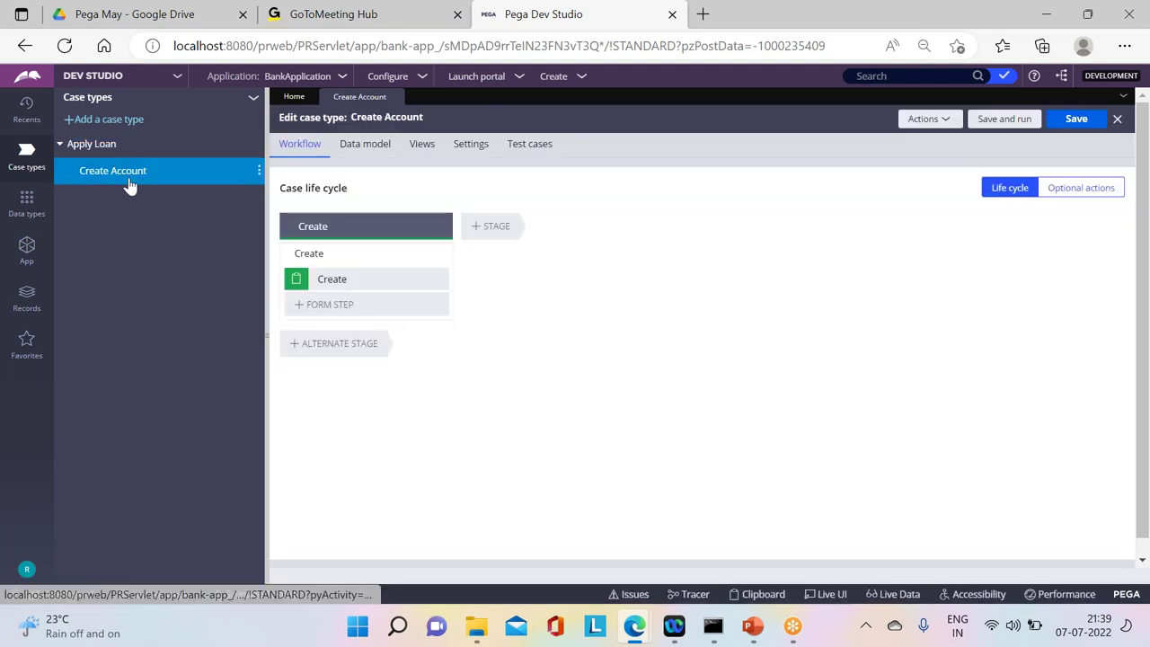
pyautogui.click(21, 258)
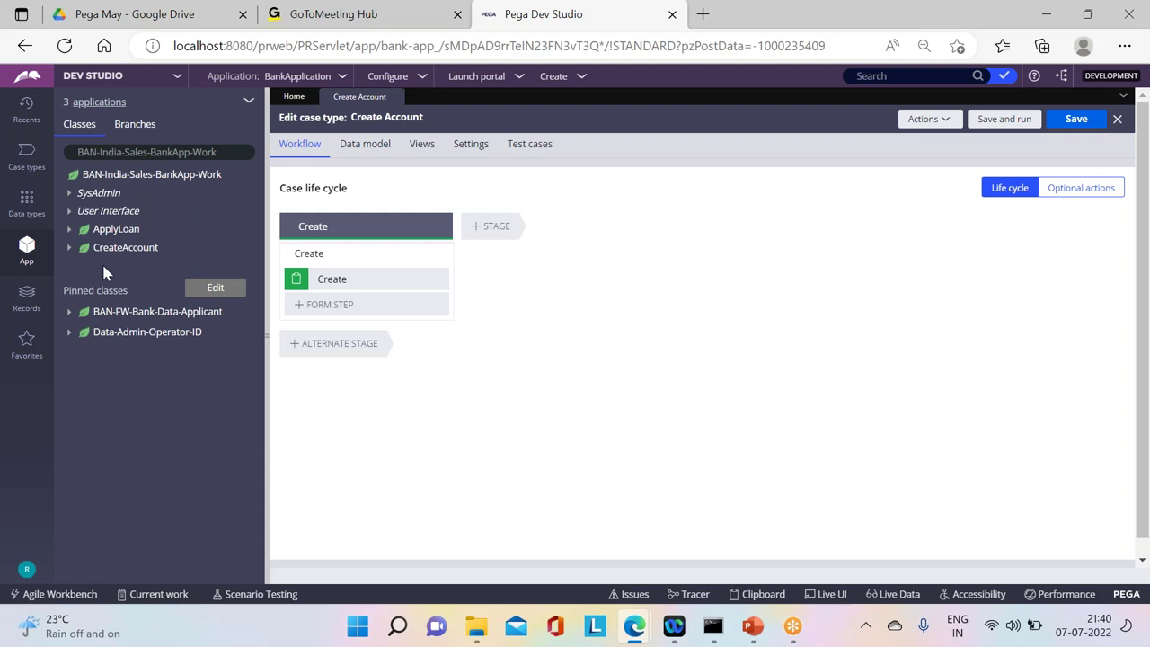
# Step: Show the case types list with Create Account nested under Apply Loan
pyautogui.click(24, 153)
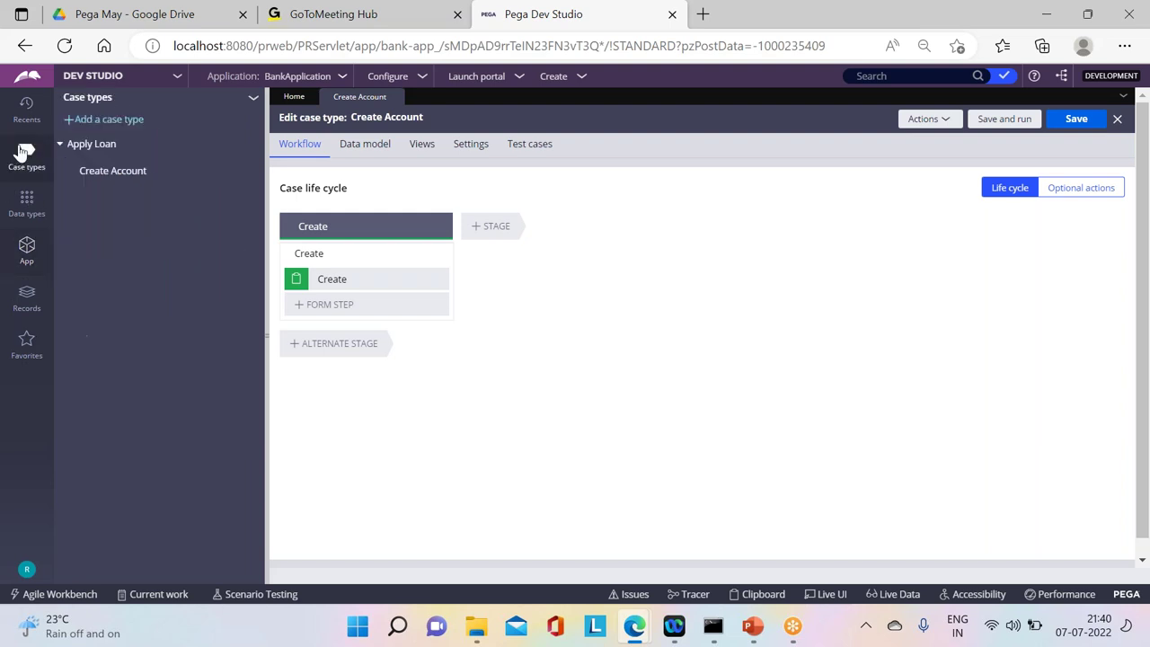
pyautogui.click(260, 146)
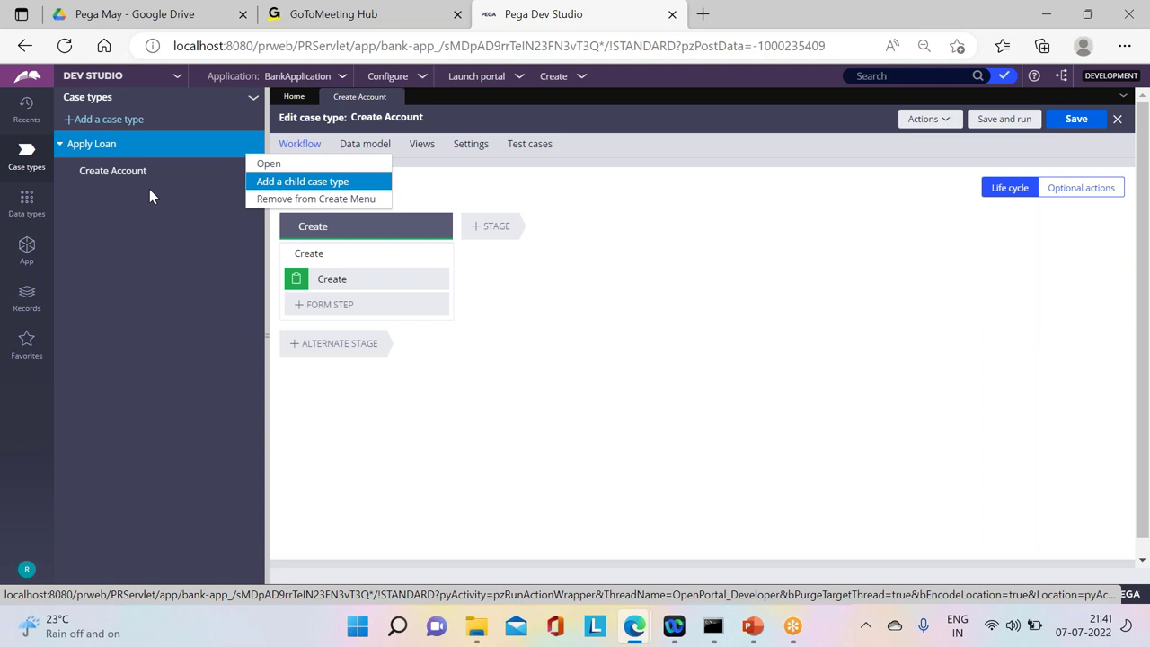
pyautogui.click(63, 419)
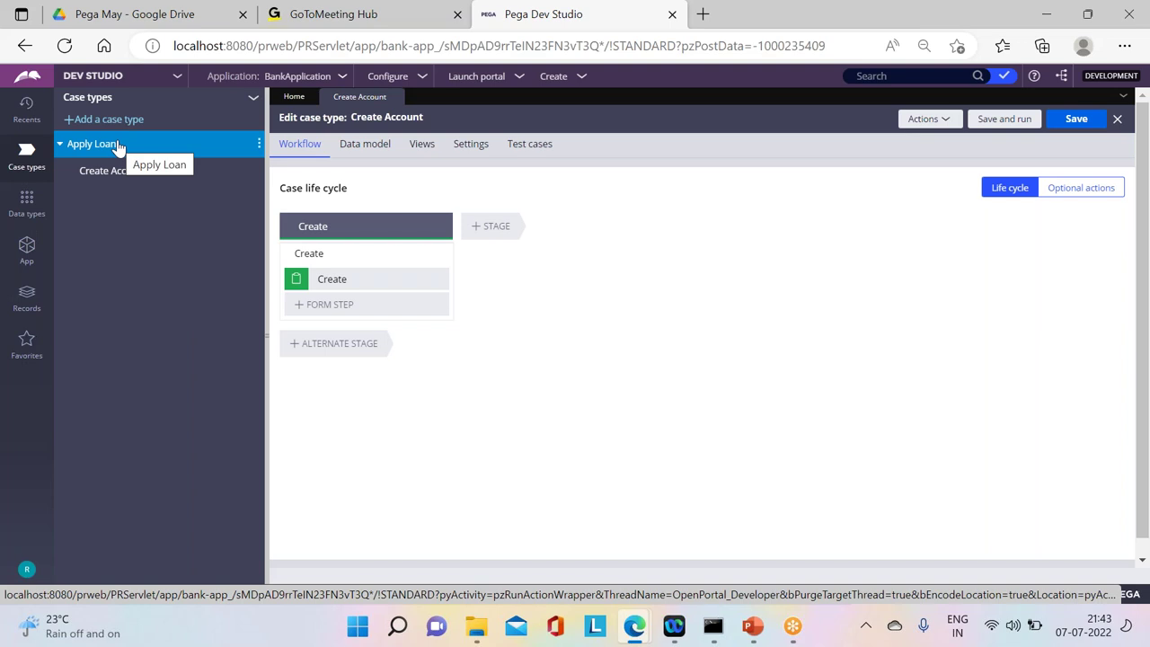
pyautogui.click(105, 180)
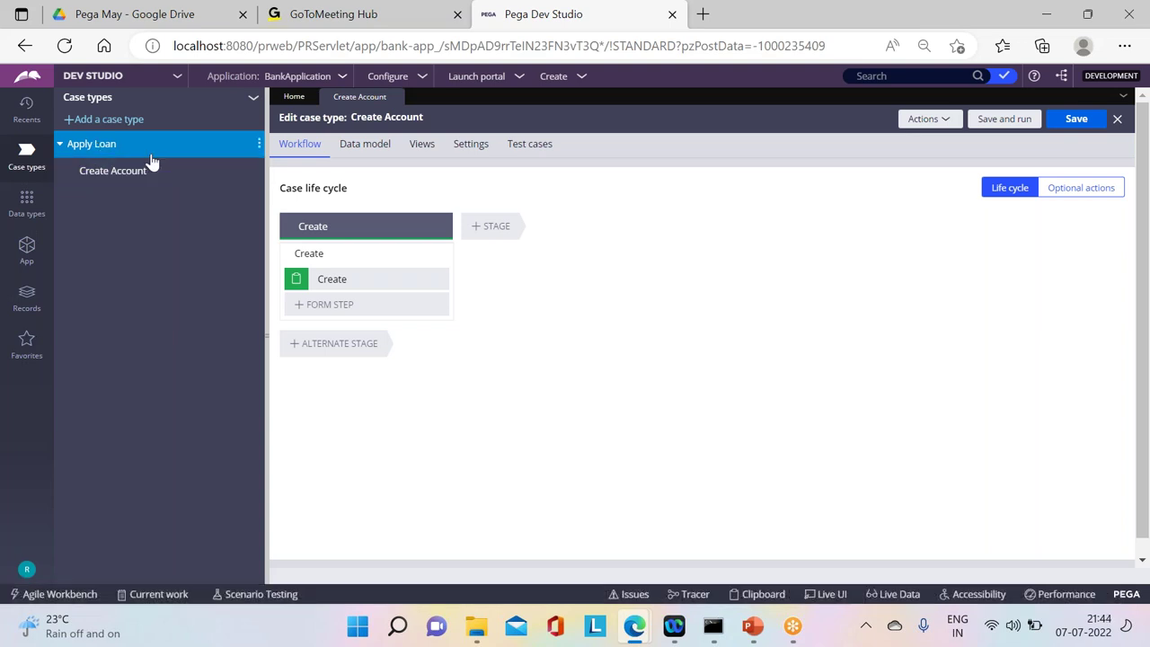
pyautogui.click(127, 171)
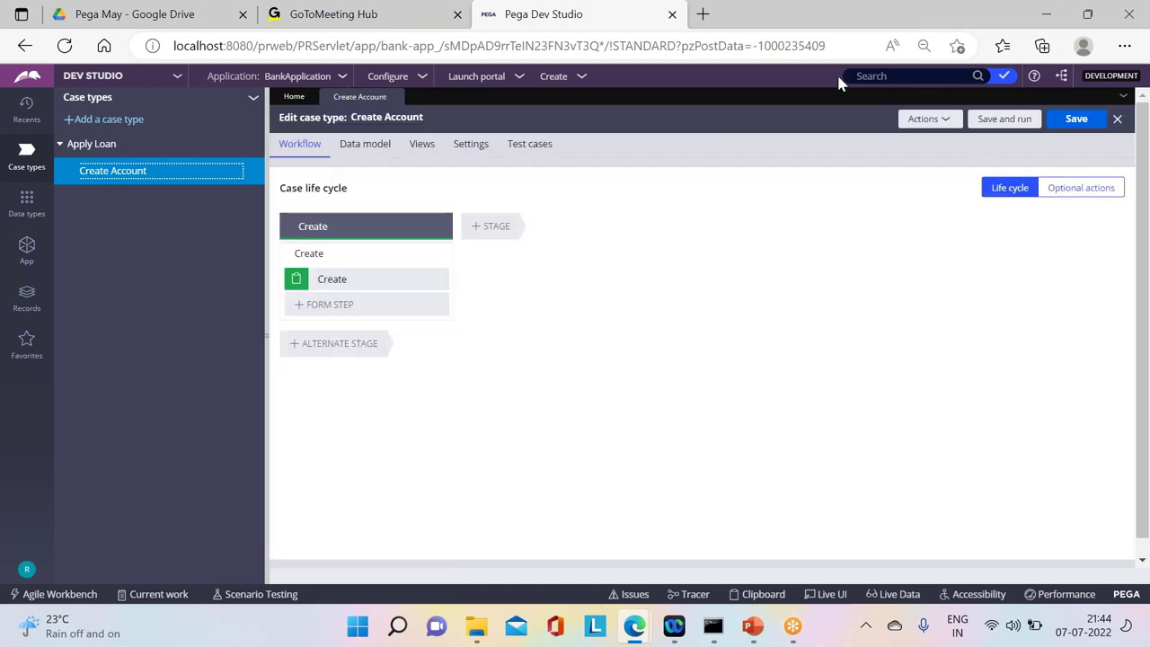
# Step: Save and test-run Create Account, then close test case C-1001
pyautogui.click(1004, 118)
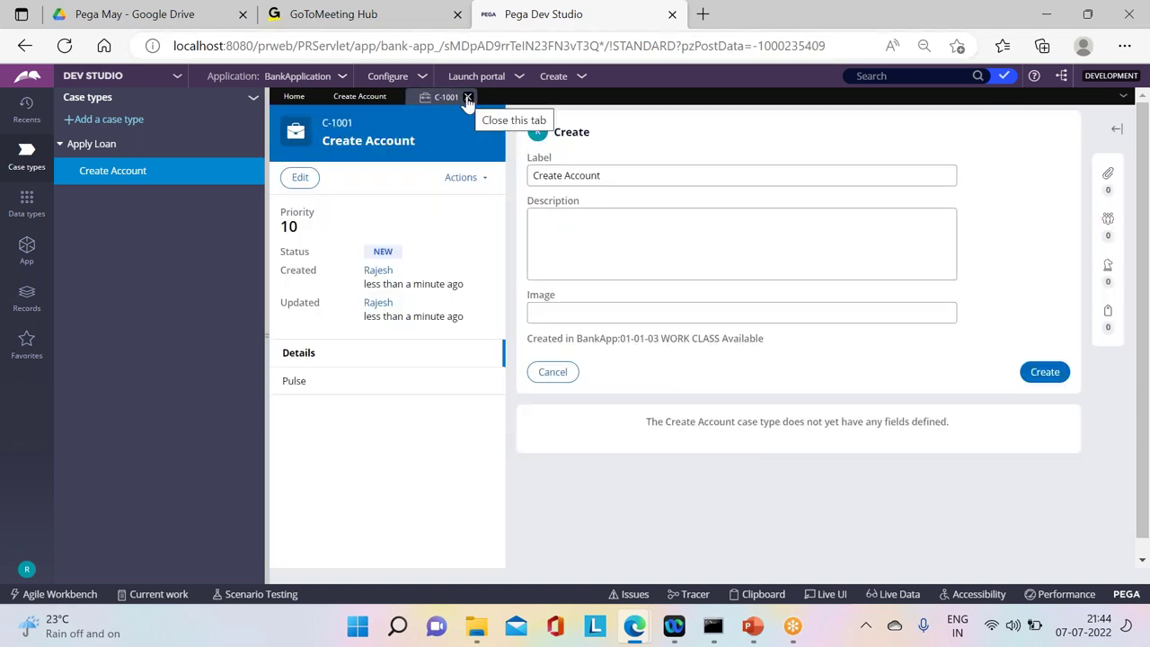
pyautogui.click(468, 97)
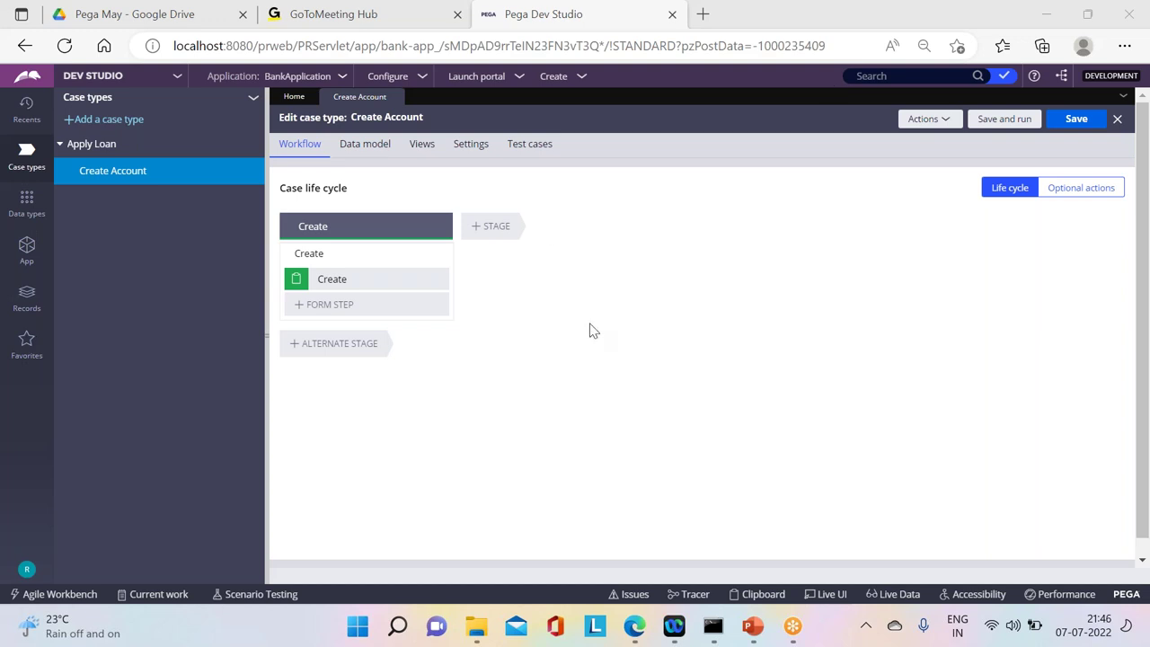
# Step: Save the Create Account case type and switch to Apply Loan
pyautogui.click(176, 290)
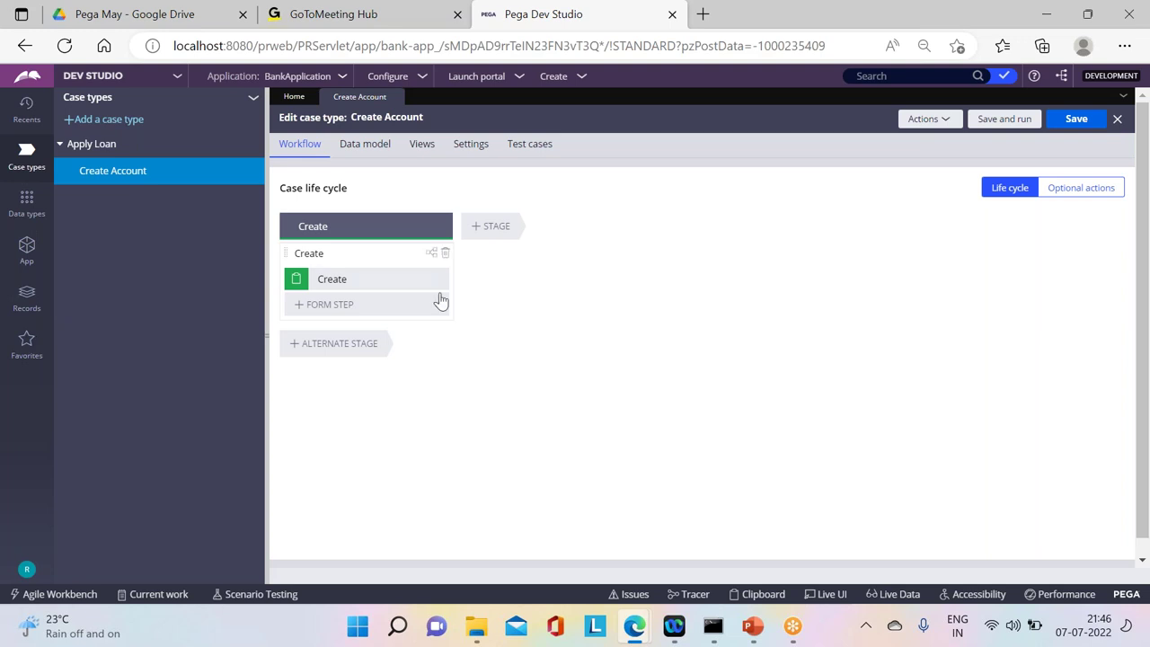
pyautogui.click(1077, 120)
pyautogui.click(108, 145)
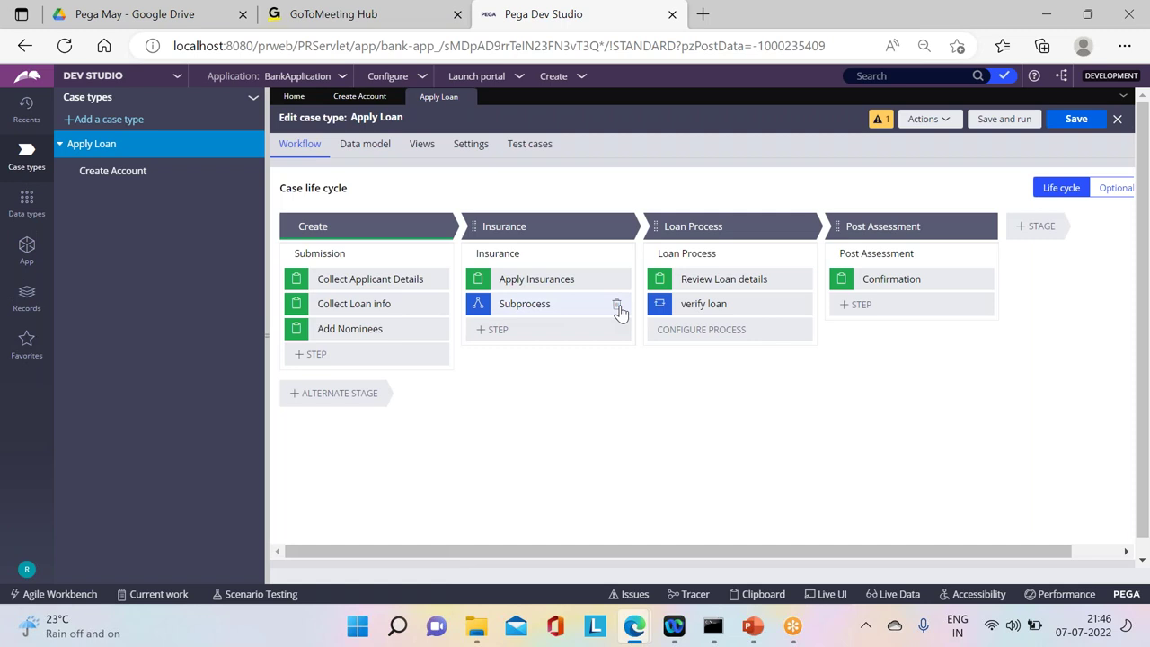
# Step: Add a Create case automation step to the Insurance stage, keeping the default name
pyautogui.click(480, 330)
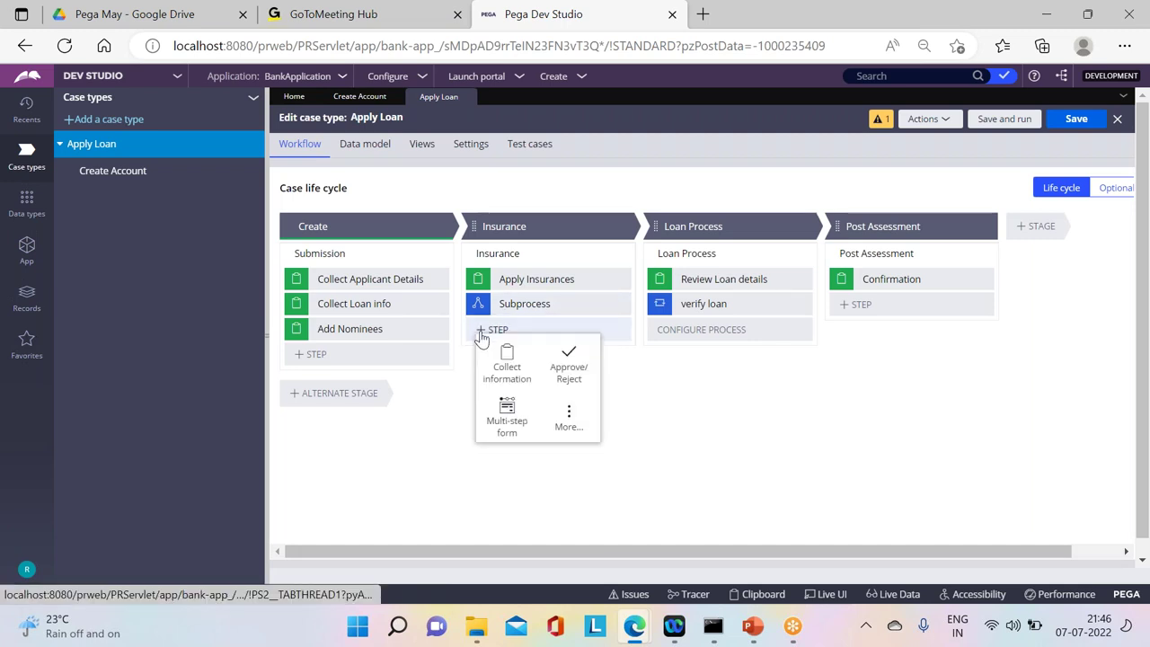
pyautogui.click(569, 418)
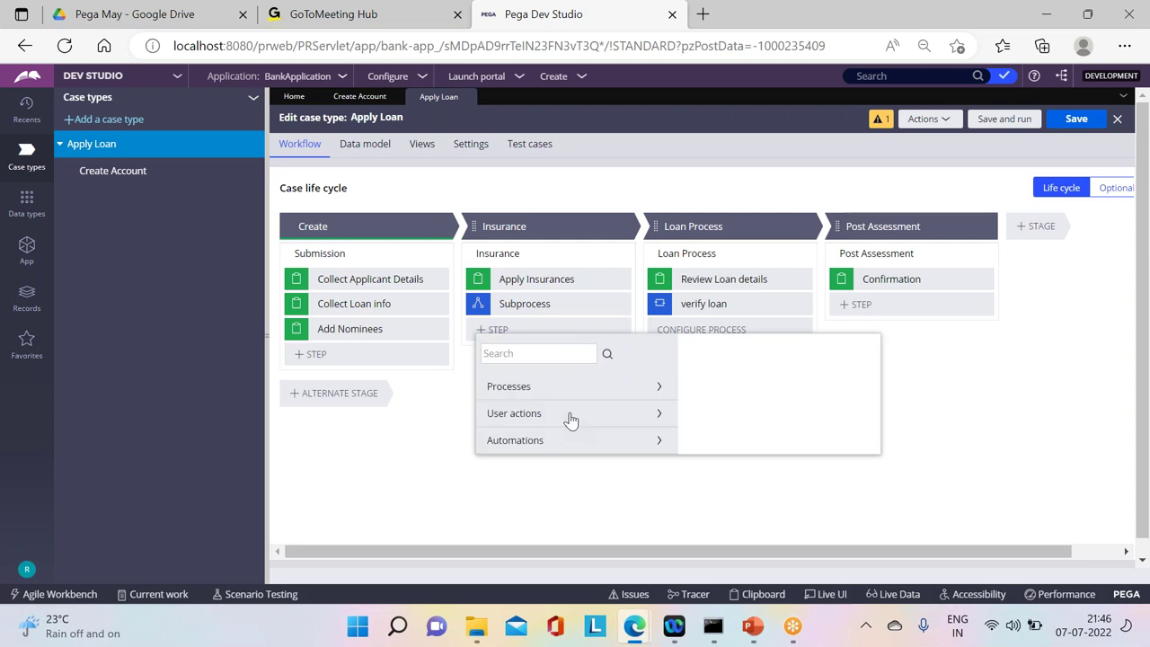
pyautogui.click(500, 442)
pyautogui.click(517, 354)
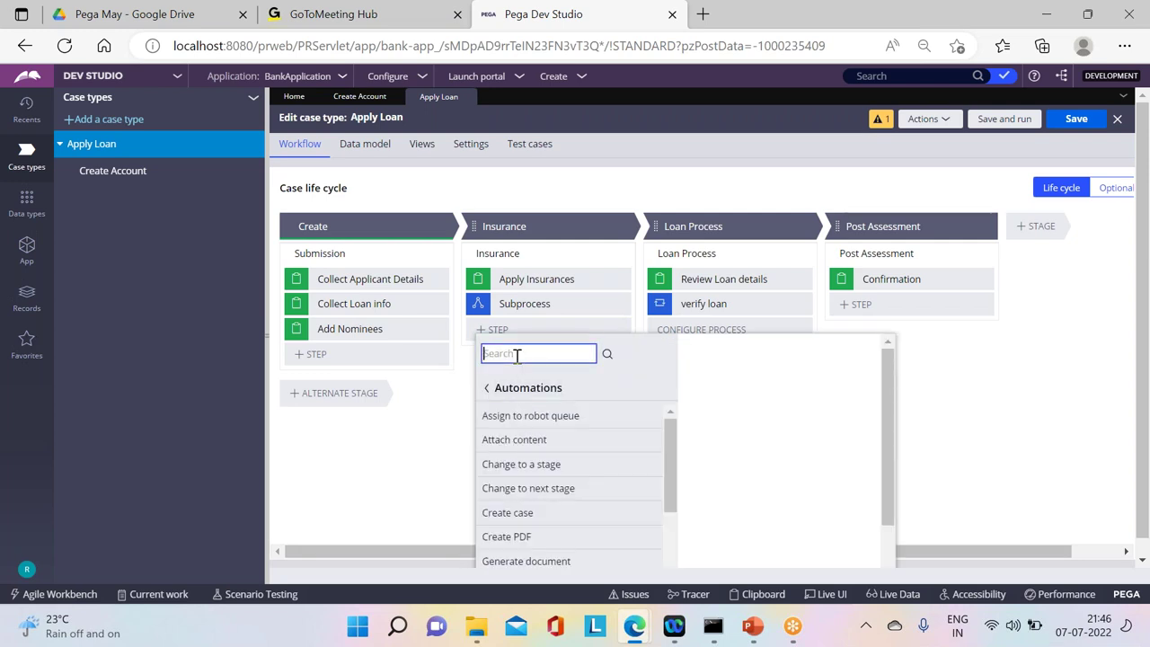
pyautogui.click(517, 519)
pyautogui.click(823, 463)
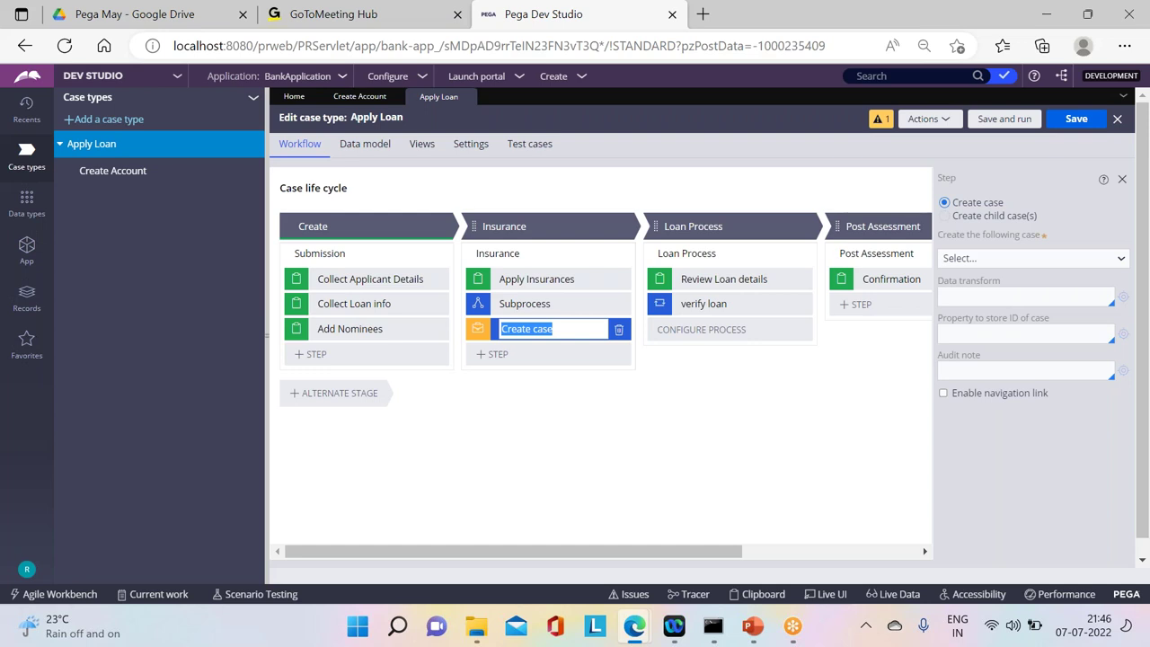
pyautogui.click(559, 326)
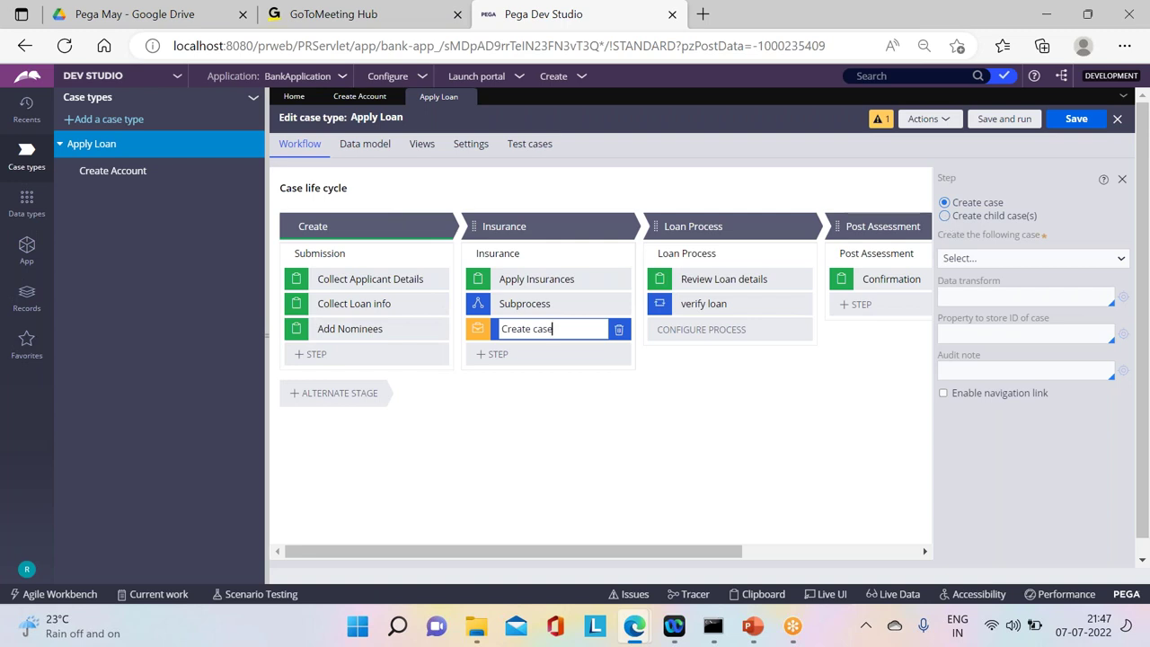
# Step: Set the step to create a Create Account child case, then save and test-run Apply Loan
pyautogui.click(944, 215)
pyautogui.click(962, 260)
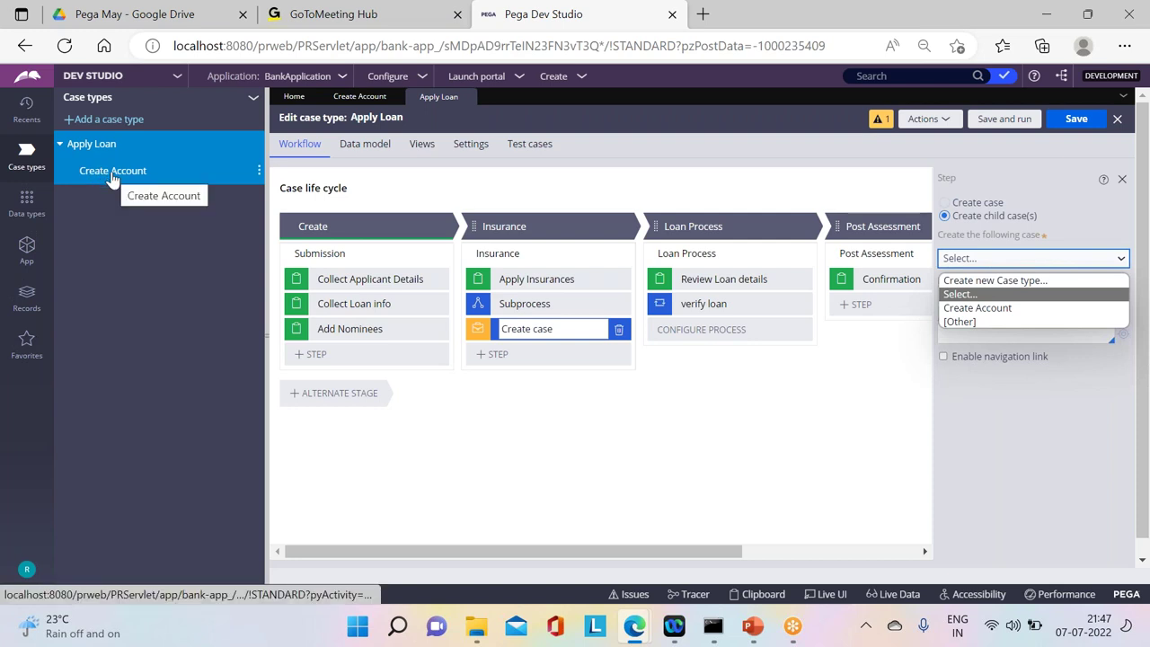
pyautogui.click(977, 309)
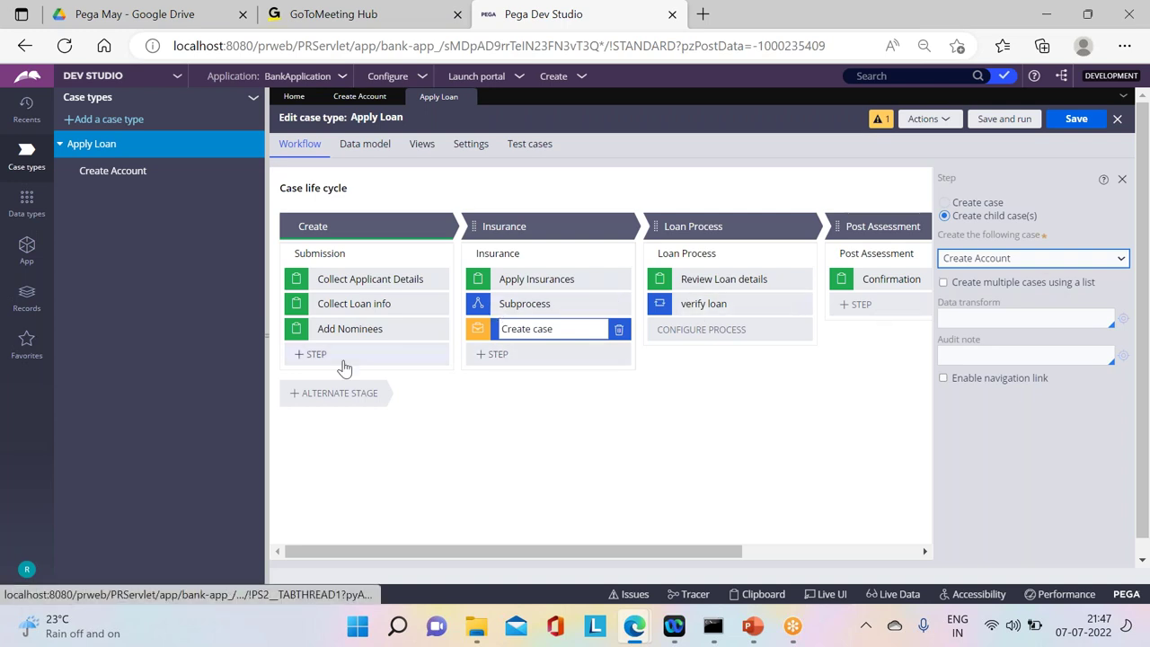
pyautogui.click(1061, 127)
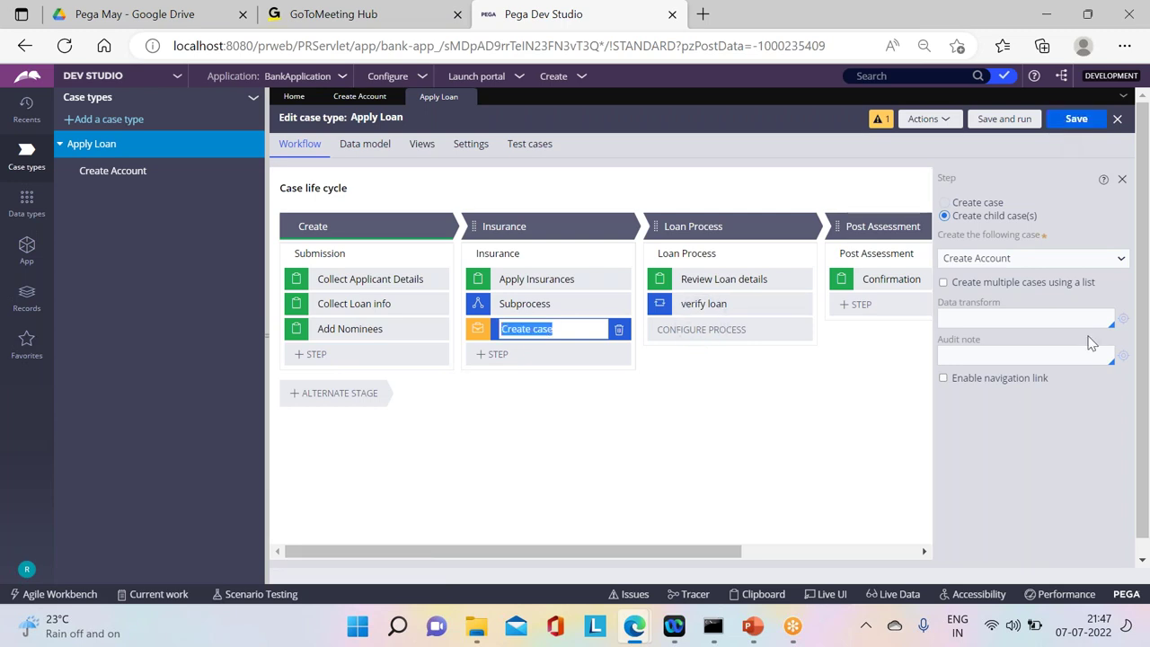
pyautogui.click(1006, 119)
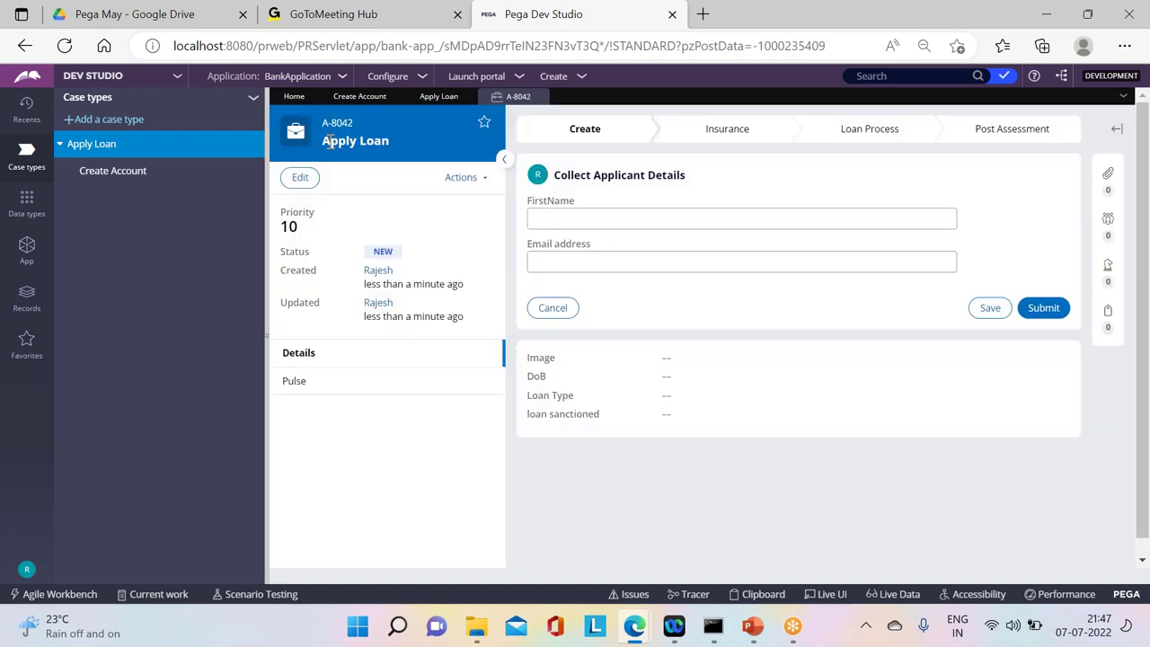
# Step: Advance test case A-8042 through applicant details, loan info, nominees and the Insurance step
pyautogui.click(1045, 309)
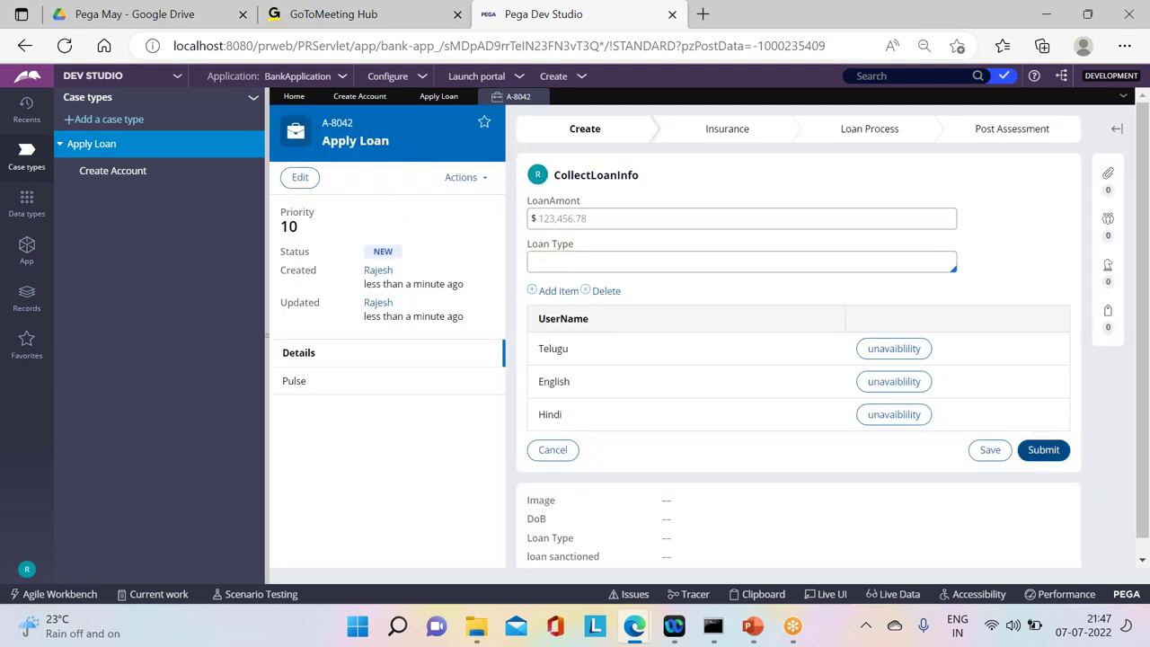
pyautogui.click(1043, 450)
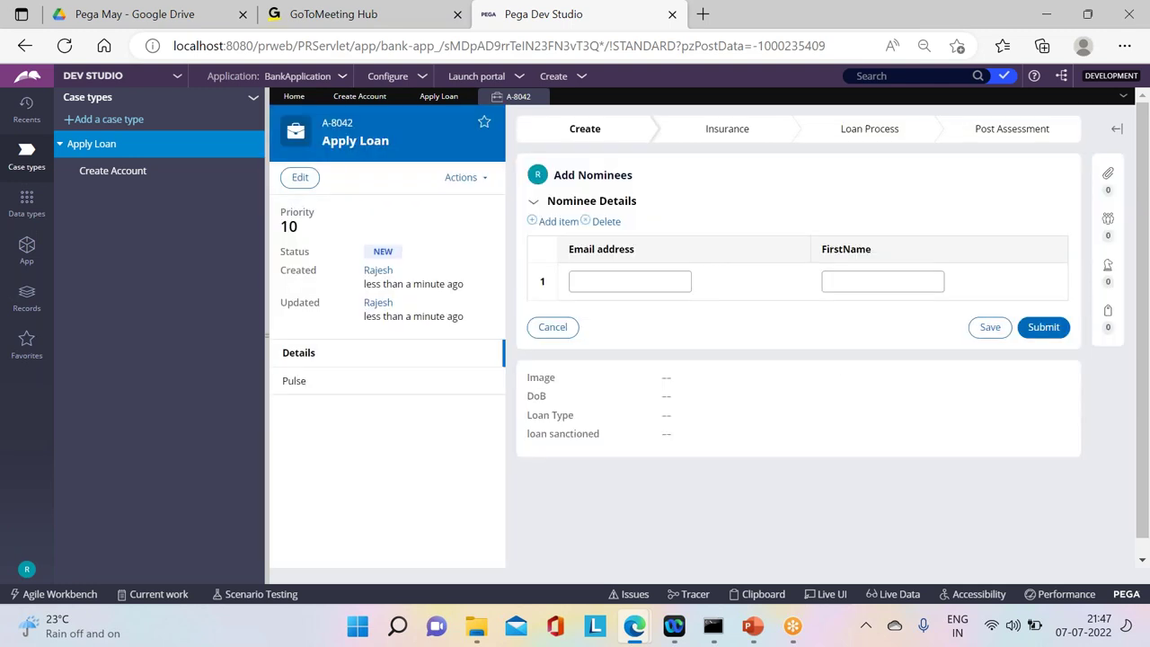
pyautogui.click(701, 129)
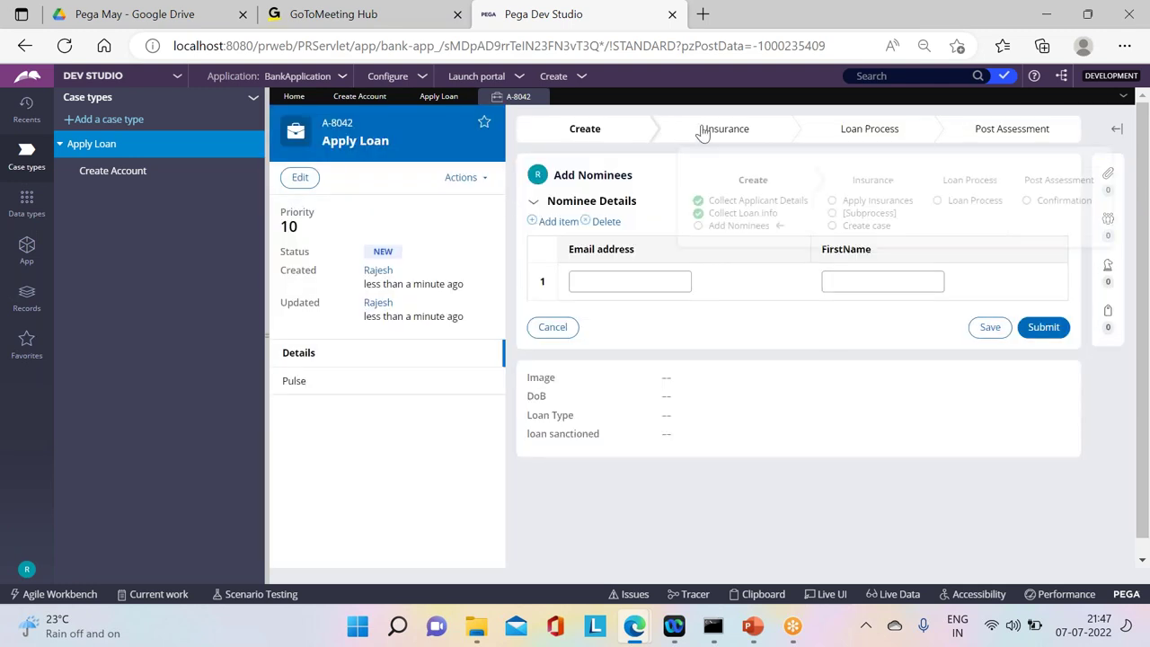
pyautogui.click(1045, 328)
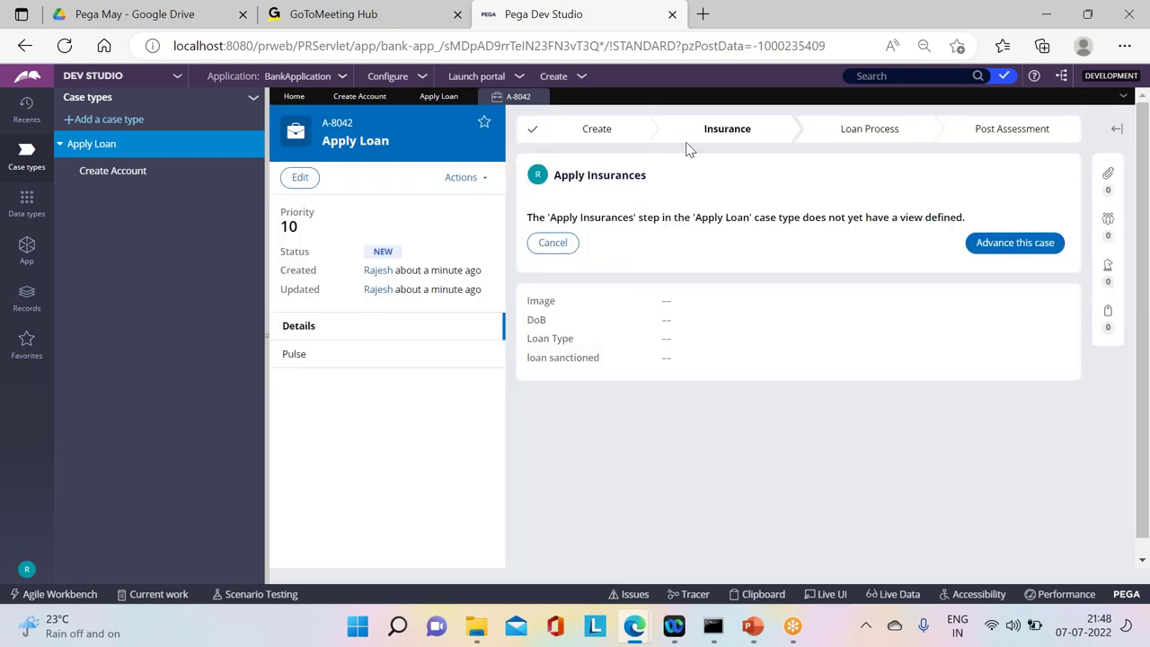
pyautogui.click(686, 141)
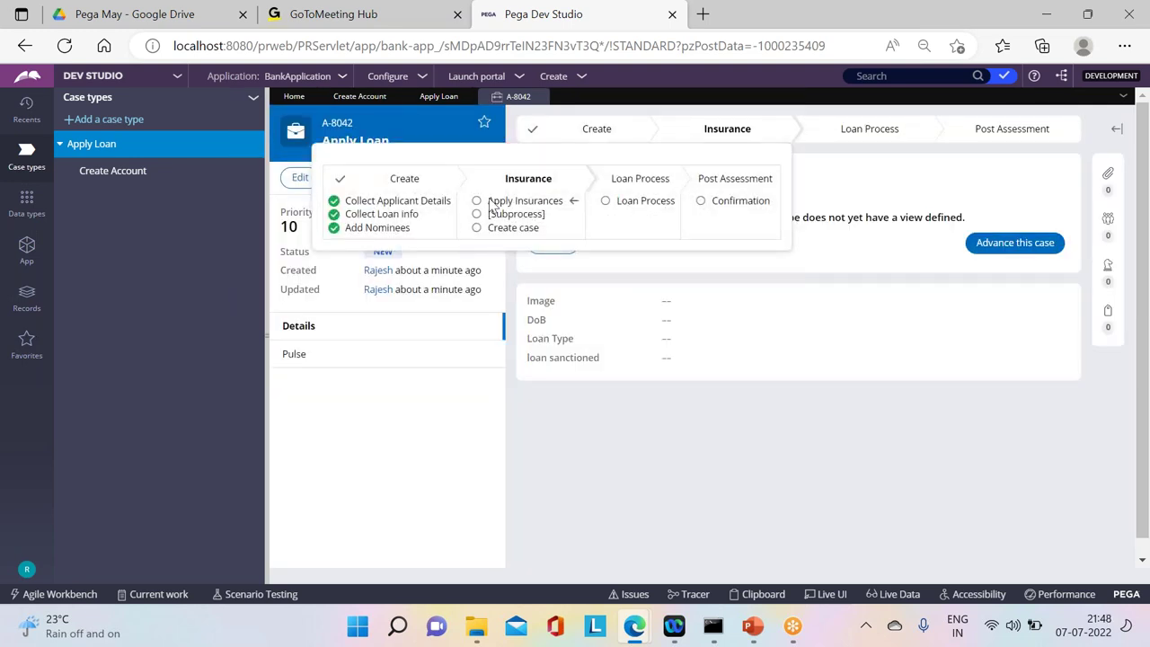
pyautogui.click(1014, 243)
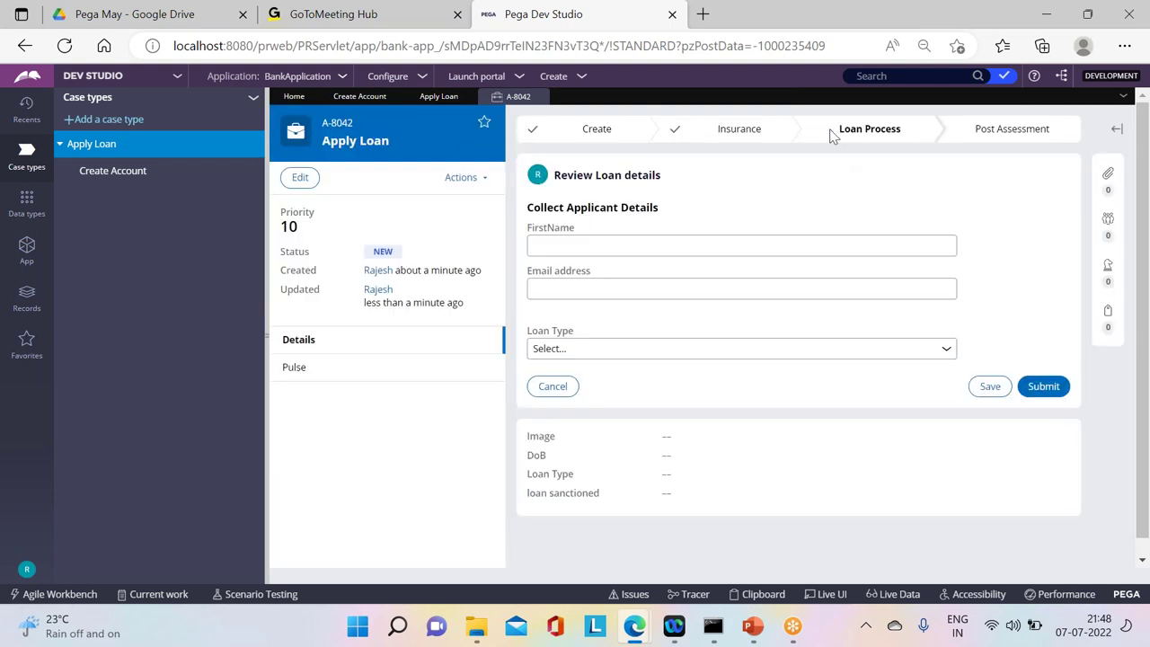
pyautogui.click(817, 130)
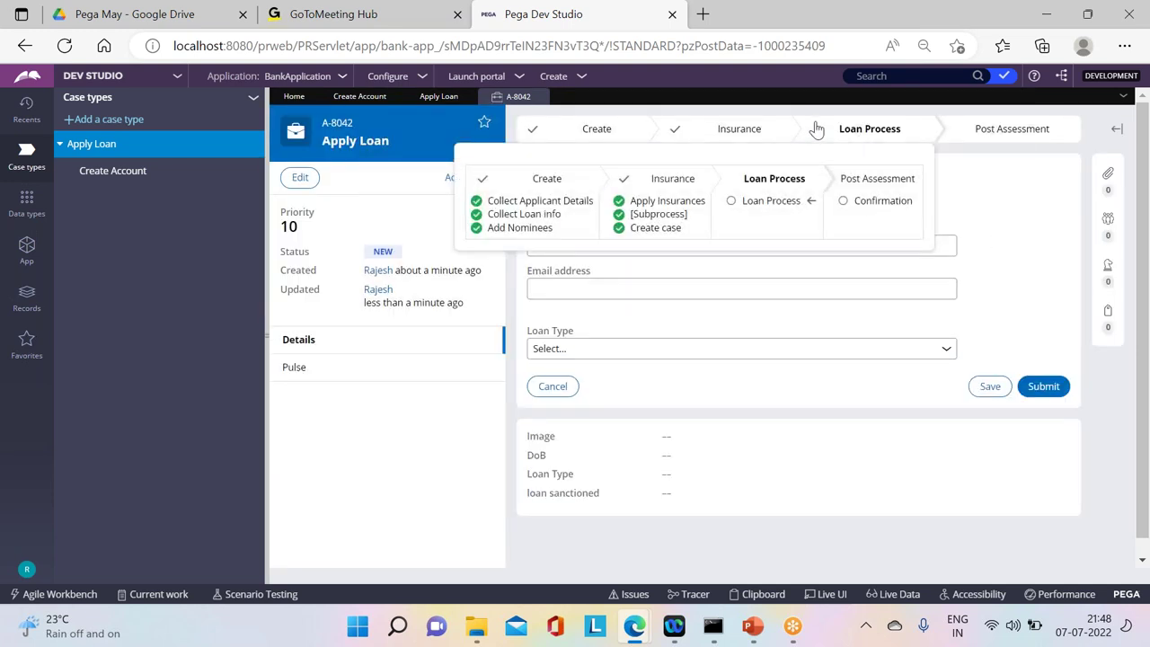
pyautogui.moveTo(681, 227); pyautogui.dragTo(635, 219)
pyautogui.click(992, 197)
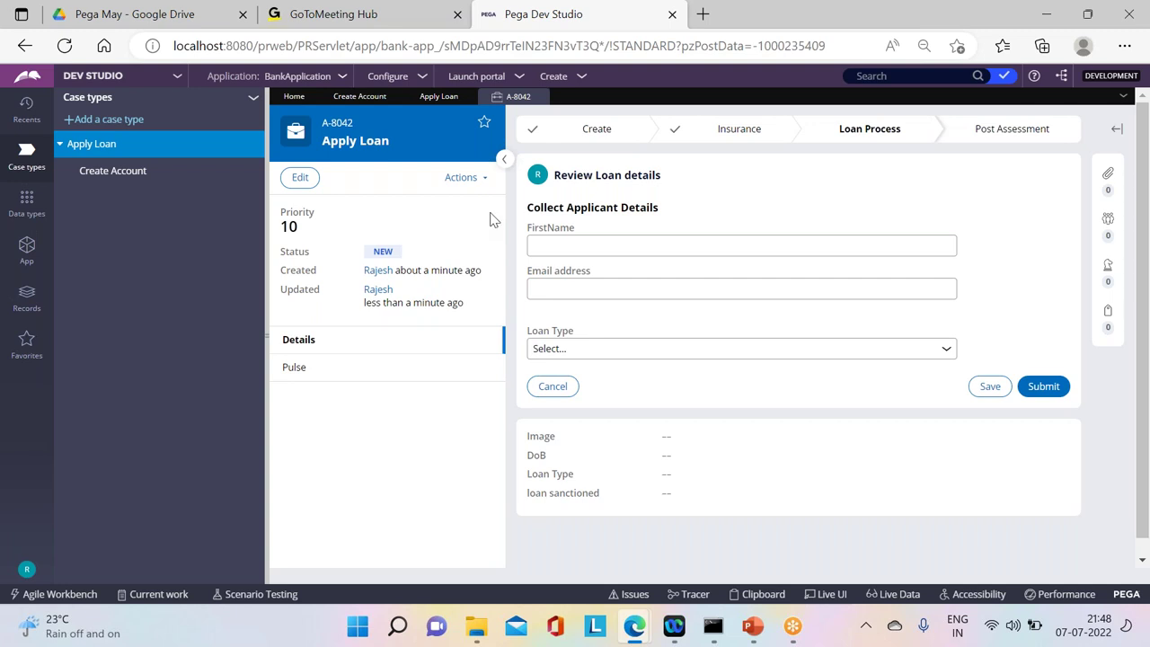
# Step: Refresh A-8042 to show the Create Account child's Create task, then close the test case
pyautogui.click(466, 178)
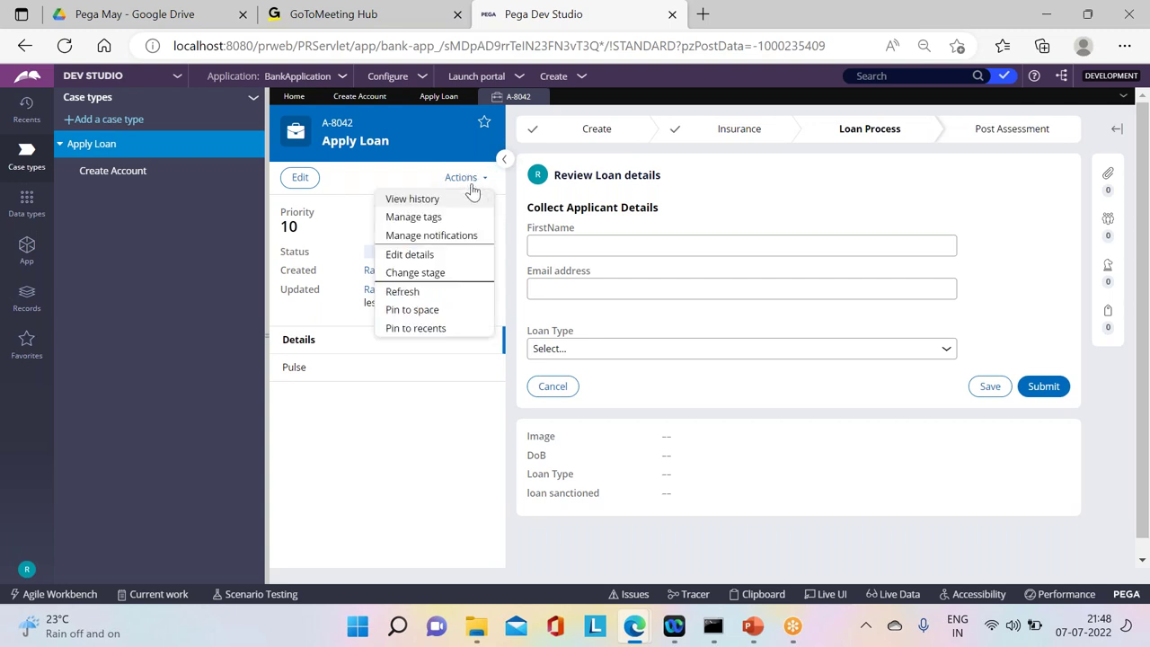
pyautogui.click(405, 292)
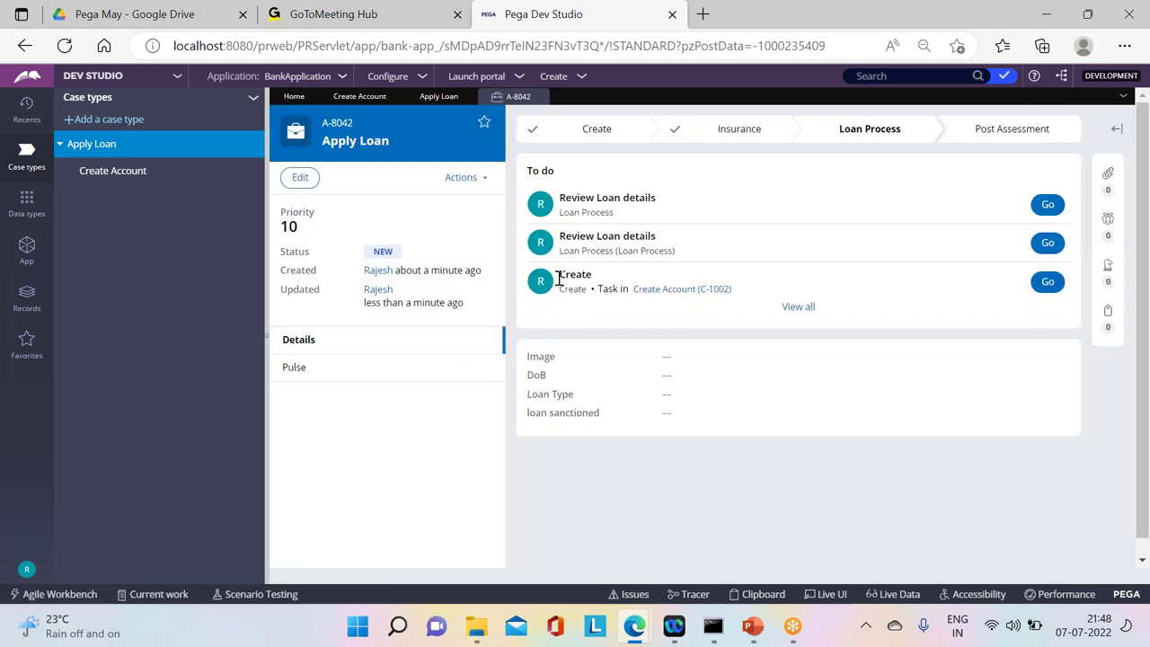
pyautogui.moveTo(559, 274); pyautogui.dragTo(596, 283)
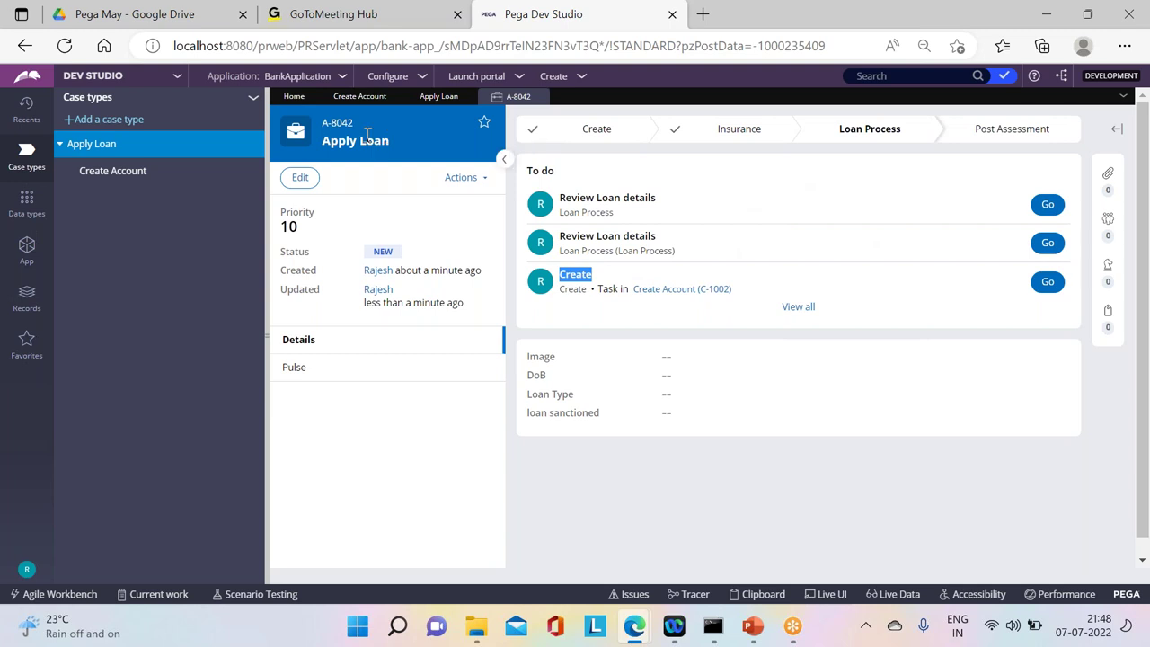
pyautogui.click(539, 97)
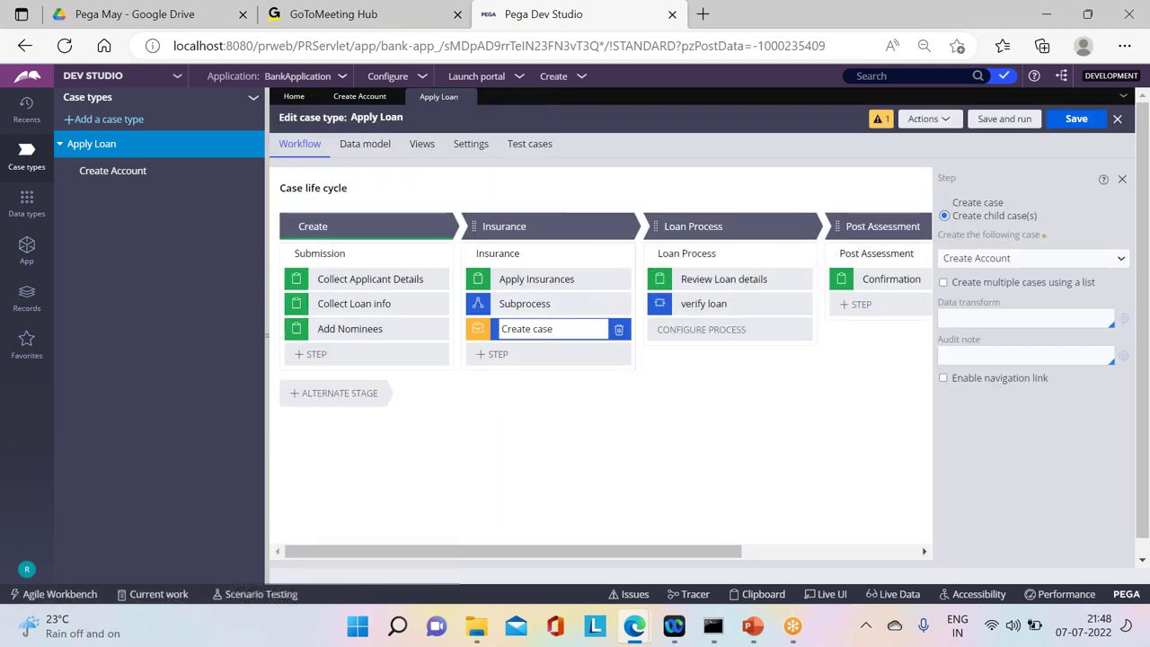
# Step: Have the Post Assessment stage resolve cases as Resolved-Completed, save, and launch test case A-8043
pyautogui.click(881, 226)
pyautogui.click(955, 264)
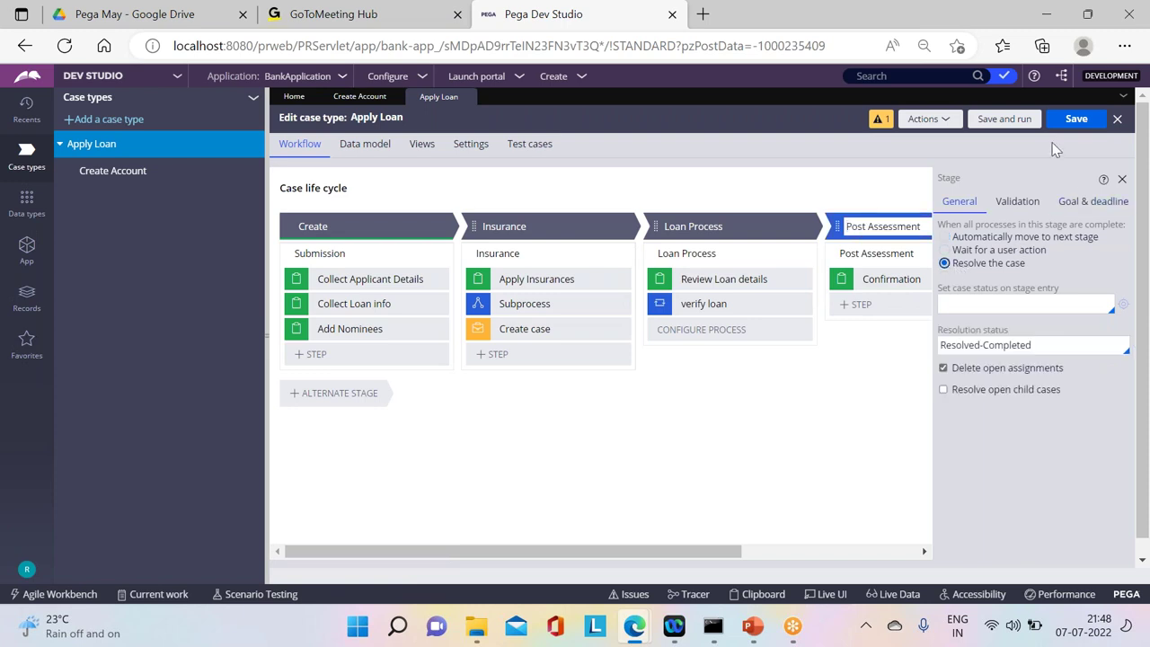
pyautogui.click(1074, 117)
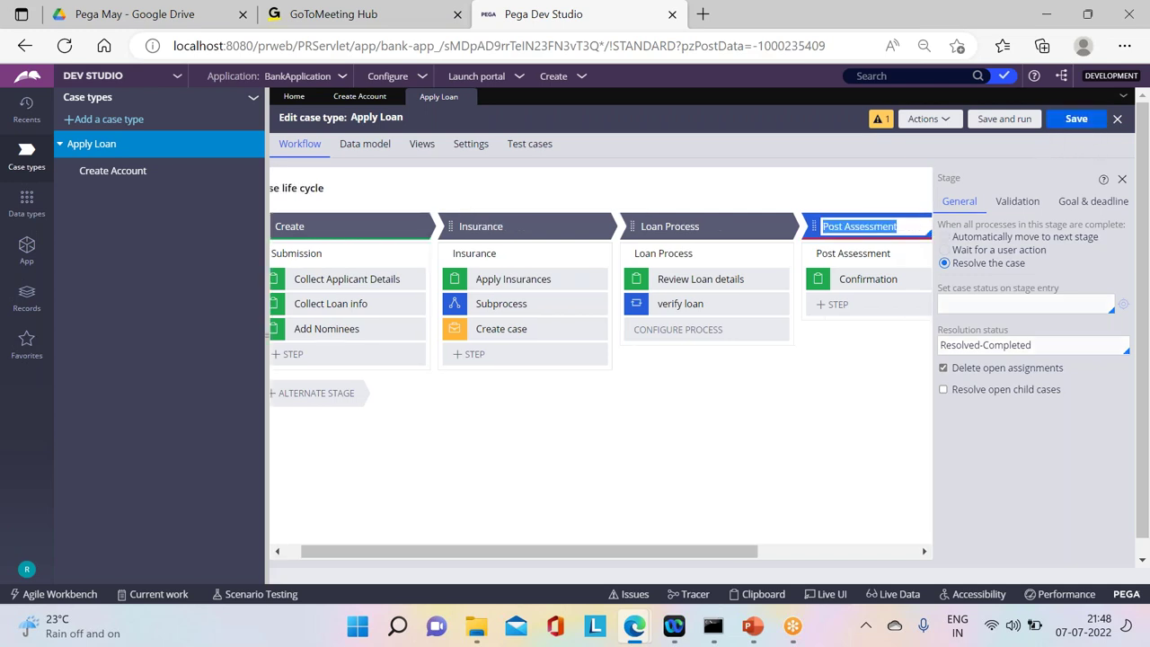
pyautogui.click(1006, 121)
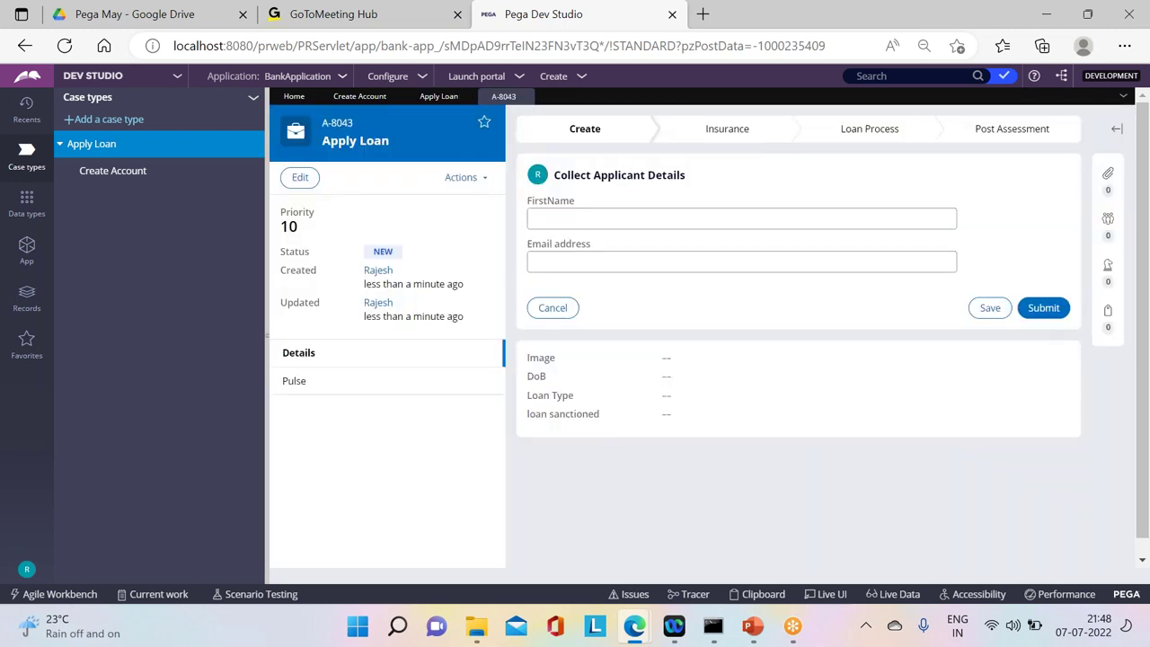
# Step: Submit the Applicant Details, CollectLoanInfo, Add Nominees, Apply Insurances and Review Loan details forms
pyautogui.click(1043, 309)
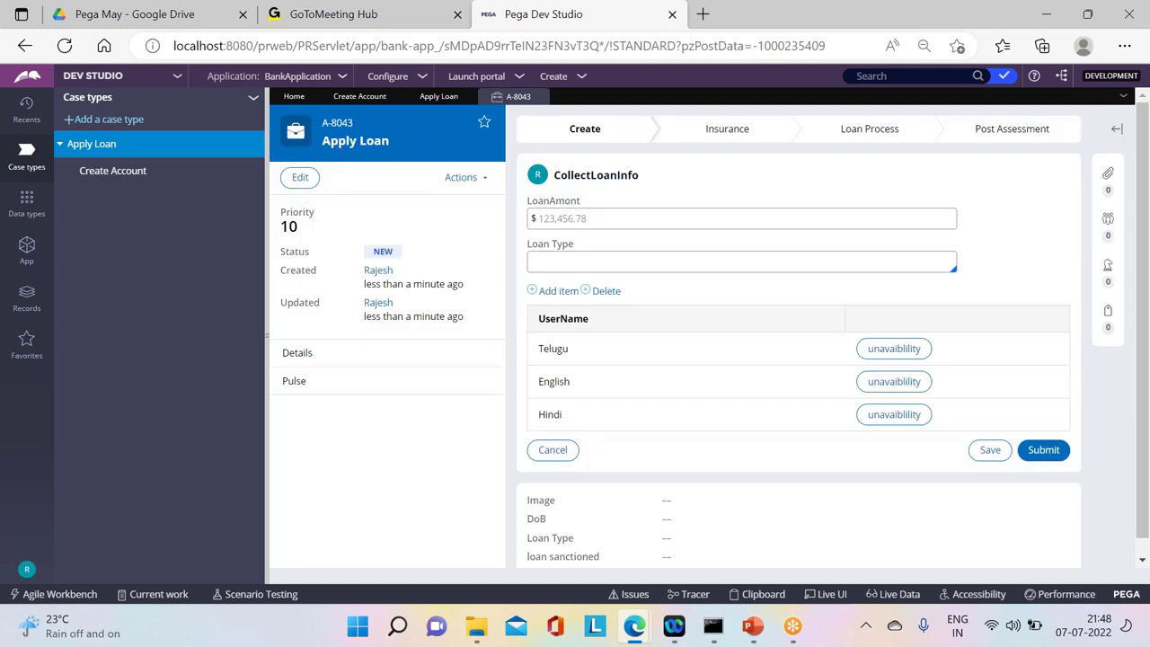
pyautogui.click(1039, 452)
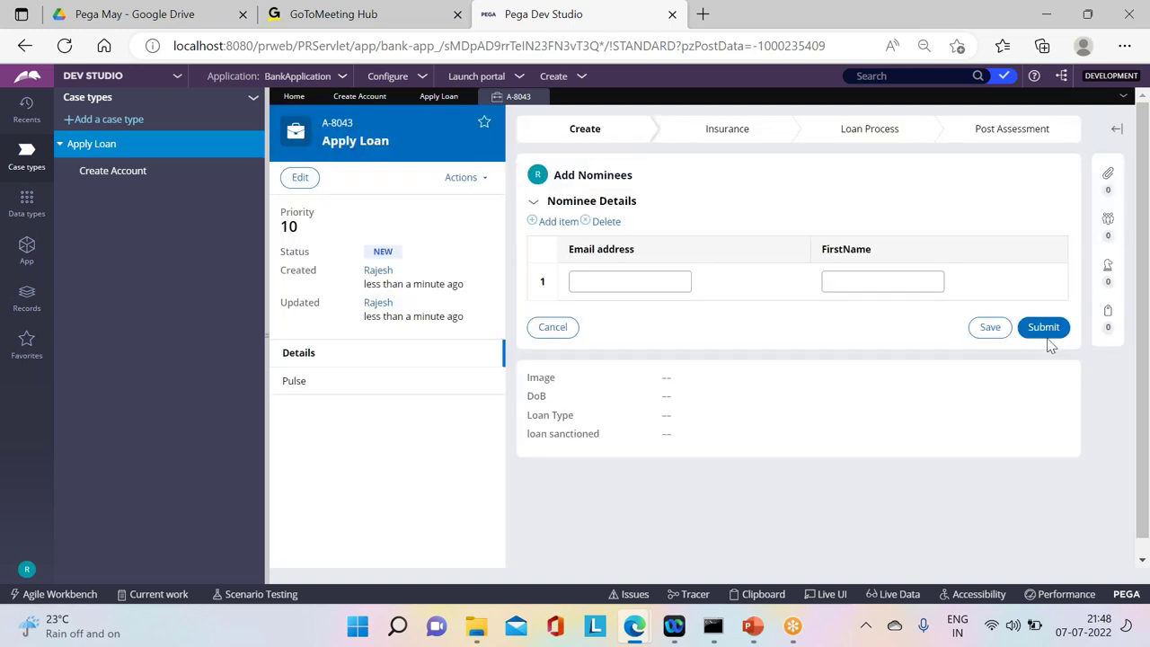
pyautogui.click(1045, 329)
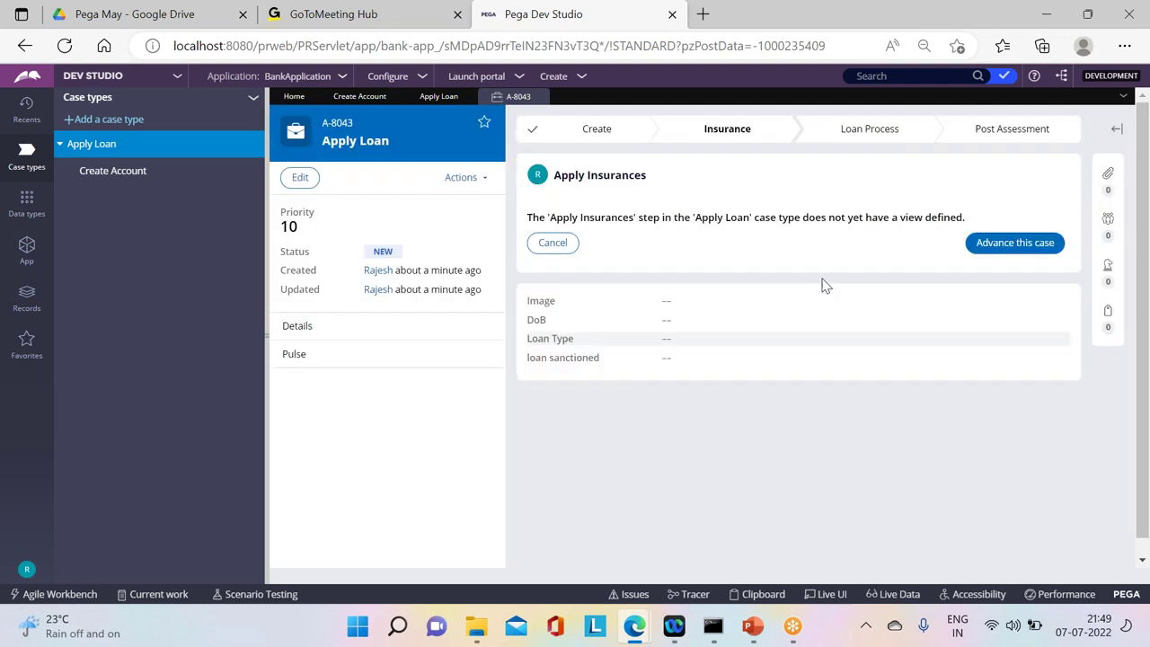
pyautogui.click(1020, 244)
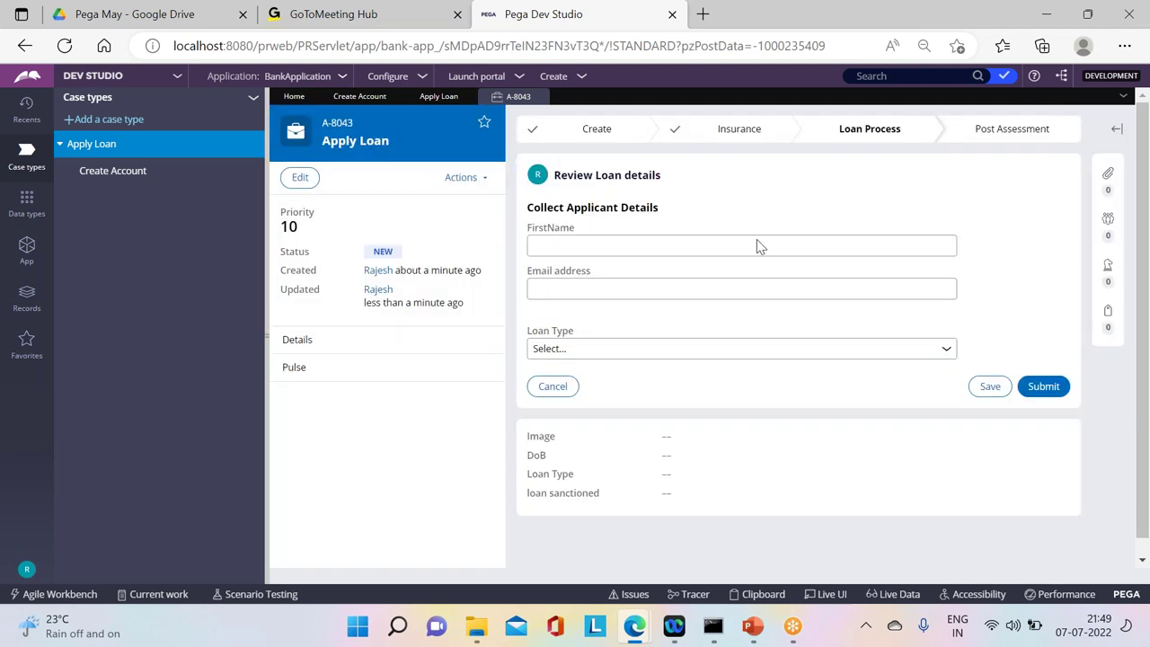
pyautogui.moveTo(816, 133)
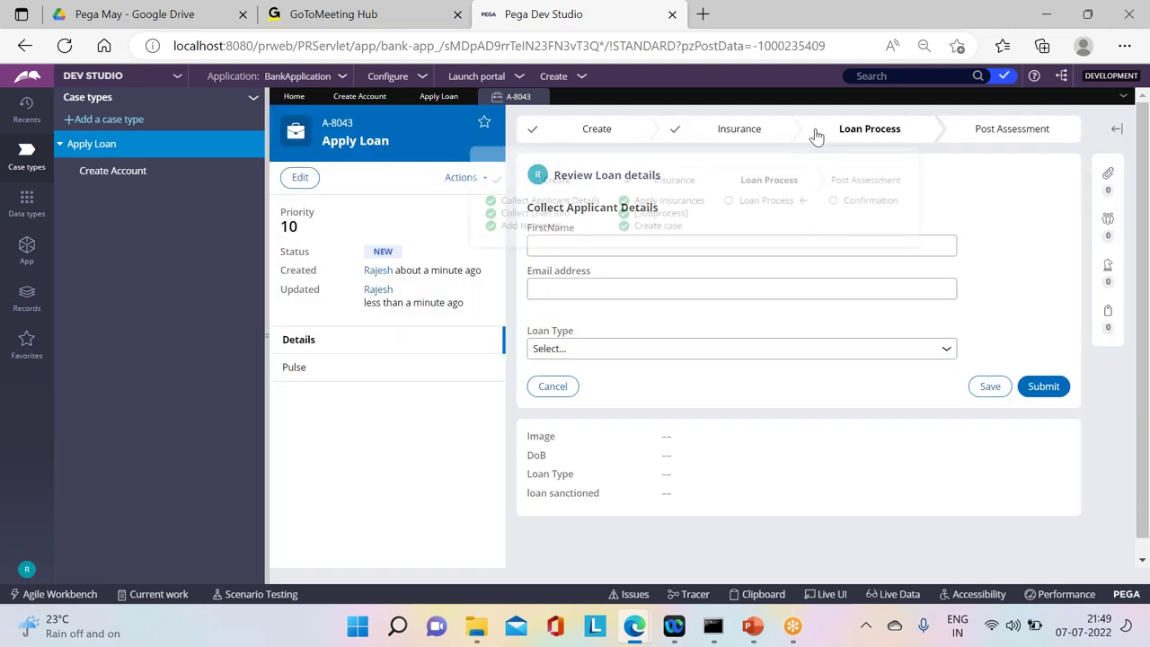
pyautogui.click(1042, 387)
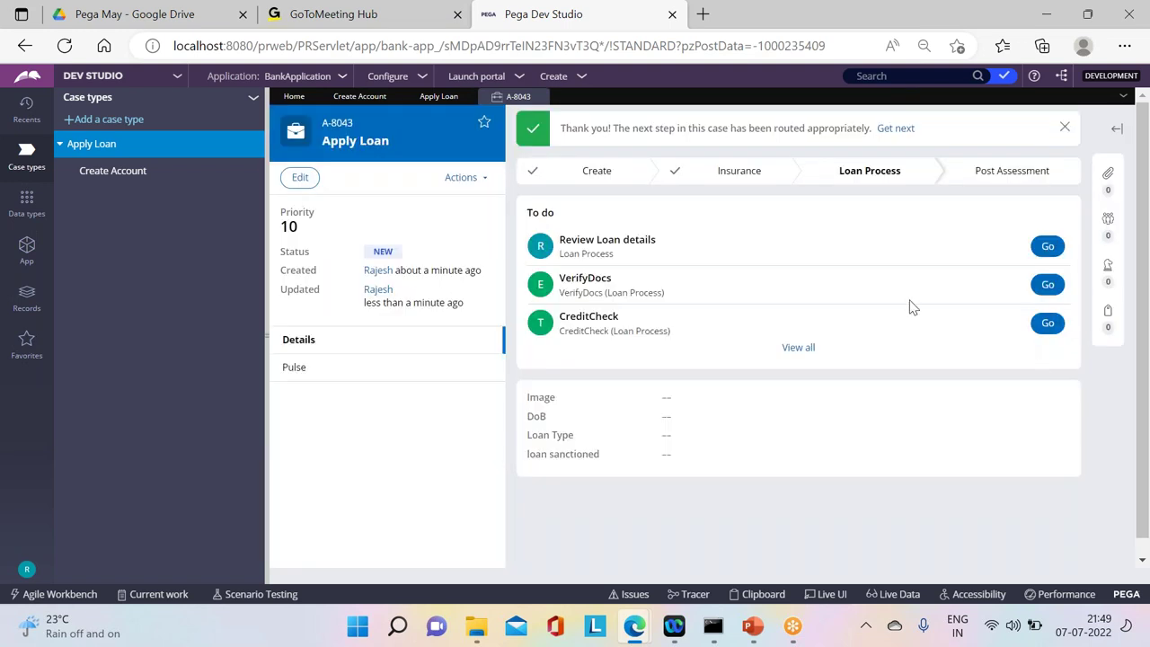
# Step: Complete the VerifyDocs, CreditCheck and Review Loan details assignments on case A-8043
pyautogui.click(1045, 285)
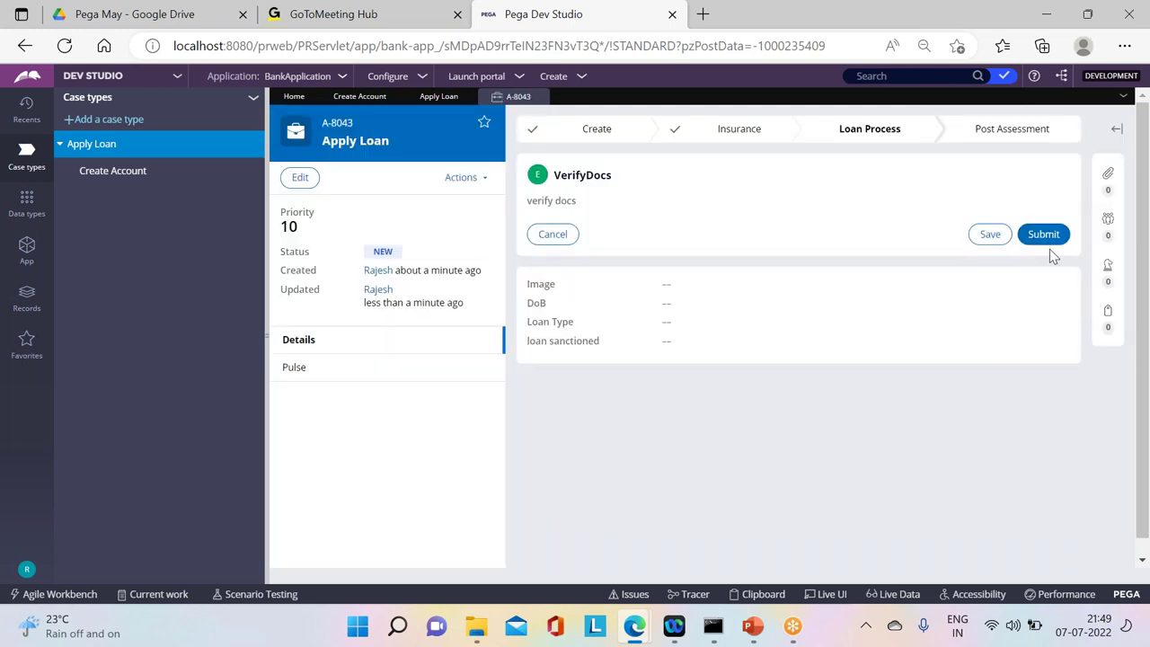
pyautogui.click(1045, 235)
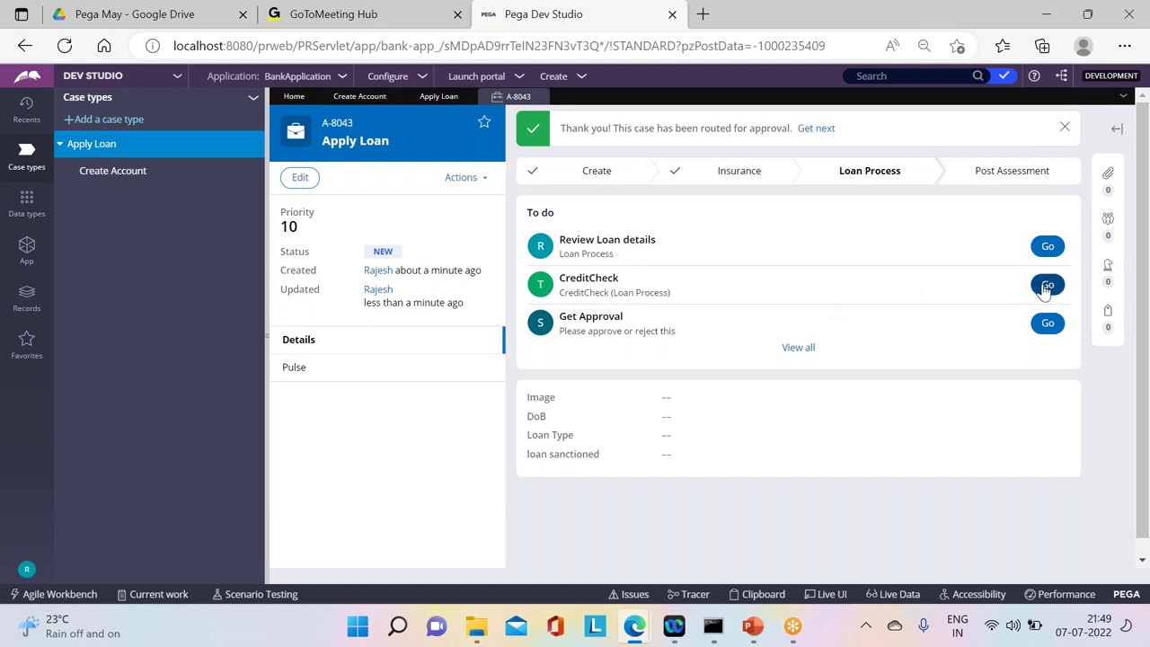
pyautogui.click(1045, 286)
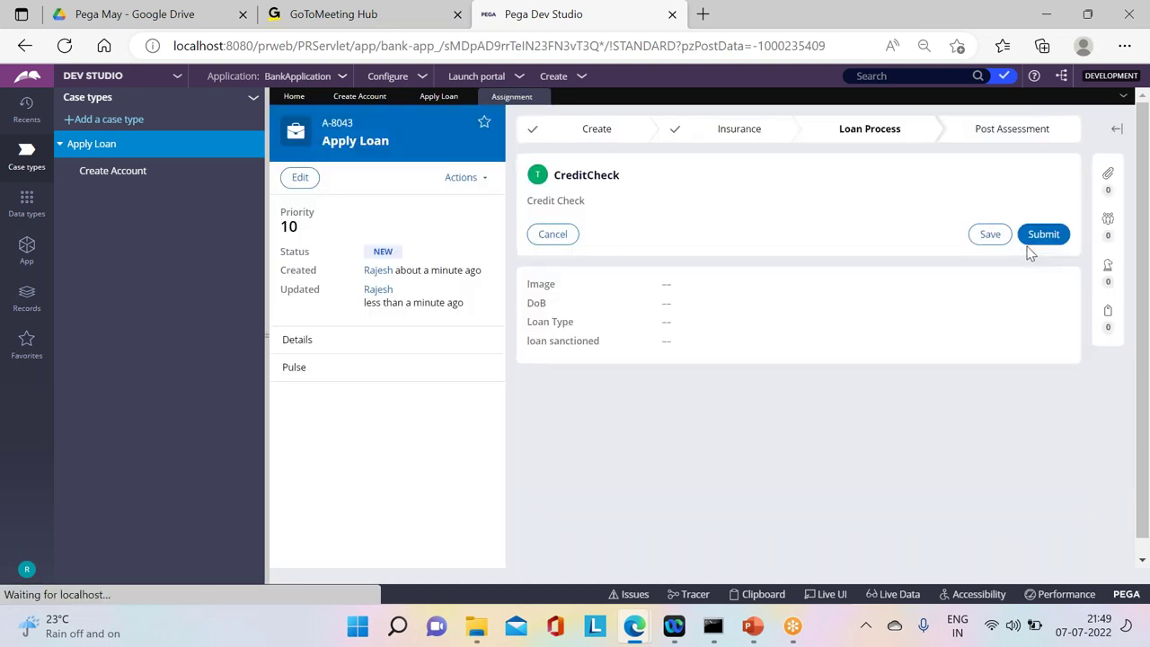
pyautogui.click(1043, 237)
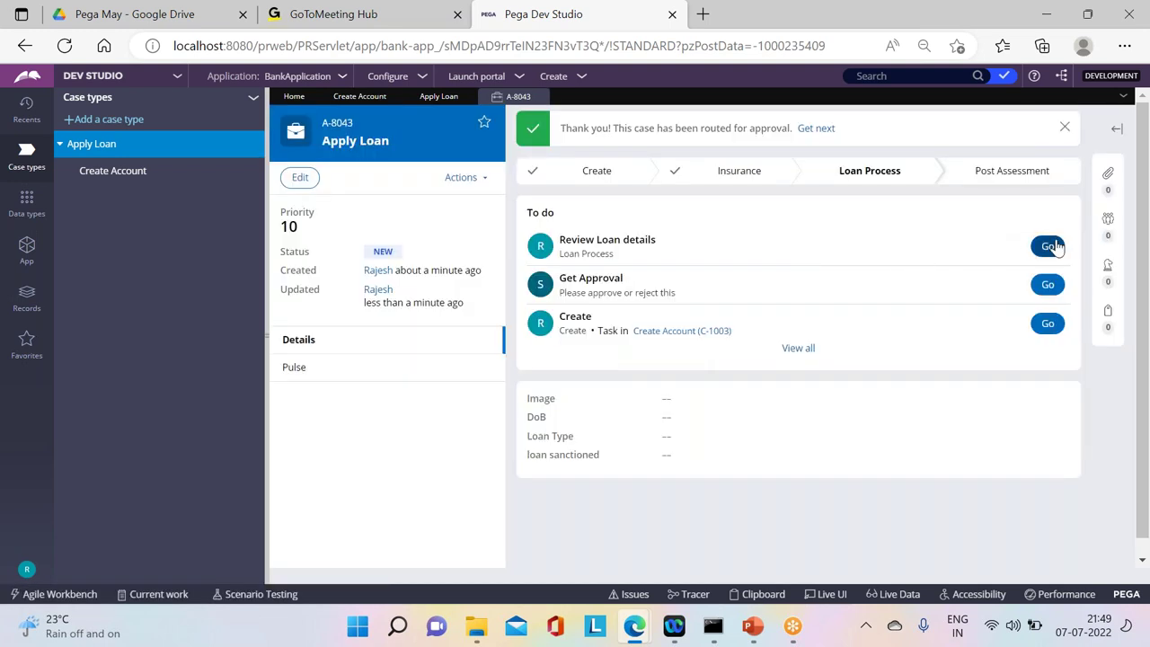
pyautogui.click(1048, 247)
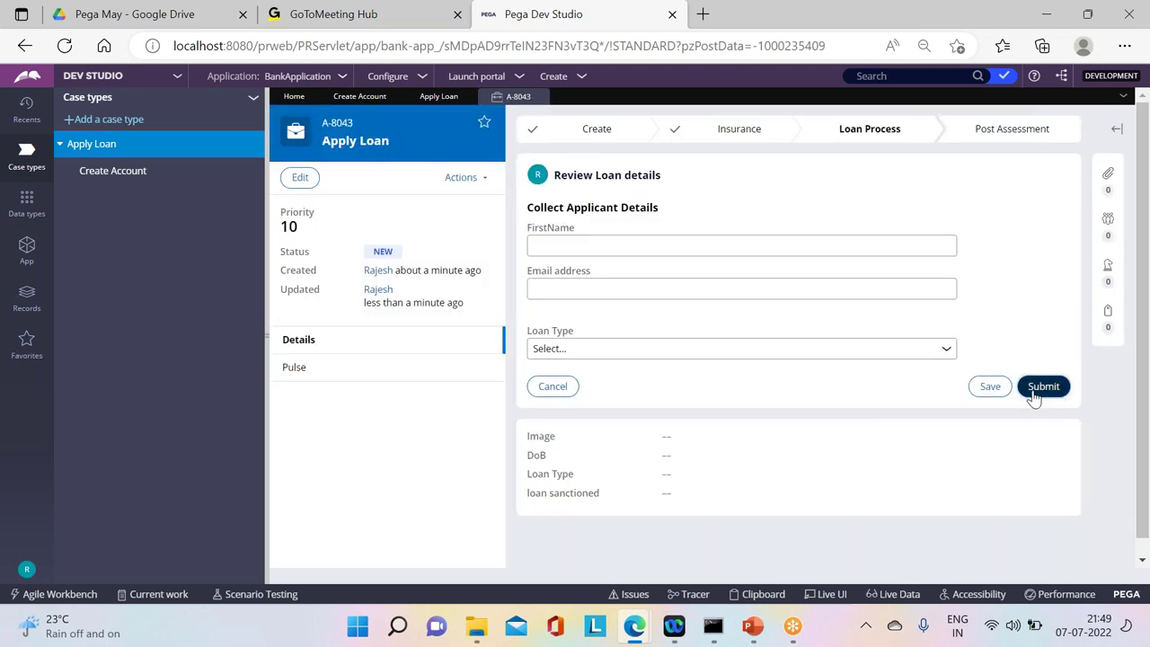
pyautogui.click(1040, 388)
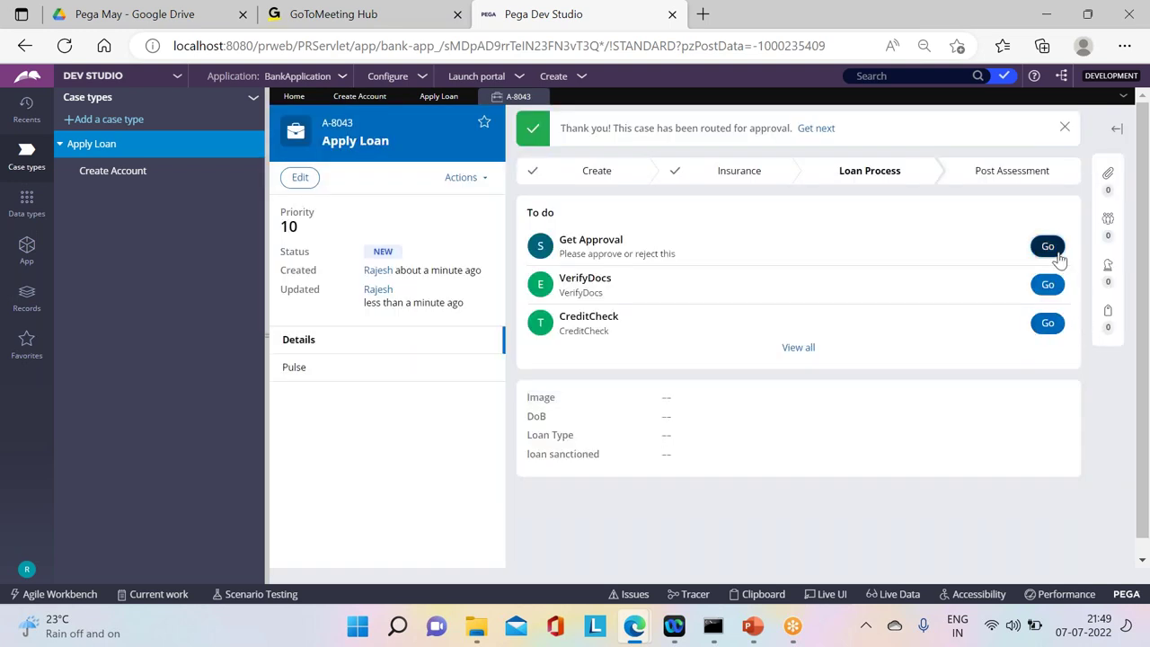
# Step: Approve the loan and submit Confirmation, leaving child case C-1003's Create task still to do
pyautogui.click(1046, 245)
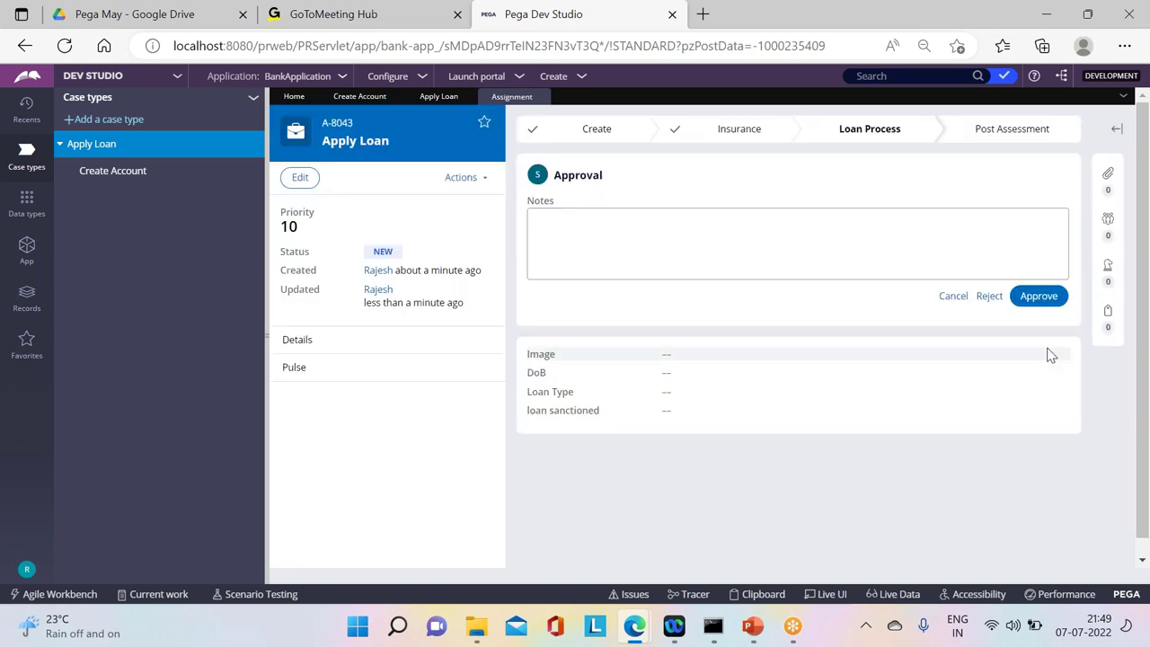
pyautogui.click(1038, 295)
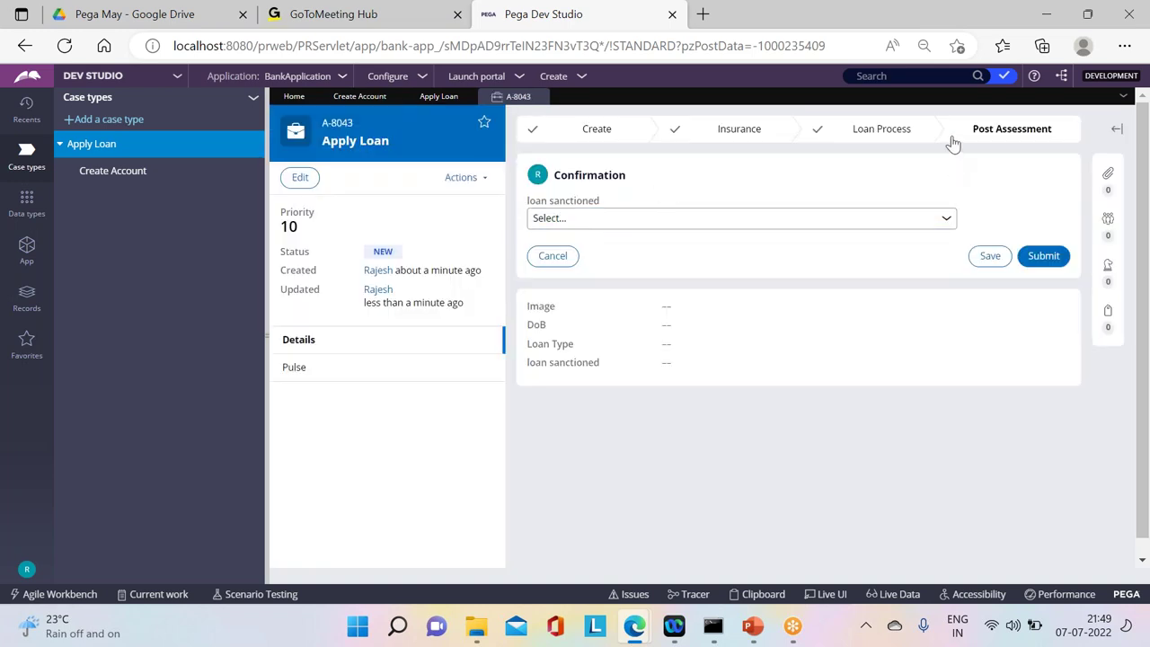
pyautogui.click(1040, 259)
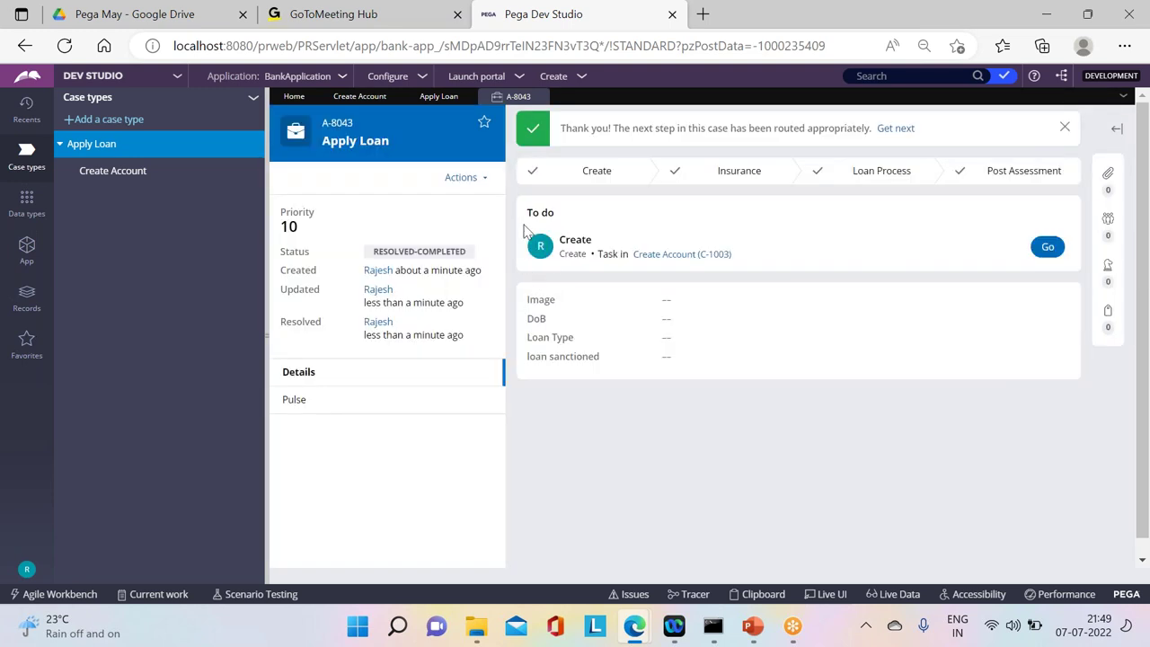
pyautogui.moveTo(524, 224); pyautogui.dragTo(566, 214)
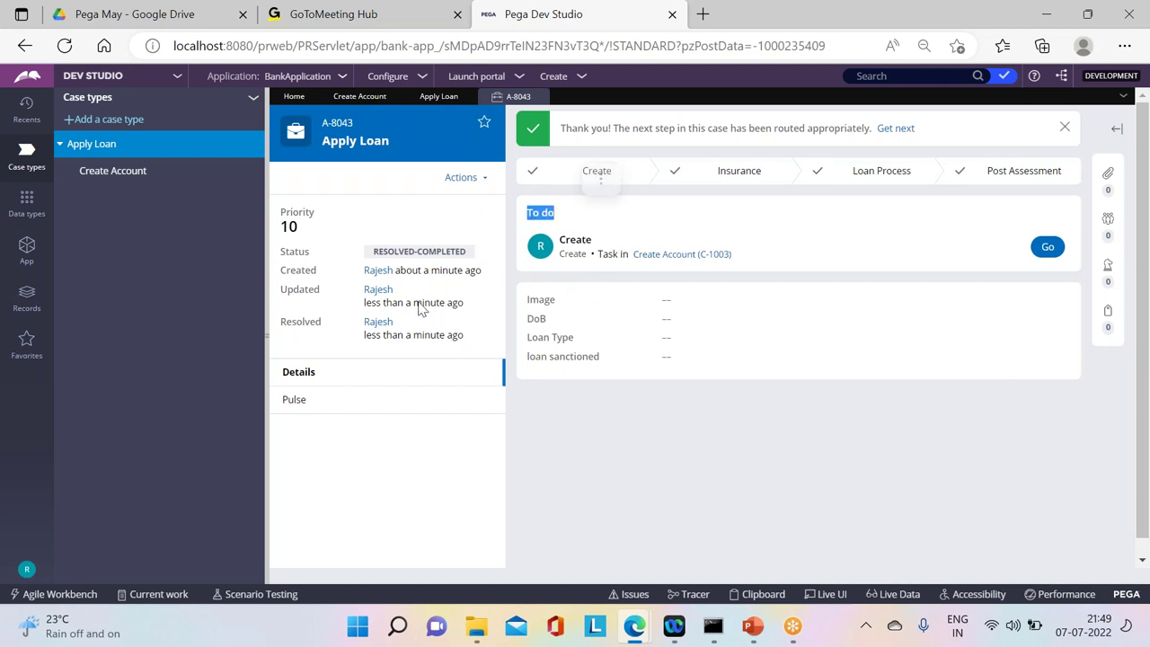
pyautogui.moveTo(372, 251); pyautogui.dragTo(477, 251)
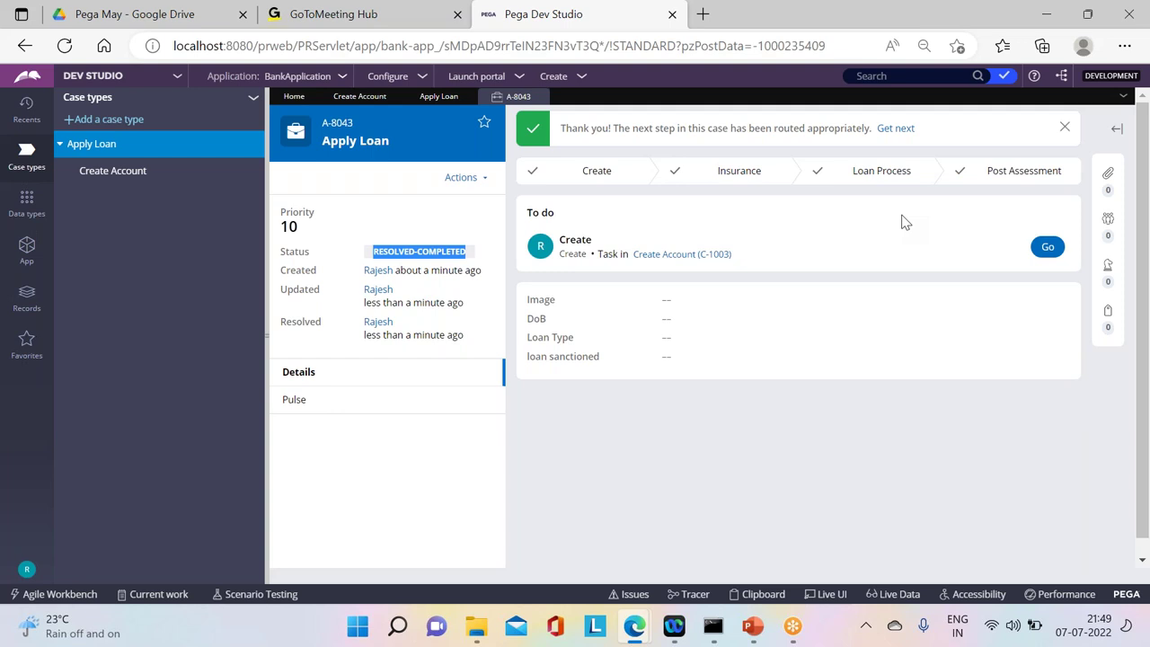
pyautogui.click(458, 237)
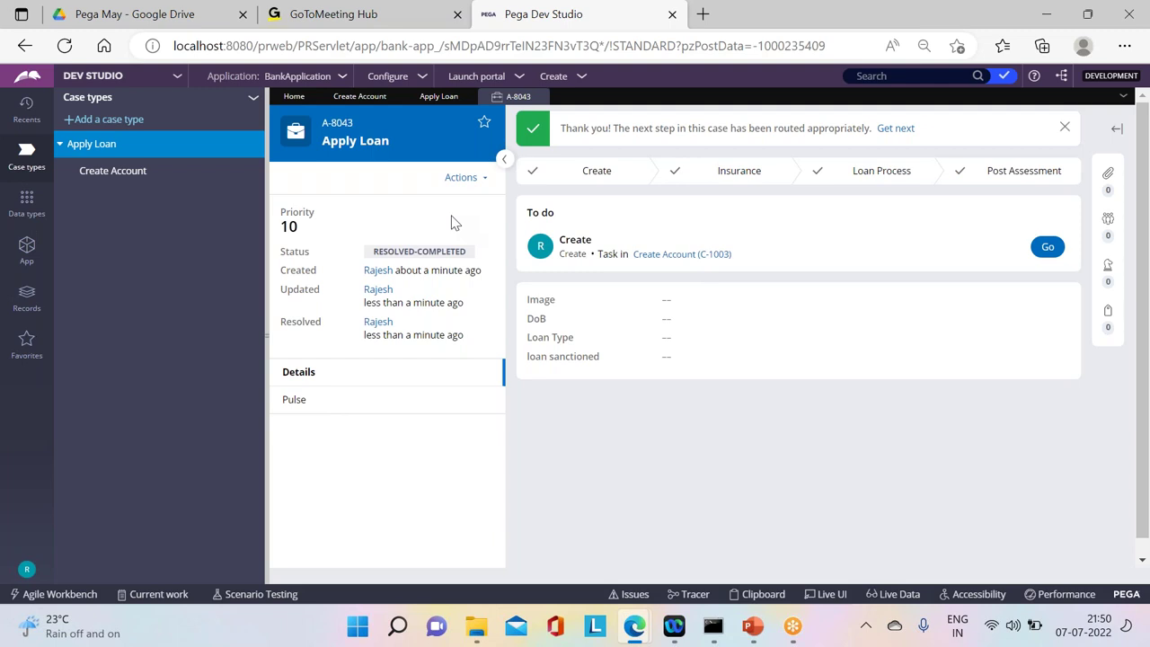
# Step: Add a Wait step to the Apply Loan Insurance stage after Create case
pyautogui.click(370, 102)
pyautogui.click(431, 99)
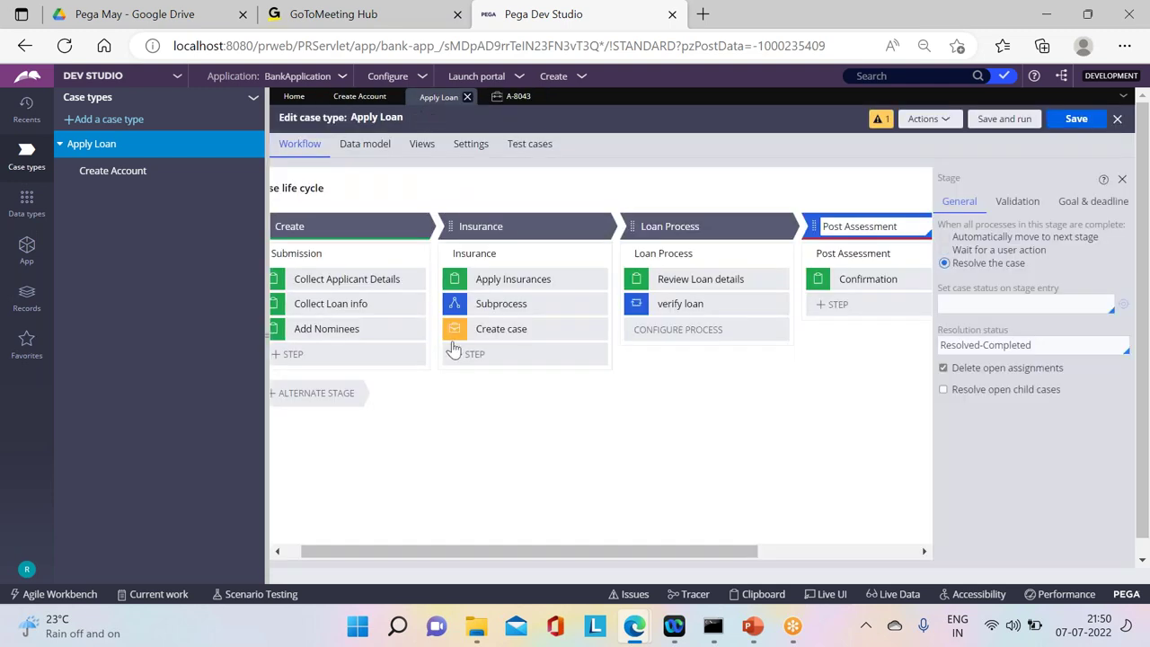
pyautogui.click(466, 360)
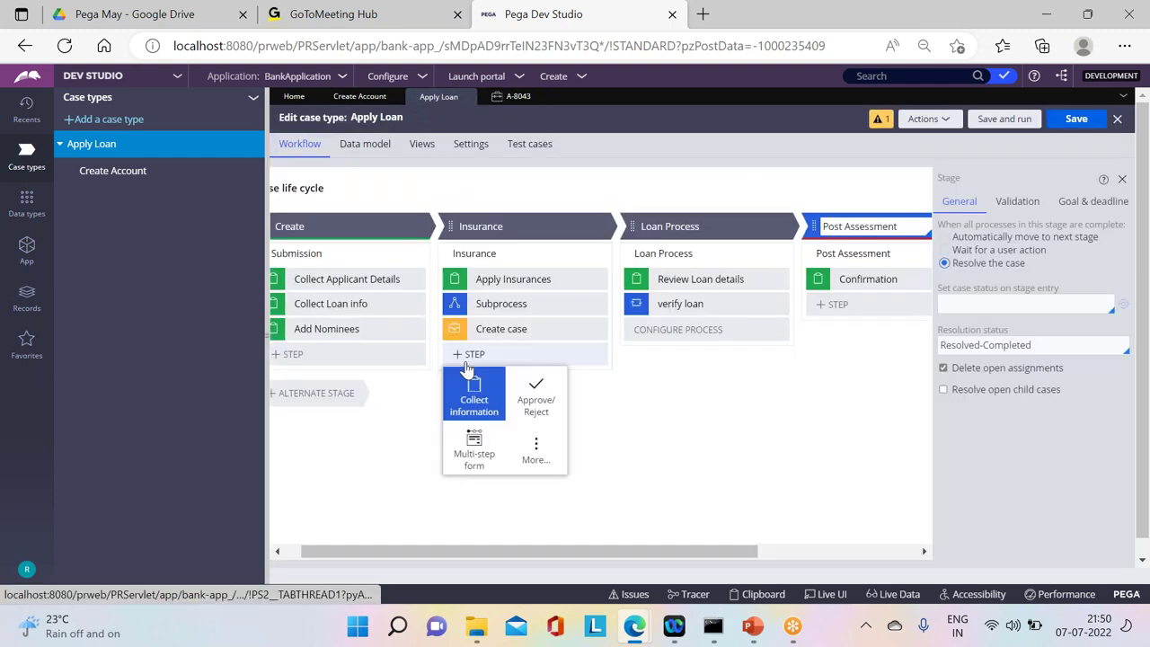
pyautogui.click(539, 456)
pyautogui.click(484, 387)
pyautogui.write('w')
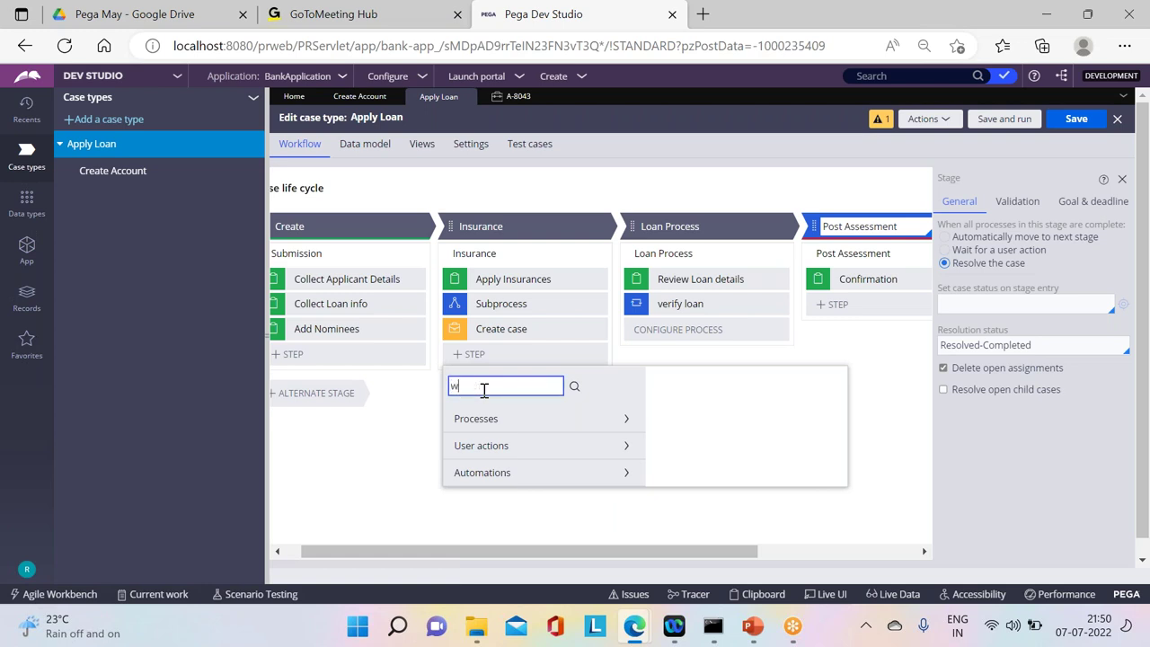
pyautogui.click(573, 388)
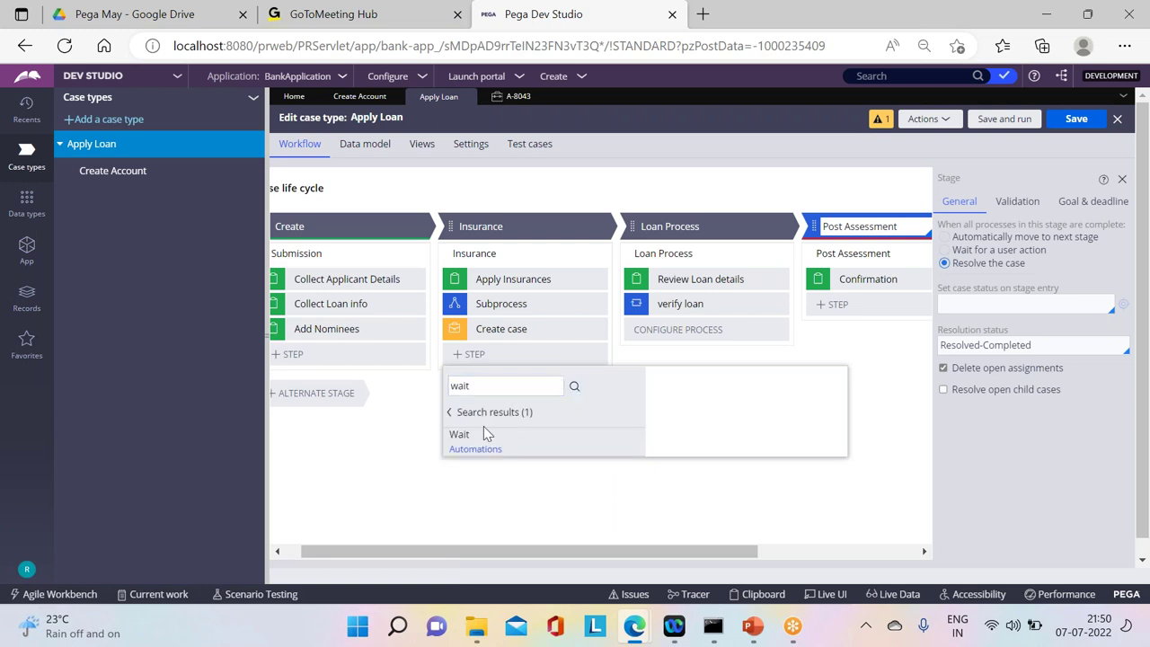
pyautogui.moveTo(479, 440)
pyautogui.click(817, 498)
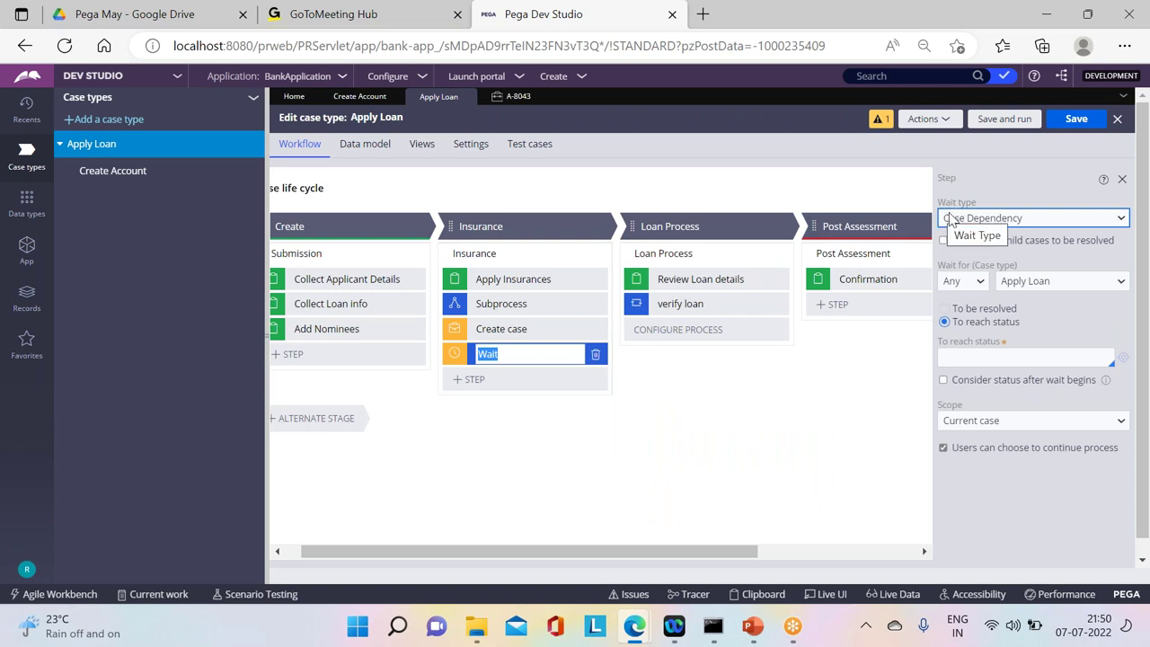
# Step: Keep Case Dependency as the wait type and wait for all child cases to resolve
pyautogui.click(946, 220)
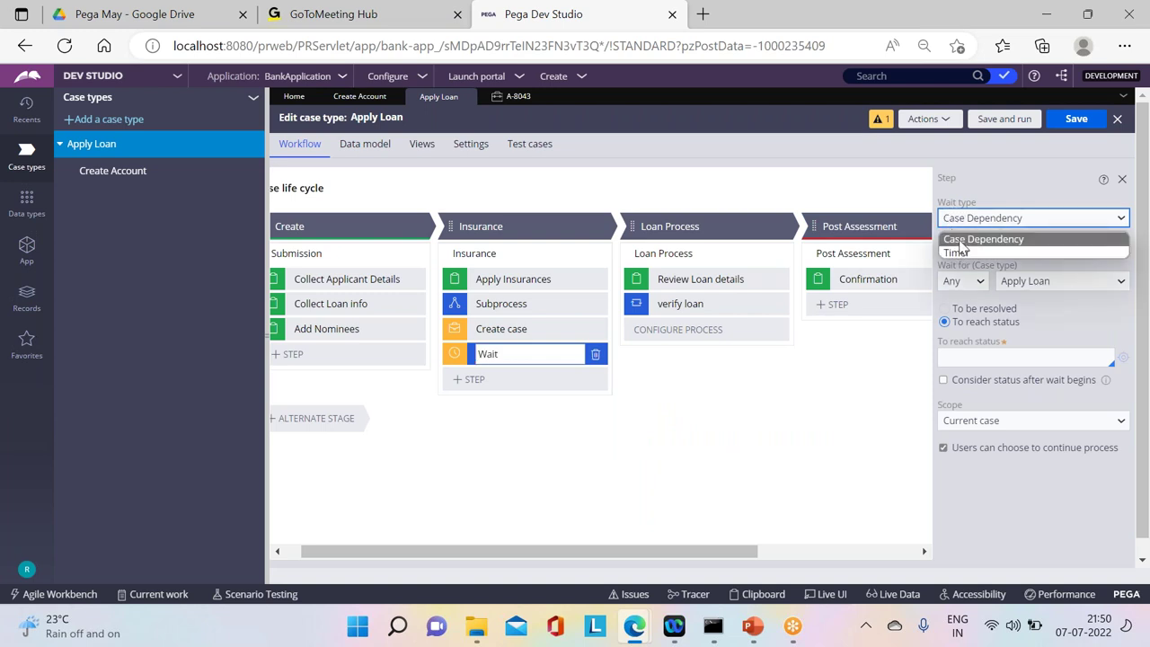
pyautogui.click(979, 239)
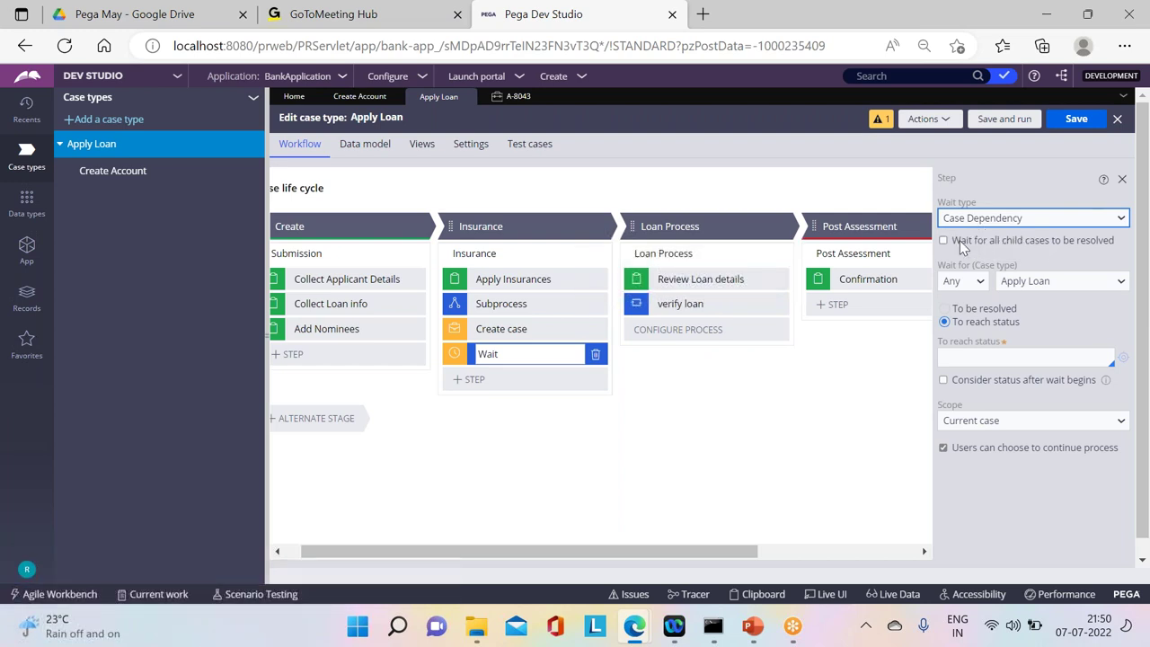
pyautogui.click(942, 242)
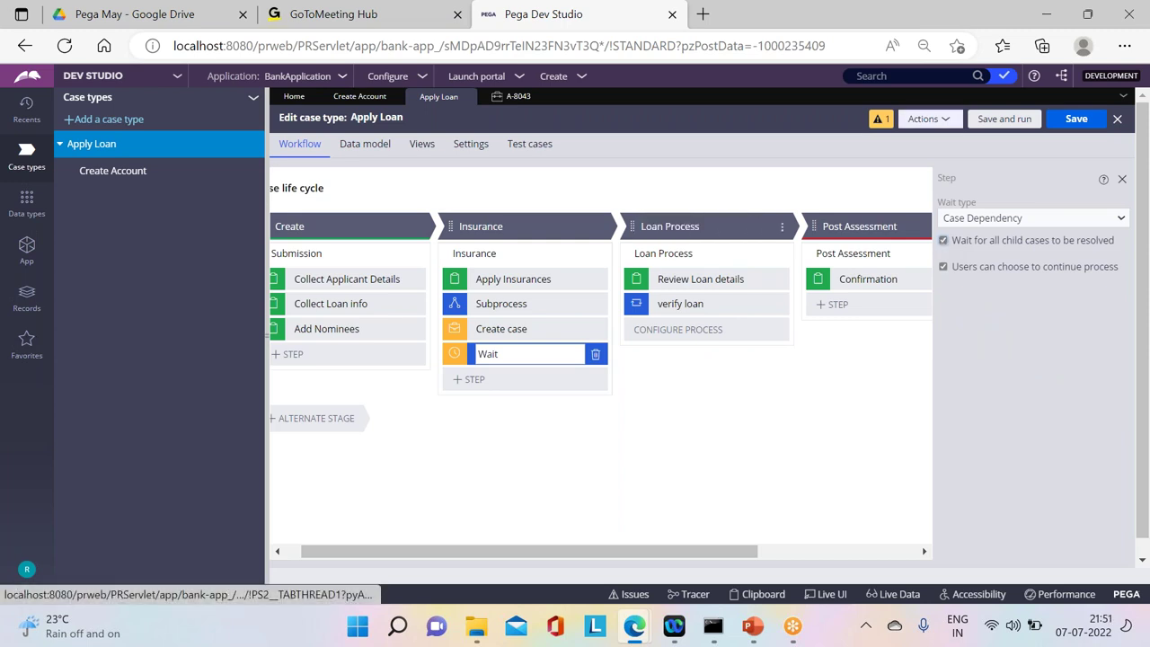
# Step: Add an 'Account creation' stage to Create Account with a Collect Information step 'Create Account'
pyautogui.click(349, 99)
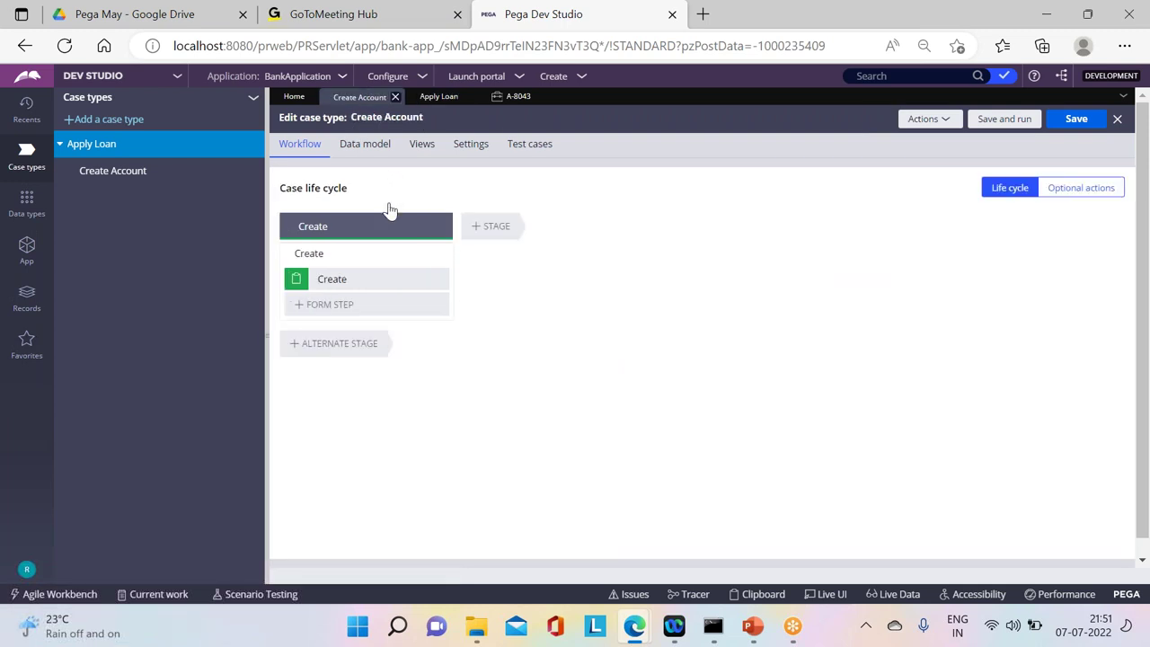
pyautogui.click(488, 226)
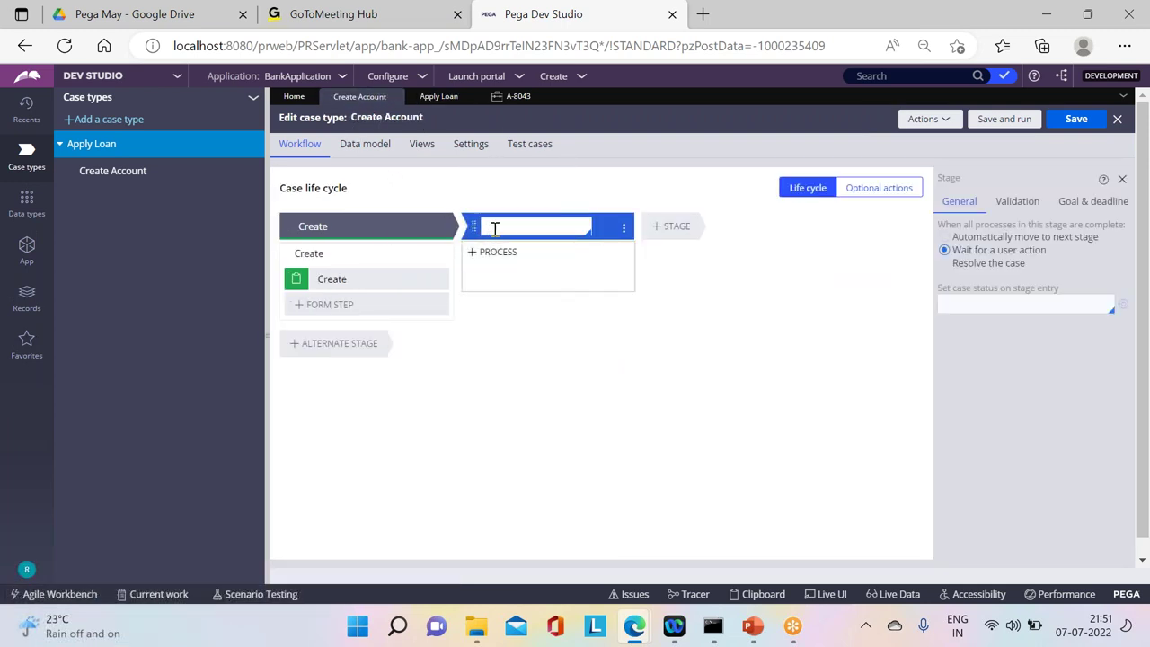
pyautogui.write('Acco')
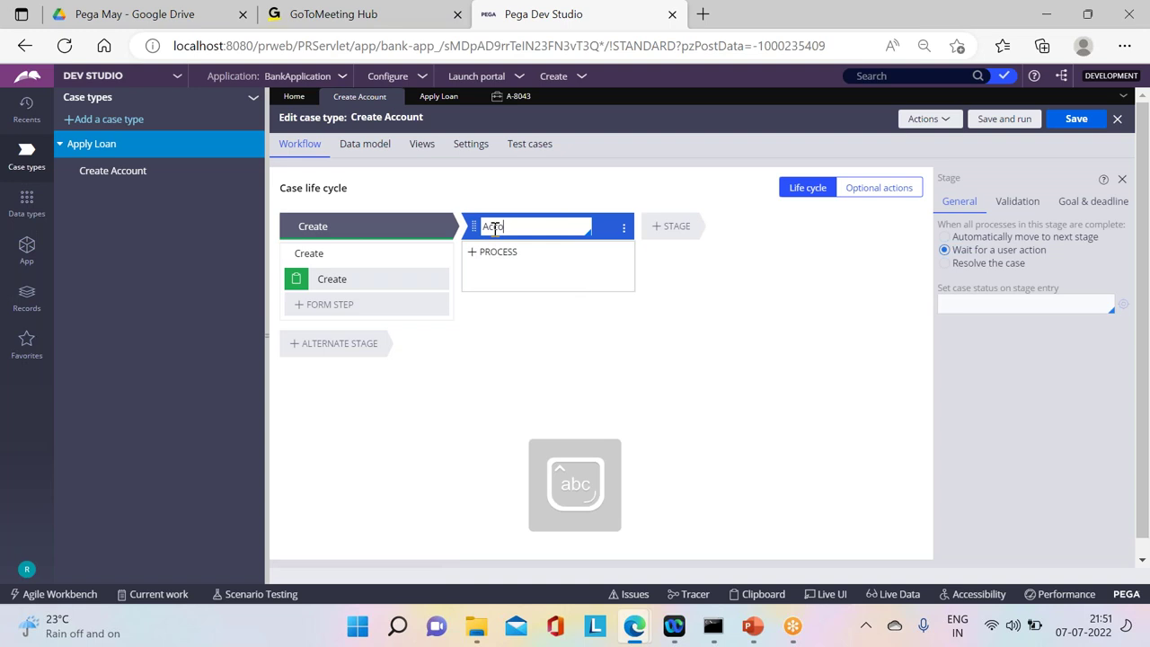
pyautogui.write('unt creation')
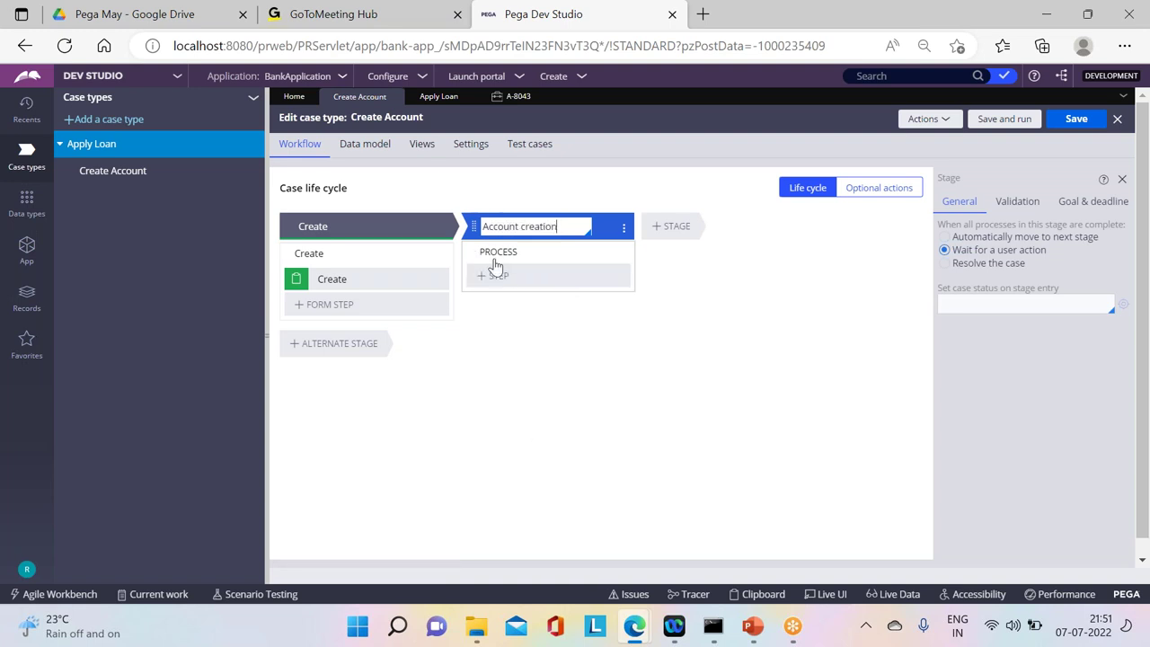
pyautogui.click(500, 275)
pyautogui.click(499, 314)
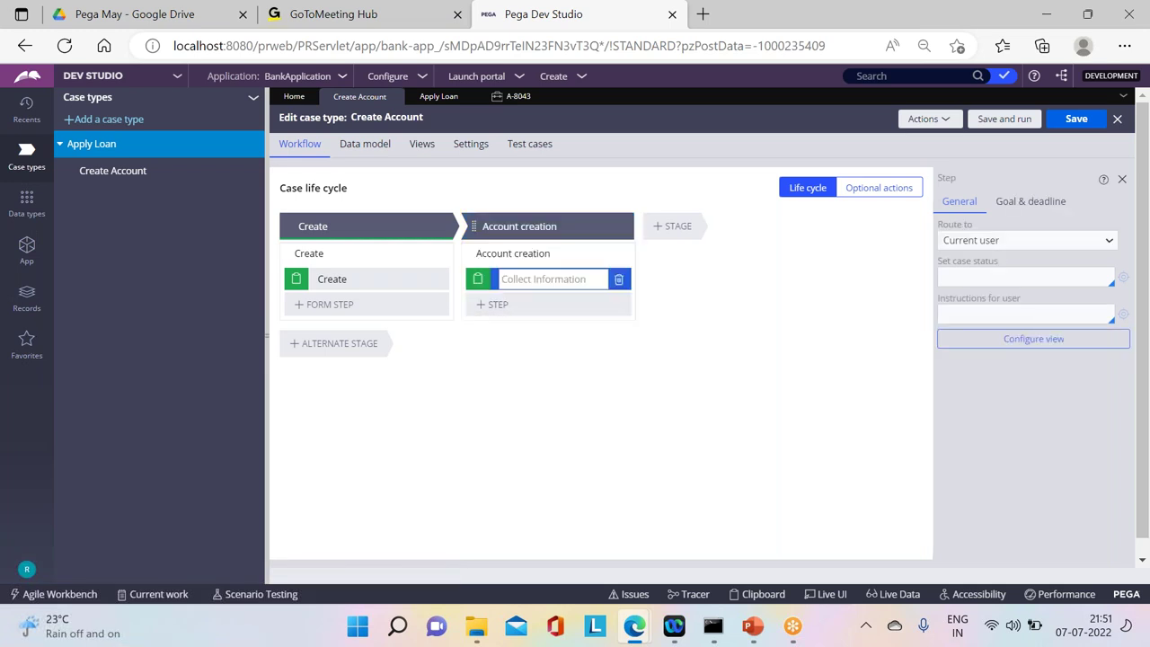
pyautogui.write('A')
pyautogui.press('BackSpace')
pyautogui.write('Create Account')
pyautogui.press('Return')
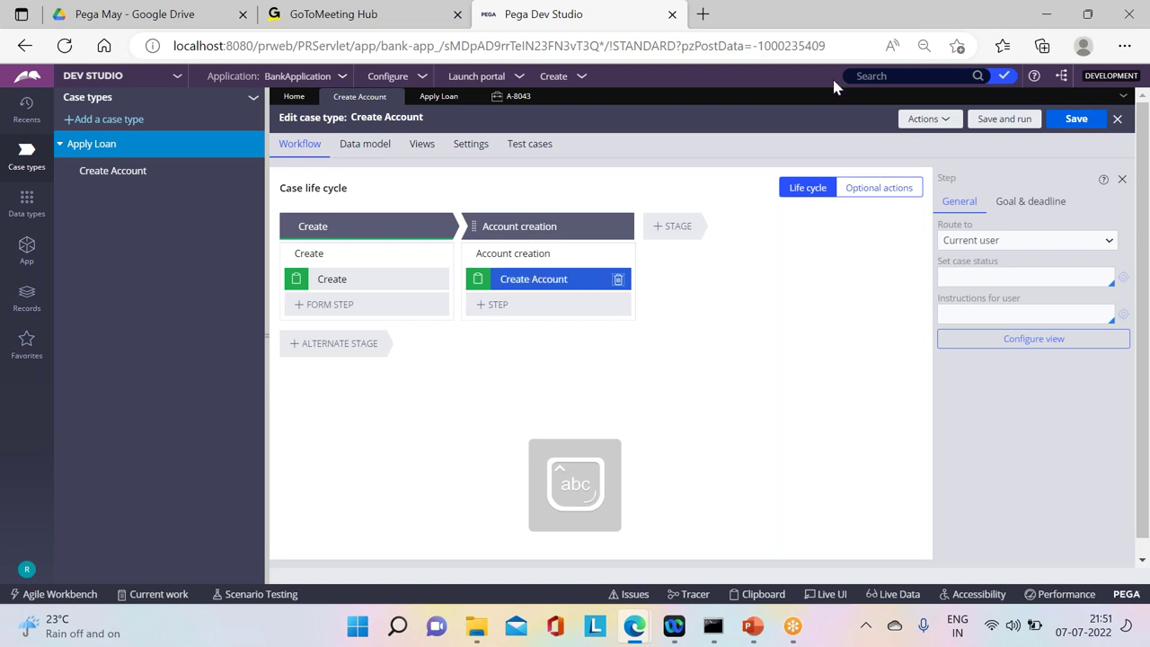
# Step: Make the Account creation stage resolve the case and save the Create Account case type
pyautogui.click(1082, 123)
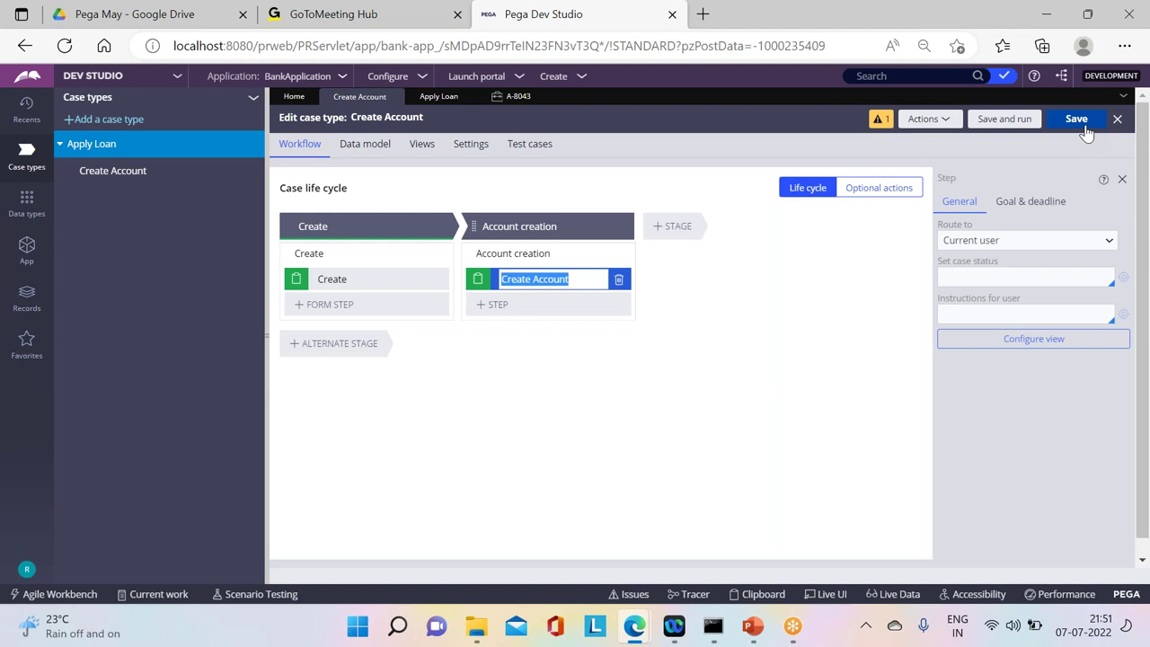
pyautogui.click(1084, 126)
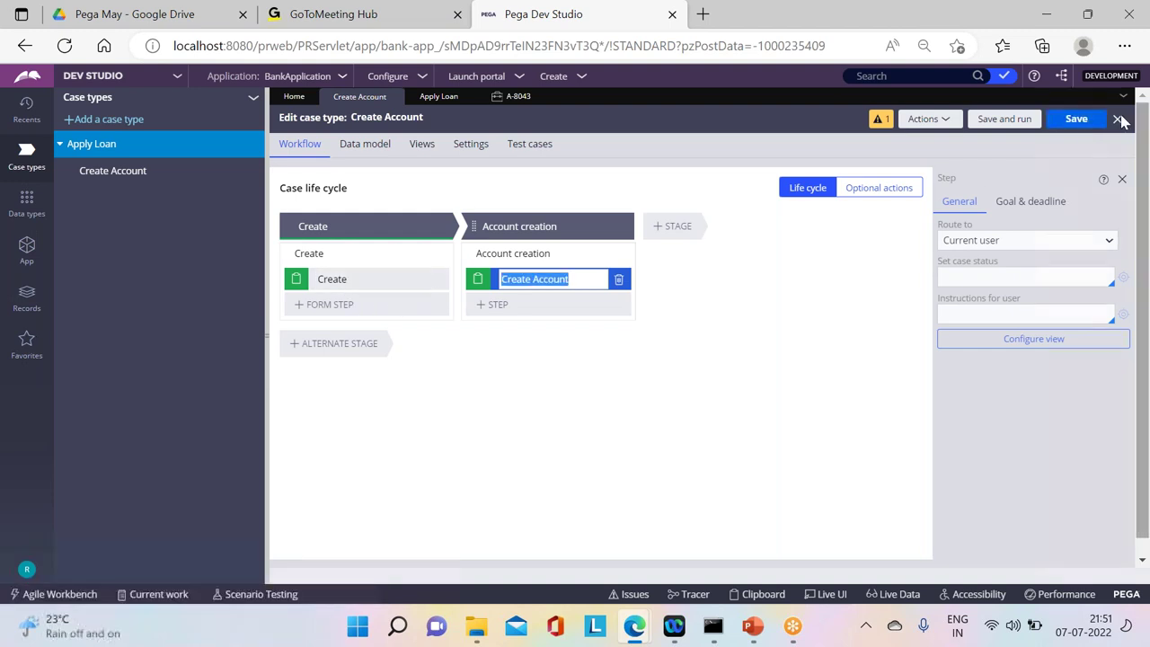
pyautogui.click(520, 227)
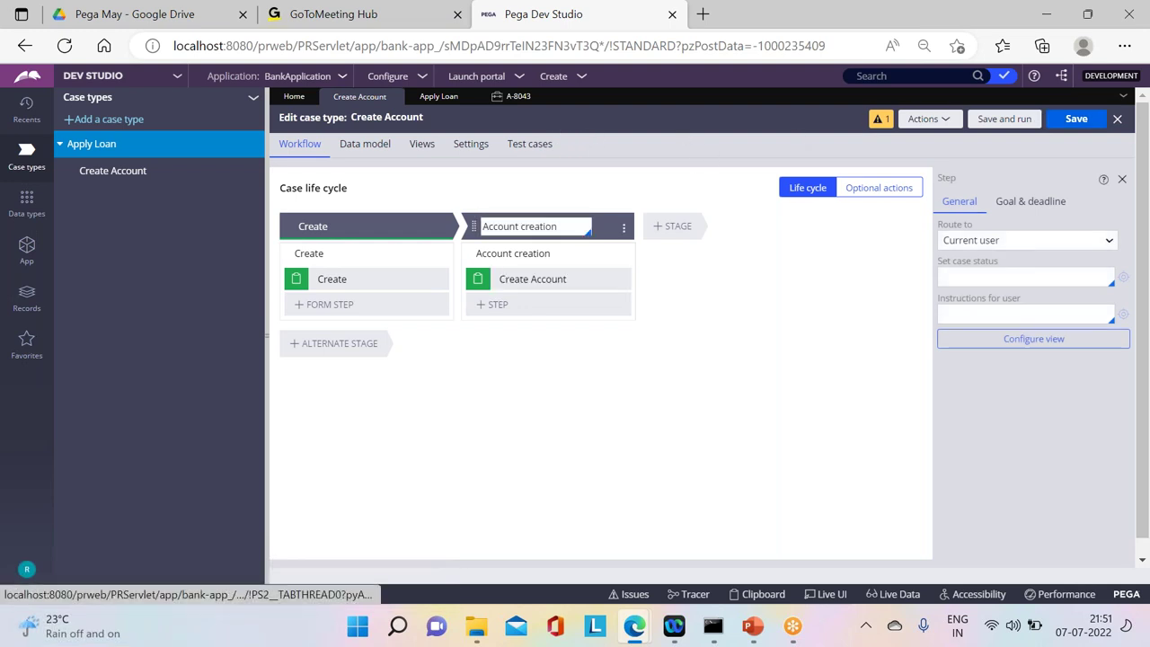
pyautogui.click(944, 263)
pyautogui.click(1077, 120)
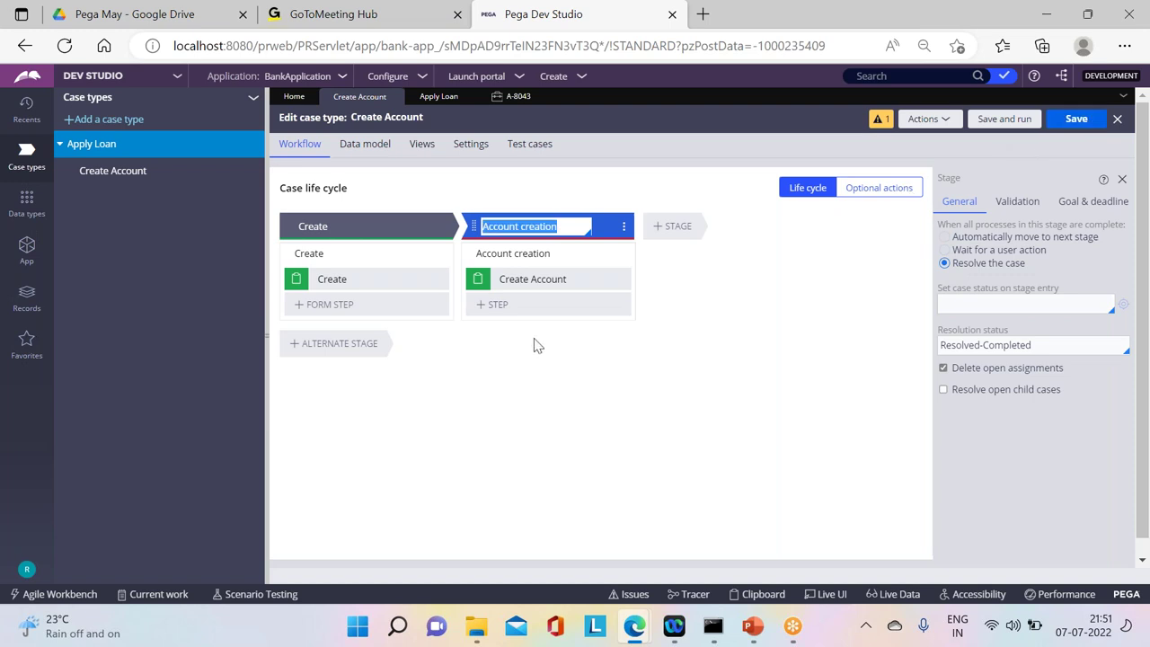
pyautogui.click(438, 96)
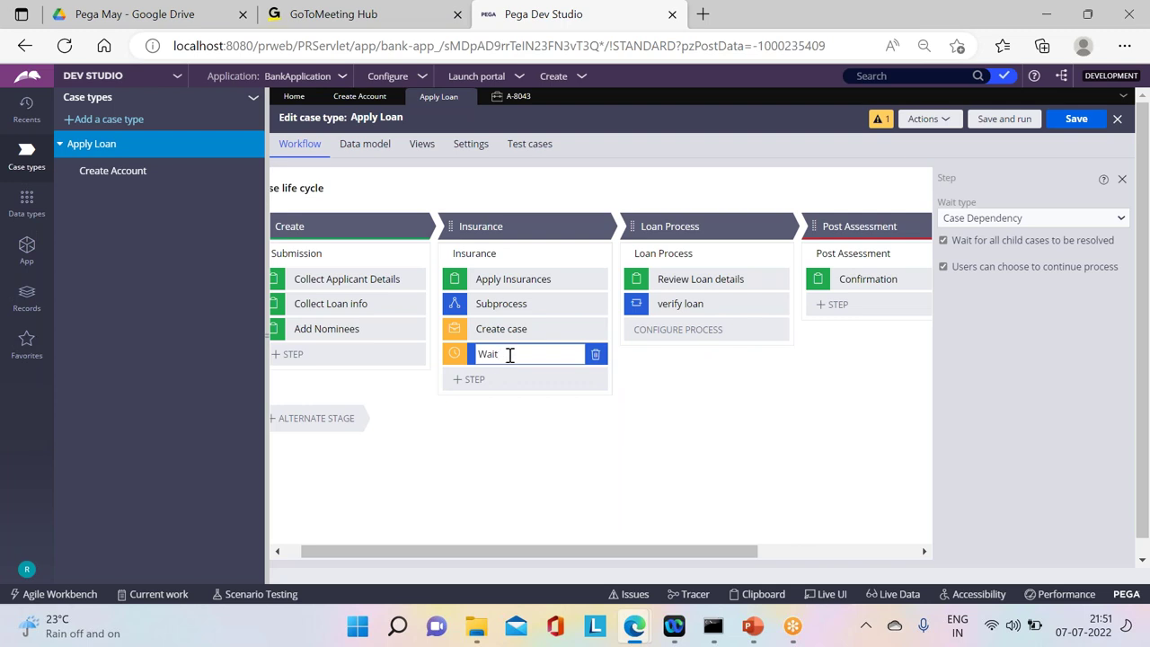
# Step: Rename the Wait step to 'Wait for Create Account to resolve' and save
pyautogui.write('r Cr')
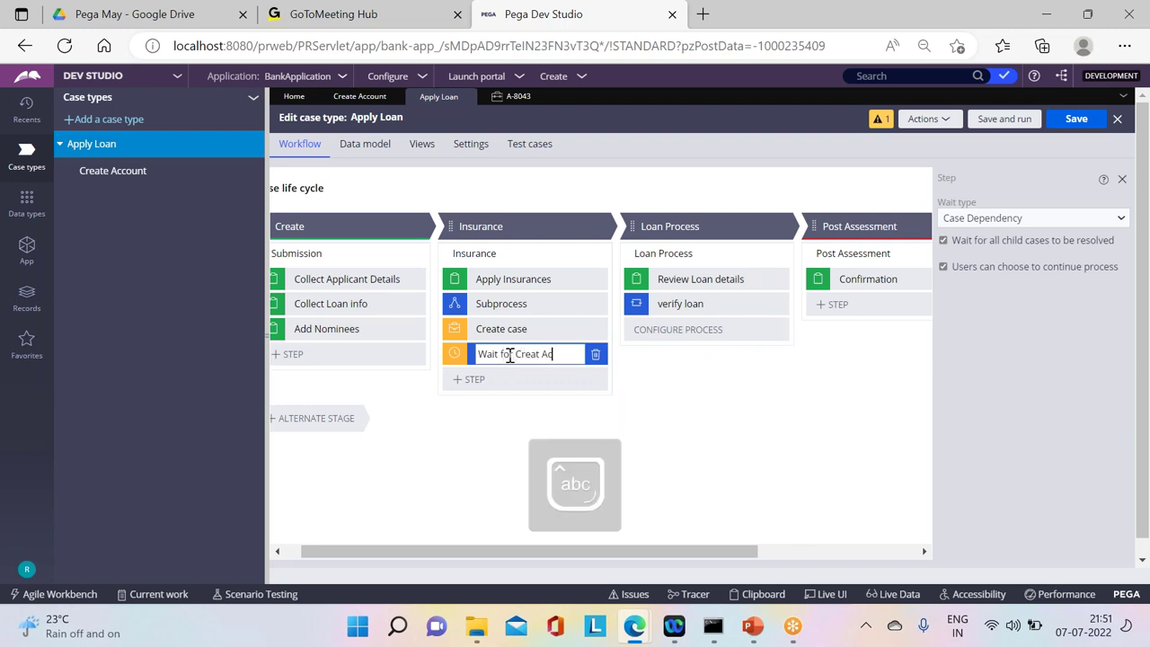
pyautogui.write('eate Account to resili')
pyautogui.press('BackSpace')
pyautogui.press('BackSpace')
pyautogui.write('olve')
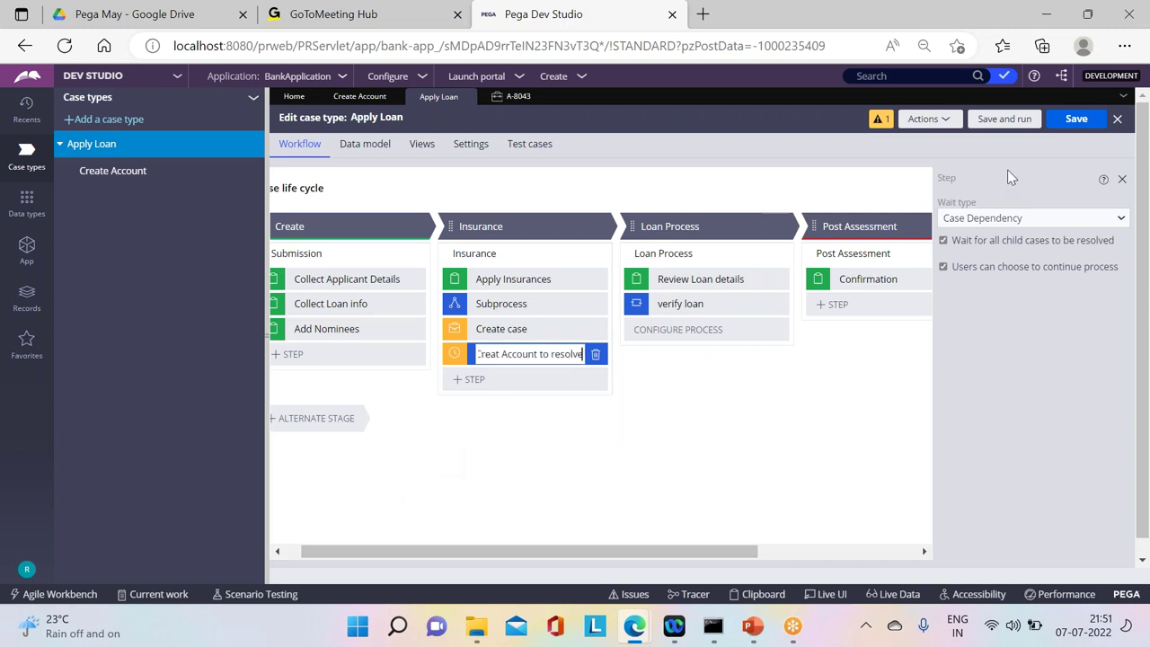
pyautogui.click(1072, 119)
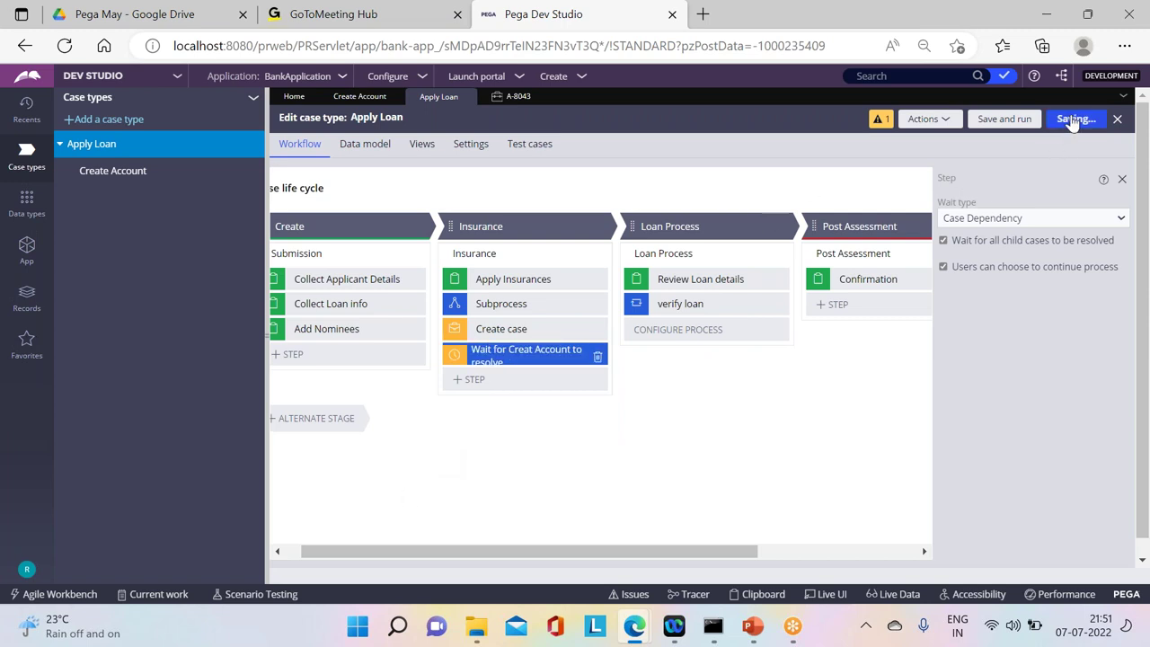
# Step: Make the step wait for Any Create Account case to be resolved, then save Apply Loan
pyautogui.click(943, 241)
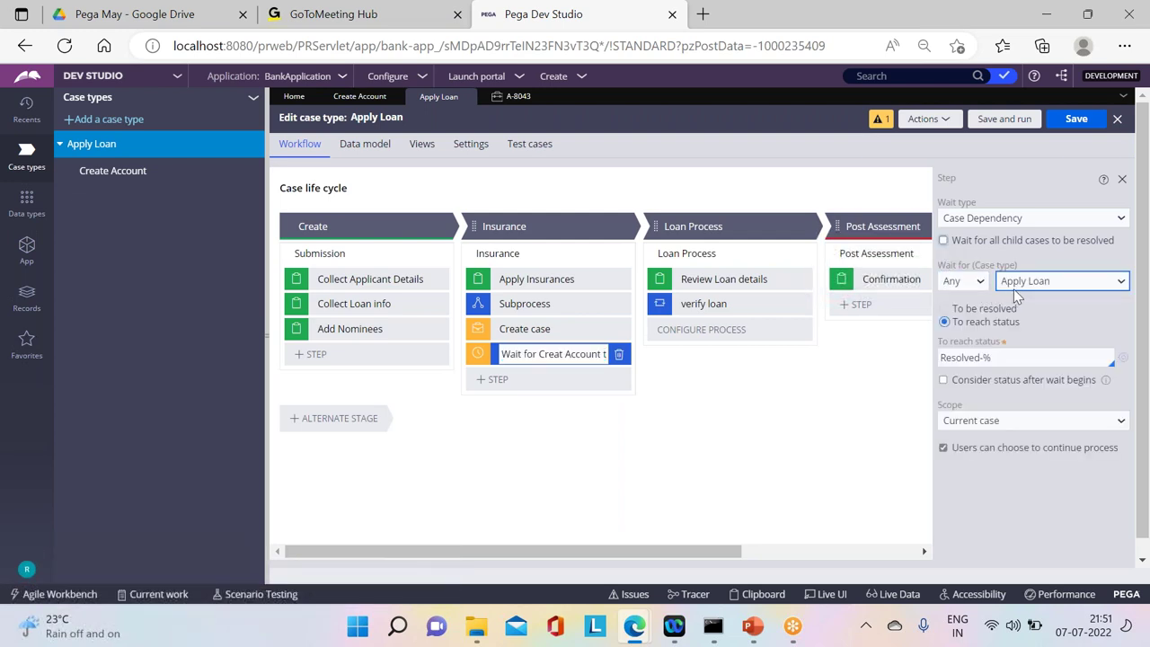
pyautogui.click(965, 282)
pyautogui.click(955, 301)
pyautogui.click(1031, 281)
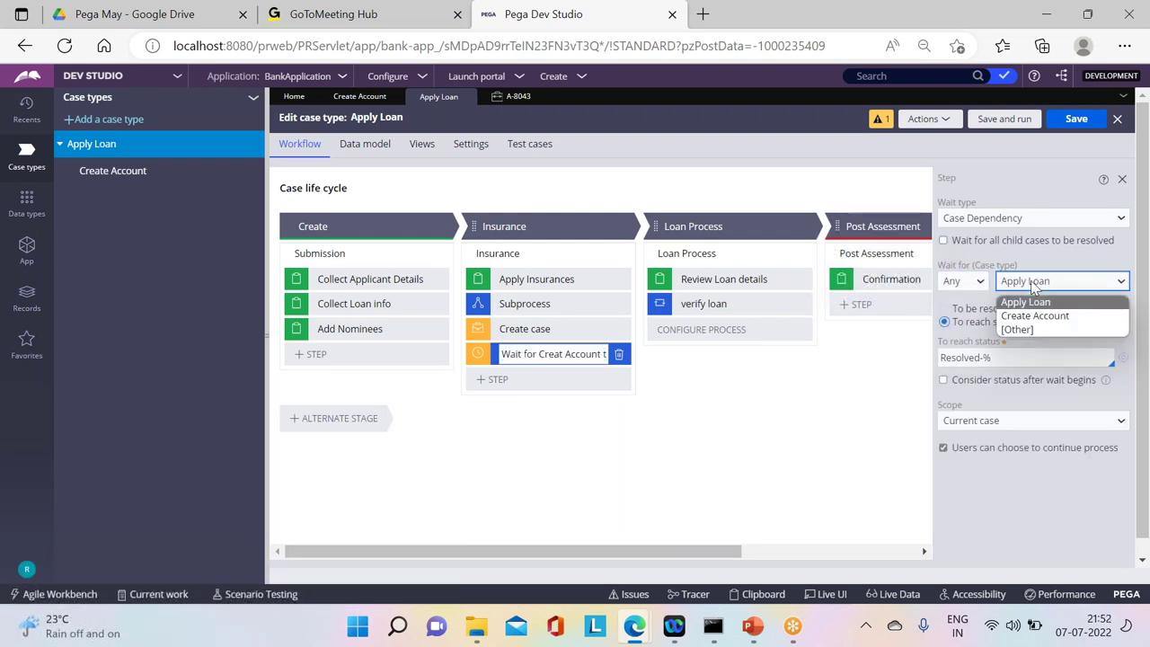
pyautogui.click(1015, 316)
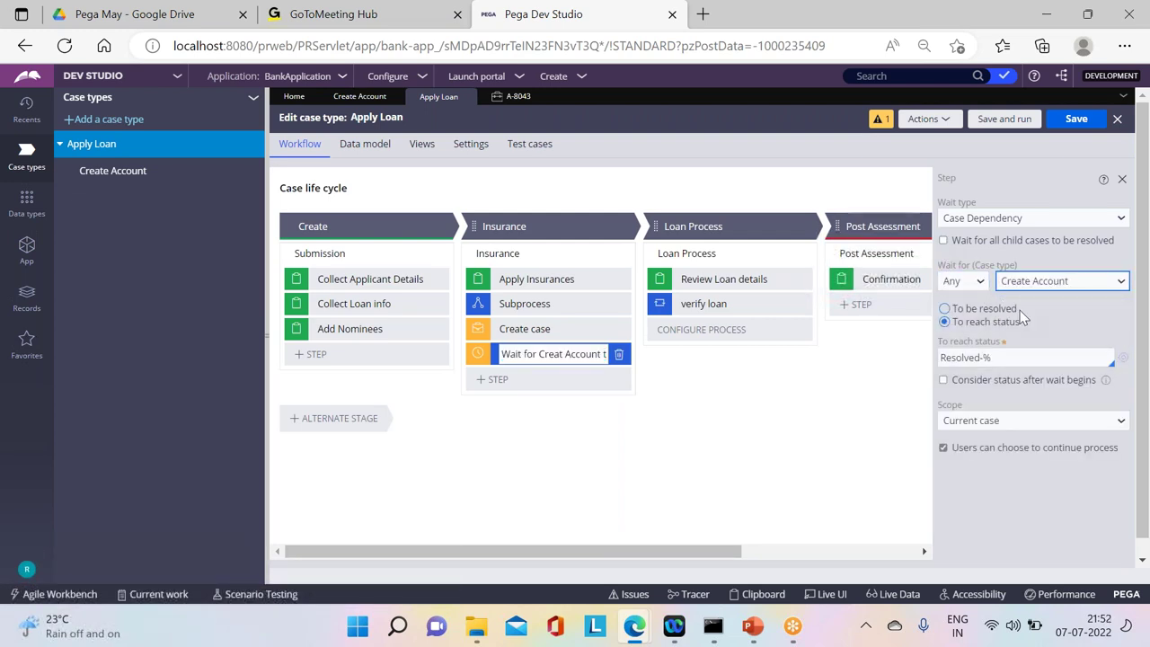
pyautogui.click(946, 309)
pyautogui.click(1078, 121)
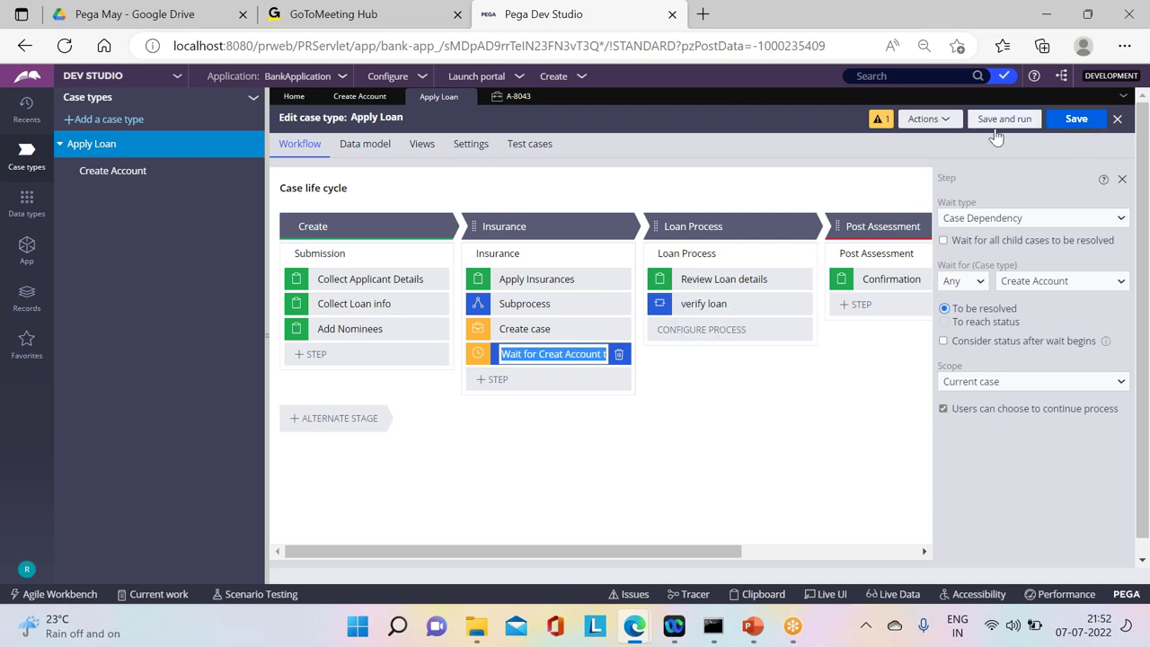
# Step: Start a new Apply Loan case, submit the nominee details and advance past insurance
pyautogui.click(510, 99)
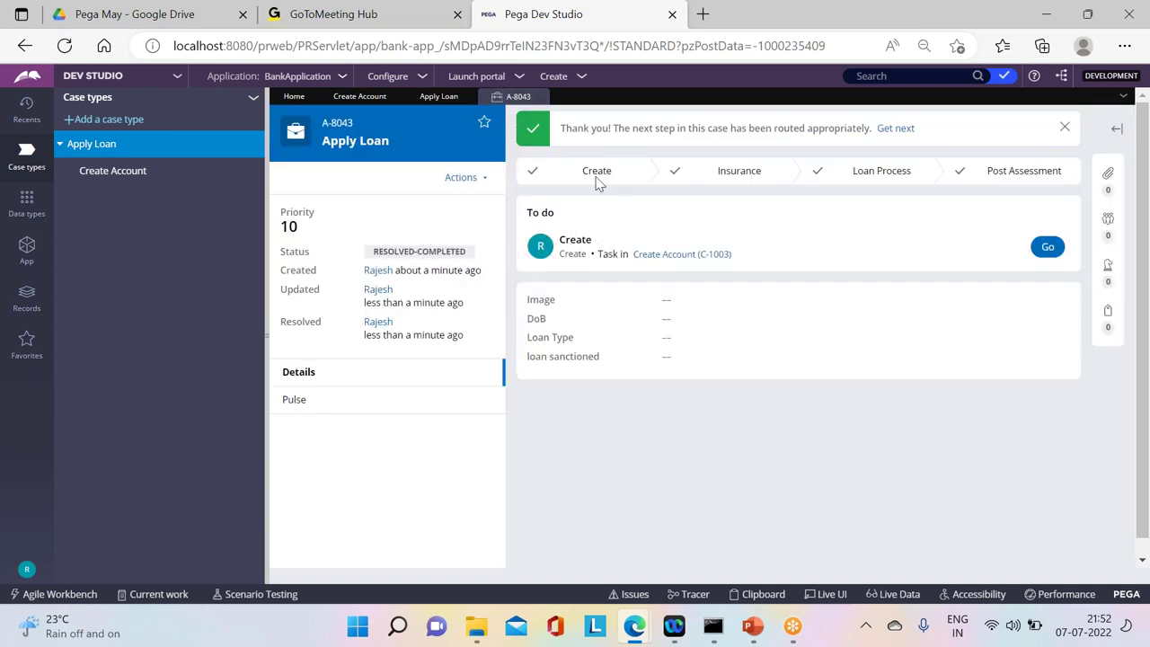
pyautogui.click(581, 79)
pyautogui.moveTo(584, 89)
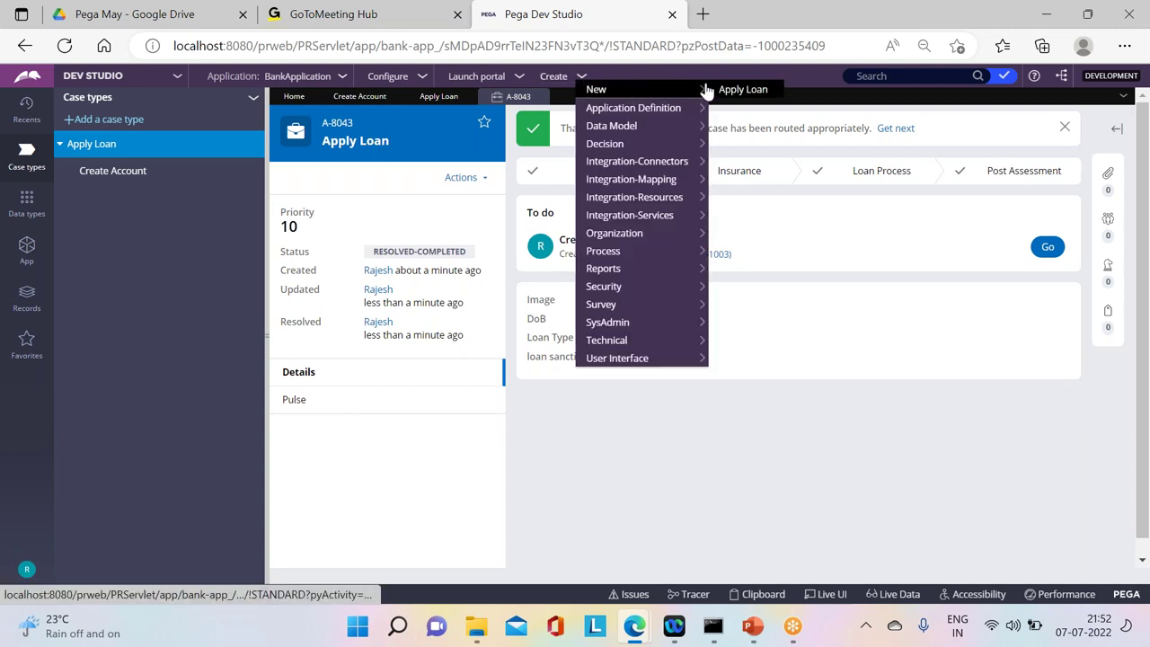
pyautogui.click(743, 90)
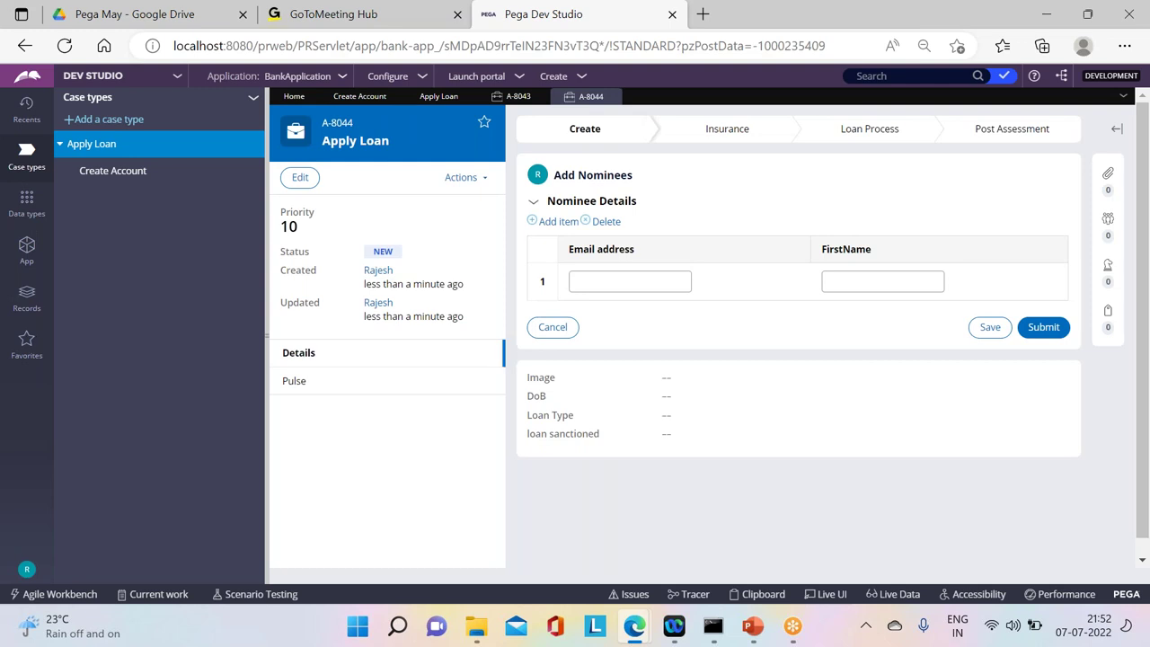
pyautogui.click(1038, 330)
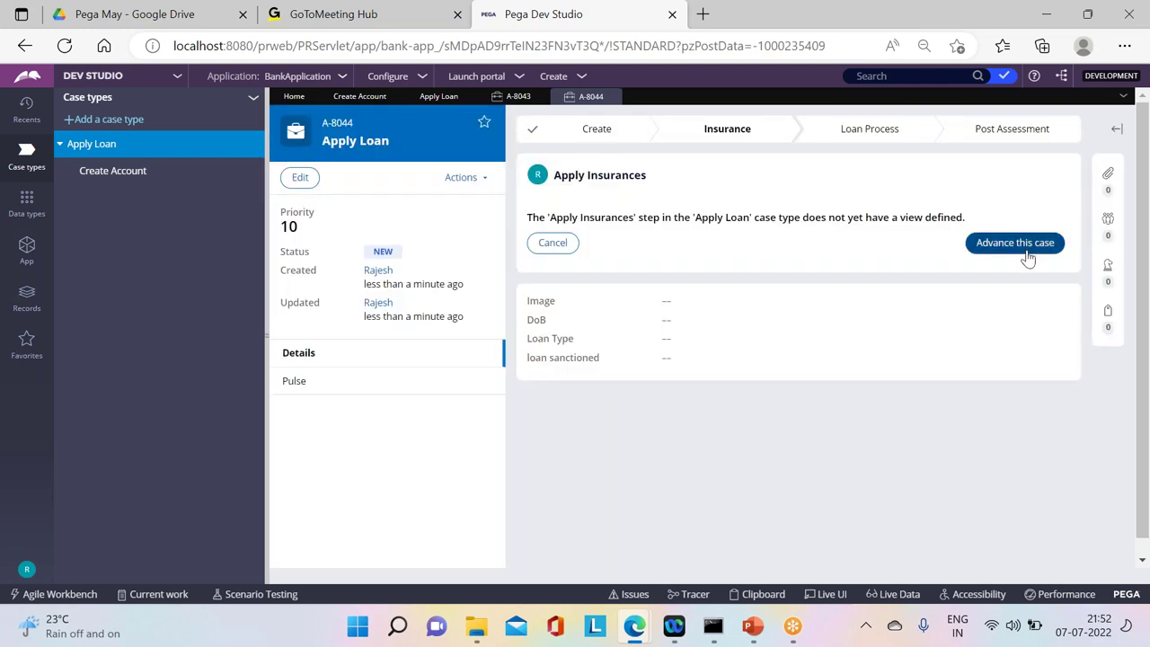
pyautogui.click(1024, 246)
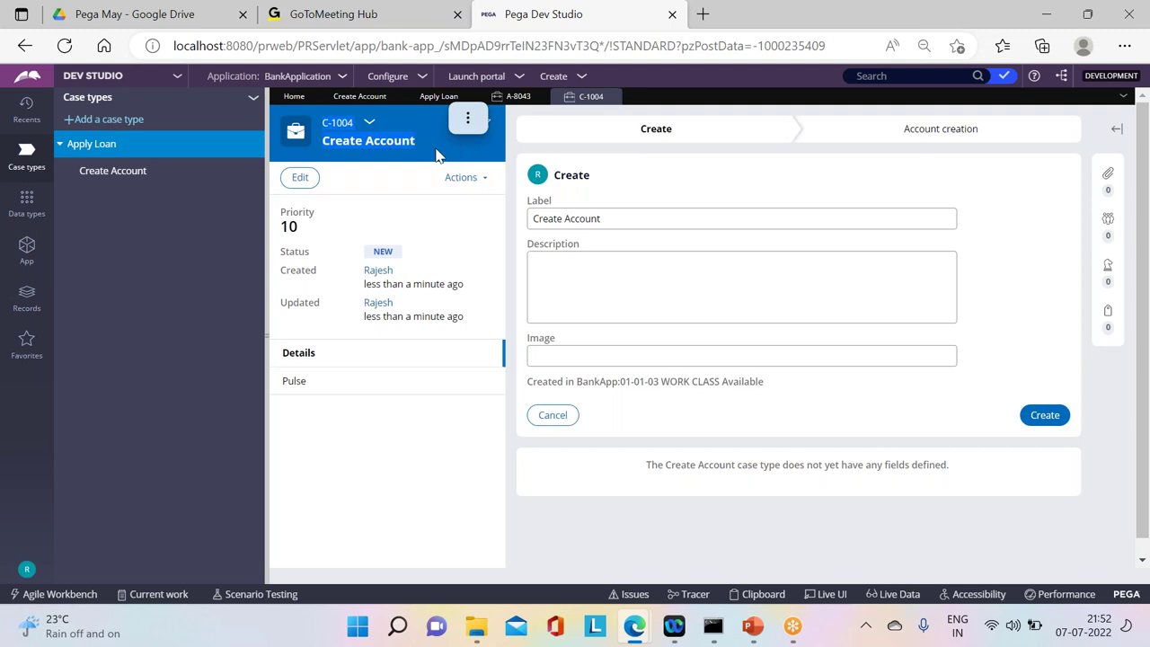
# Step: Open child case C-1004, submit its Create form and advance it past Create Account
pyautogui.click(467, 118)
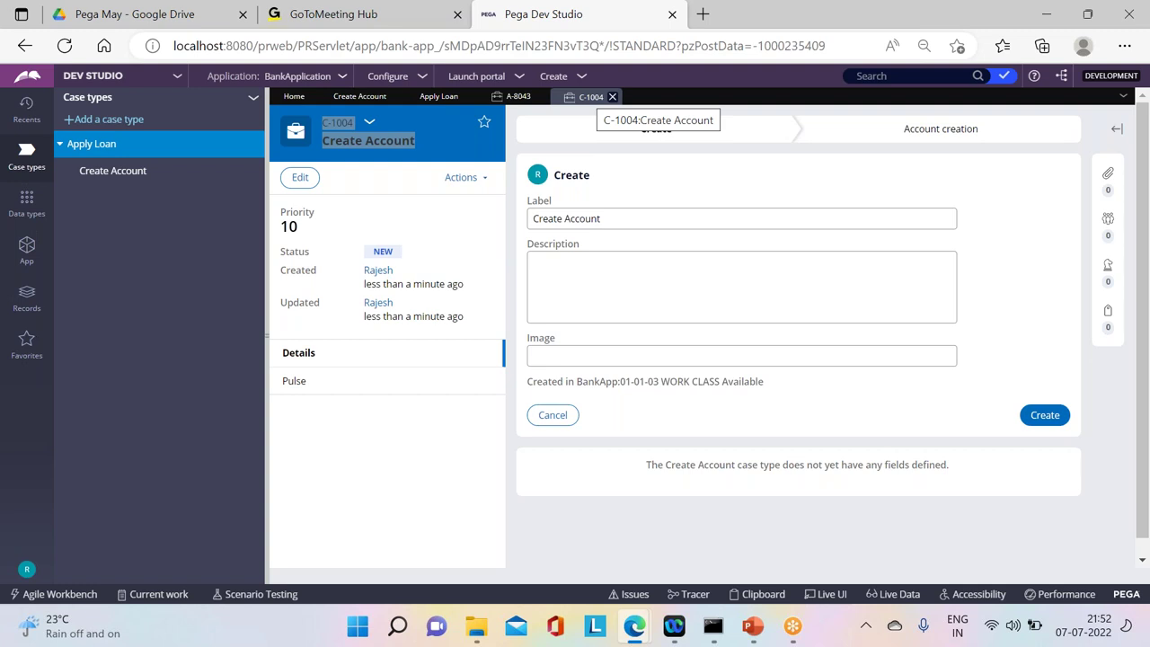
pyautogui.moveTo(586, 97); pyautogui.dragTo(603, 97)
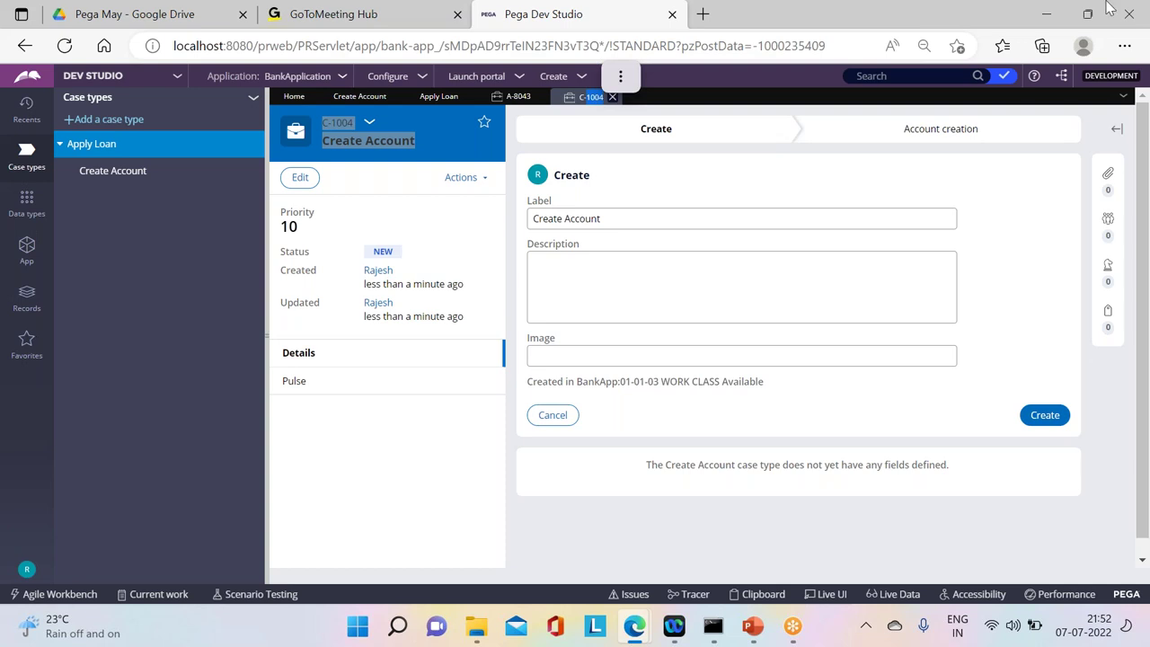
pyautogui.click(1038, 415)
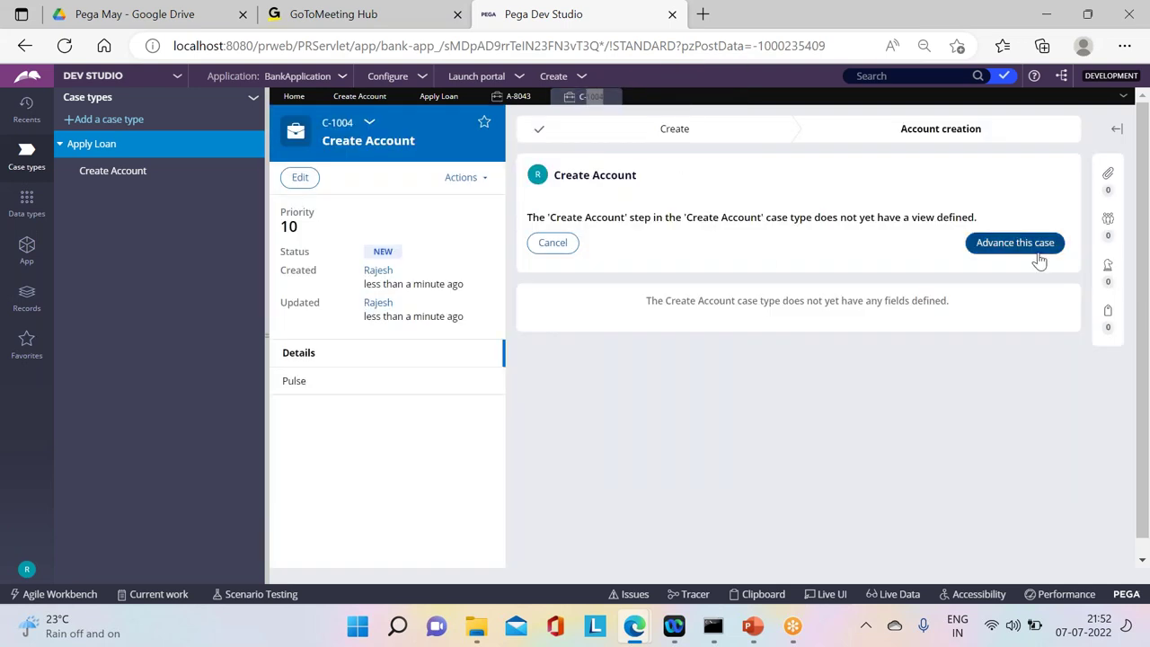
pyautogui.click(1038, 254)
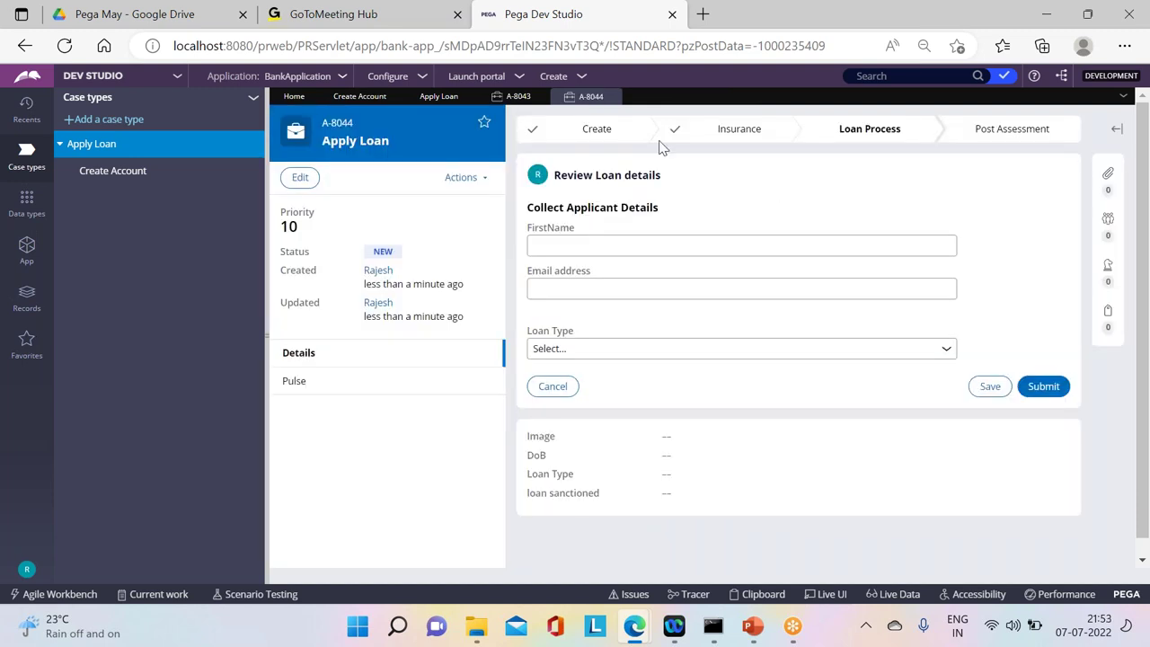
# Step: Complete the Review Loan details, CreditCheck, VerifyDocs and second Review Loan details tasks on A-8044
pyautogui.moveTo(316, 148); pyautogui.dragTo(414, 144)
pyautogui.click(414, 140)
pyautogui.click(832, 125)
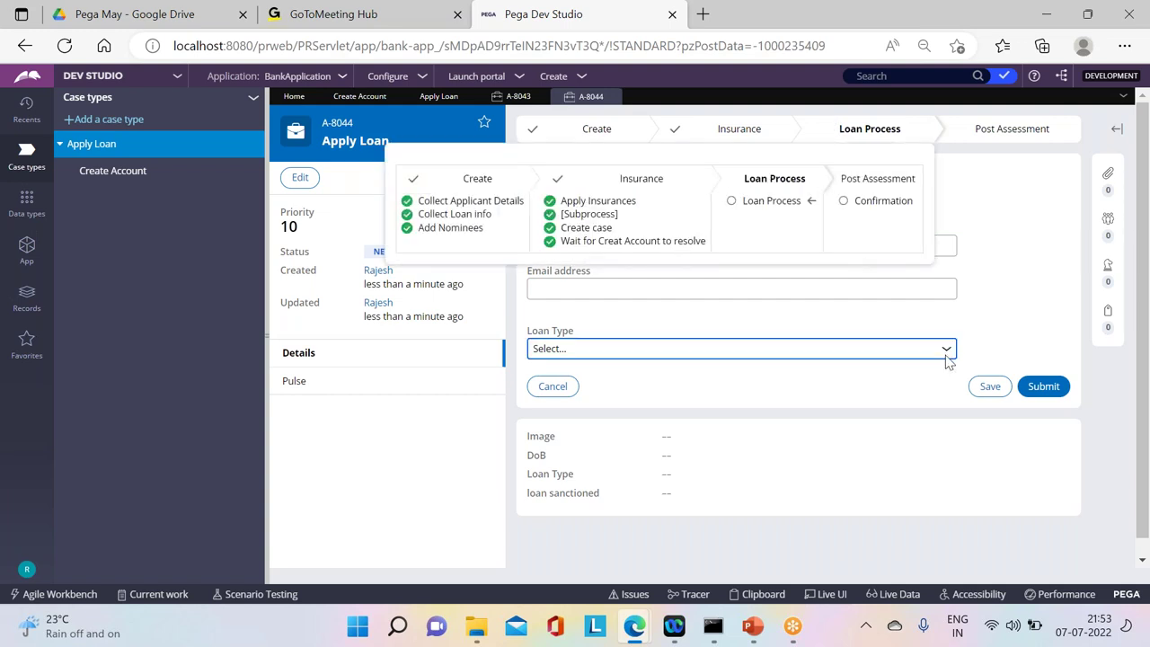
pyautogui.click(1042, 386)
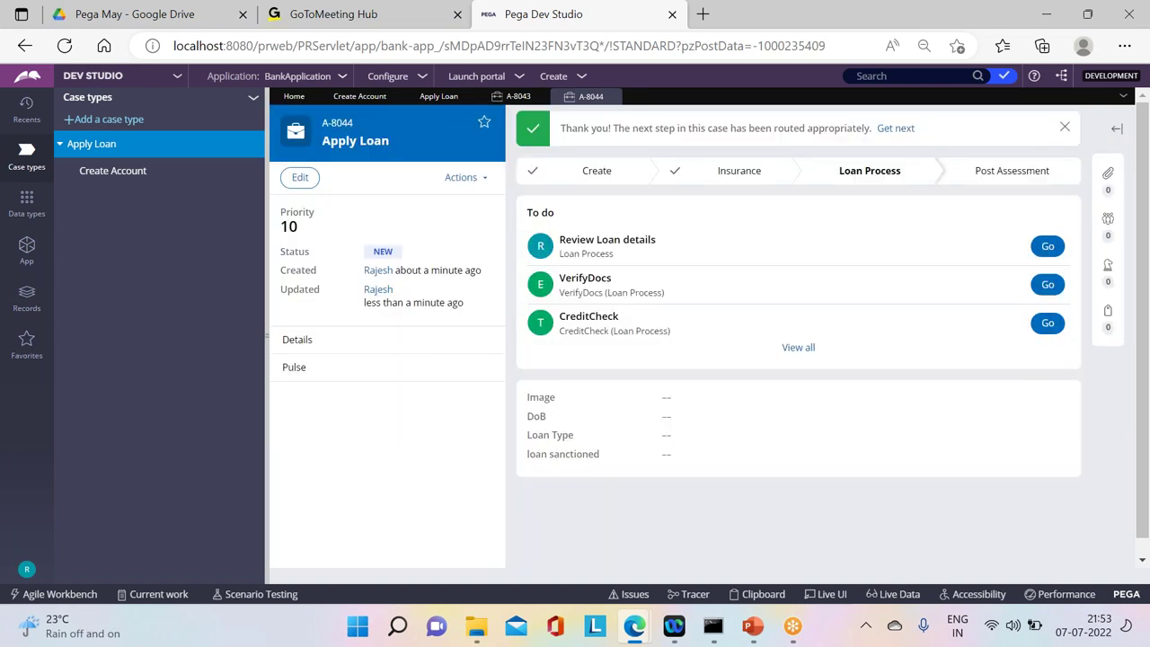
pyautogui.click(1039, 319)
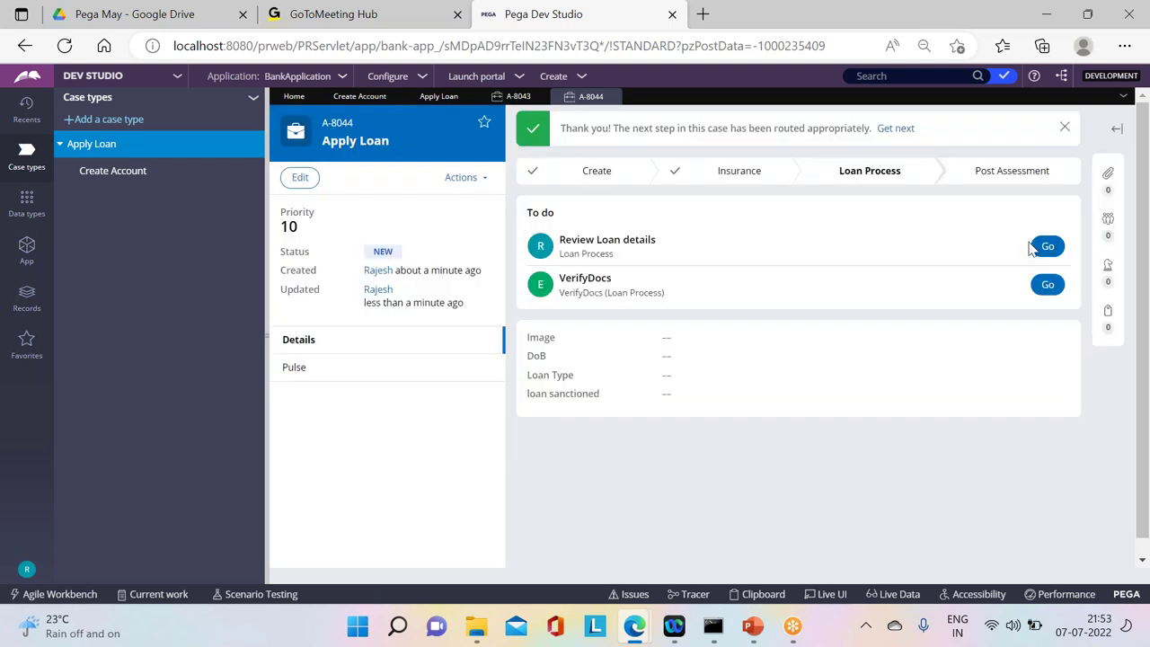
pyautogui.click(1048, 284)
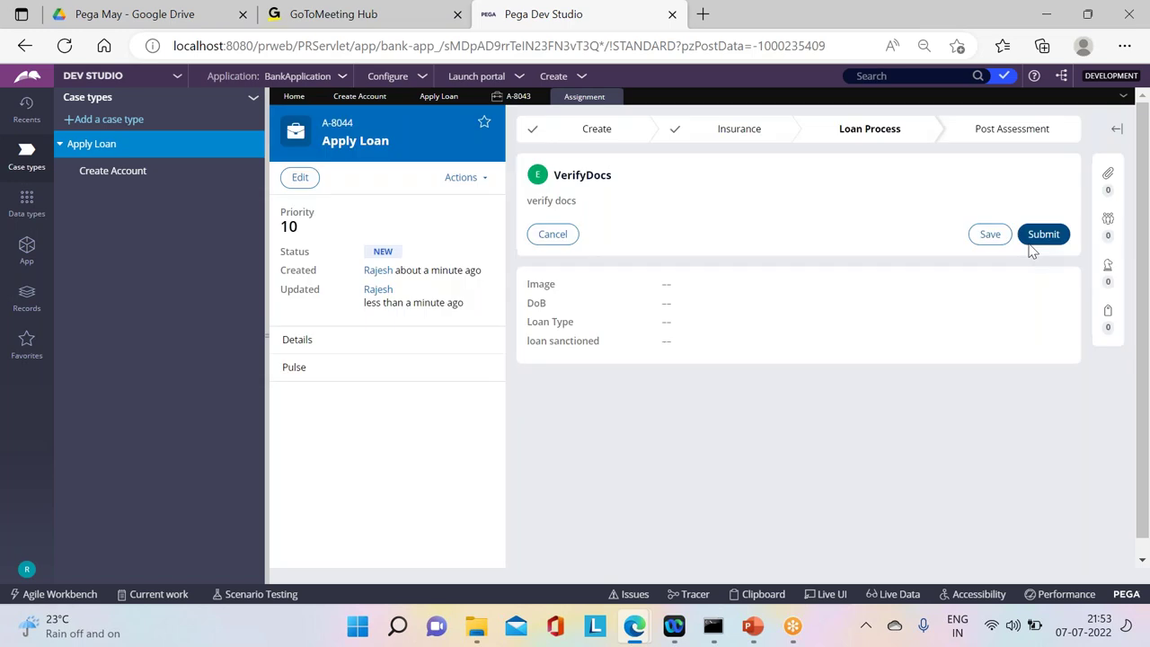
pyautogui.click(1033, 236)
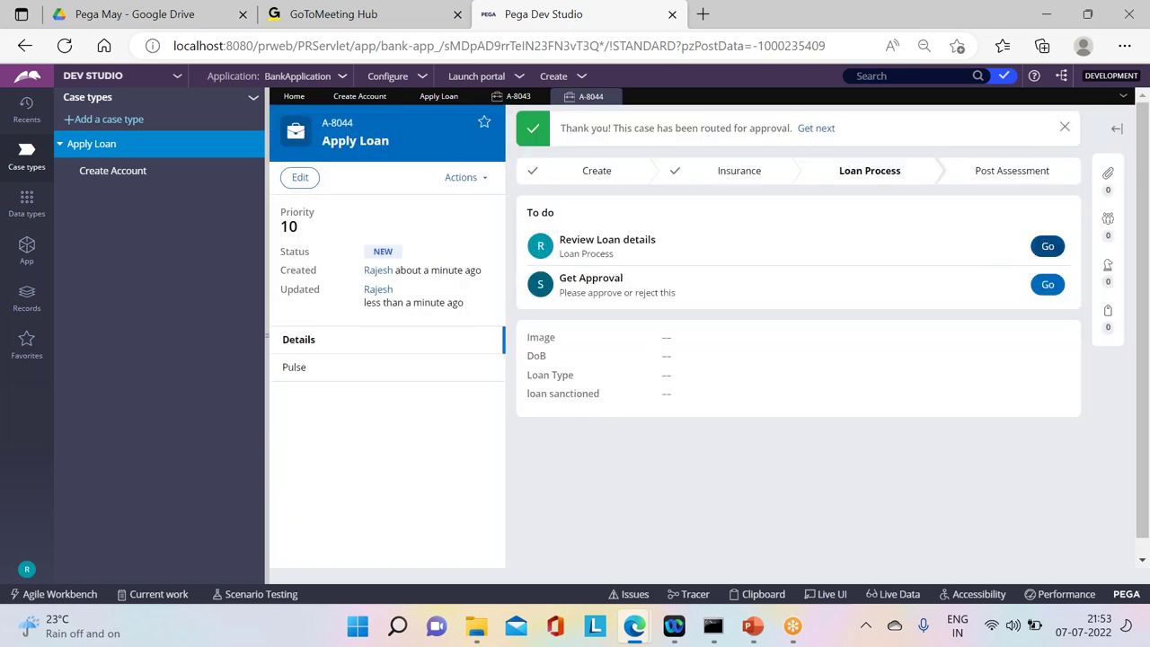
pyautogui.click(1042, 246)
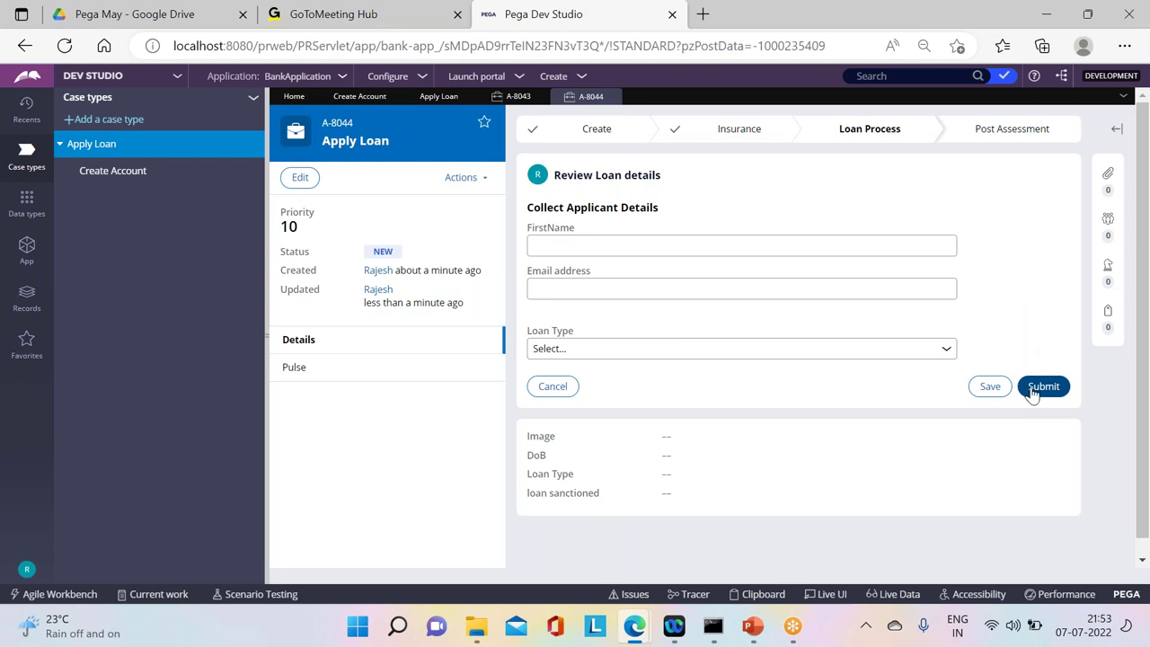
pyautogui.click(1041, 386)
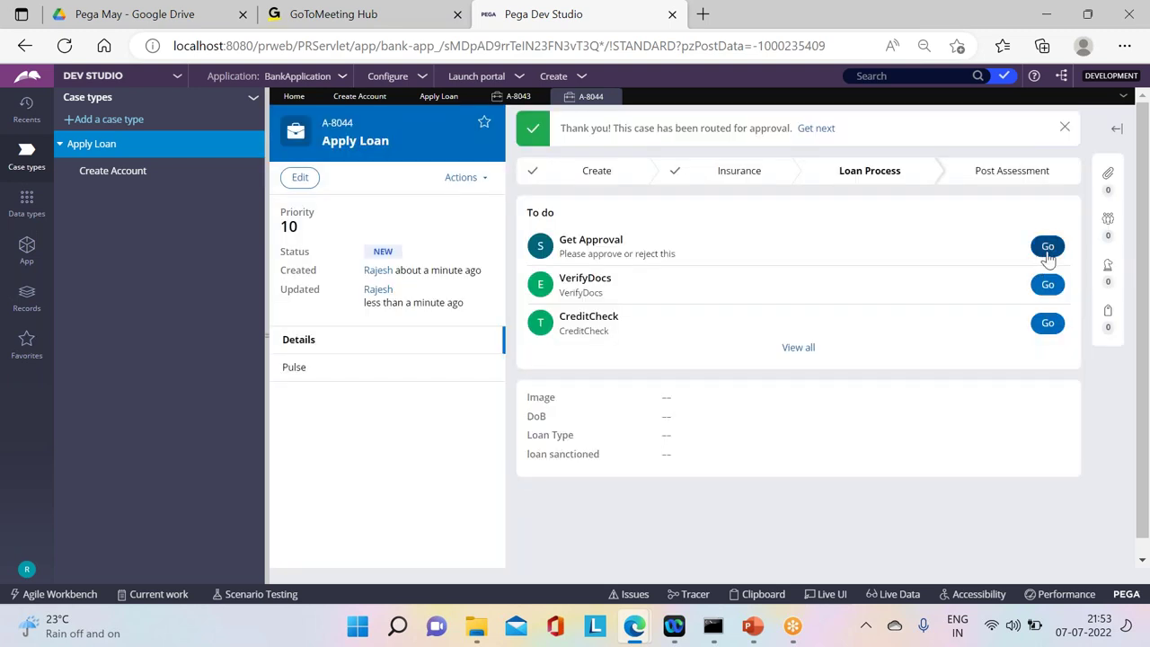
# Step: Approve the loan, set loan sanctioned to 'no', submit, and close the resolved case
pyautogui.click(1042, 247)
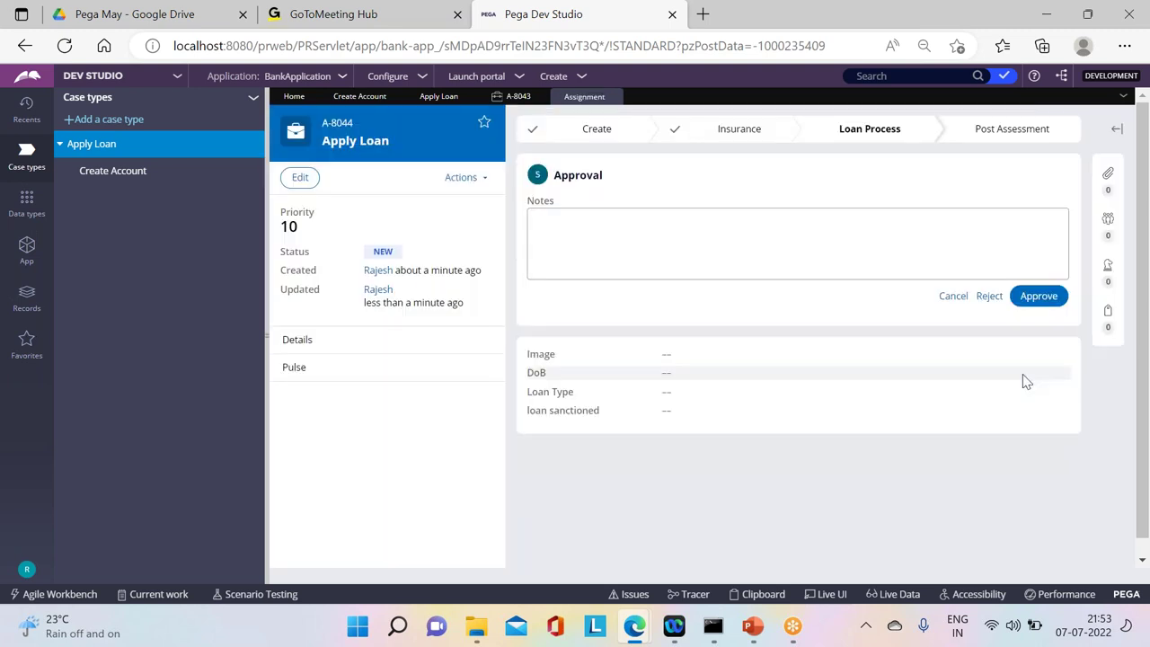
pyautogui.click(1044, 297)
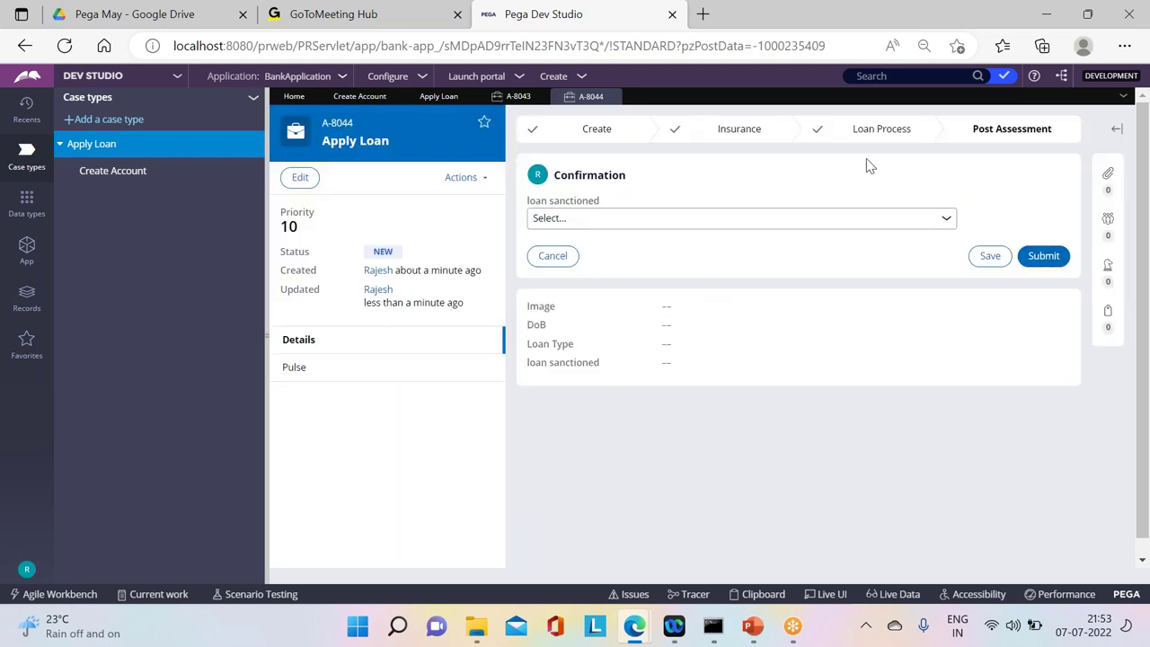
pyautogui.click(649, 218)
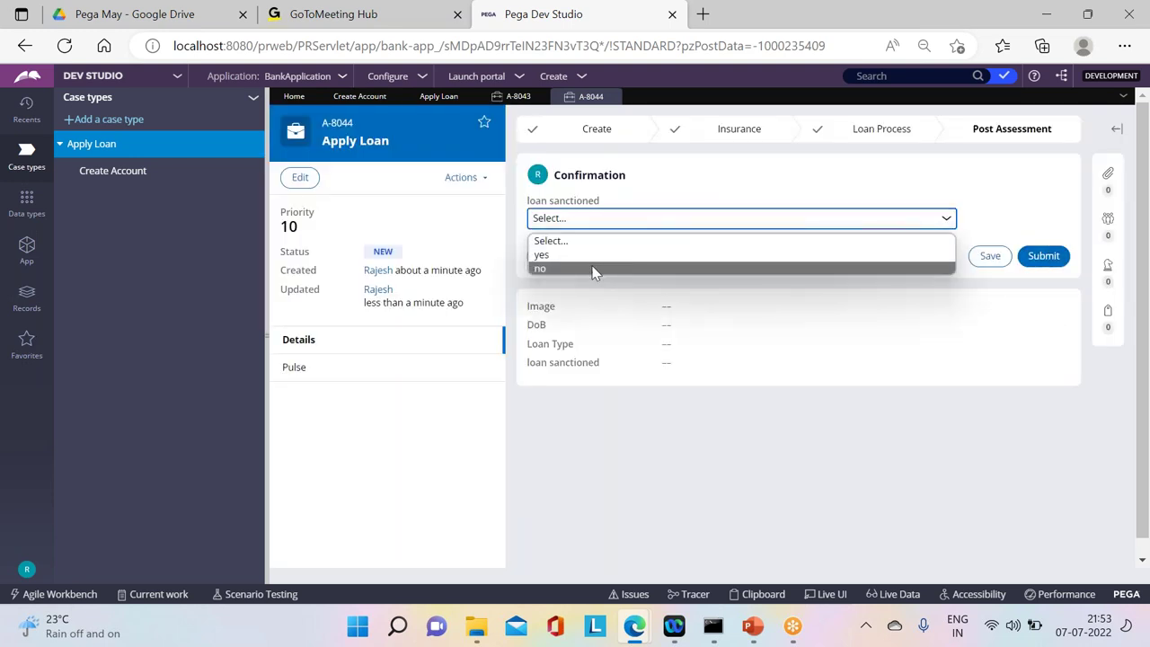
pyautogui.click(593, 267)
pyautogui.click(1033, 261)
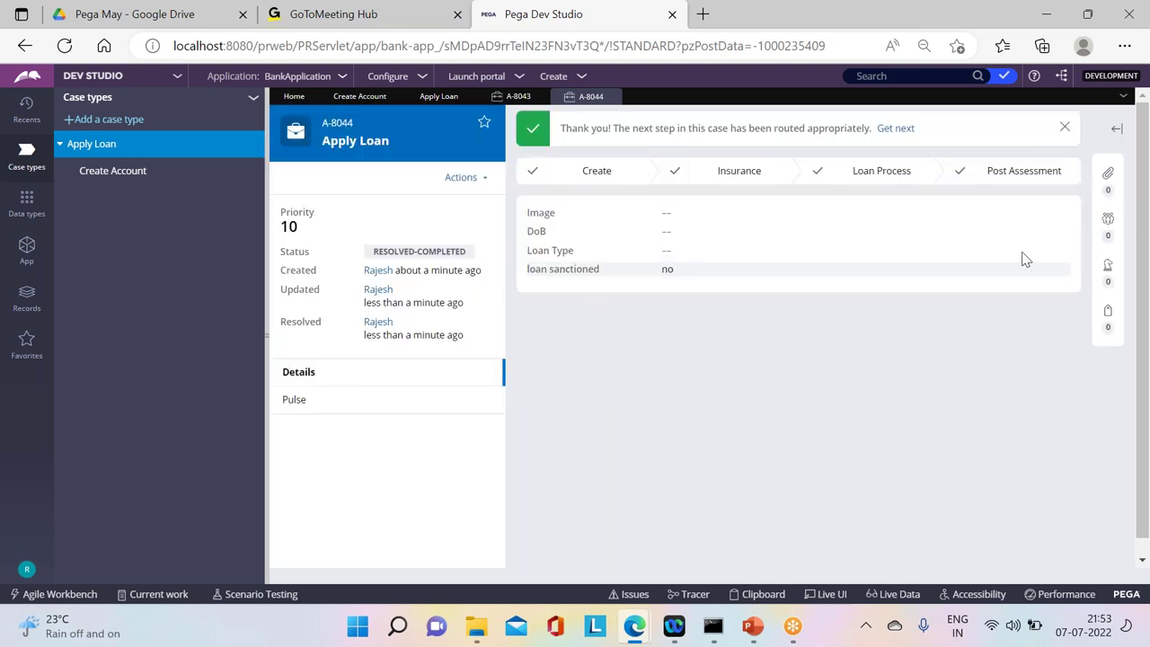
pyautogui.click(613, 97)
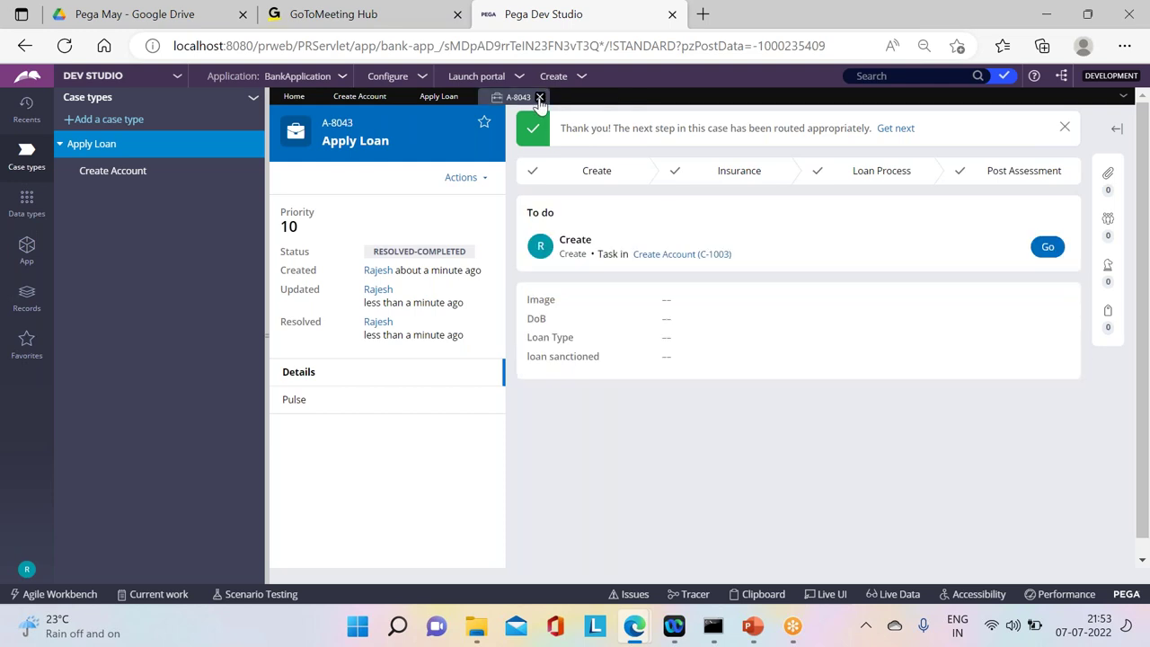
# Step: Close case A-8043 and open the Create Account case type's CreateForm_Default flow for editing
pyautogui.click(539, 97)
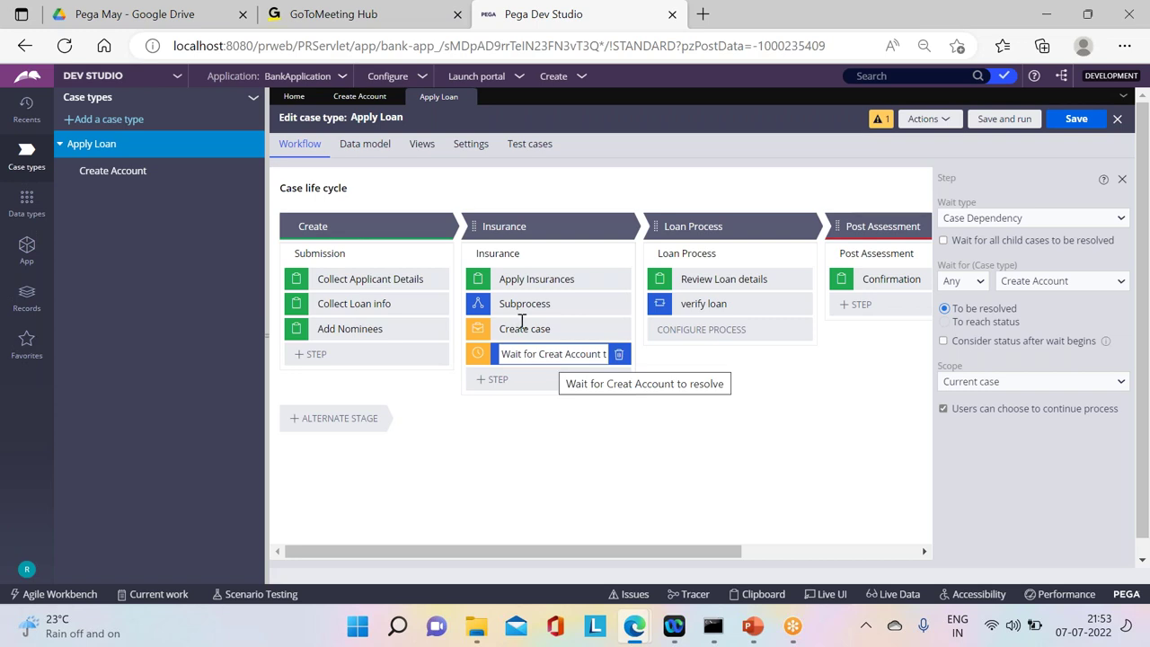
pyautogui.click(360, 97)
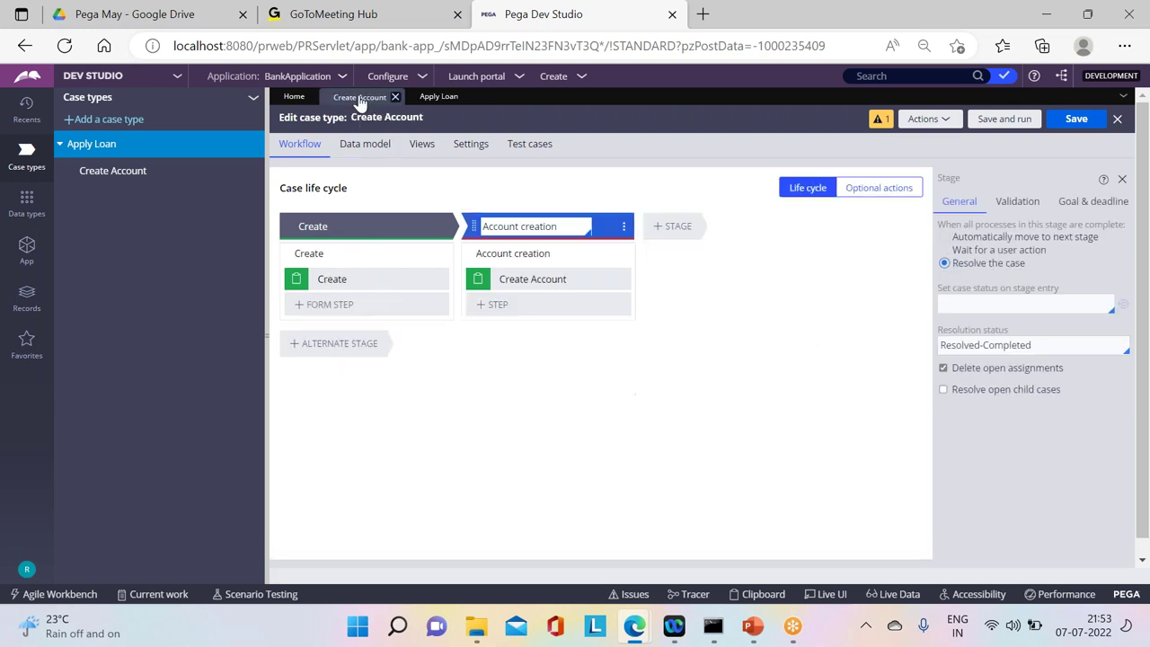
pyautogui.click(386, 282)
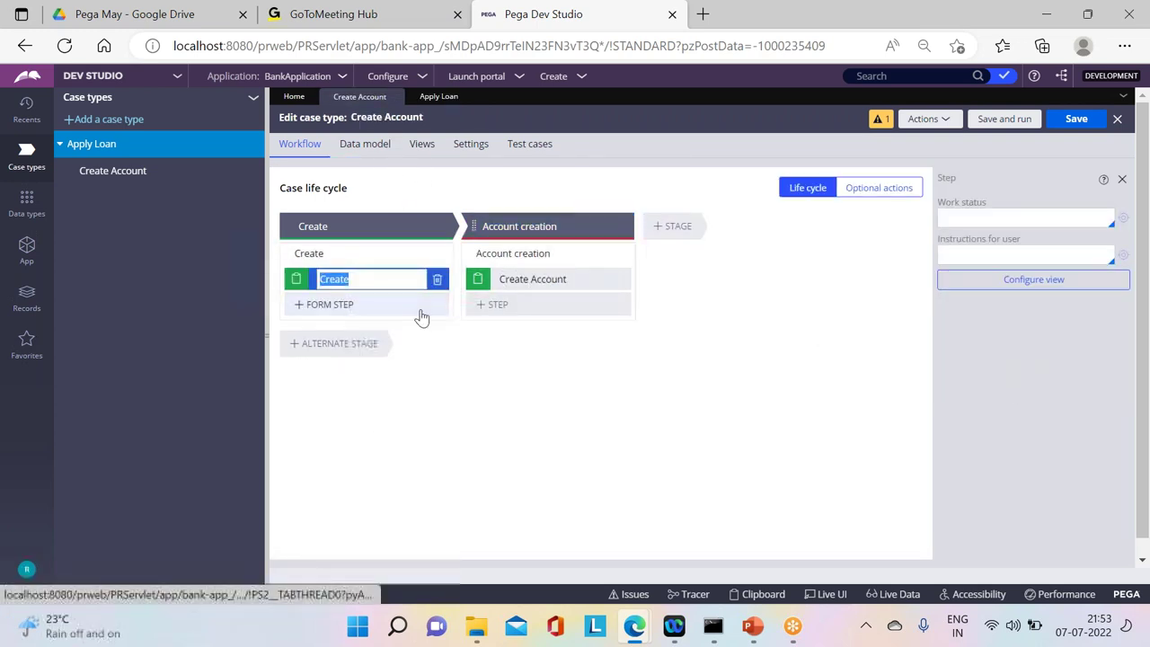
pyautogui.click(477, 255)
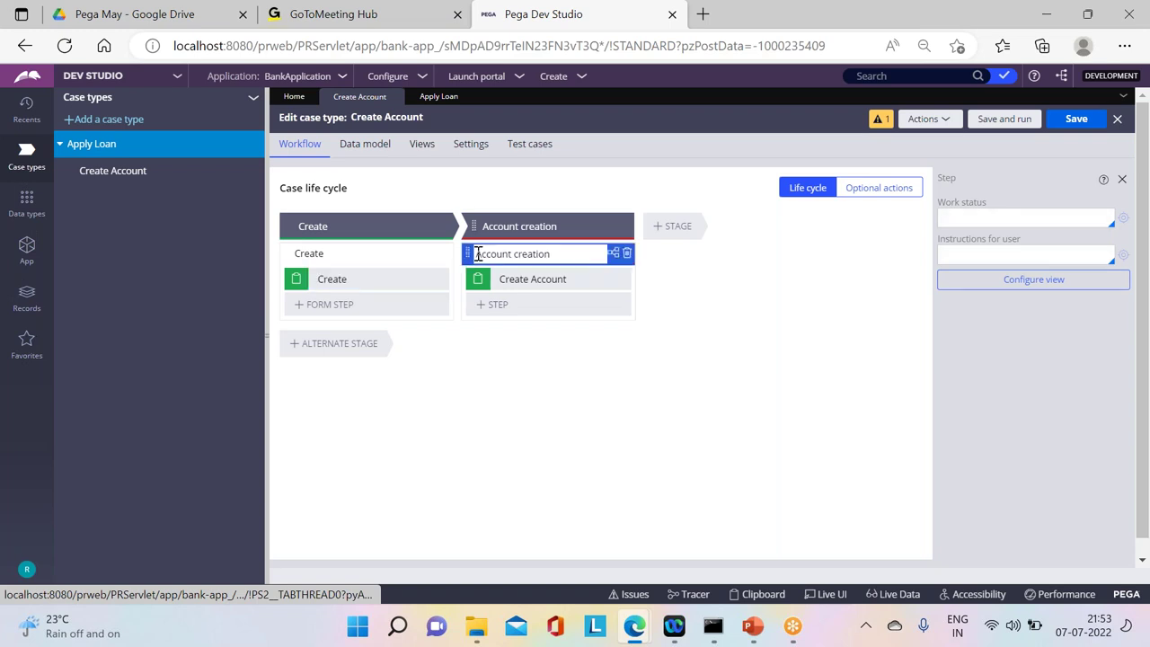
pyautogui.click(398, 252)
pyautogui.click(970, 381)
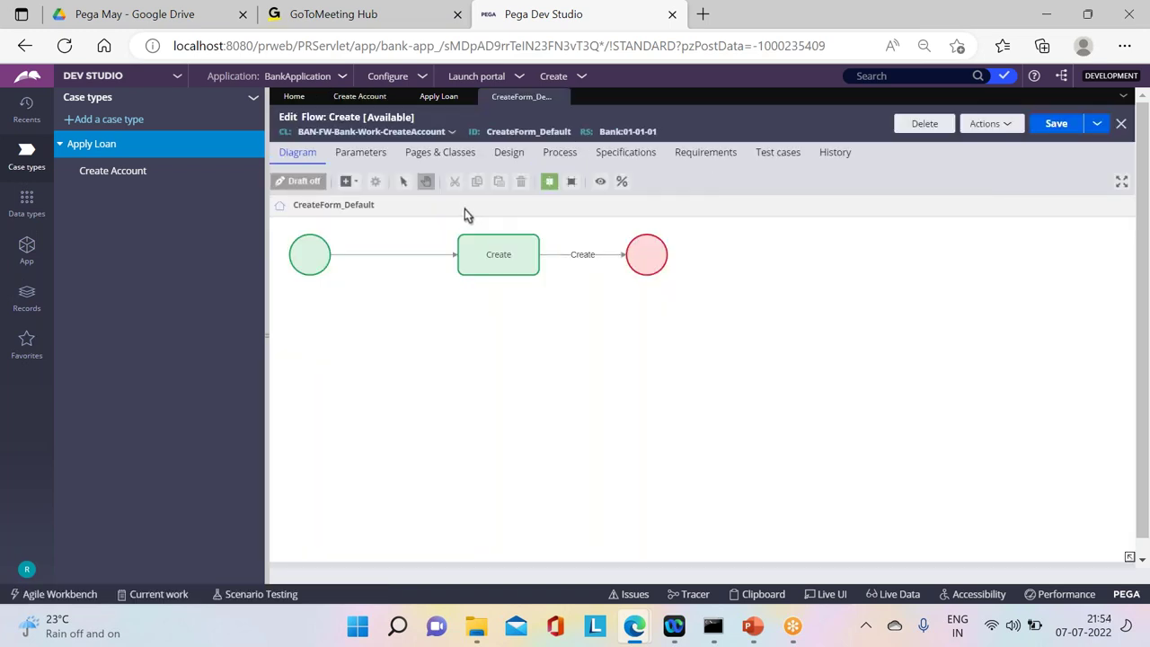
# Step: In the flow's Start properties, route to a specific operator identified by user name
pyautogui.doubleClick(310, 254)
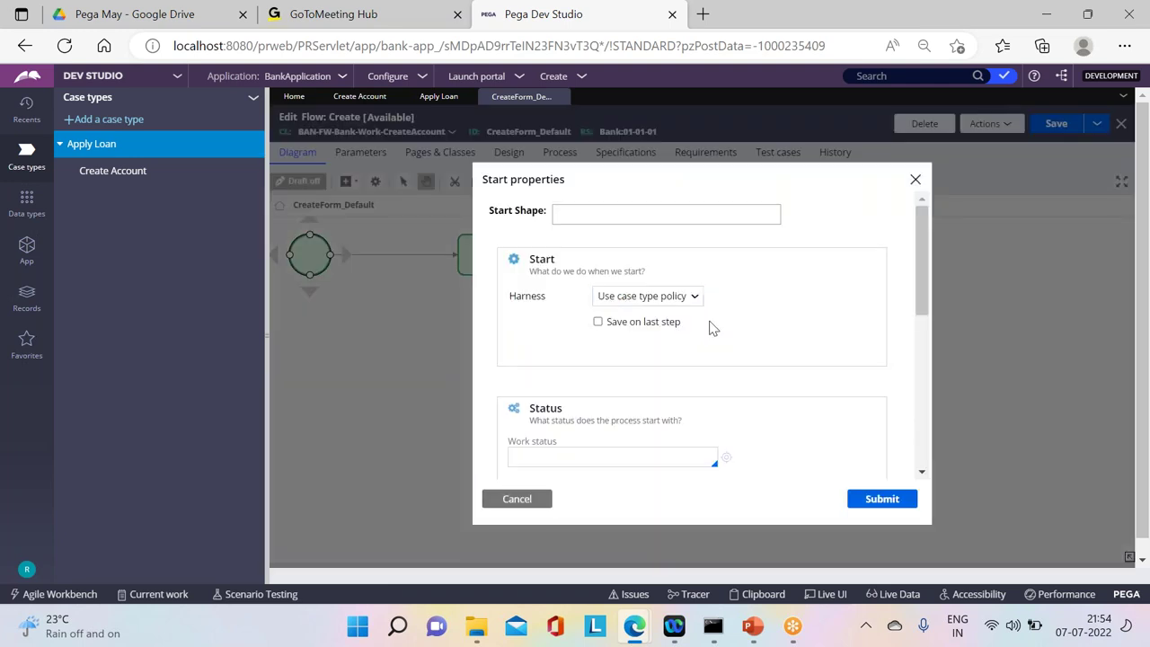
pyautogui.scroll(-2, 904, 339)
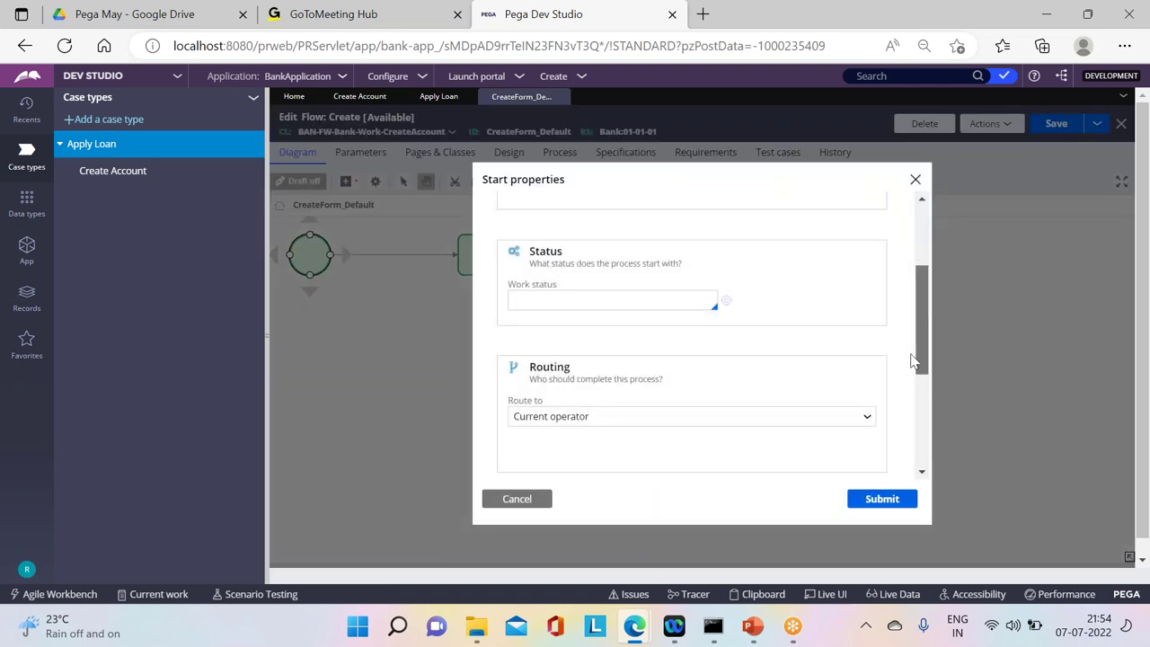
pyautogui.scroll(-3, 912, 355)
pyautogui.click(548, 239)
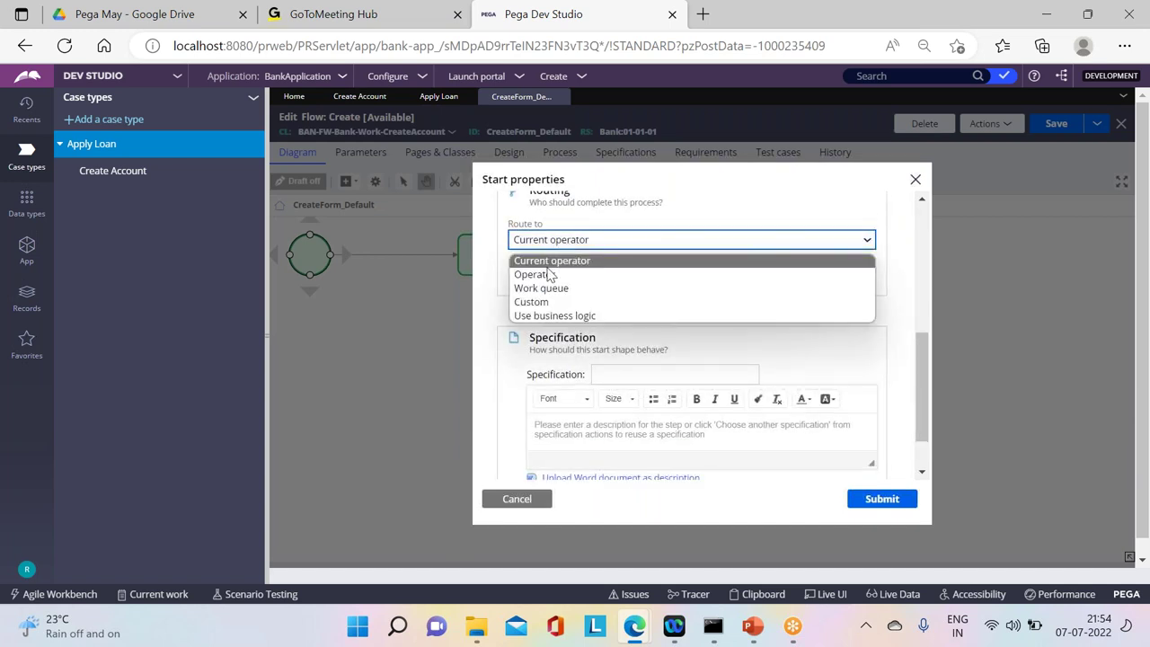
pyautogui.click(568, 246)
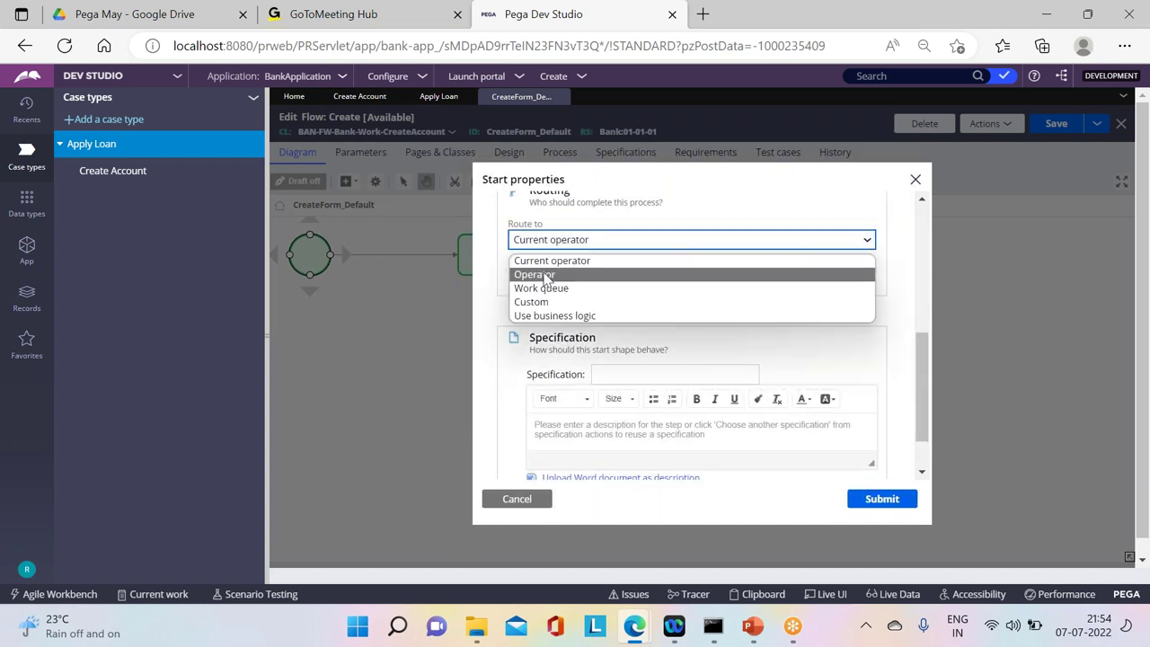
pyautogui.click(548, 275)
pyautogui.click(545, 267)
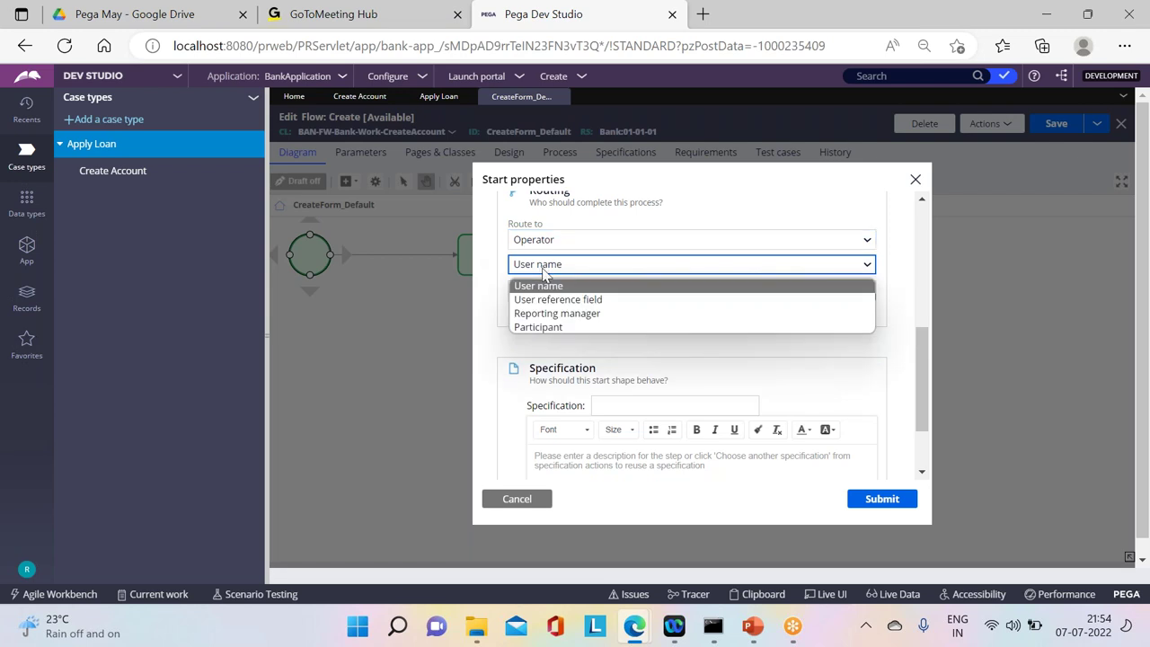
pyautogui.click(544, 286)
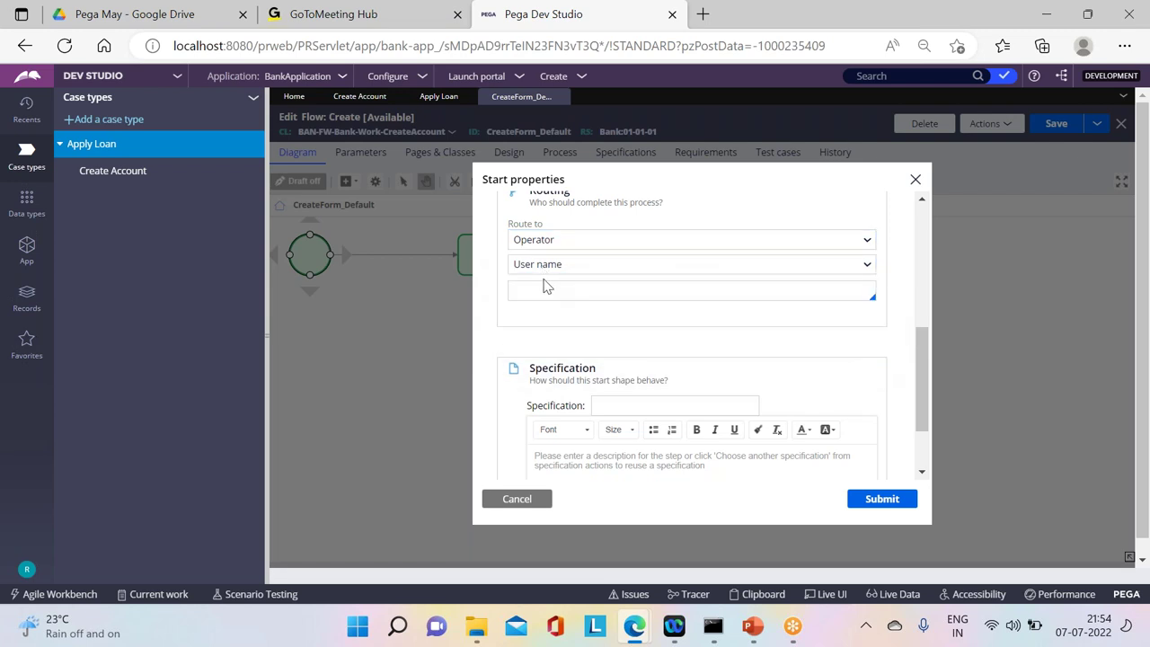
# Step: Choose the Telugu operator as the route target, submit, and save the Create flow
pyautogui.click(542, 284)
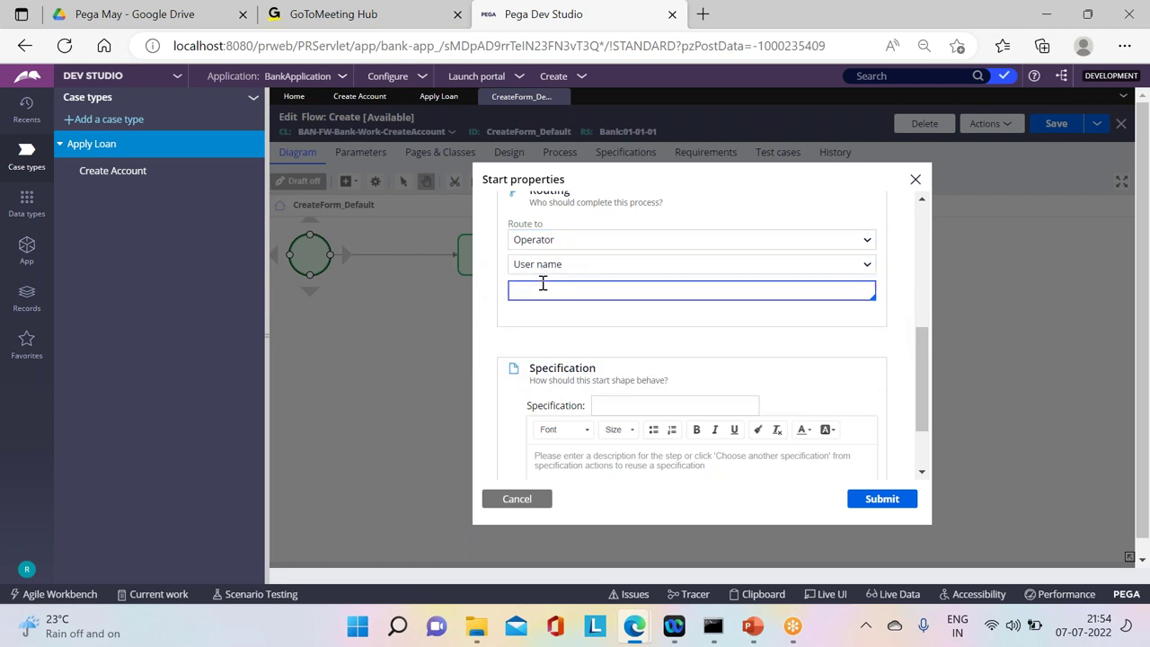
pyautogui.press('Down')
pyautogui.press('Down')
pyautogui.press('Down')
pyautogui.press('Down')
pyautogui.press('Down')
pyautogui.press('Down')
pyautogui.press('Down')
pyautogui.press('Down')
pyautogui.press('Down')
pyautogui.press('Down')
pyautogui.press('Down')
pyautogui.press('Down')
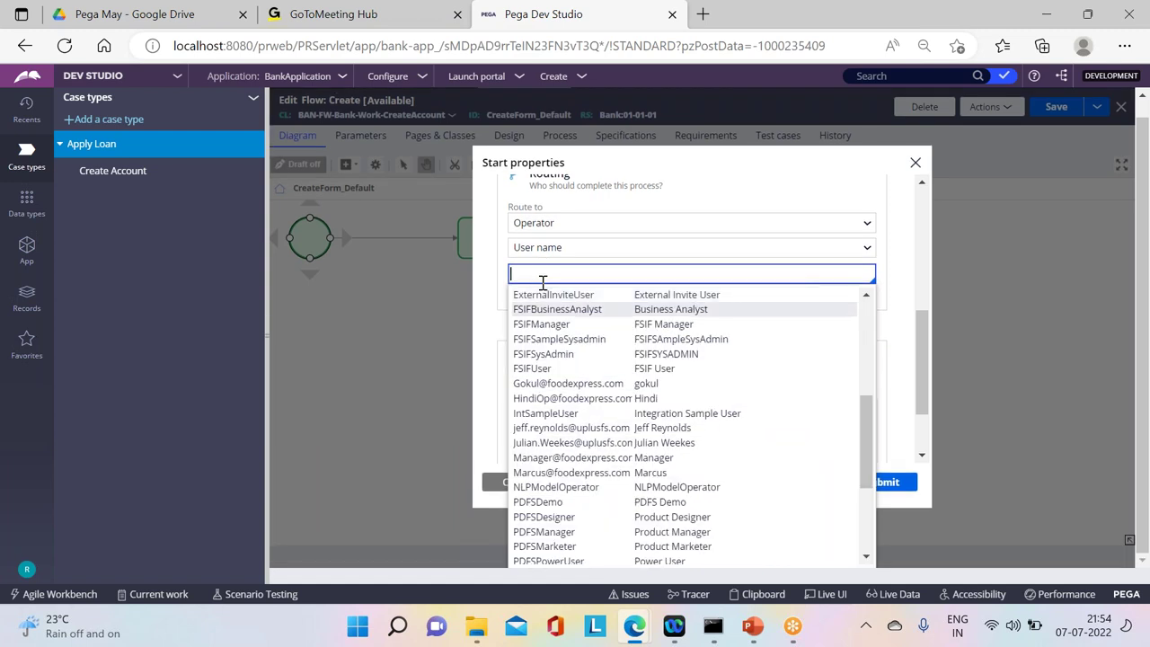
pyautogui.press('Down')
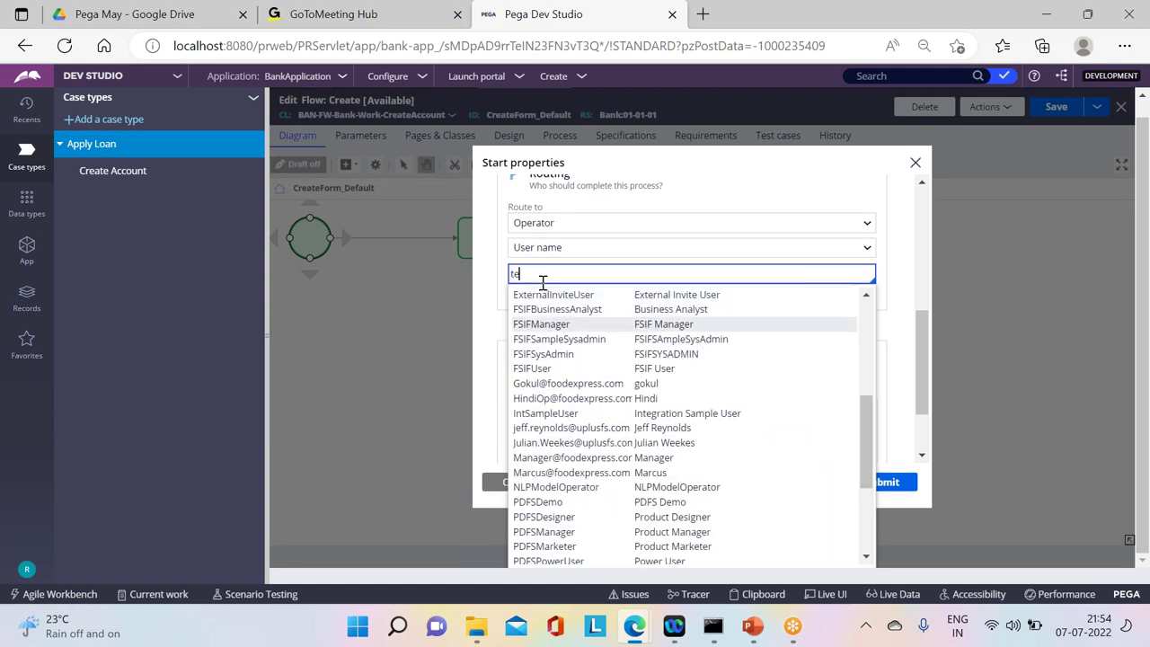
pyautogui.write('te')
pyautogui.click(544, 298)
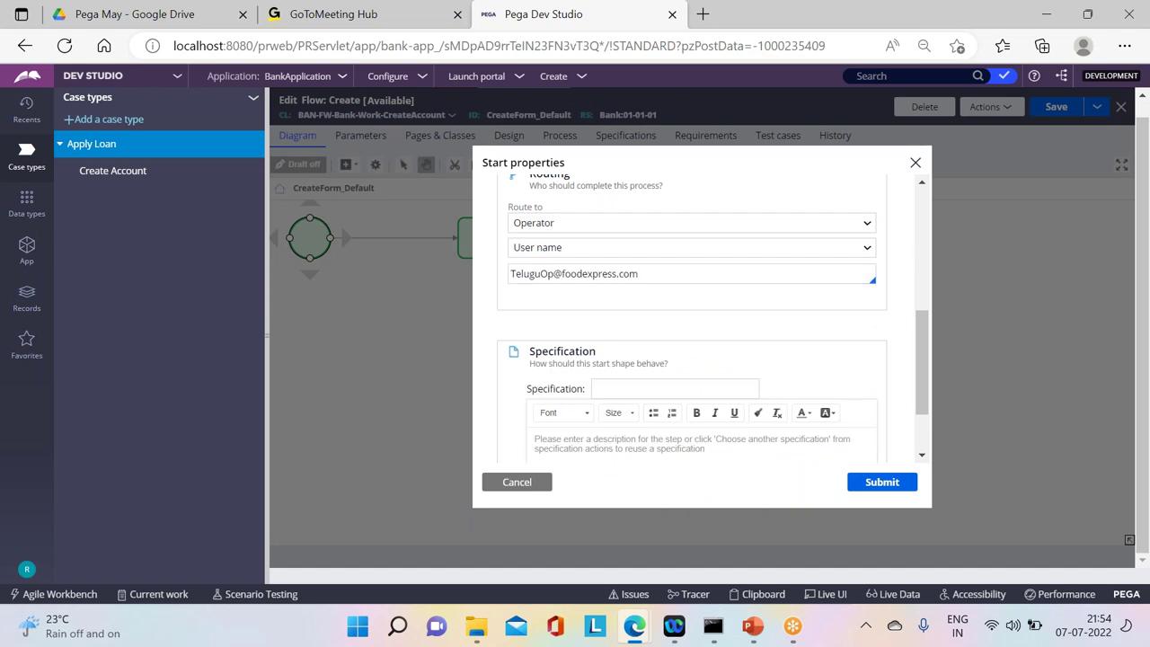
pyautogui.click(883, 484)
pyautogui.click(1057, 107)
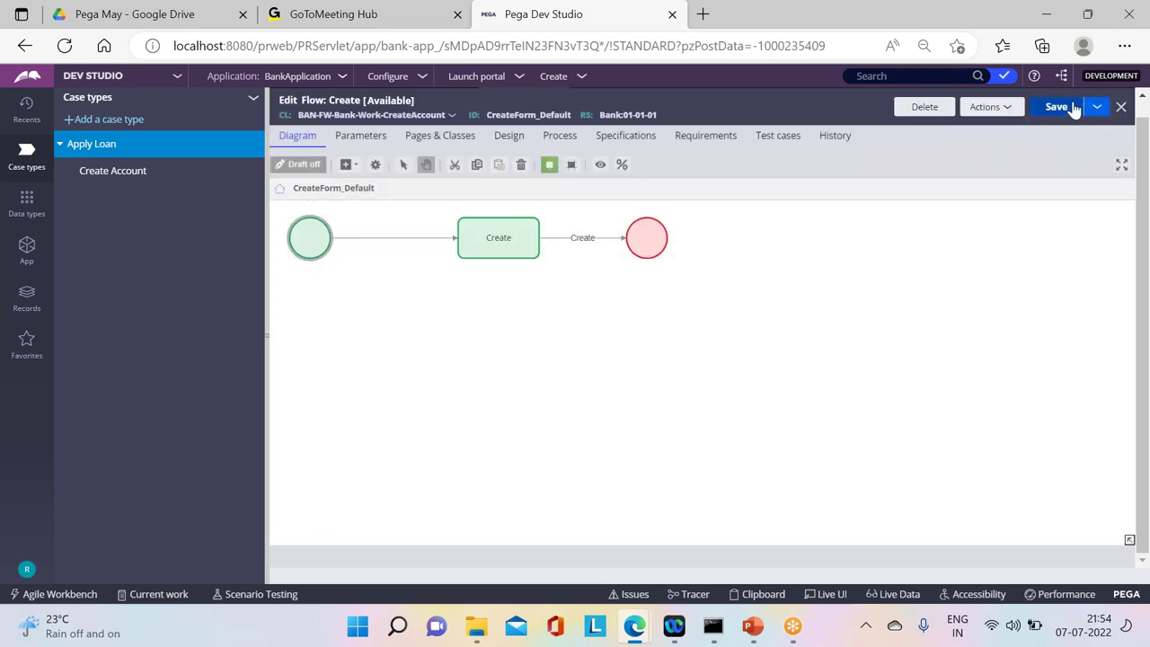
# Step: Return to Dev Studio from the BankApp portal and open the Create flow's Start properties
pyautogui.moveTo(681, 634)
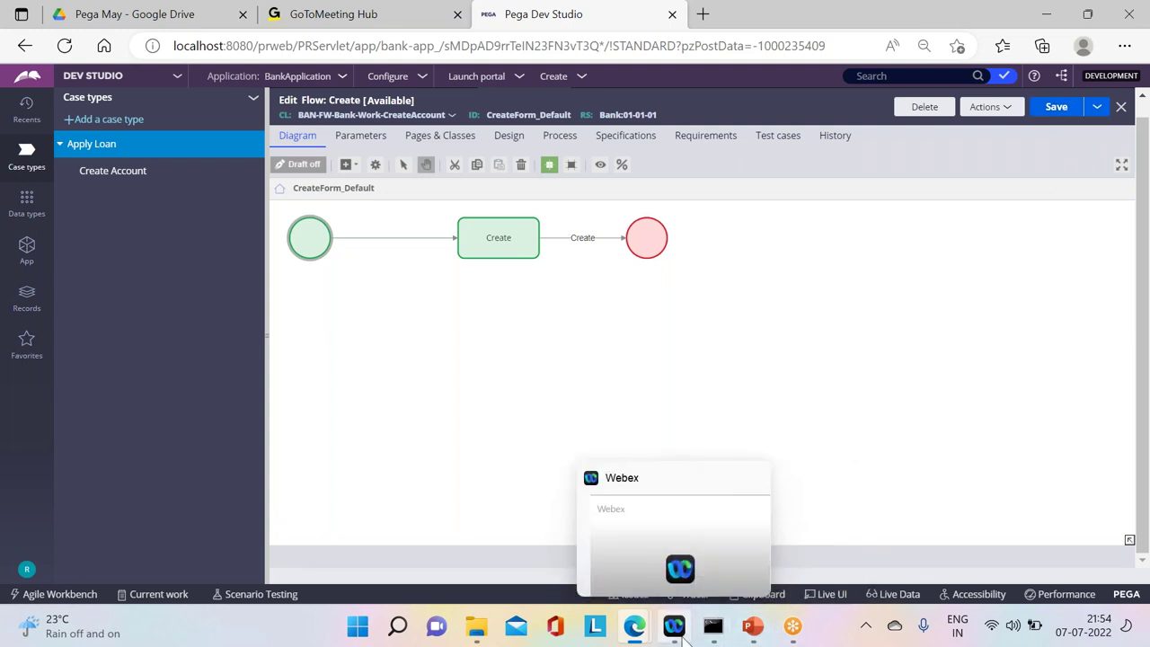
pyautogui.moveTo(635, 626)
pyautogui.click(746, 540)
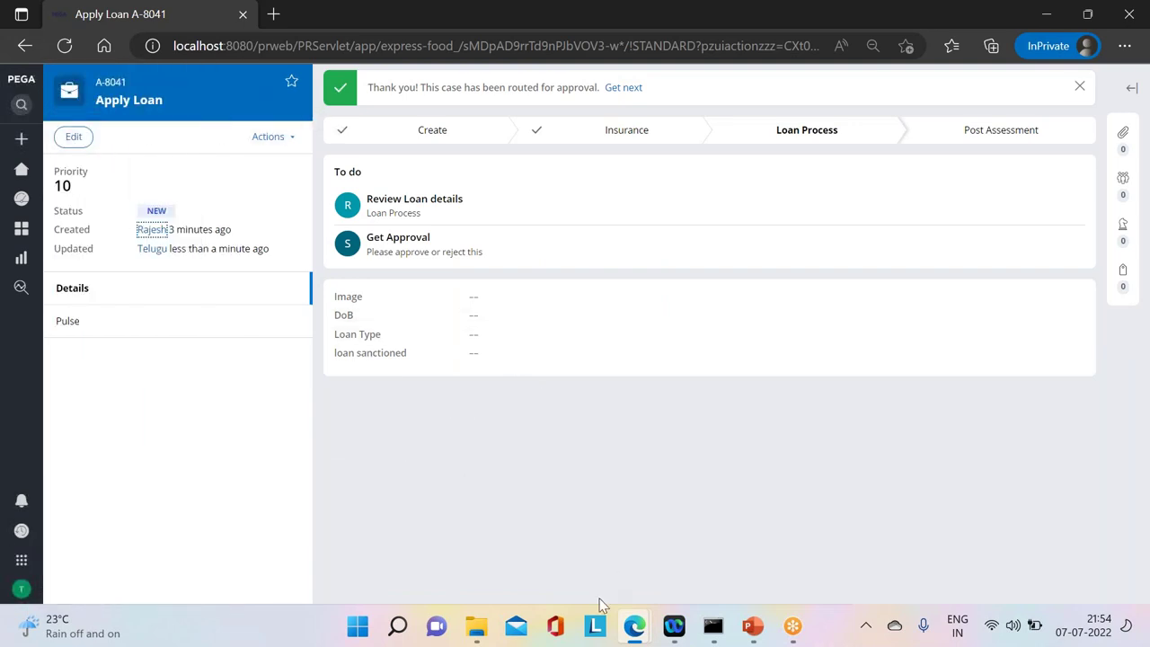
pyautogui.moveTo(630, 629)
pyautogui.click(534, 530)
pyautogui.click(536, 227)
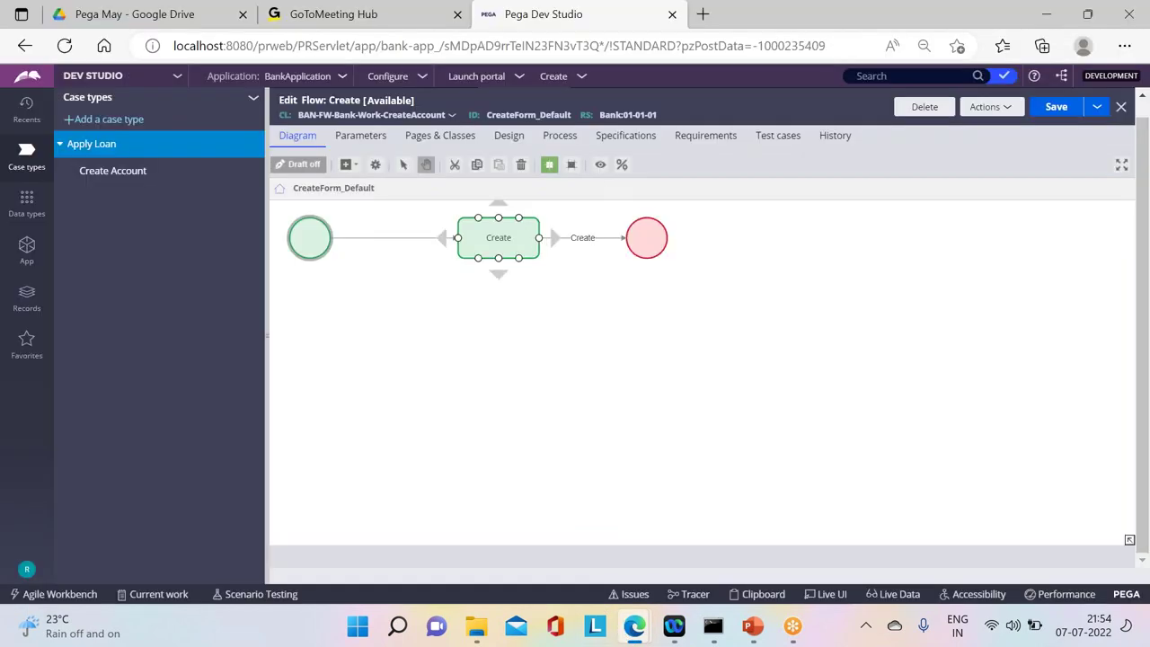
pyautogui.click(309, 237)
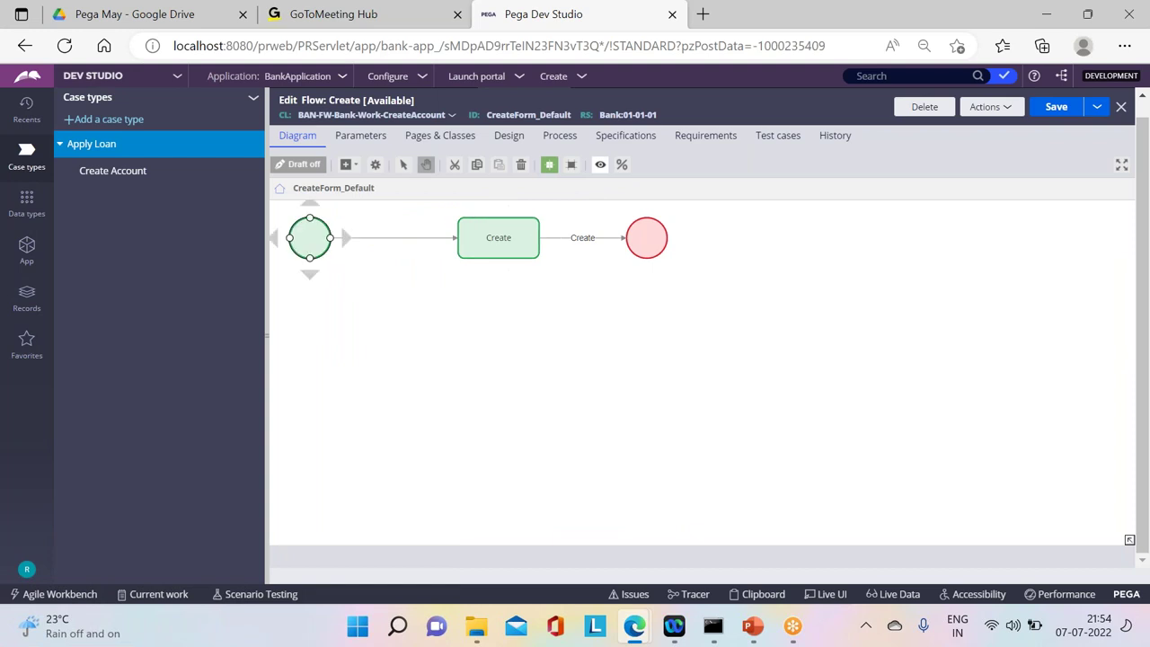
pyautogui.doubleClick(309, 245)
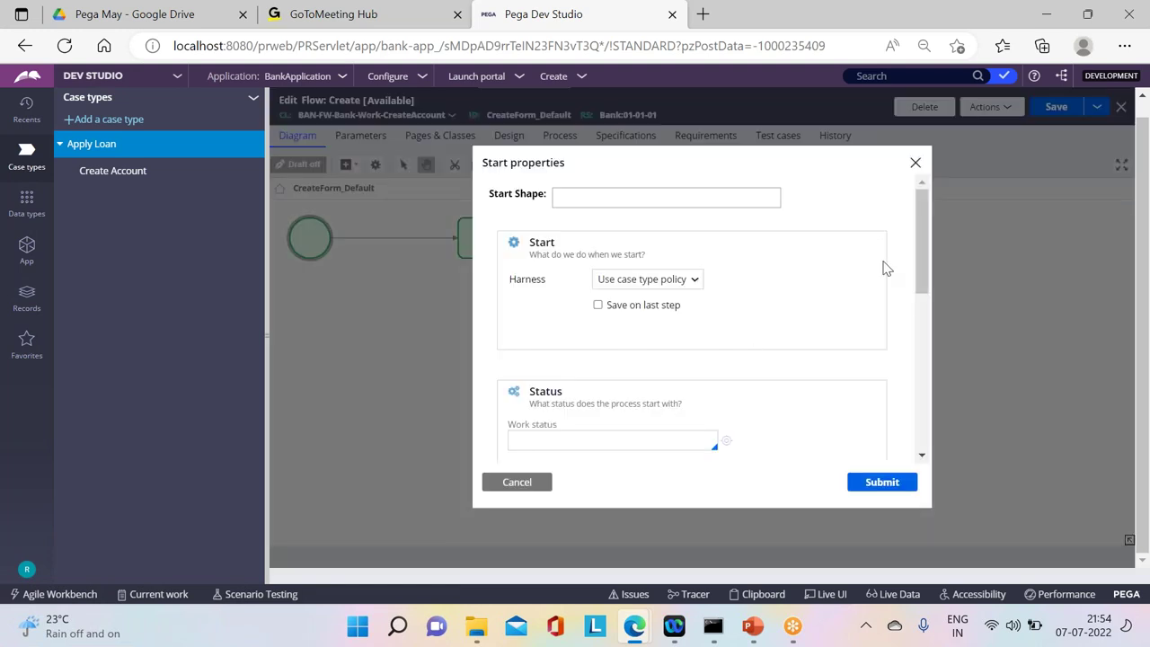
pyautogui.moveTo(908, 359); pyautogui.dragTo(932, 398)
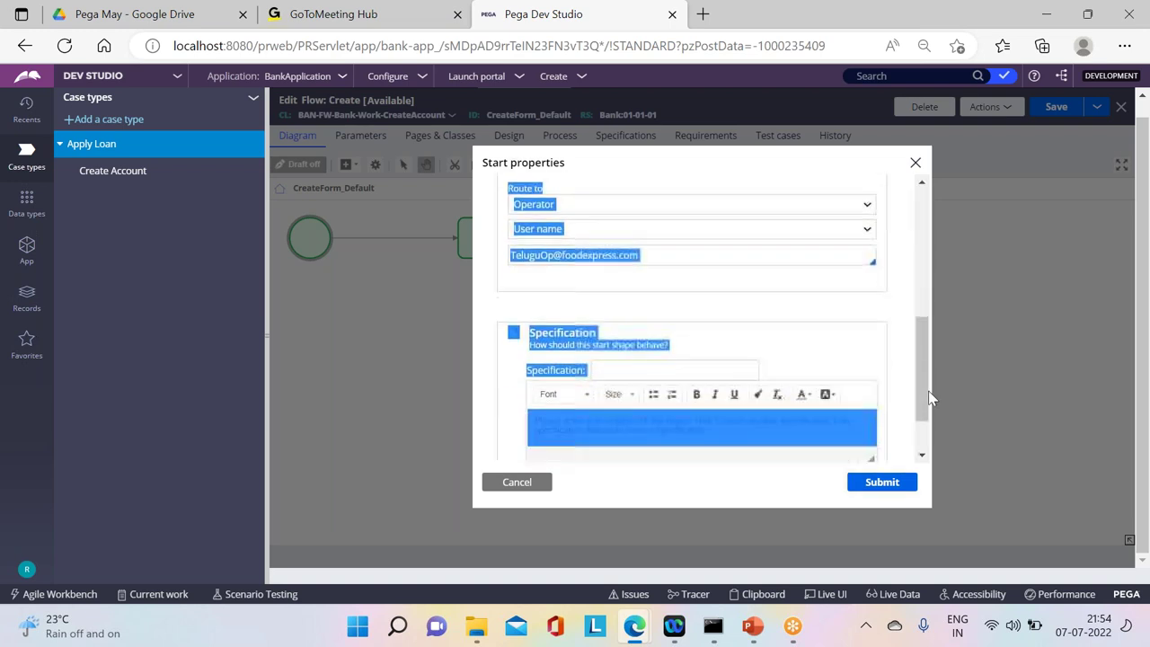
# Step: Change the Route to operator from Telugu to Hindi, submit, and save the flow
pyautogui.click(655, 262)
pyautogui.moveTo(542, 255); pyautogui.dragTo(480, 258)
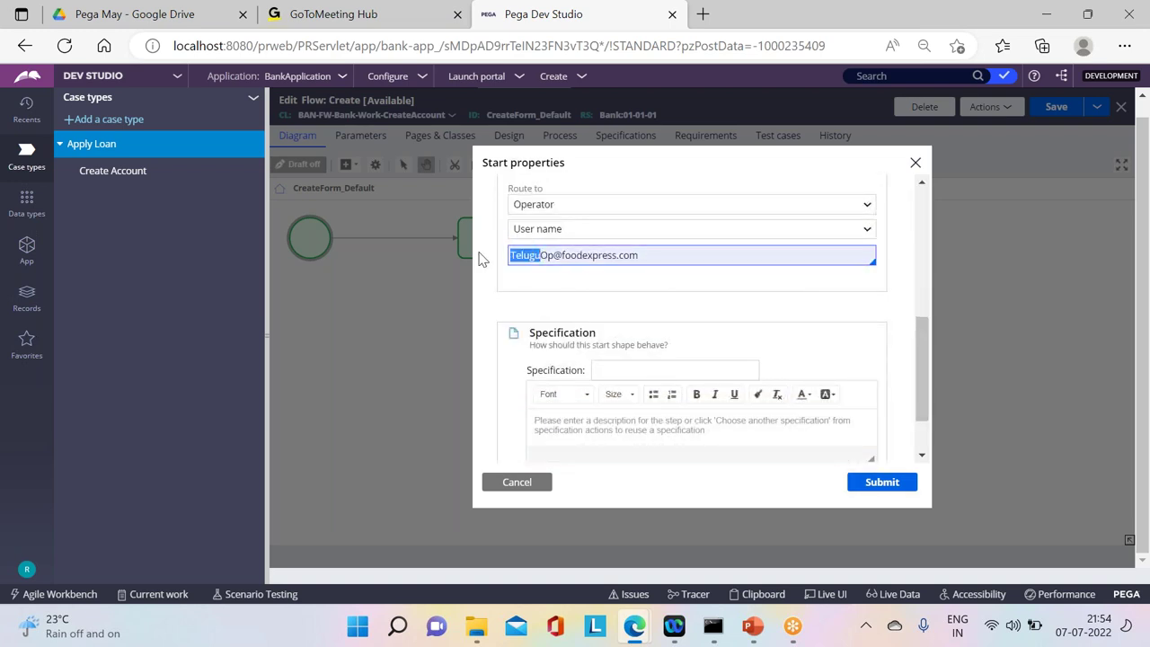
pyautogui.press('BackSpace')
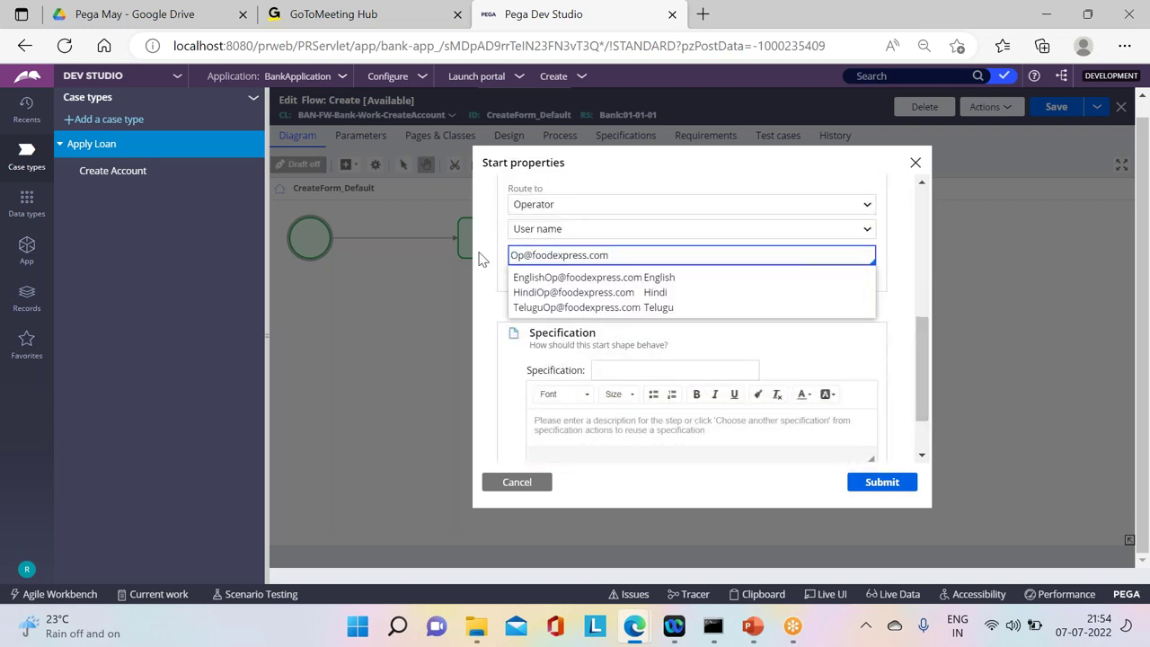
pyautogui.write('Hindi')
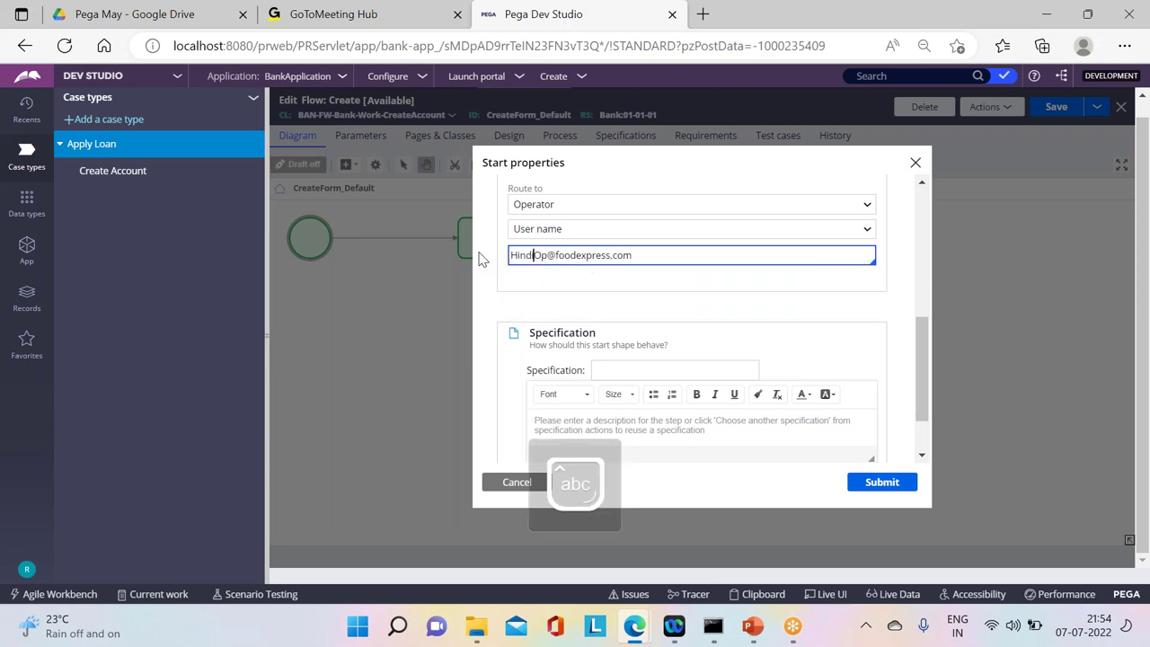
pyautogui.press('Return')
pyautogui.click(889, 482)
pyautogui.click(1044, 109)
pyautogui.click(1047, 110)
pyautogui.click(1041, 108)
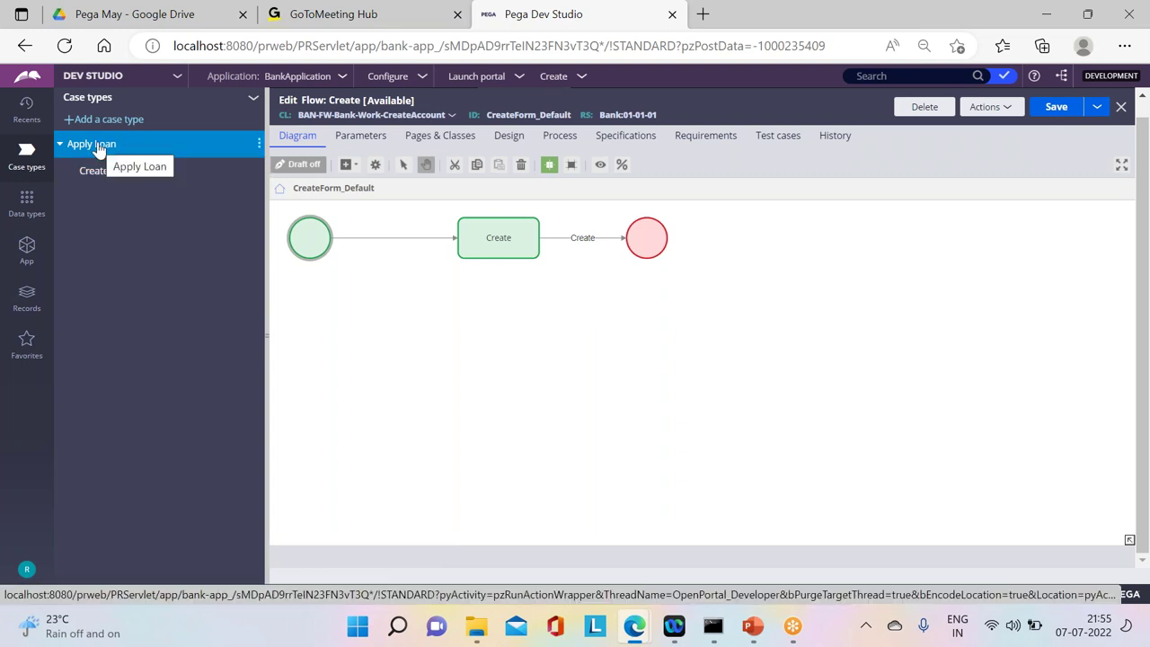
pyautogui.click(26, 568)
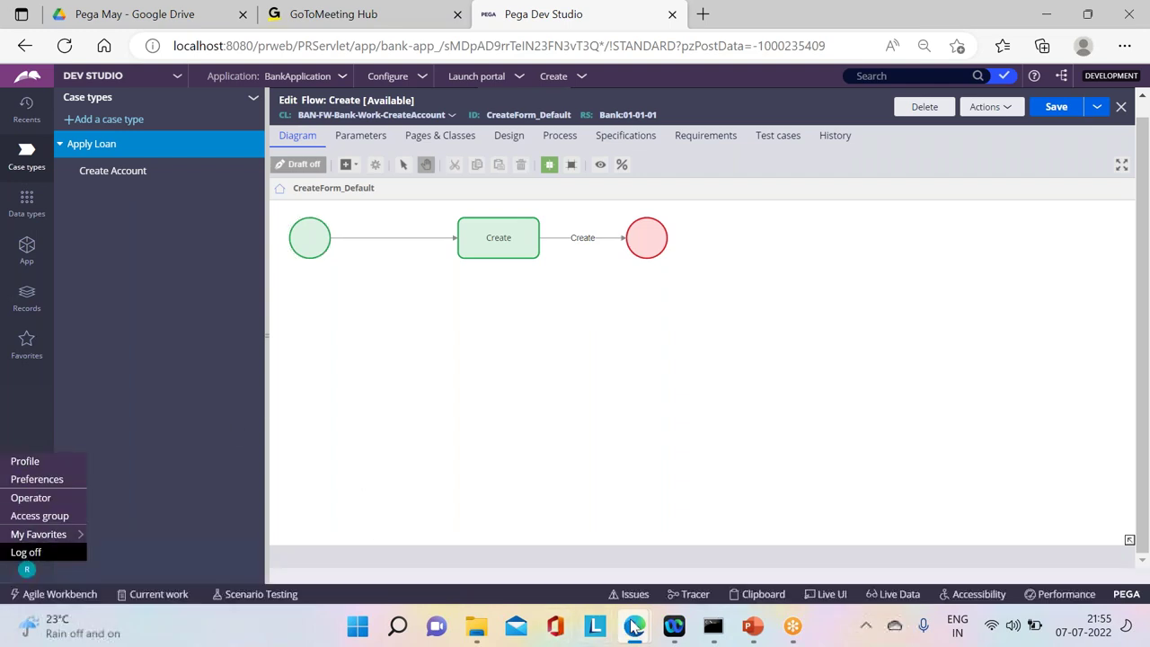
# Step: In the BankApp portal, reload the page and start a new Apply Loan case
pyautogui.moveTo(634, 626)
pyautogui.click(710, 530)
pyautogui.click(22, 140)
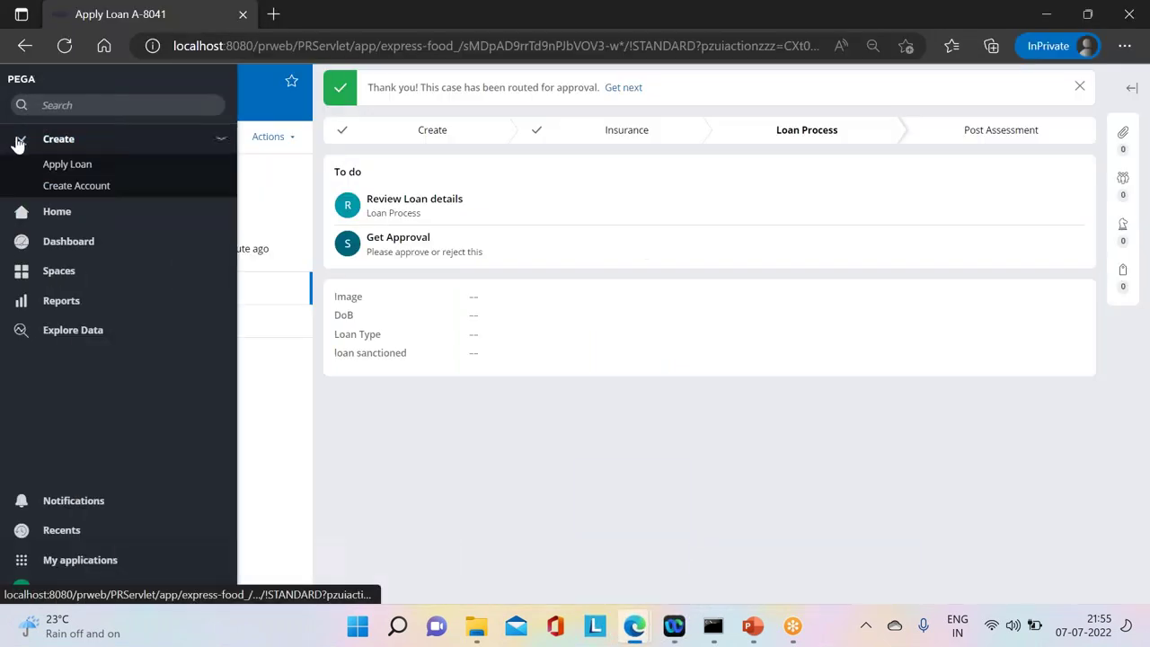
pyautogui.click(52, 139)
pyautogui.click(62, 46)
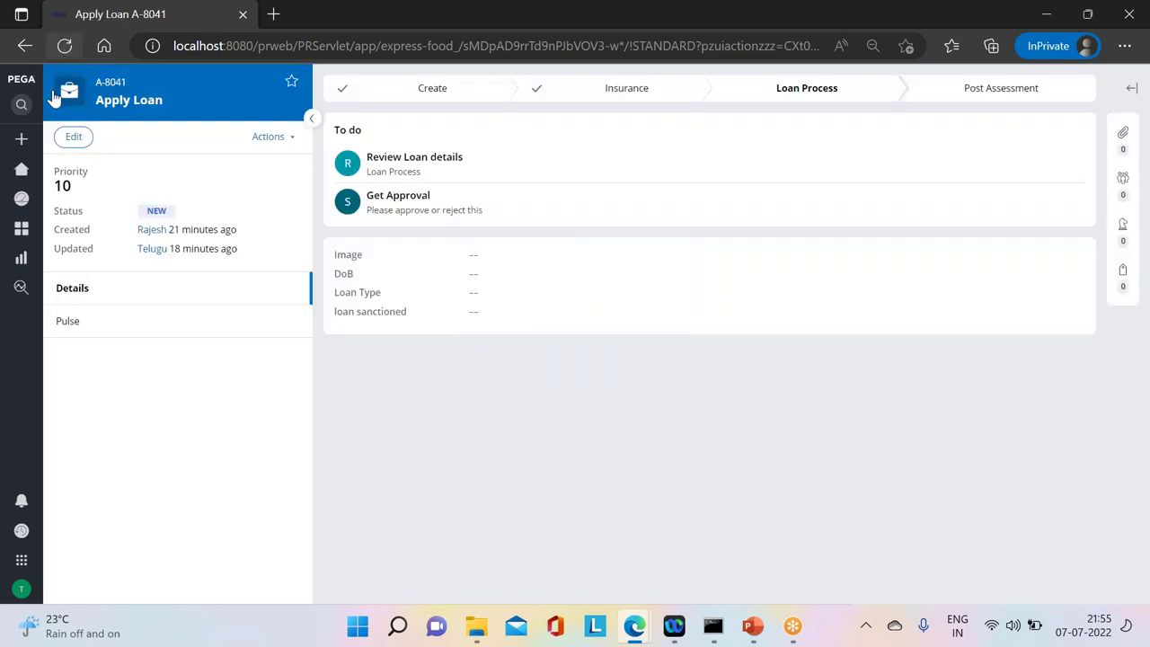
pyautogui.click(26, 141)
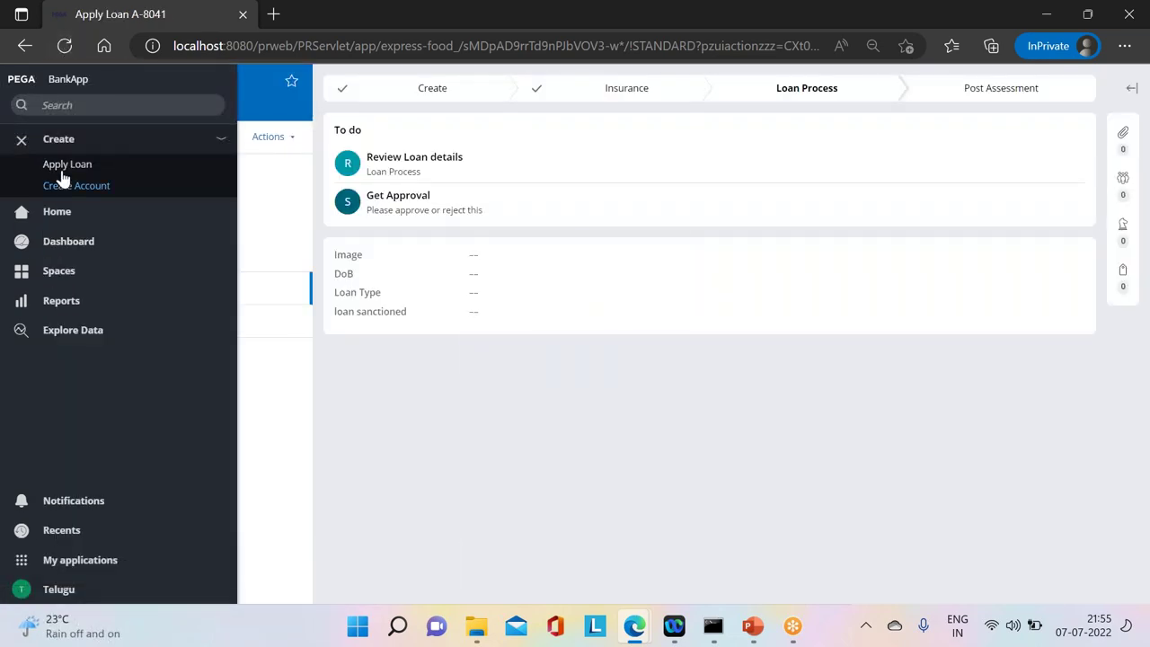
pyautogui.click(63, 165)
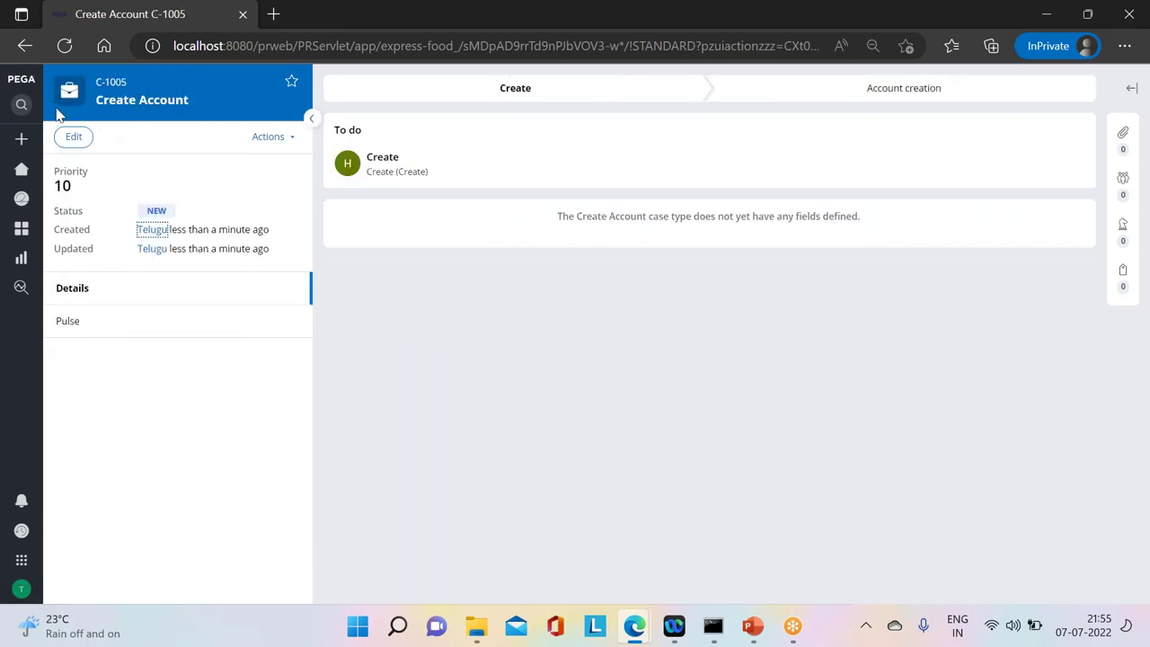
pyautogui.click(22, 139)
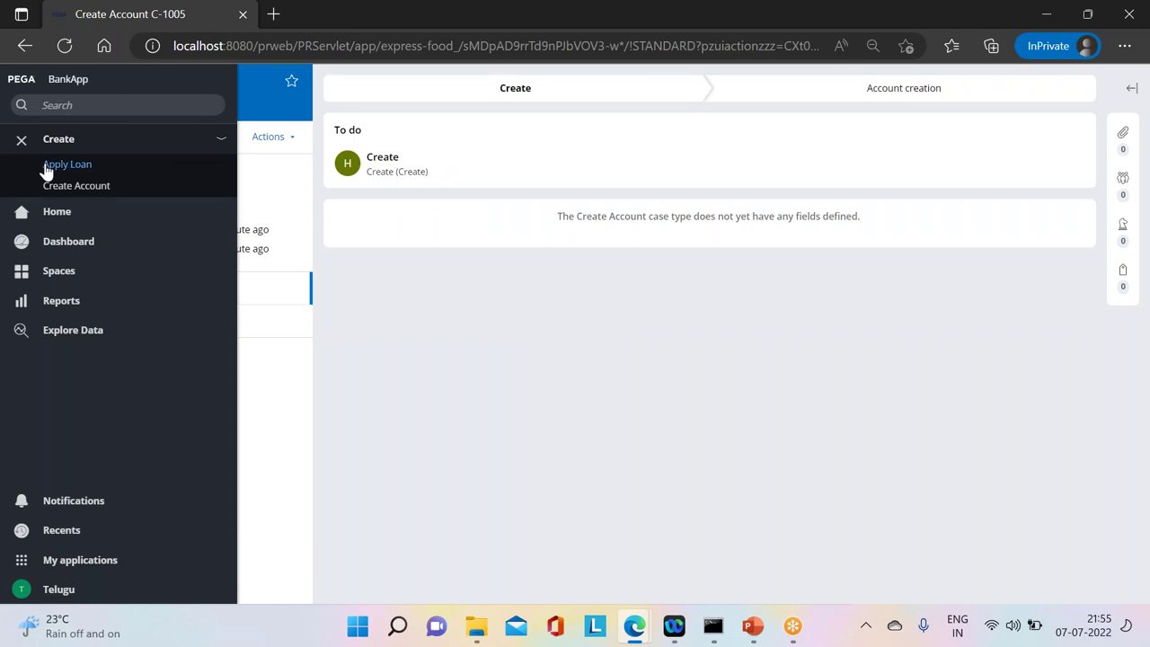
pyautogui.click(47, 166)
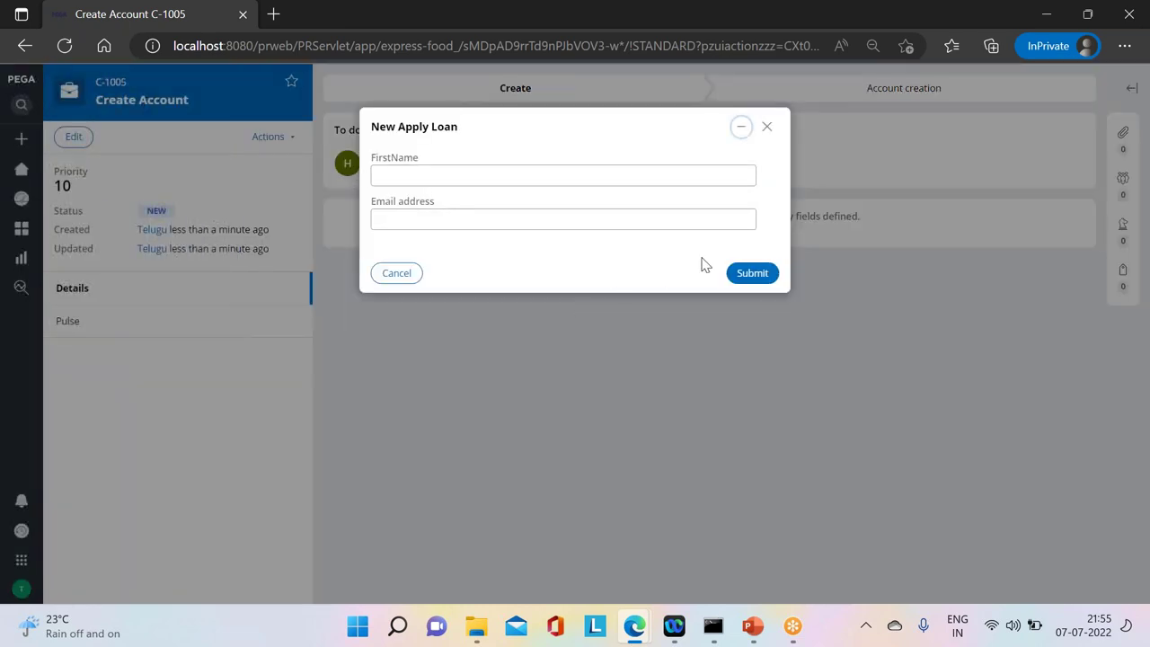
# Step: Submit the three loan form pages and advance the case past Insurance
pyautogui.click(744, 271)
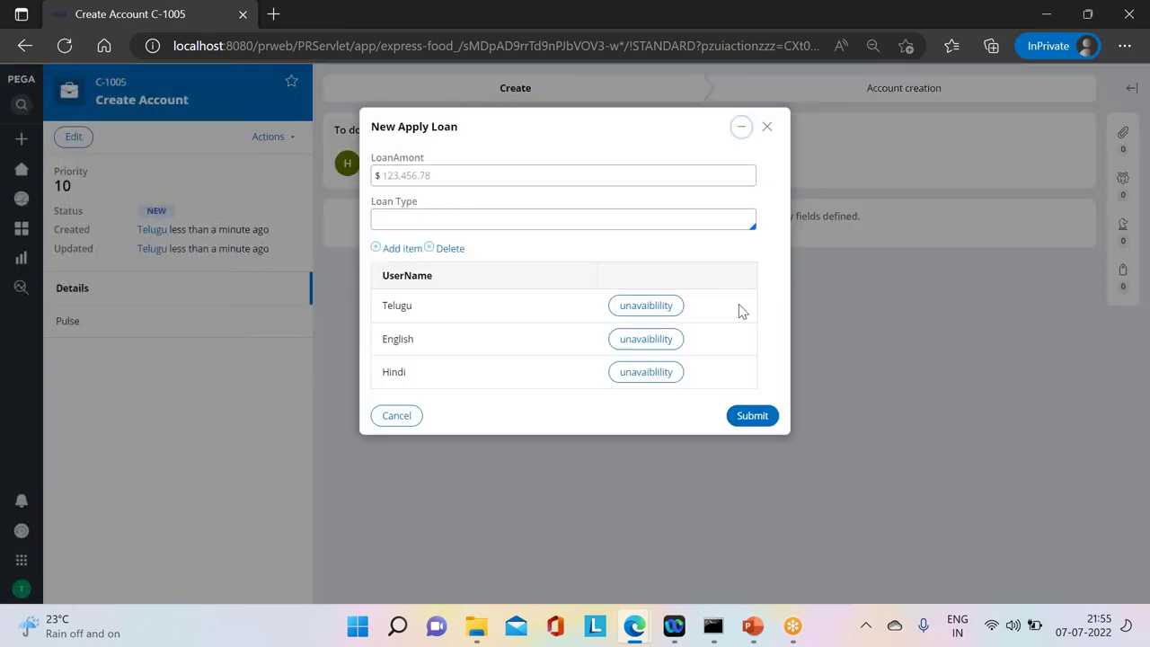
pyautogui.click(746, 415)
pyautogui.click(749, 291)
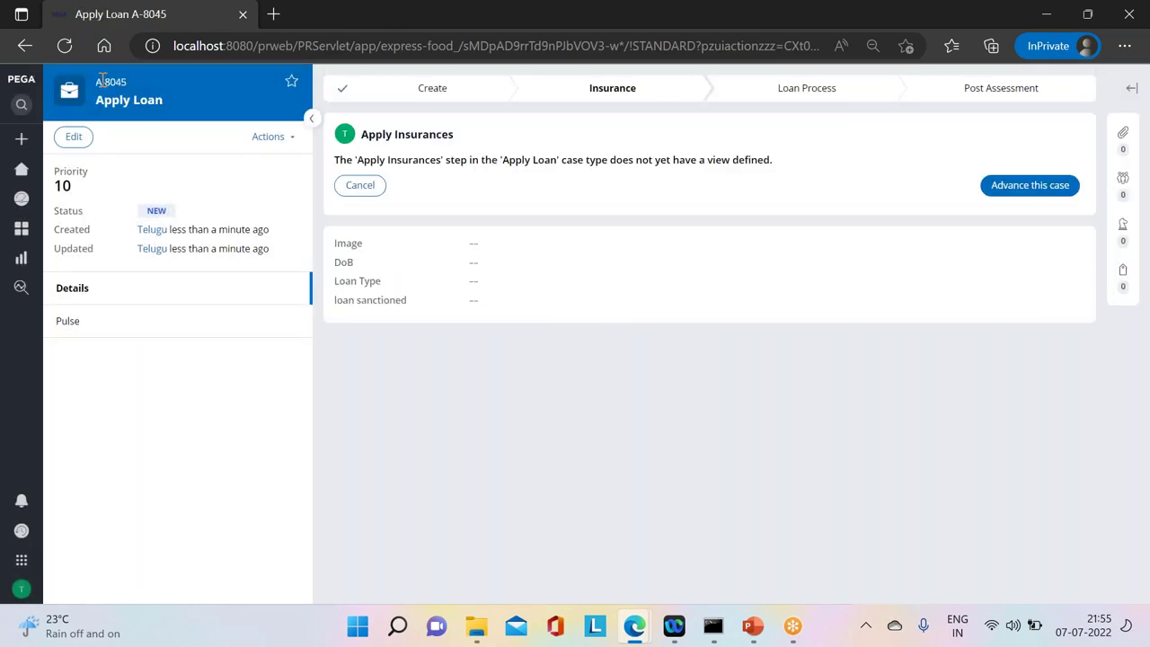
pyautogui.click(1042, 186)
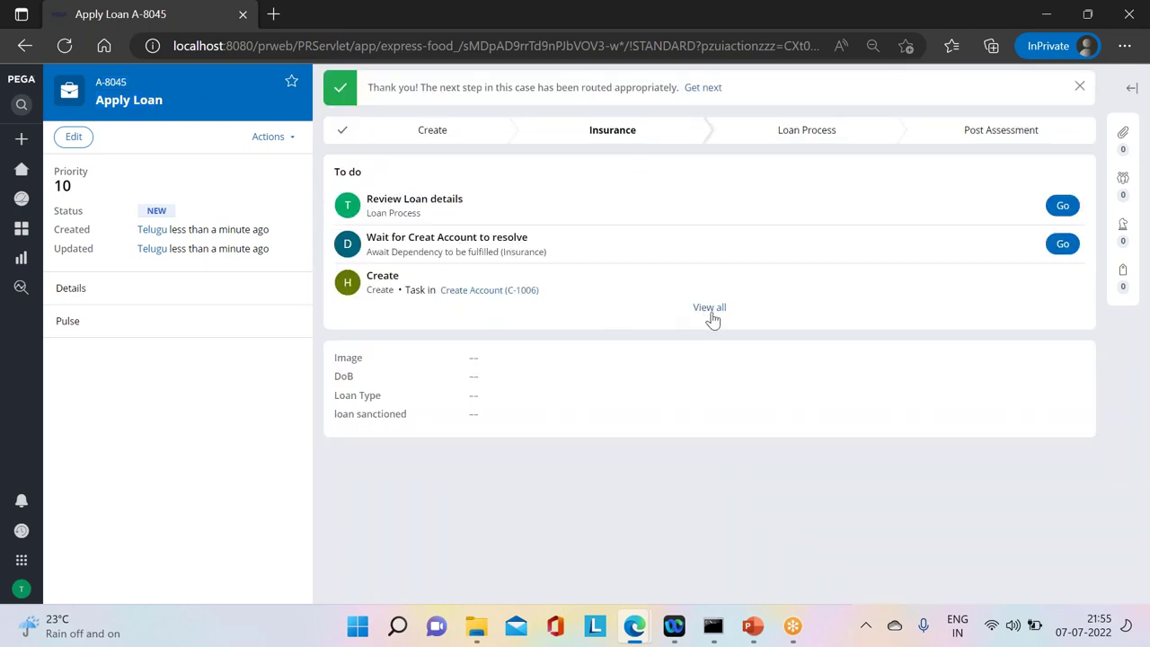
# Step: Highlight the Create task and the 'Wait for Creat Account to resolve' task text
pyautogui.moveTo(369, 275); pyautogui.dragTo(423, 278)
pyautogui.click(632, 272)
pyautogui.moveTo(377, 236); pyautogui.dragTo(565, 243)
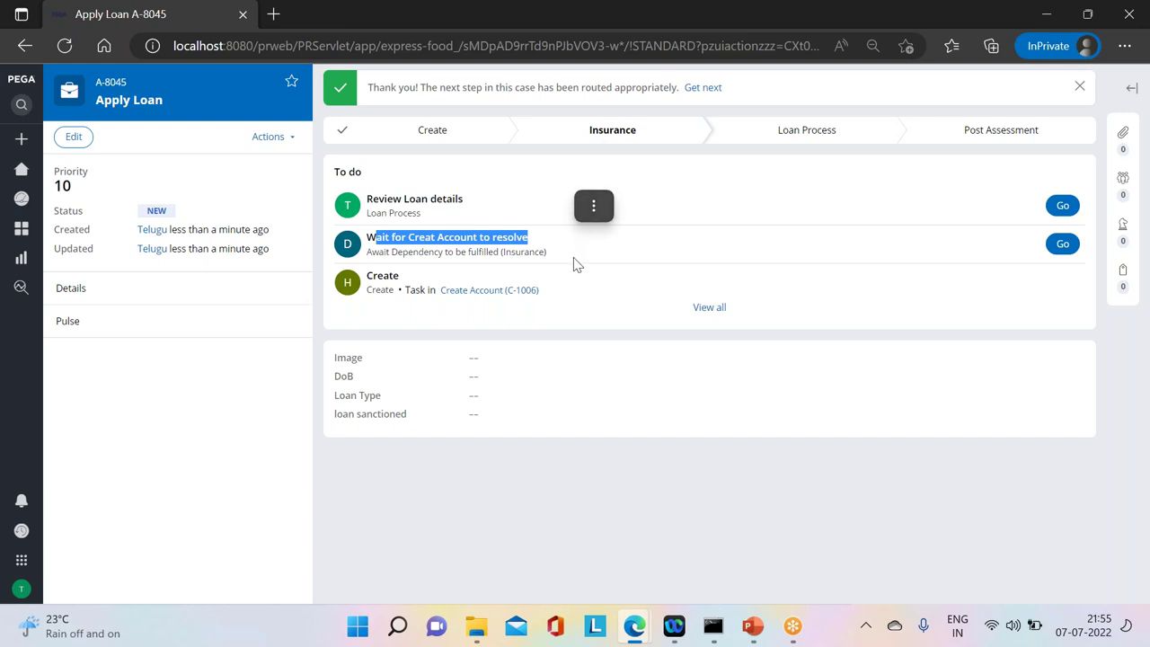
pyautogui.click(575, 260)
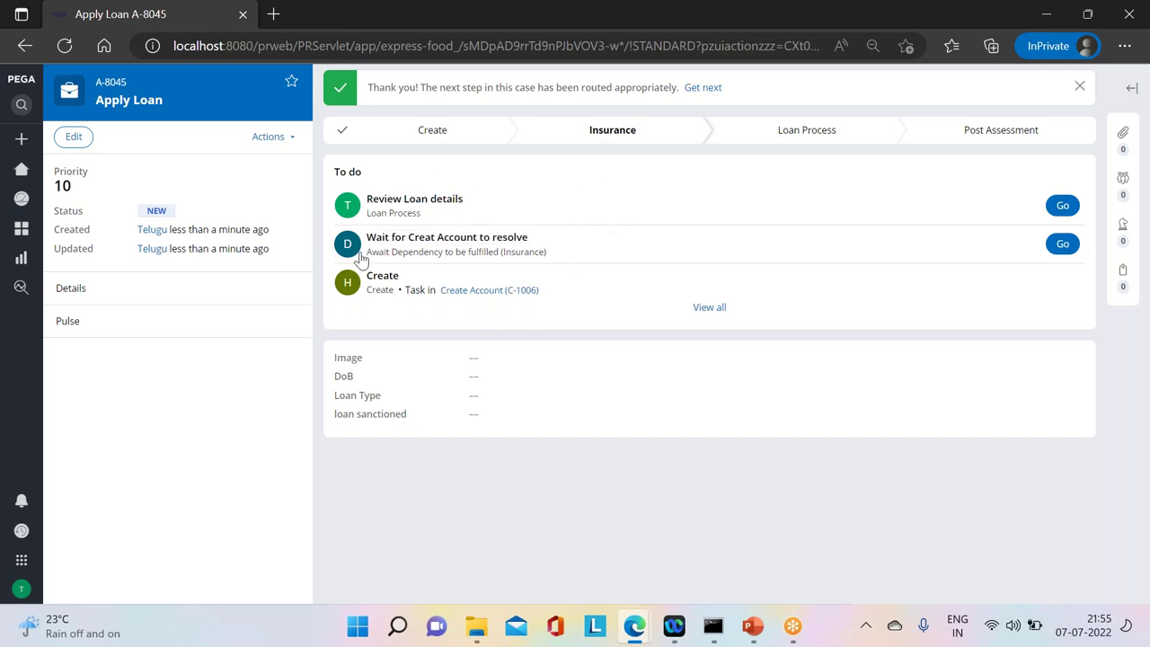
pyautogui.moveTo(365, 255); pyautogui.dragTo(585, 252)
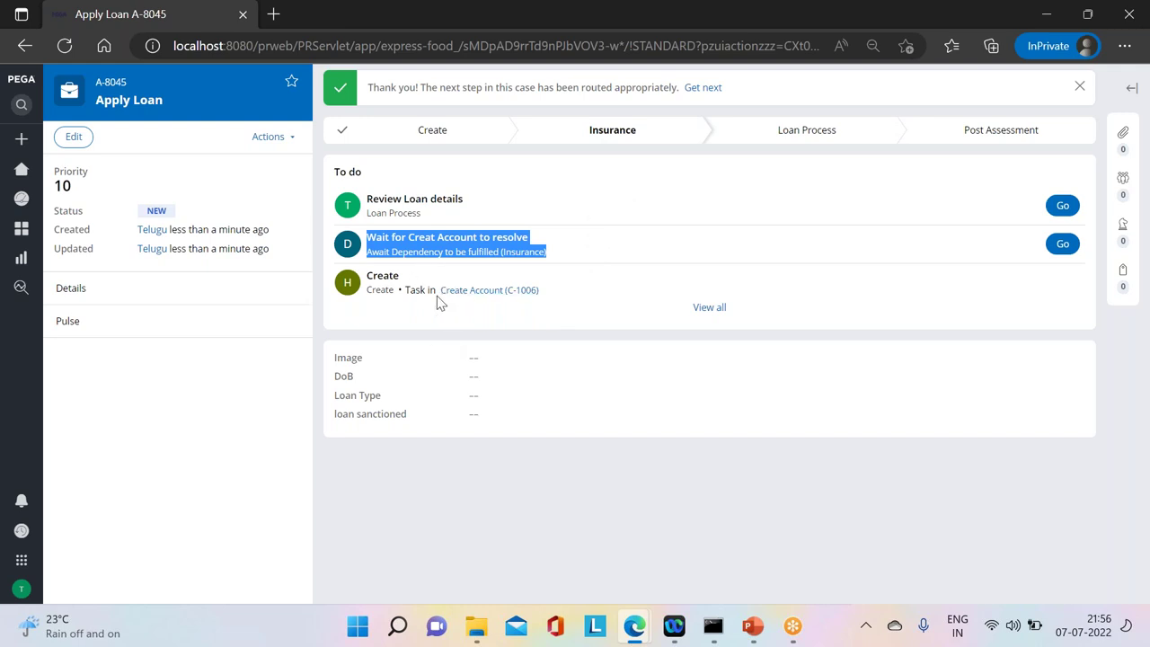
# Step: Open child case C-1006, then go back to parent case Apply Loan A-8045
pyautogui.moveTo(464, 292)
pyautogui.click(520, 290)
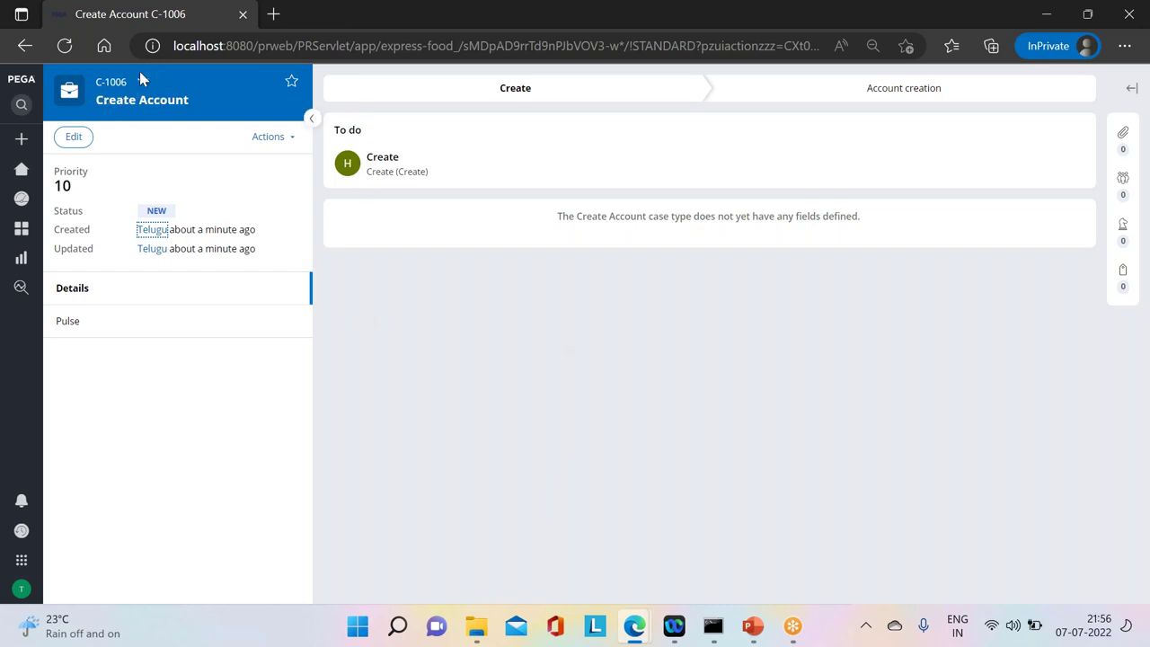
pyautogui.click(144, 81)
pyautogui.click(166, 110)
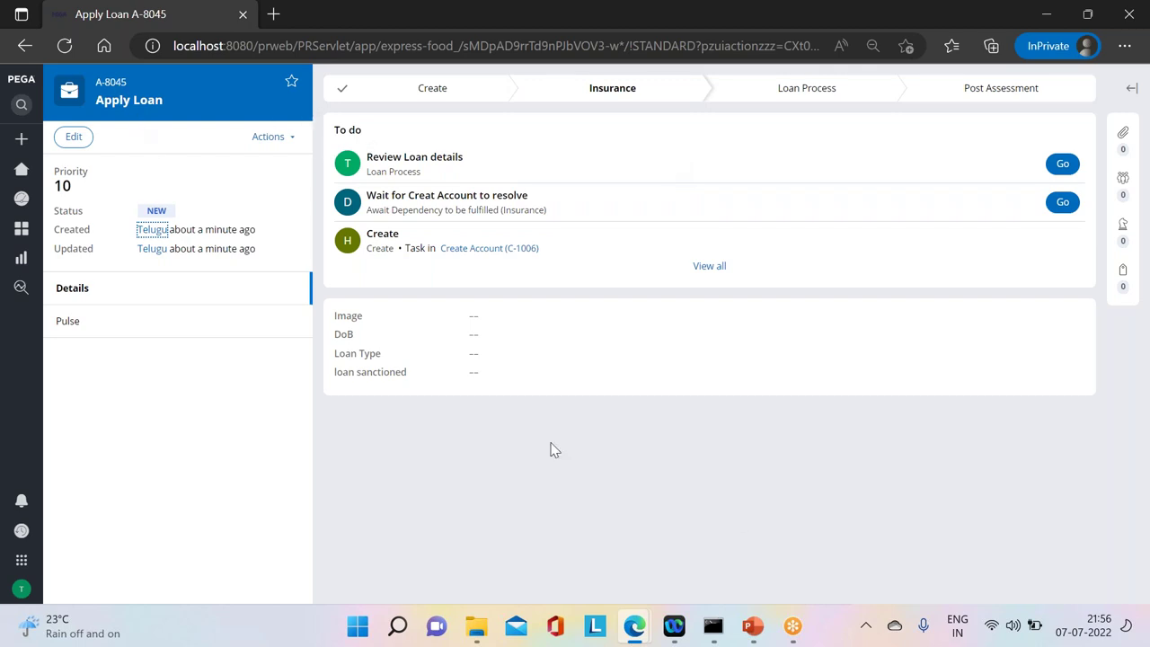
# Step: Open the Review Loan details task and switch back to the Dev Studio window
pyautogui.click(1063, 164)
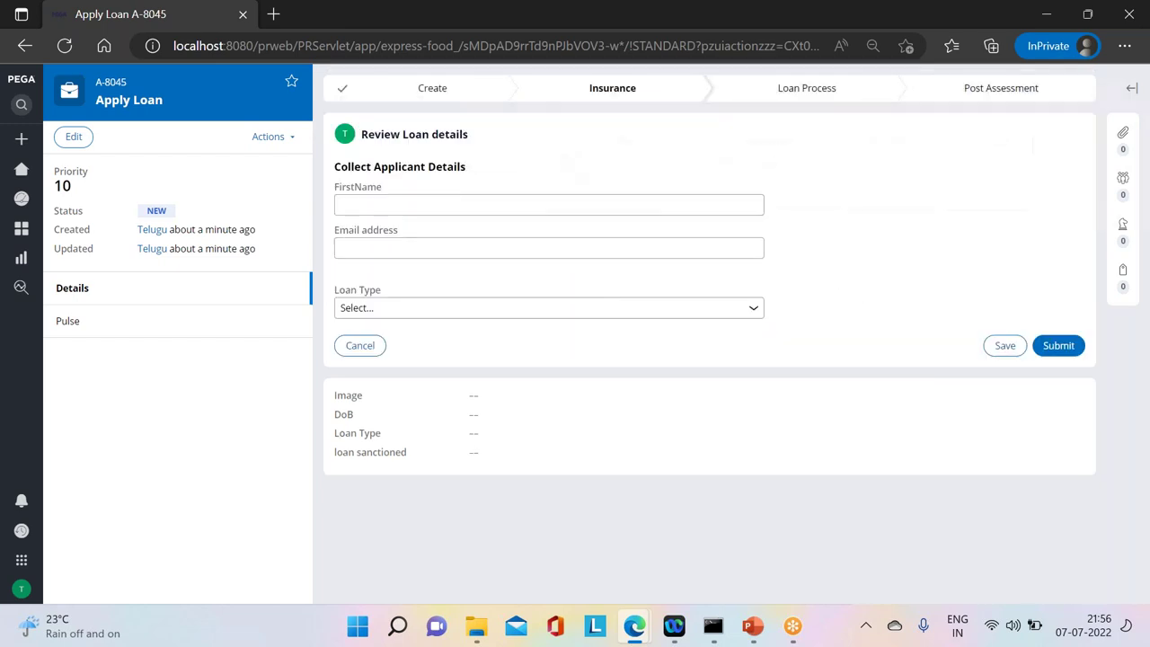
pyautogui.moveTo(632, 626)
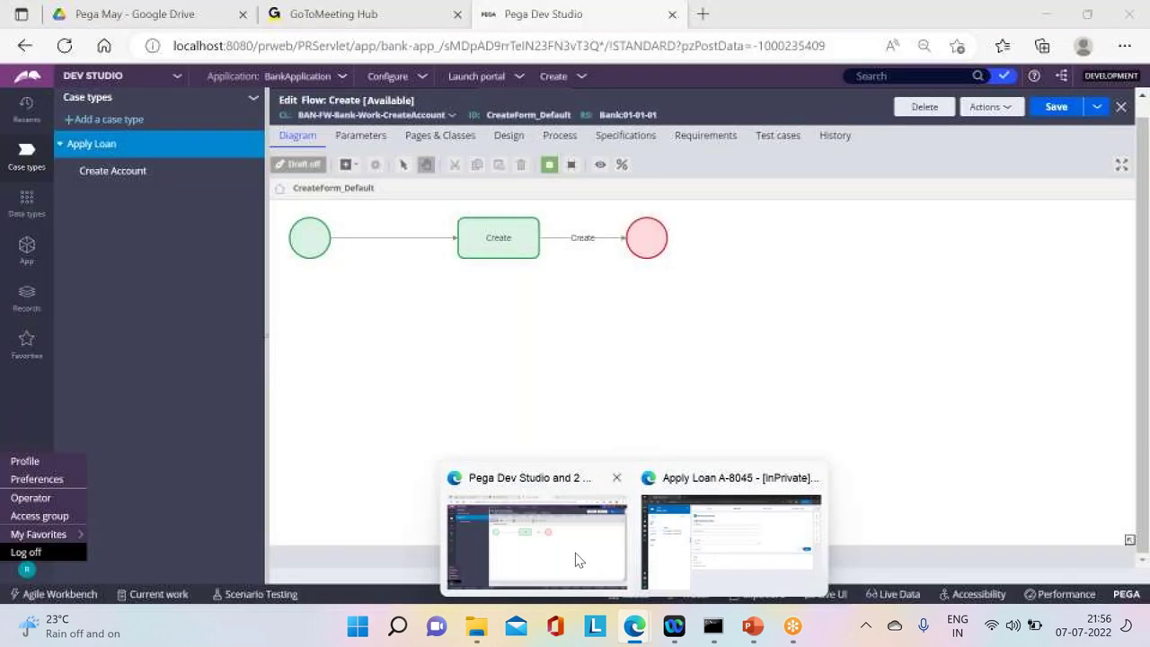
pyautogui.click(575, 552)
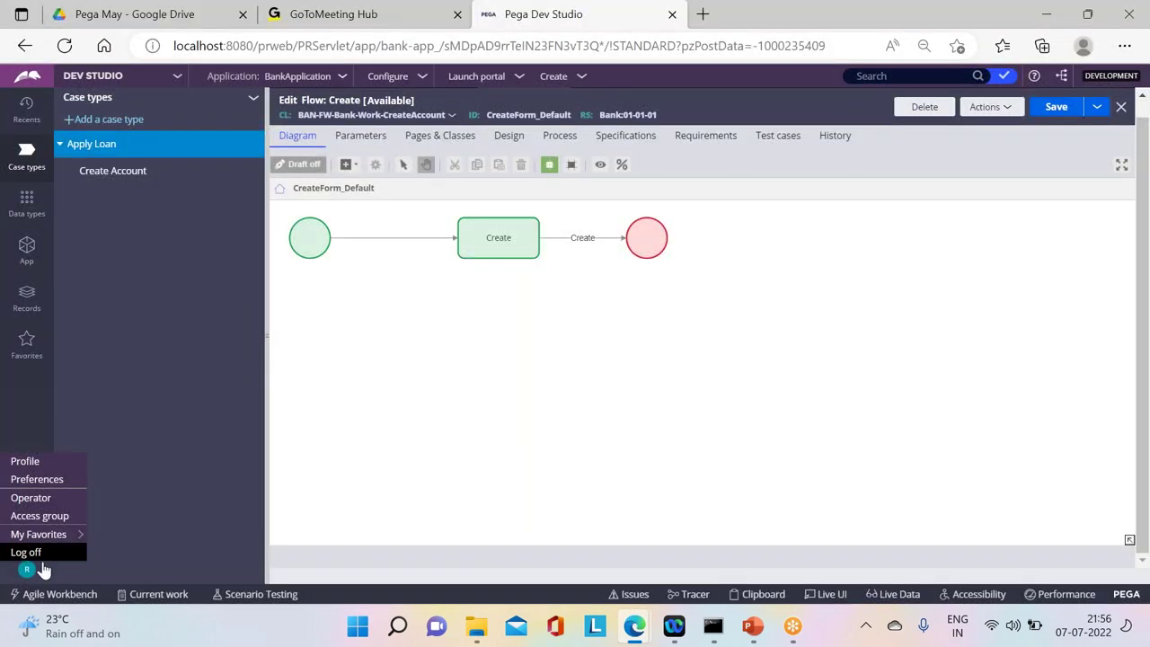
# Step: Log off the developer session and sign back in with the Hindi operator's user name and password
pyautogui.click(27, 552)
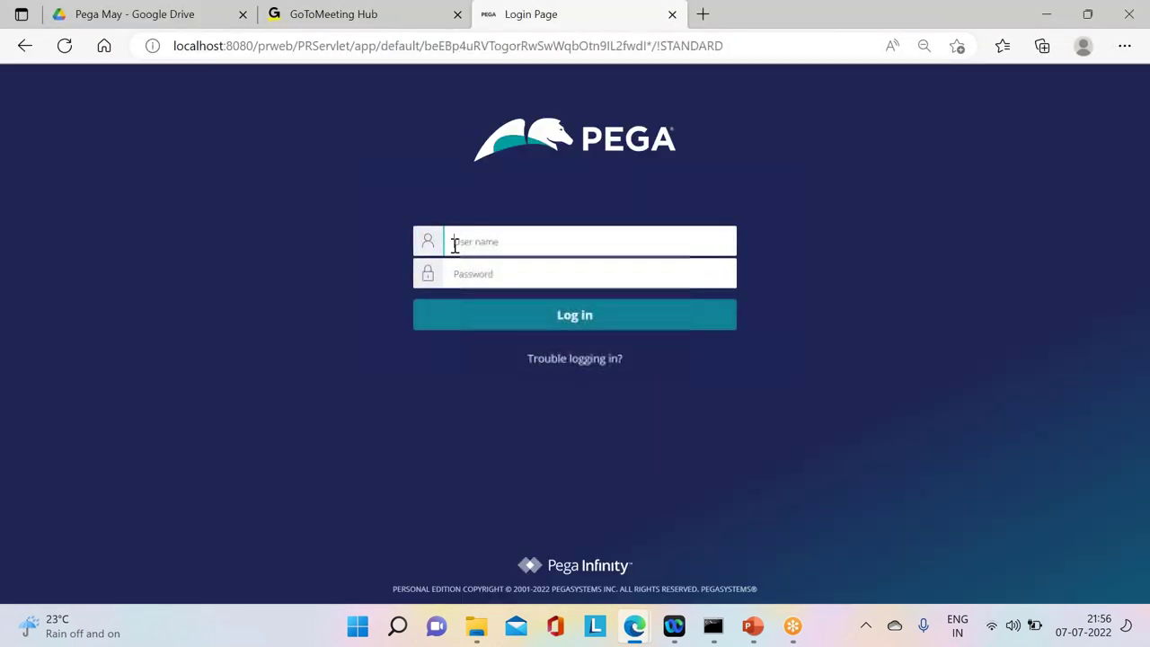
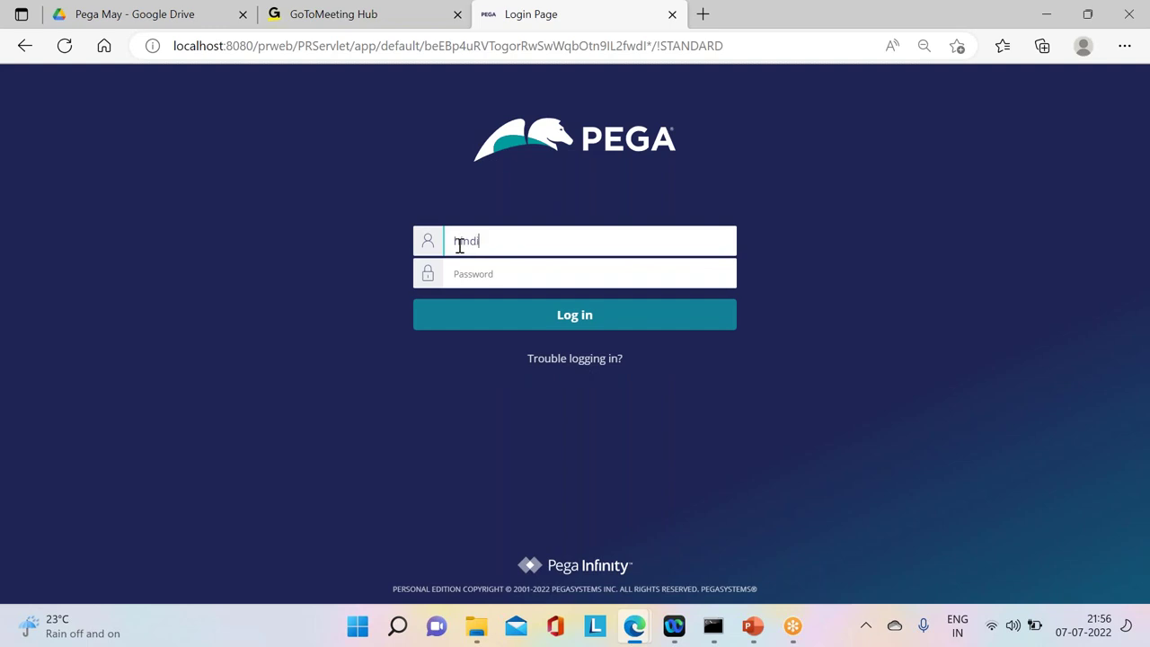
pyautogui.click(558, 274)
pyautogui.write('***')
pyautogui.press('Return')
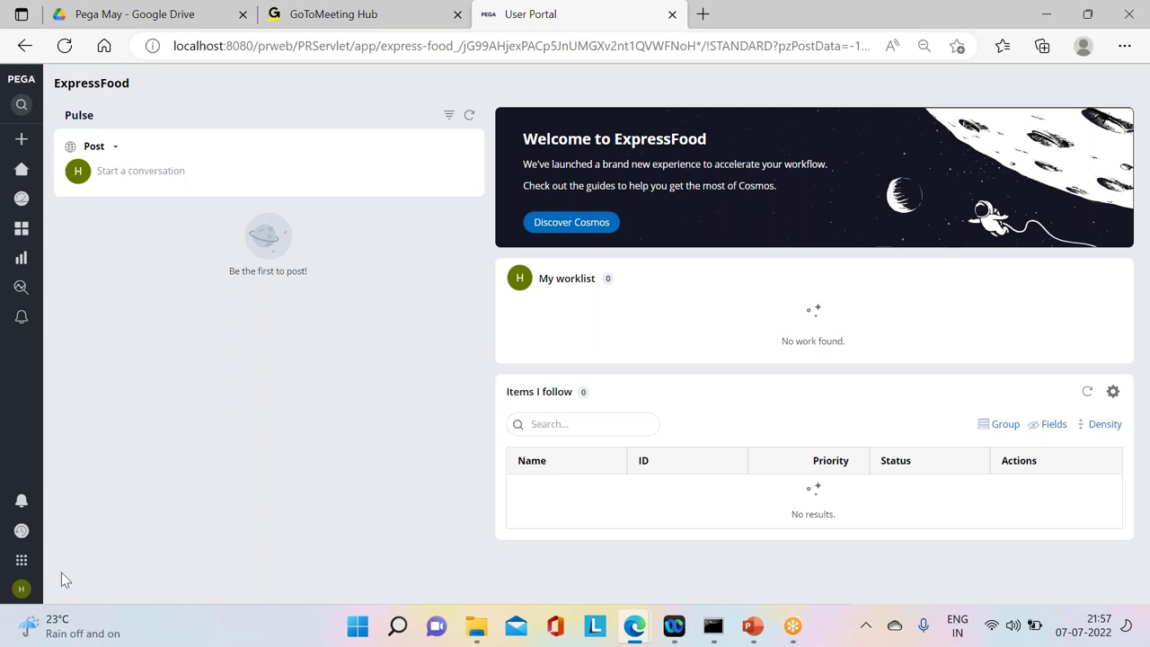
pyautogui.moveTo(27, 570)
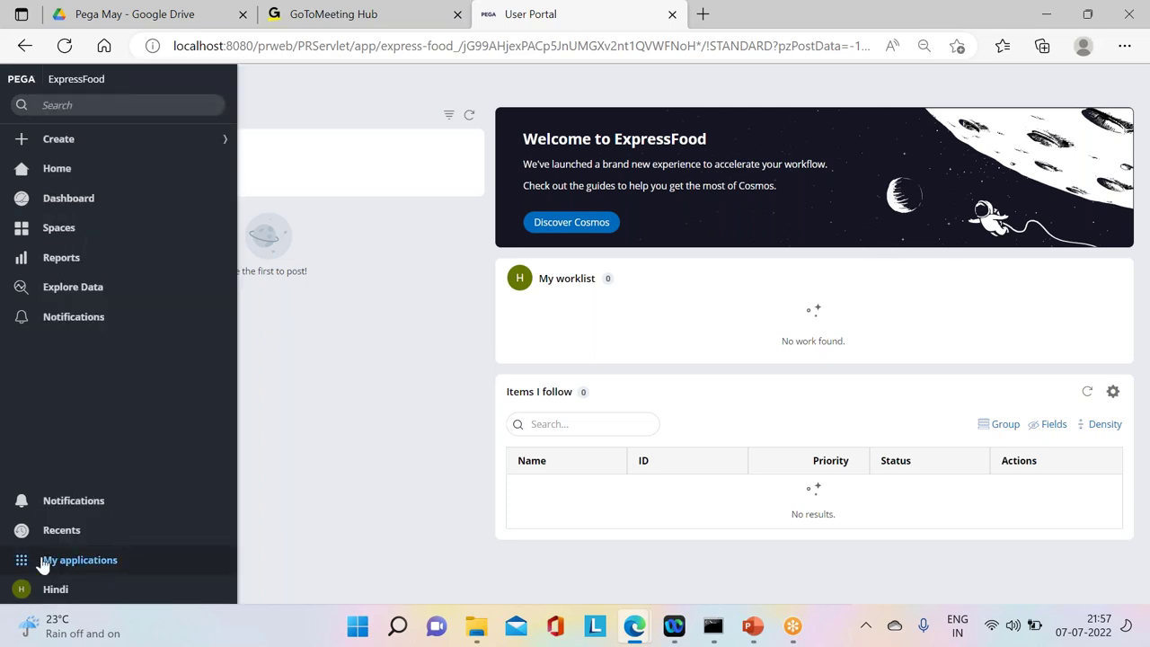
pyautogui.click(79, 560)
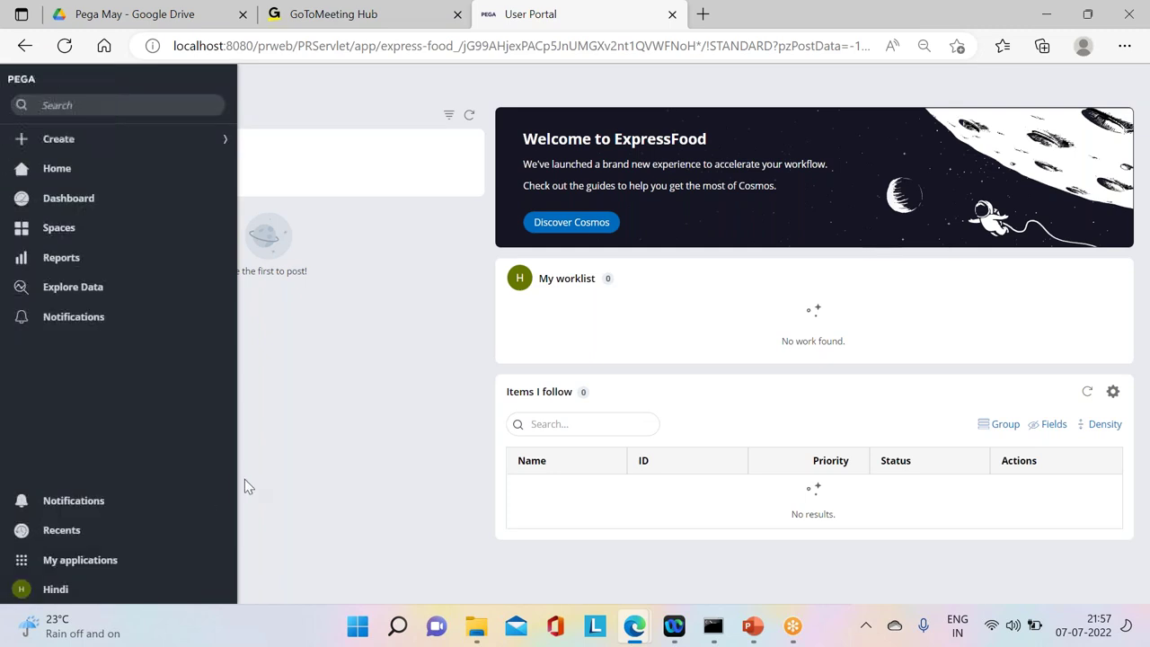
pyautogui.click(27, 589)
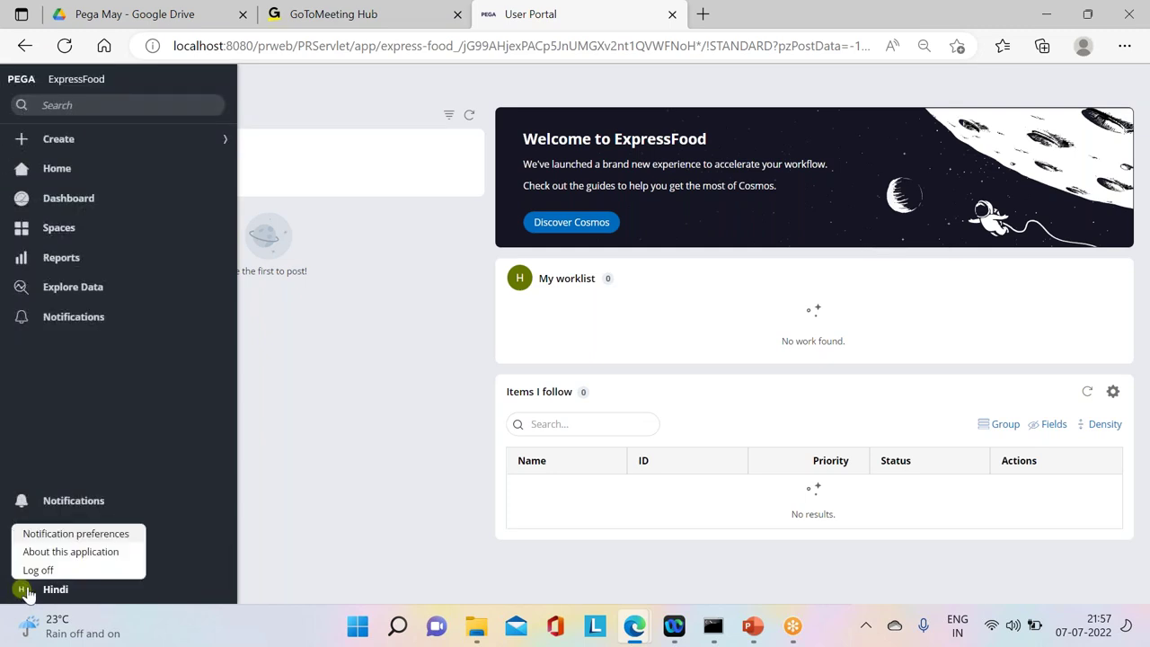
pyautogui.click(36, 570)
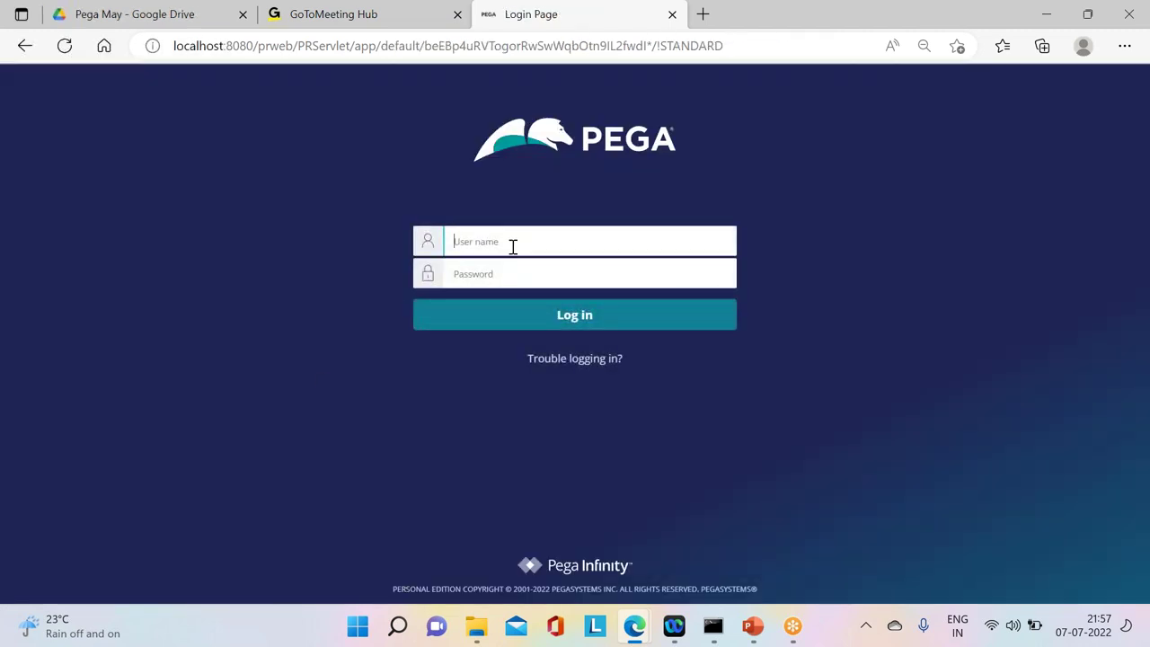
# Step: Sign in with the BankApp author operator's user name and password
pyautogui.click(494, 274)
pyautogui.write('•')
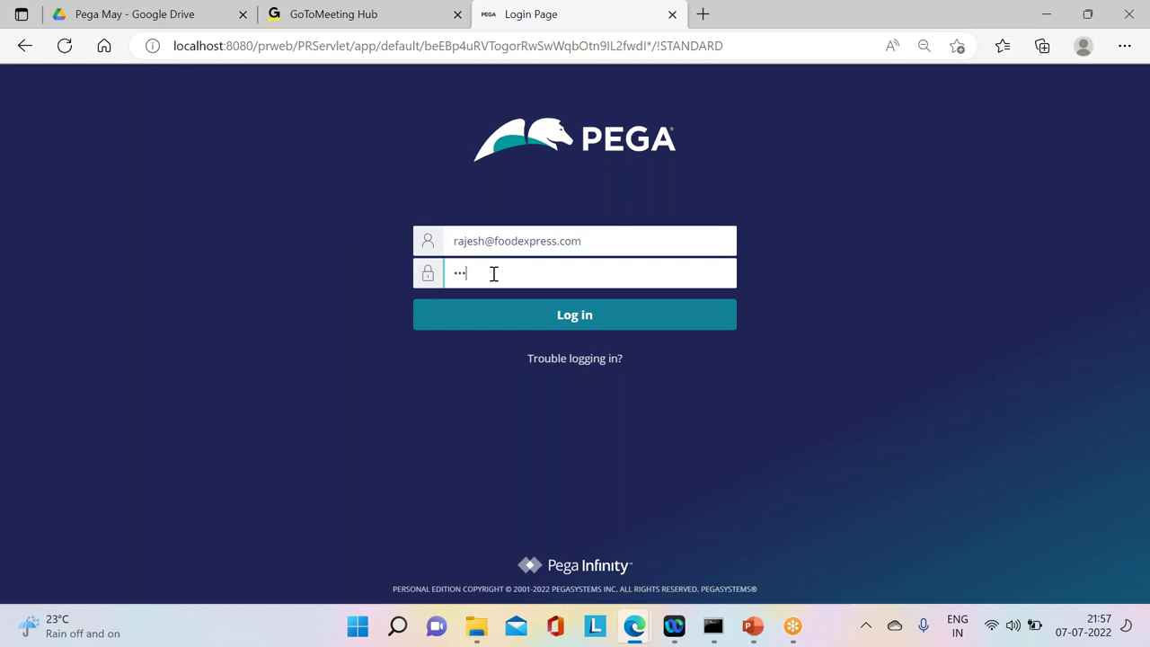
pyautogui.press('Return')
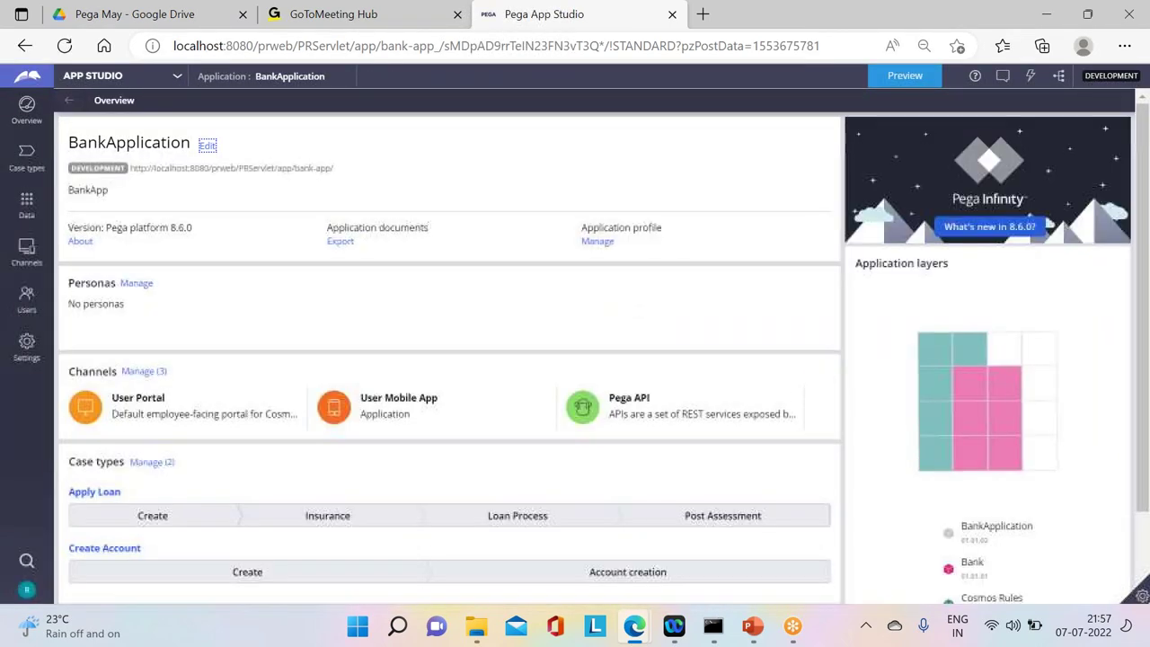
# Step: In Dev Studio, open the HindiOp record from Records > Organization > Operator ID
pyautogui.click(92, 75)
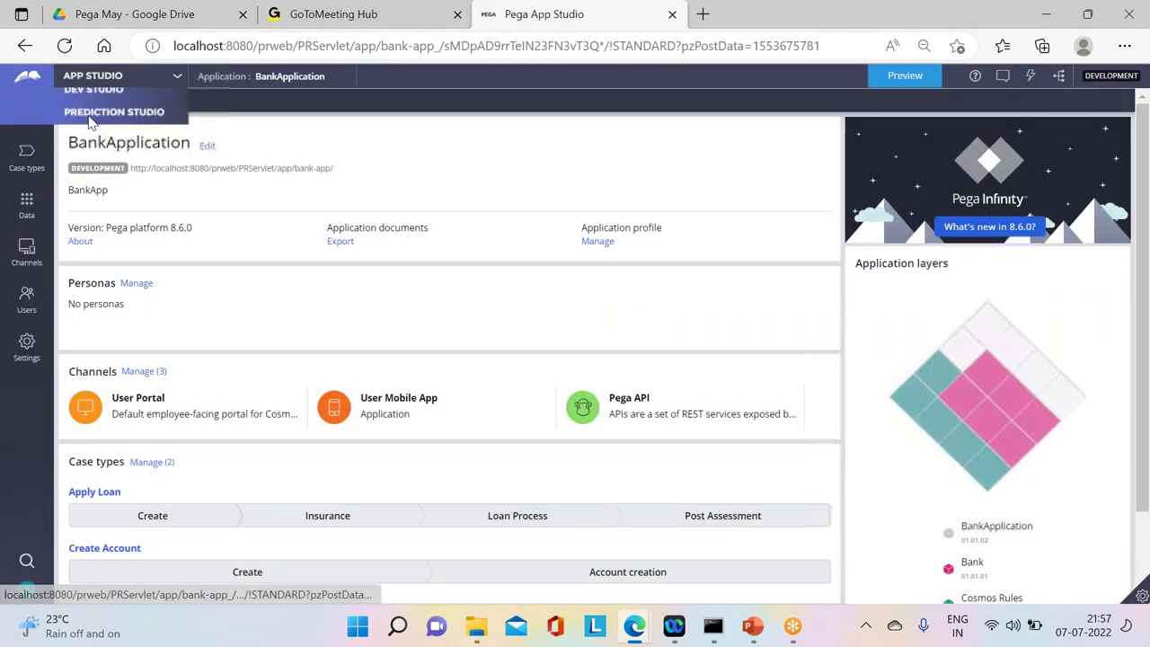
pyautogui.click(90, 122)
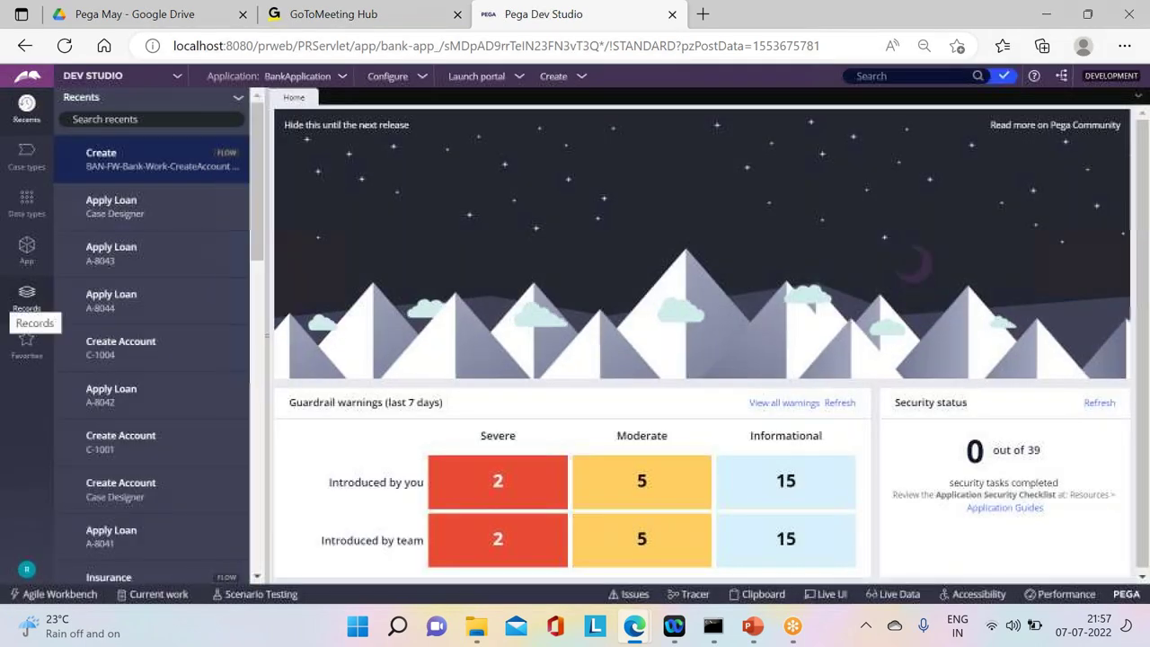
pyautogui.click(26, 296)
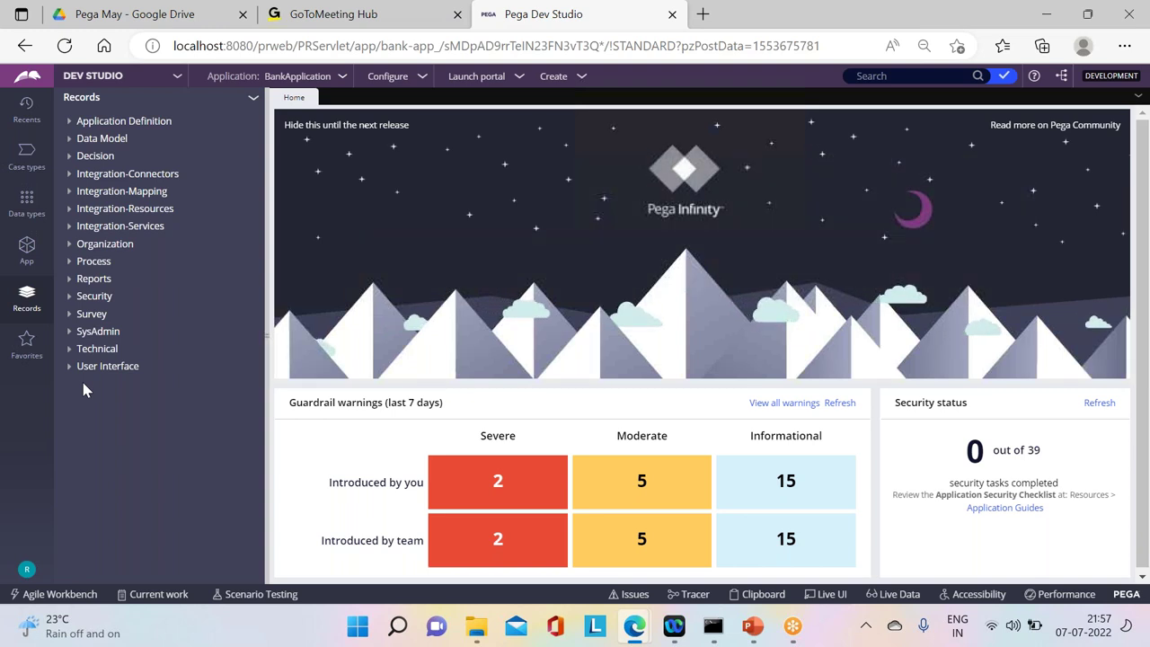
pyautogui.click(67, 244)
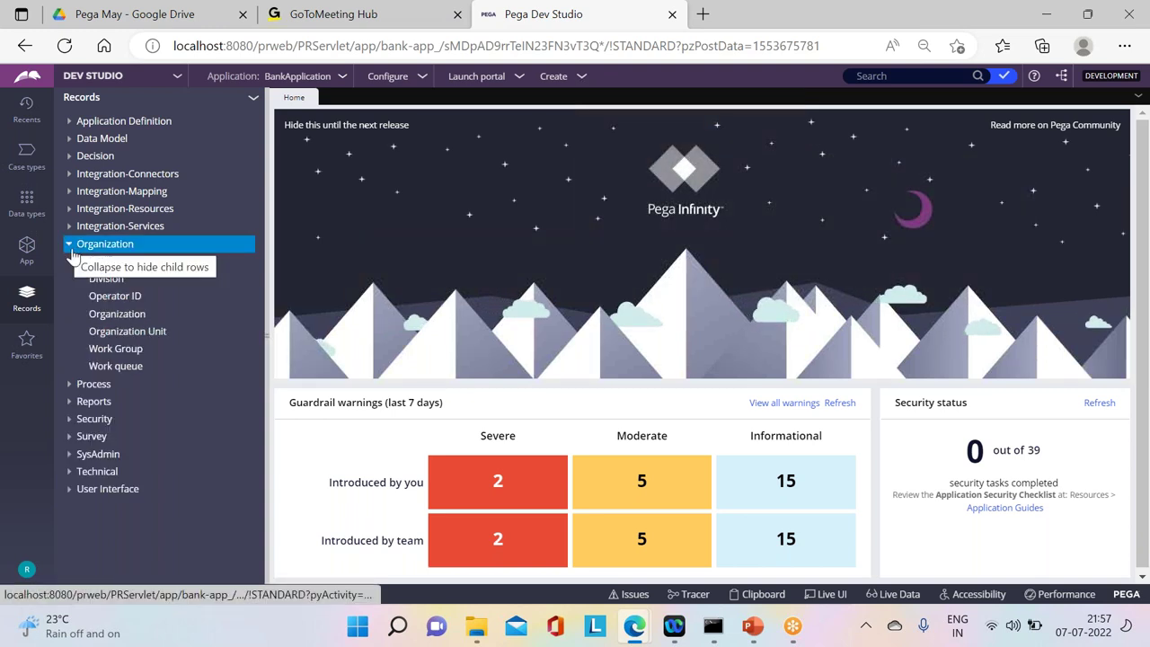
pyautogui.click(113, 297)
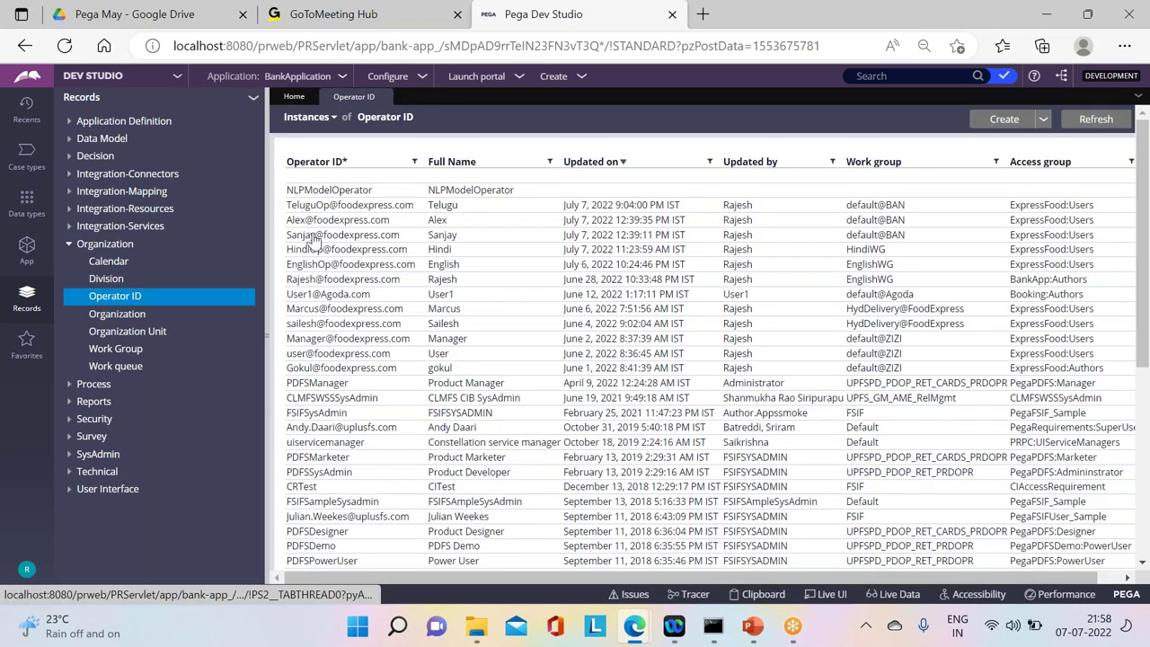
pyautogui.click(315, 251)
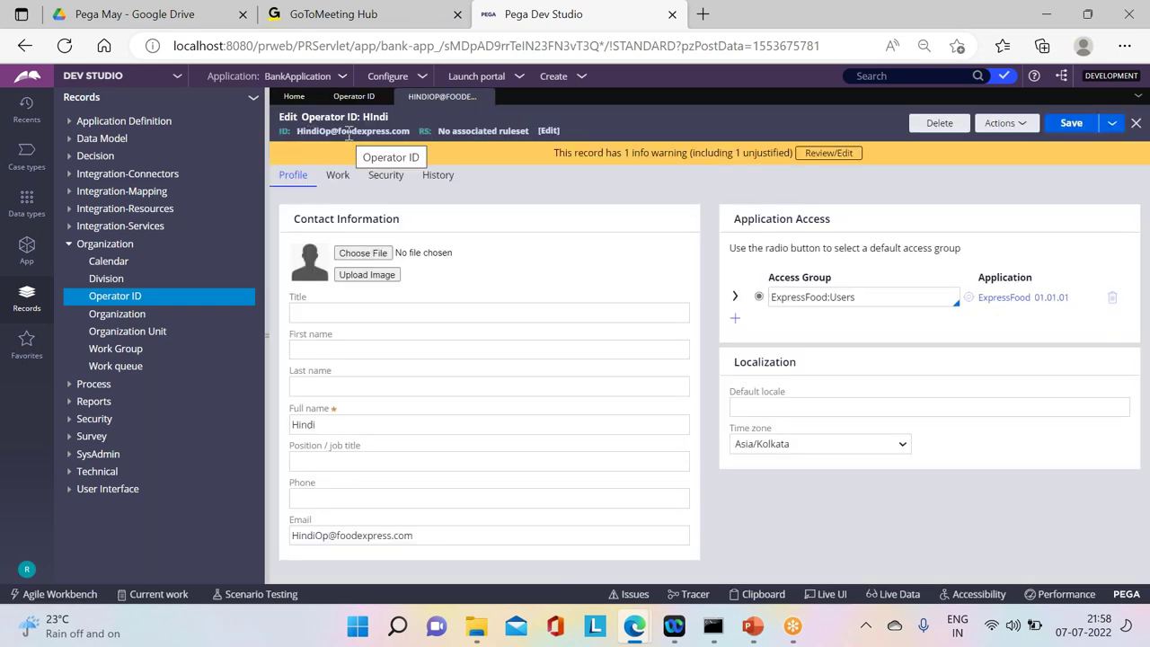
# Step: Add BankApp:Users as a second access group on HindiOp's record and save it
pyautogui.moveTo(897, 249); pyautogui.dragTo(829, 328)
pyautogui.click(802, 318)
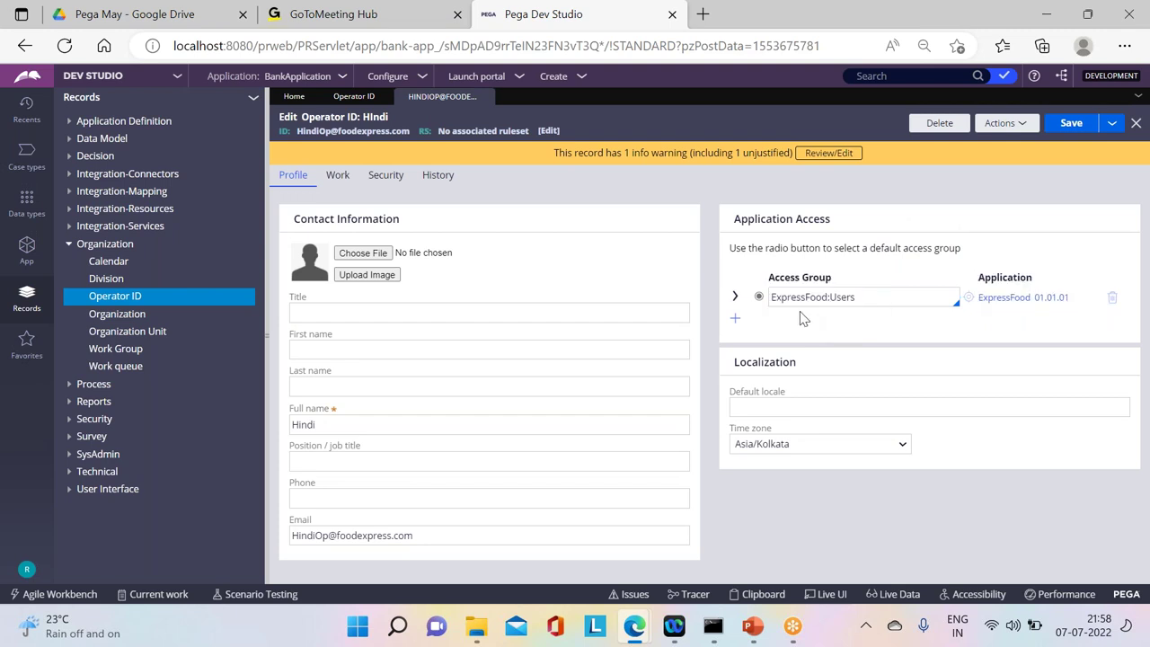
pyautogui.click(734, 324)
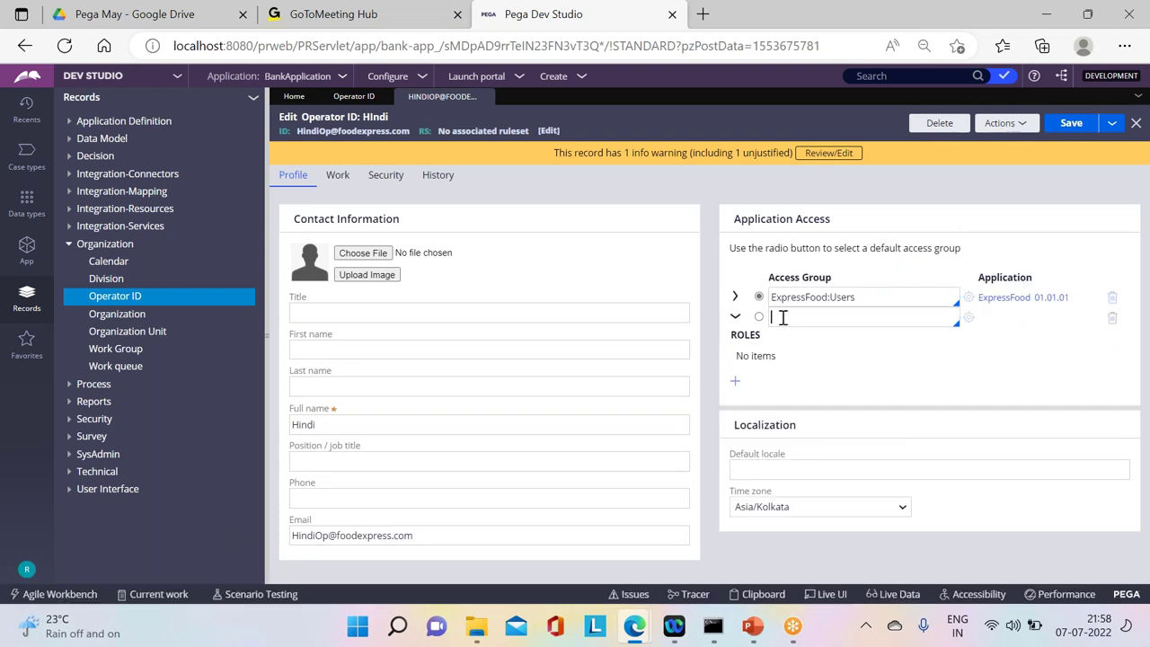
pyautogui.click(782, 317)
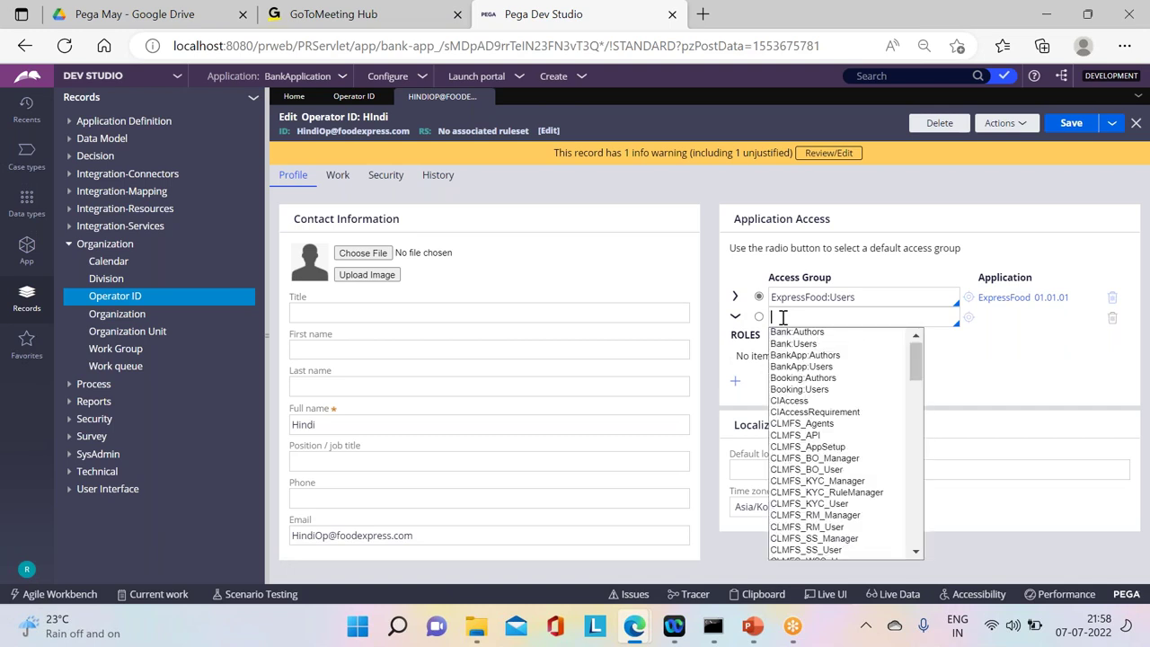
pyautogui.click(790, 367)
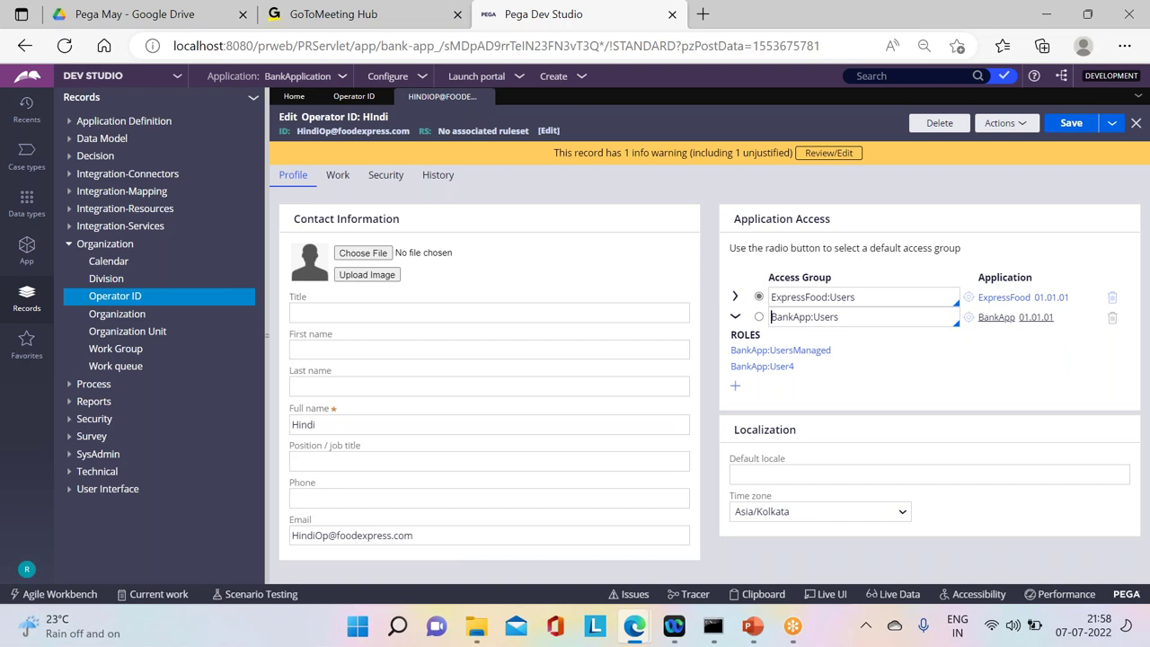
pyautogui.click(1070, 121)
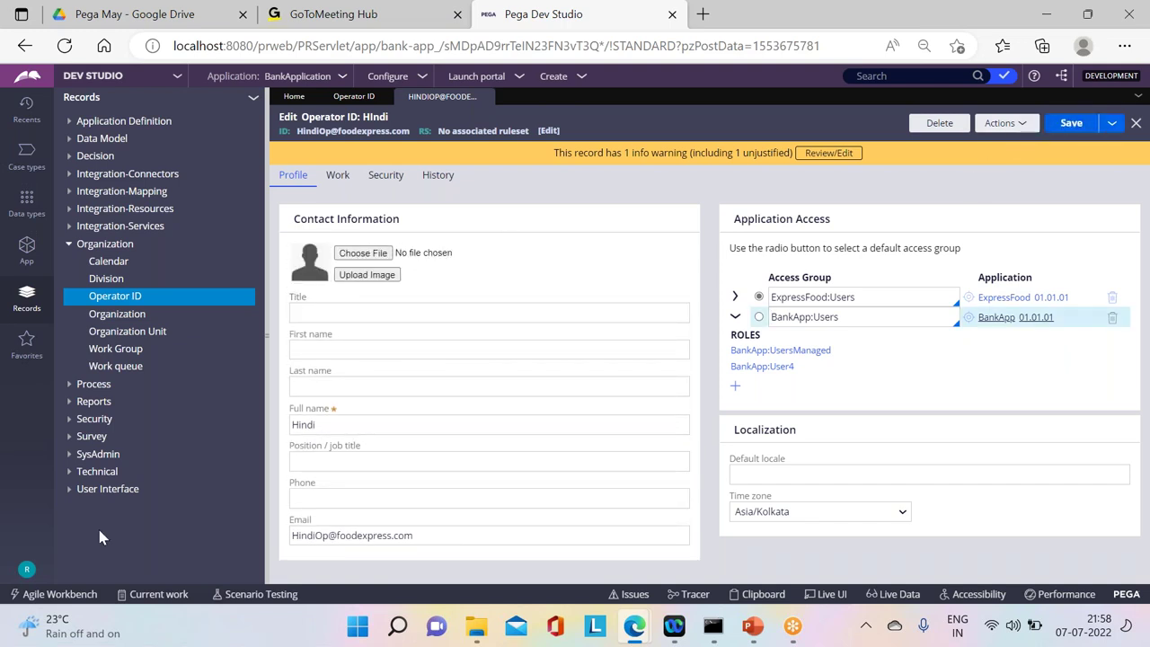
pyautogui.click(26, 569)
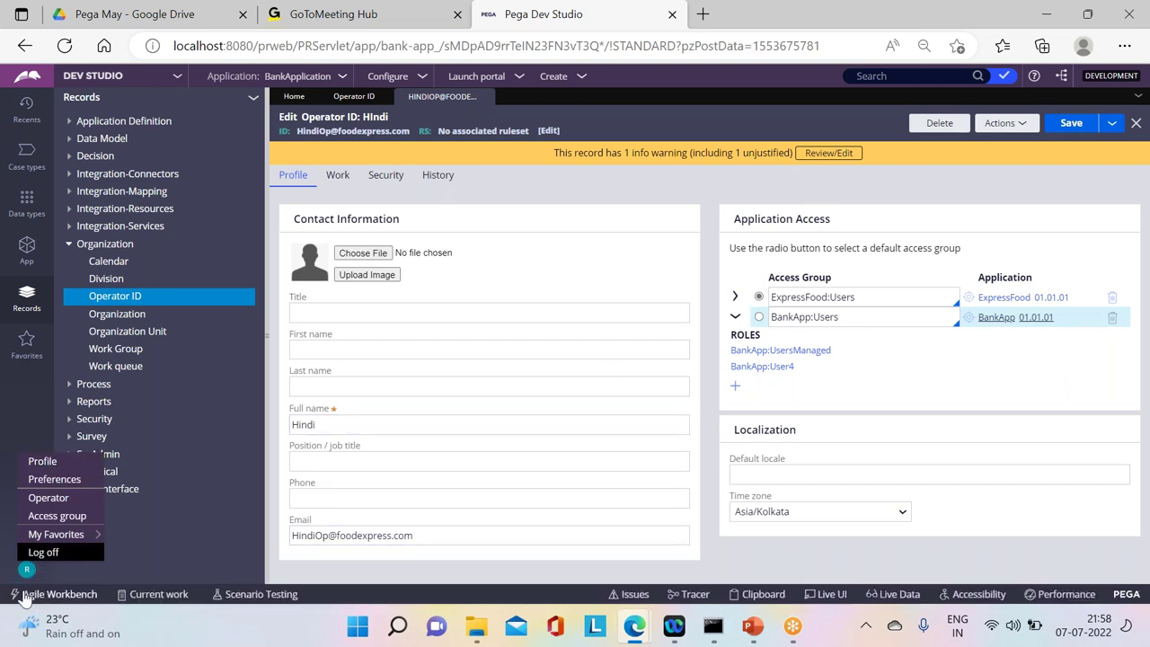
# Step: Log off and sign back in with the Hindi operator's user name and password
pyautogui.click(43, 552)
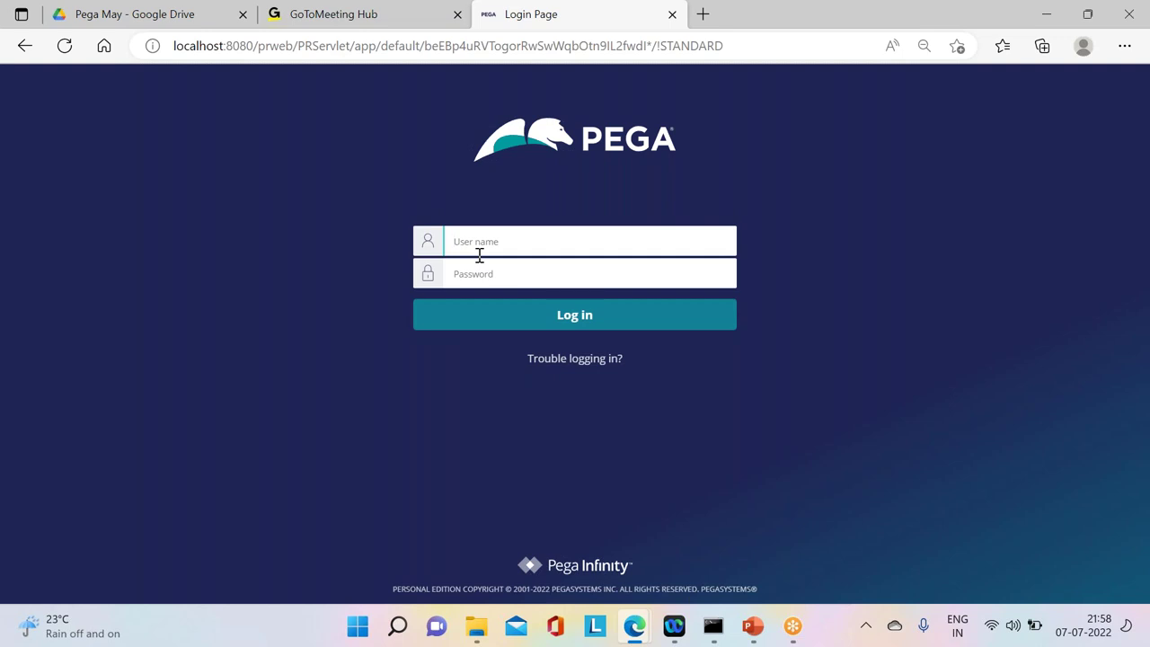
pyautogui.click(479, 279)
pyautogui.write('r')
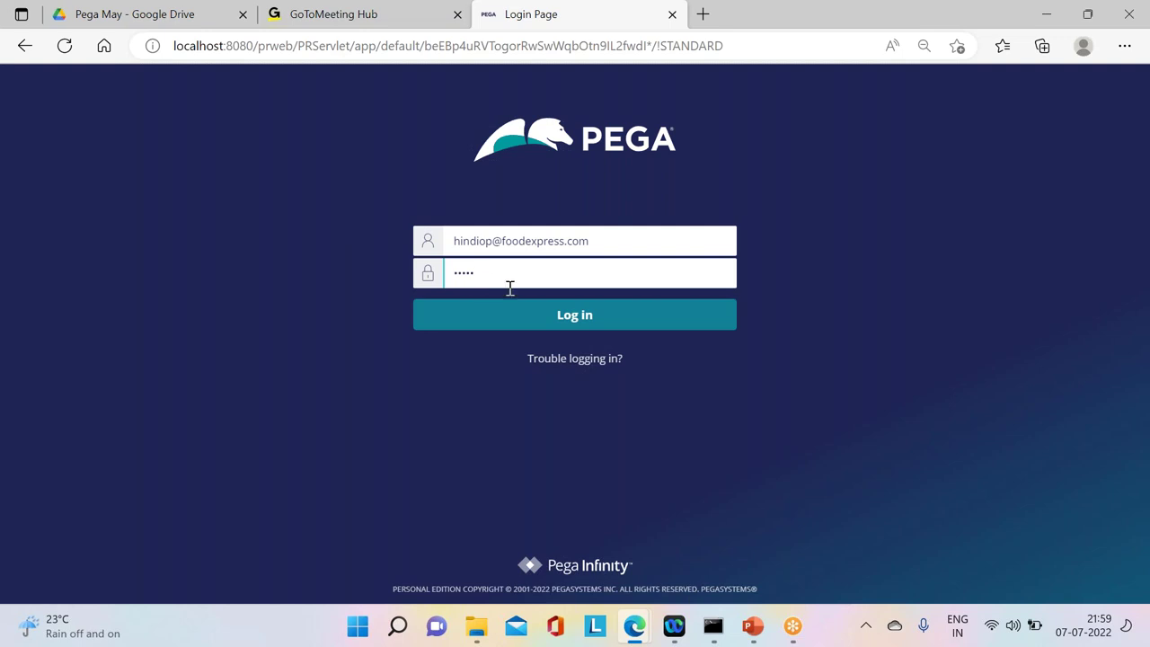
pyautogui.click(562, 315)
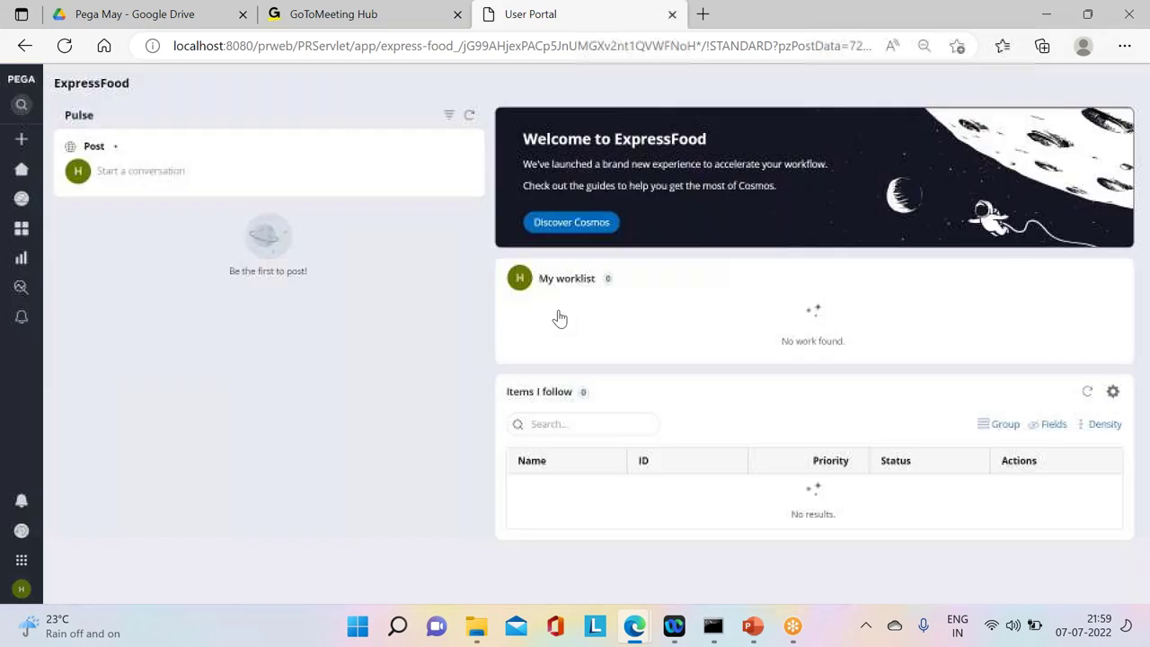
# Step: Switch to the BankApp application and complete the Create step of case C-1006
pyautogui.click(57, 563)
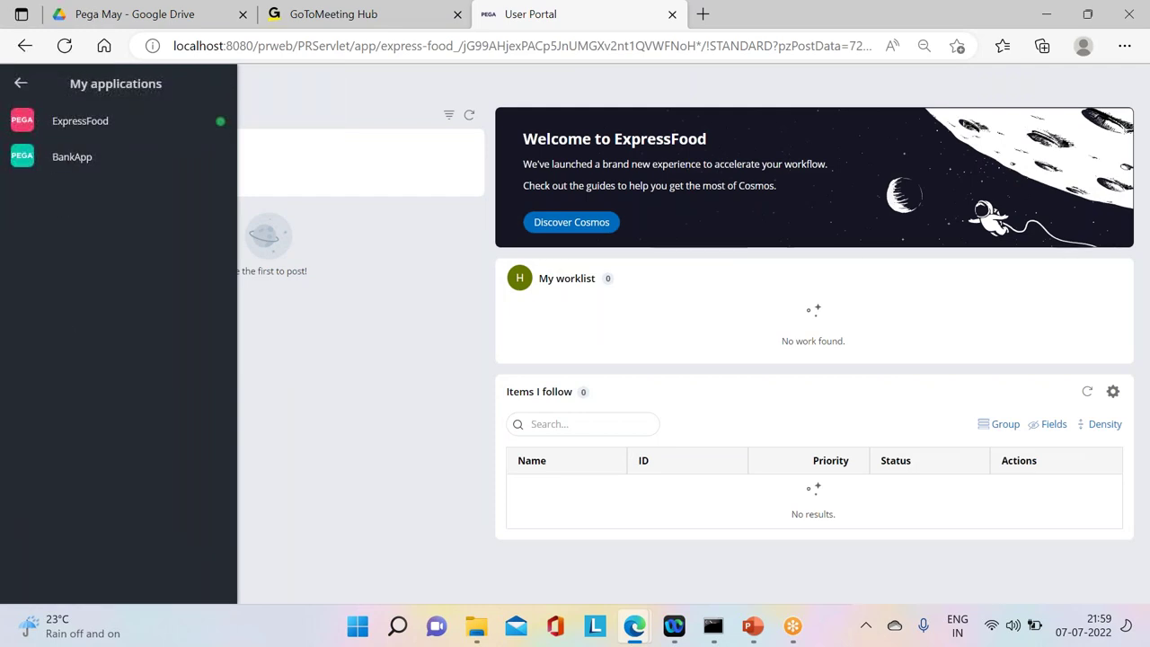
pyautogui.click(65, 160)
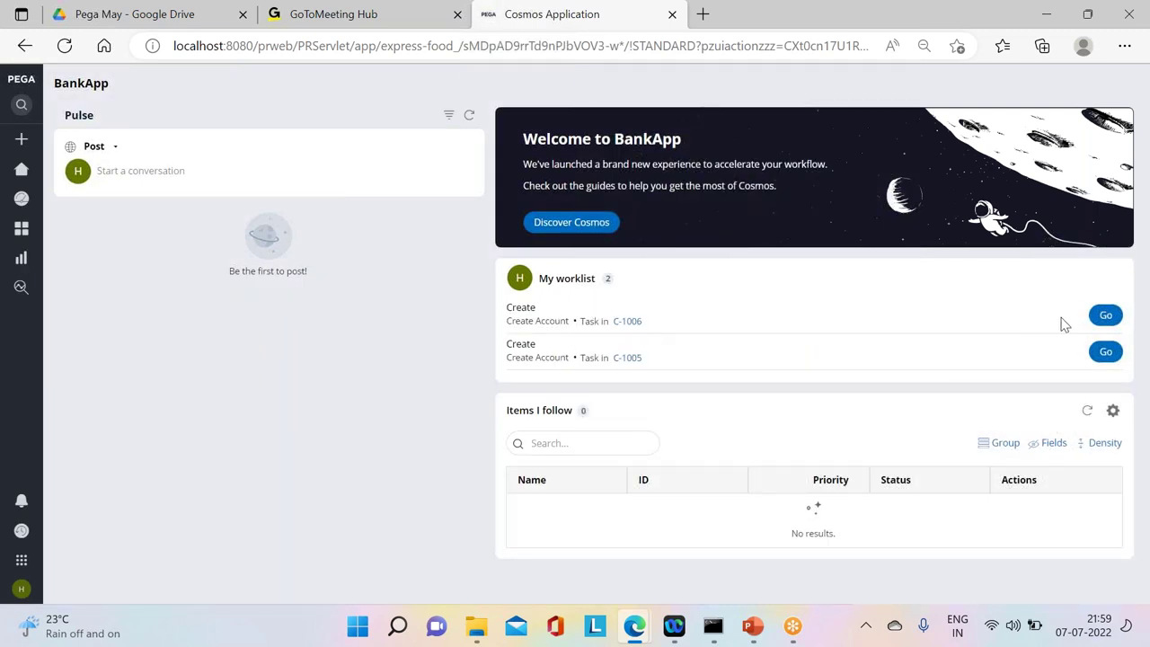
pyautogui.click(1103, 314)
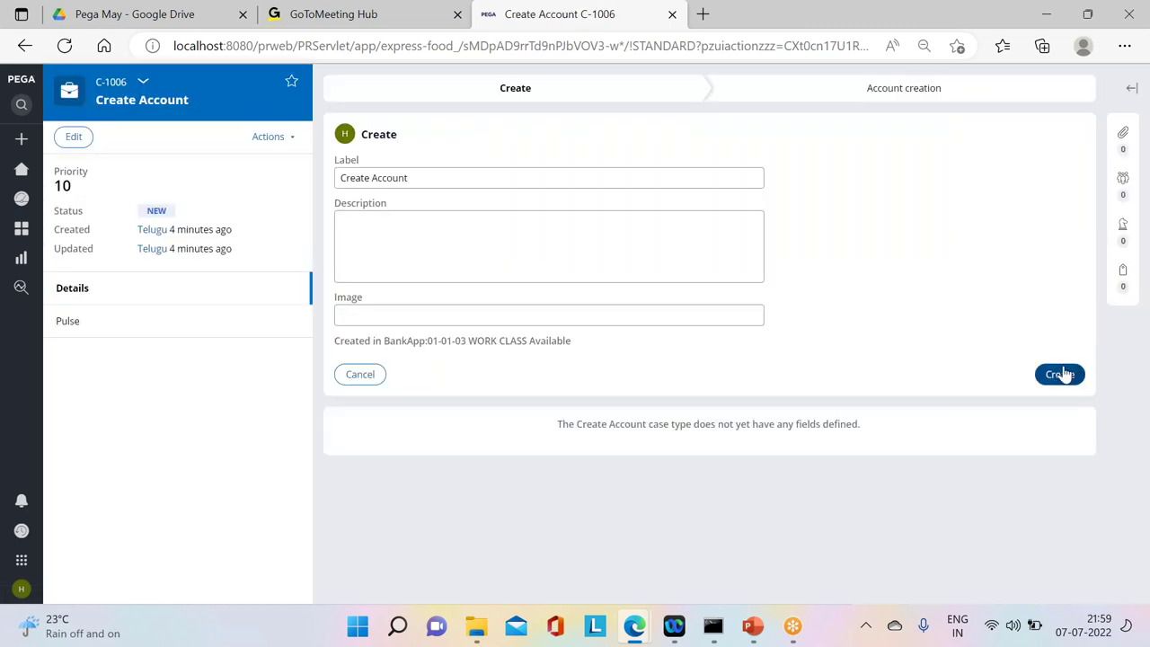
pyautogui.click(1063, 373)
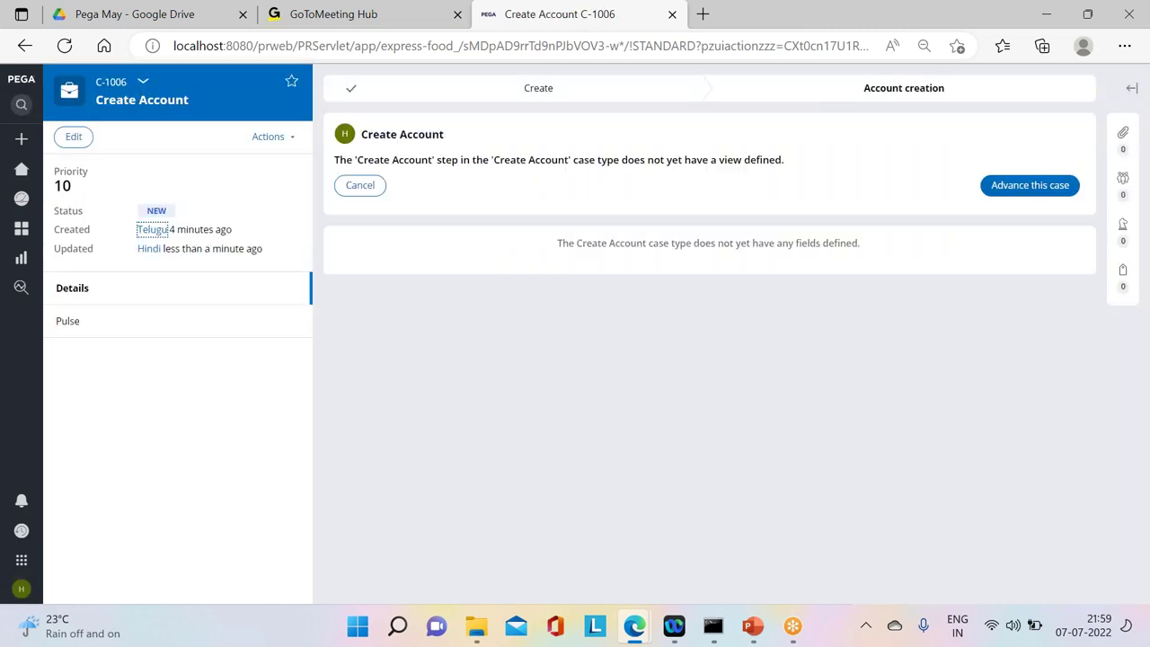
# Step: In Apply Loan A-8045, submit Review Loan details and CreditCheck, then open the Create Account wait task
pyautogui.moveTo(633, 633)
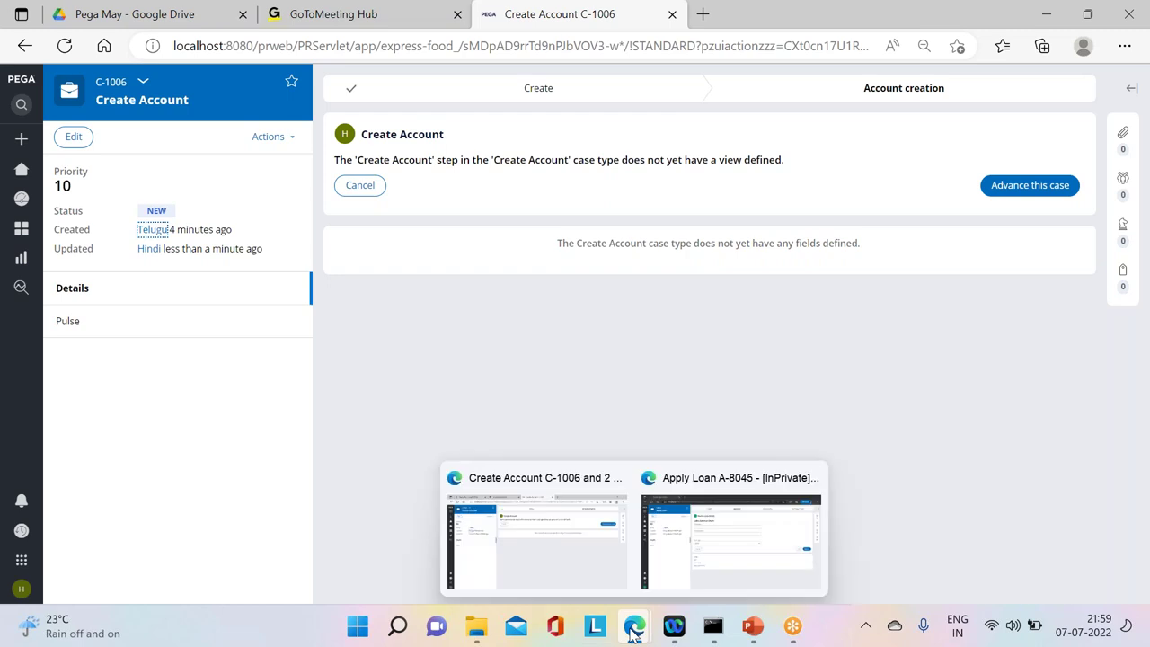
pyautogui.click(701, 526)
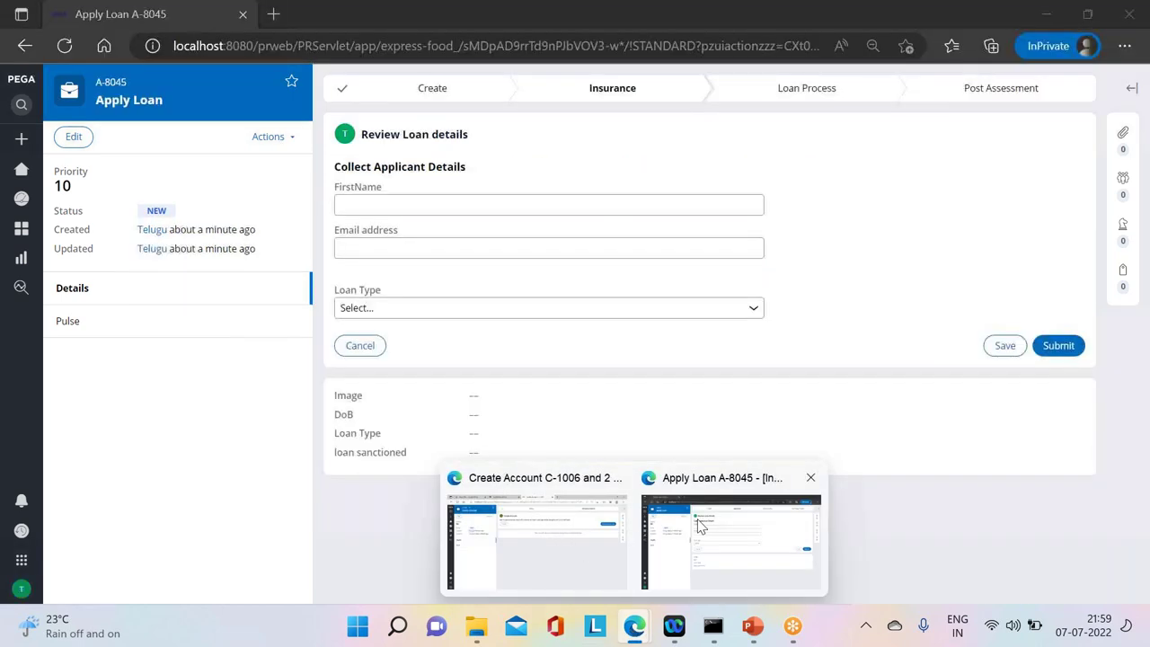
pyautogui.click(1060, 346)
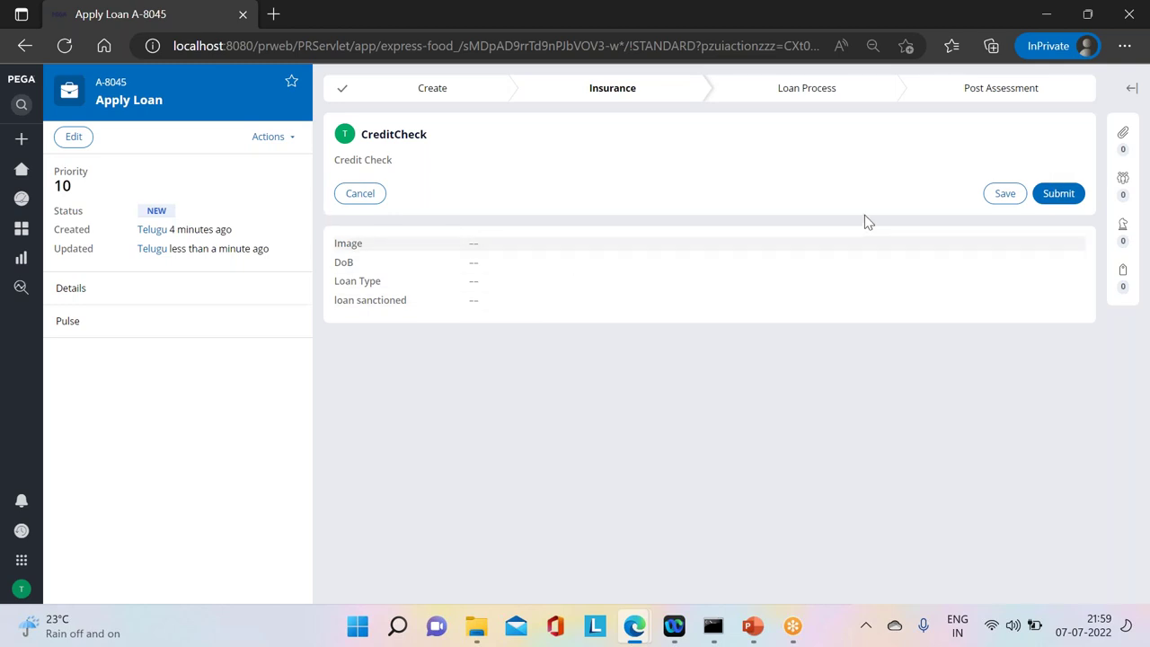
pyautogui.click(1059, 201)
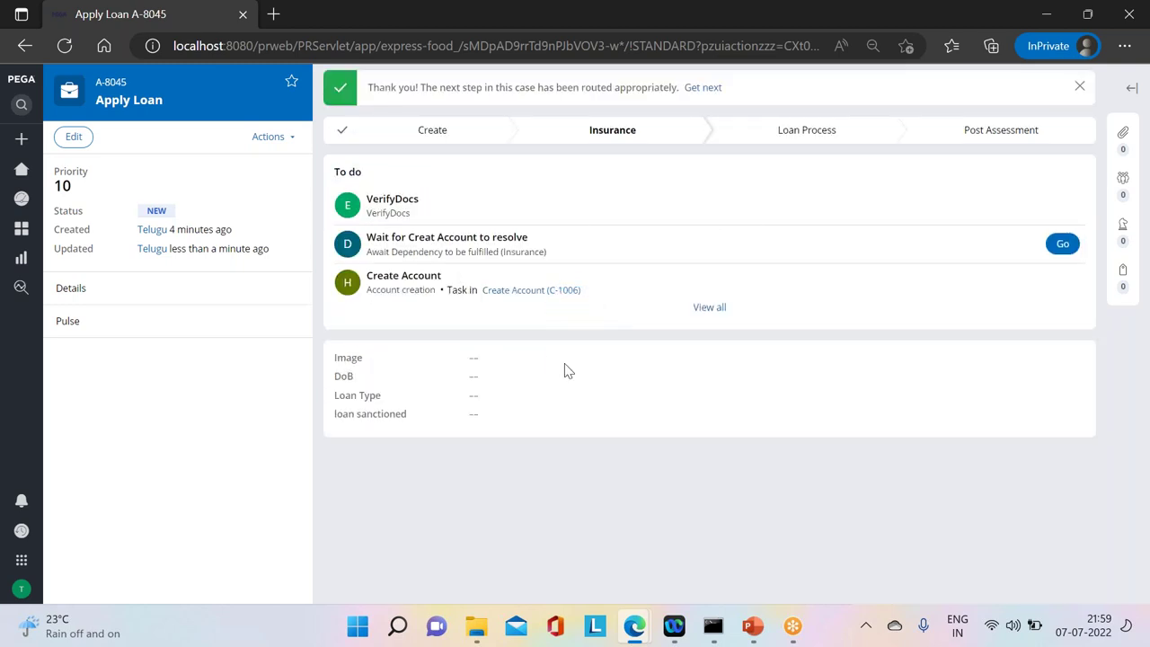
pyautogui.click(1062, 244)
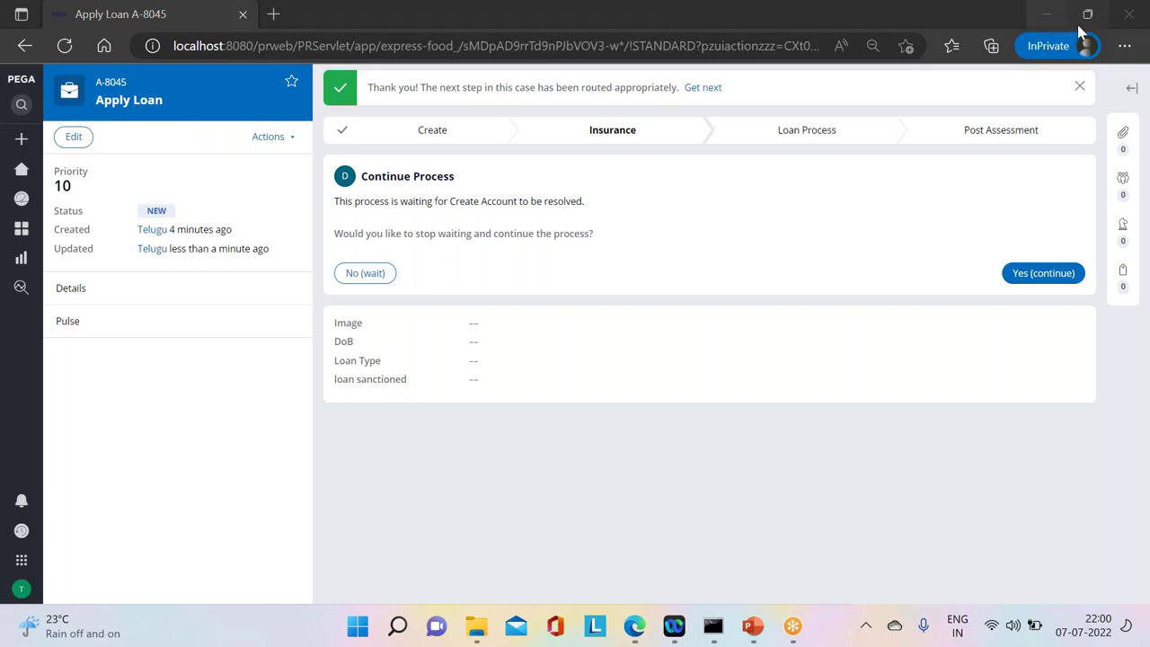
# Step: Load localhost in a new Edge InPrivate window, then close that window
pyautogui.click(1124, 46)
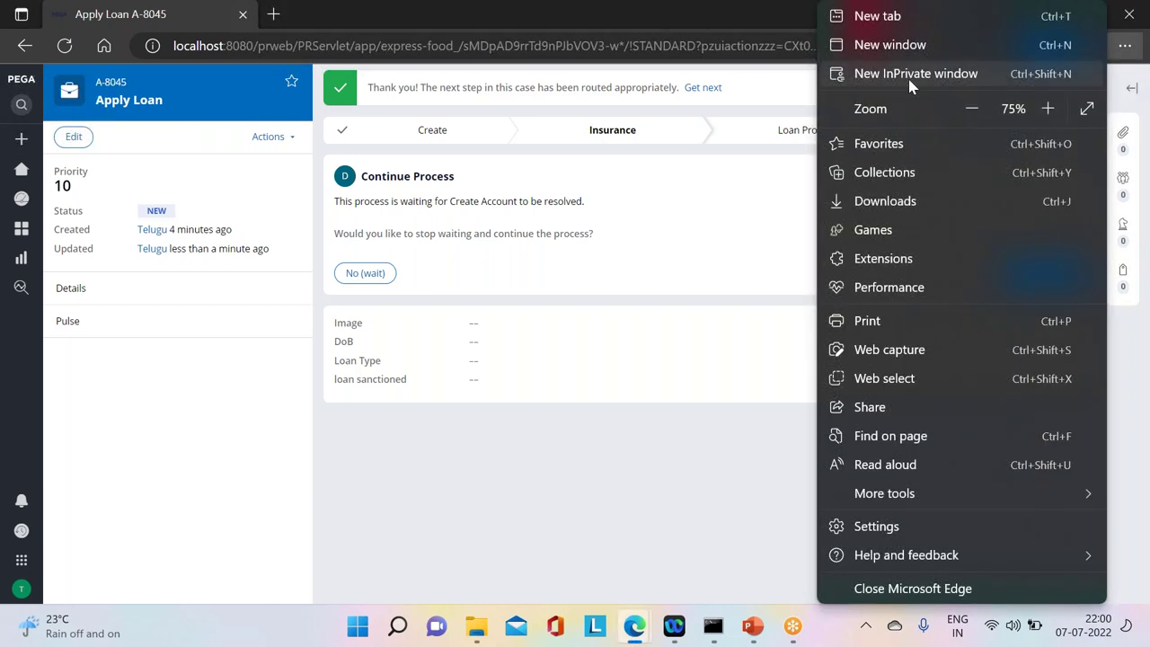
pyautogui.click(910, 76)
pyautogui.write('lo')
pyautogui.press('Return')
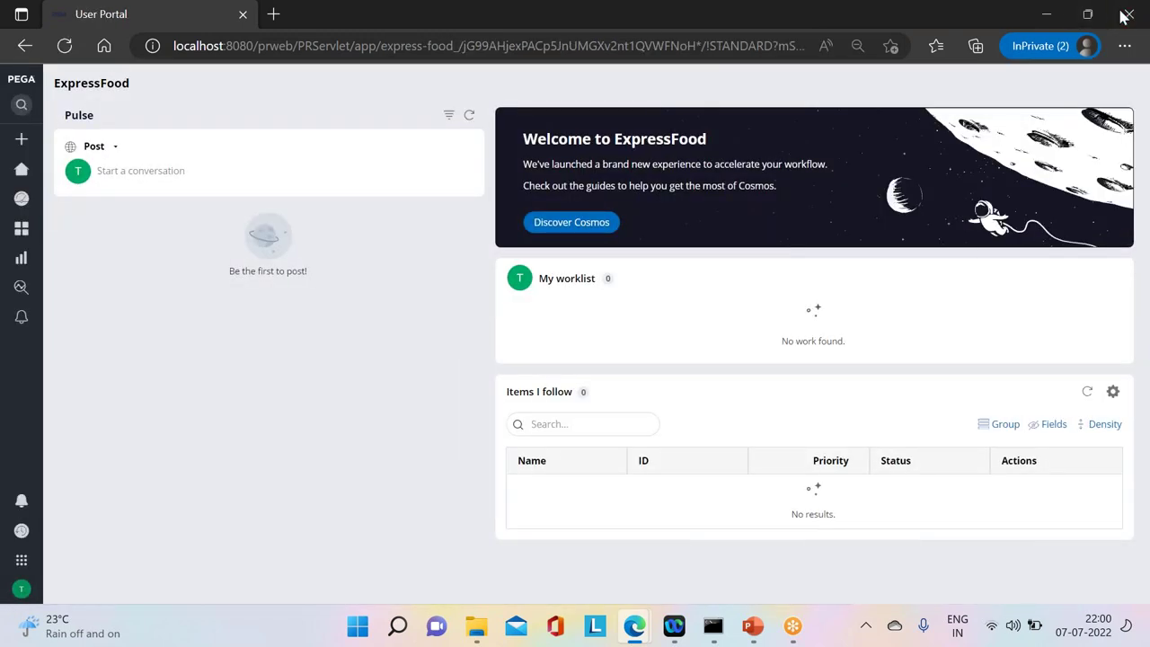
pyautogui.click(1126, 16)
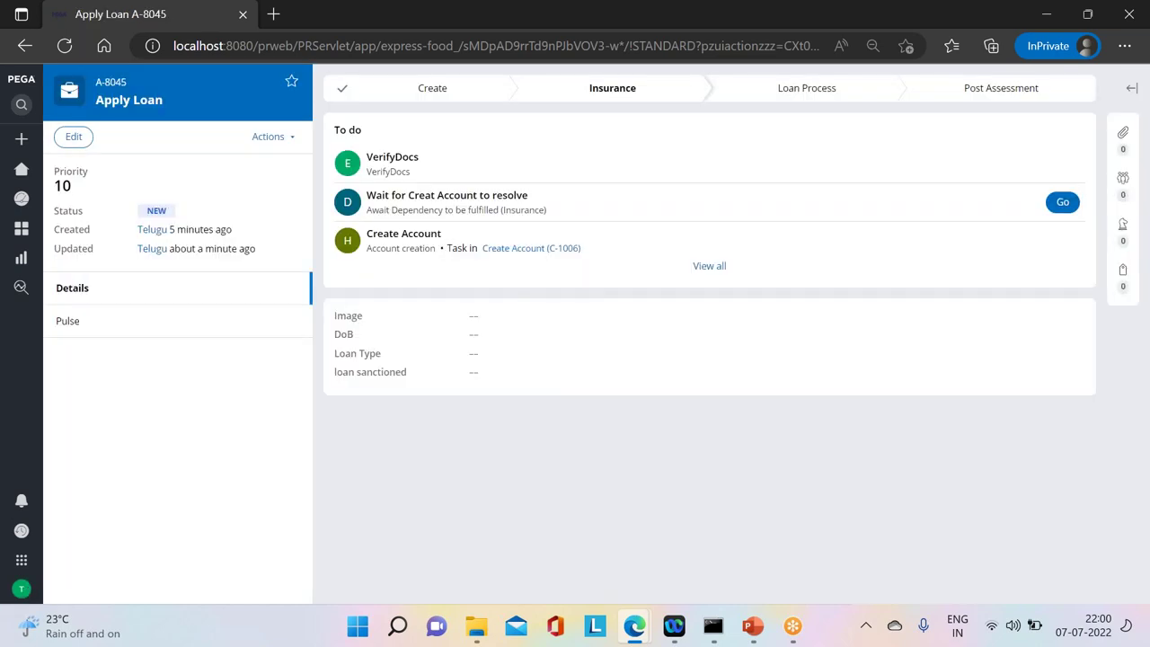
# Step: Log off the current operator and sign in with another operator's credentials
pyautogui.click(24, 589)
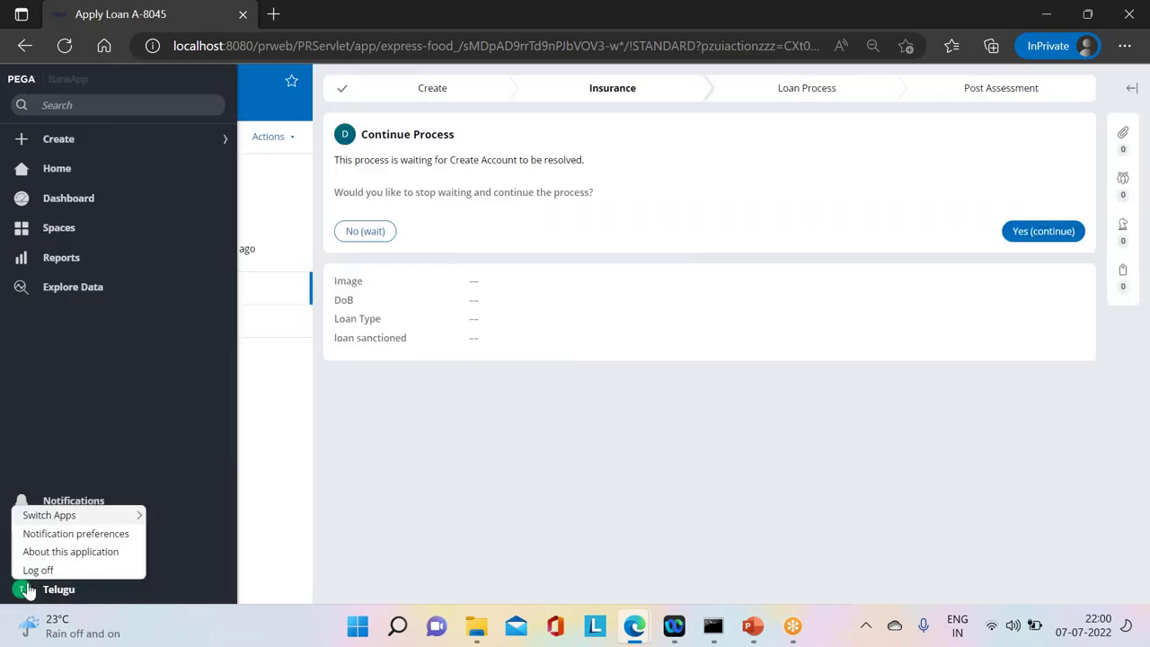
pyautogui.click(36, 570)
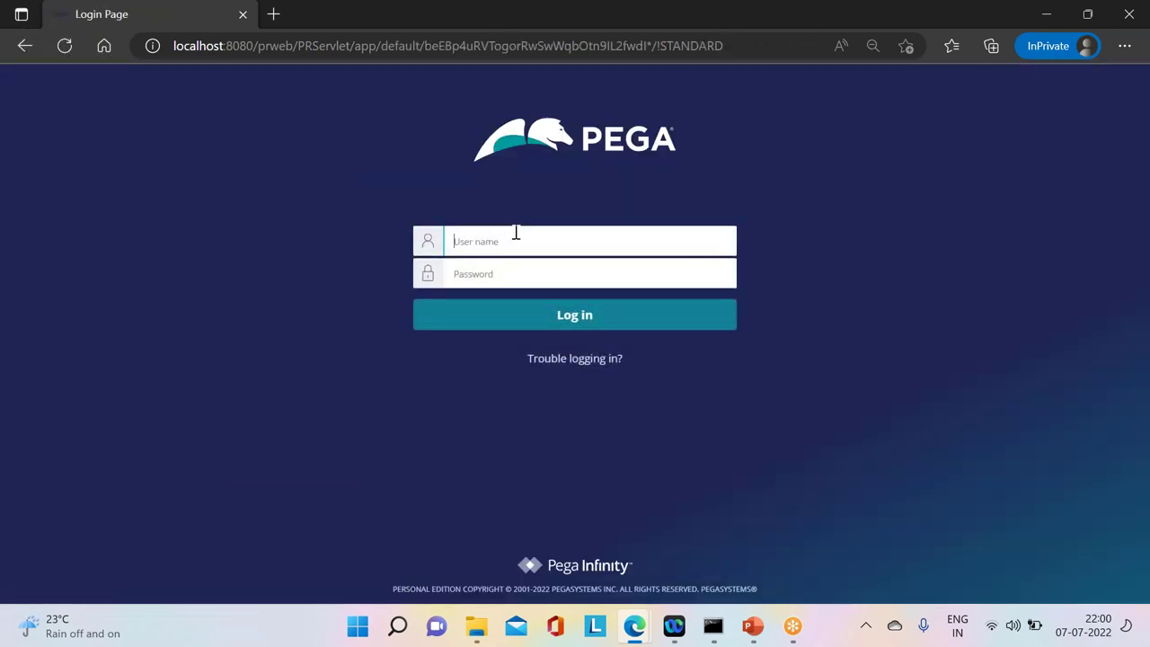
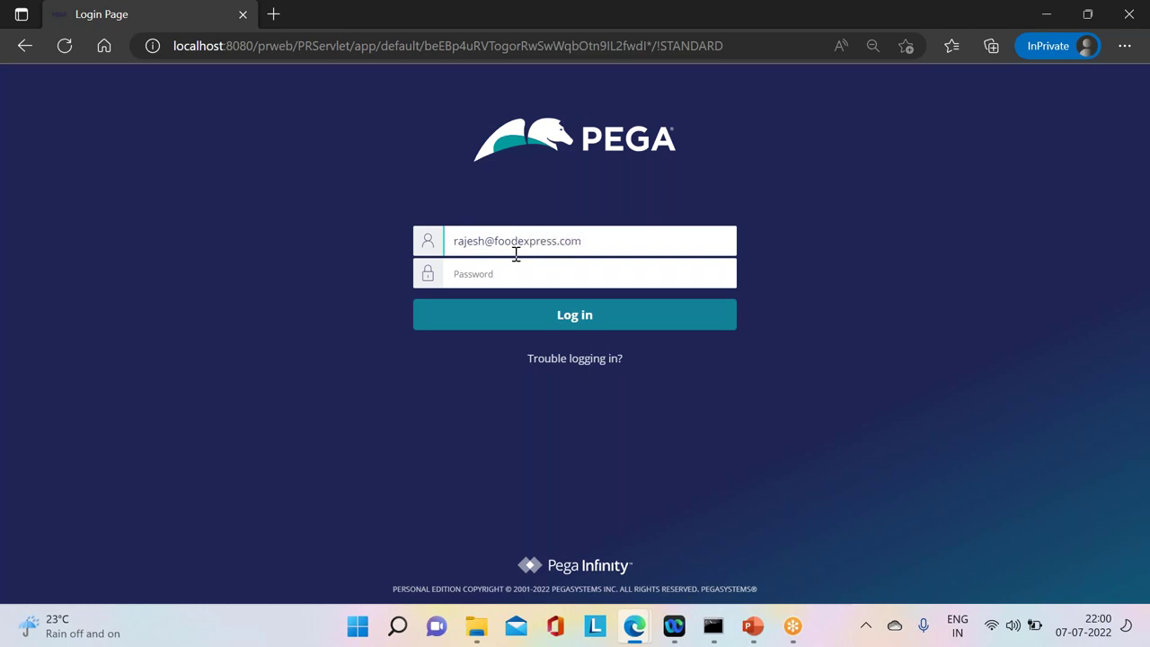
pyautogui.click(514, 260)
pyautogui.write('ru')
pyautogui.click(555, 318)
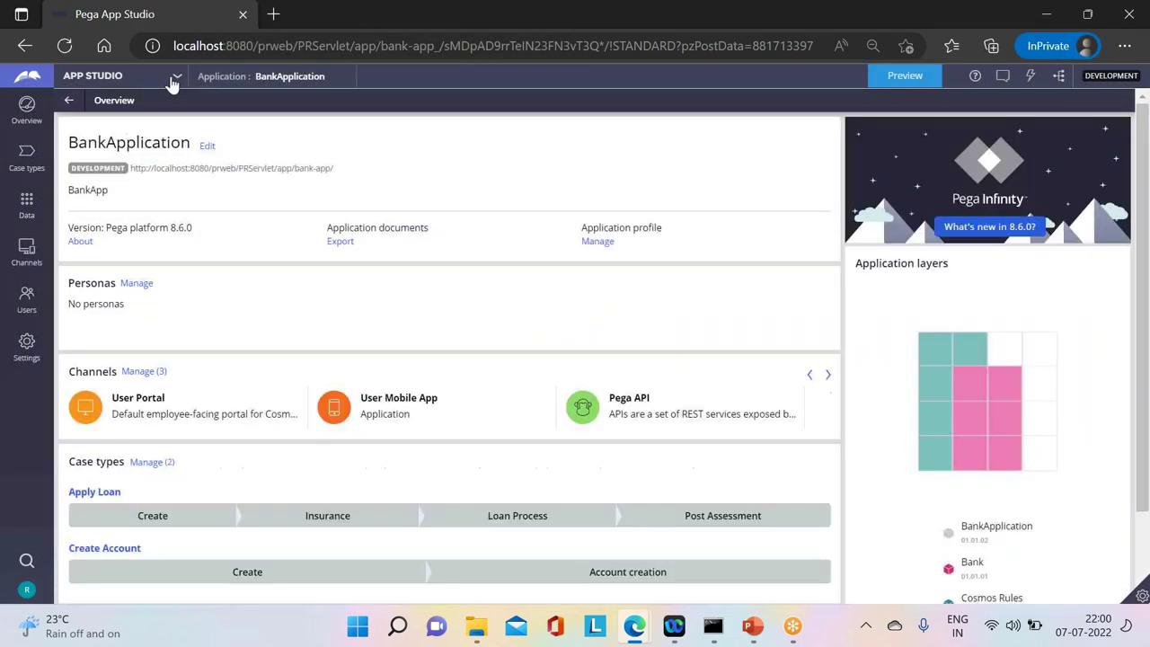
# Step: Switch to Dev Studio and open the Apply Loan case type
pyautogui.click(175, 77)
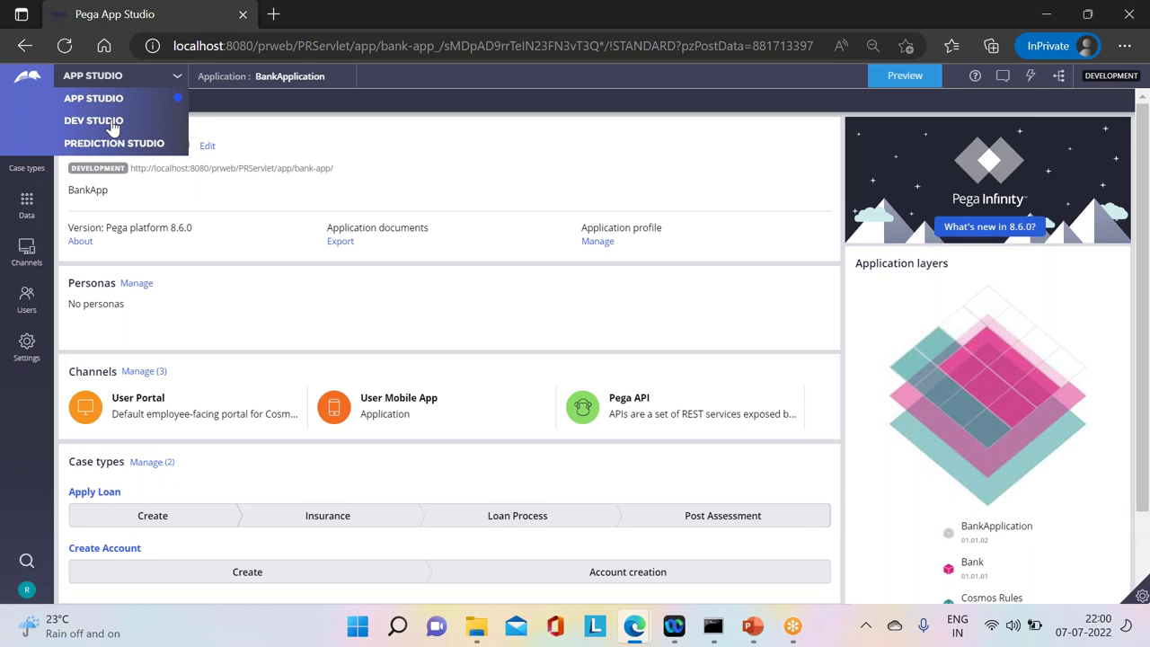
pyautogui.click(116, 122)
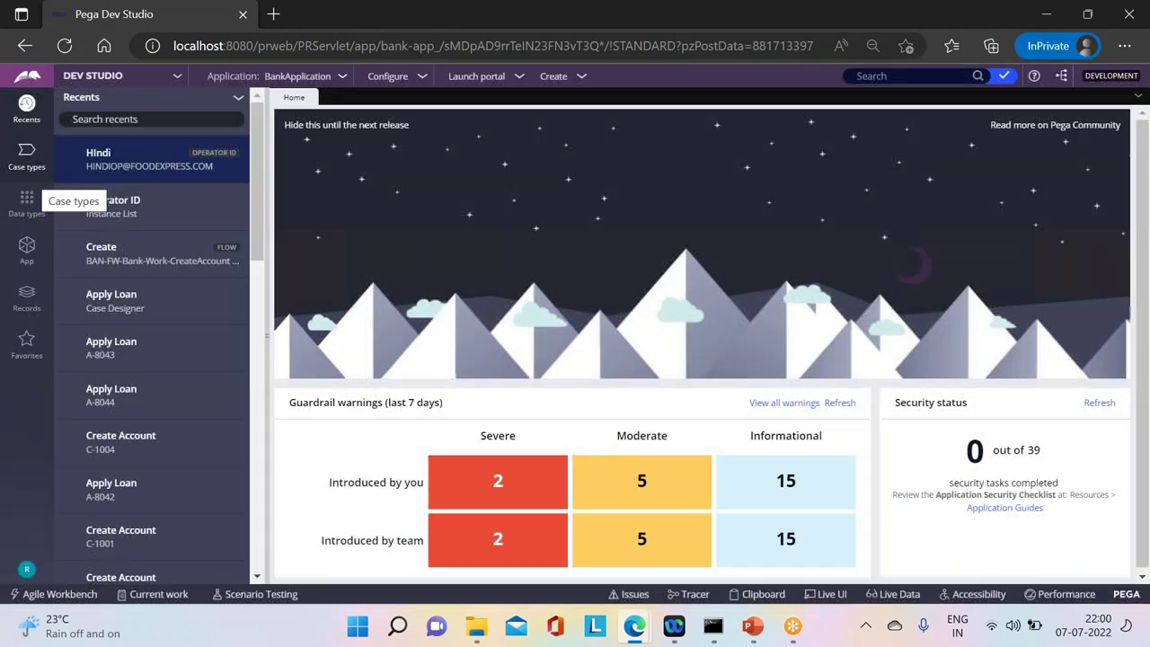
pyautogui.click(25, 163)
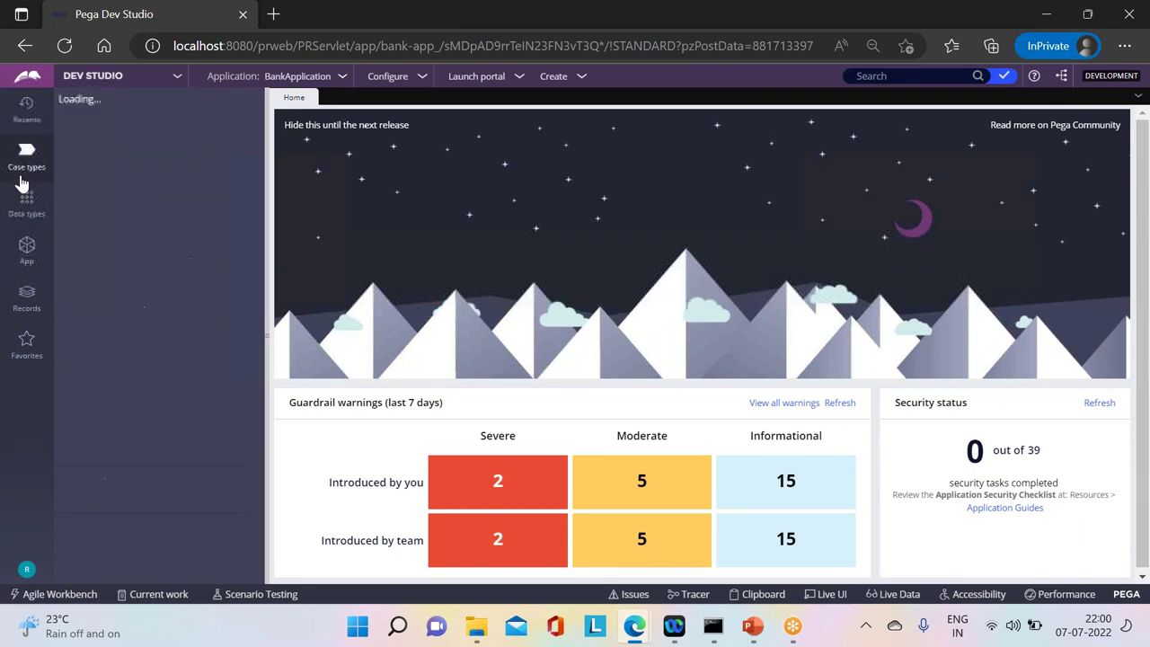
pyautogui.click(94, 146)
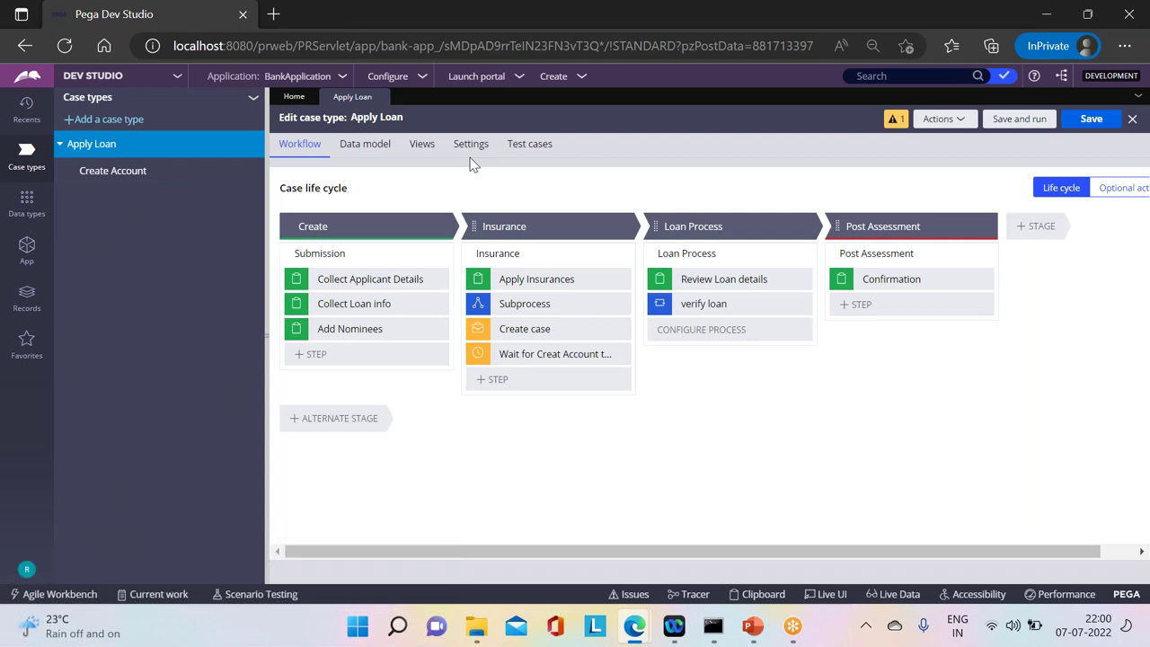
# Step: Review Apply Loan's Locking settings showing Allow multiple users, then open Create Account
pyautogui.click(471, 145)
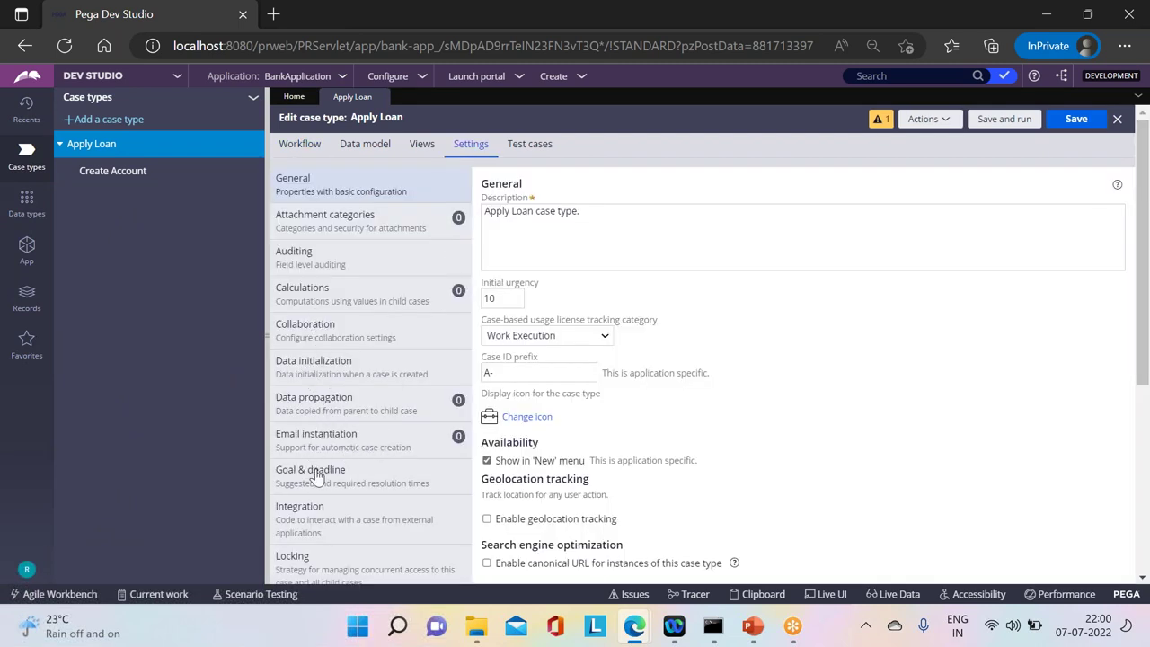
pyautogui.click(311, 521)
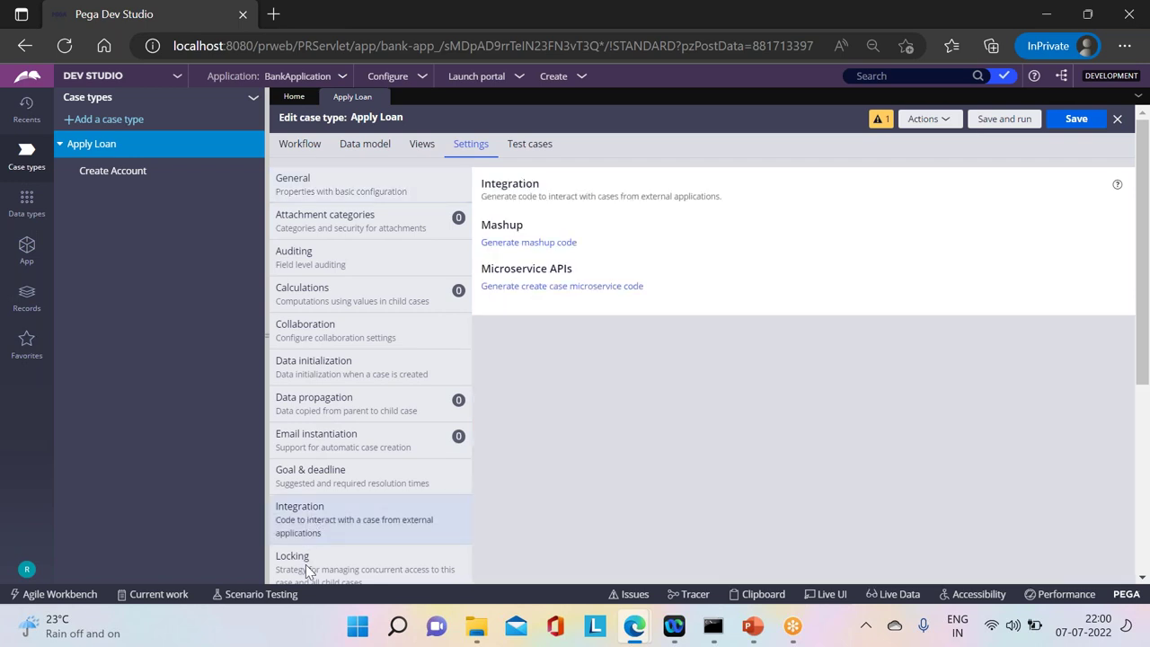
pyautogui.click(306, 571)
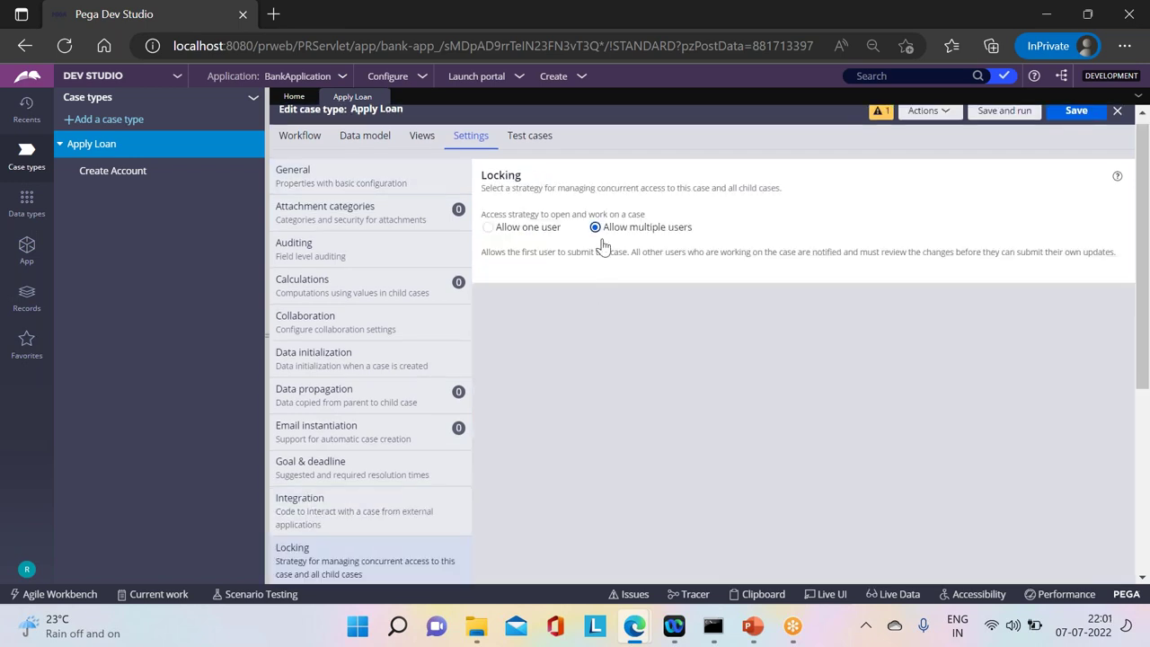
pyautogui.tripleClick(638, 236)
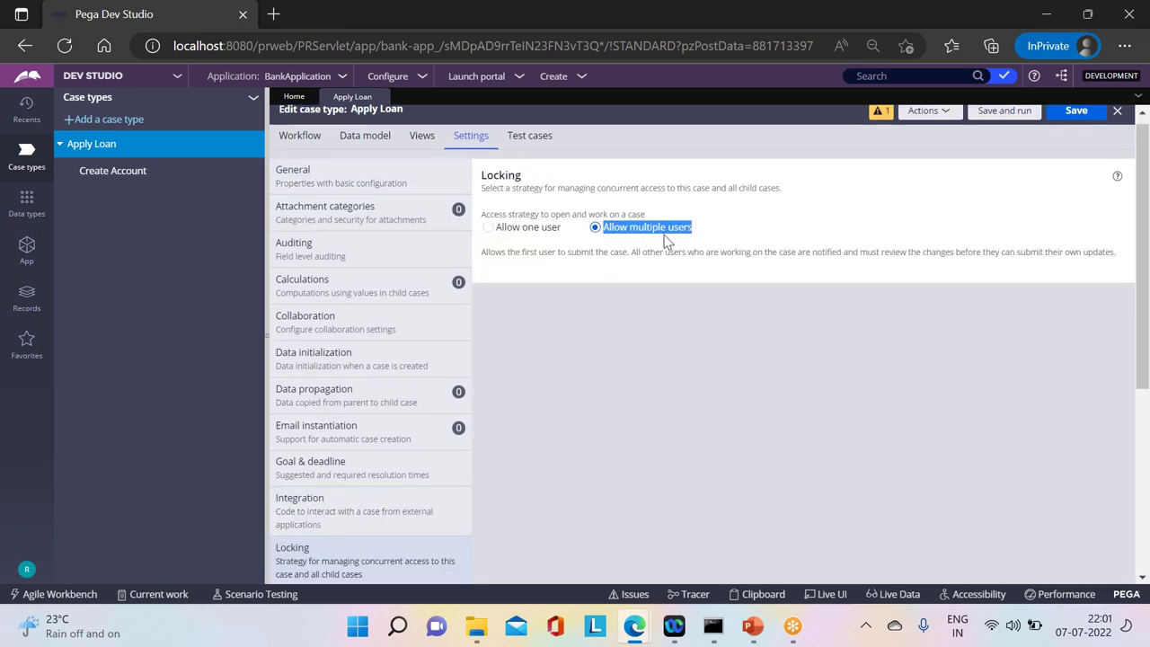
pyautogui.click(561, 366)
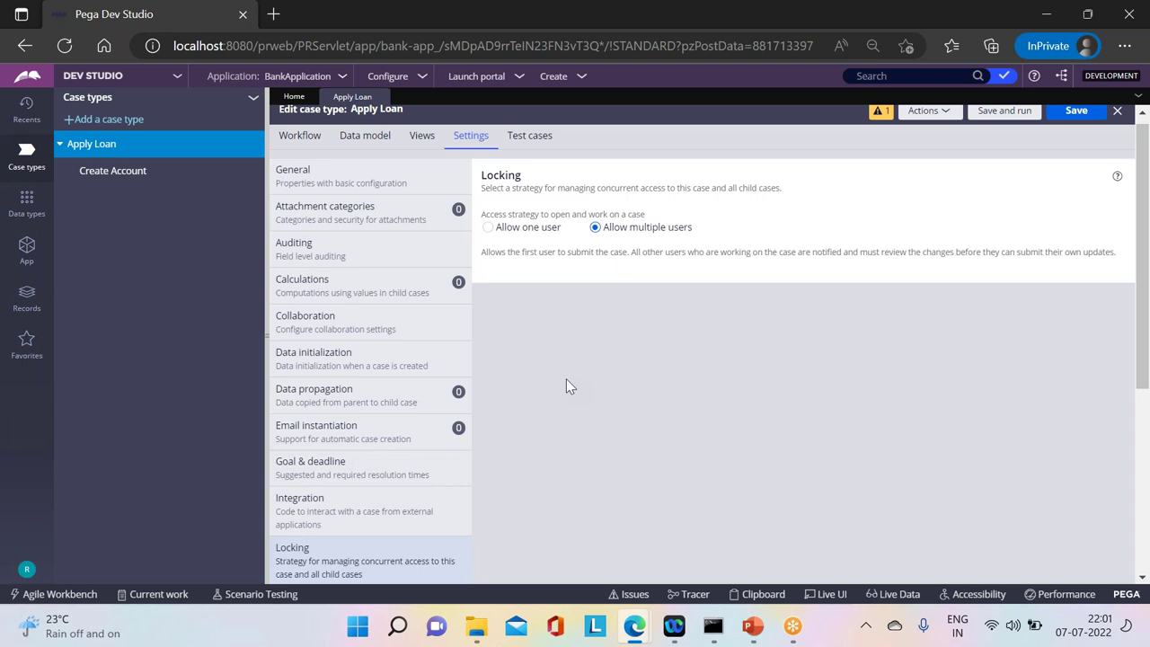
pyautogui.click(130, 173)
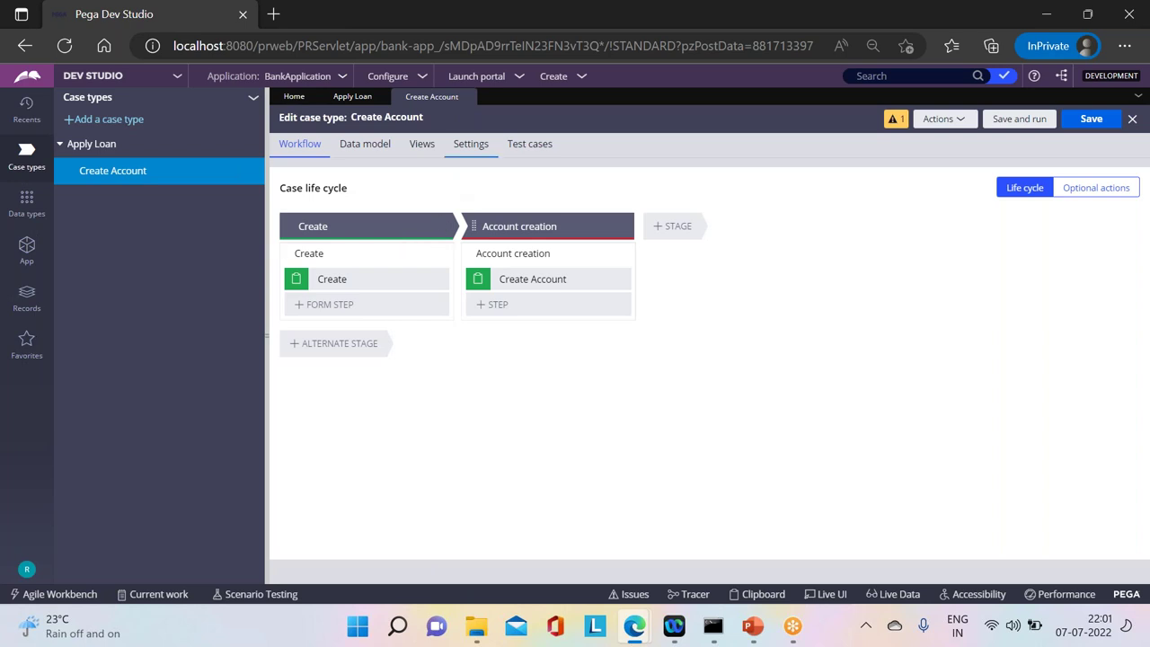
# Step: Confirm Create Account's locking note says it inherits the parent's optimistic strategy, then return to Apply Loan
pyautogui.click(470, 144)
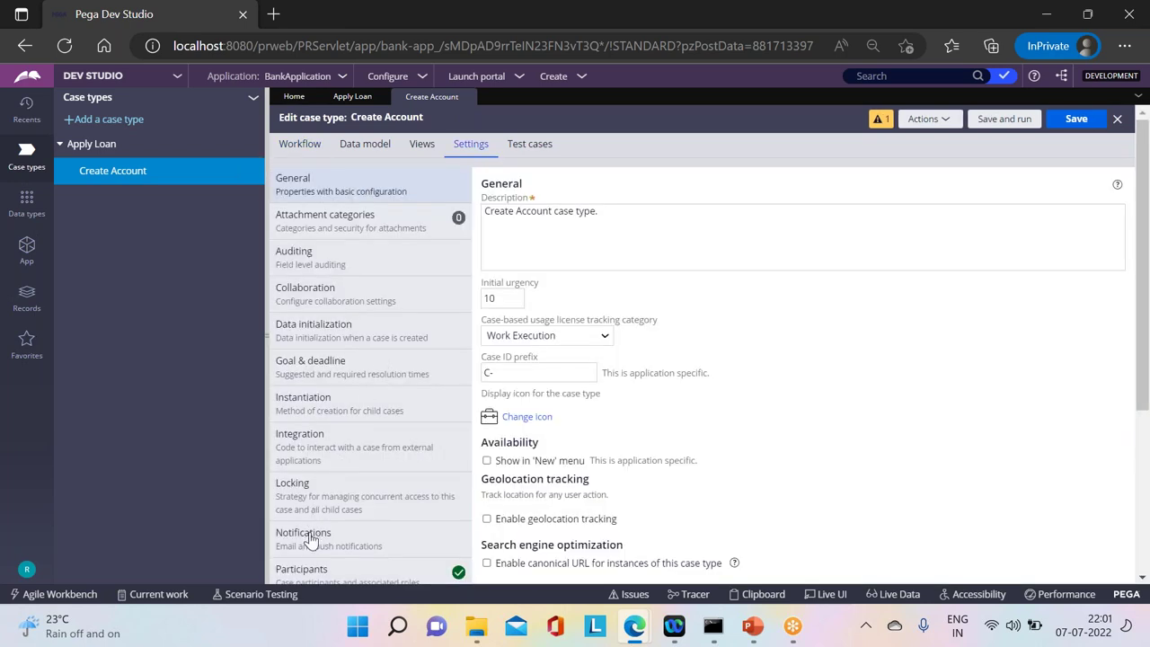
pyautogui.click(310, 514)
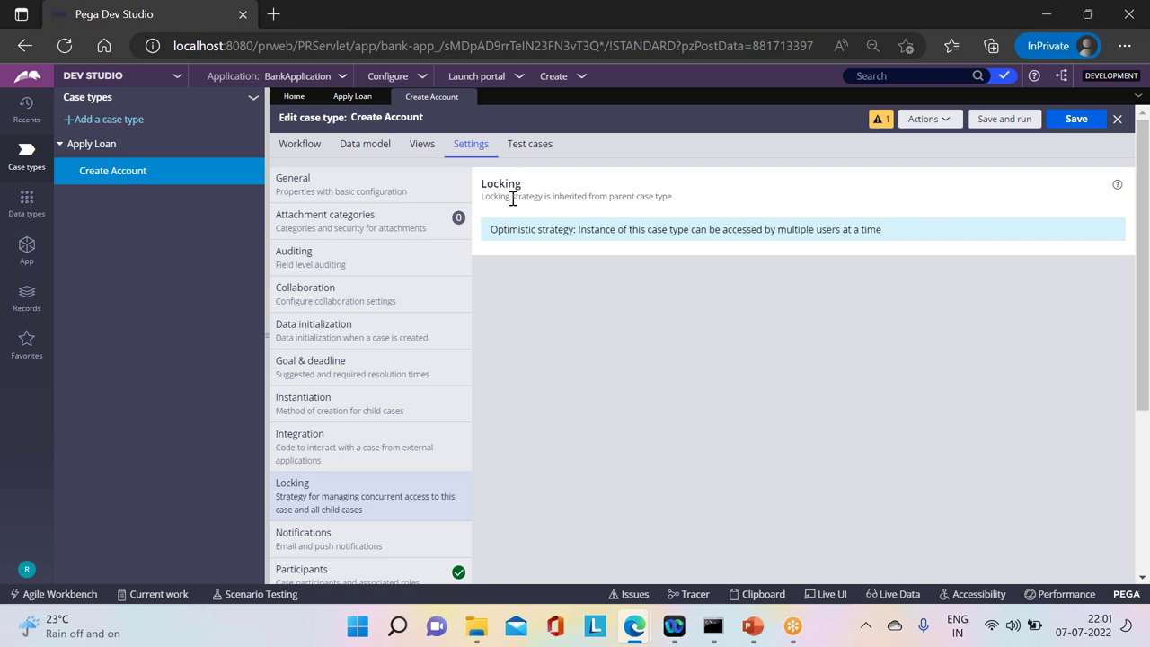
pyautogui.moveTo(482, 198); pyautogui.dragTo(673, 196)
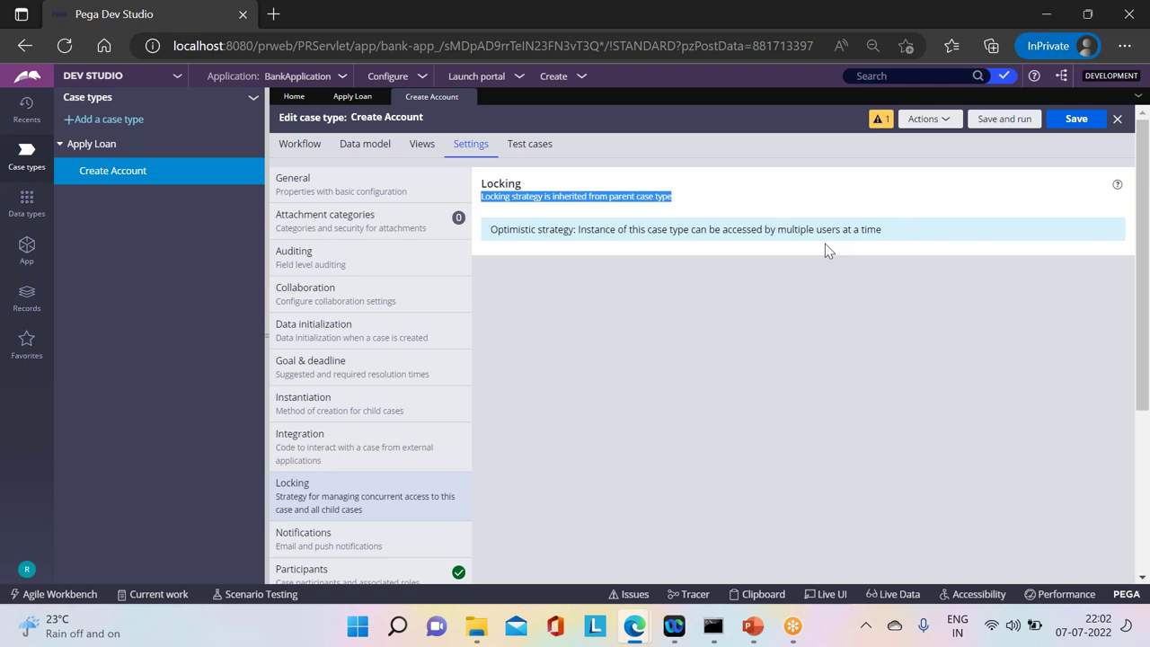
pyautogui.click(82, 145)
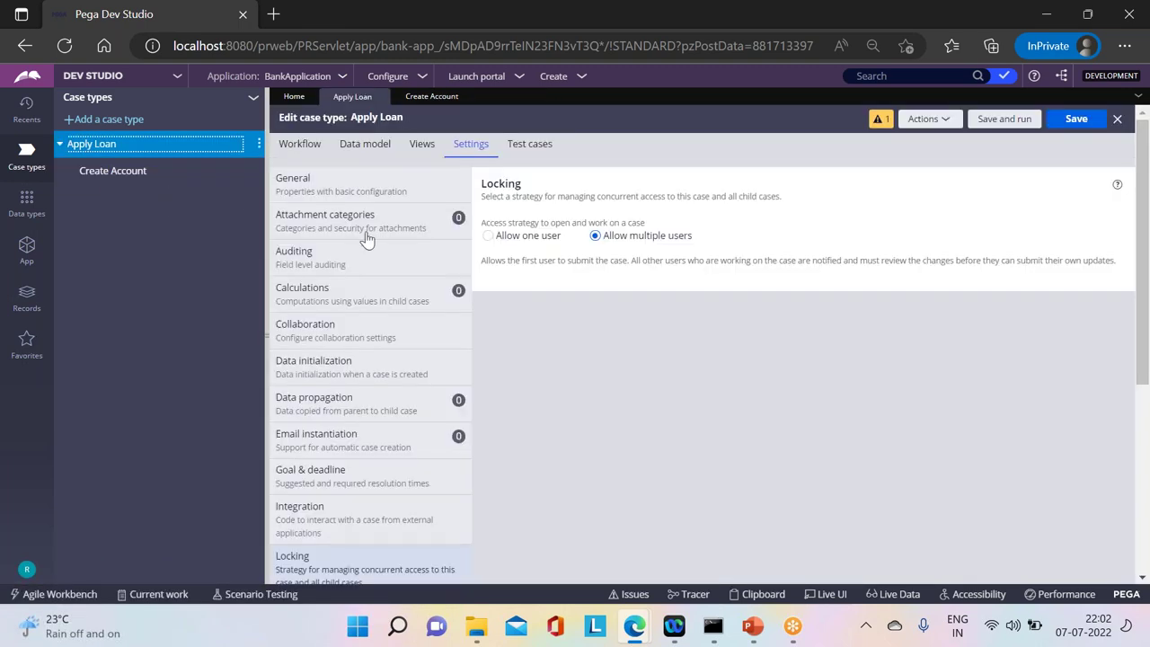
# Step: Limit Apply Loan cases to one user at a time, save, and reload Create Account
pyautogui.click(512, 235)
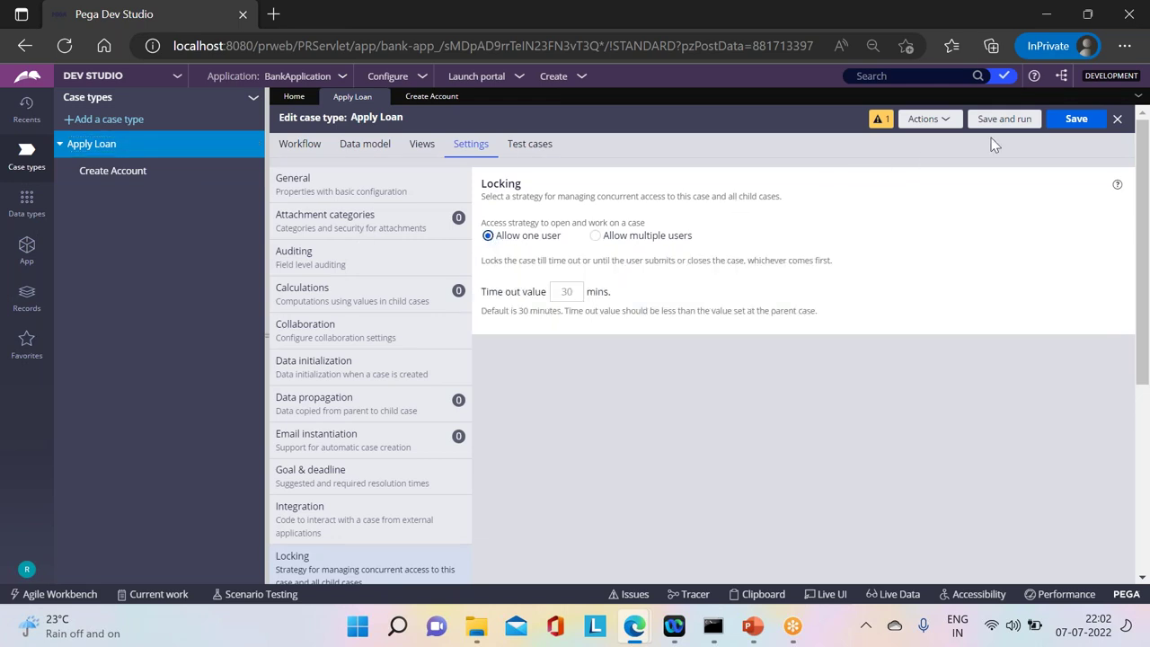
pyautogui.click(1064, 119)
pyautogui.click(111, 173)
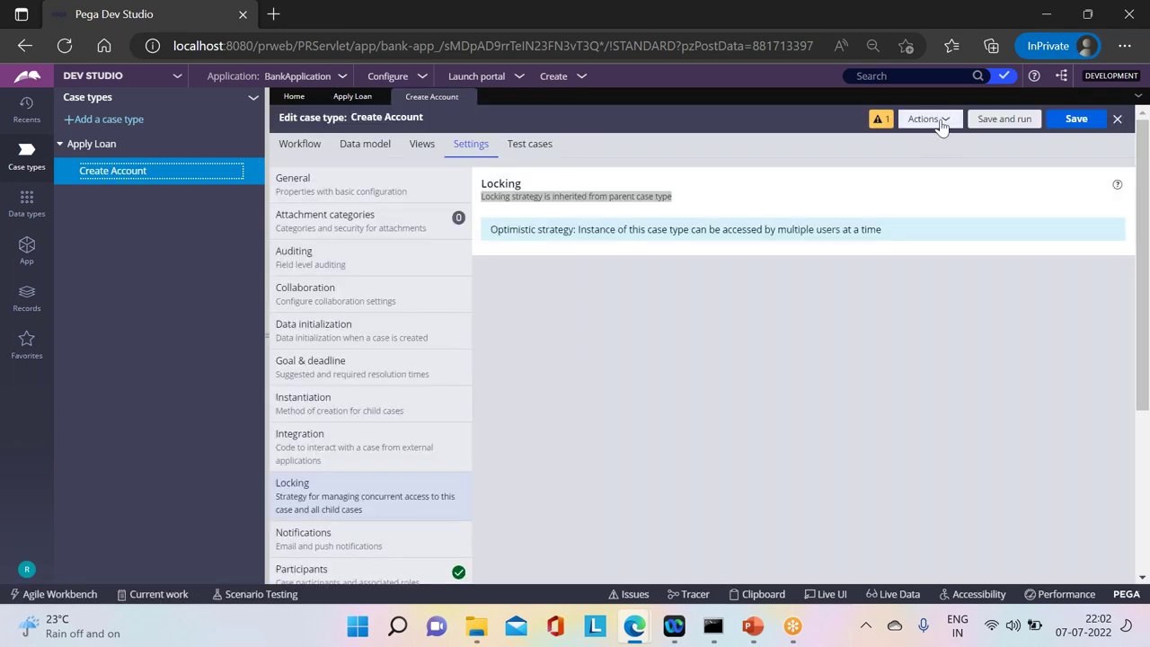
pyautogui.click(935, 118)
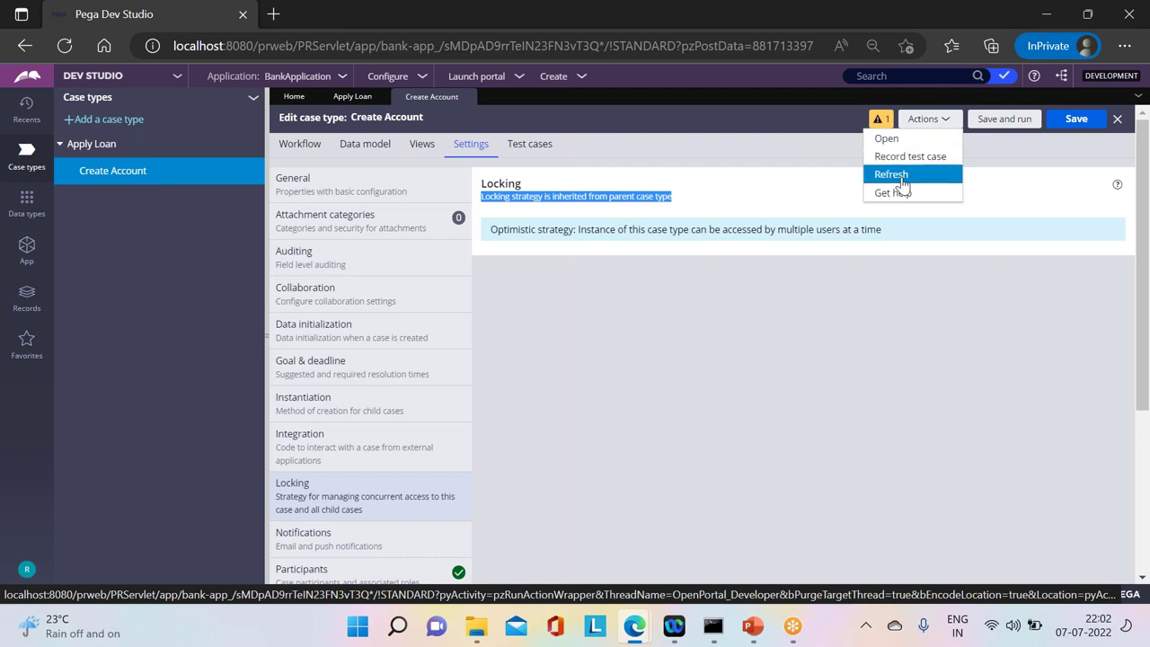
pyautogui.click(902, 176)
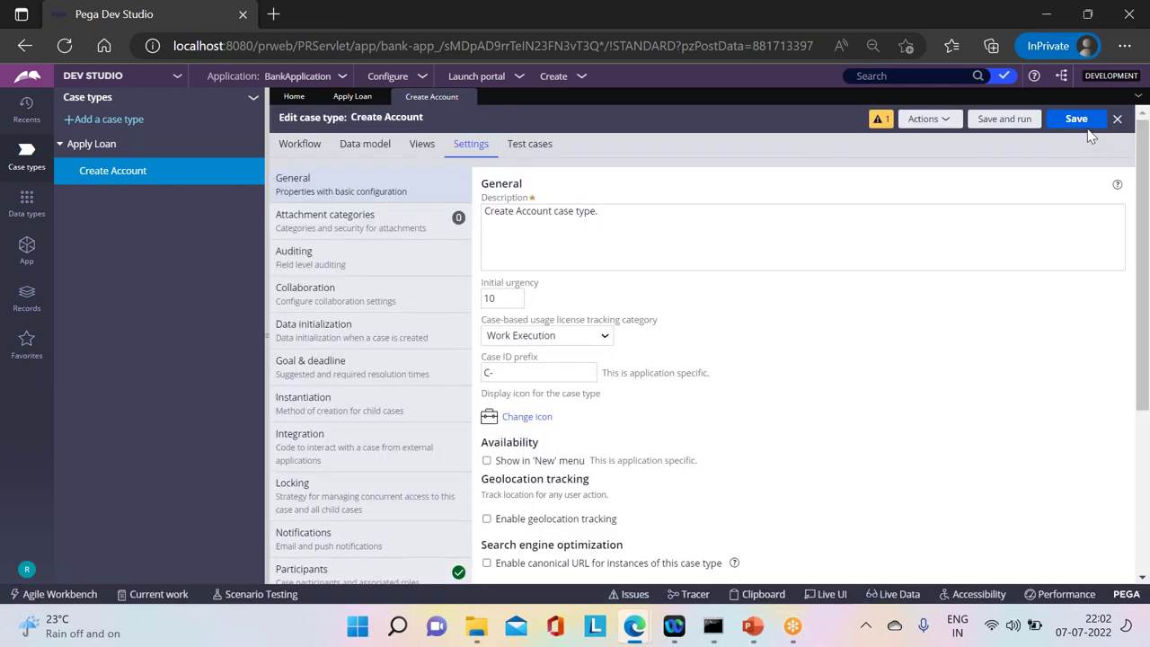
# Step: Save Create Account's default locking with a 30-minute access timeout, then open the operator menu
pyautogui.click(294, 498)
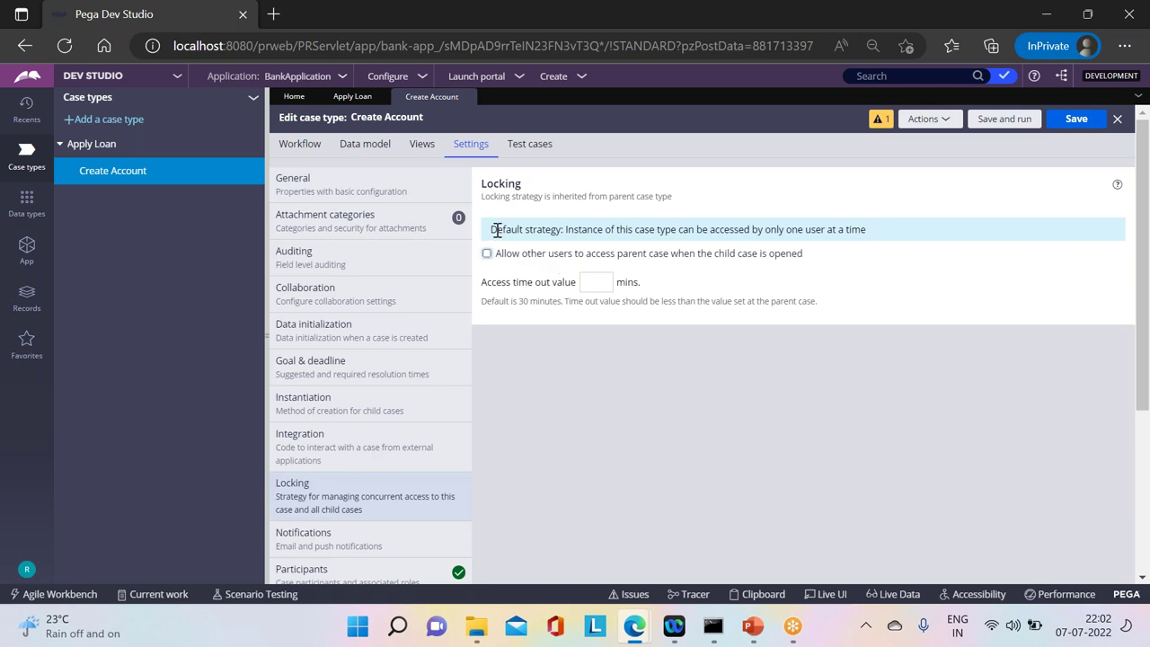
pyautogui.moveTo(496, 230); pyautogui.dragTo(868, 230)
pyautogui.click(533, 377)
pyautogui.click(605, 284)
pyautogui.click(1077, 123)
pyautogui.click(1078, 126)
pyautogui.click(27, 568)
# Step: Log off Dev Studio and sign in as the second operator with username and password
pyautogui.click(42, 554)
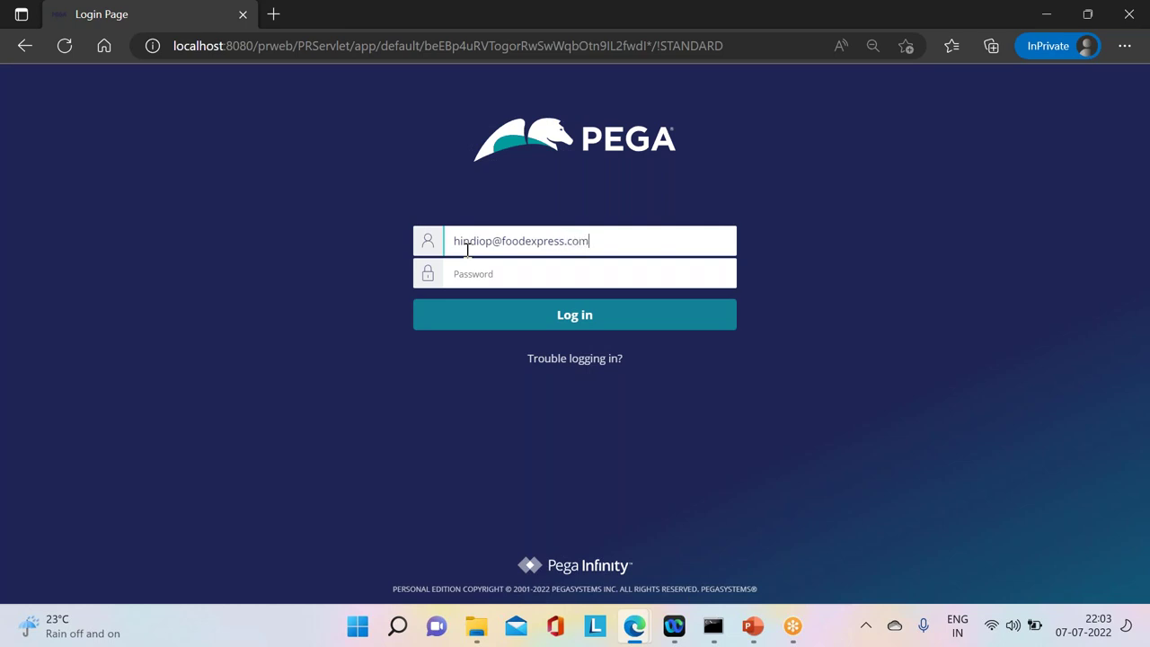
pyautogui.click(480, 272)
pyautogui.write('r')
pyautogui.press('Return')
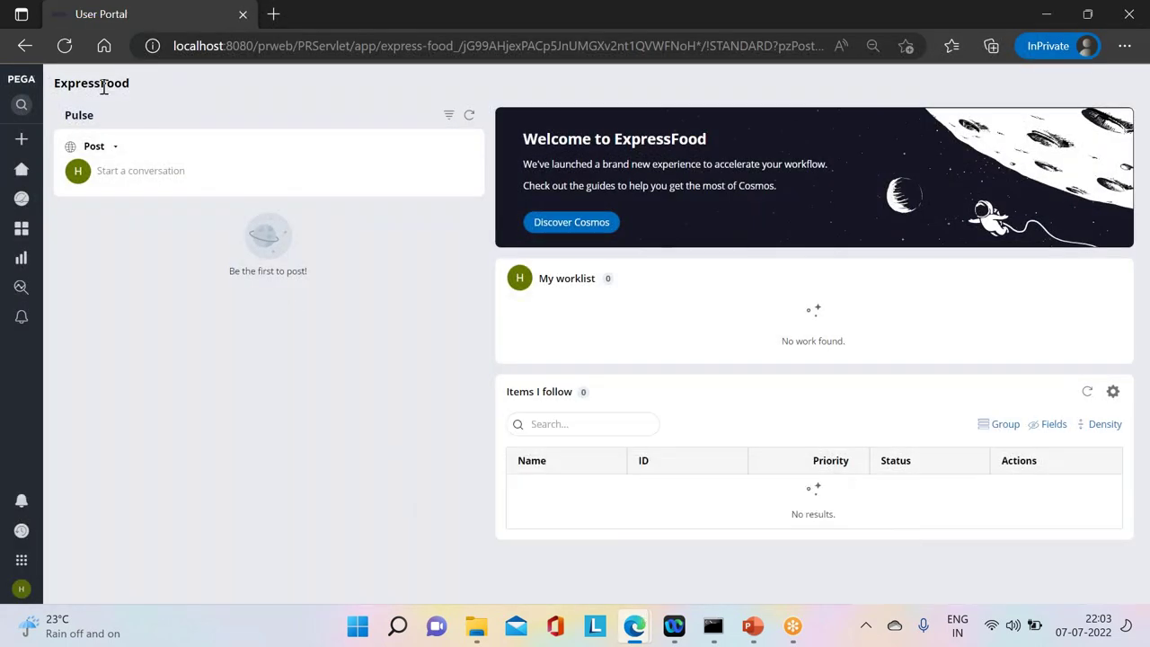
# Step: Switch to the BankApp application from My applications
pyautogui.moveTo(26, 559)
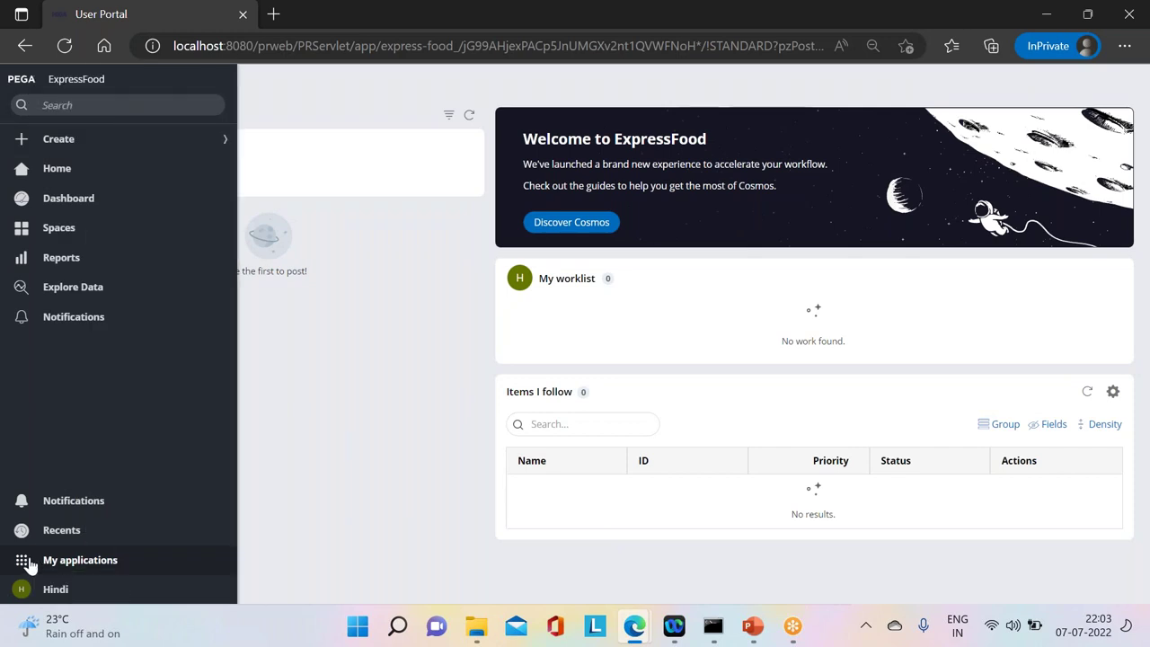
pyautogui.click(26, 561)
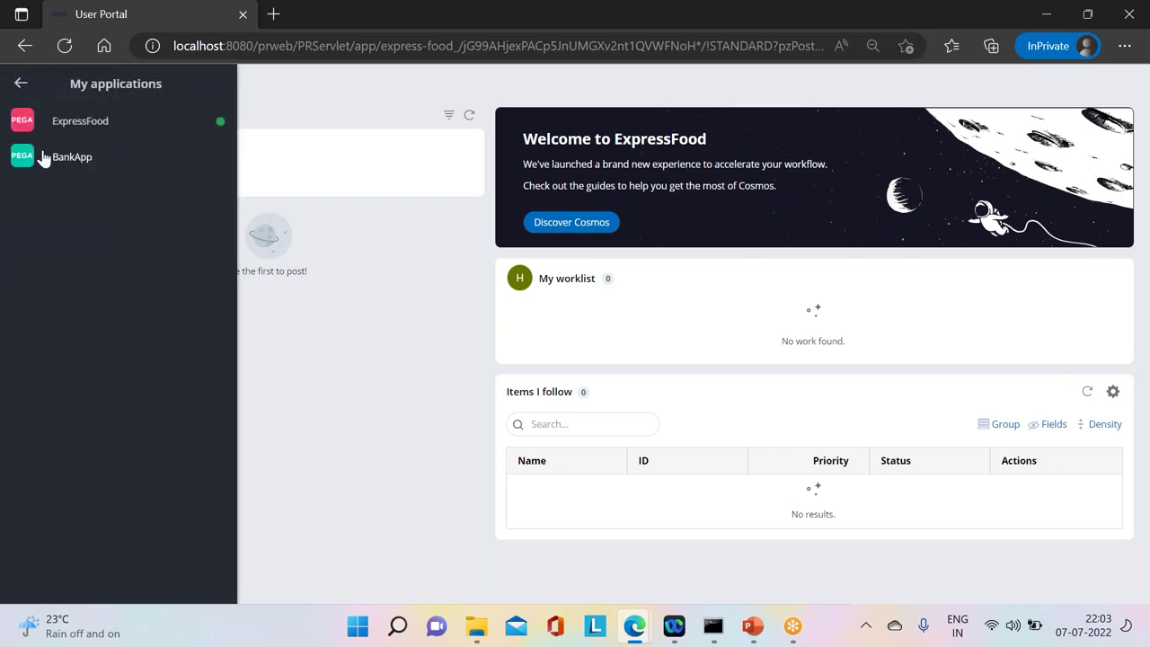
pyautogui.click(76, 160)
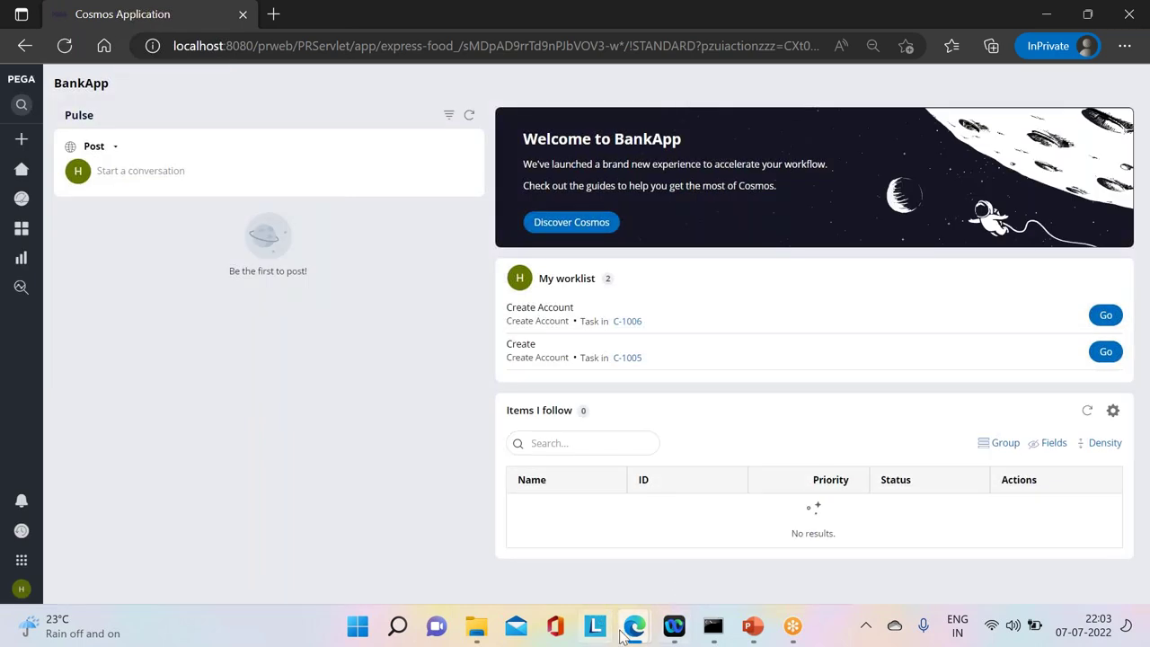
# Step: In the other browser window, create Apply Loan case A-8046 through the loan amount and nominee pages
pyautogui.moveTo(620, 633)
pyautogui.click(709, 519)
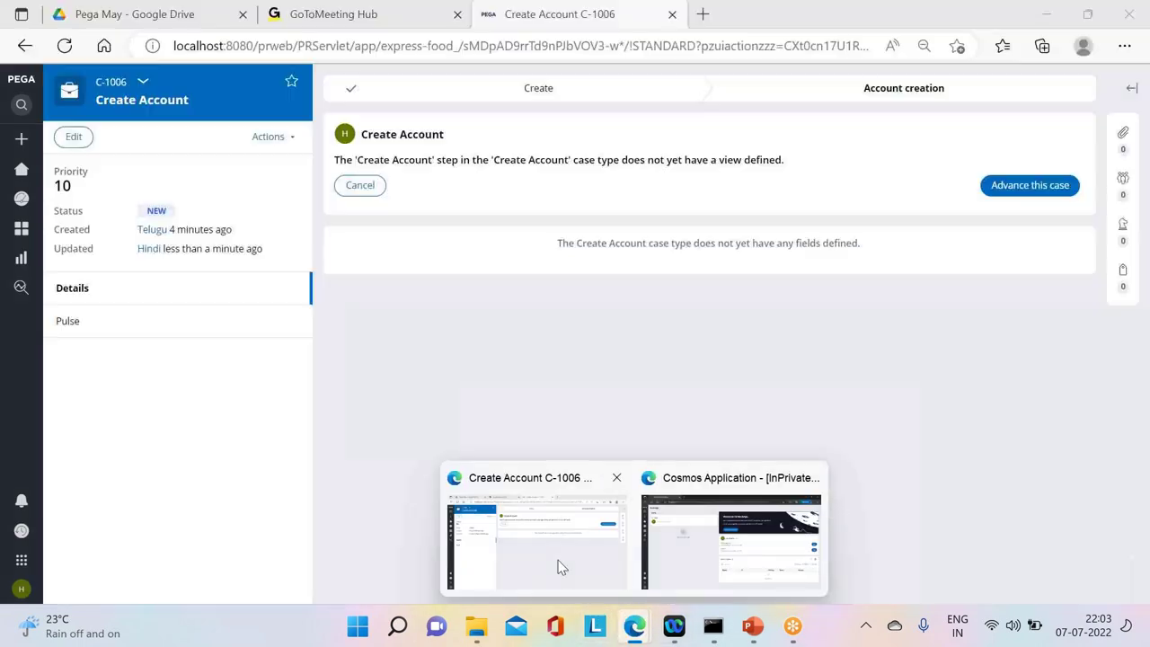
pyautogui.click(557, 566)
pyautogui.click(22, 140)
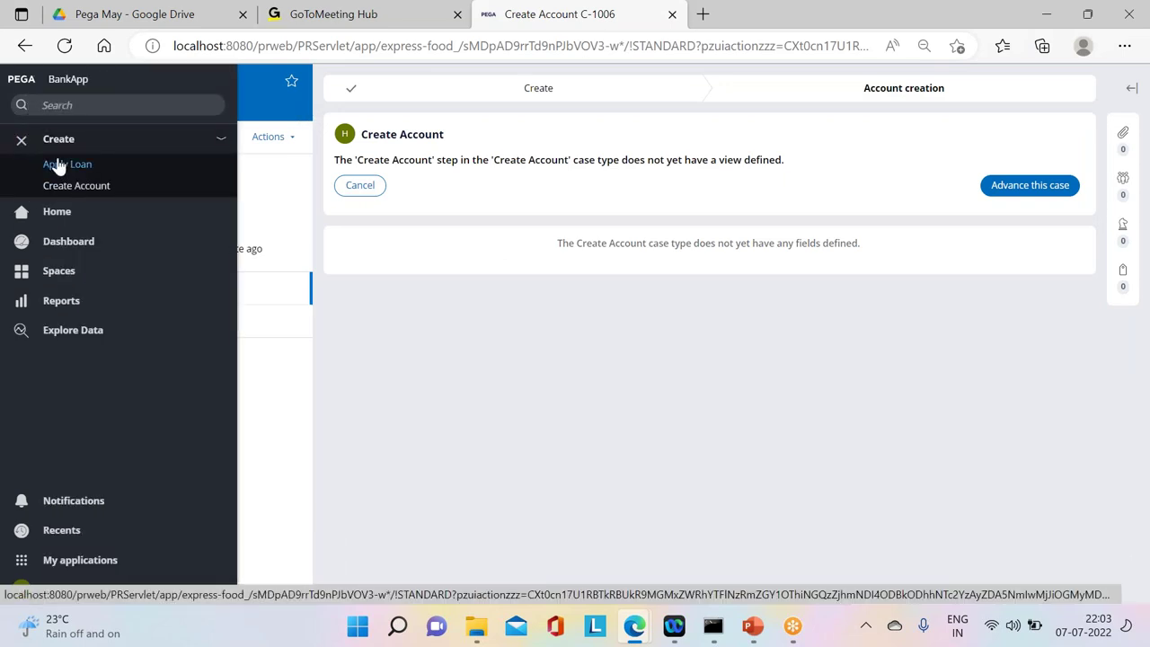
pyautogui.click(57, 166)
pyautogui.click(742, 286)
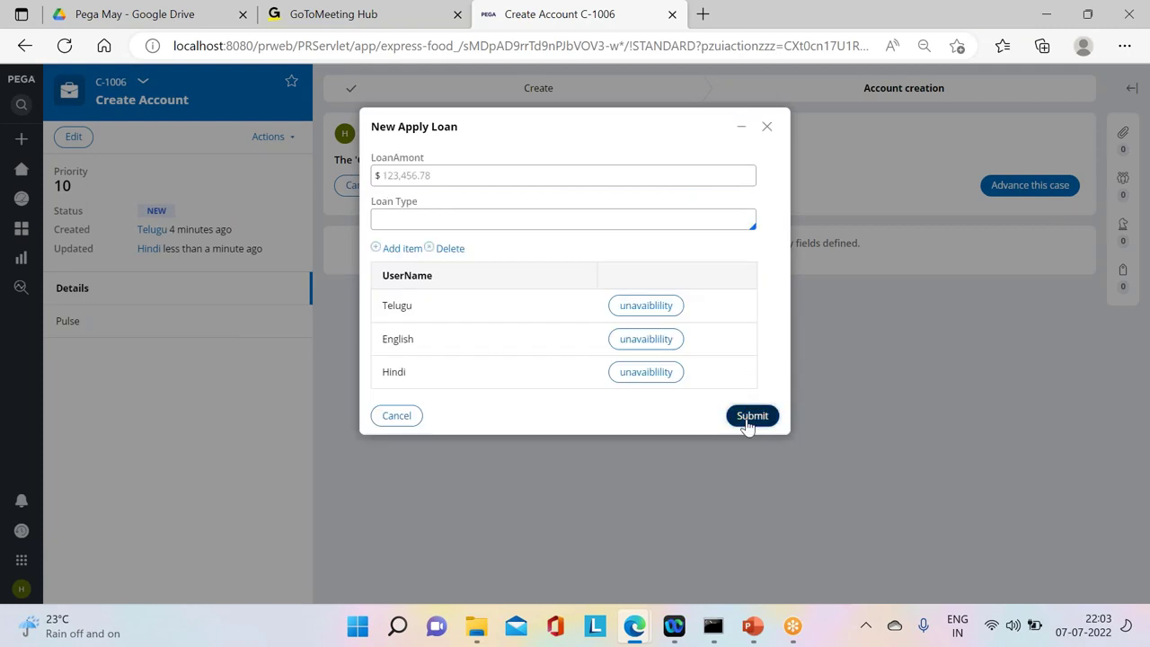
pyautogui.click(748, 418)
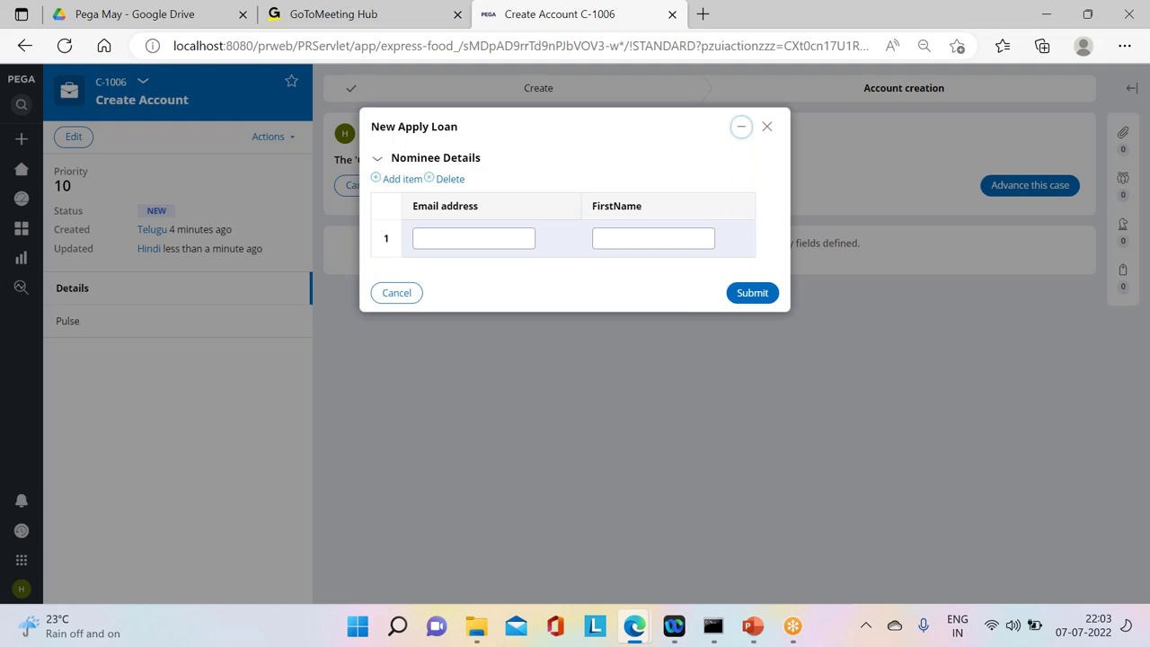
pyautogui.click(753, 295)
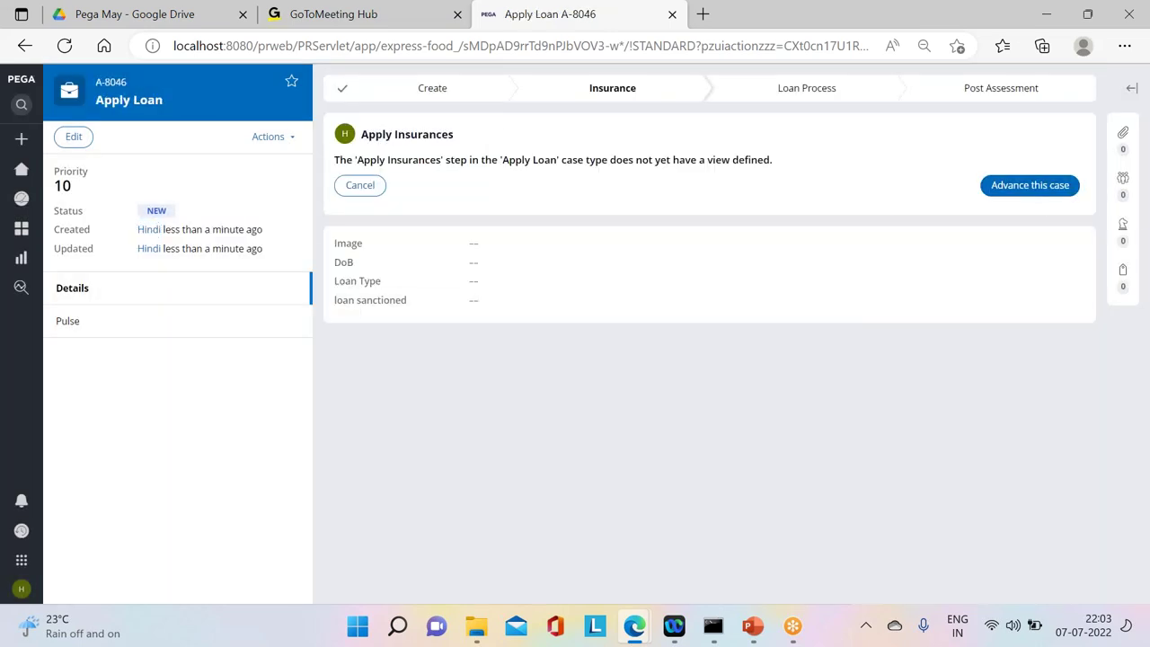
# Step: Advance A-8046 so it creates child C-1007, then return to parent Apply Loan A-8046
pyautogui.click(1029, 197)
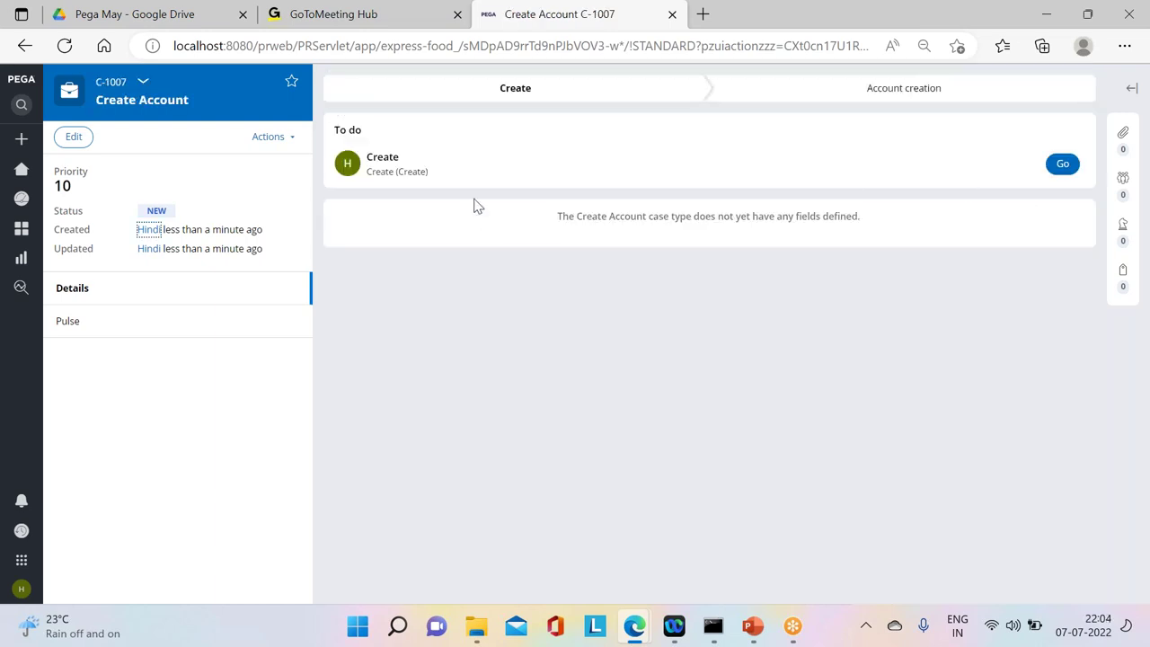
pyautogui.moveTo(314, 126)
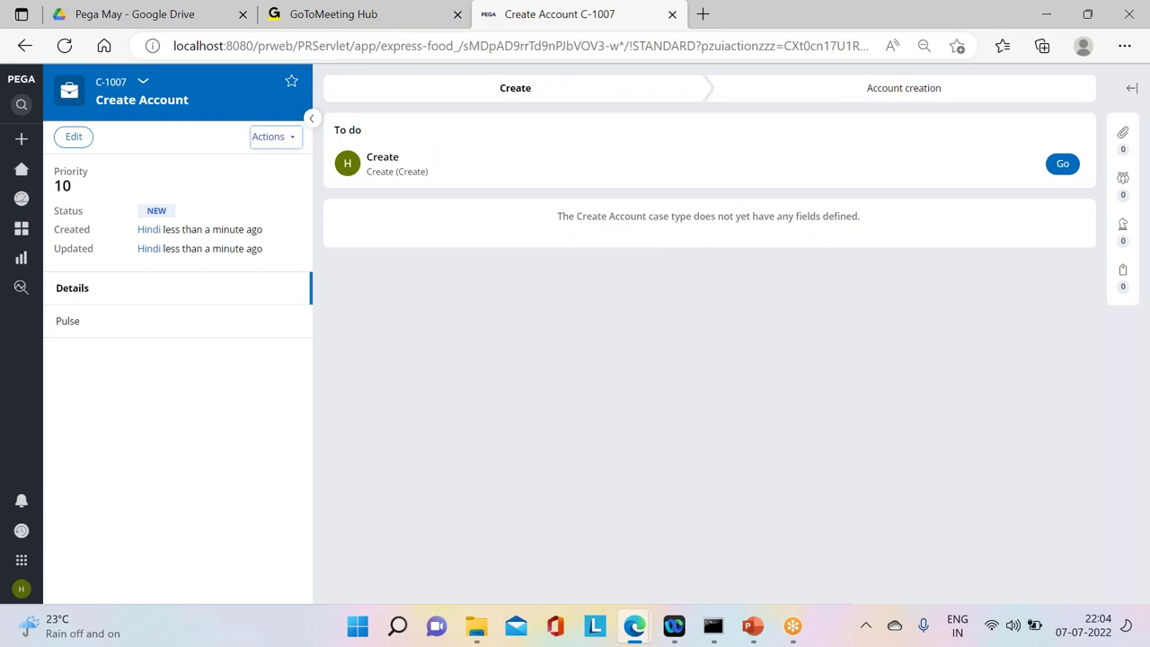
pyautogui.click(268, 137)
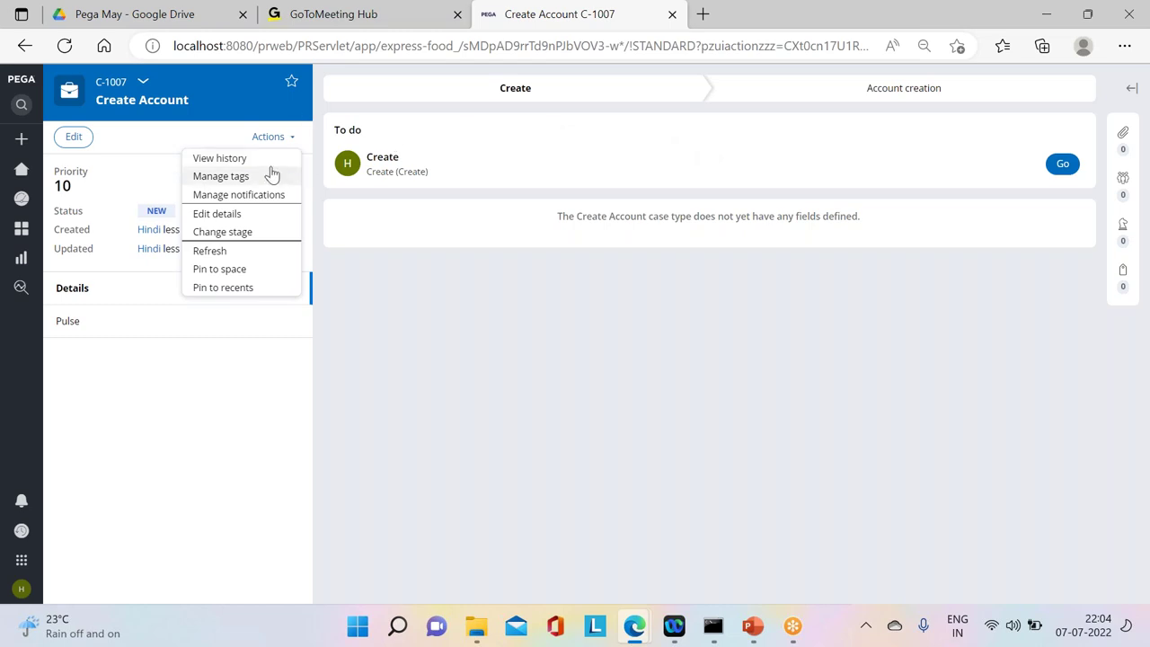
pyautogui.click(142, 84)
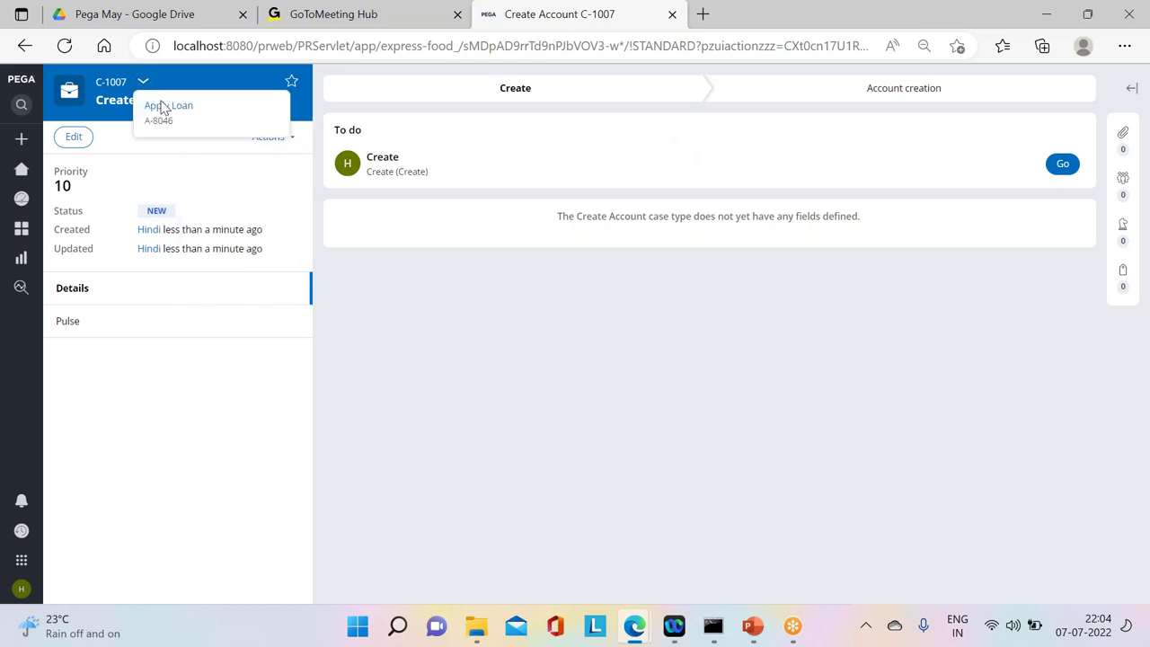
pyautogui.click(164, 106)
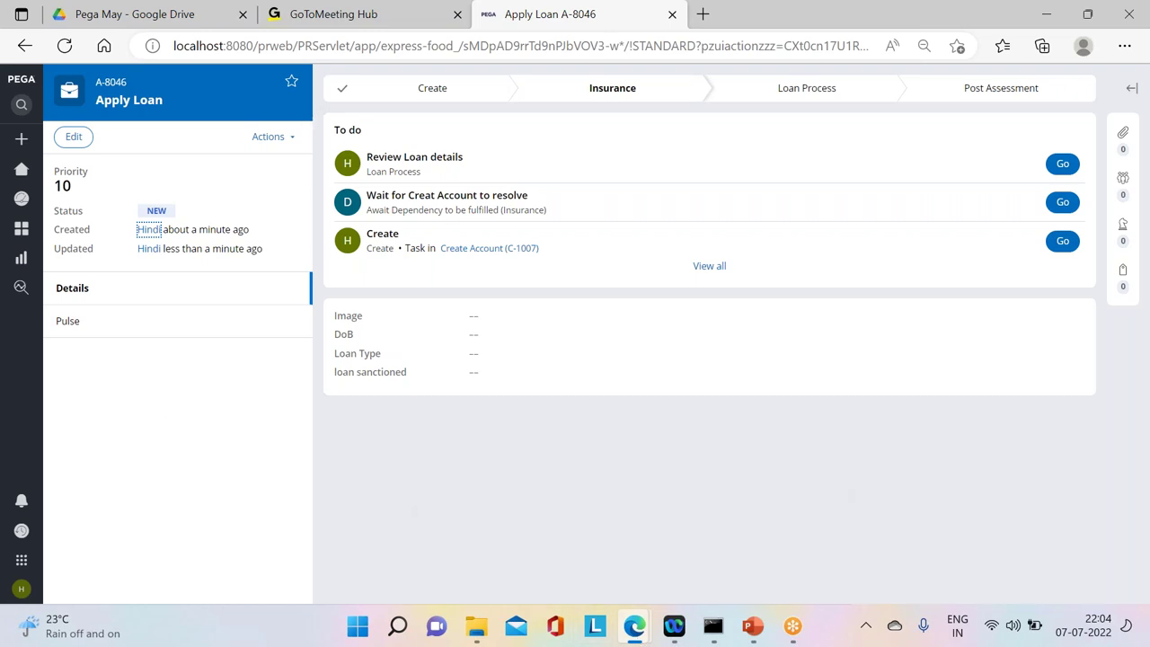
# Step: Return to the portal home listing the C-1006 and C-1005 worklist tasks
pyautogui.moveTo(26, 141)
pyautogui.click(54, 169)
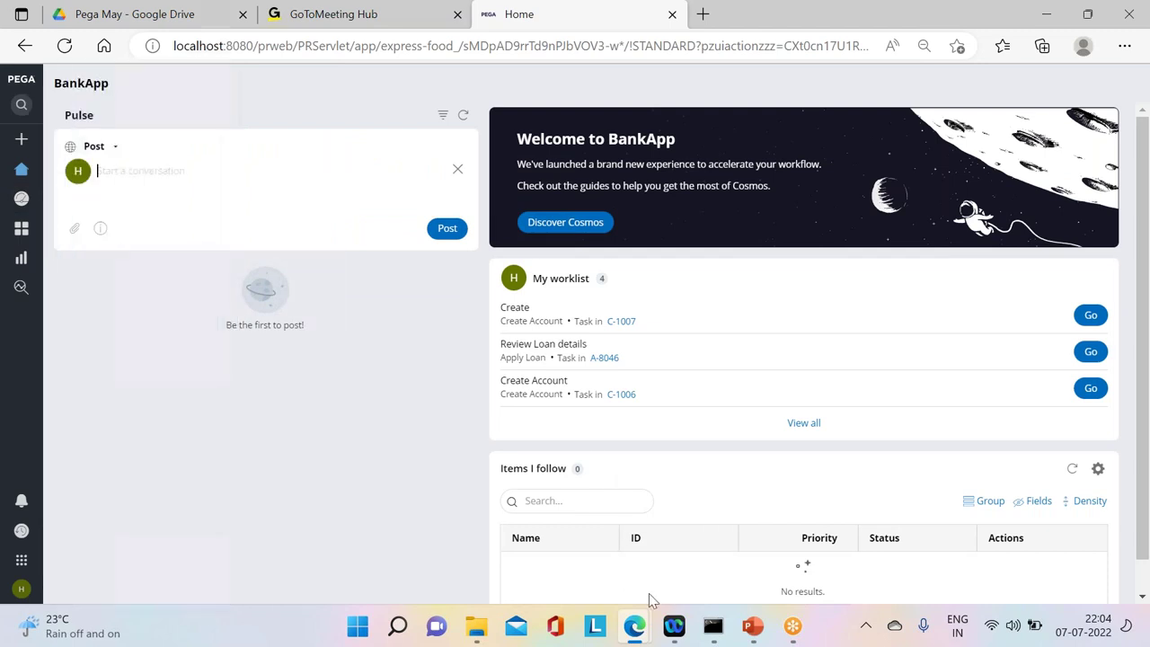
pyautogui.moveTo(635, 625)
pyautogui.click(701, 537)
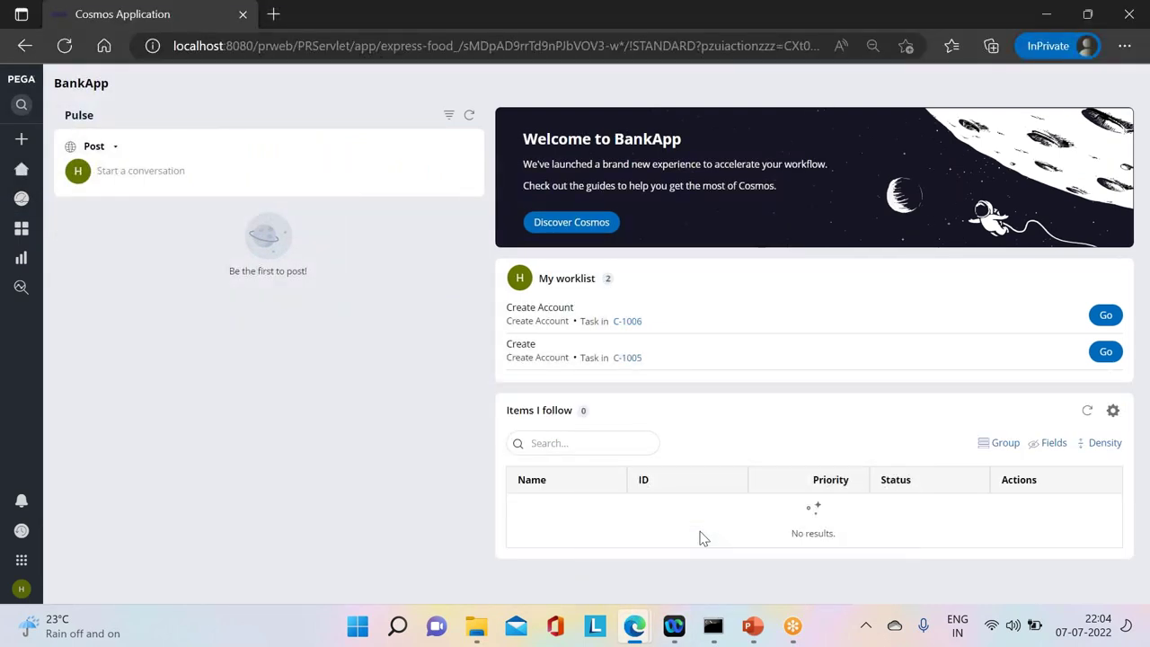
# Step: Bring the private browser window forward and open its operator account menu
pyautogui.moveTo(634, 625)
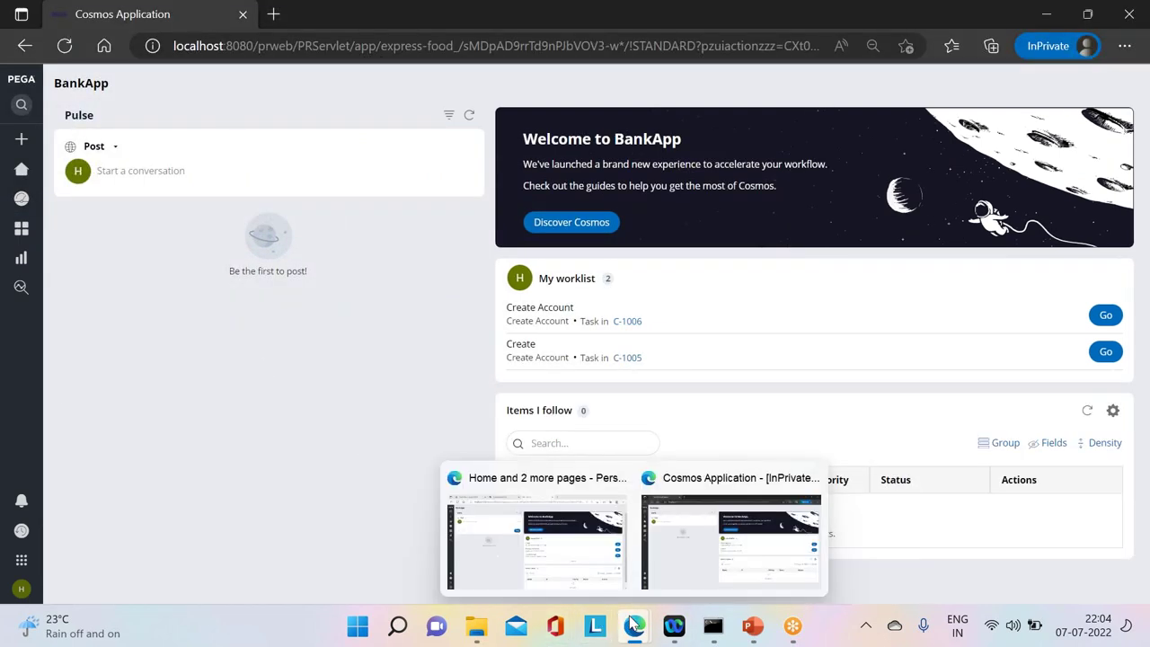
pyautogui.click(555, 562)
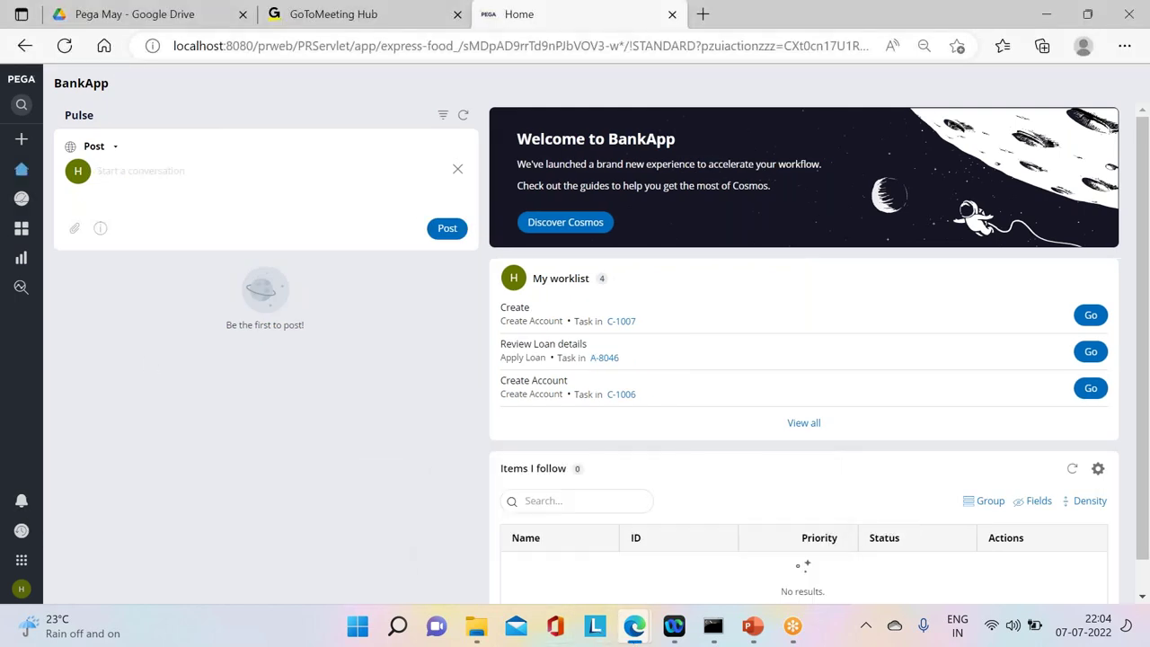
pyautogui.moveTo(638, 629)
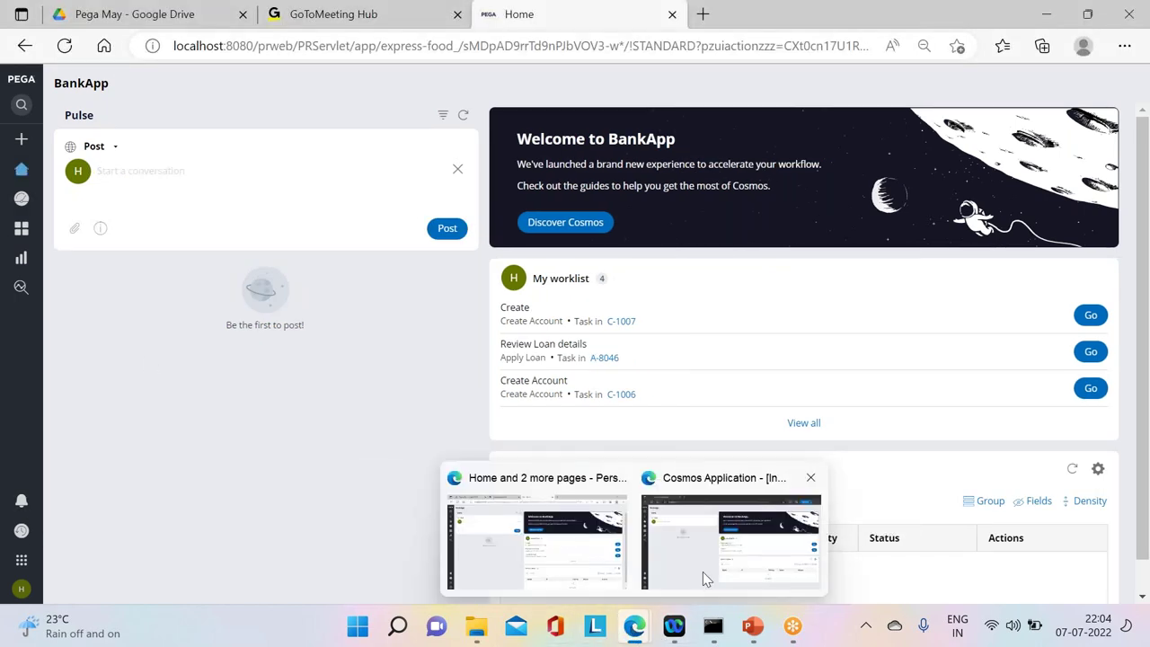
pyautogui.click(703, 572)
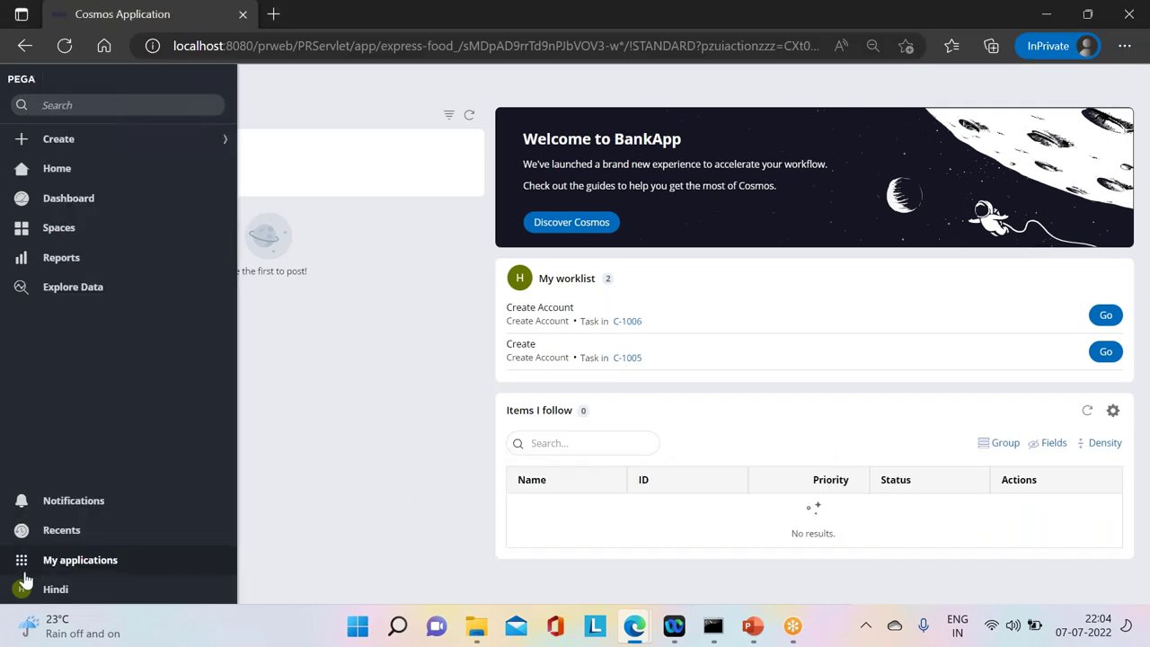
pyautogui.click(20, 590)
# Step: Log off BankApp and sign back in as the first operator with username and password
pyautogui.click(38, 570)
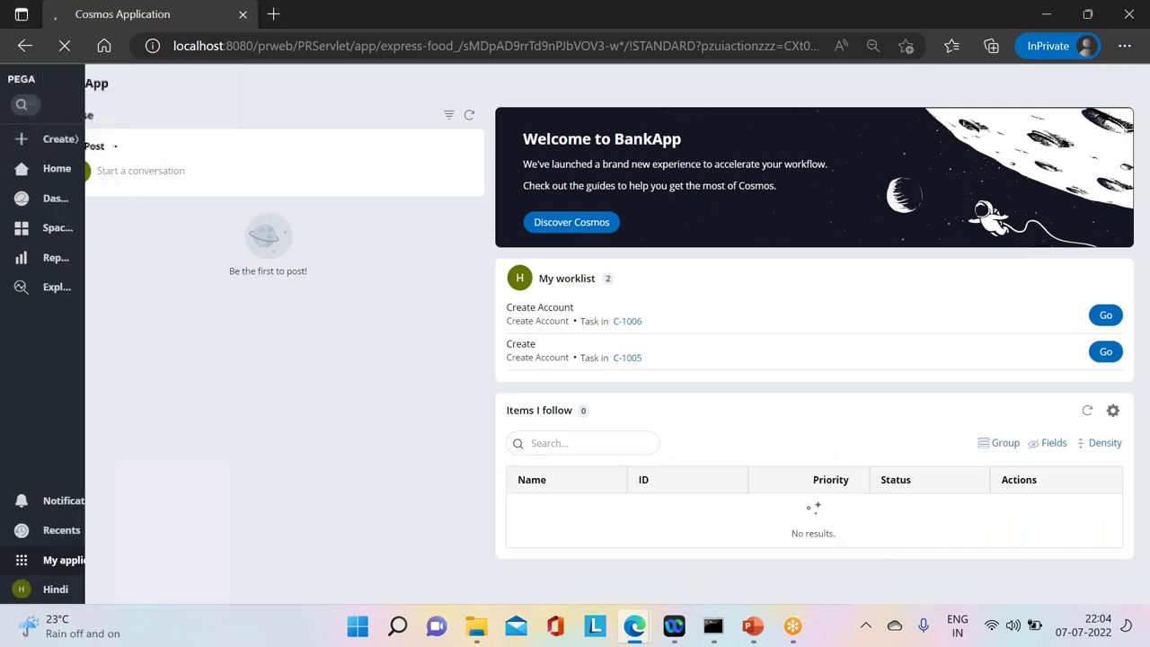
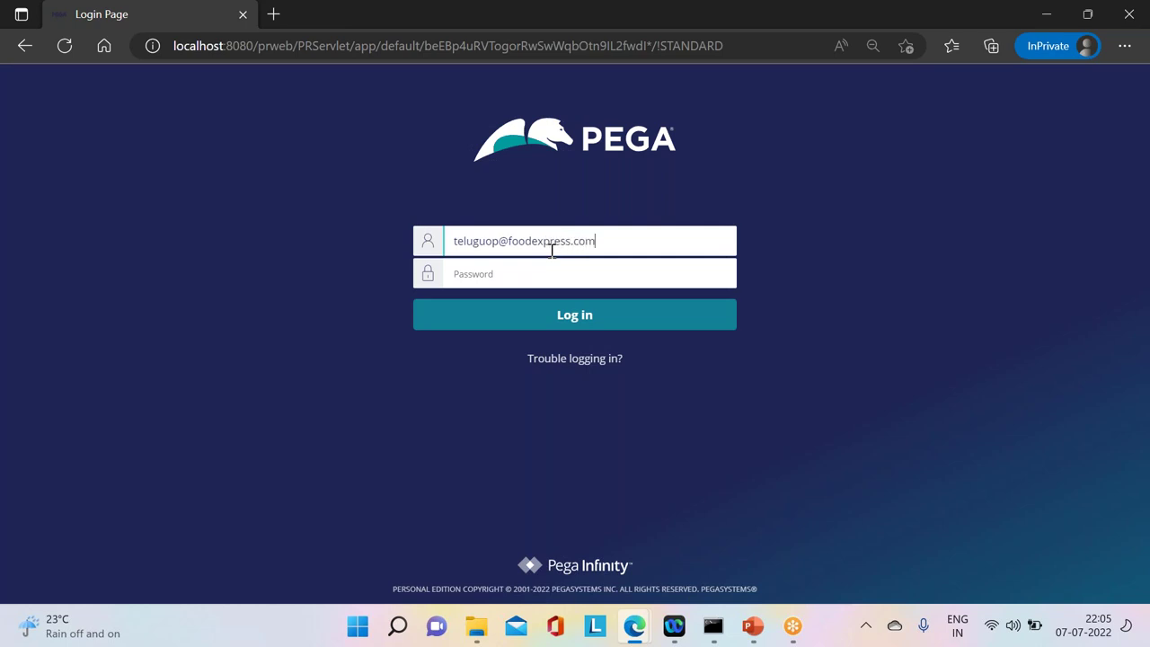
pyautogui.click(504, 271)
pyautogui.write('r')
pyautogui.press('Return')
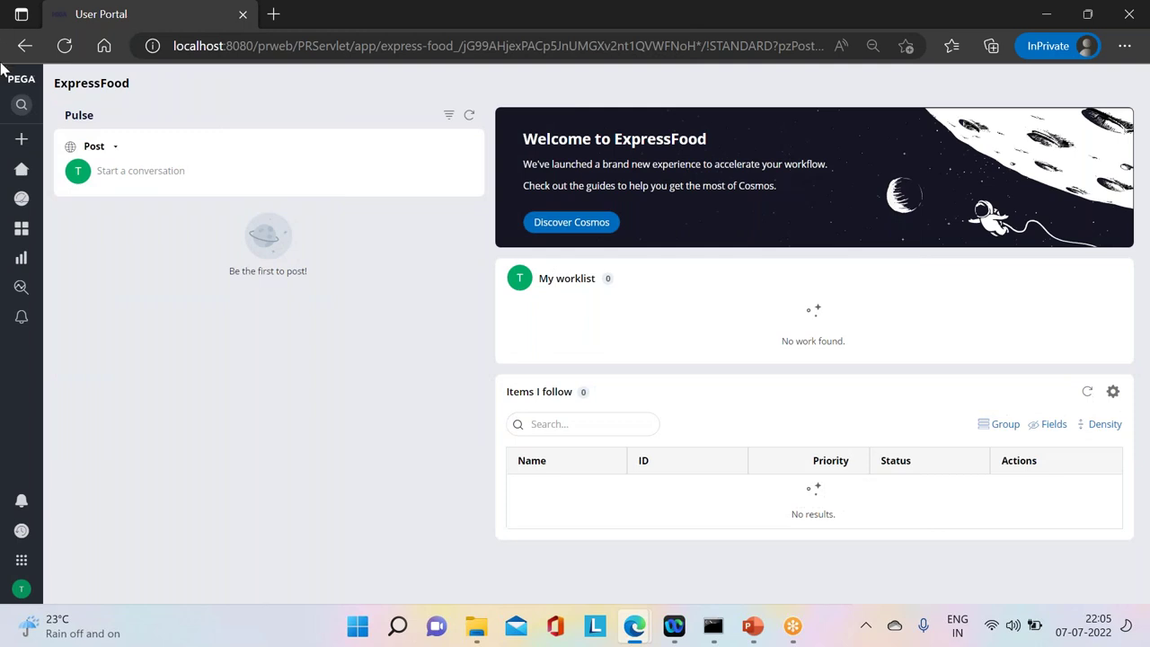
# Step: Switch to the BankApp application from My applications
pyautogui.moveTo(40, 272)
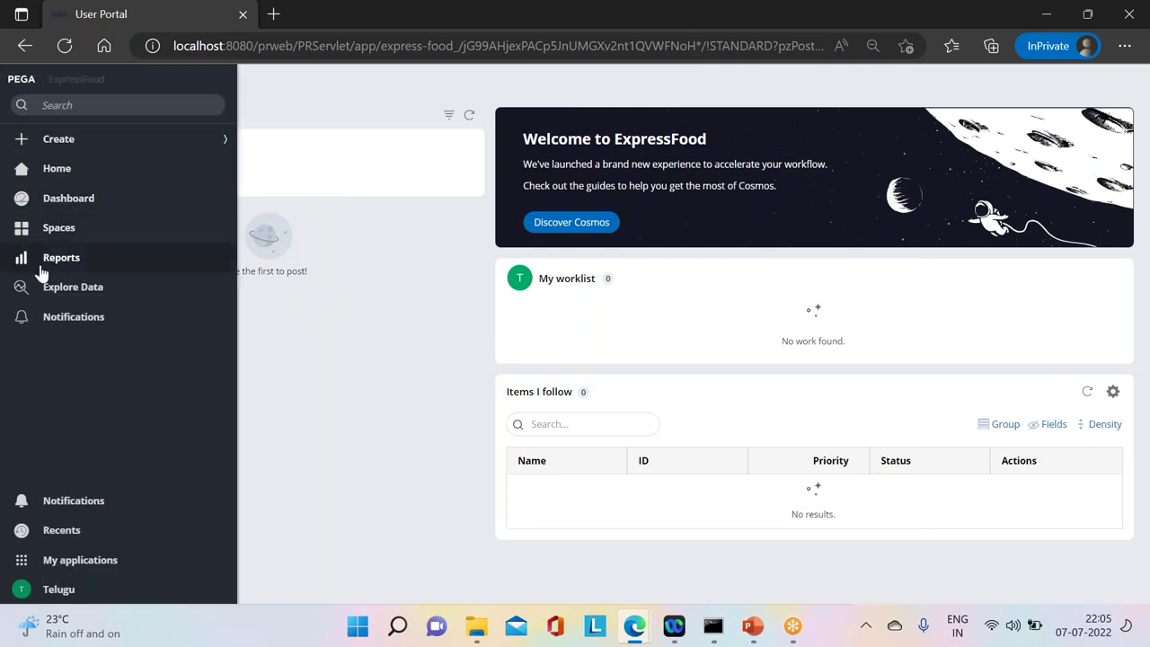
pyautogui.click(56, 568)
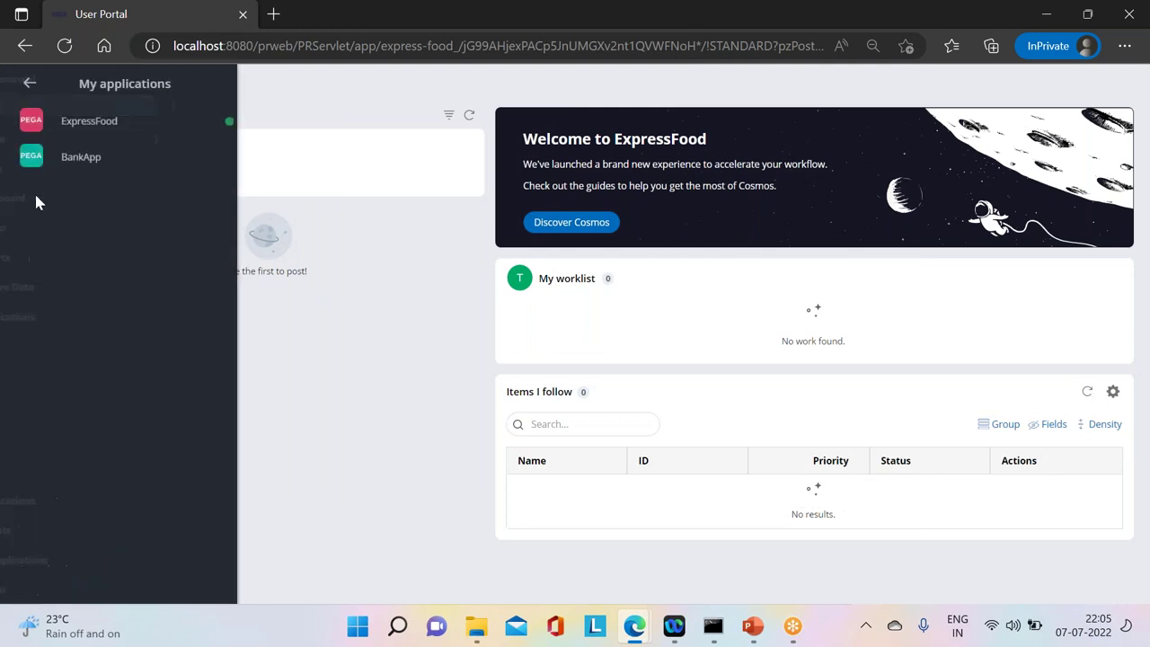
pyautogui.click(49, 166)
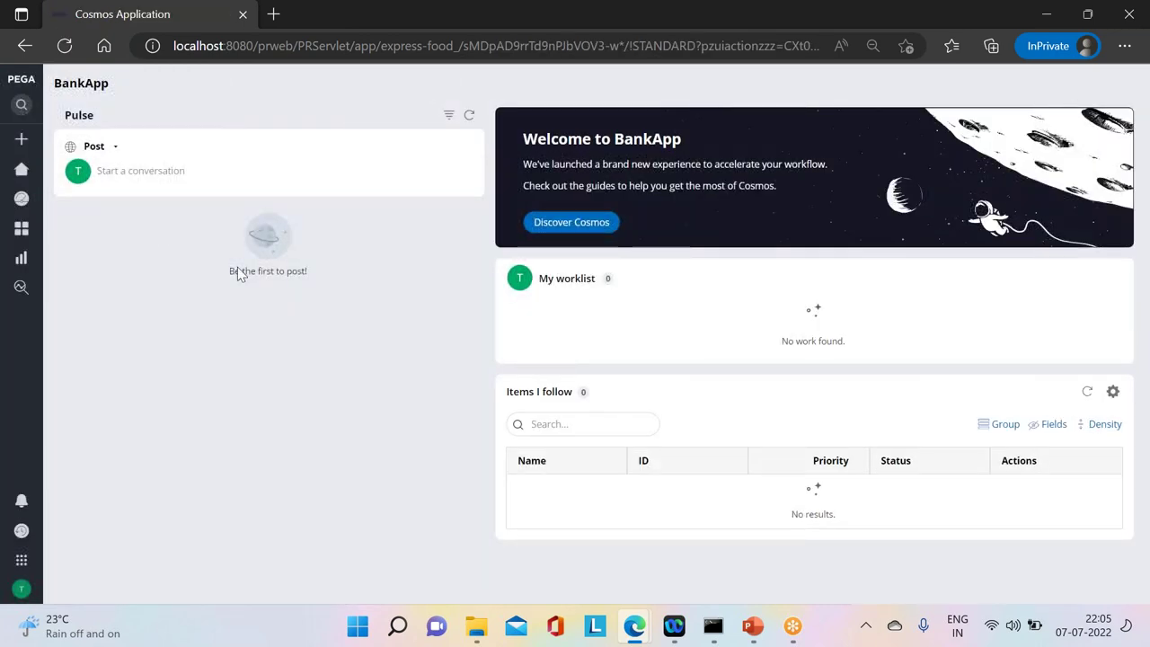
# Step: Create Apply Loan case A-8047, submitting the loan details and nominee pages
pyautogui.moveTo(5, 141)
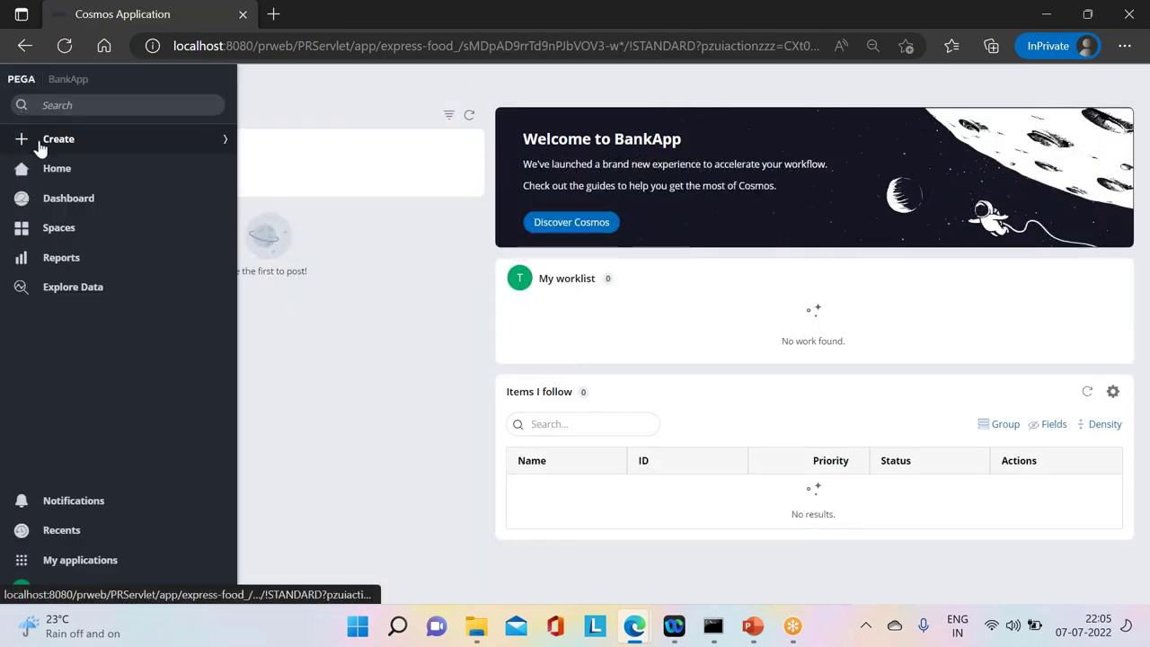
pyautogui.click(81, 141)
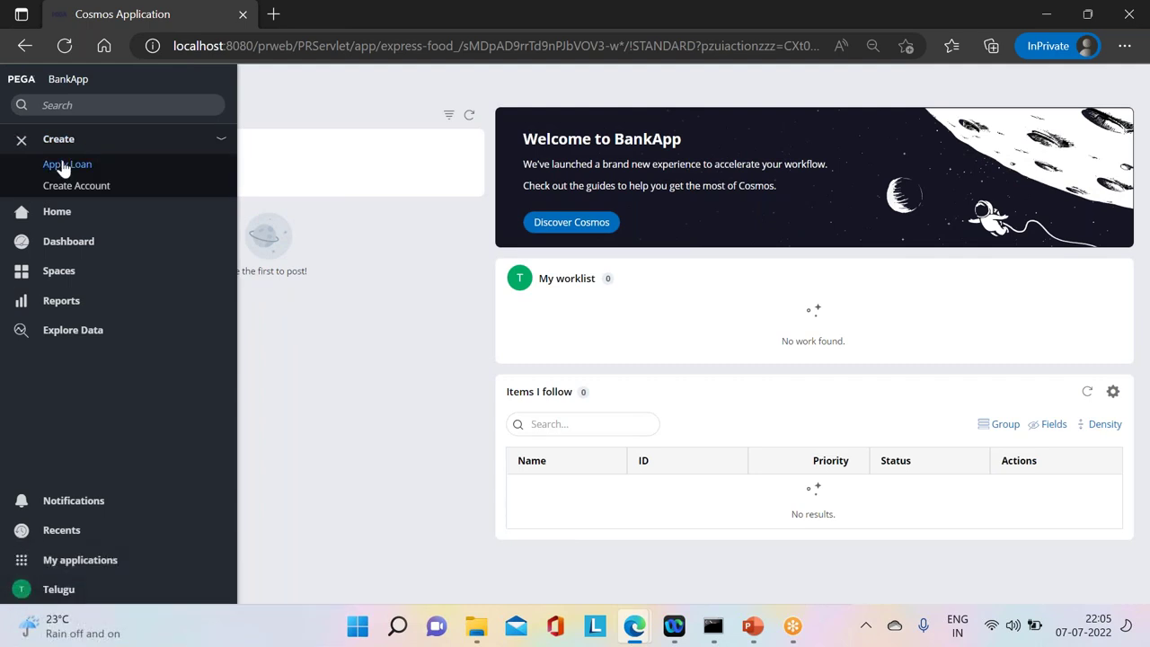
pyautogui.click(63, 165)
pyautogui.click(758, 283)
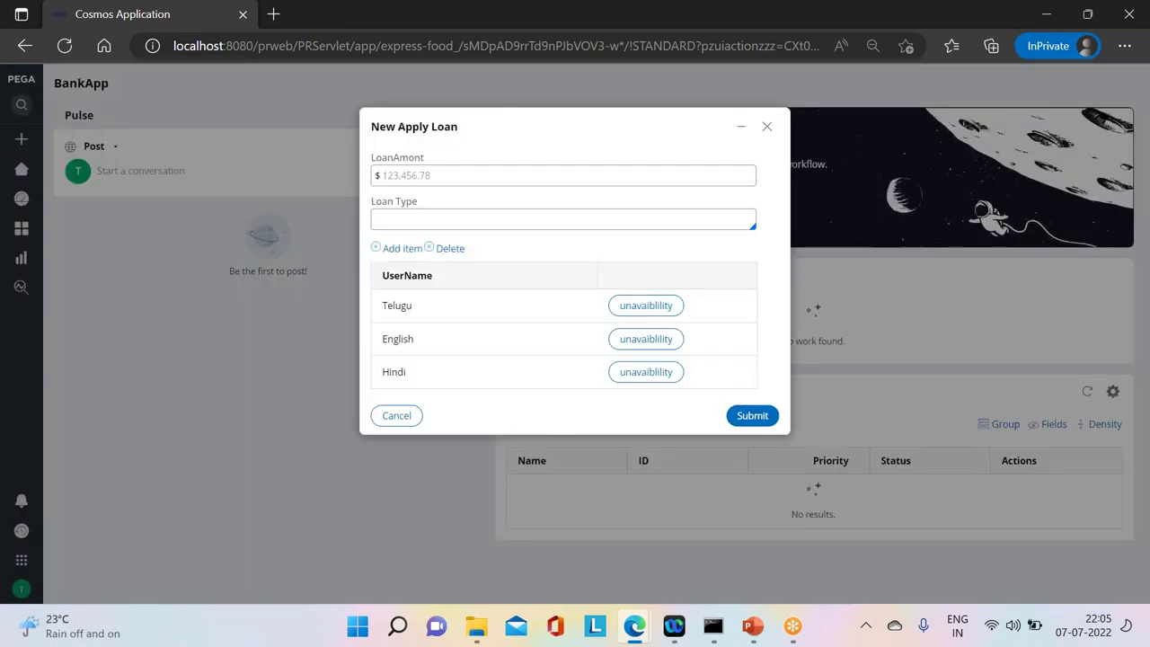
pyautogui.click(747, 420)
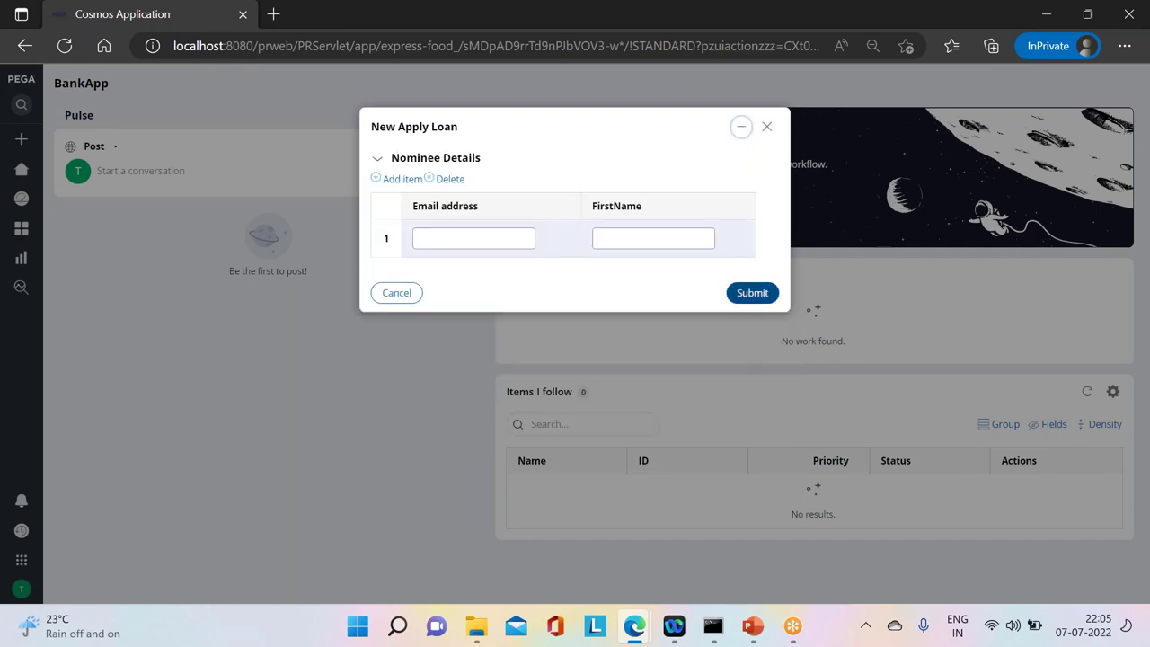
pyautogui.click(752, 297)
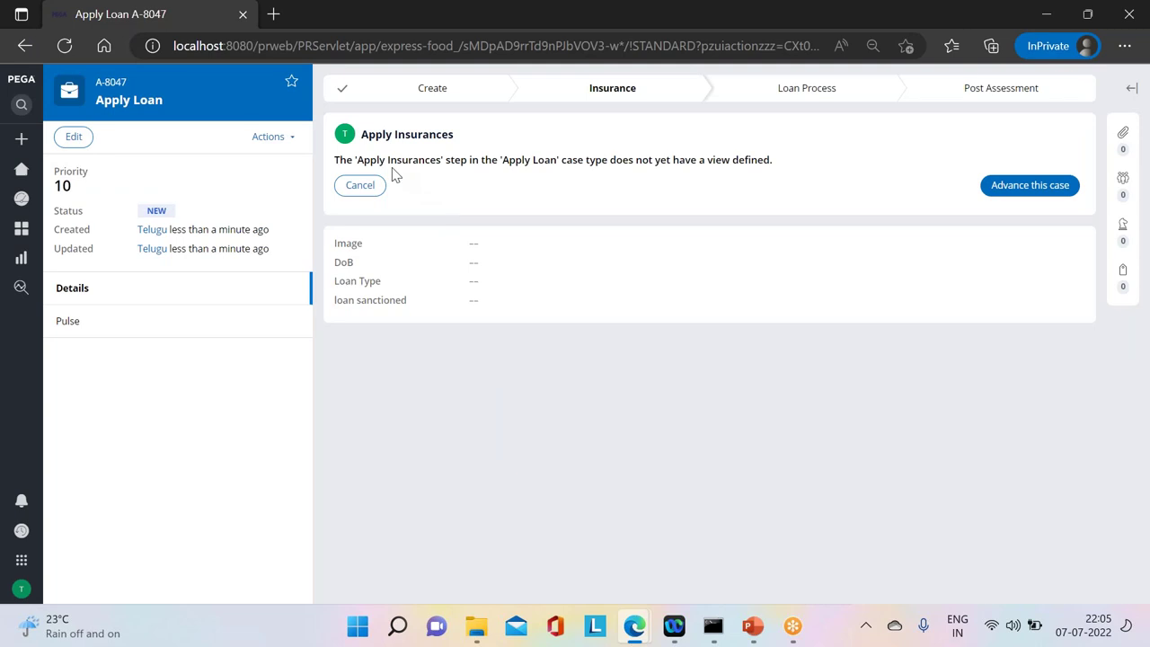
# Step: Advance A-8047 to Review Loan details, spawning C-1008, and bring the second operator's window forward
pyautogui.click(1042, 187)
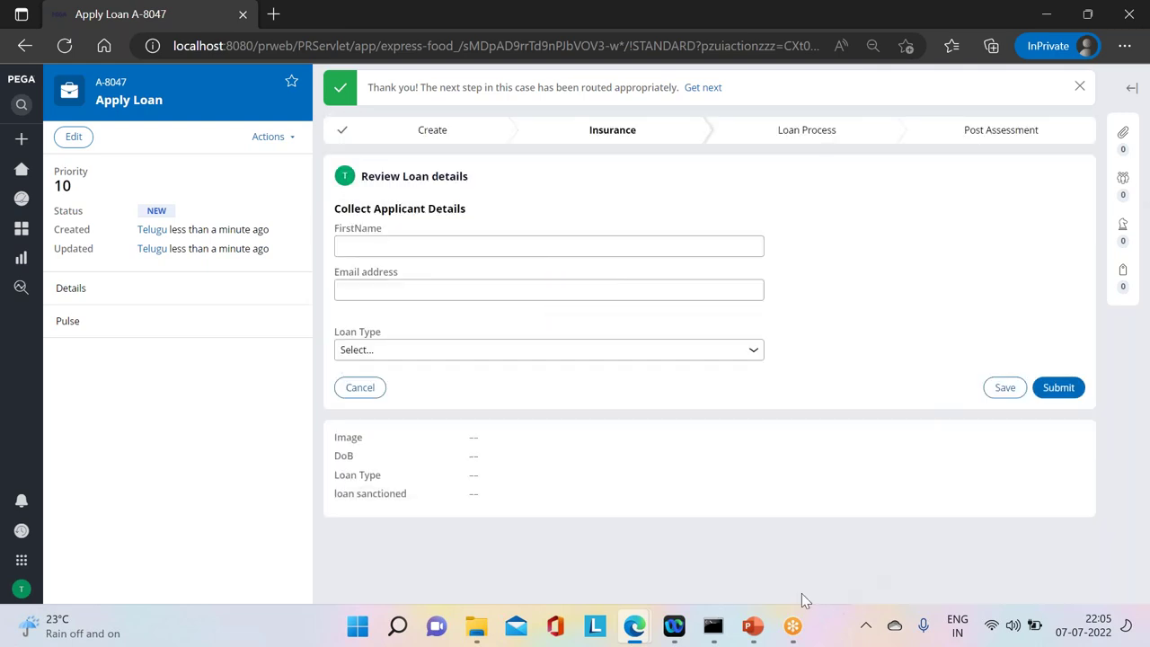
pyautogui.moveTo(629, 627)
pyautogui.click(552, 539)
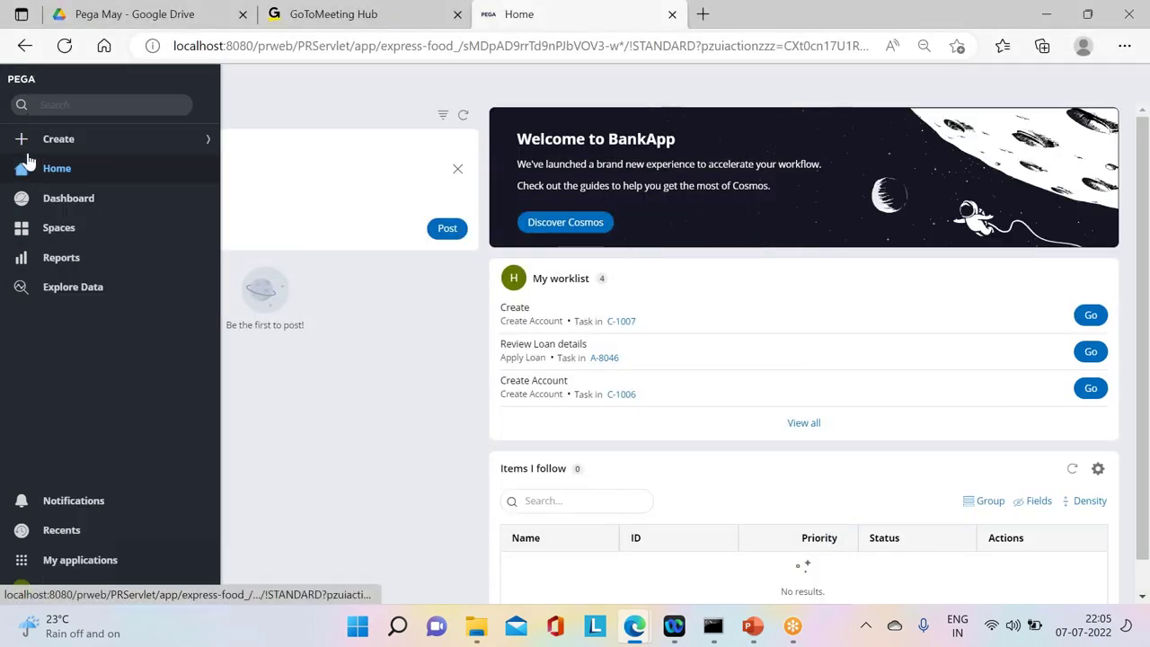
# Step: Open the top worklist task, see A-8047 reported locked by the first operator, and return Home
pyautogui.click(54, 171)
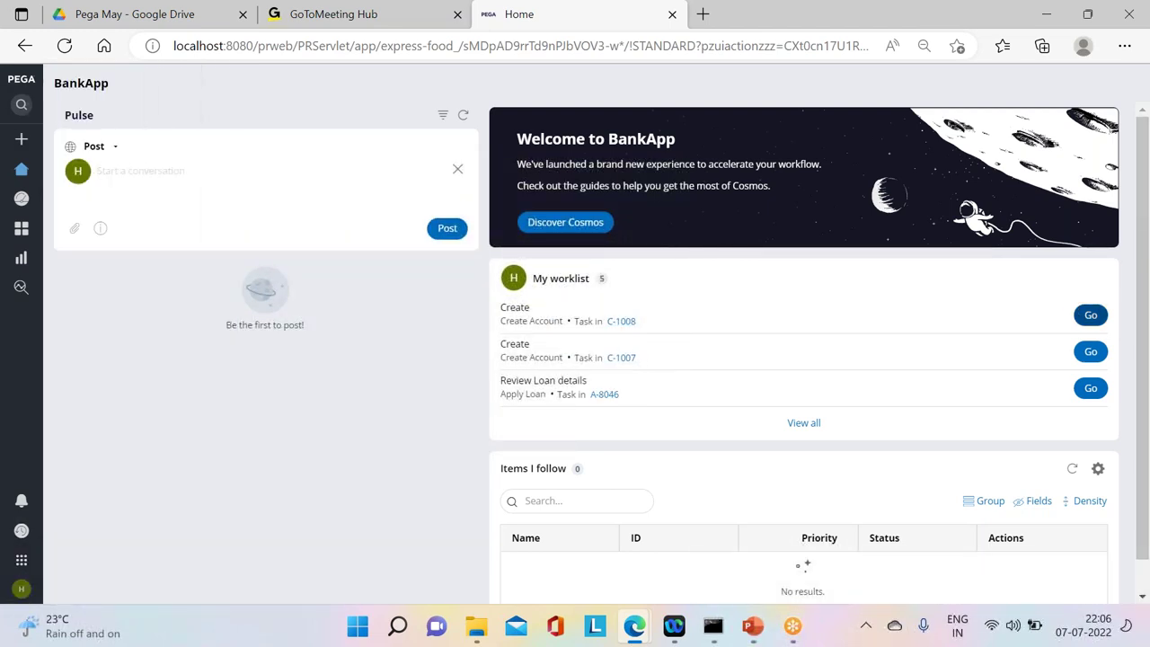
pyautogui.click(1091, 314)
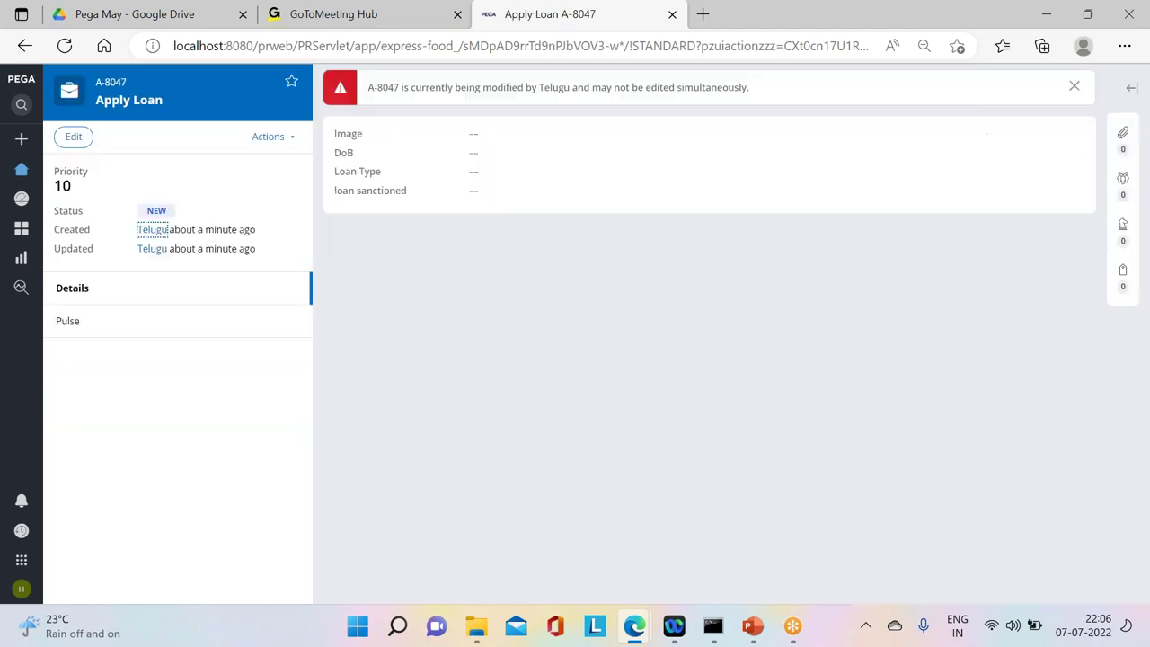
pyautogui.moveTo(366, 90); pyautogui.dragTo(437, 118)
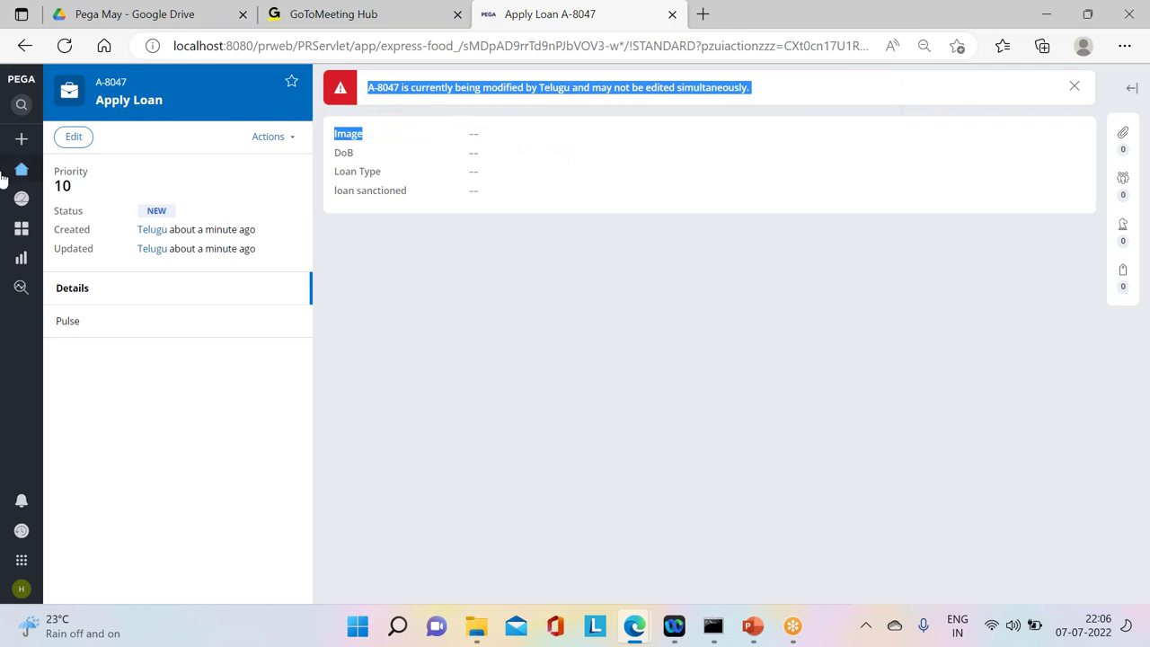
pyautogui.click(50, 170)
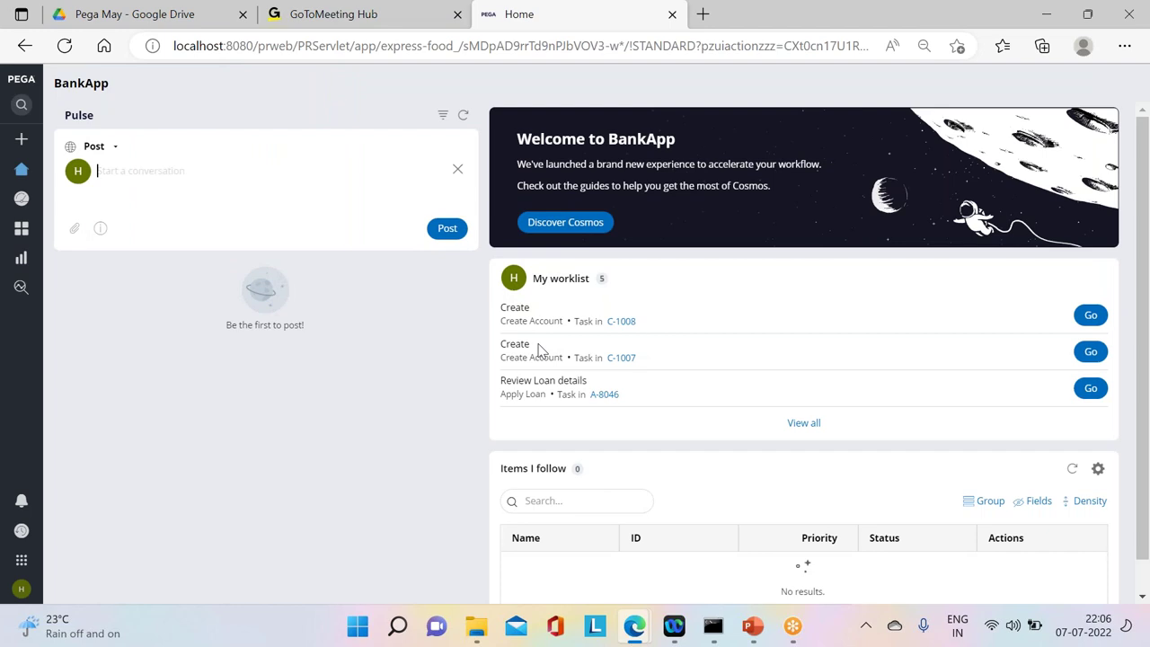
# Step: Open Create Account case C-1008 from My worklist, then its parent Apply Loan A-8047
pyautogui.click(620, 325)
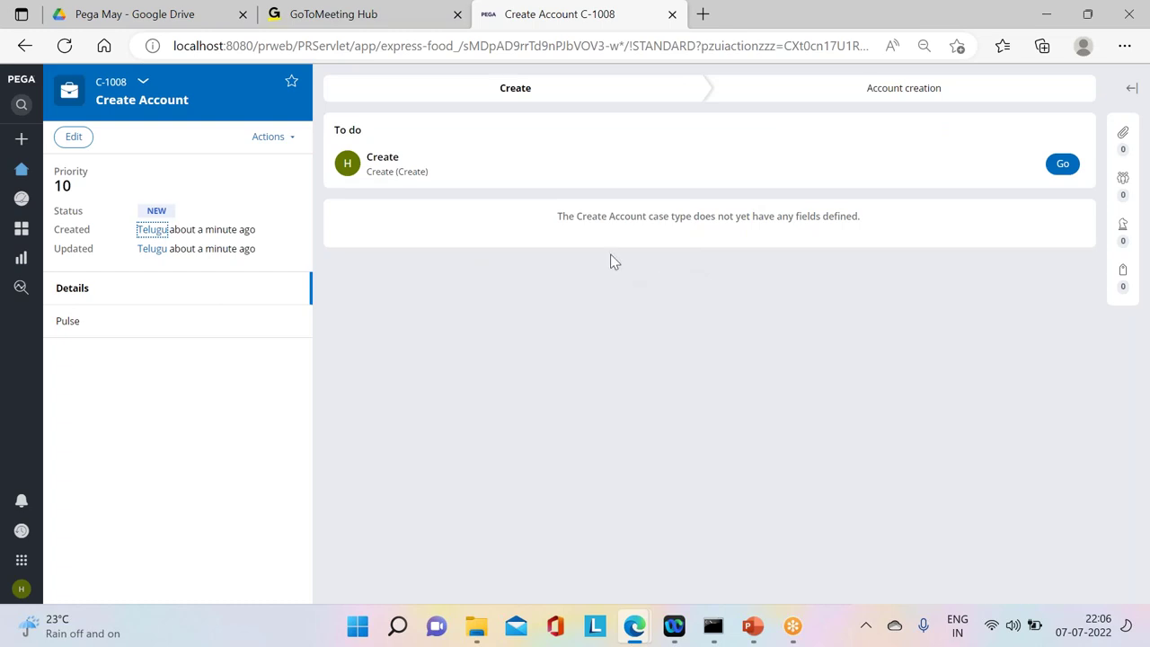
pyautogui.click(142, 81)
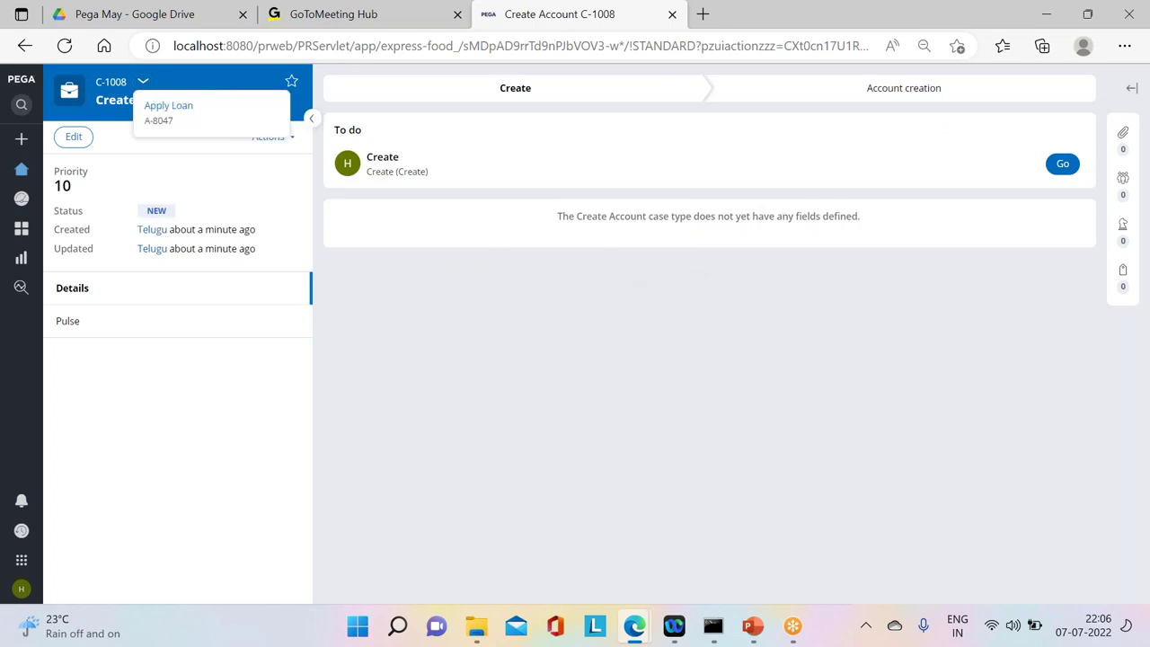
pyautogui.click(1061, 166)
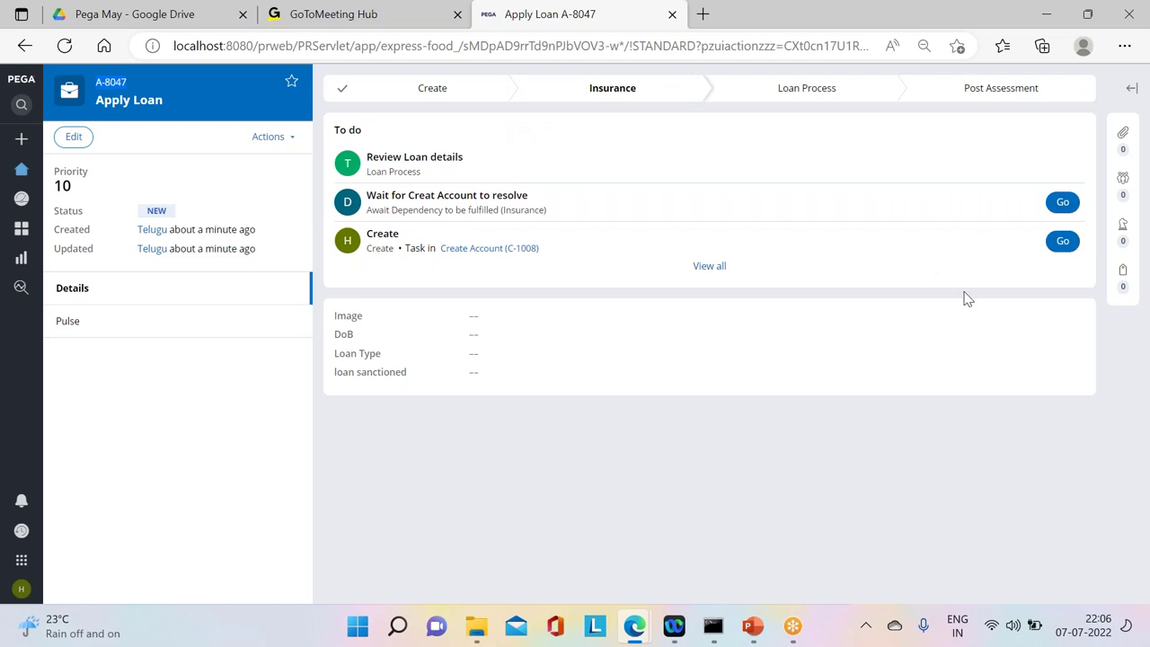
# Step: Try the Create task in C-1008 and highlight the warning that A-8047 is being modified by the first operator
pyautogui.click(1063, 241)
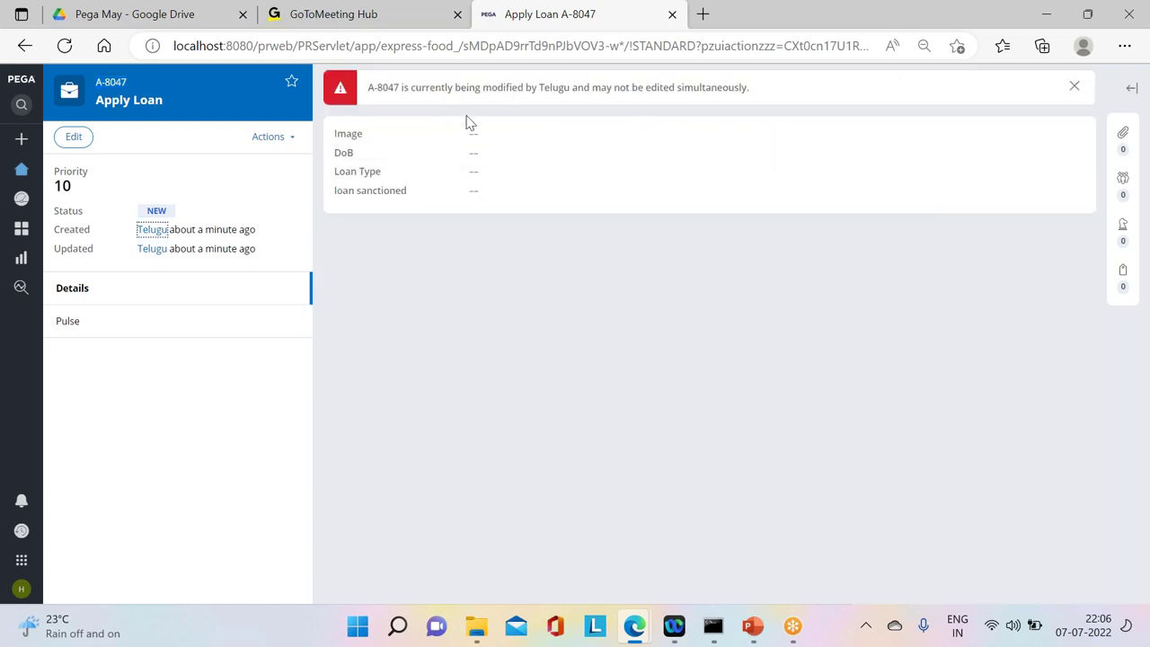
pyautogui.moveTo(366, 87); pyautogui.dragTo(779, 96)
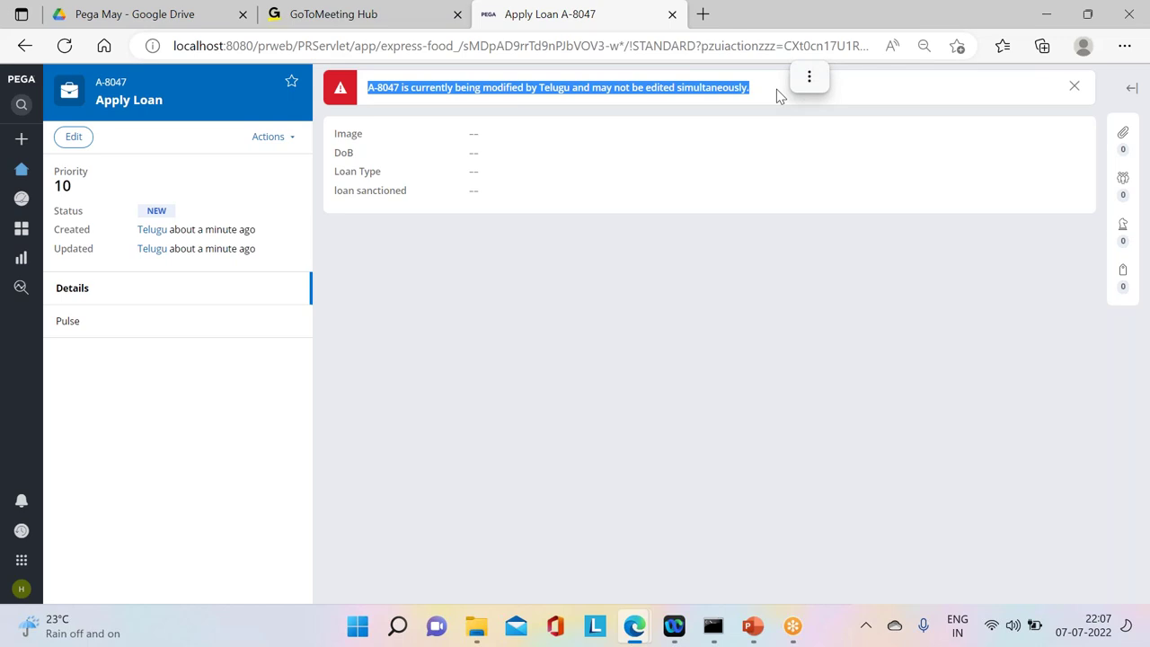
pyautogui.moveTo(637, 629)
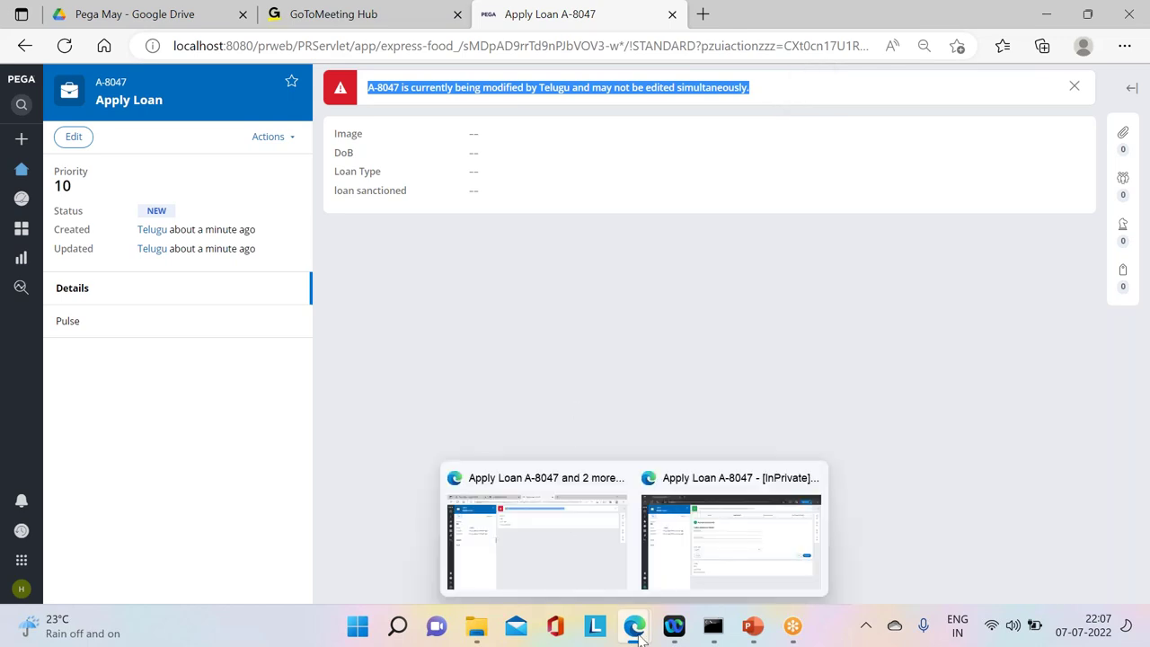
pyautogui.click(535, 525)
pyautogui.click(708, 545)
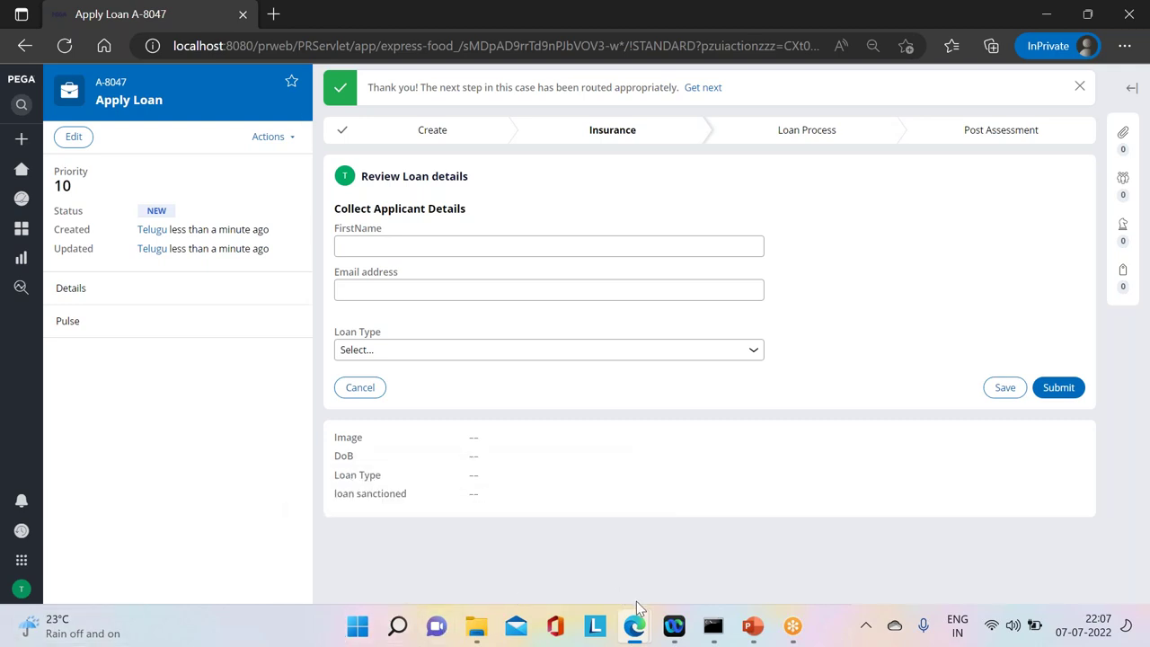
pyautogui.moveTo(640, 613)
pyautogui.click(509, 521)
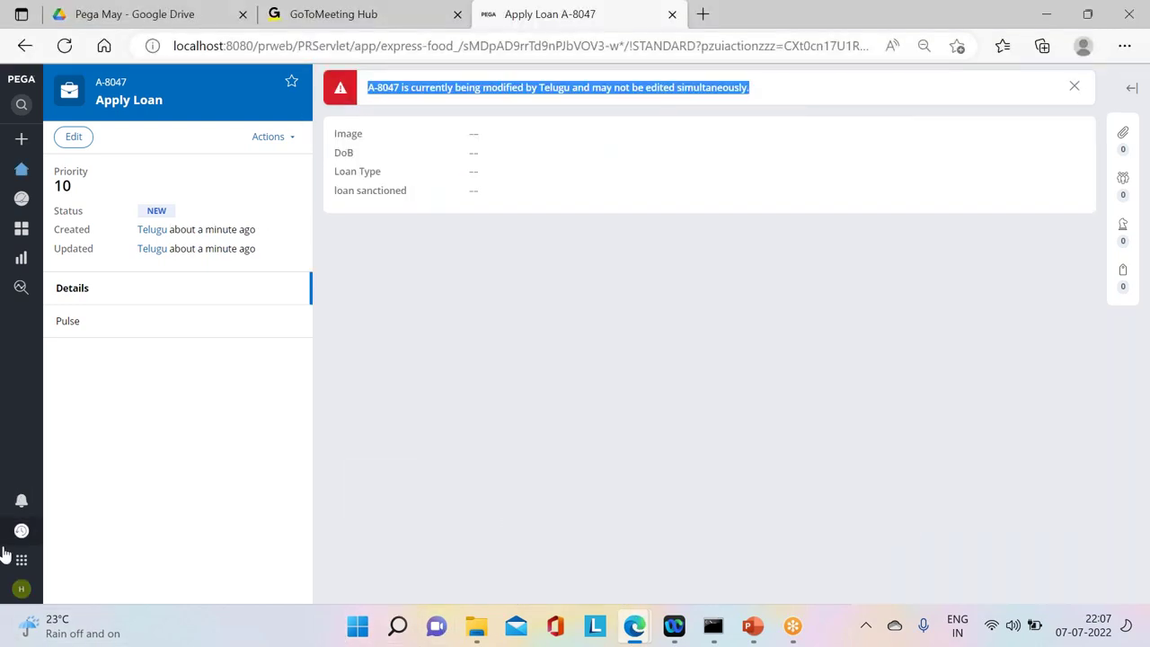
# Step: Log the second operator off through the account menu and clear the stray character from the user name field
pyautogui.click(22, 589)
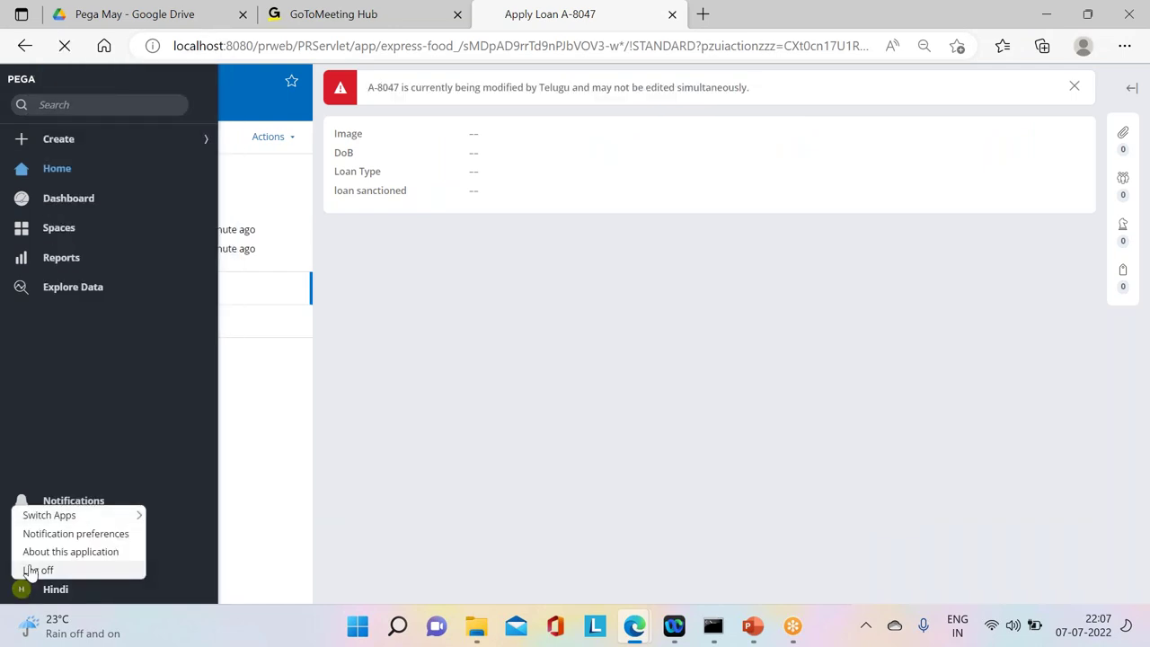
pyautogui.click(28, 571)
pyautogui.write('r')
pyautogui.press('BackSpace')
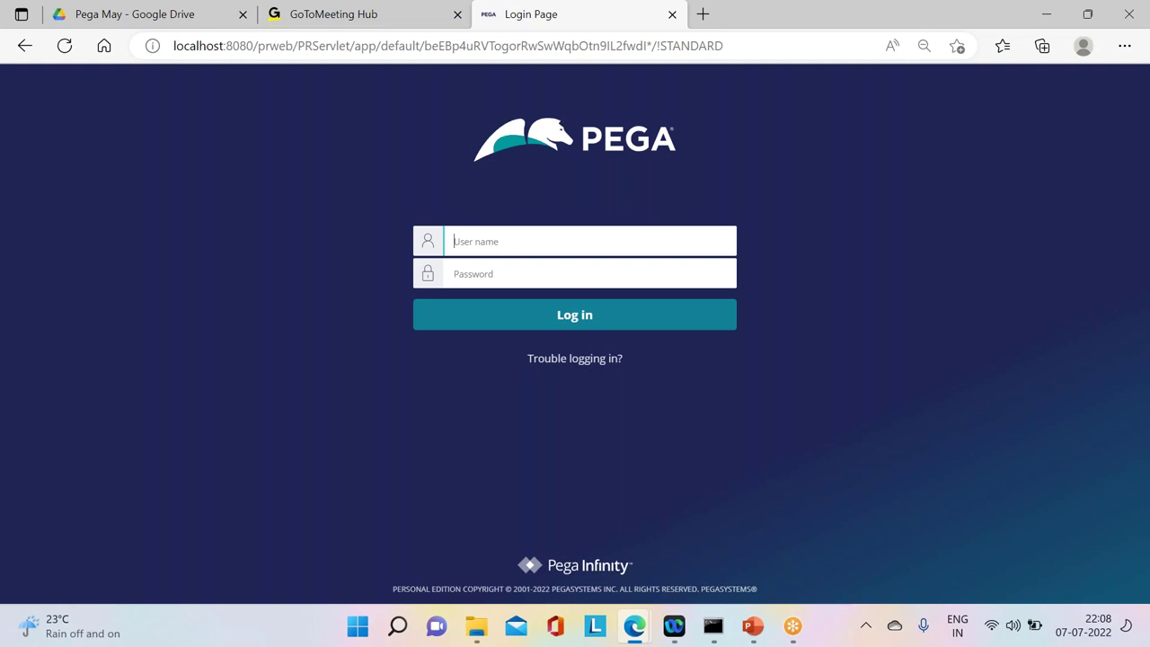
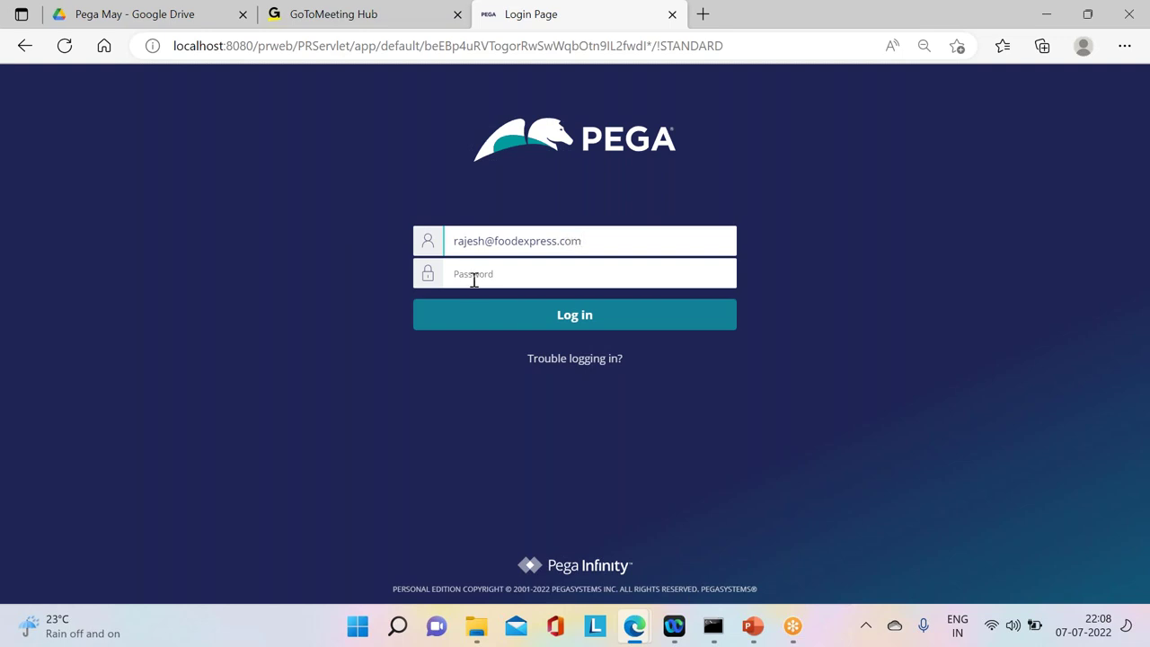
# Step: Enter the developer account's e-mail ID and password on the login page and log in
pyautogui.click(470, 276)
pyautogui.write('rules')
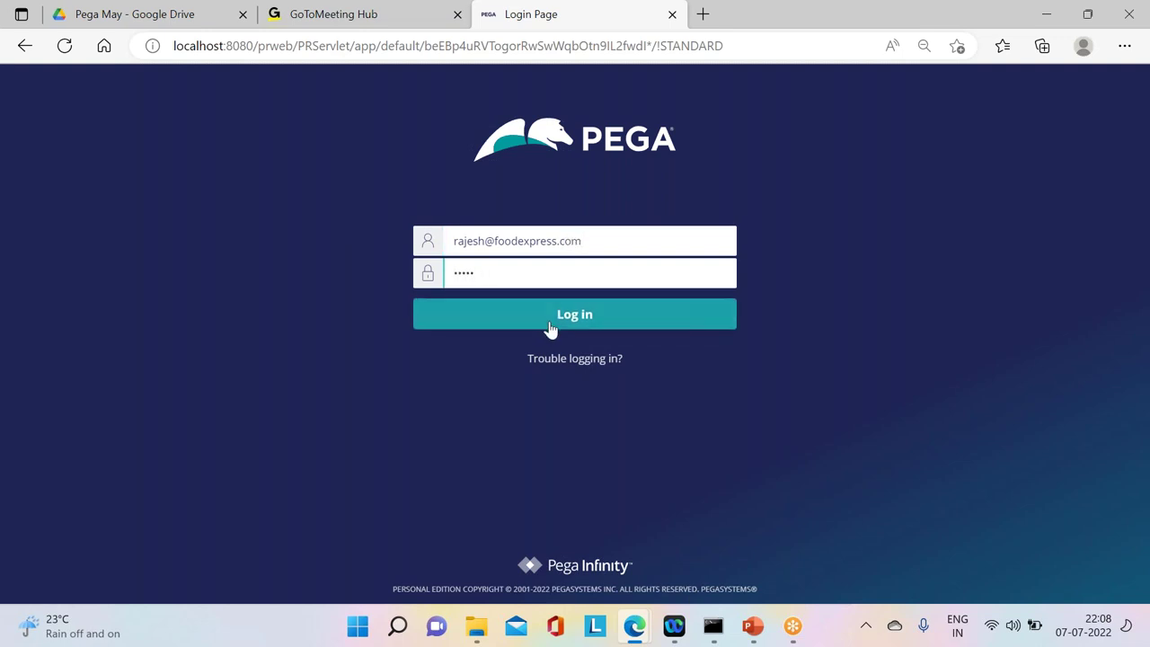
pyautogui.click(553, 326)
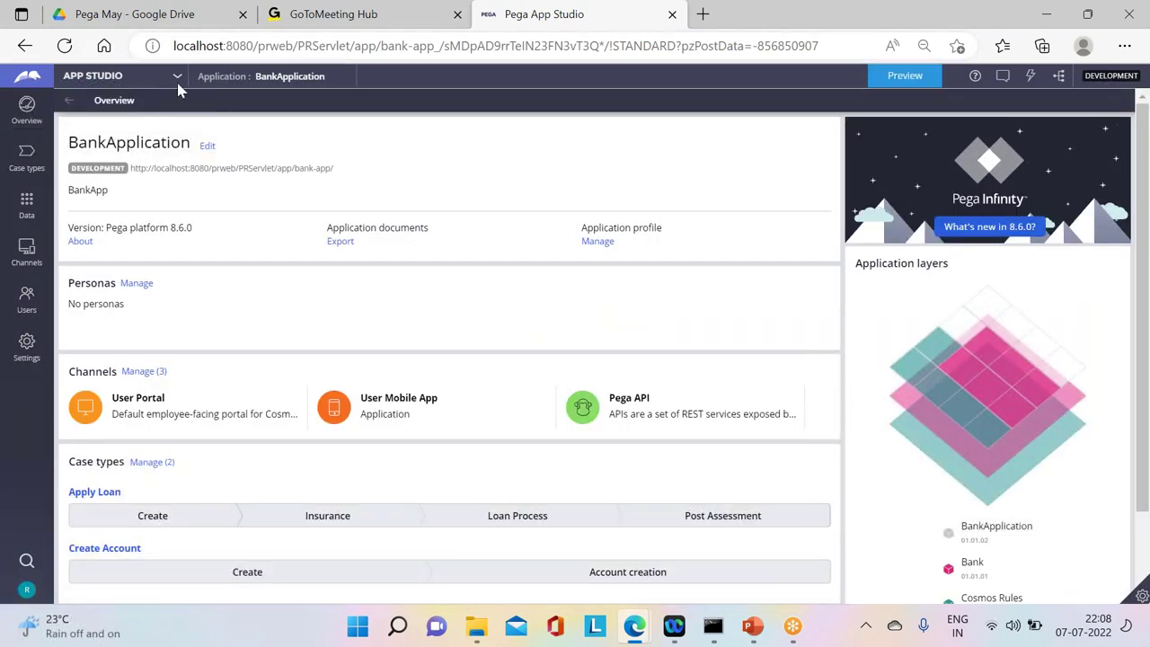
# Step: Switch to Dev Studio and list BankApplication's case types, Apply Loan and Create Account
pyautogui.moveTo(117, 77)
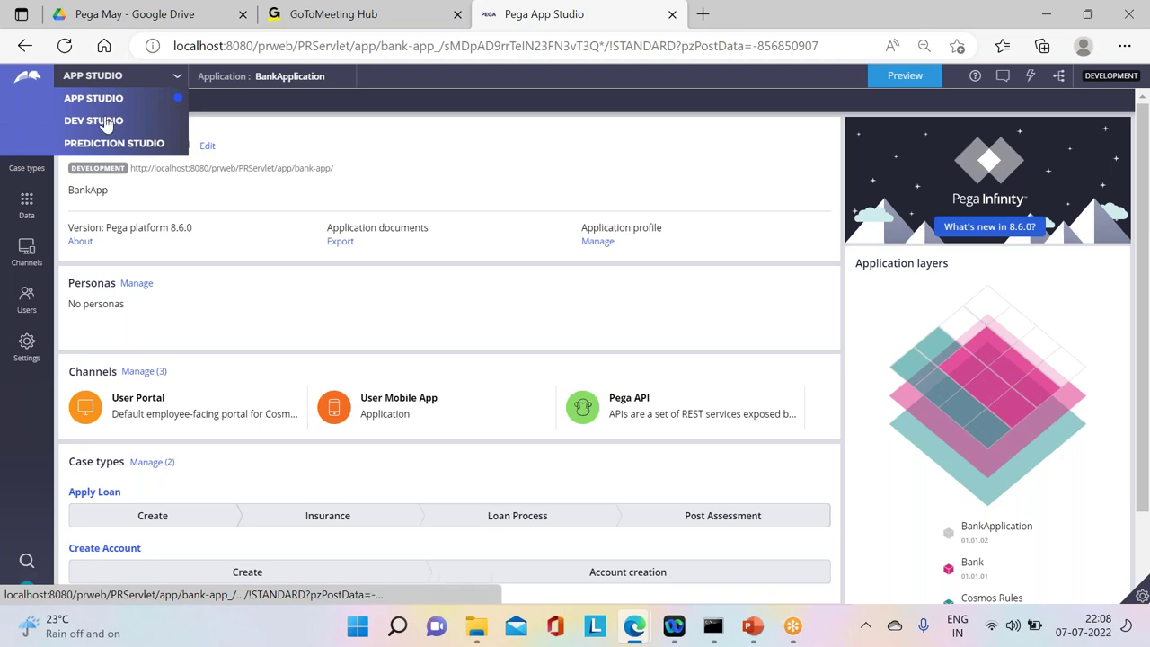
pyautogui.click(104, 122)
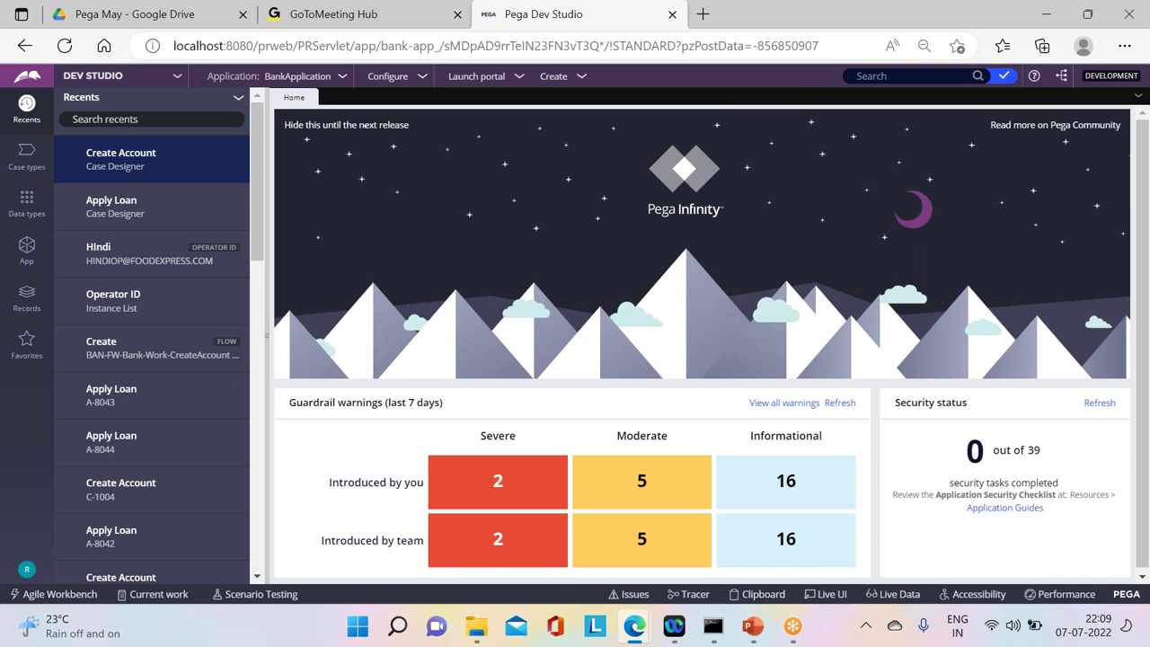
pyautogui.click(30, 206)
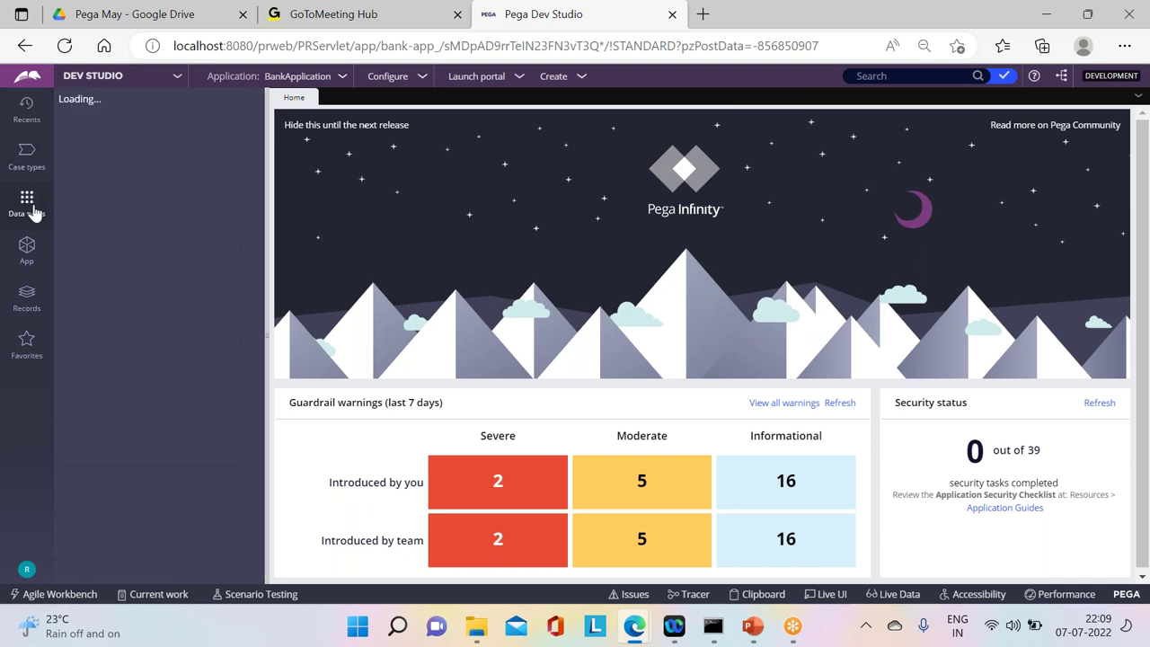
pyautogui.click(30, 179)
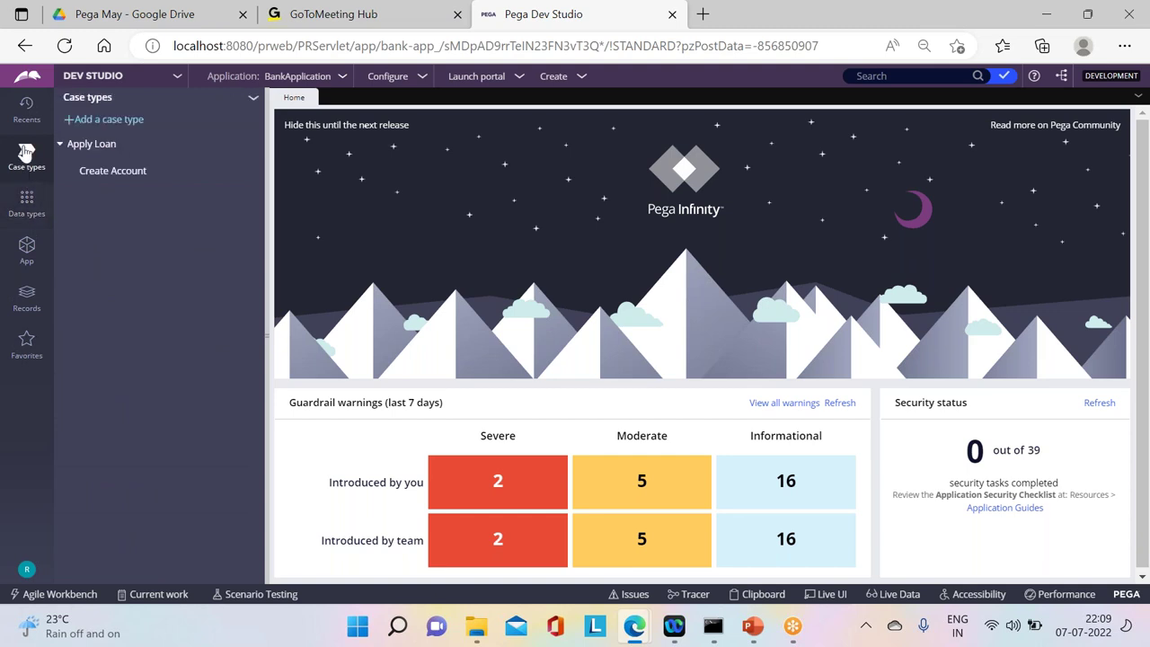
# Step: Review the locking settings of the Apply Loan case type
pyautogui.click(93, 151)
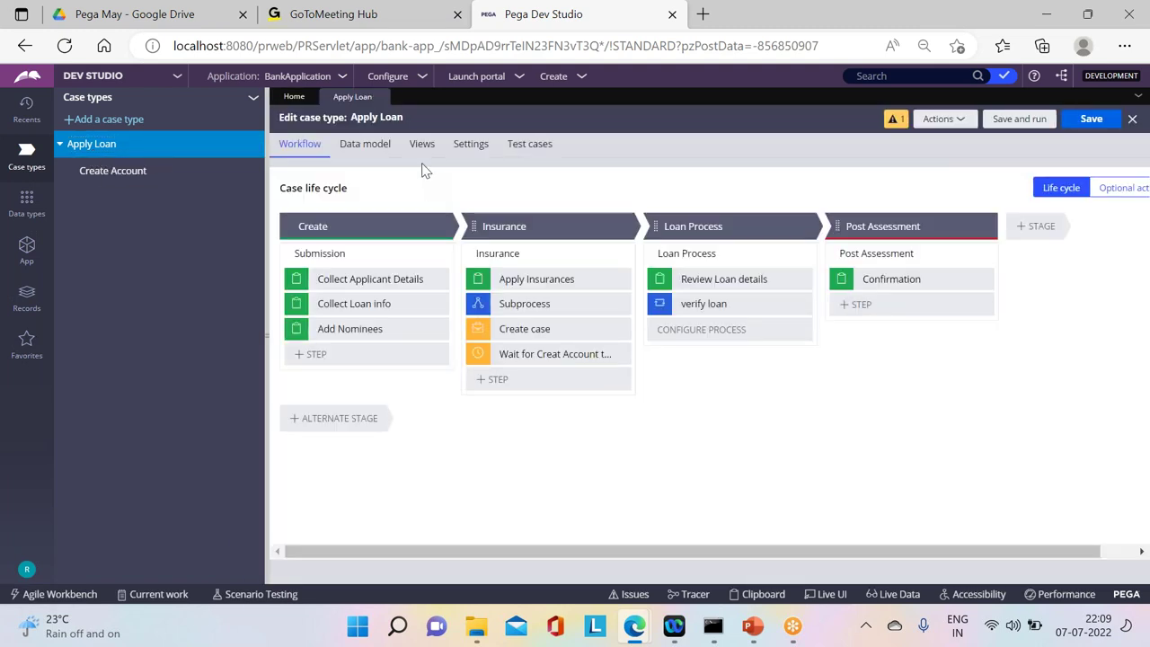
pyautogui.click(471, 146)
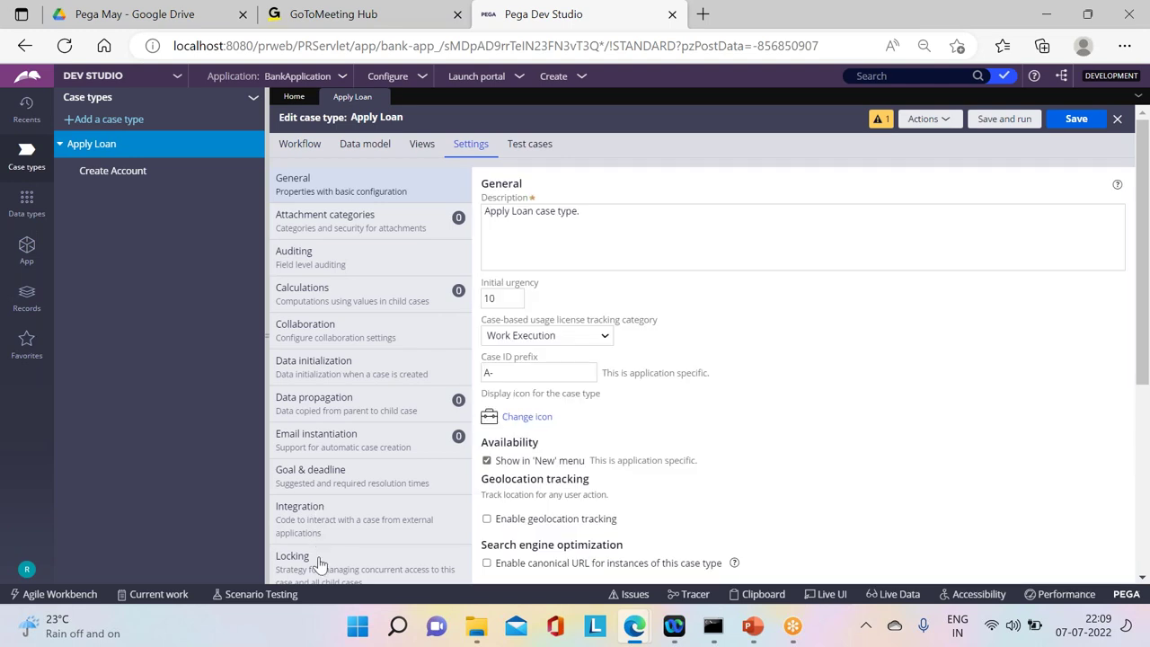
pyautogui.click(320, 563)
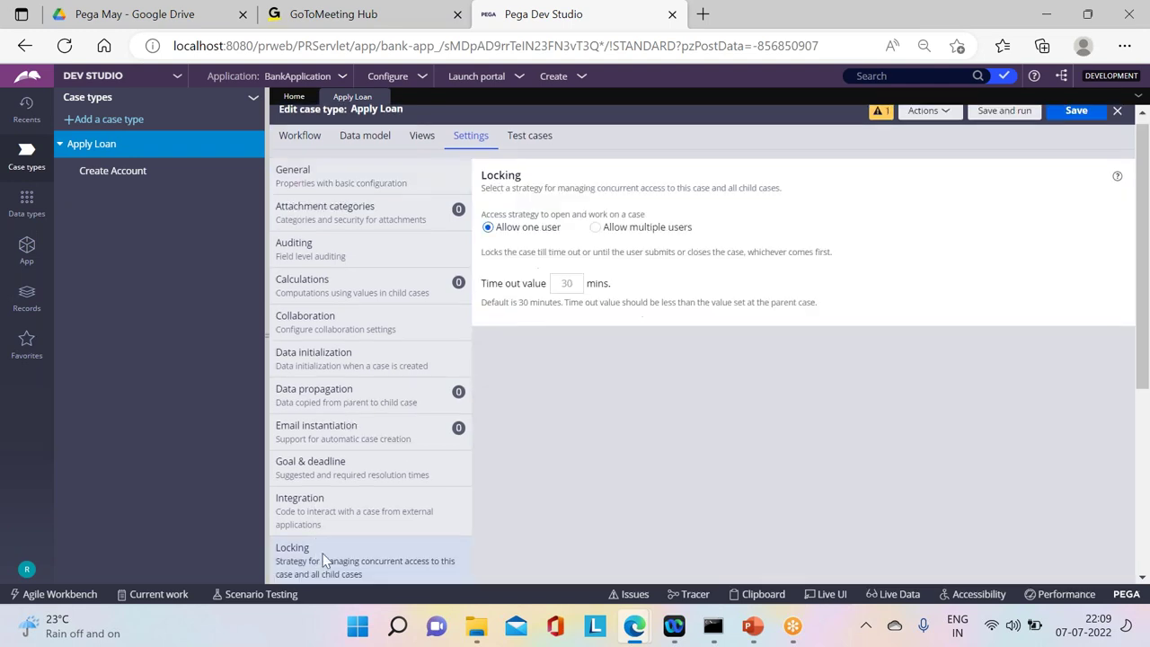
# Step: In Create Account locking, allow other users to access the parent case while the child is open, and save
pyautogui.click(113, 172)
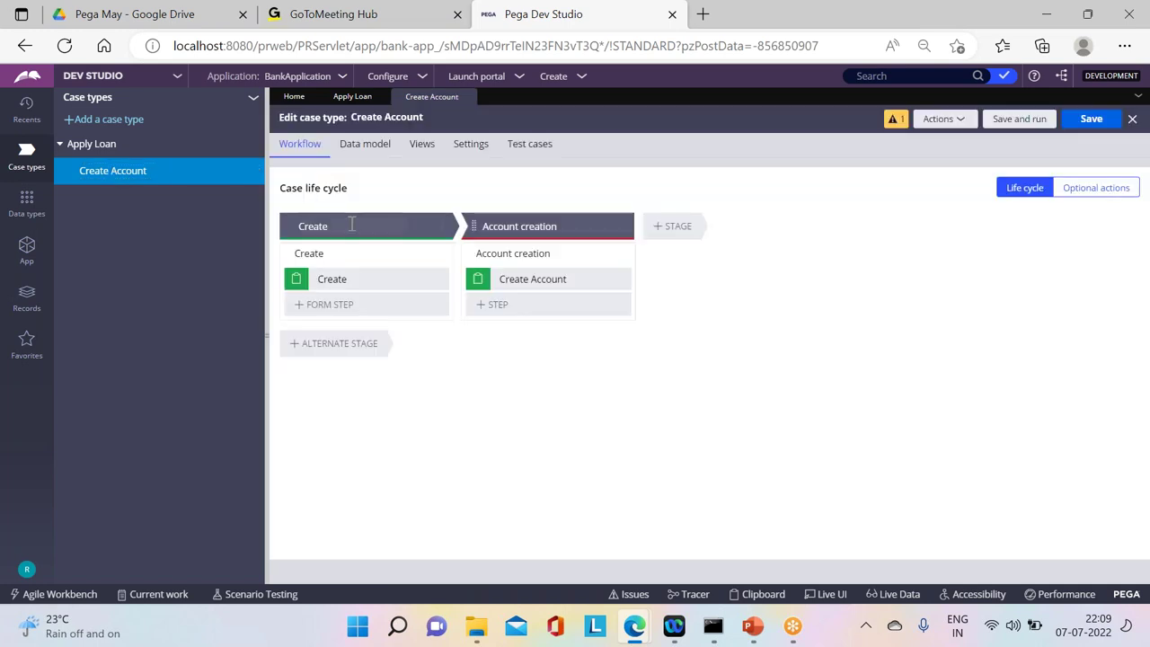
pyautogui.click(477, 146)
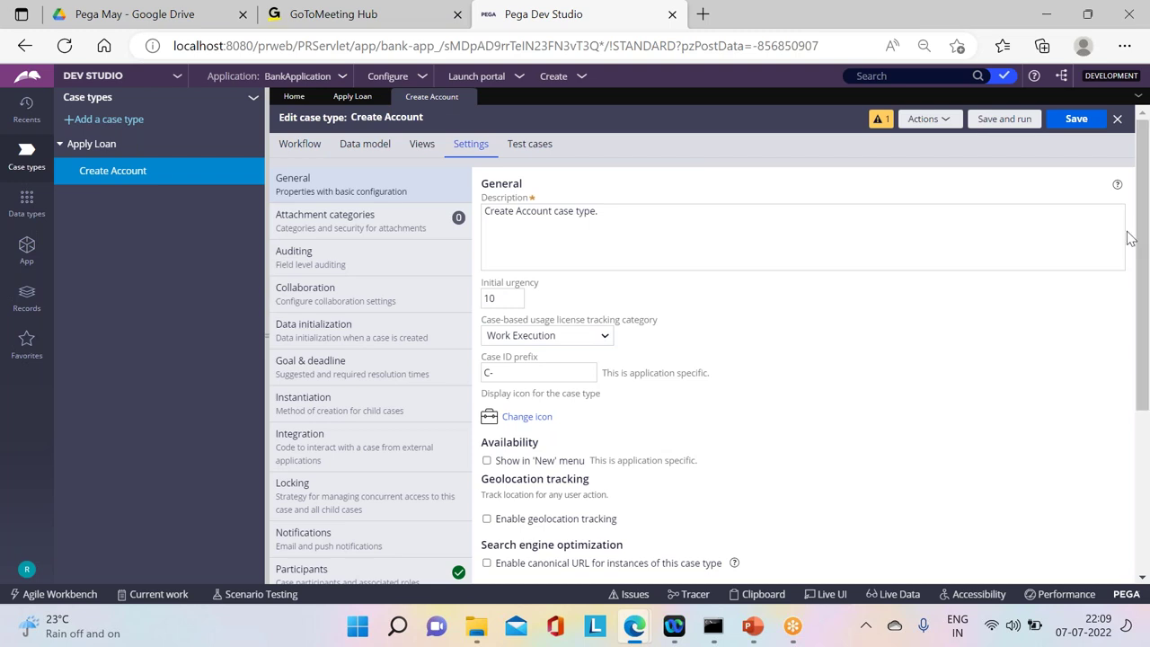
pyautogui.moveTo(1147, 210); pyautogui.dragTo(1133, 268)
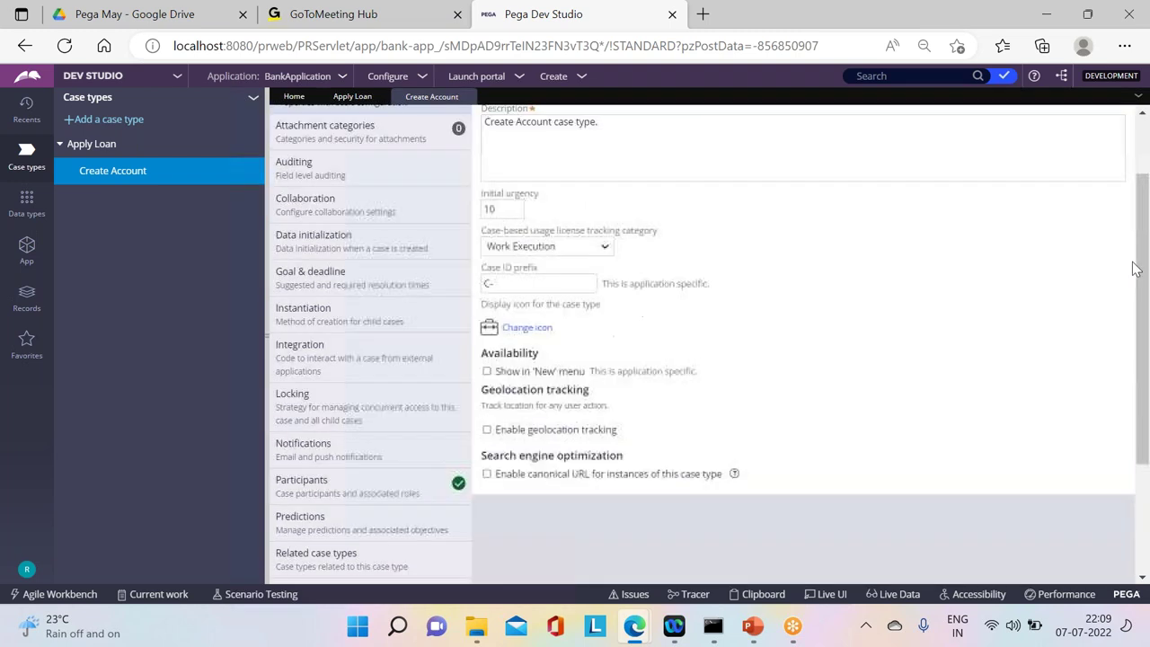
pyautogui.click(304, 404)
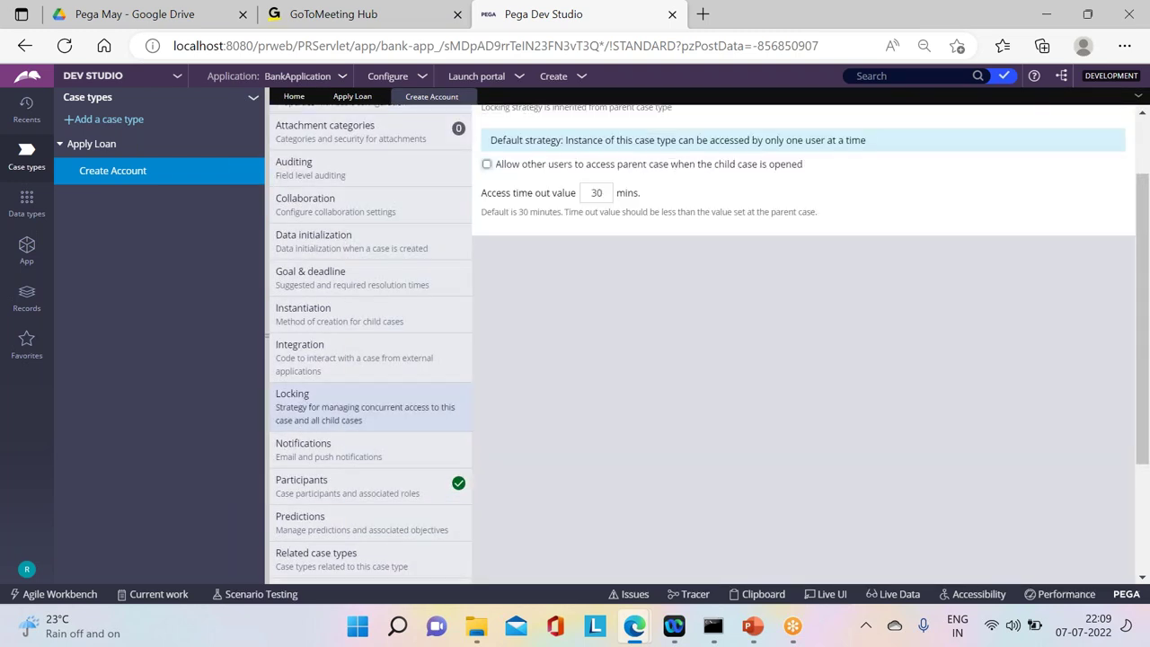
pyautogui.click(489, 167)
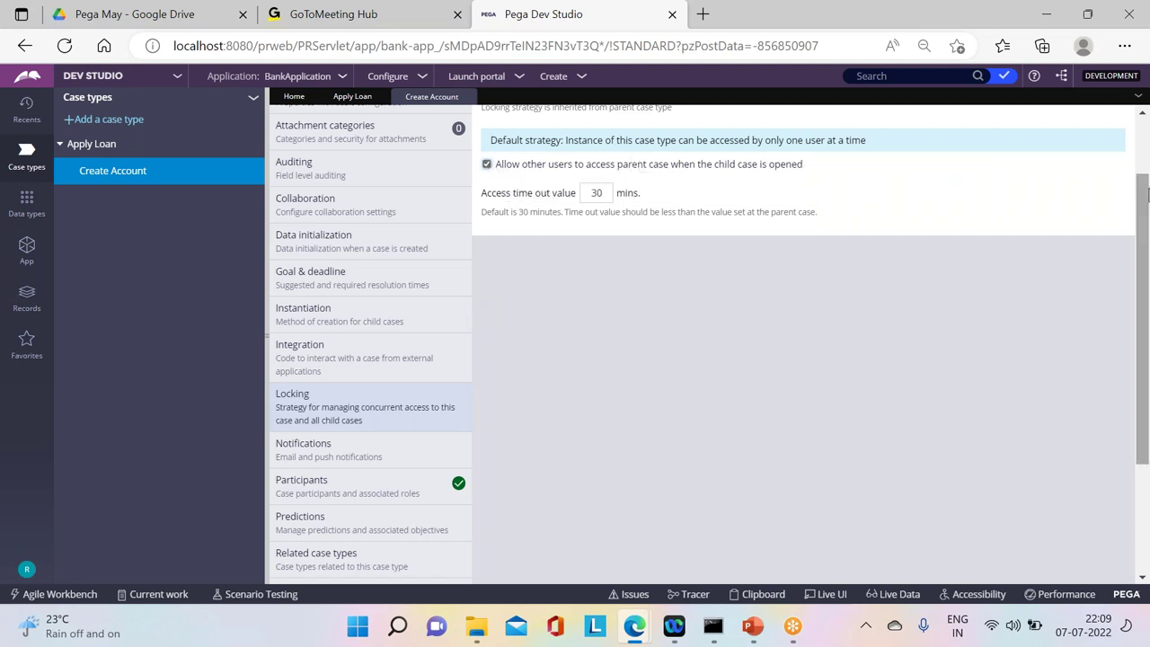
pyautogui.scroll(2, 1146, 197)
pyautogui.click(1091, 121)
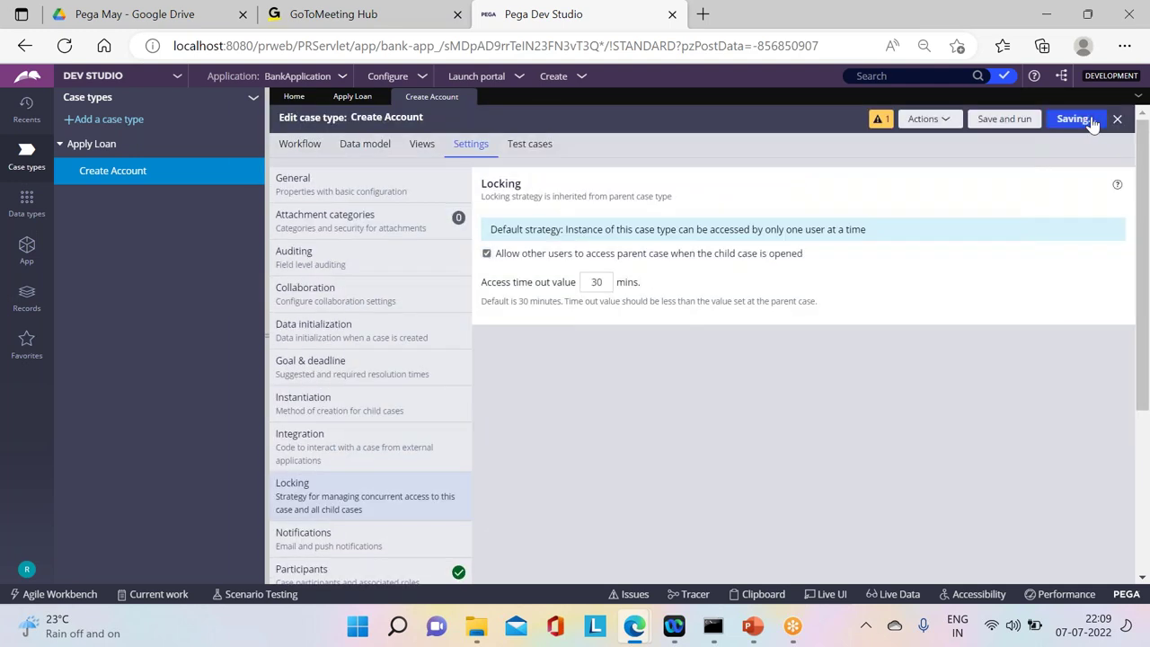
pyautogui.click(1091, 121)
# Step: Save the case type changes and log off the developer account
pyautogui.click(1091, 121)
pyautogui.click(28, 570)
pyautogui.click(43, 551)
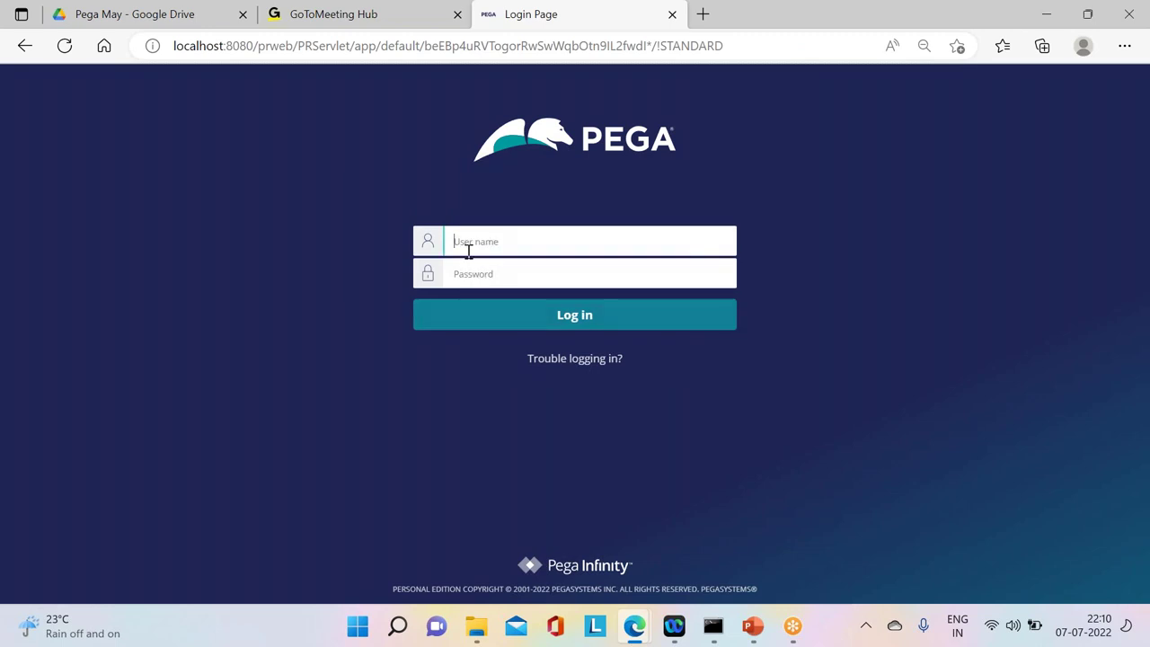
# Step: Try signing in with another operator's e-mail ID and password, which is rejected as not recognized
pyautogui.press('capslock')
pyautogui.write('A')
pyautogui.press('capslock')
pyautogui.press('BackSpace')
pyautogui.click(478, 279)
pyautogui.write('rul')
pyautogui.click(566, 321)
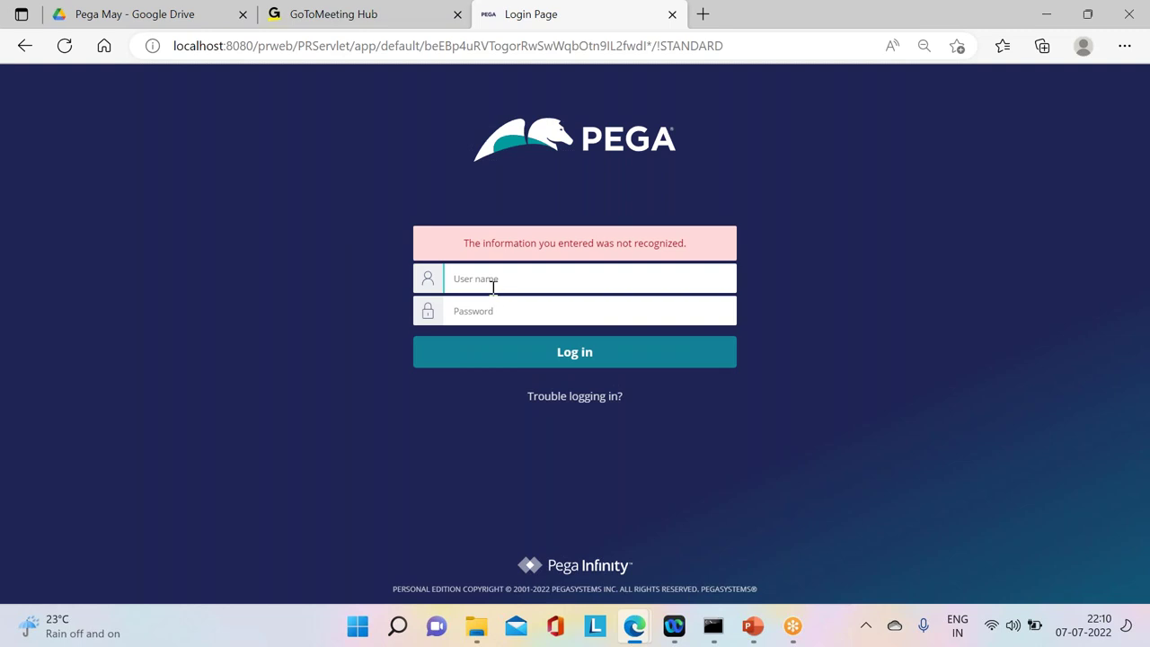
# Step: Sign in as the end-user operator with a corrected e-mail ID, reaching the ExpressFood User Portal
pyautogui.write('a')
pyautogui.press('BackSpace')
pyautogui.click(488, 321)
pyautogui.write('rules')
pyautogui.click(575, 353)
pyautogui.press('Tab')
pyautogui.write('rules')
pyautogui.press('Return')
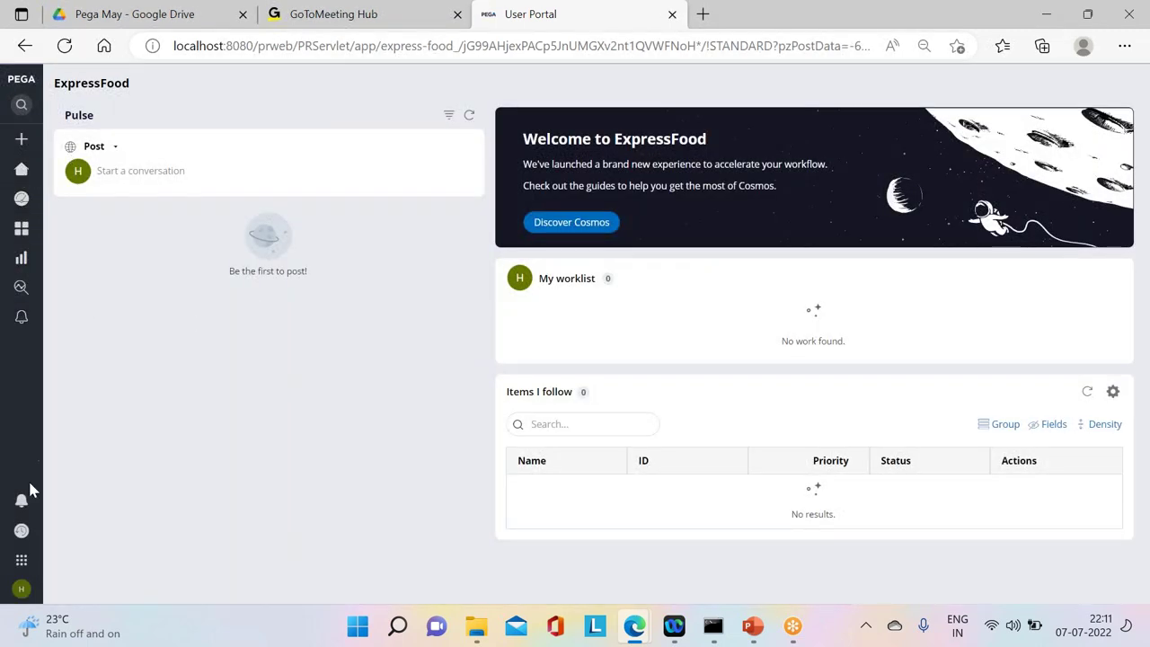
# Step: Switch the portal to the BankApp application and bring up the case A-8047 window
pyautogui.moveTo(13, 555)
pyautogui.click(80, 560)
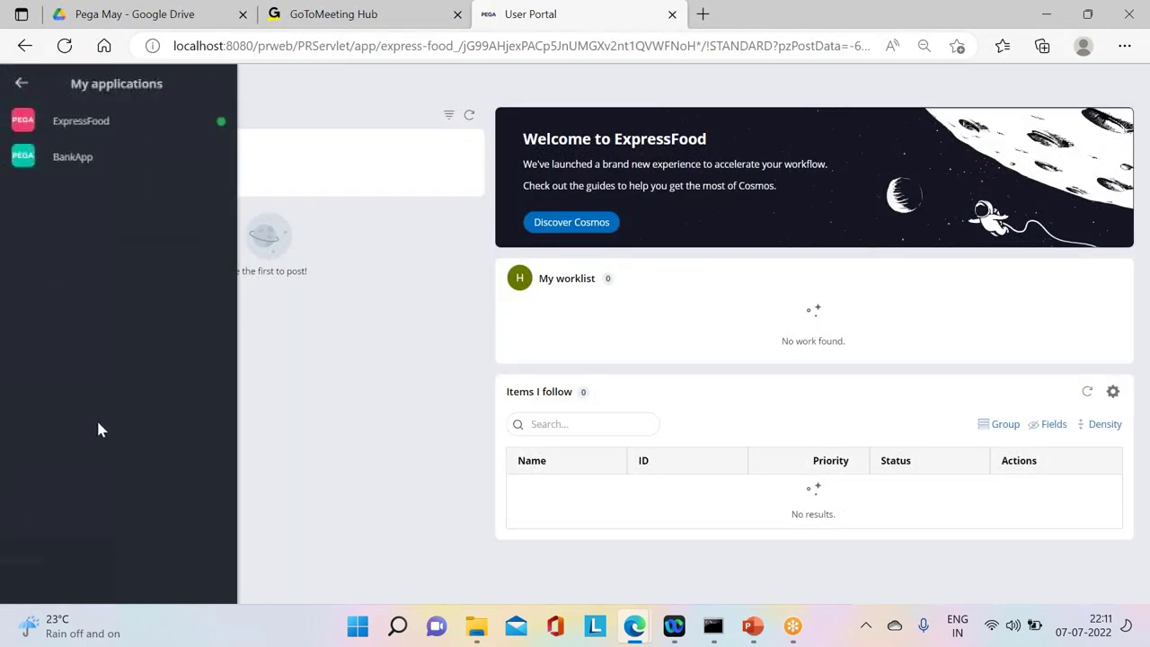
pyautogui.click(75, 173)
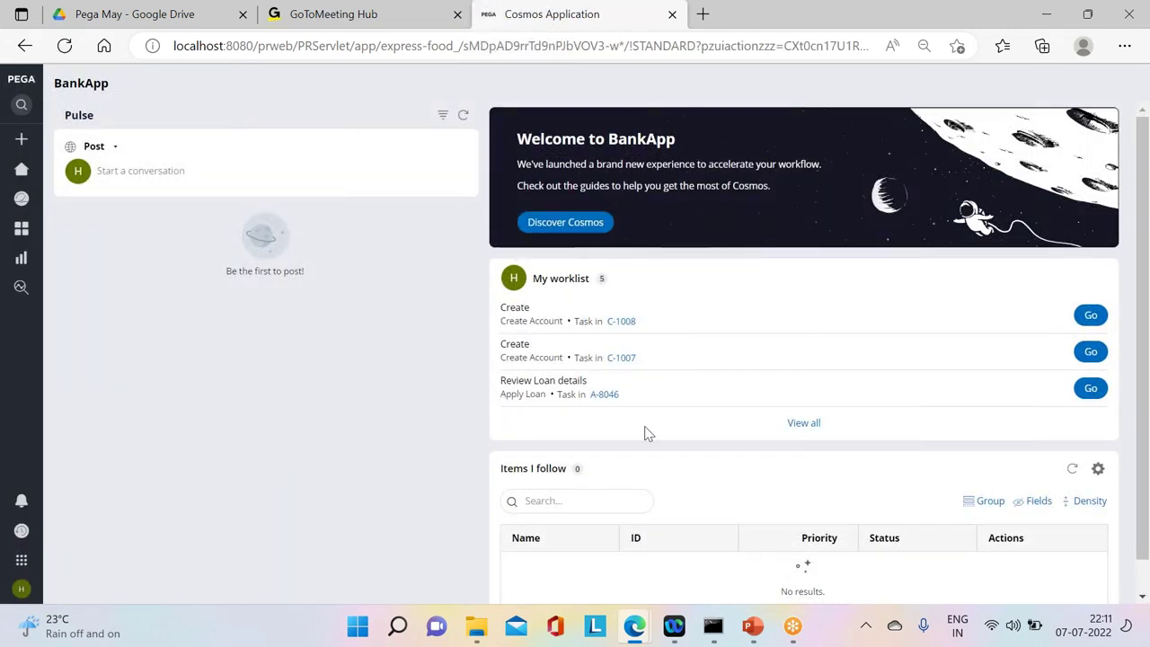
pyautogui.moveTo(636, 629)
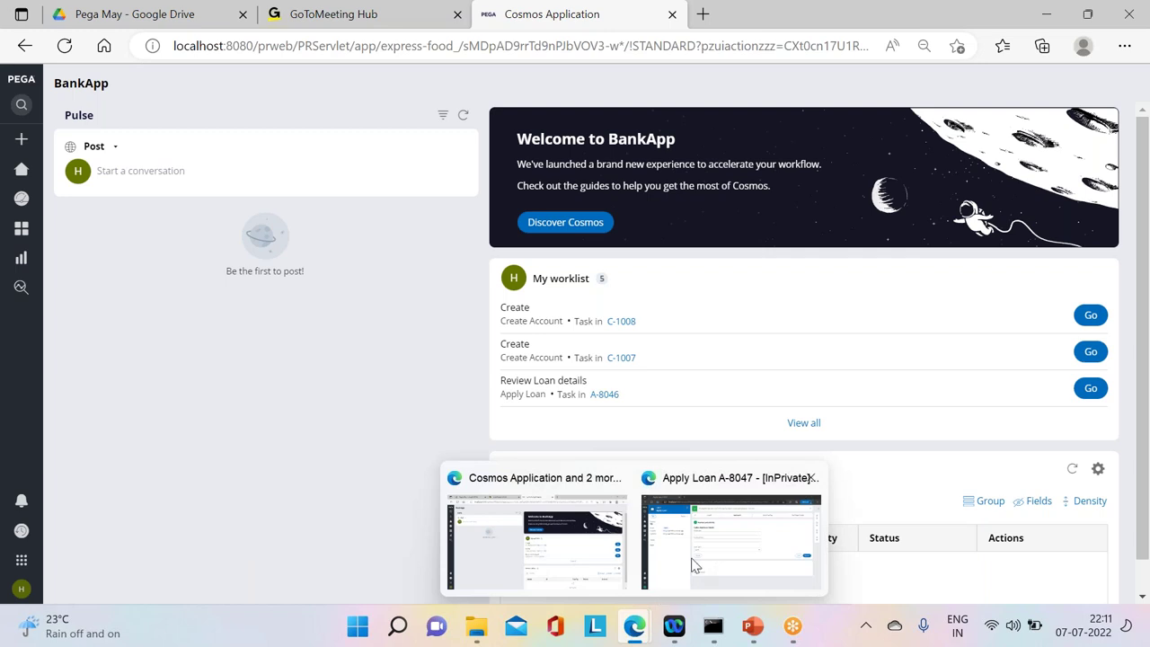
pyautogui.click(705, 555)
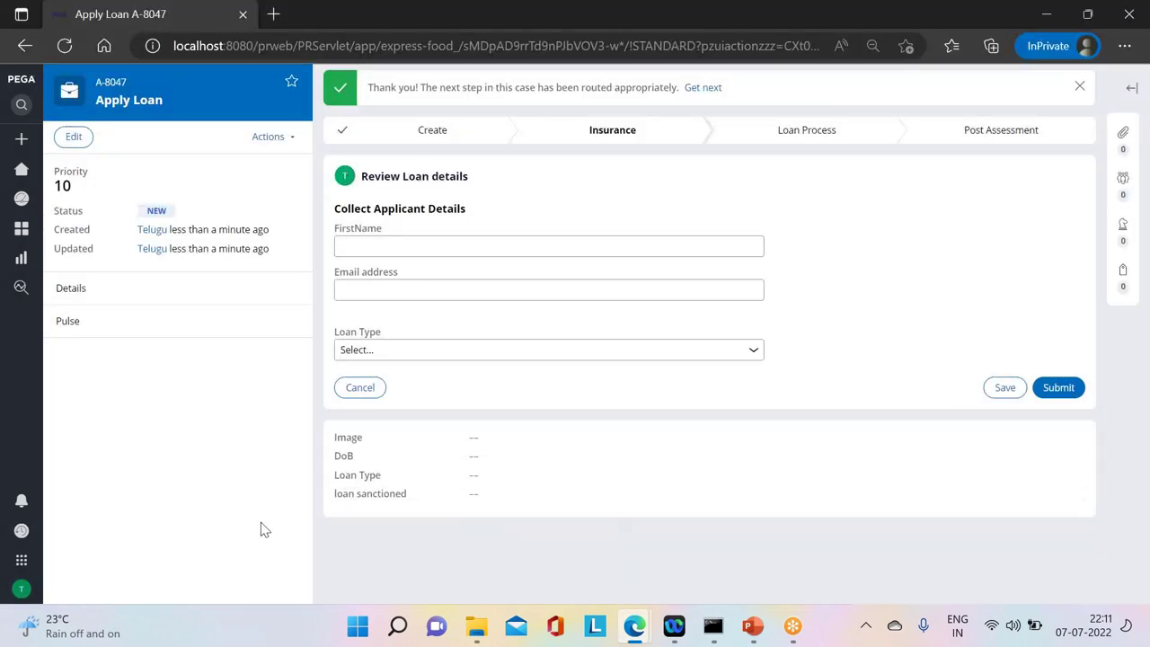
pyautogui.moveTo(93, 293)
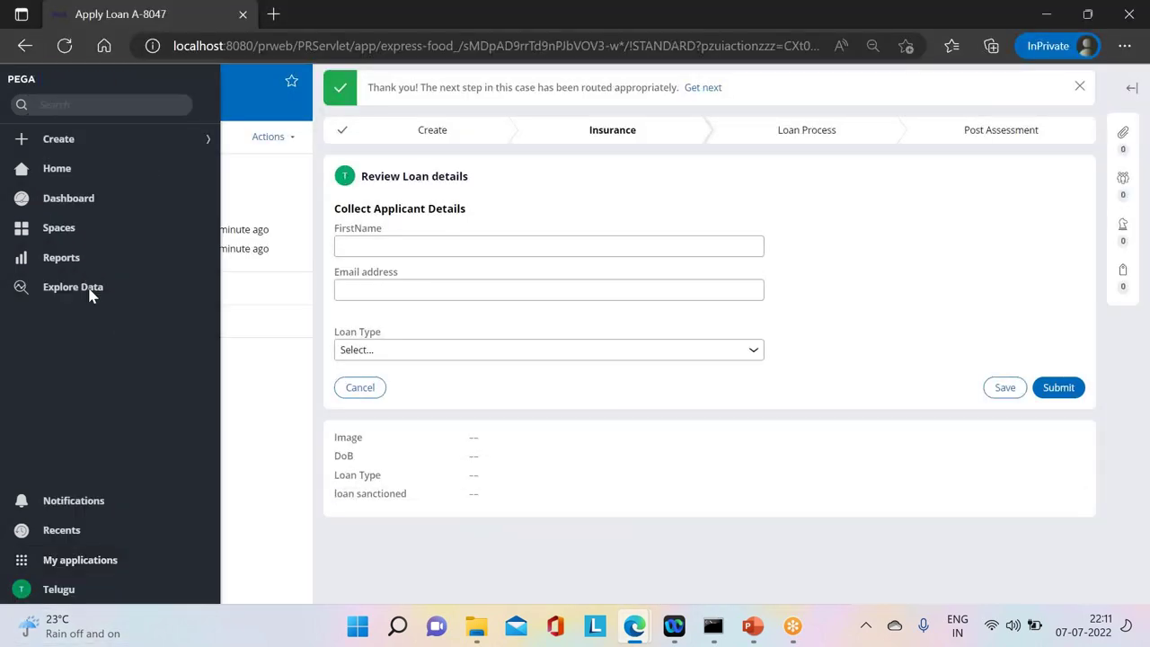
# Step: Create a new Apply Loan case, submitting applicant, loan and nominee steps, then advance it
pyautogui.click(64, 144)
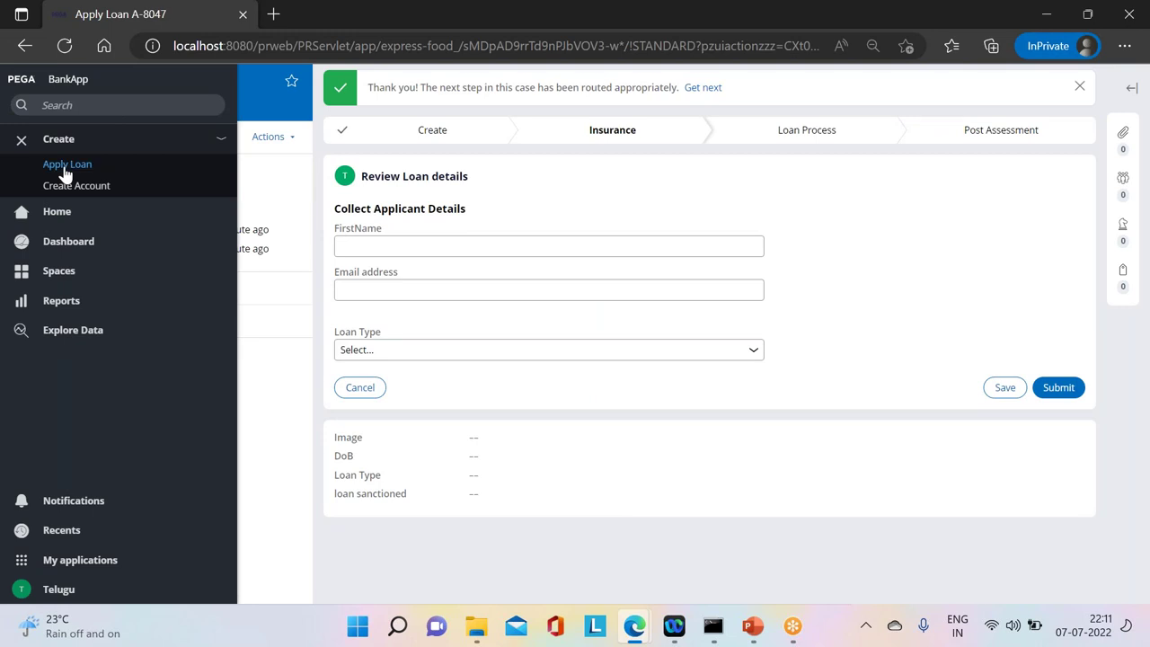
pyautogui.click(66, 166)
pyautogui.click(752, 274)
pyautogui.click(738, 411)
pyautogui.click(746, 290)
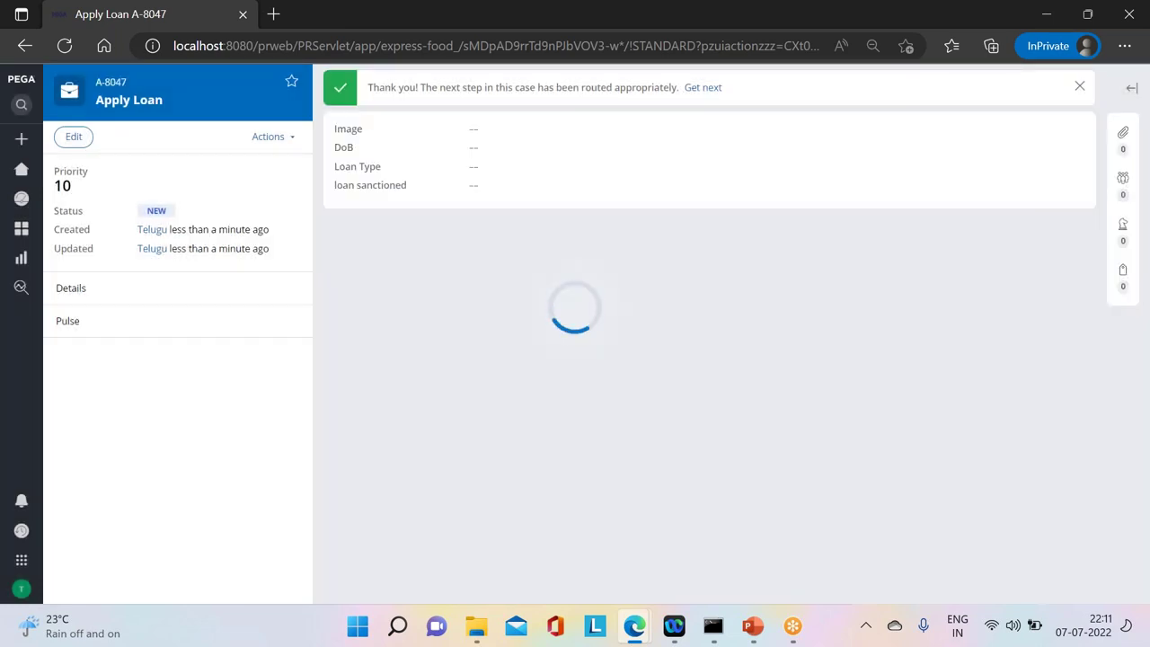
pyautogui.click(1009, 185)
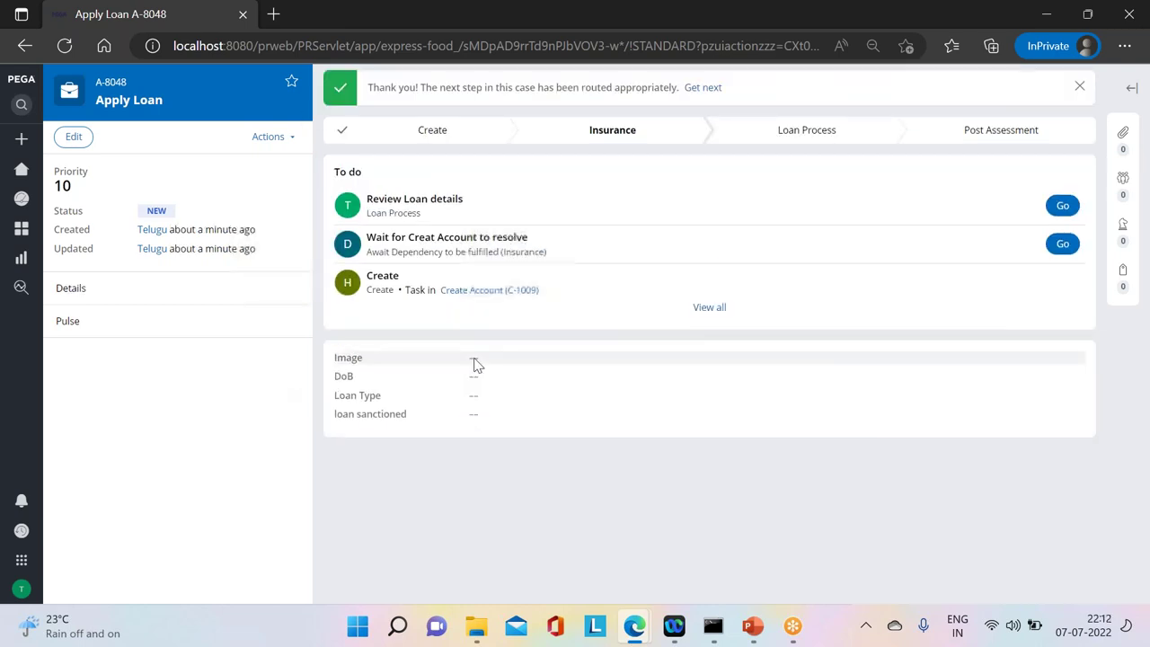
# Step: Refresh Create Account case C-1009 and open its parent loan case A-8048
pyautogui.click(461, 292)
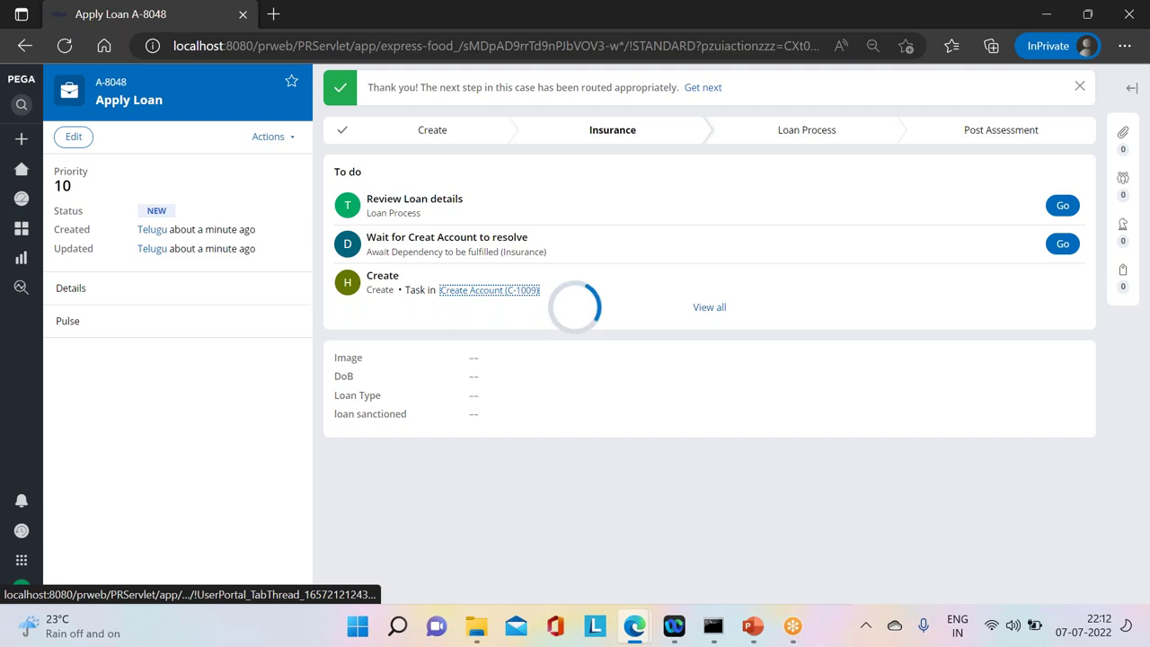
pyautogui.click(275, 139)
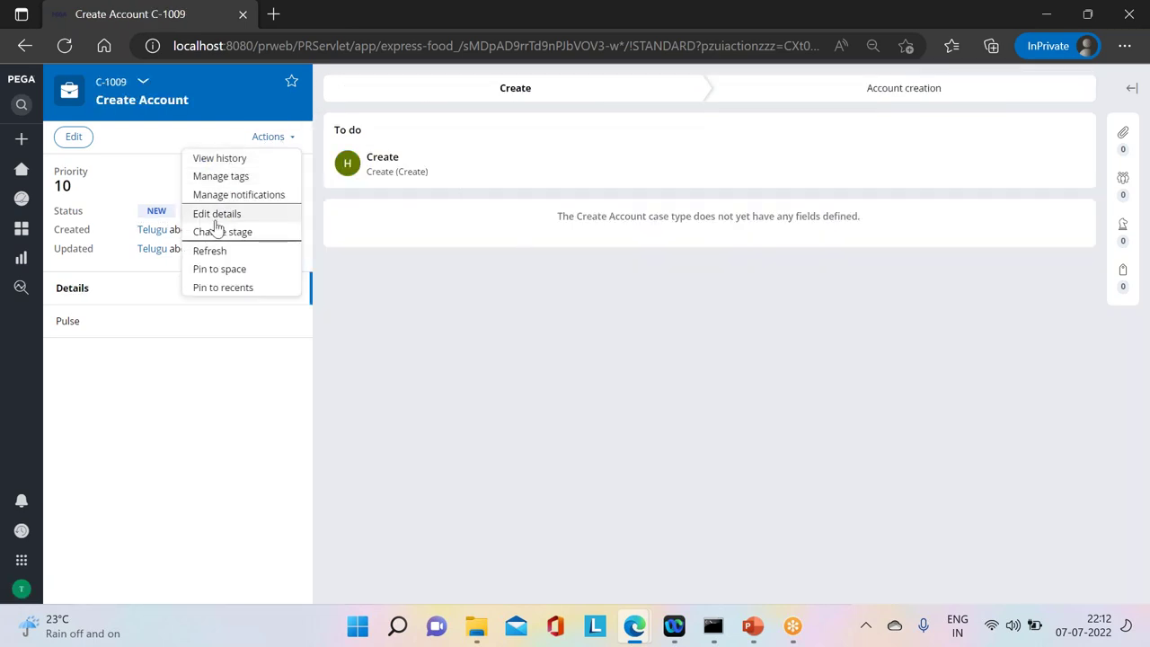
pyautogui.click(205, 253)
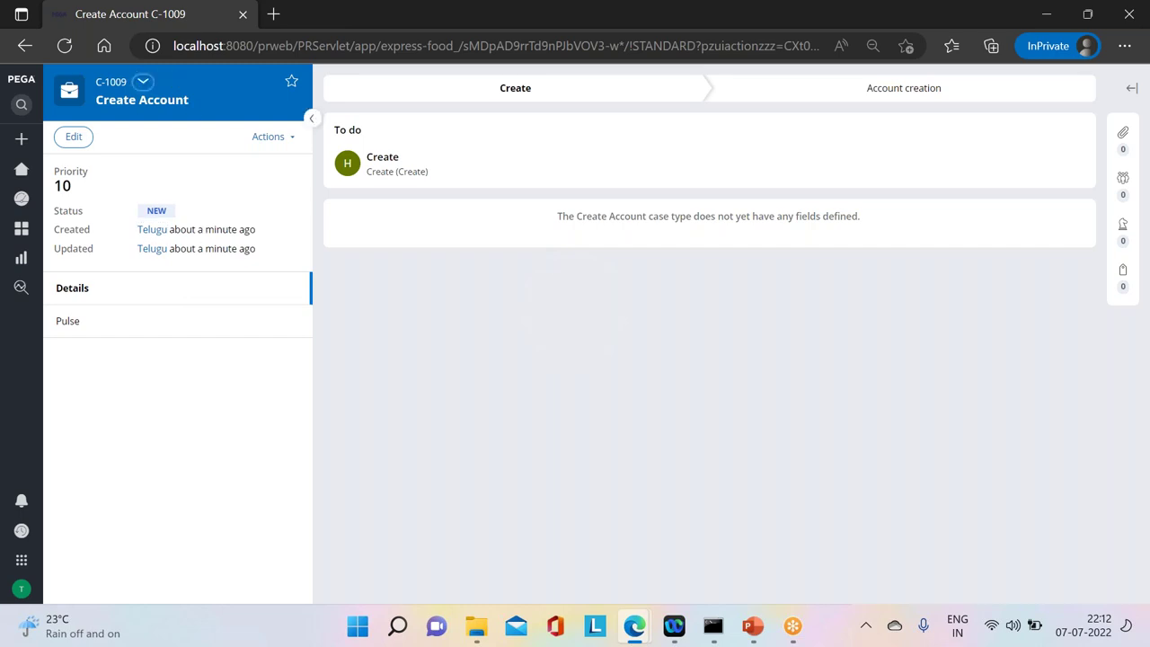
pyautogui.click(143, 81)
pyautogui.click(153, 123)
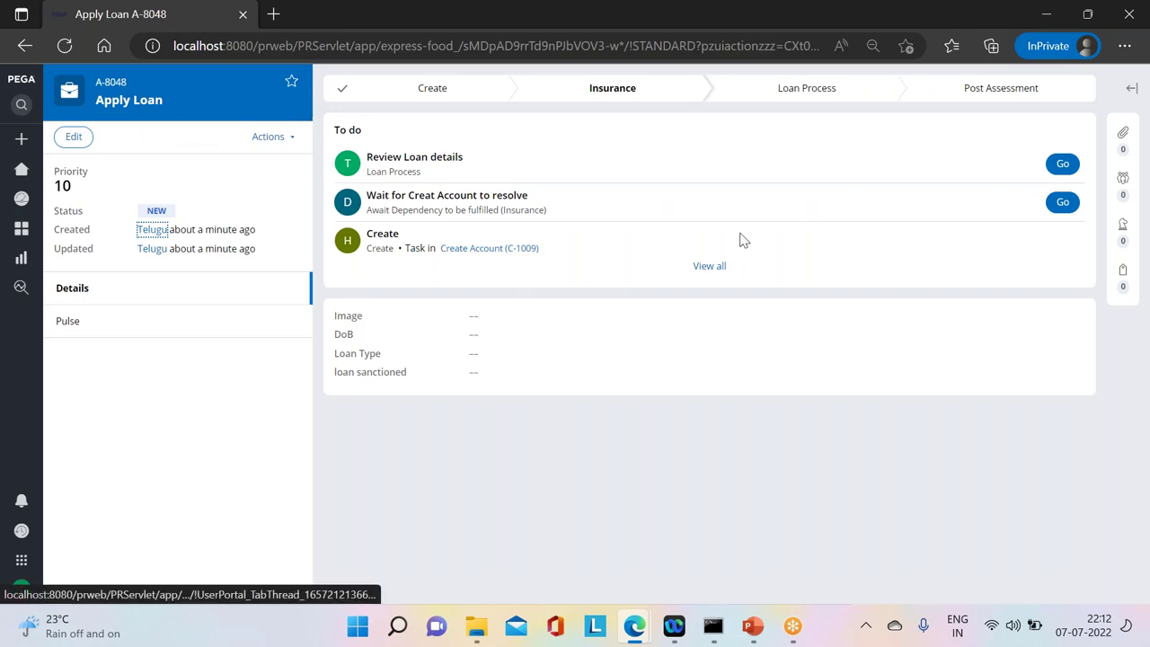
# Step: Open A-8048's Review Loan details assignment, then move to the other user's BankApp window
pyautogui.moveTo(372, 156); pyautogui.dragTo(460, 158)
pyautogui.click(1063, 165)
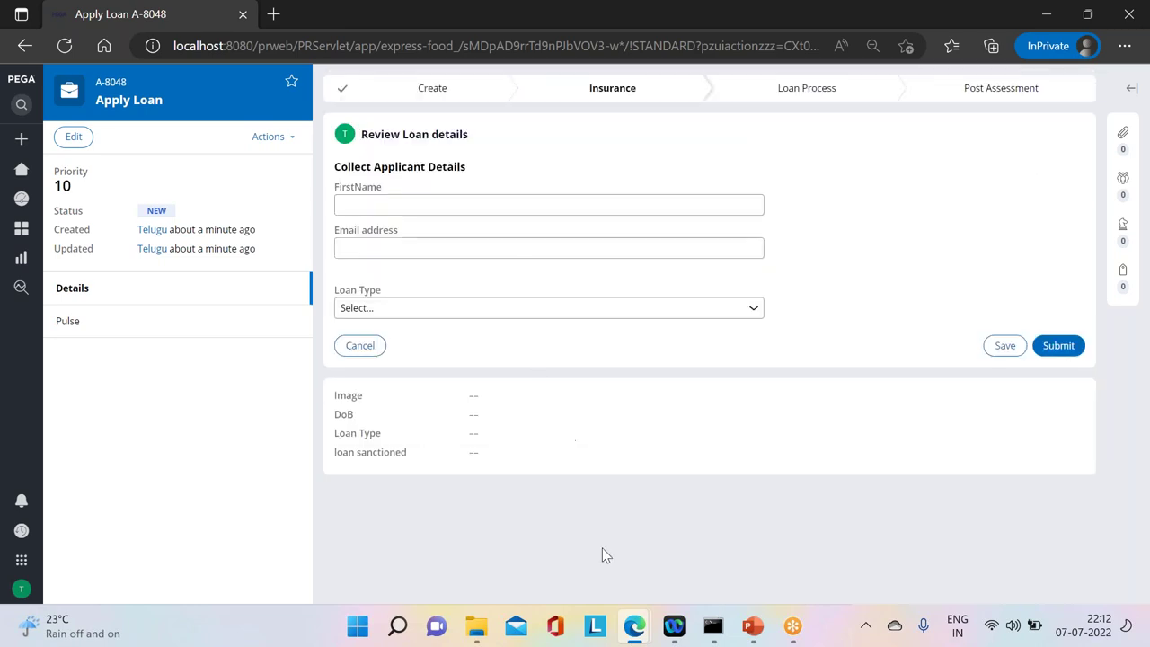
pyautogui.moveTo(626, 628)
pyautogui.click(532, 521)
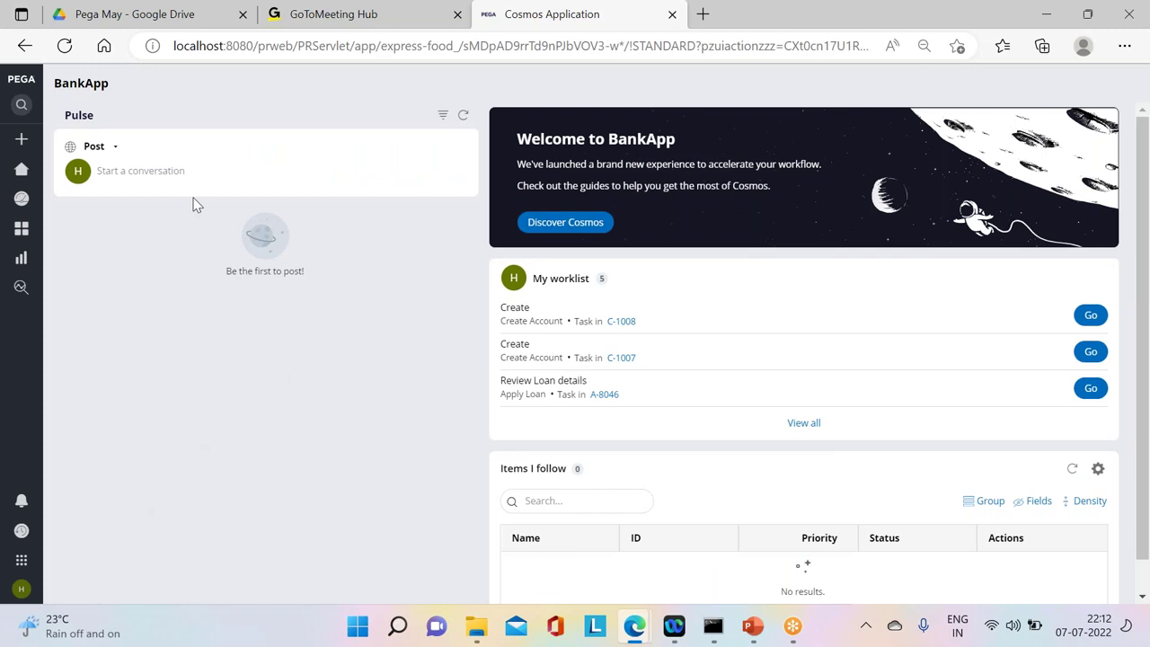
# Step: Refresh the Home worklist and open the C-1009 Create assignment
pyautogui.click(50, 172)
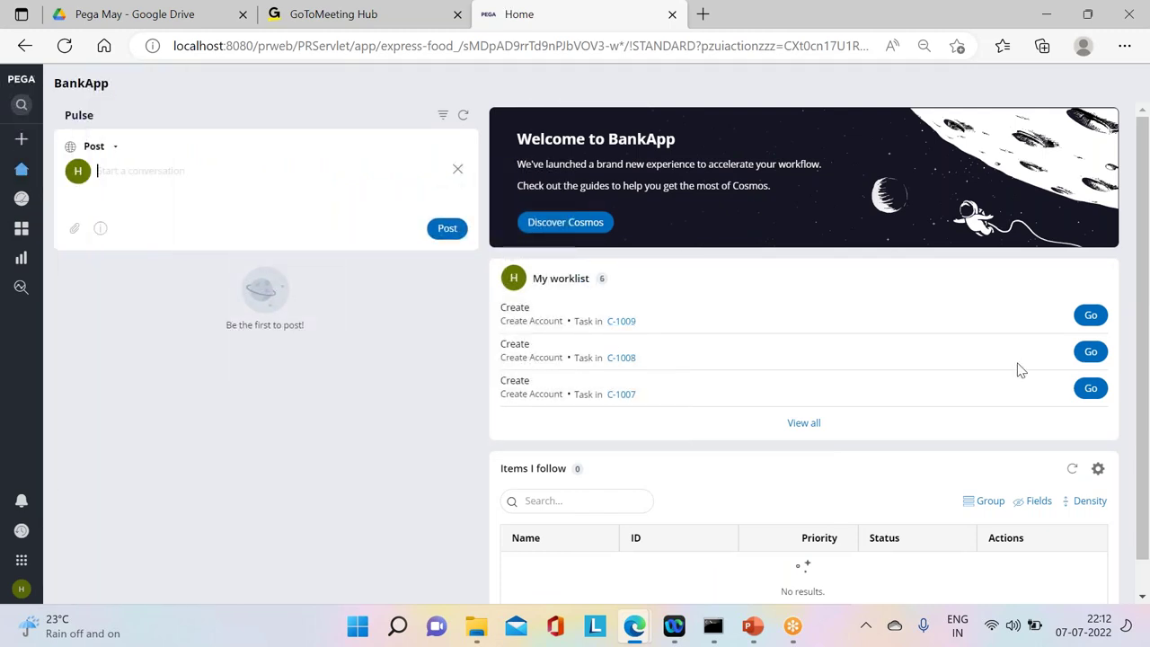
pyautogui.click(1091, 315)
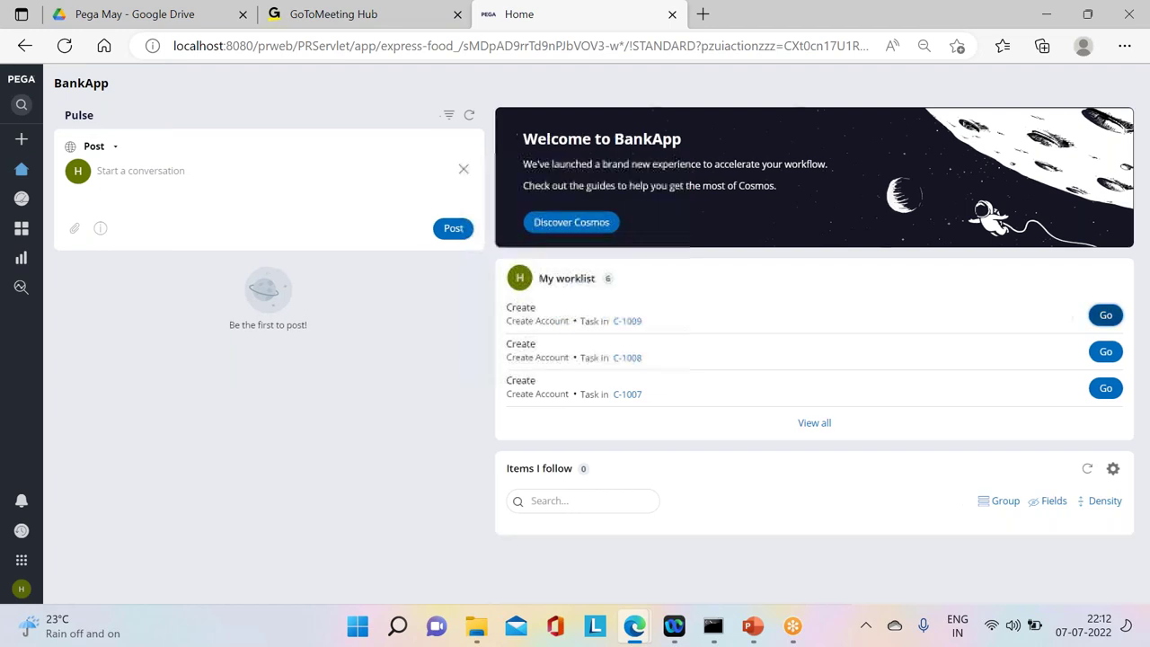
pyautogui.click(1105, 315)
pyautogui.moveTo(359, 134); pyautogui.dragTo(624, 351)
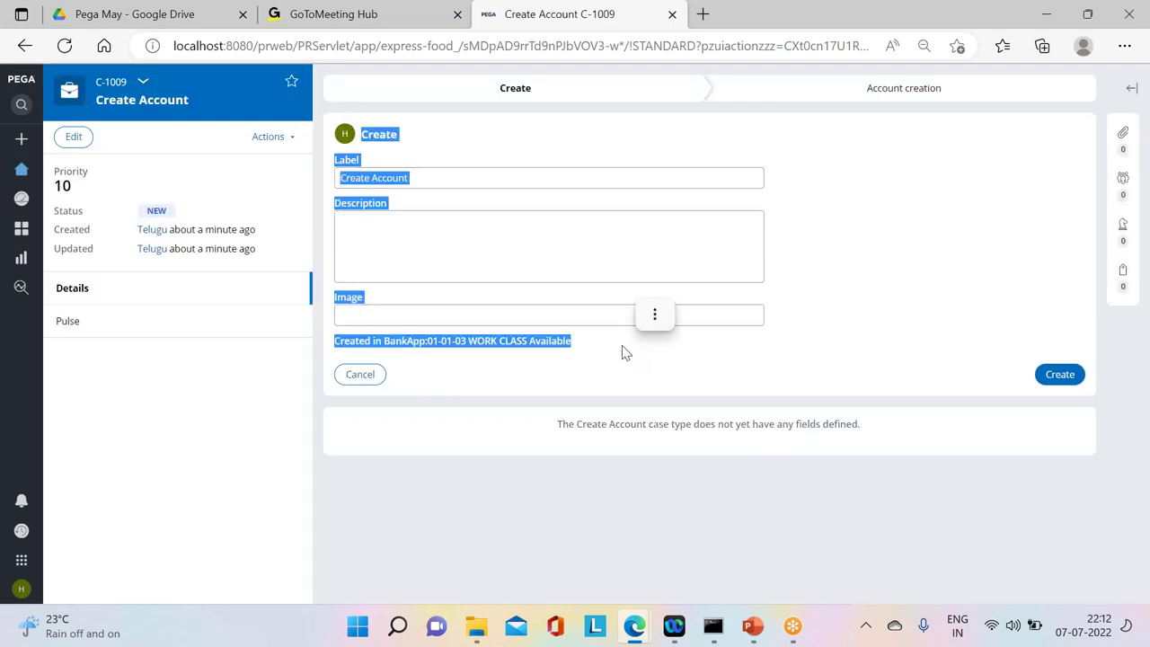
pyautogui.click(929, 331)
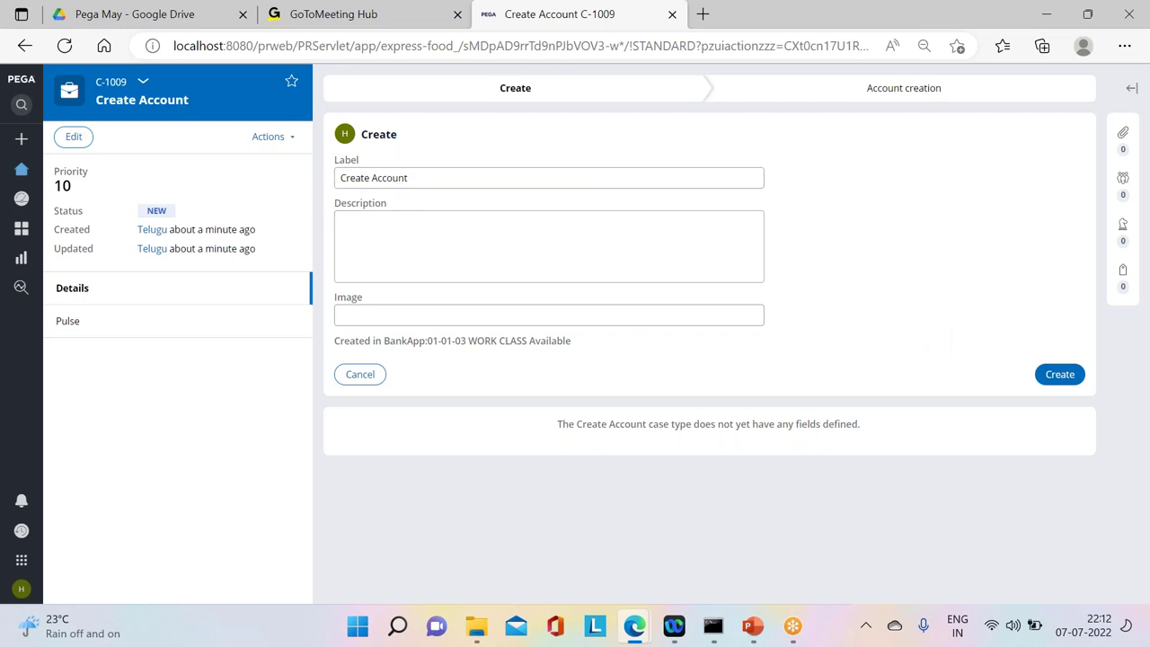
# Step: Submit A-8048's Review Loan details and CreditCheck, open its wait step, then return to C-1009
pyautogui.moveTo(635, 624)
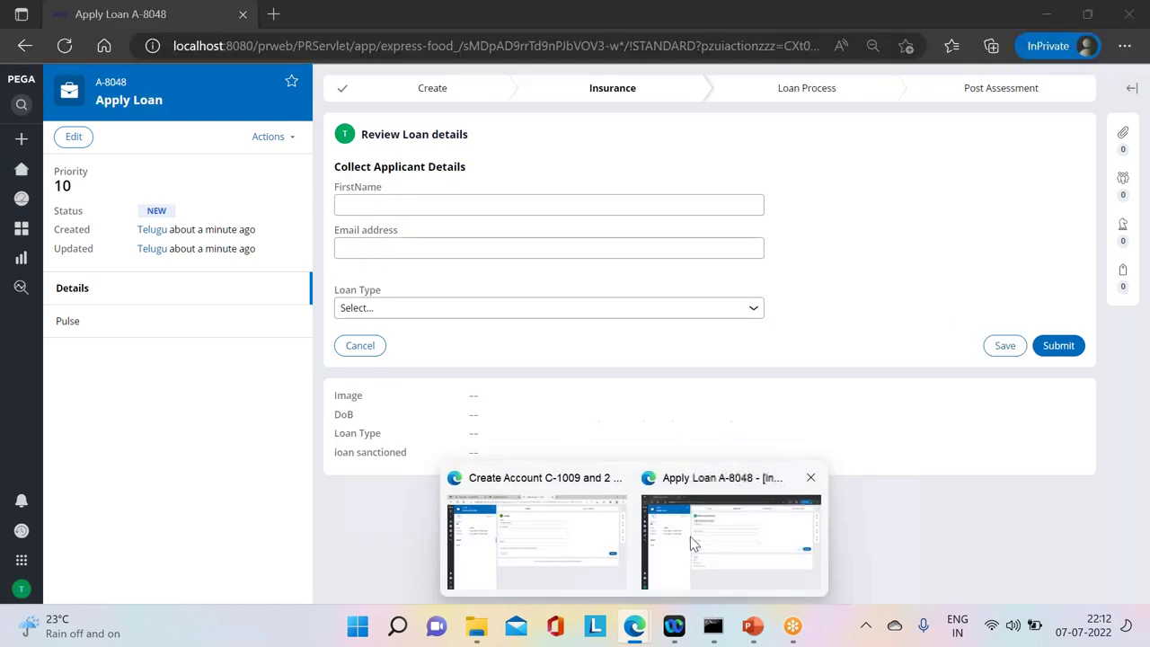
pyautogui.click(691, 545)
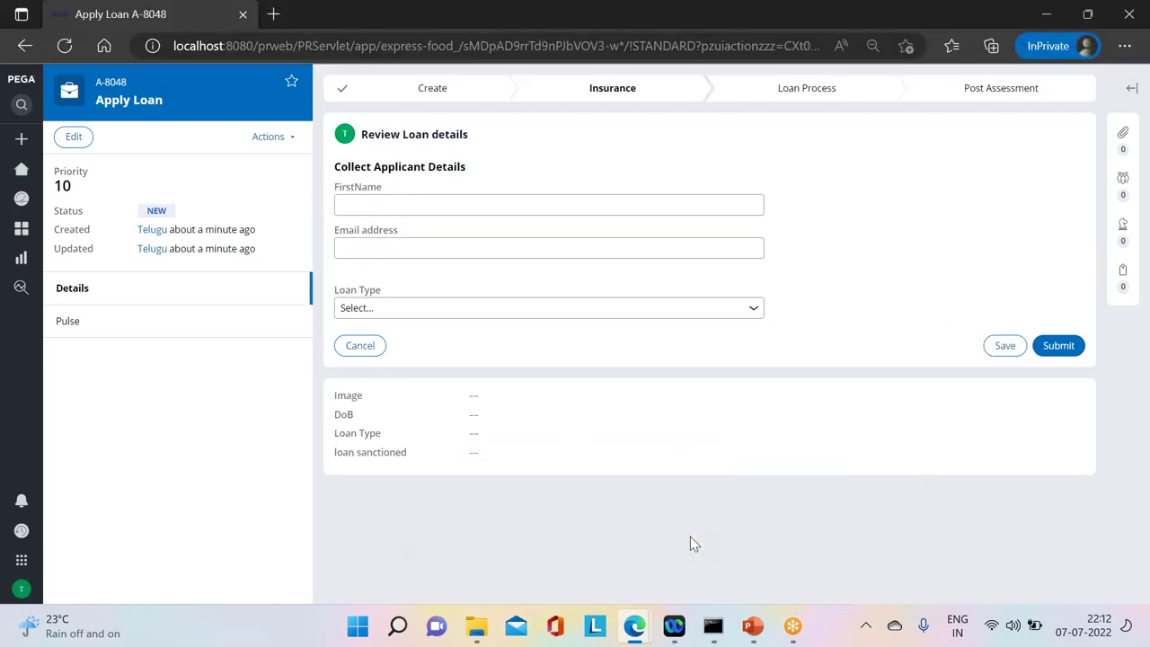
pyautogui.click(1057, 348)
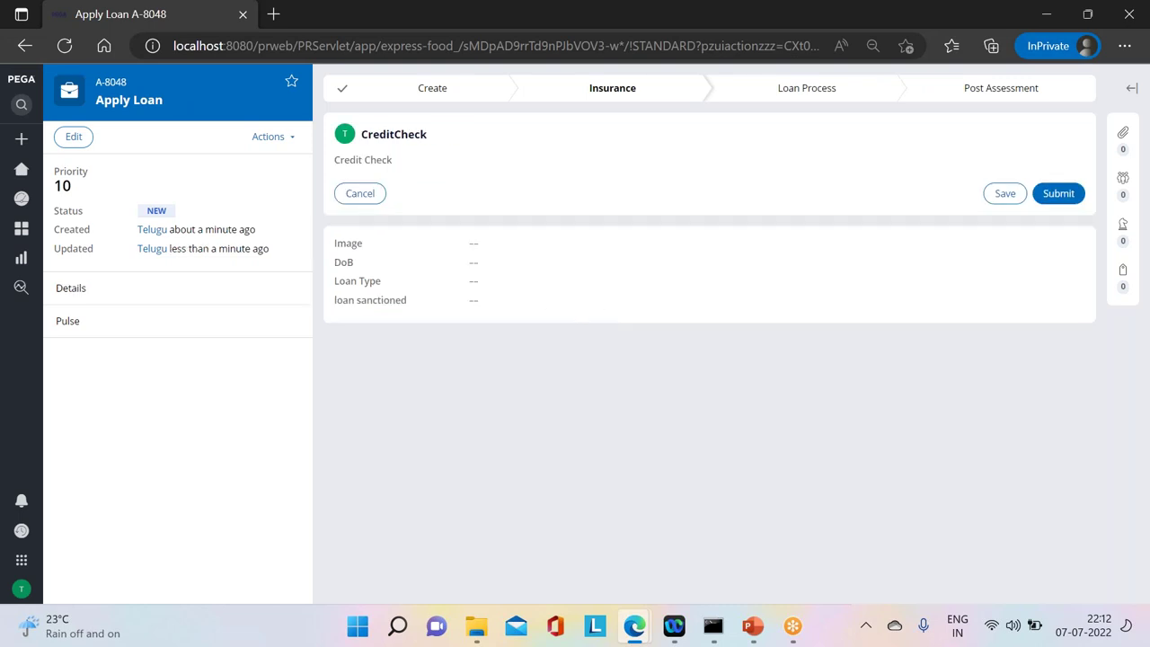
pyautogui.click(1058, 191)
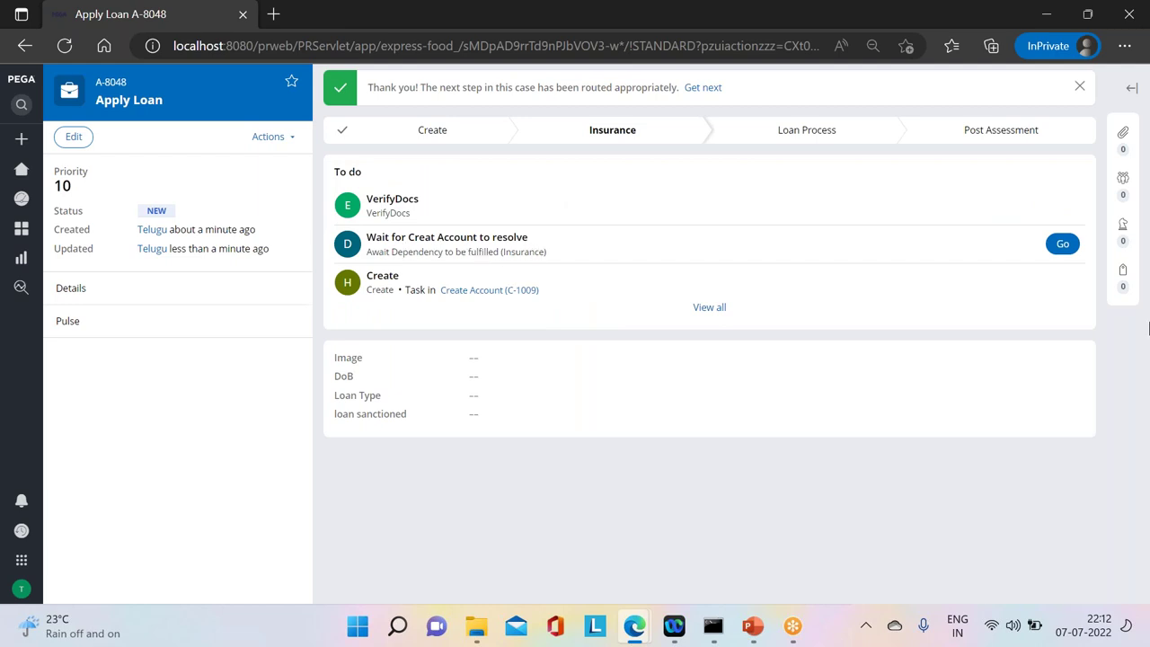
pyautogui.click(1062, 243)
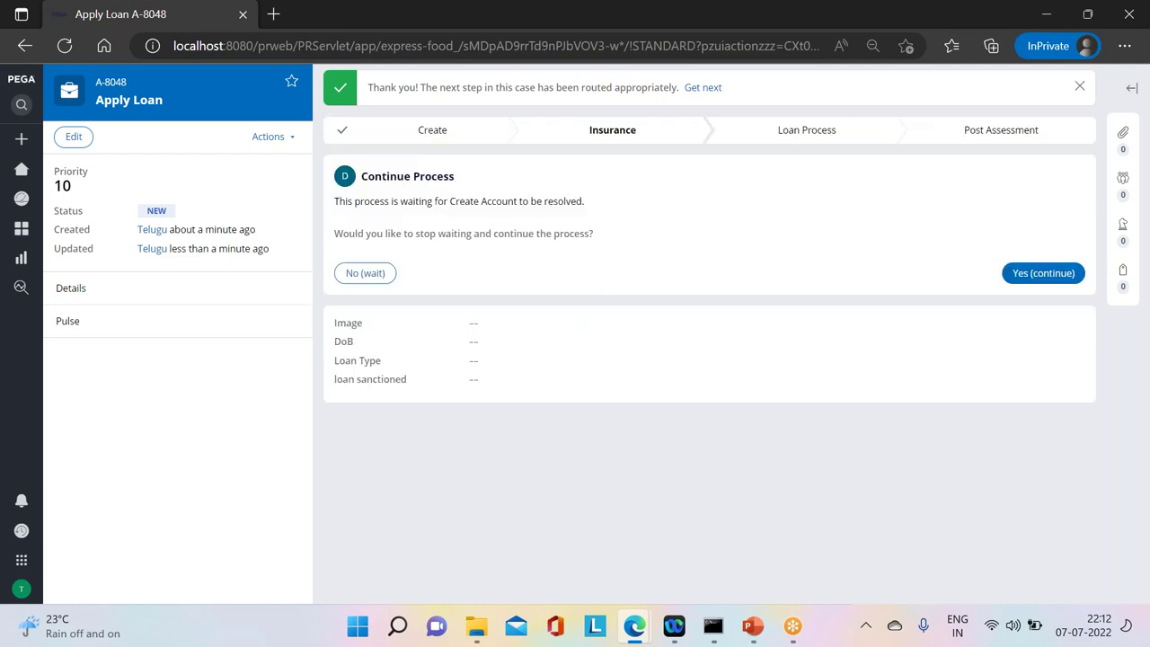
pyautogui.moveTo(641, 634)
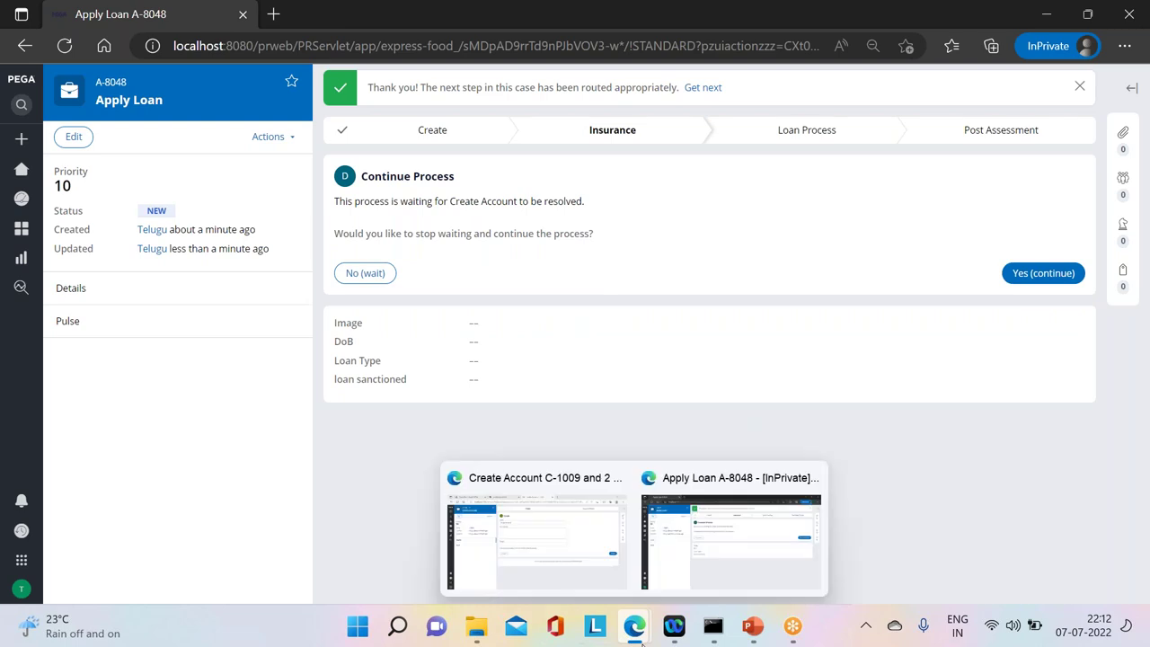
pyautogui.click(701, 534)
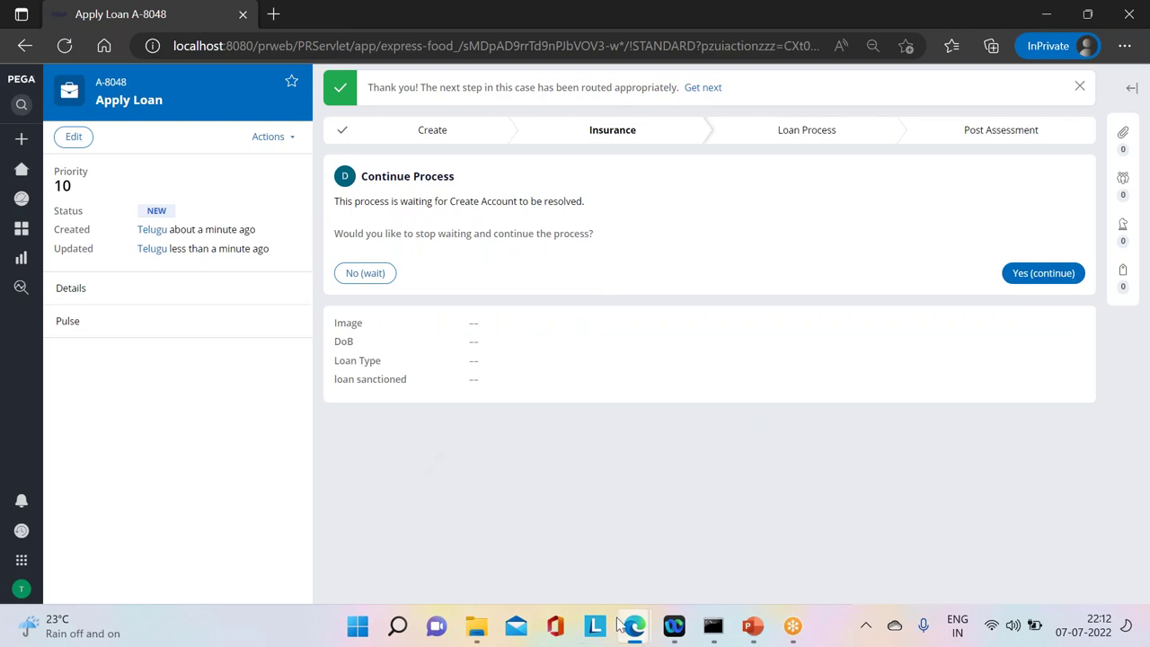
pyautogui.moveTo(629, 626)
pyautogui.click(527, 509)
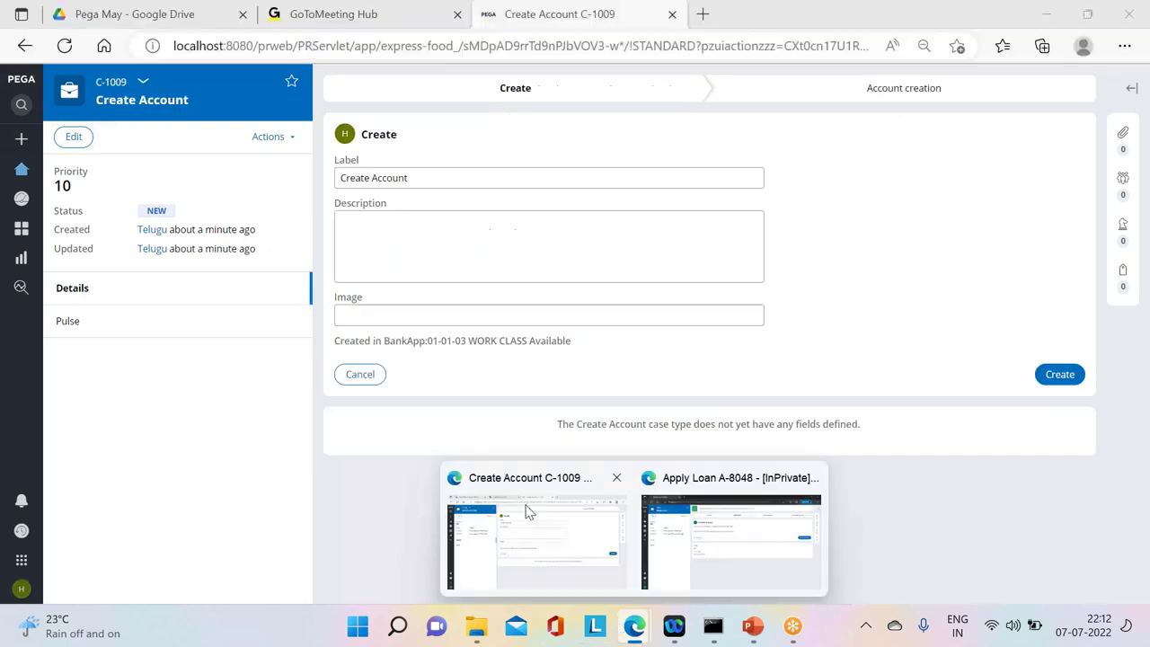
# Step: Create the account for C-1009, then advance it from parent A-8048, getting a parent-locked error
pyautogui.click(1060, 374)
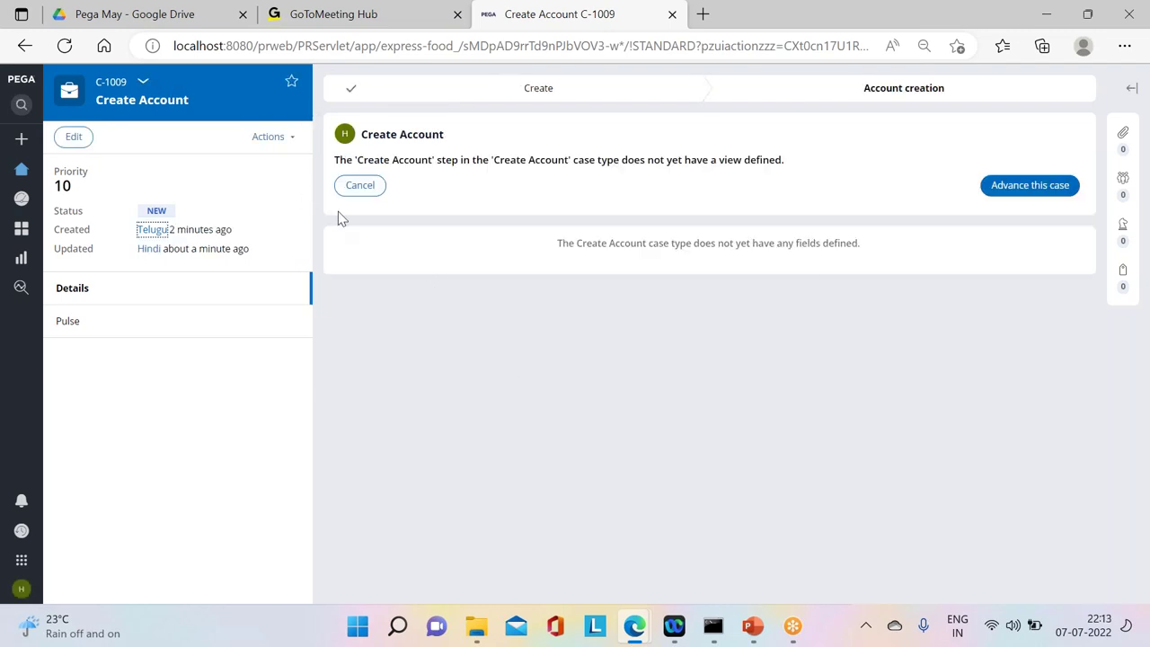
pyautogui.click(143, 84)
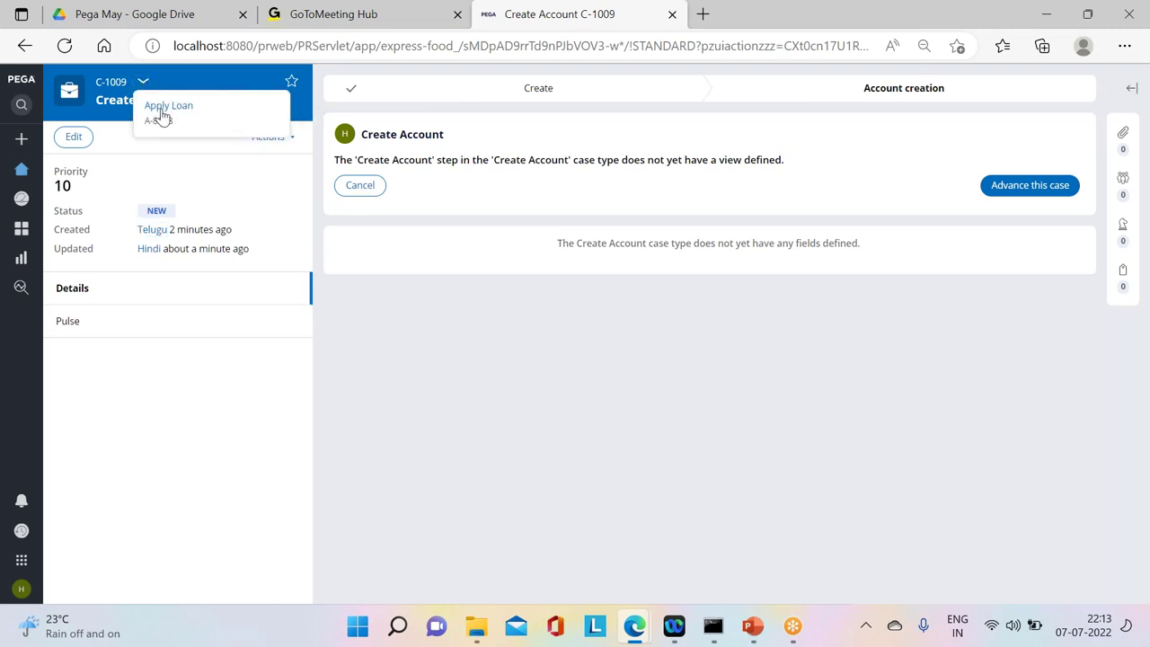
pyautogui.click(163, 109)
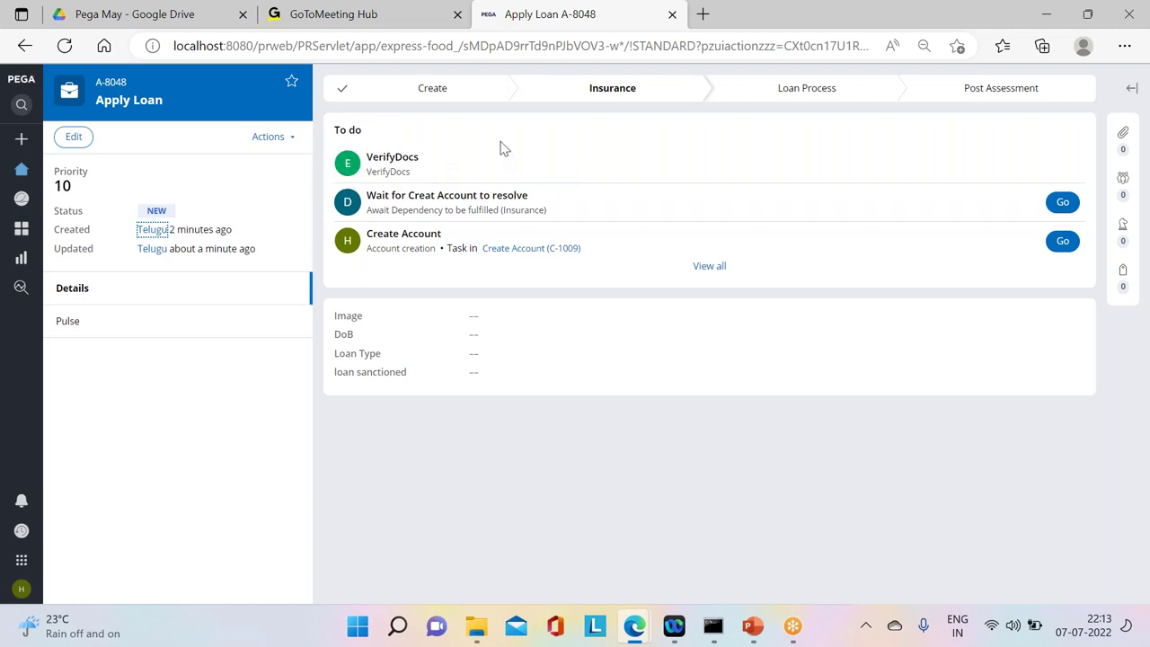
pyautogui.click(544, 248)
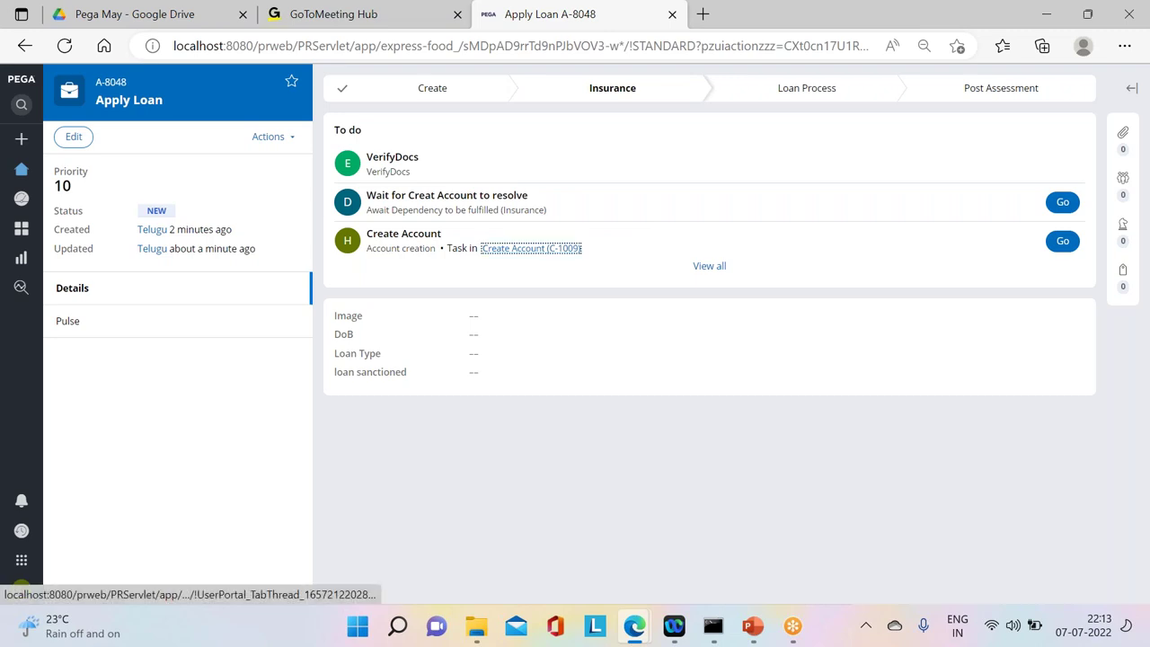
pyautogui.click(1053, 165)
pyautogui.click(1063, 187)
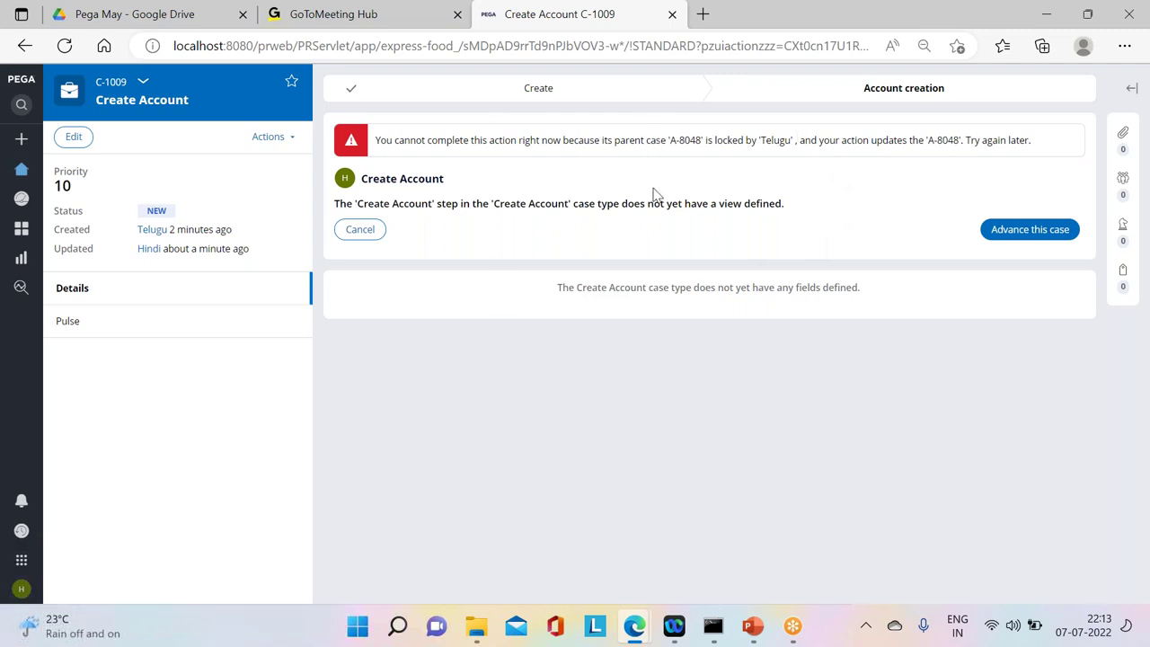
pyautogui.moveTo(633, 624)
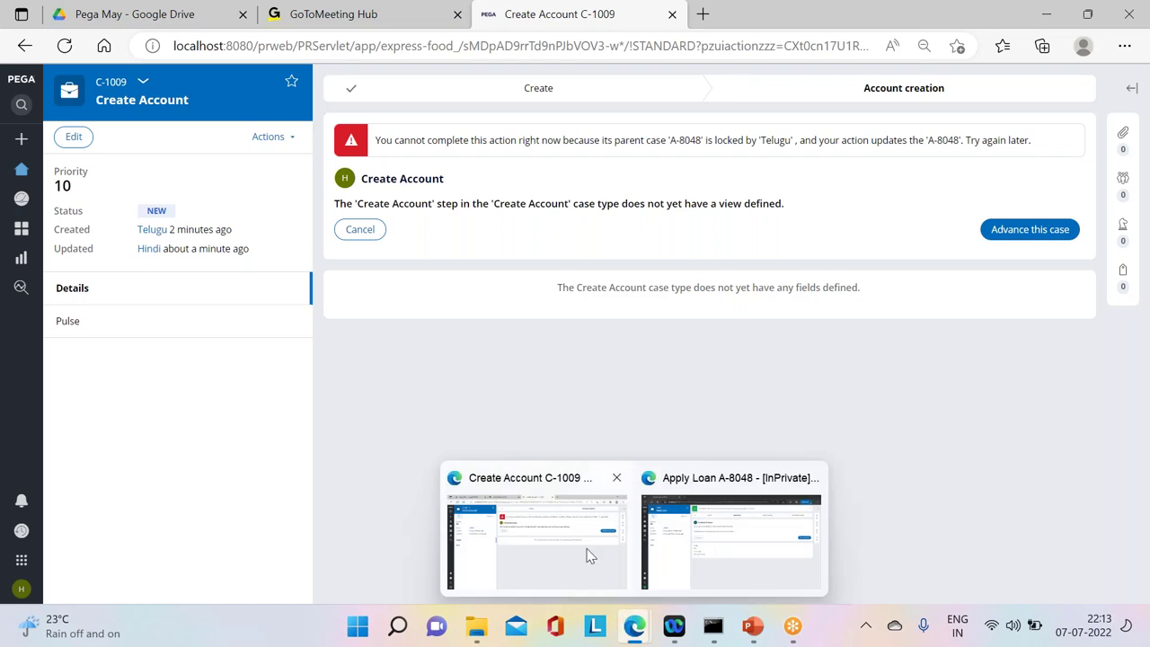
pyautogui.click(652, 541)
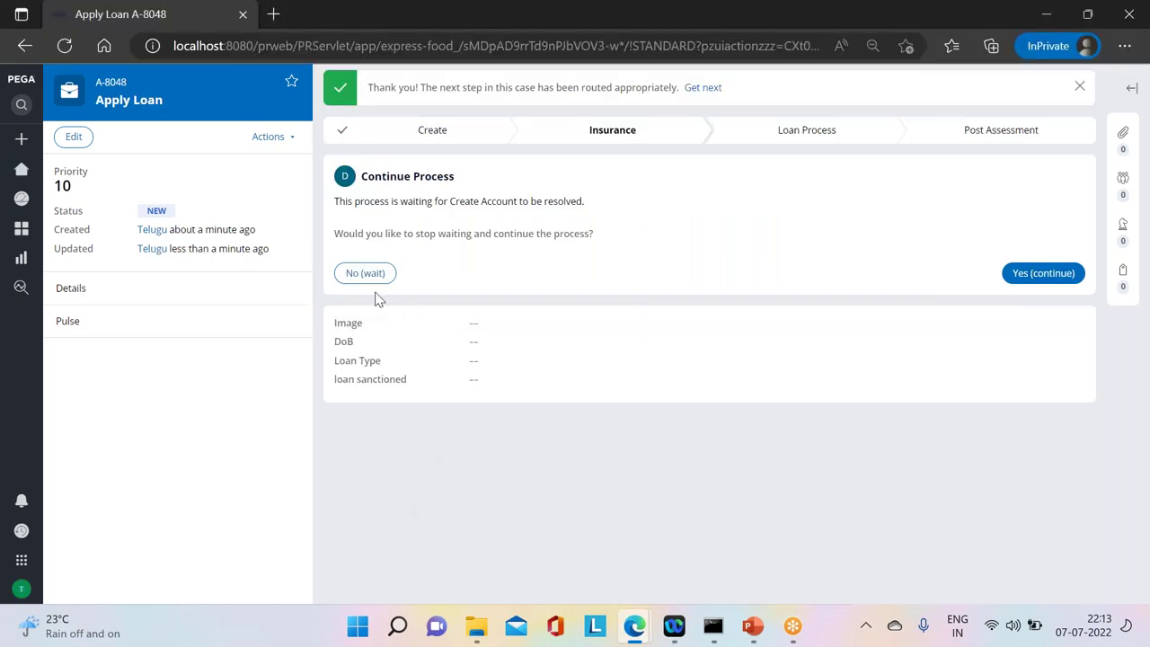
pyautogui.click(350, 275)
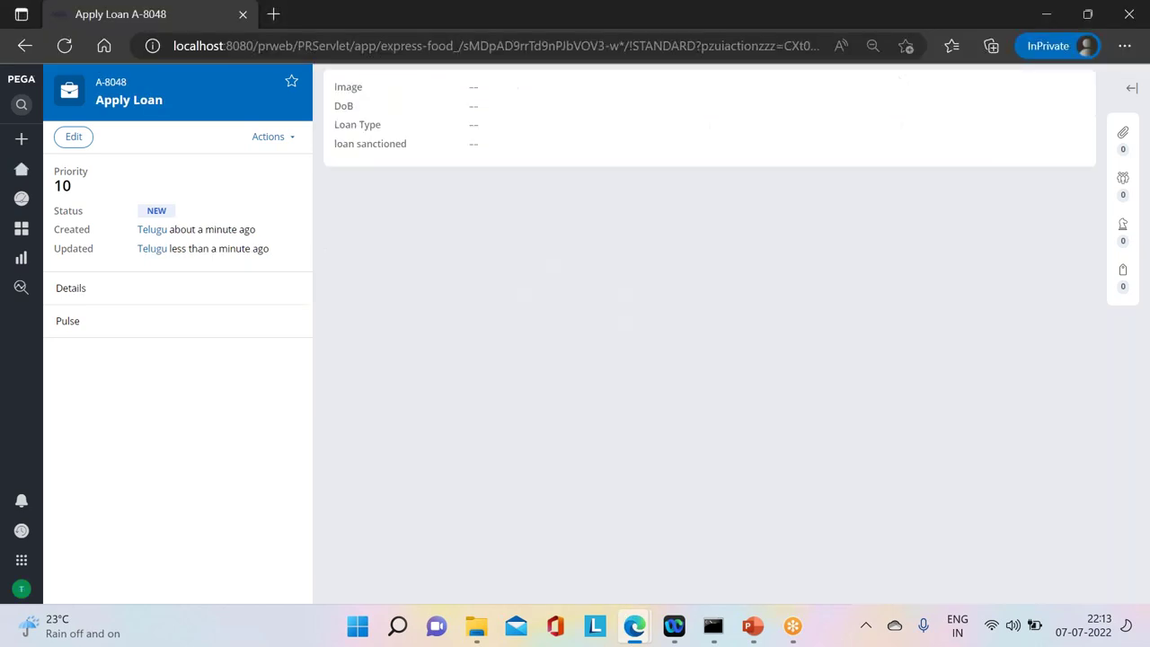
pyautogui.click(266, 142)
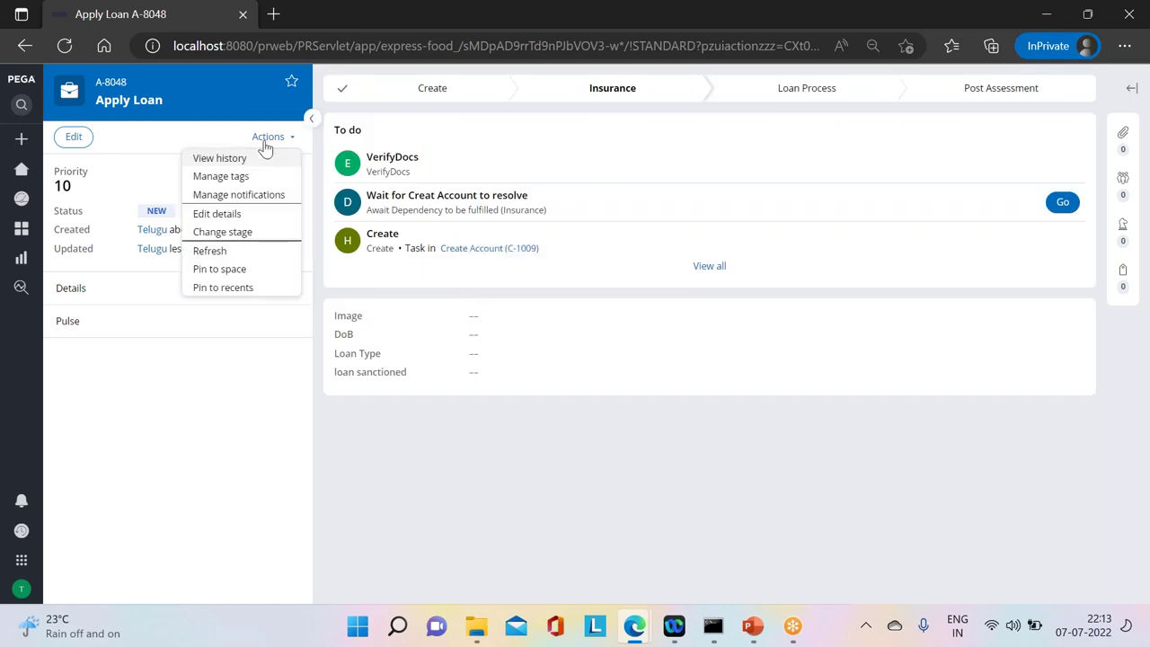
pyautogui.click(225, 251)
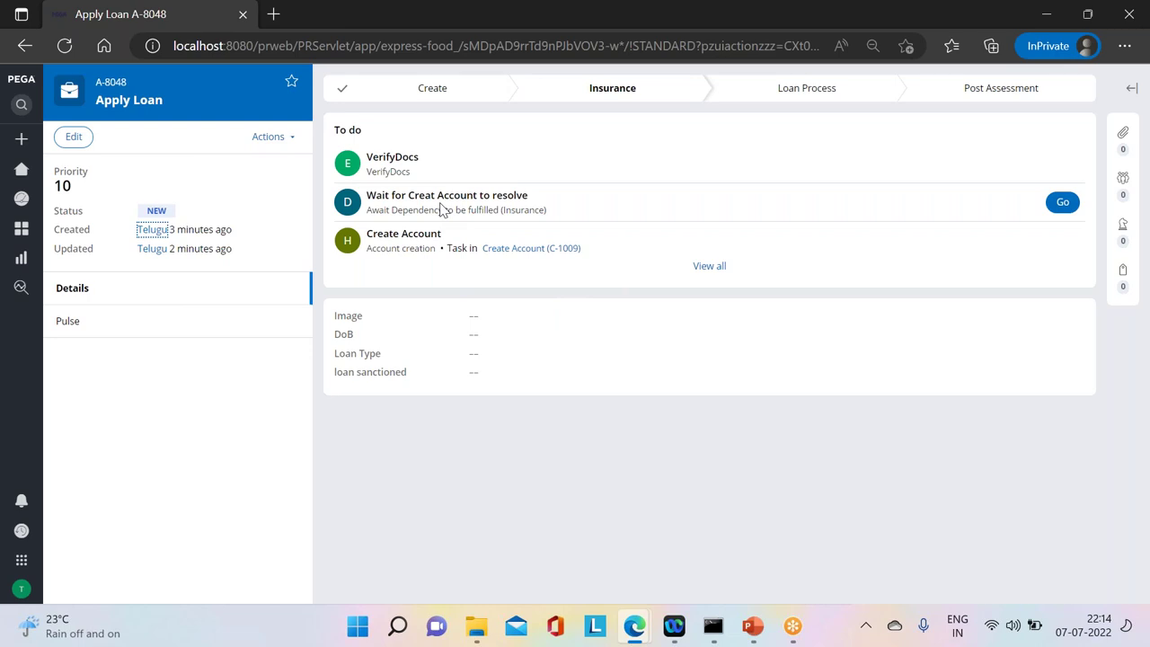
pyautogui.moveTo(640, 613)
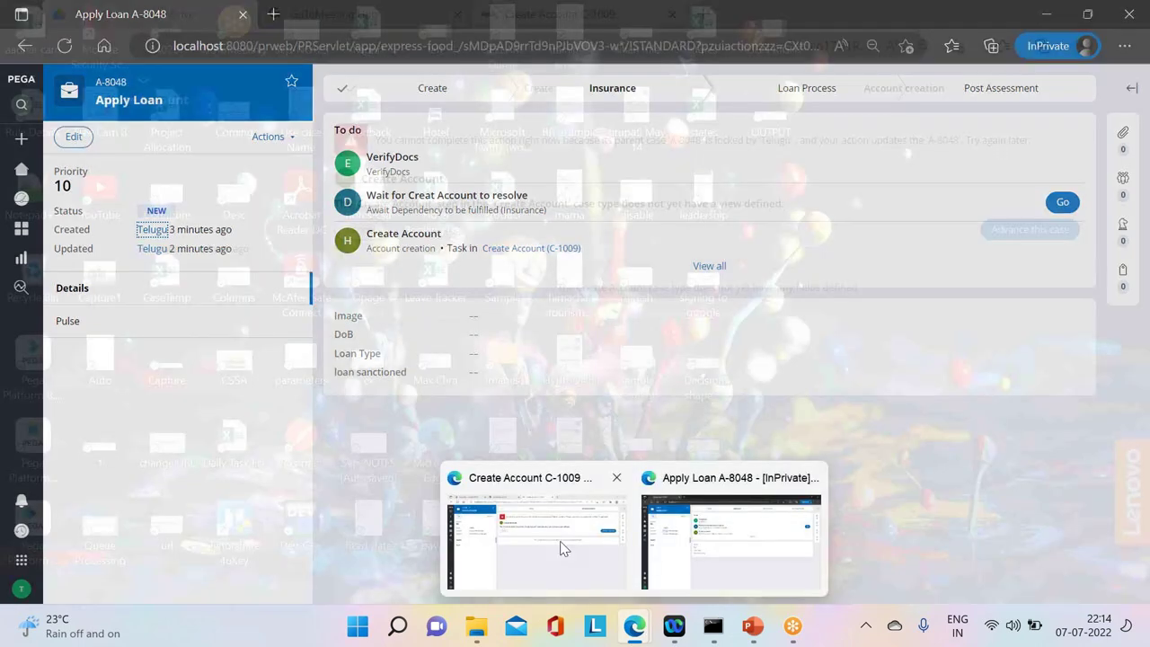
pyautogui.click(562, 548)
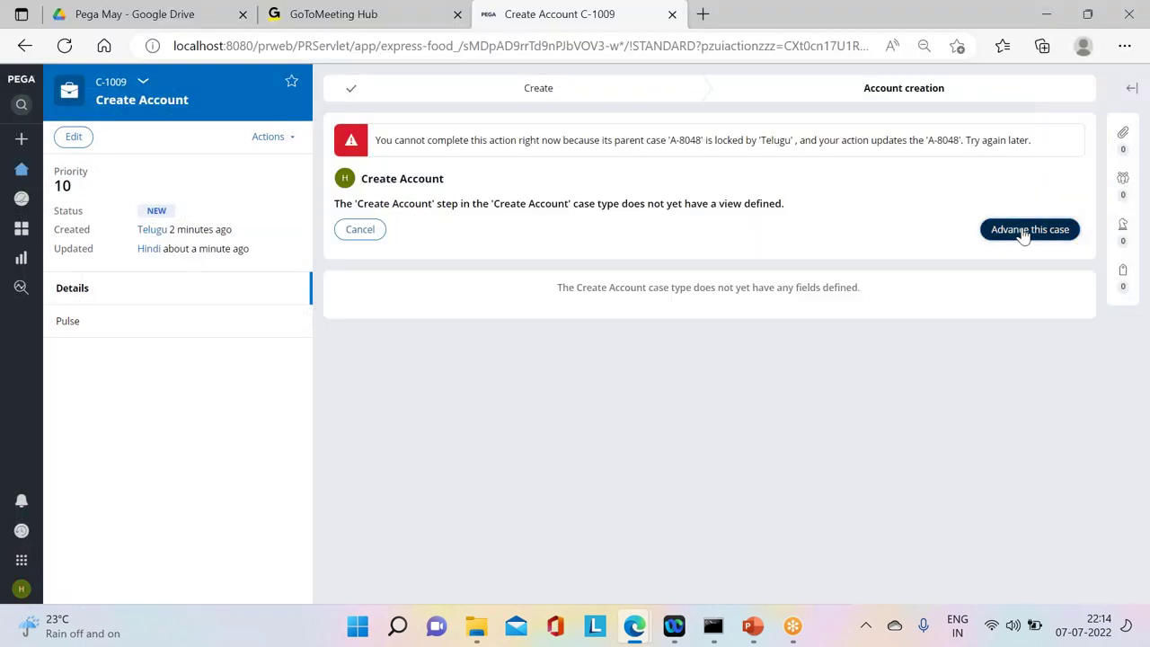
pyautogui.click(1024, 228)
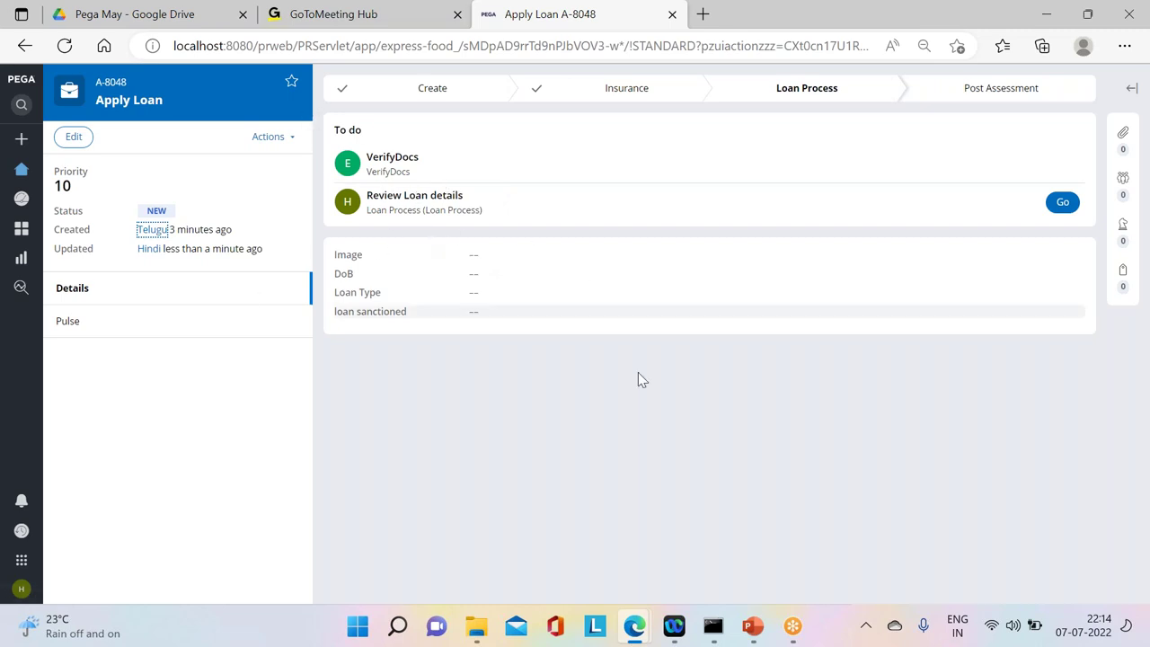
pyautogui.click(94, 82)
pyautogui.moveTo(144, 90)
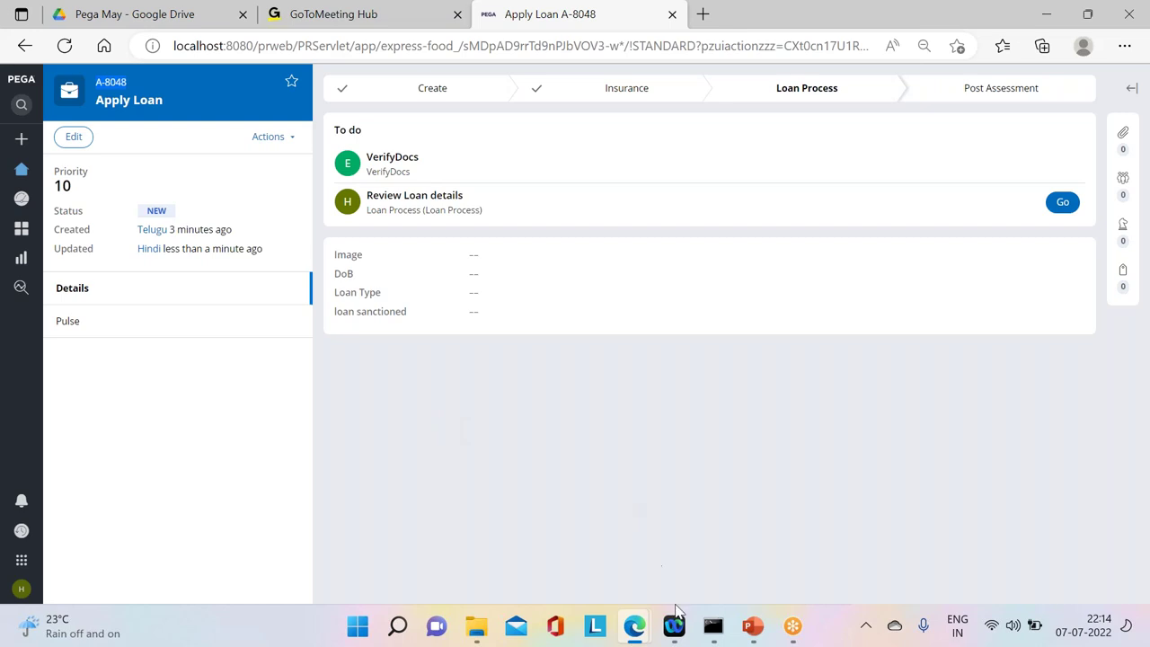
pyautogui.moveTo(640, 611)
pyautogui.click(611, 548)
# Step: Log off the current operator from the account menu
pyautogui.moveTo(28, 586)
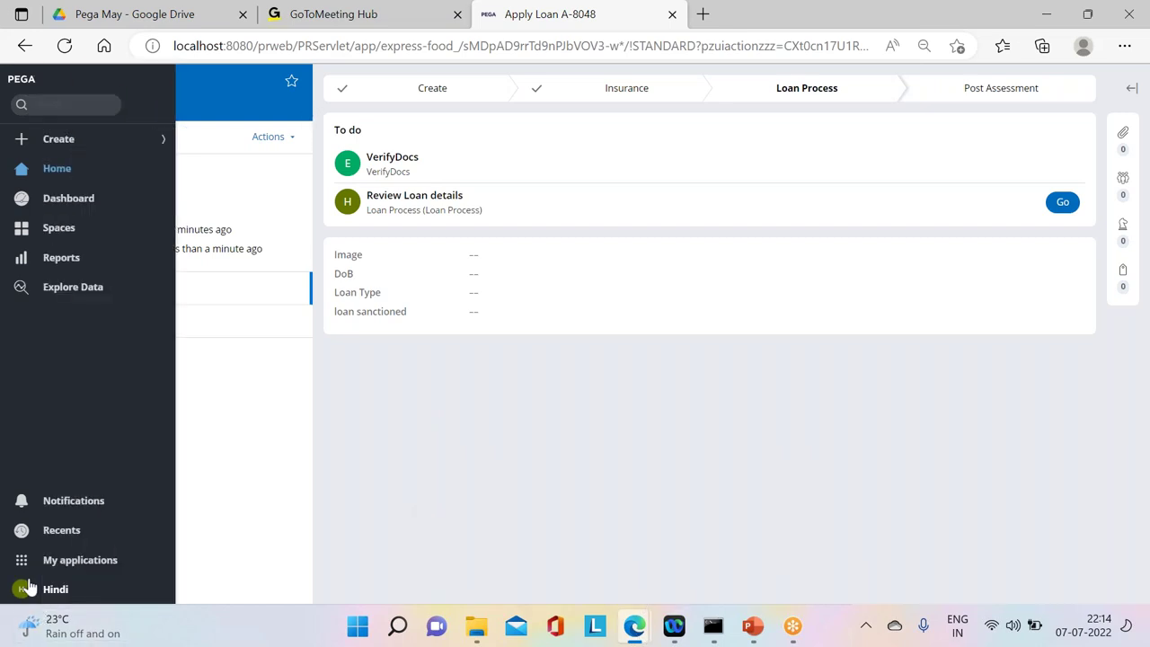
pyautogui.click(27, 588)
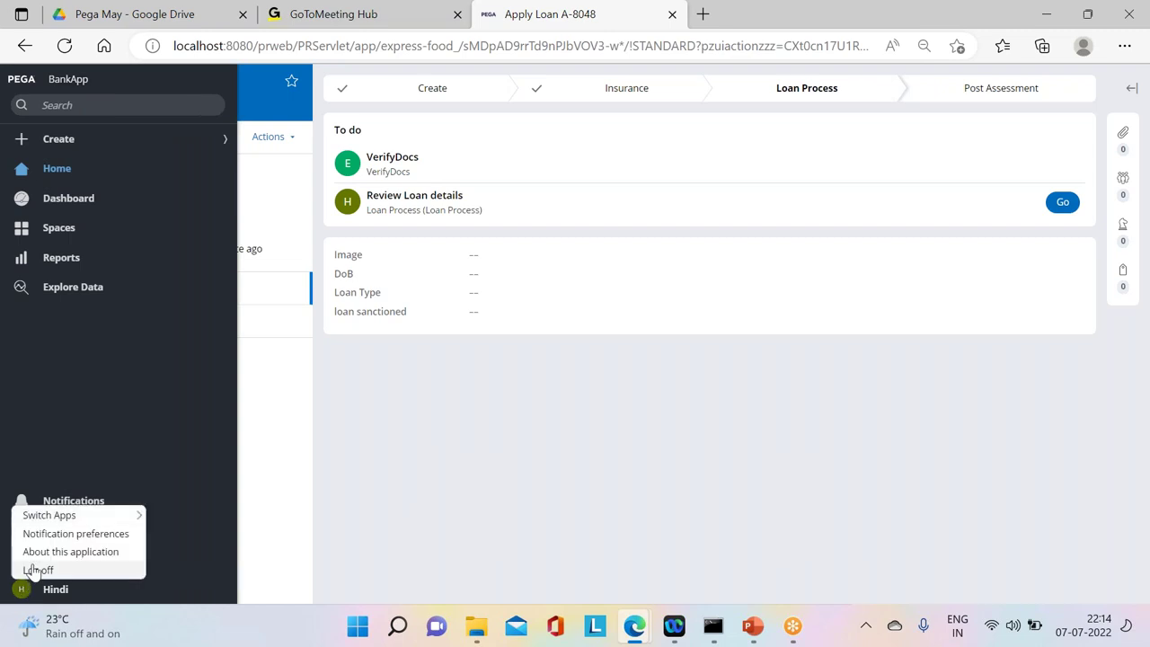
pyautogui.click(32, 569)
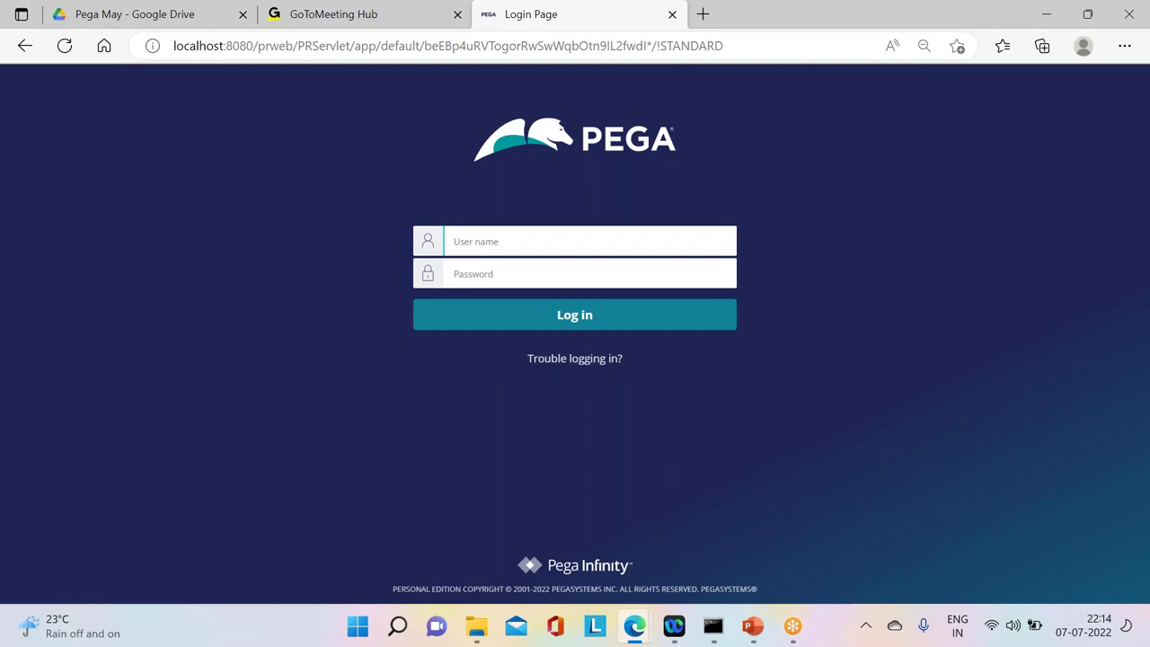
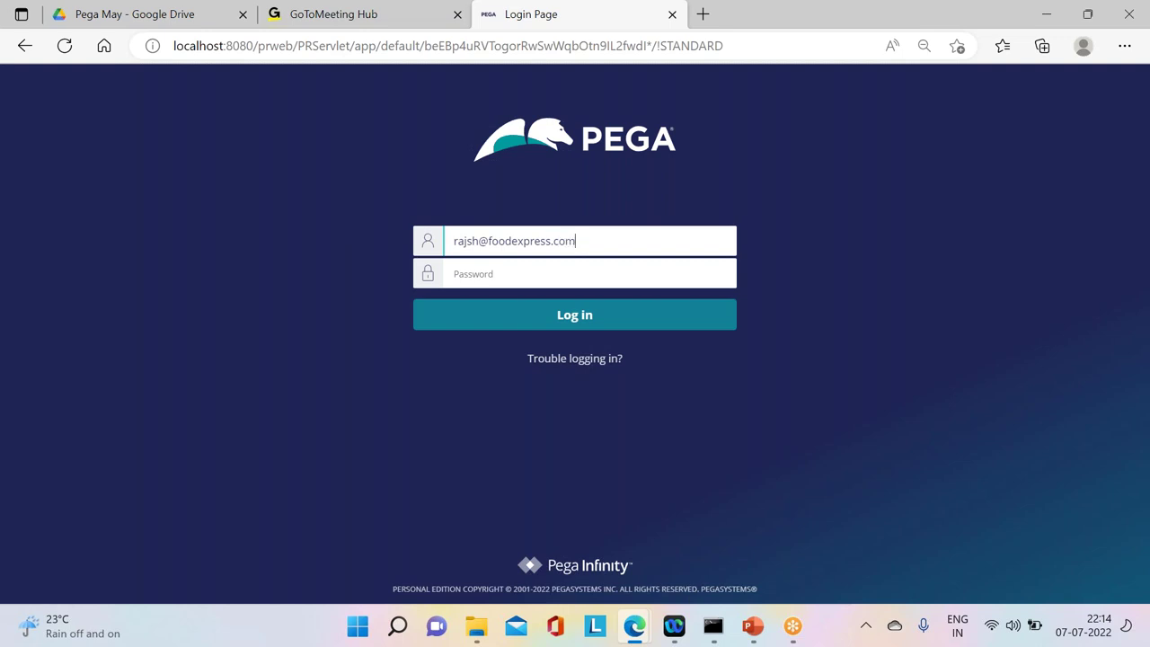
# Step: Sign back in with the developer account's corrected e-mail ID and password, reaching App Studio
pyautogui.click(494, 274)
pyautogui.write('a')
pyautogui.click(563, 327)
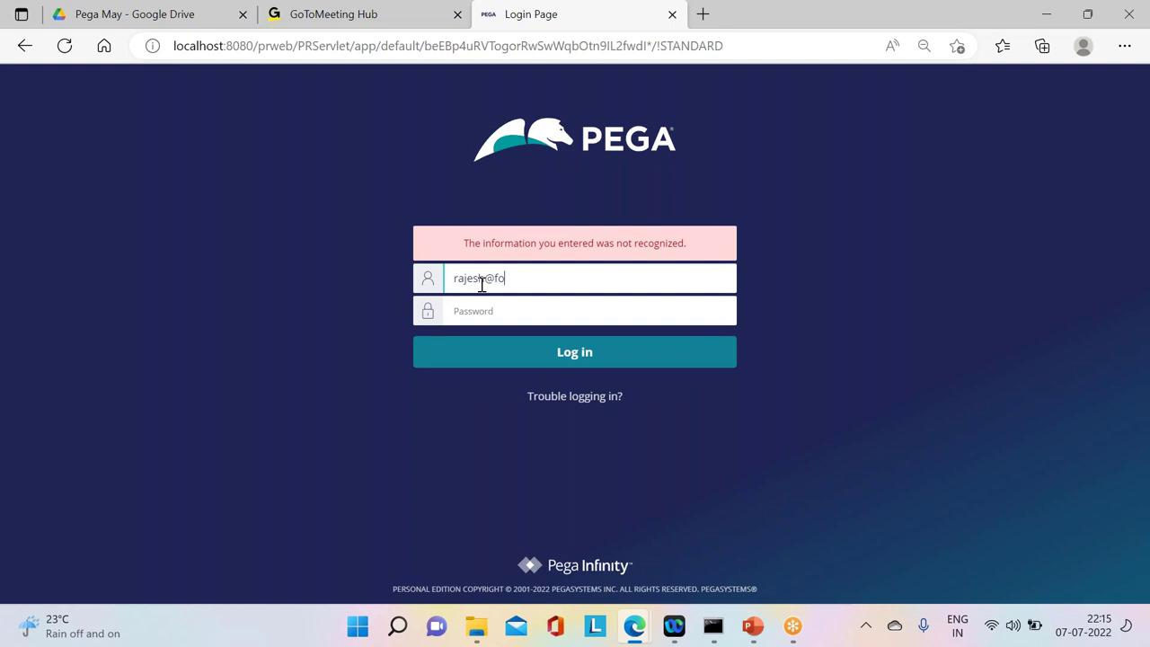
pyautogui.click(492, 300)
pyautogui.write('r')
pyautogui.click(551, 362)
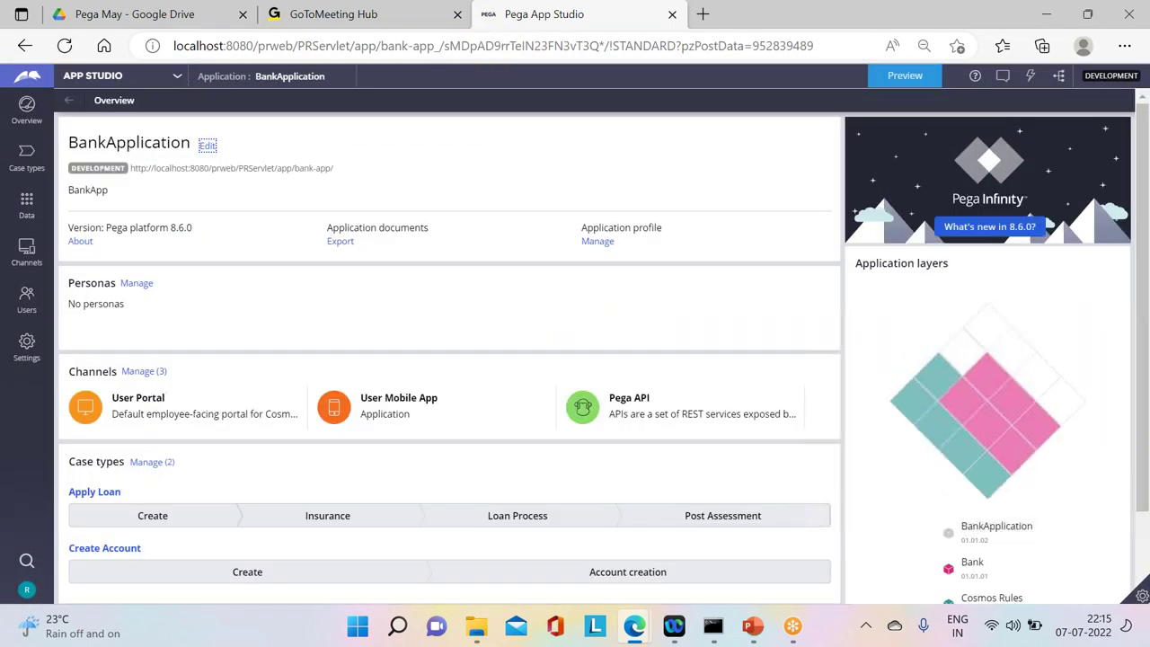
# Step: Switch to Dev Studio and start a test run of the Apply Loan case type
pyautogui.click(180, 79)
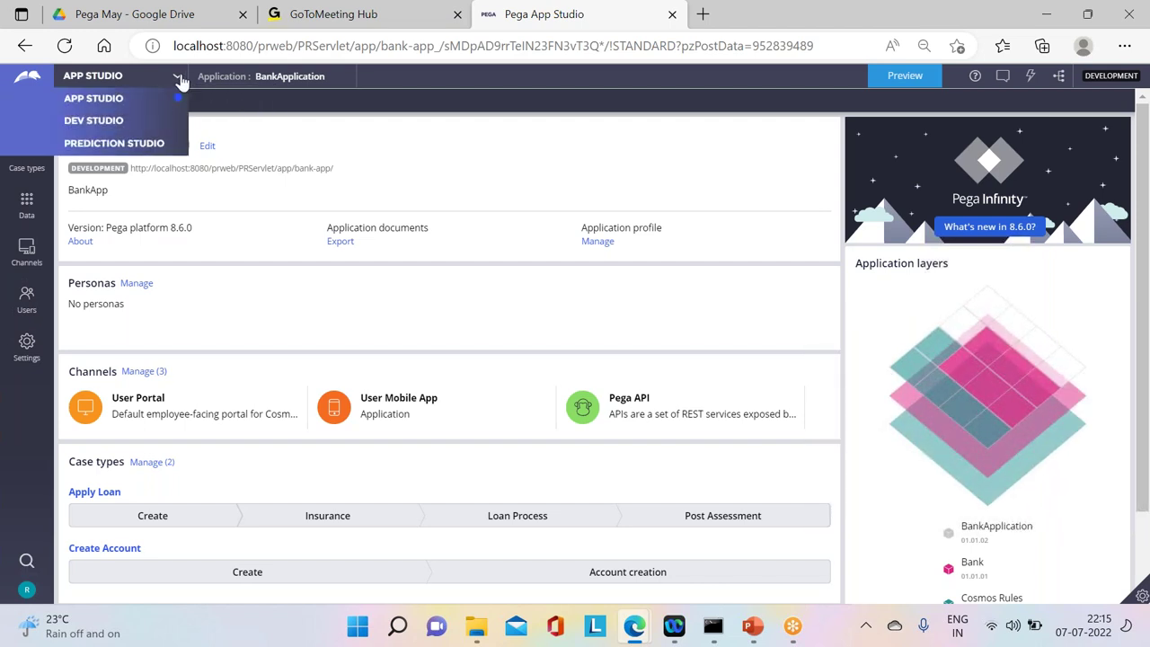
pyautogui.click(134, 121)
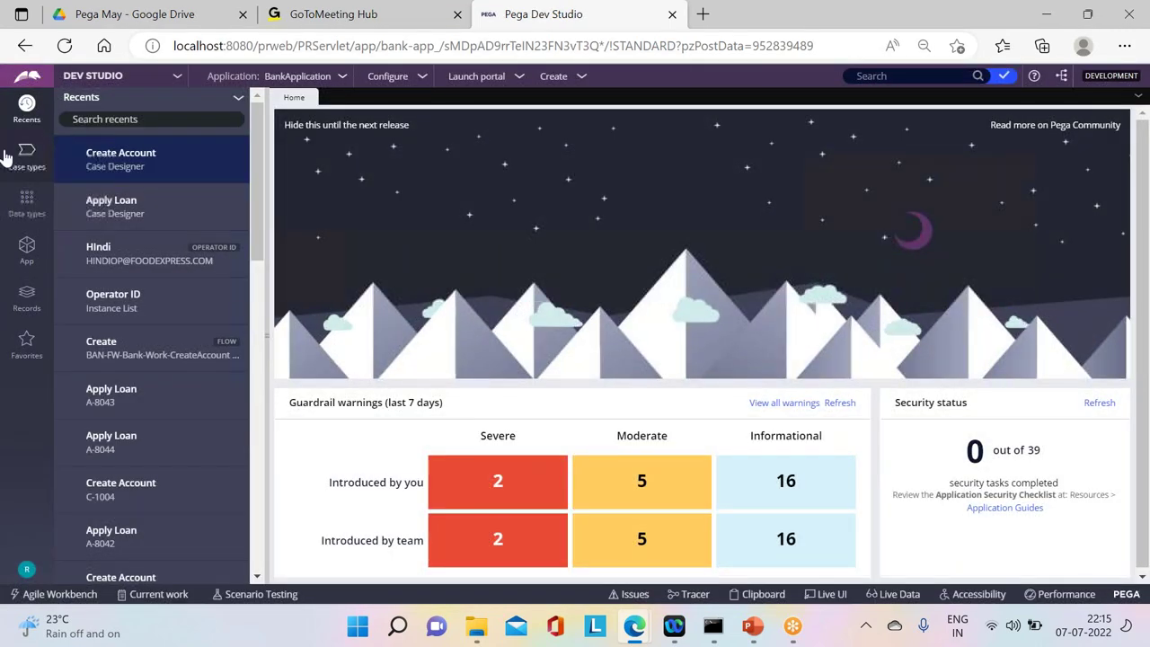
pyautogui.click(27, 153)
pyautogui.click(92, 144)
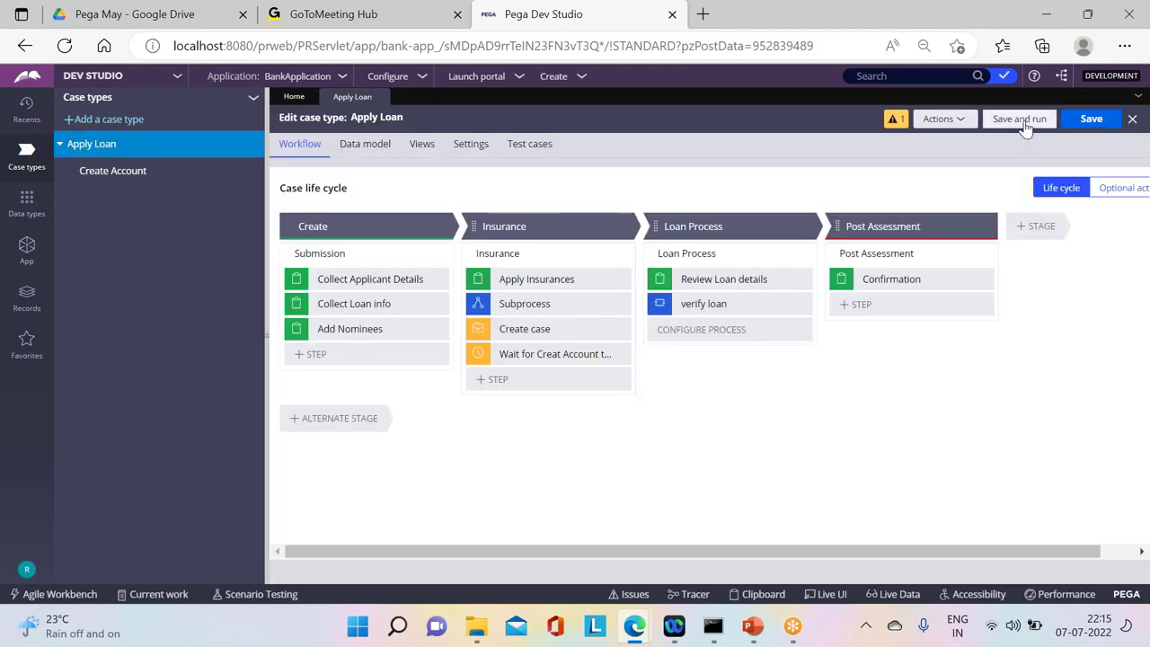
pyautogui.click(1022, 119)
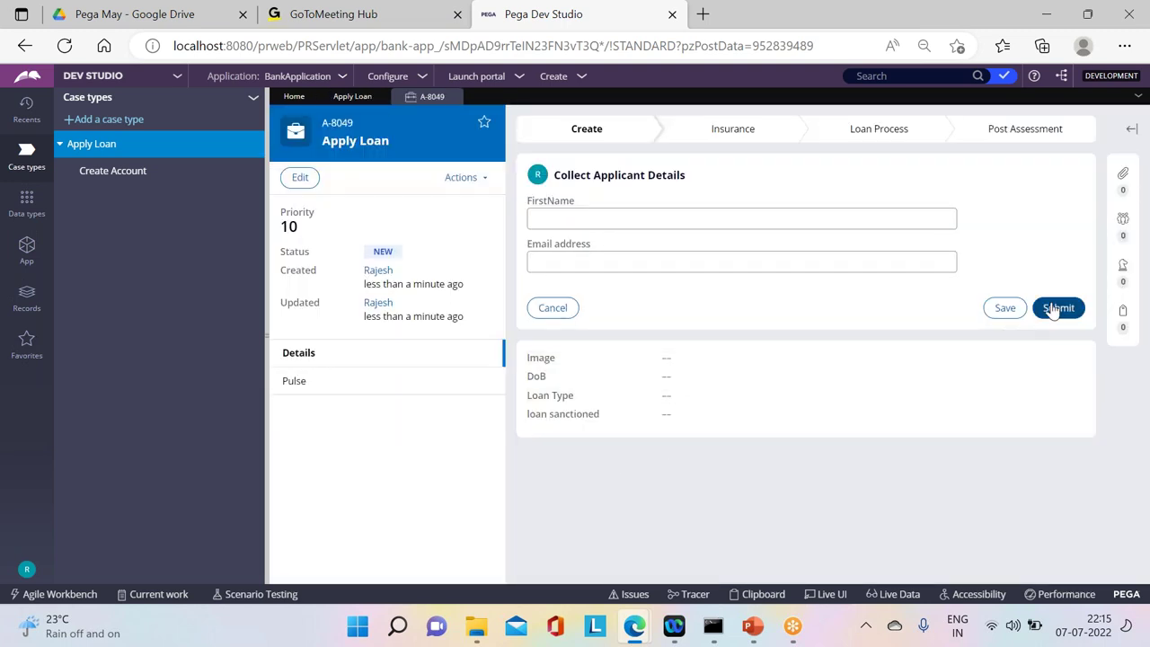
# Step: Submit A-8049's applicant details, loan info and Add Nominees steps, then open Create Account C-1010
pyautogui.click(1058, 308)
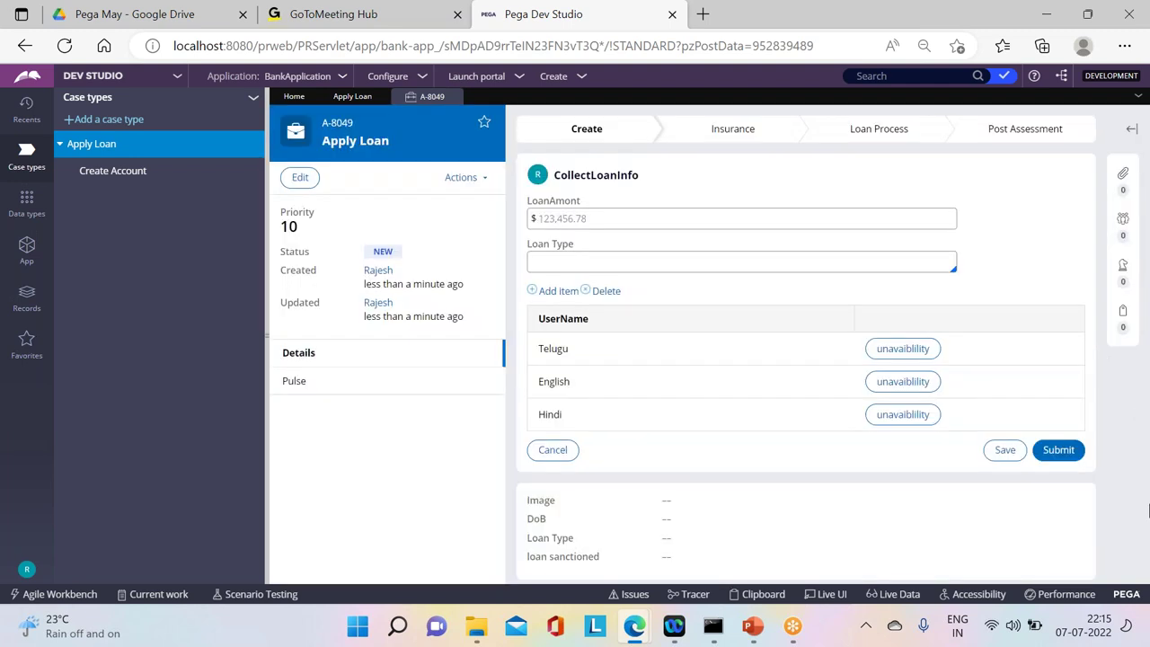
pyautogui.click(1058, 451)
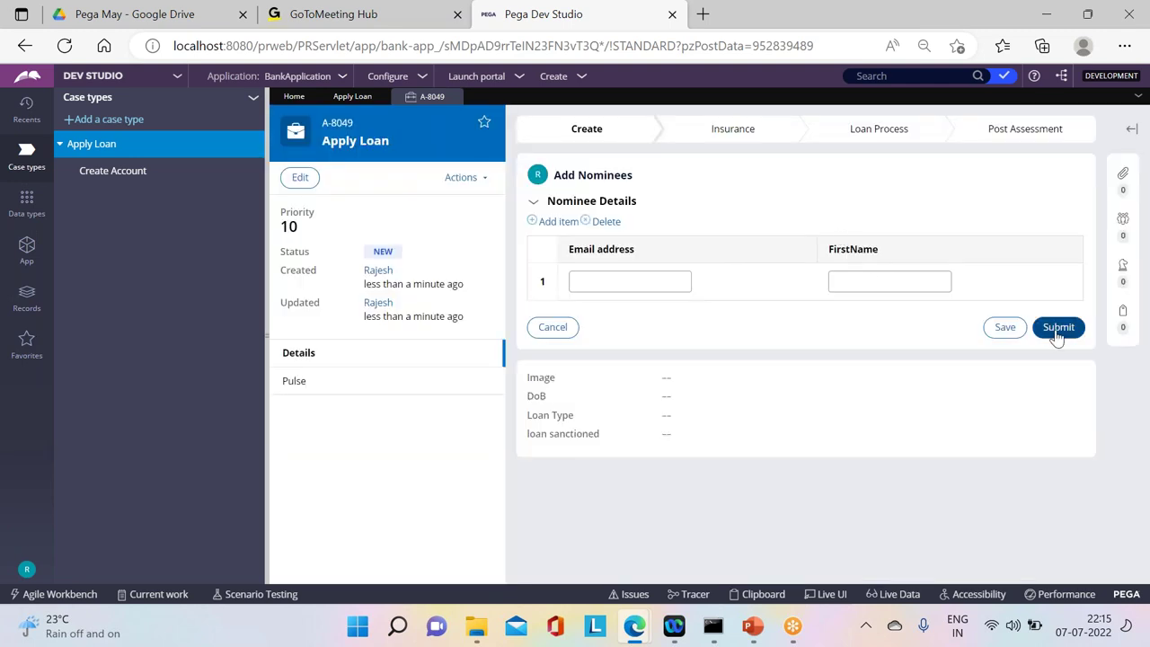
pyautogui.click(1057, 328)
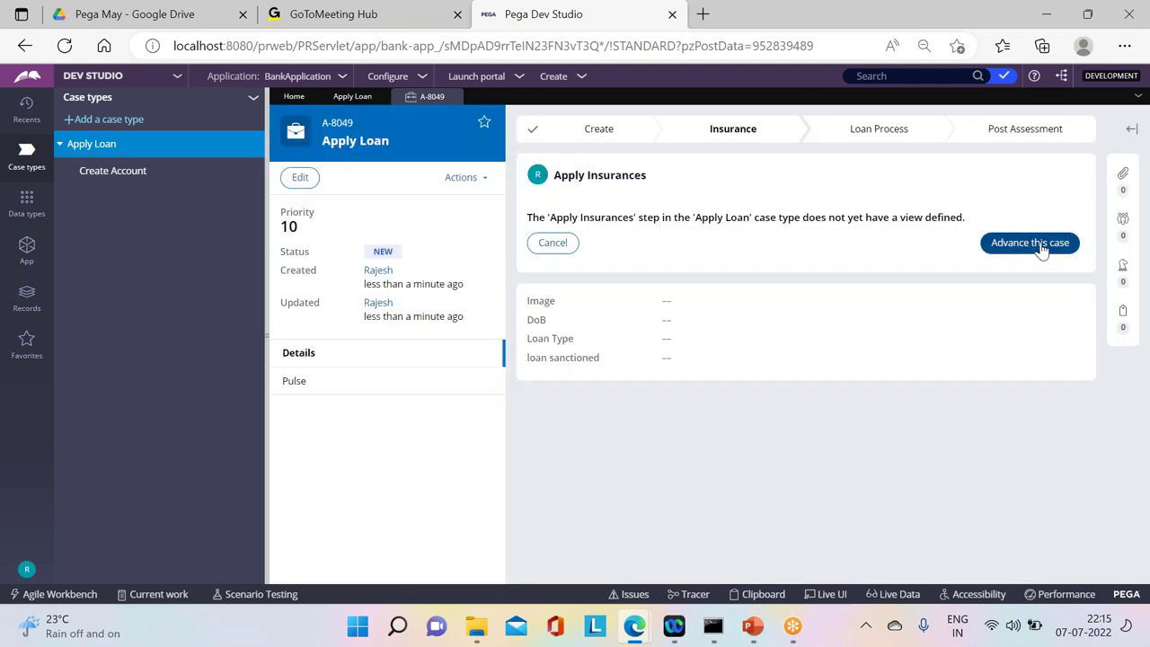
pyautogui.click(1038, 244)
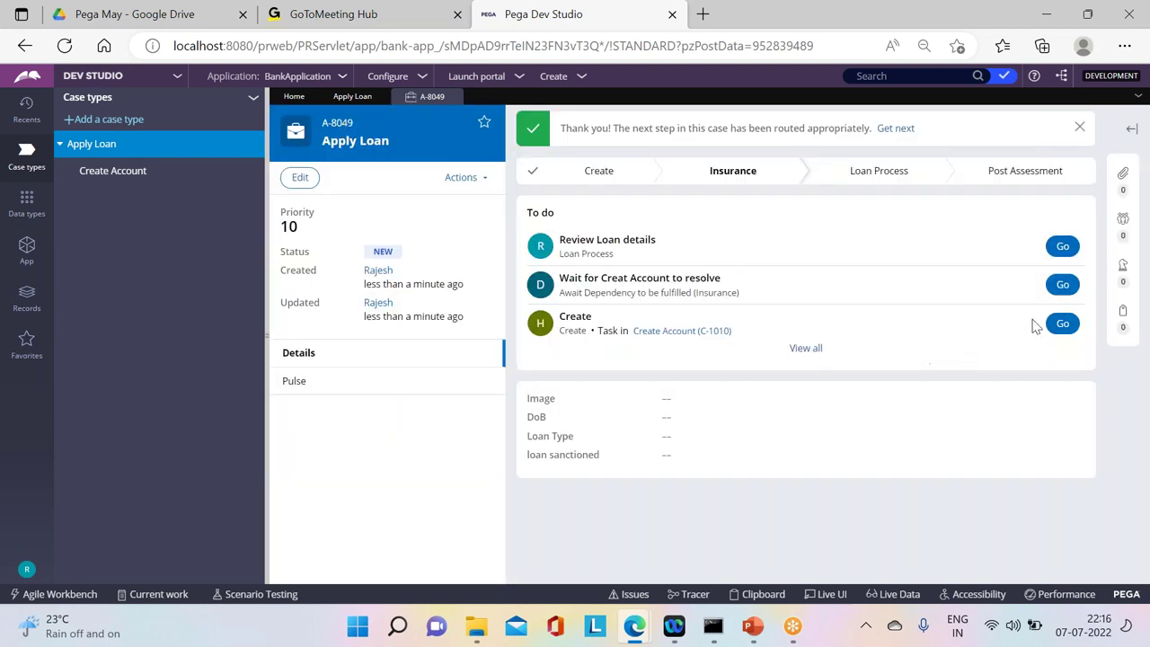
pyautogui.click(1062, 324)
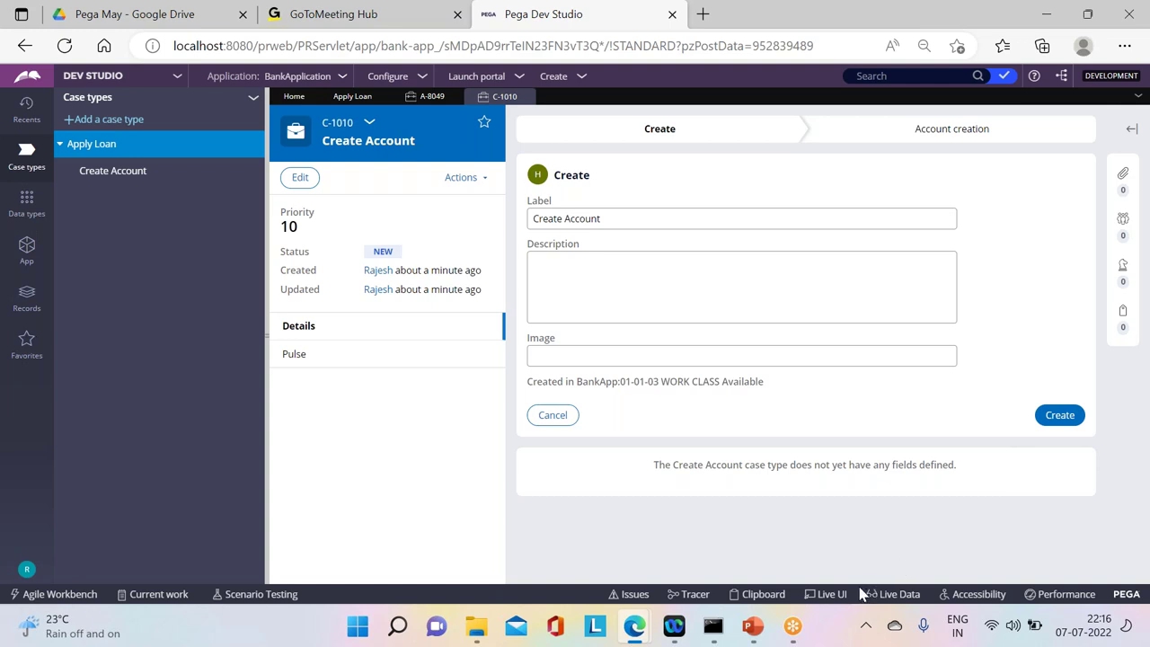
# Step: Open the Clipboard Viewer full screen, showing the pyWorkCover page's properties
pyautogui.click(763, 593)
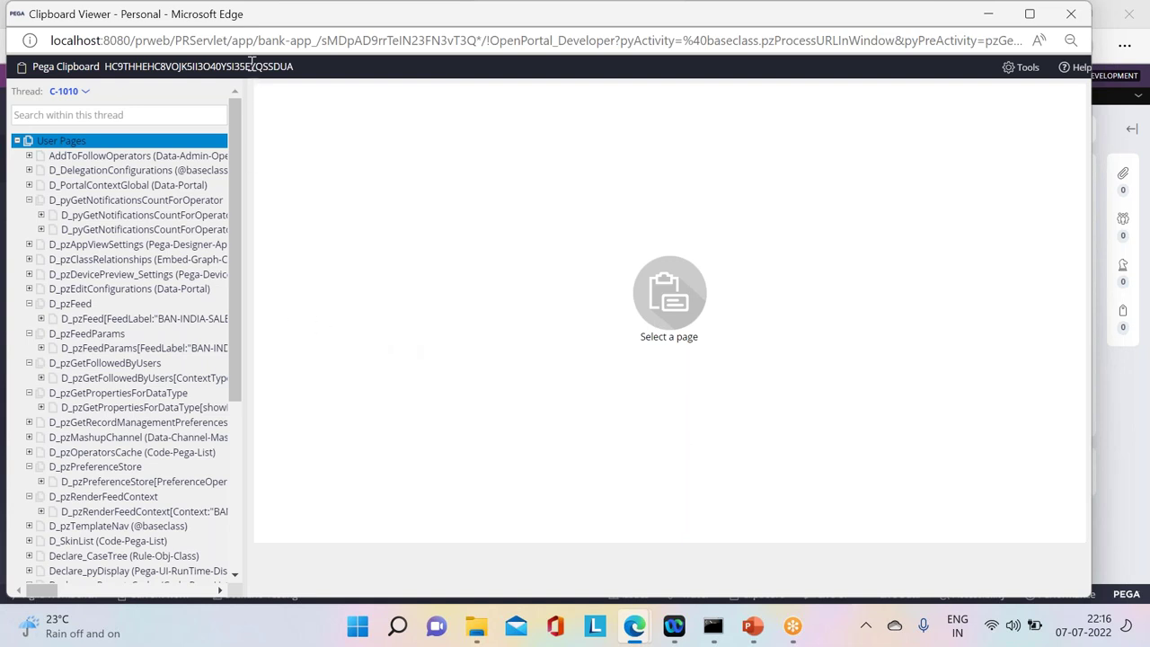
pyautogui.moveTo(266, 3); pyautogui.dragTo(305, 137)
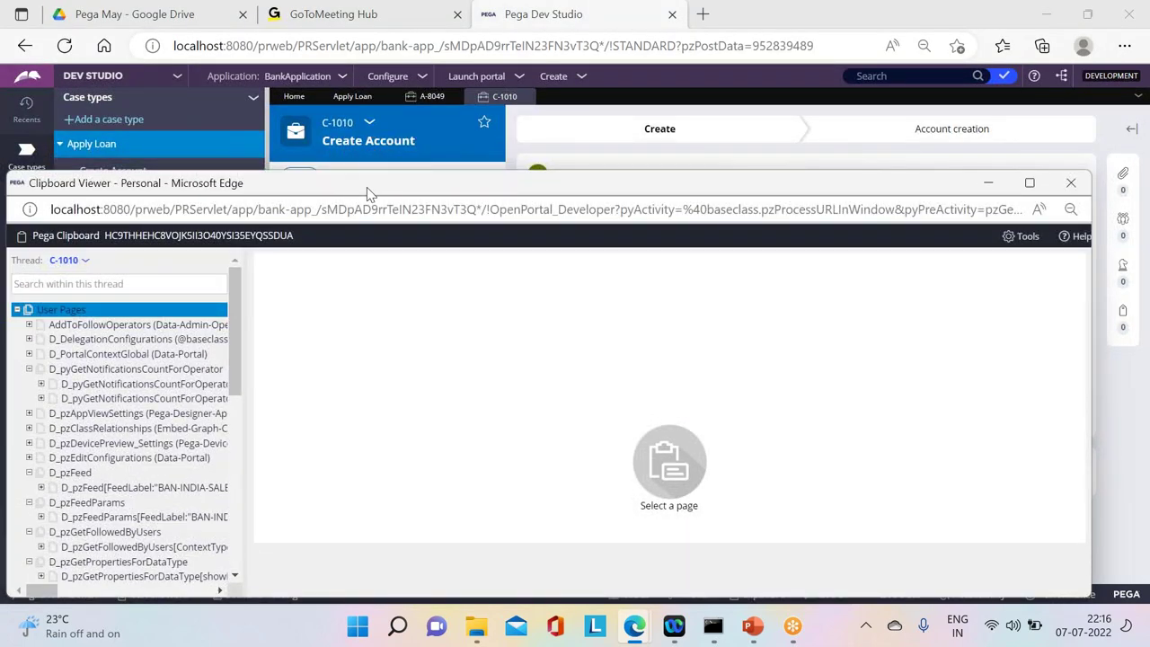
pyautogui.moveTo(395, 186); pyautogui.dragTo(521, 37)
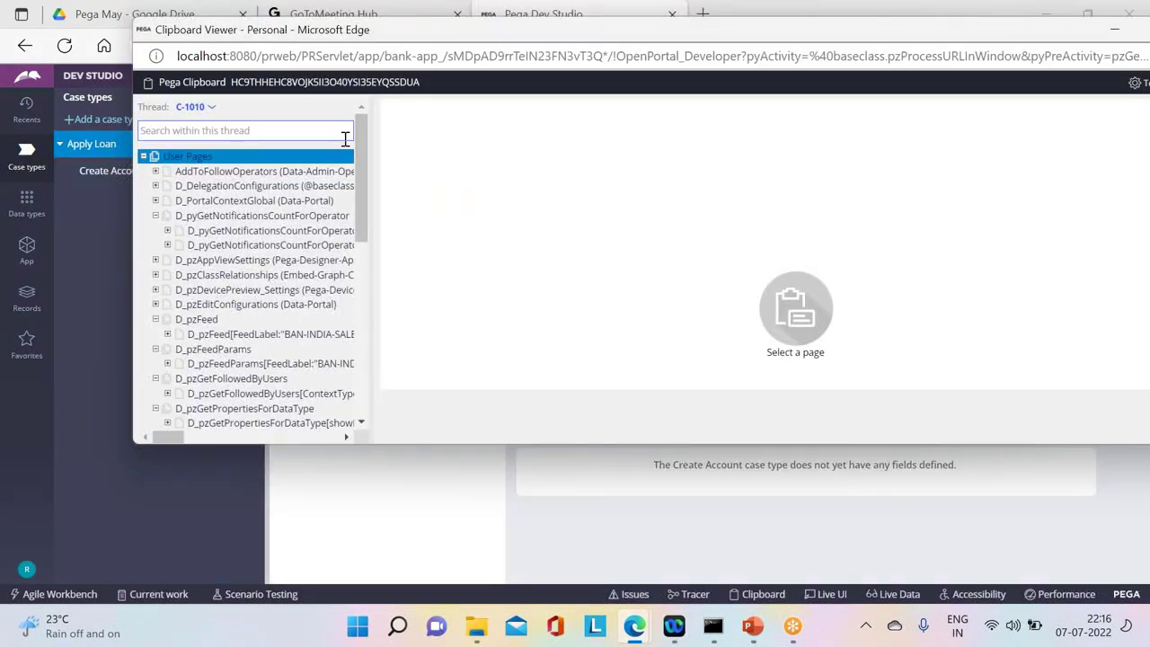
pyautogui.moveTo(360, 179); pyautogui.dragTo(359, 343)
pyautogui.click(270, 318)
pyautogui.click(243, 334)
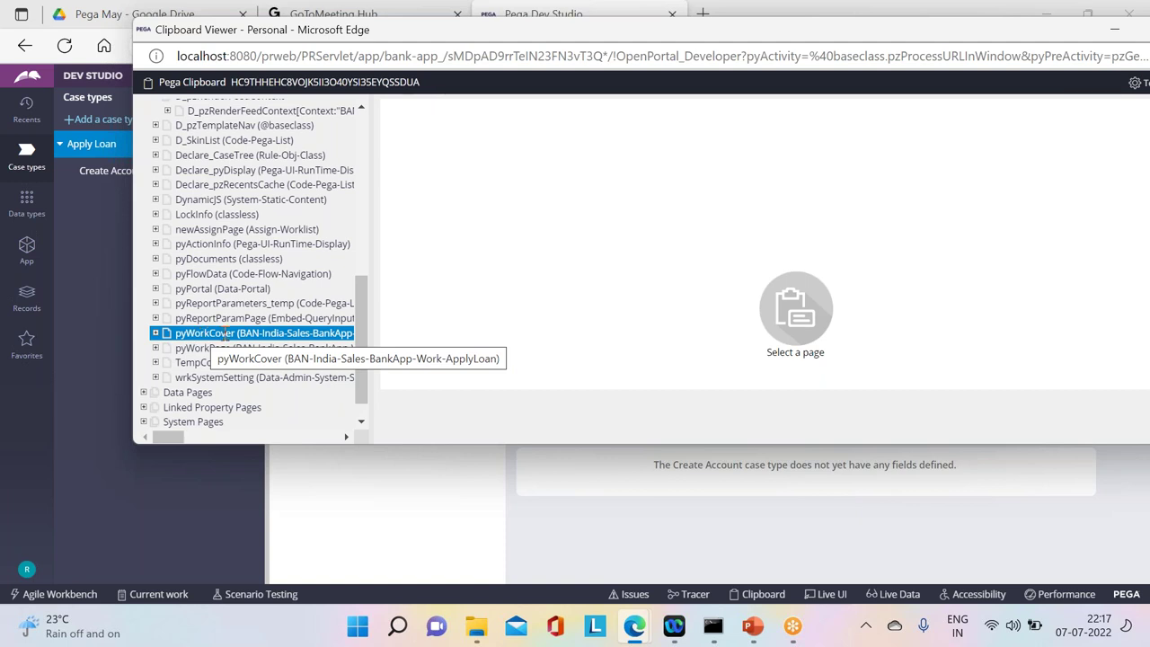
pyautogui.click(223, 334)
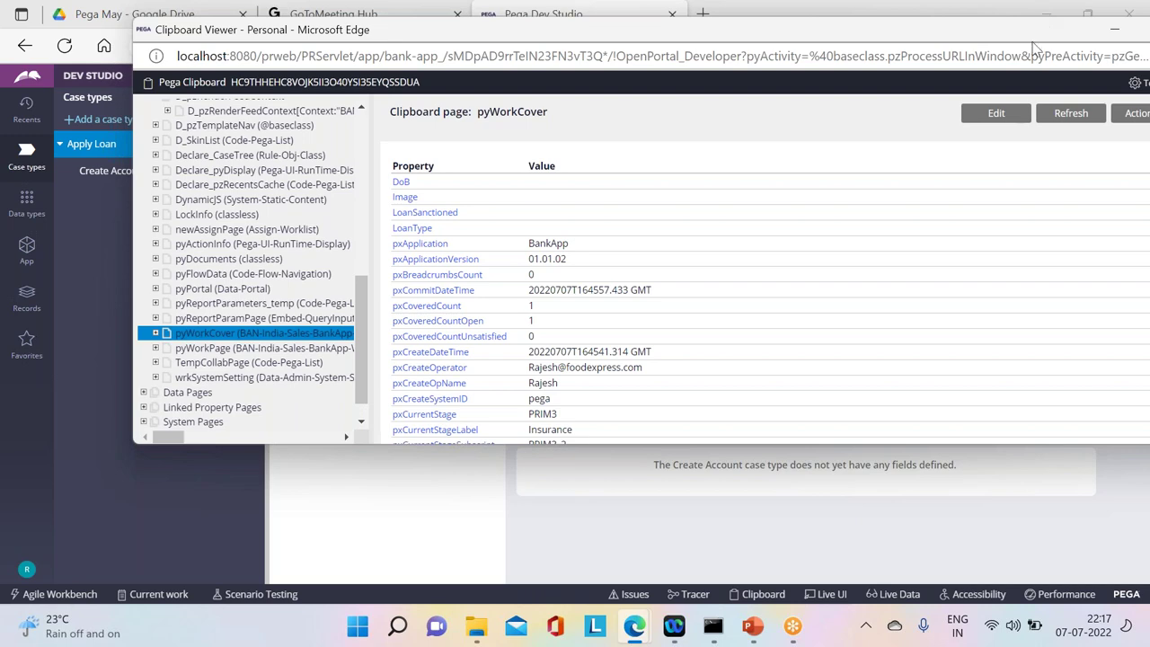
pyautogui.moveTo(1031, 40); pyautogui.dragTo(908, 87)
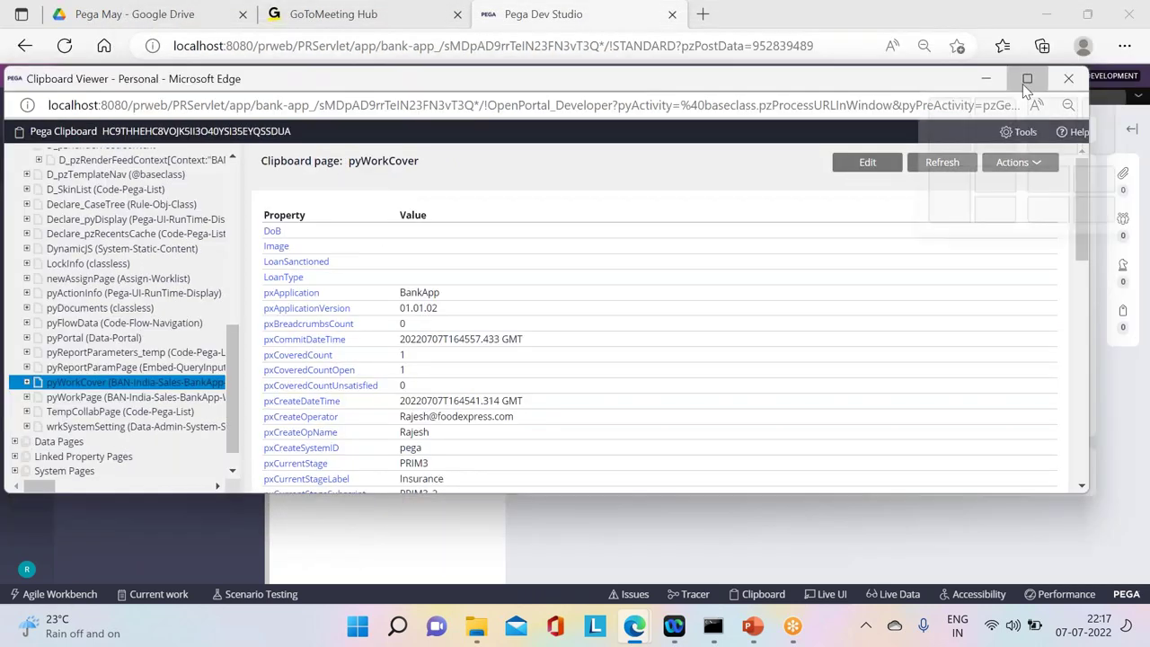
pyautogui.click(1031, 77)
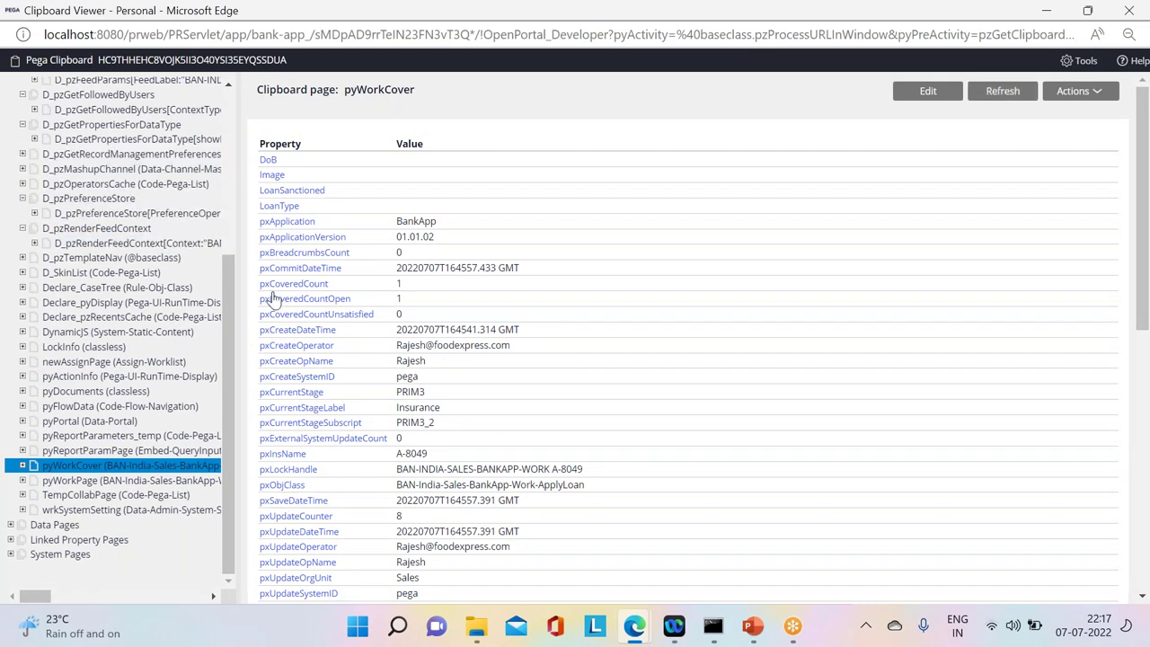
# Step: Compare pyWorkCover's pxCoveredCount value 1 with pyWorkPage's covered-count rows
pyautogui.moveTo(337, 287); pyautogui.dragTo(393, 288)
pyautogui.doubleClick(398, 286)
pyautogui.moveTo(406, 300); pyautogui.dragTo(288, 257)
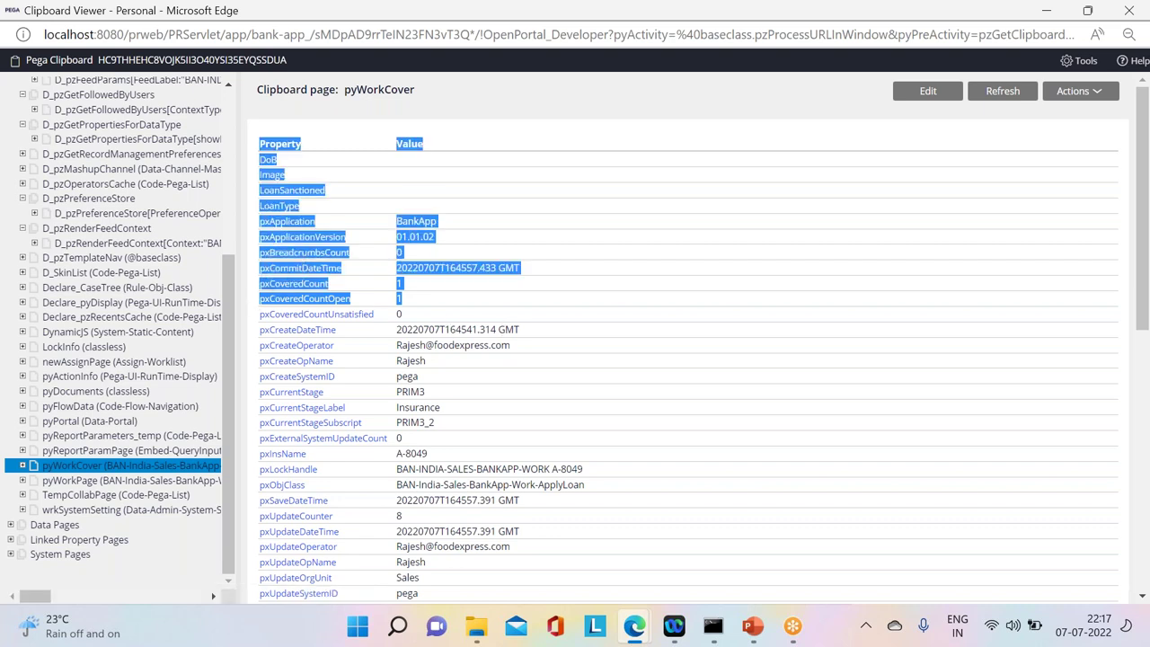
pyautogui.click(288, 257)
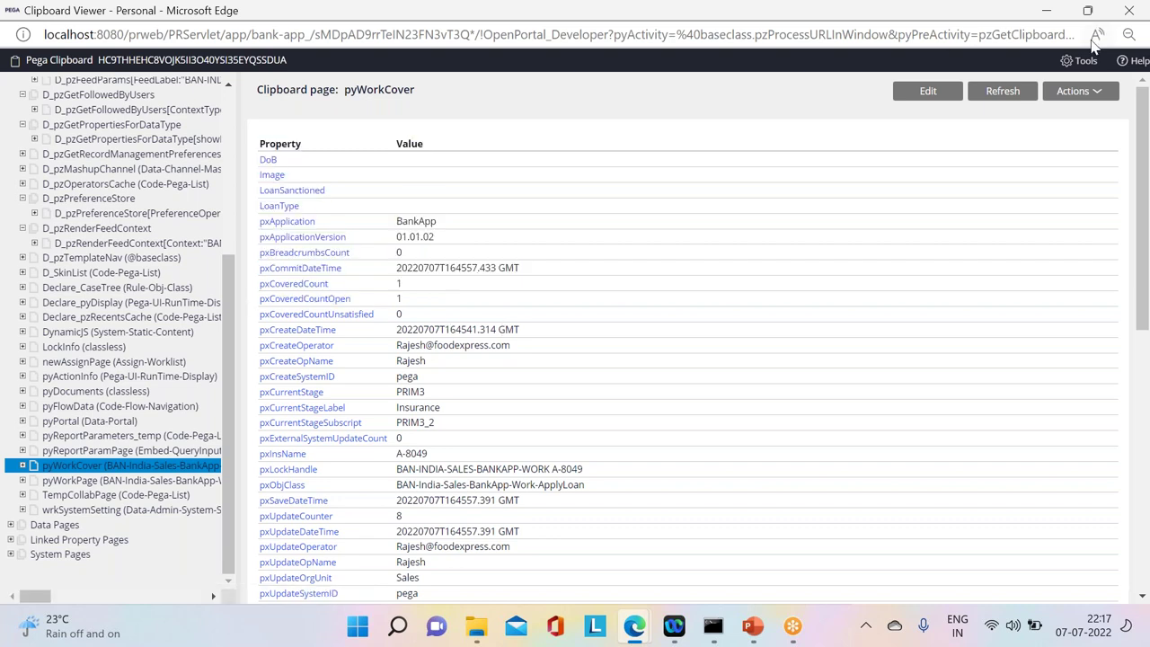
pyautogui.doubleClick(252, 11)
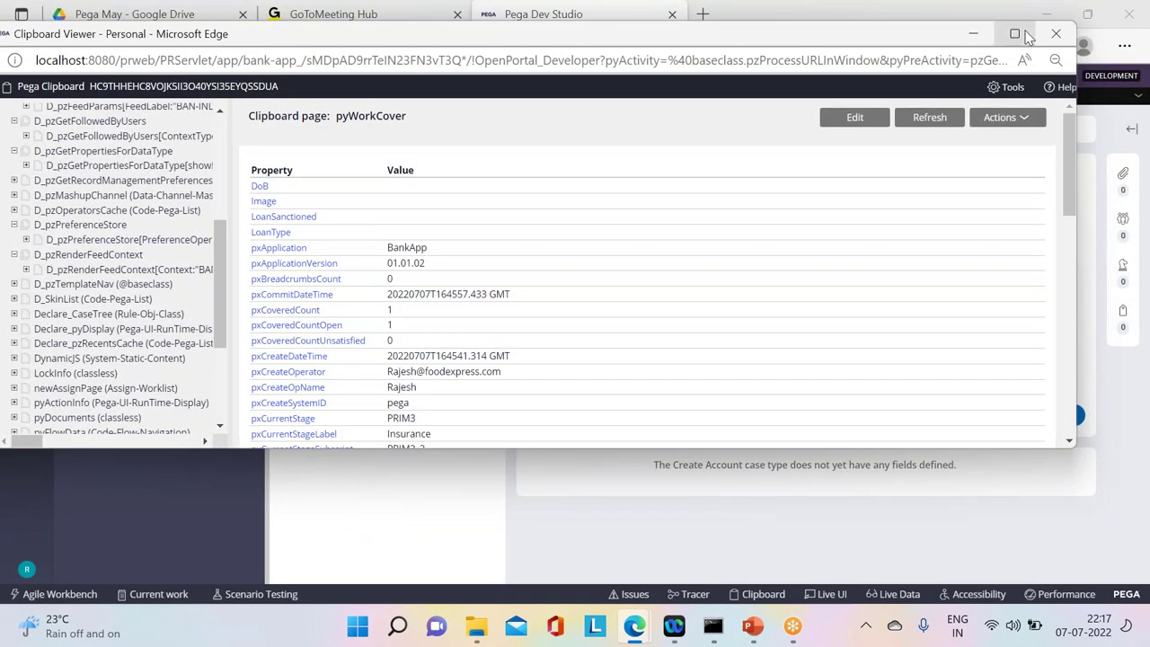
pyautogui.click(1015, 33)
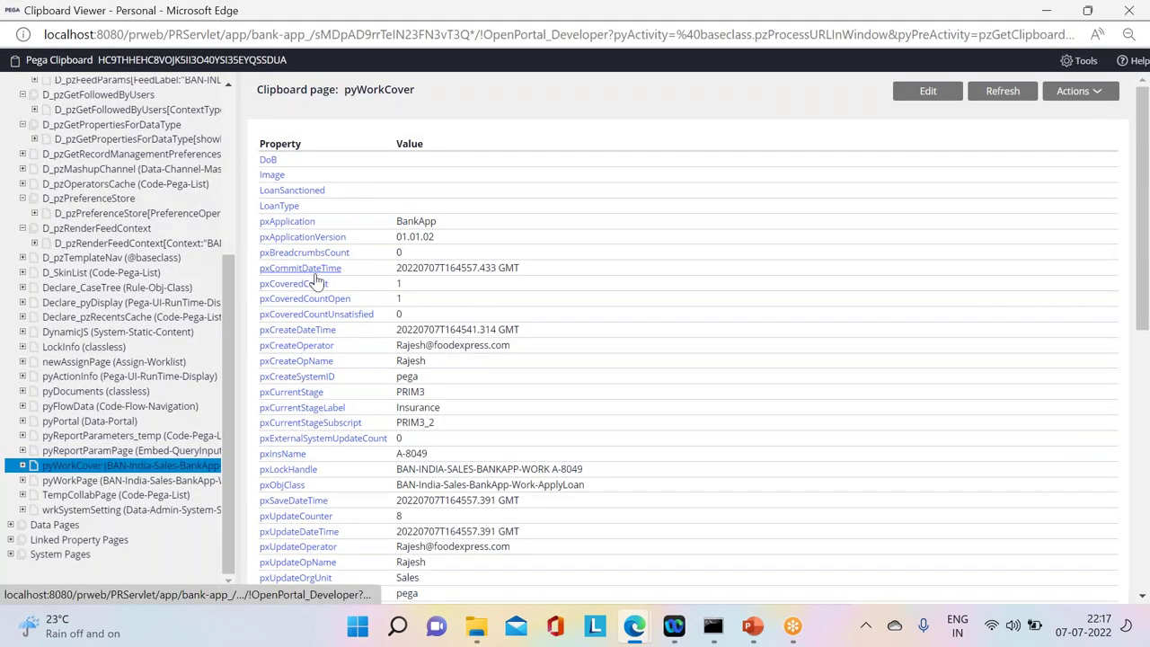
pyautogui.click(110, 482)
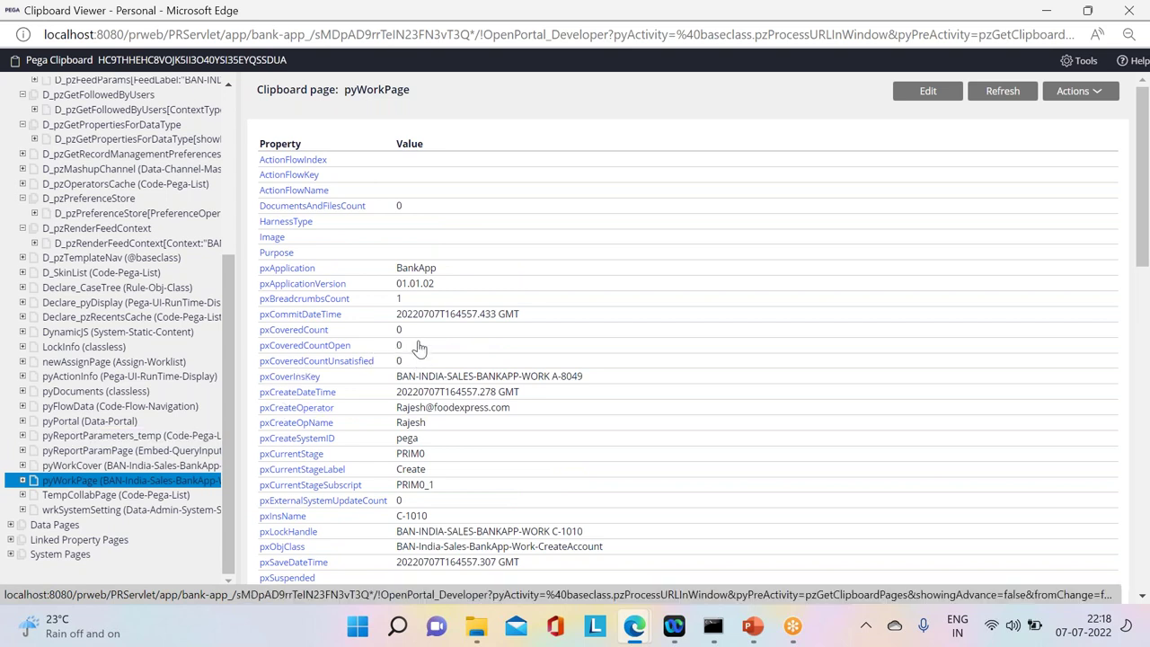
pyautogui.moveTo(422, 349); pyautogui.dragTo(281, 336)
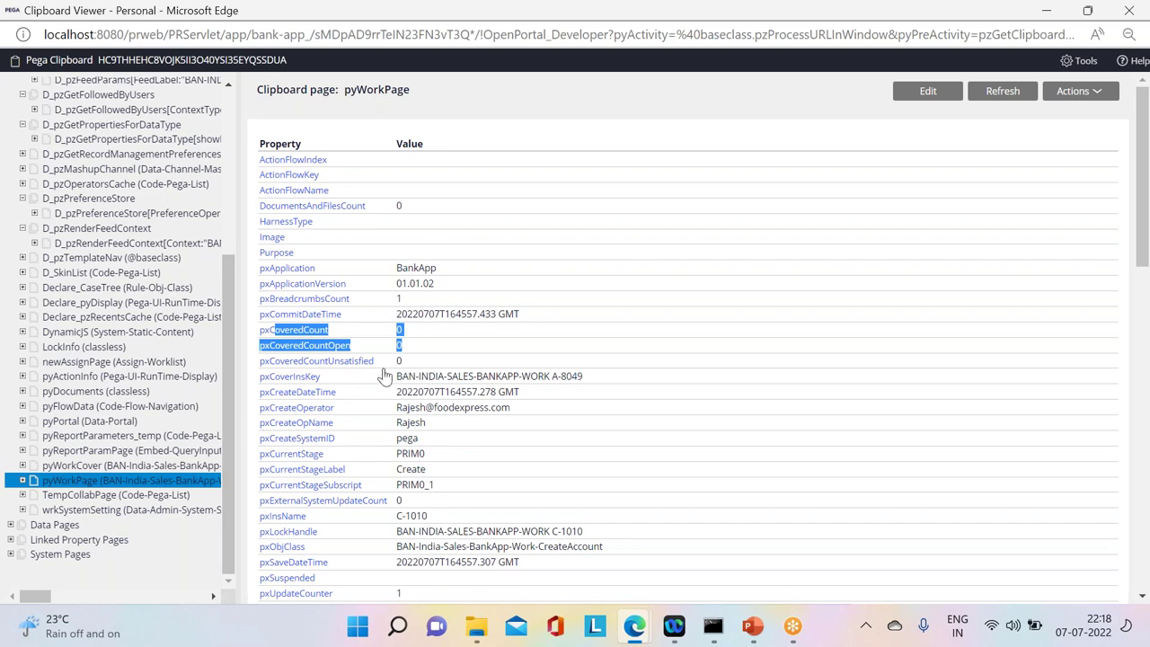
# Step: Recheck pxCoveredCount and pxCoveredCountOpen on pyWorkCover versus pyWorkPage, then minimize the viewer
pyautogui.click(162, 466)
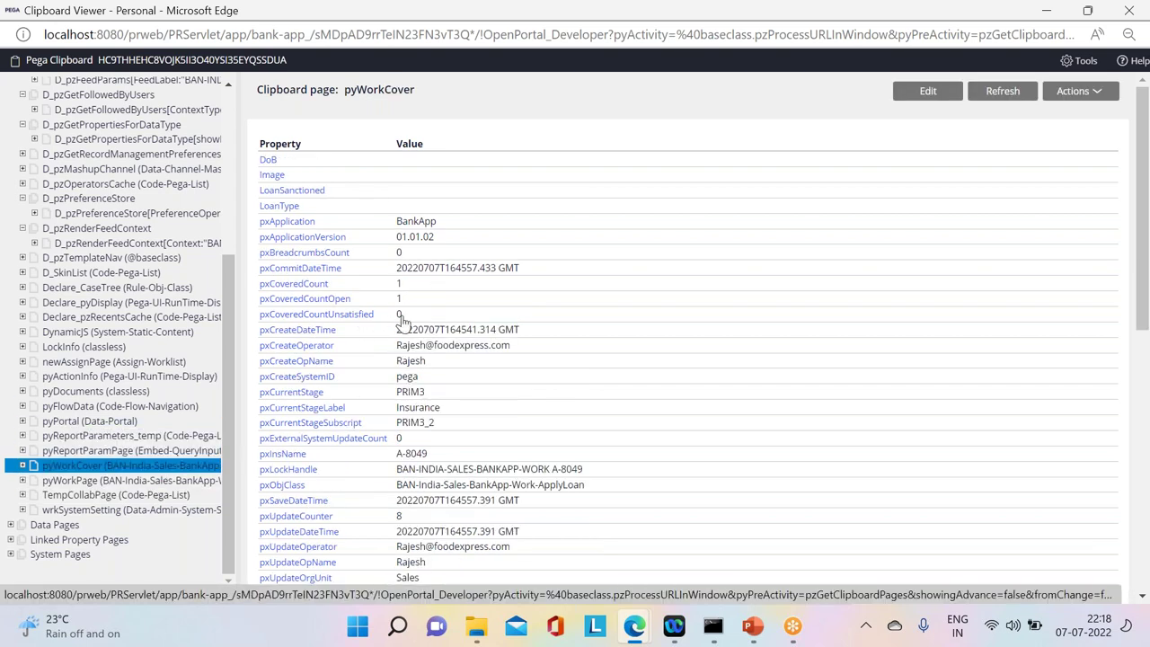
pyautogui.moveTo(405, 299); pyautogui.dragTo(322, 284)
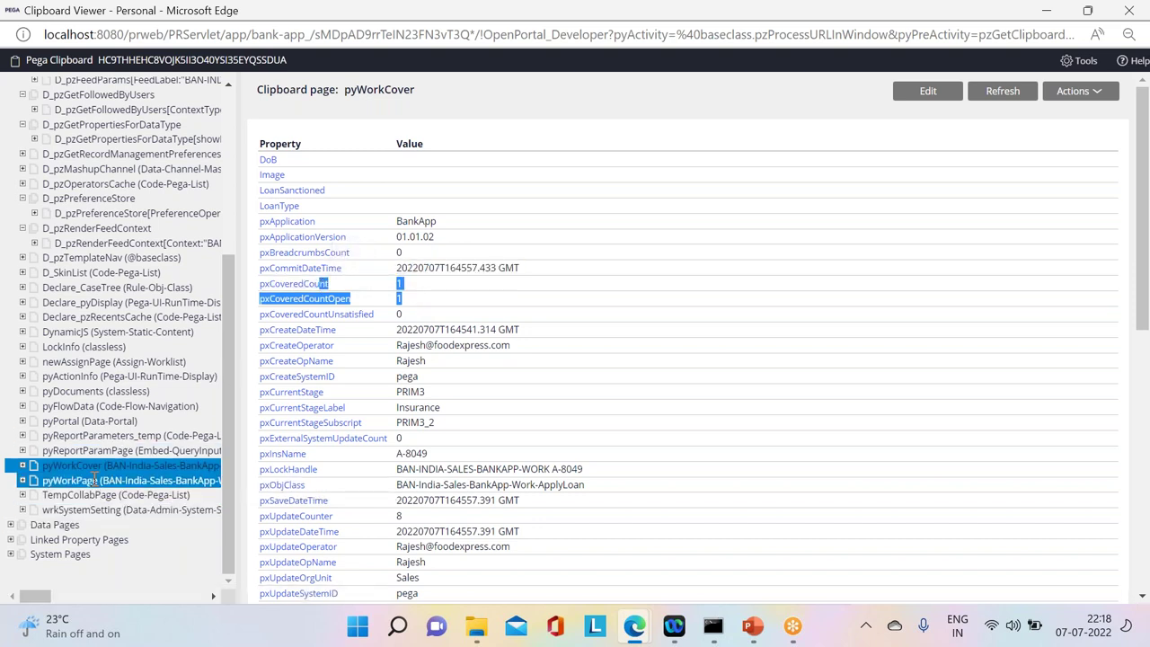
pyautogui.click(126, 480)
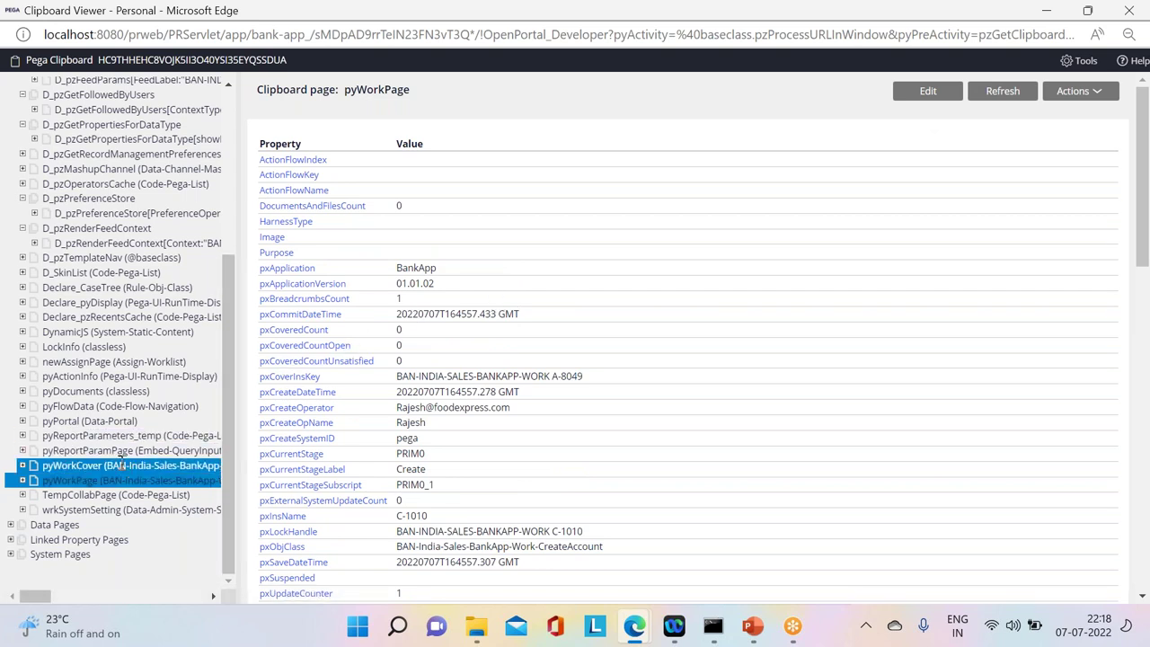
pyautogui.click(132, 466)
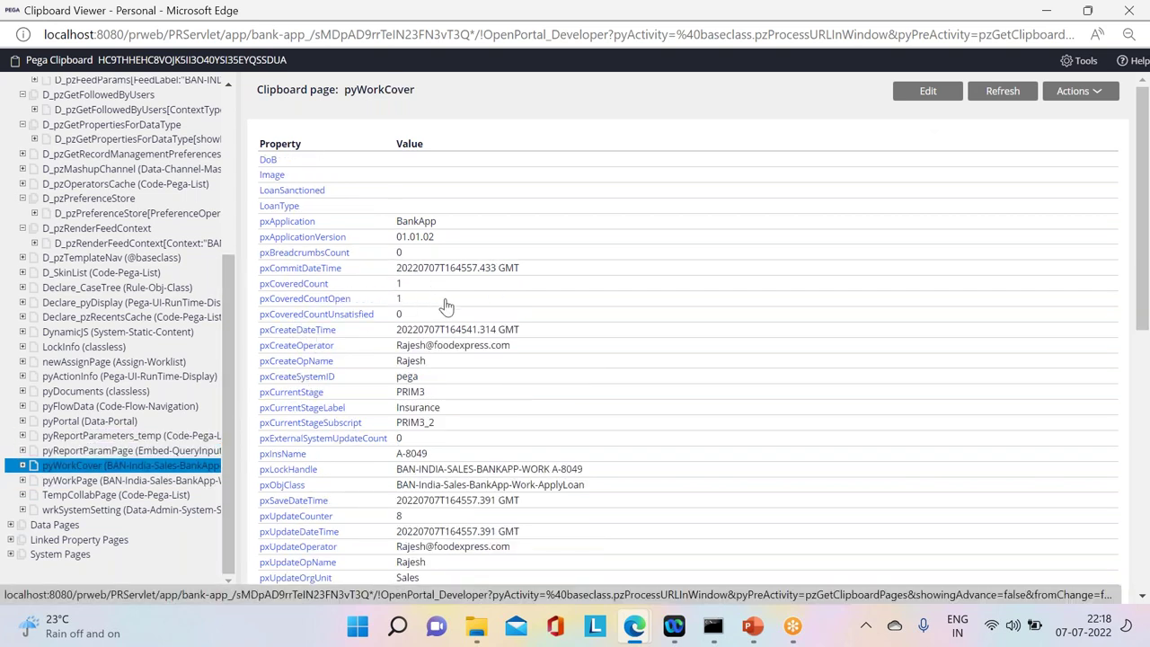
pyautogui.click(1053, 27)
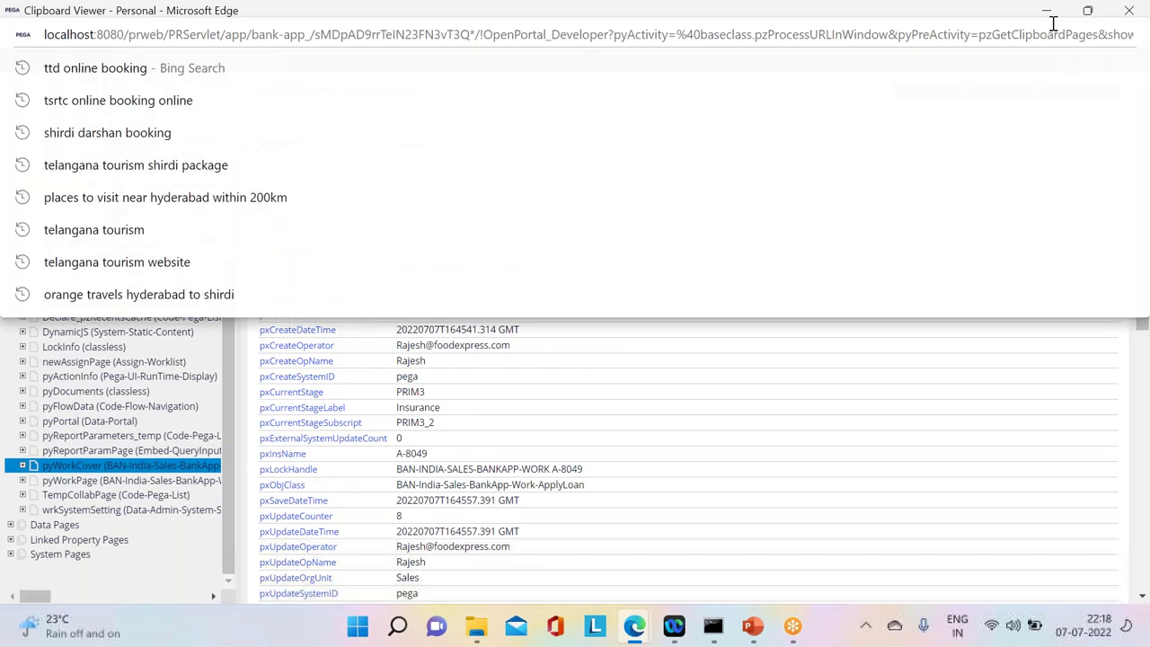
pyautogui.click(1047, 10)
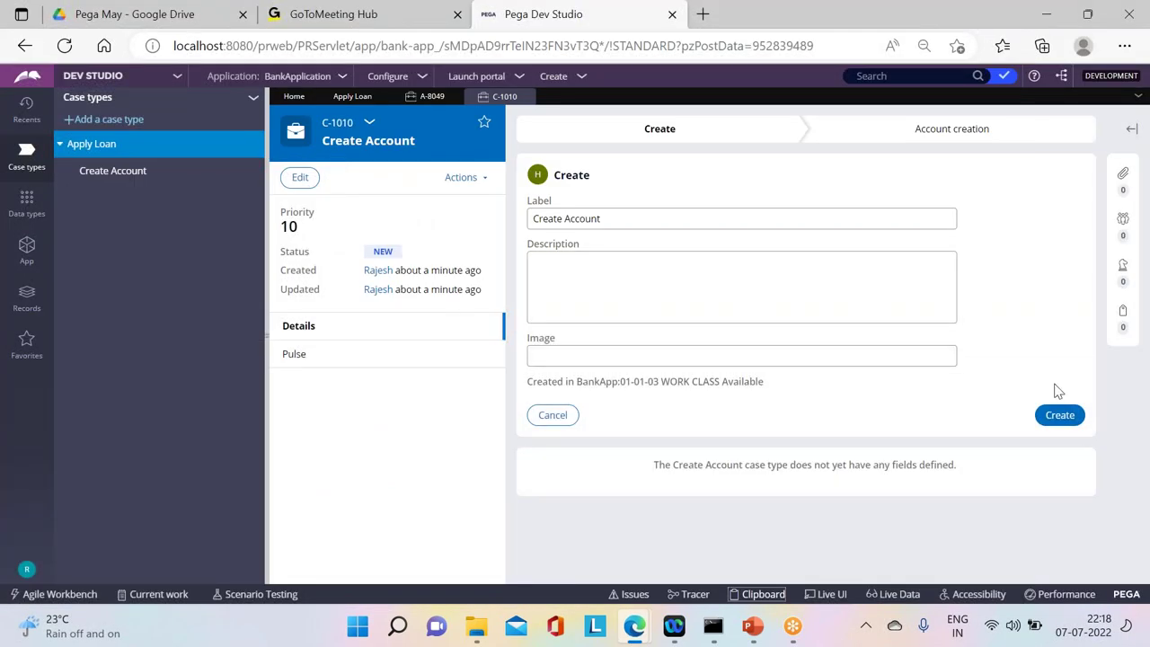
# Step: Create account C-1010 and advance it so A-8049 resumes, then open the Clipboard viewer
pyautogui.click(1059, 414)
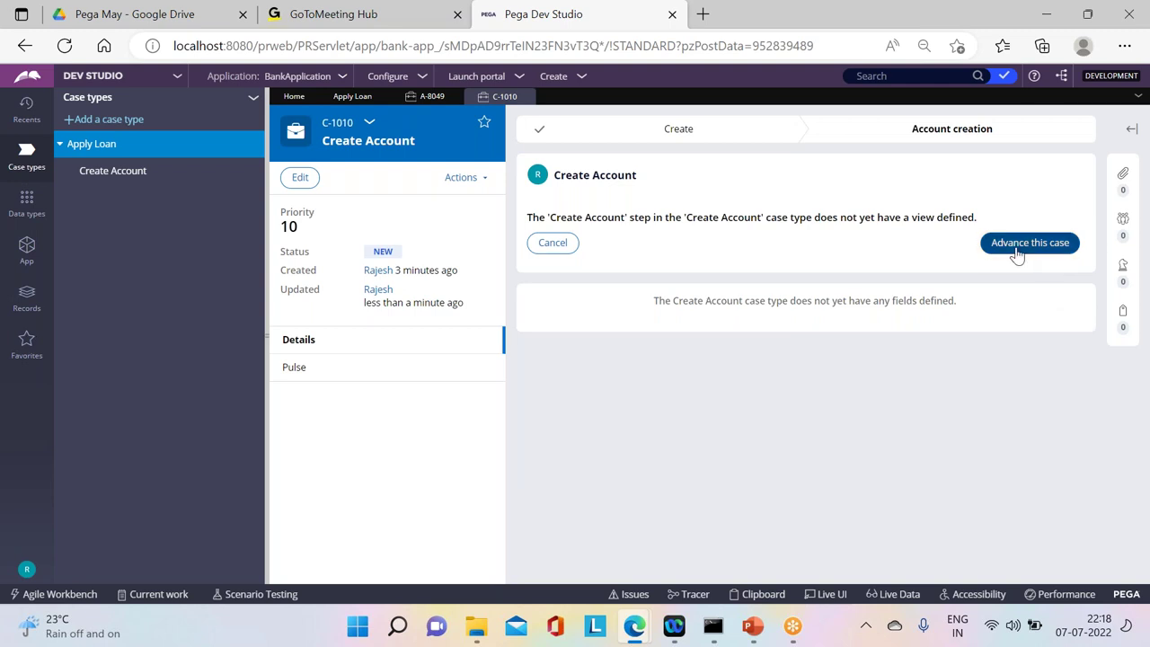
pyautogui.click(1019, 248)
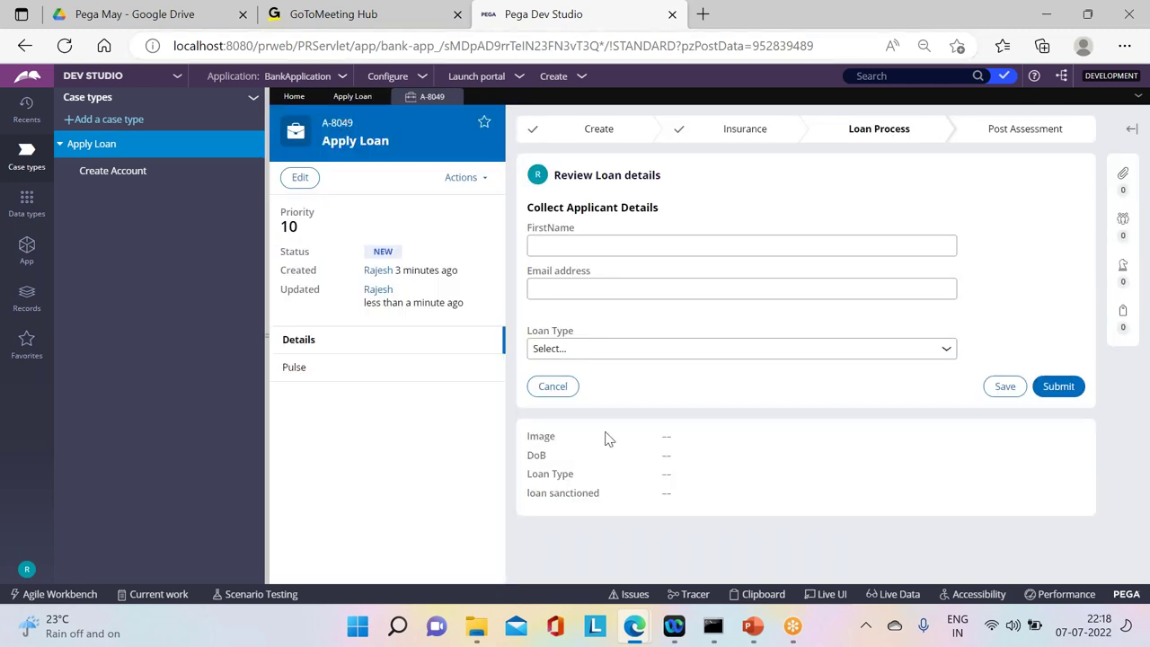
pyautogui.click(774, 596)
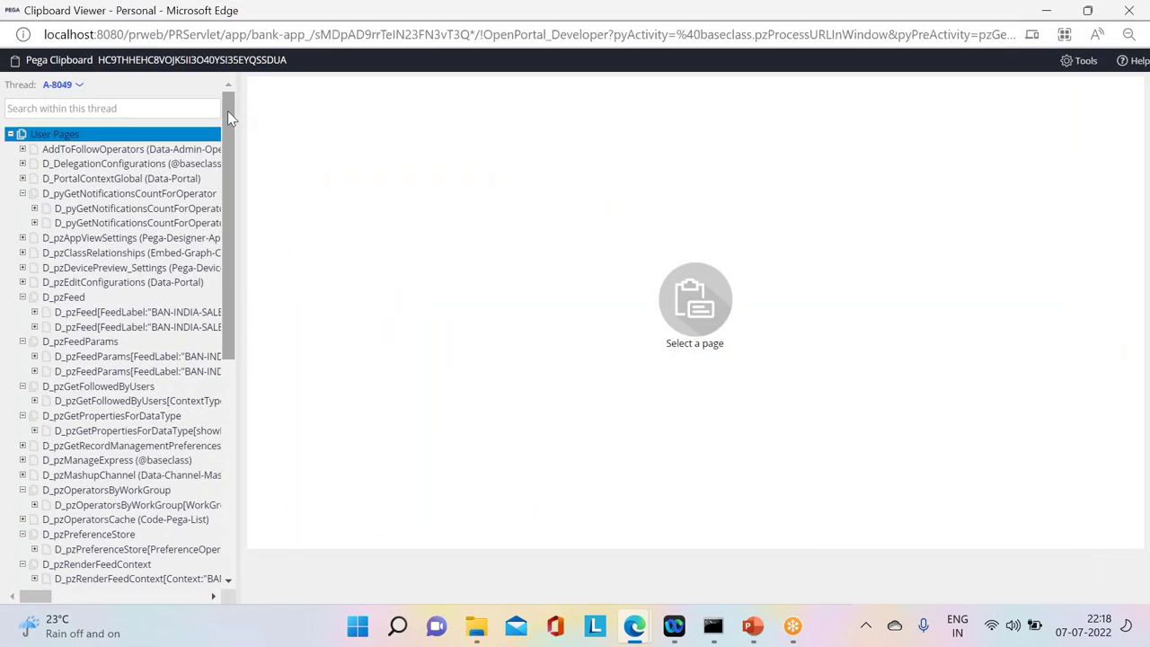
# Step: Check A-8049's pyWorkPage shows pxCoveredCount 1 and pxCoveredCountOpen 0, then restore Dev Studio
pyautogui.moveTo(228, 111); pyautogui.dragTo(207, 376)
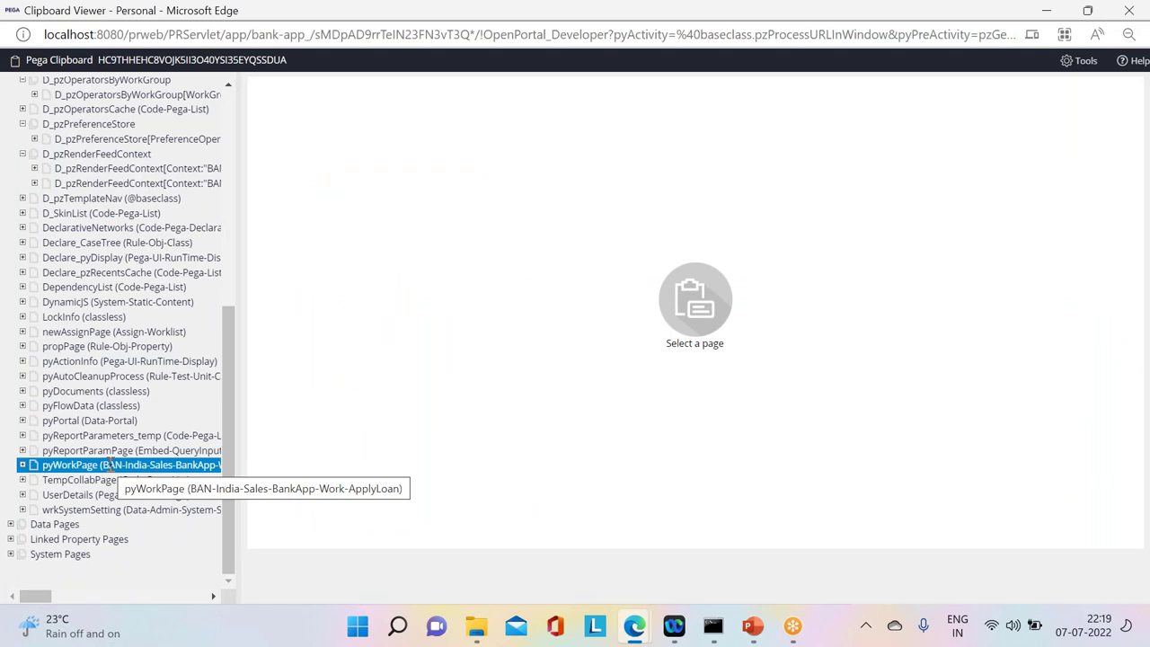
pyautogui.click(110, 463)
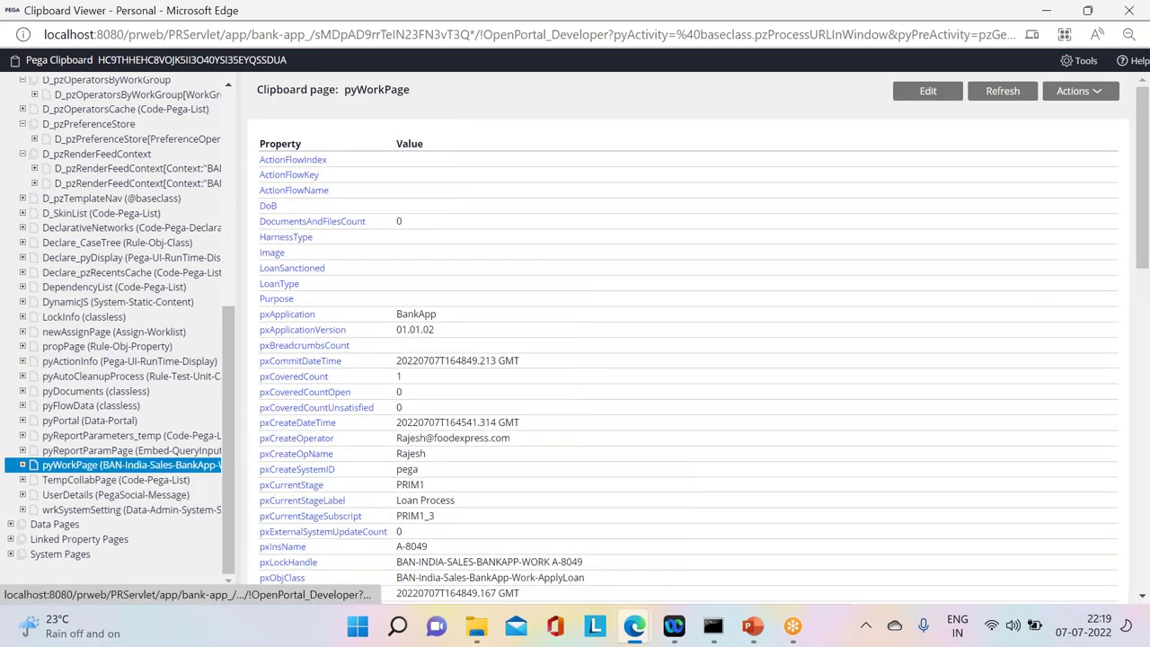
pyautogui.moveTo(406, 385); pyautogui.dragTo(274, 378)
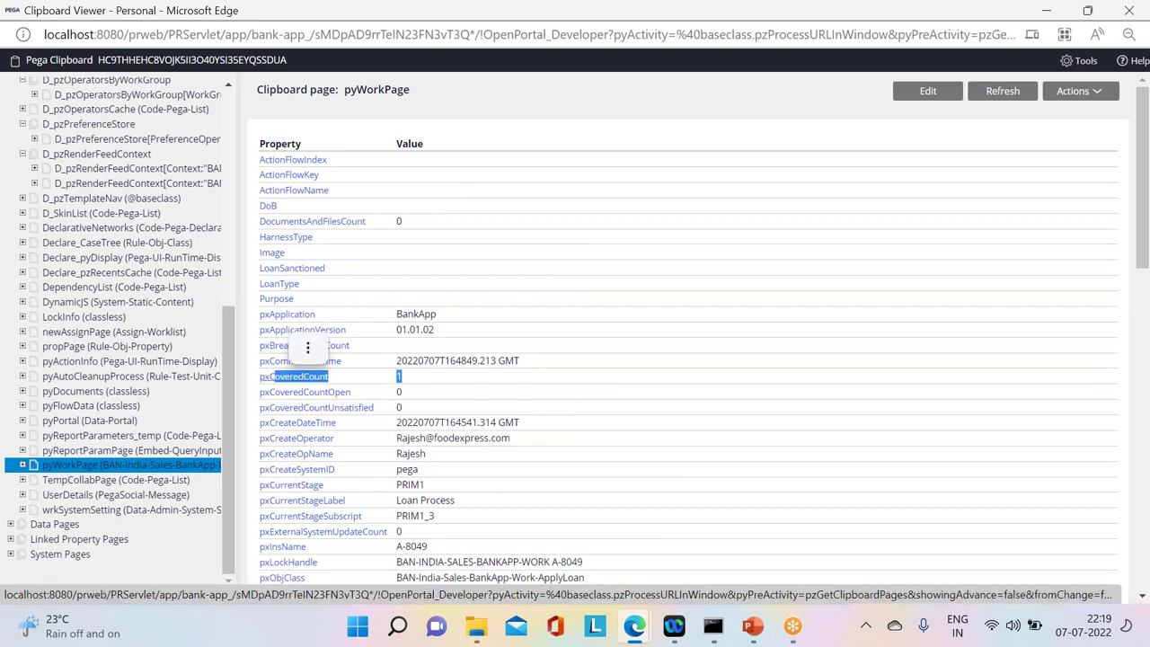
pyautogui.click(417, 395)
pyautogui.tripleClick(335, 393)
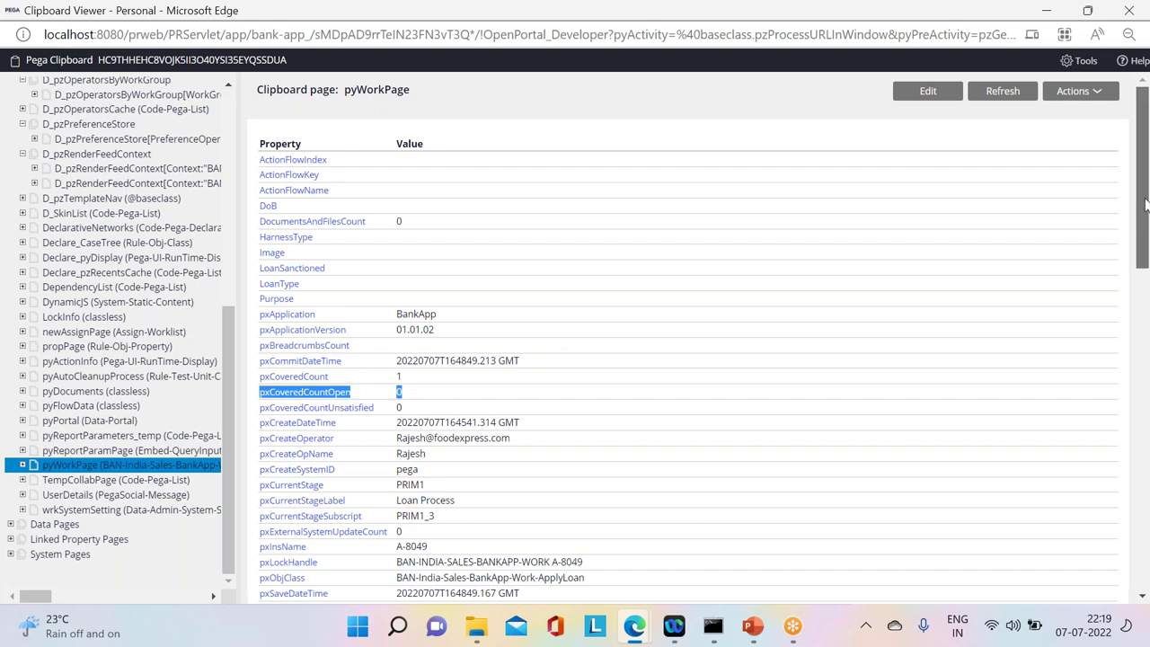
pyautogui.scroll(-3, 1119, 325)
pyautogui.scroll(-4, 1114, 332)
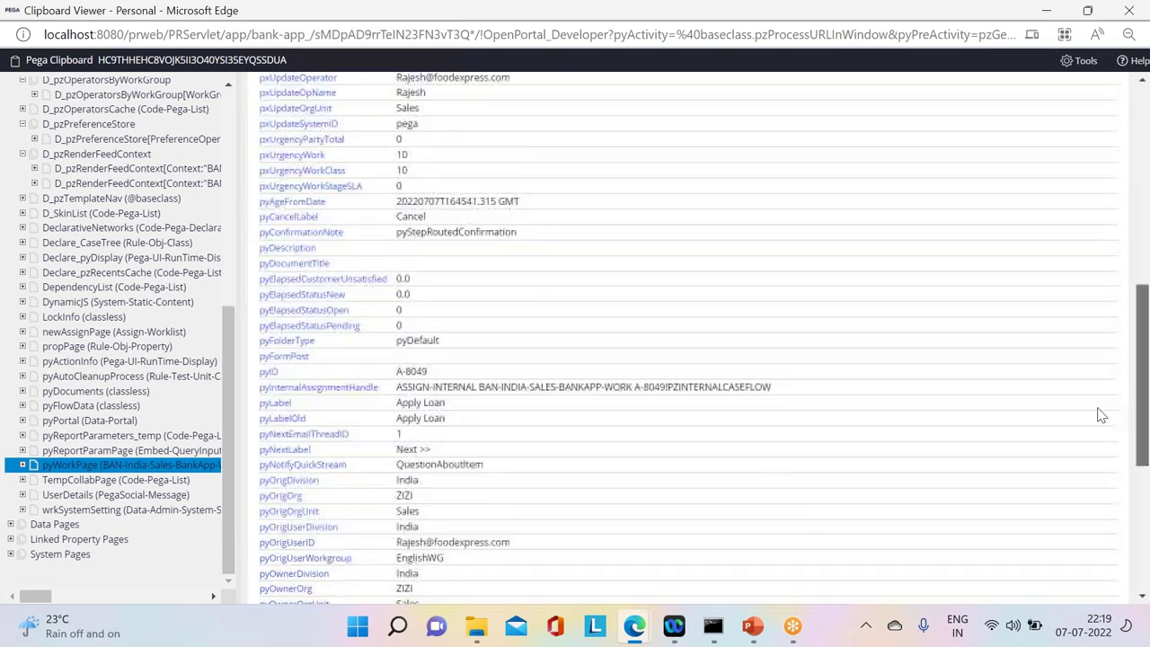
pyautogui.scroll(-1, 1096, 428)
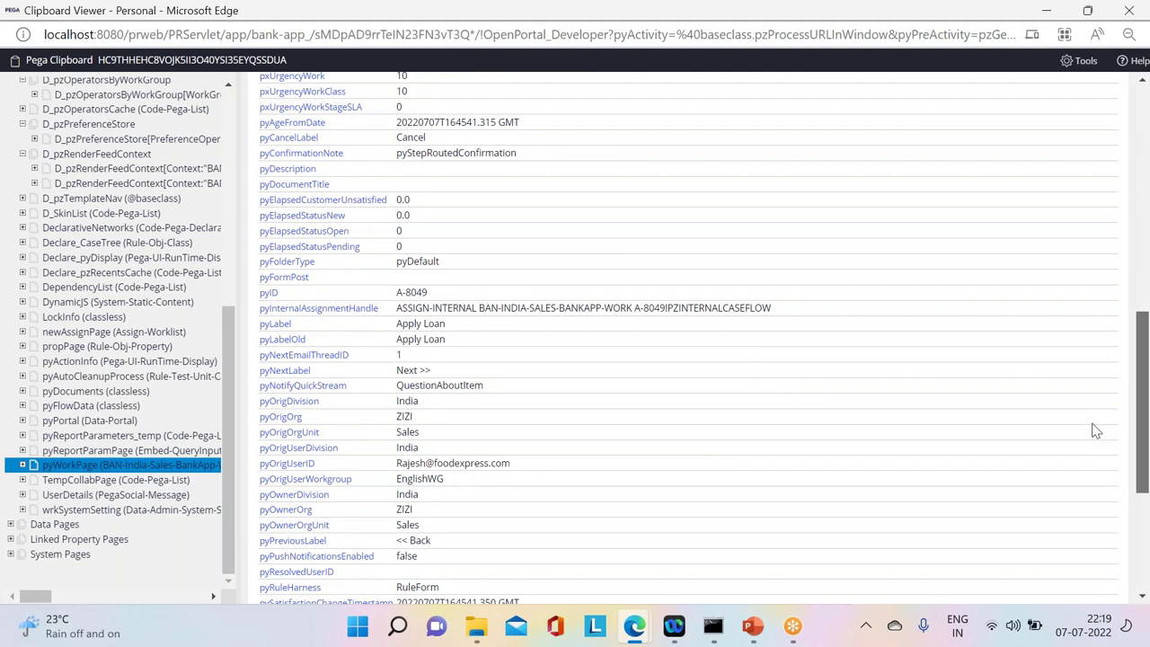
pyautogui.scroll(-2, 1094, 431)
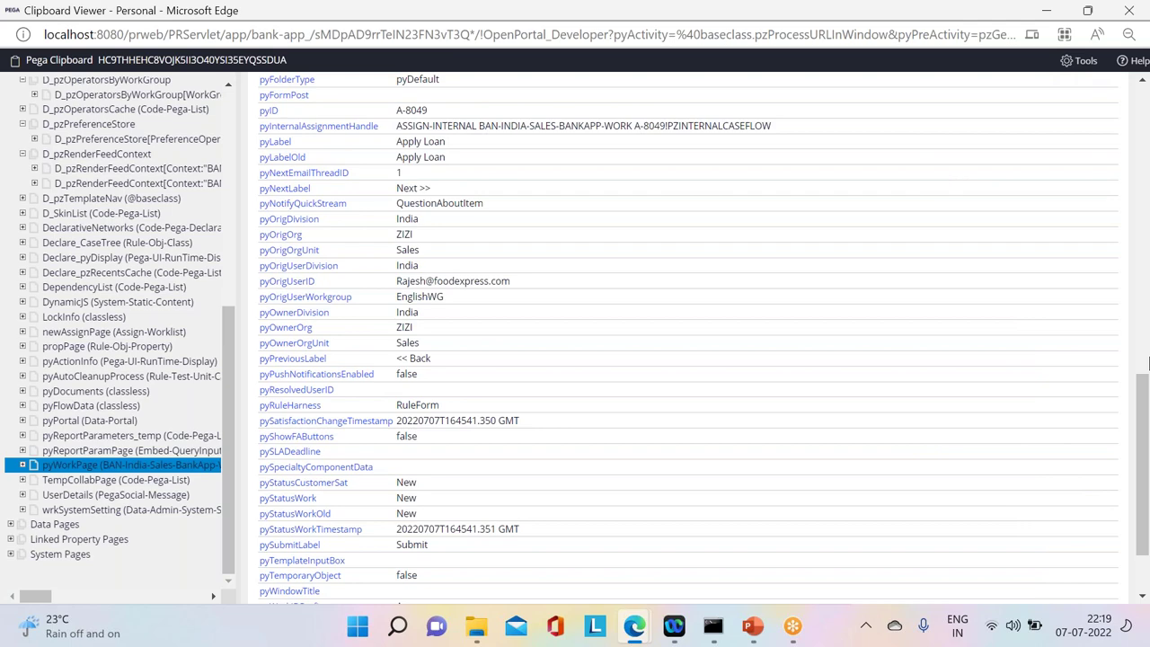
pyautogui.moveTo(1145, 400); pyautogui.dragTo(1145, 166)
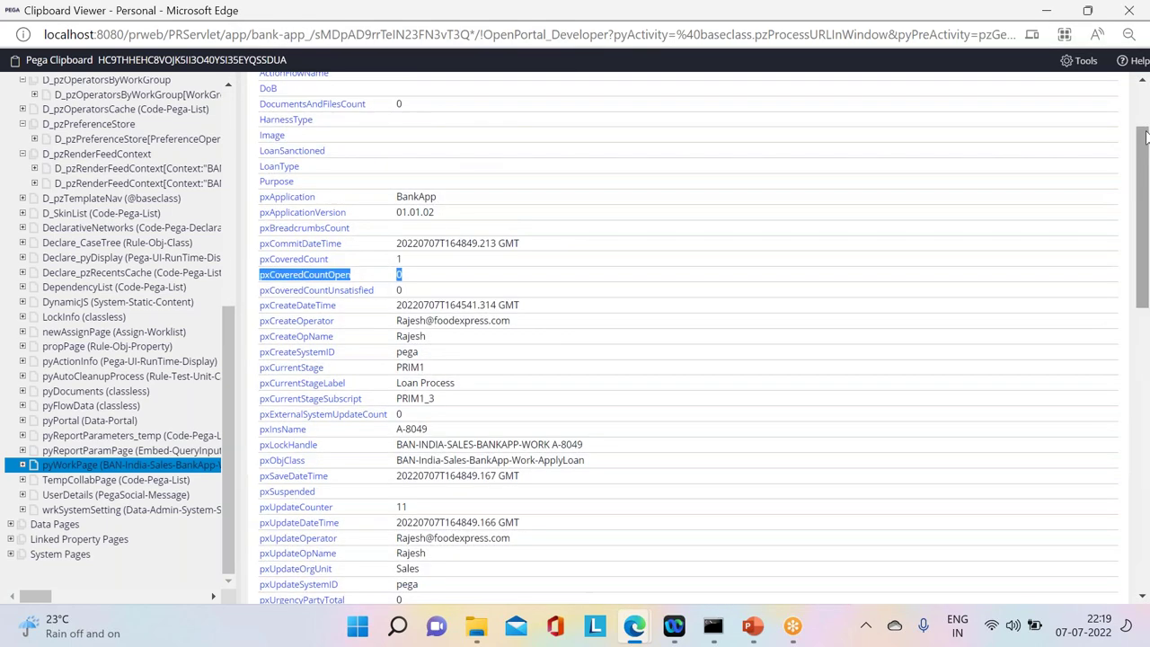
pyautogui.click(1047, 13)
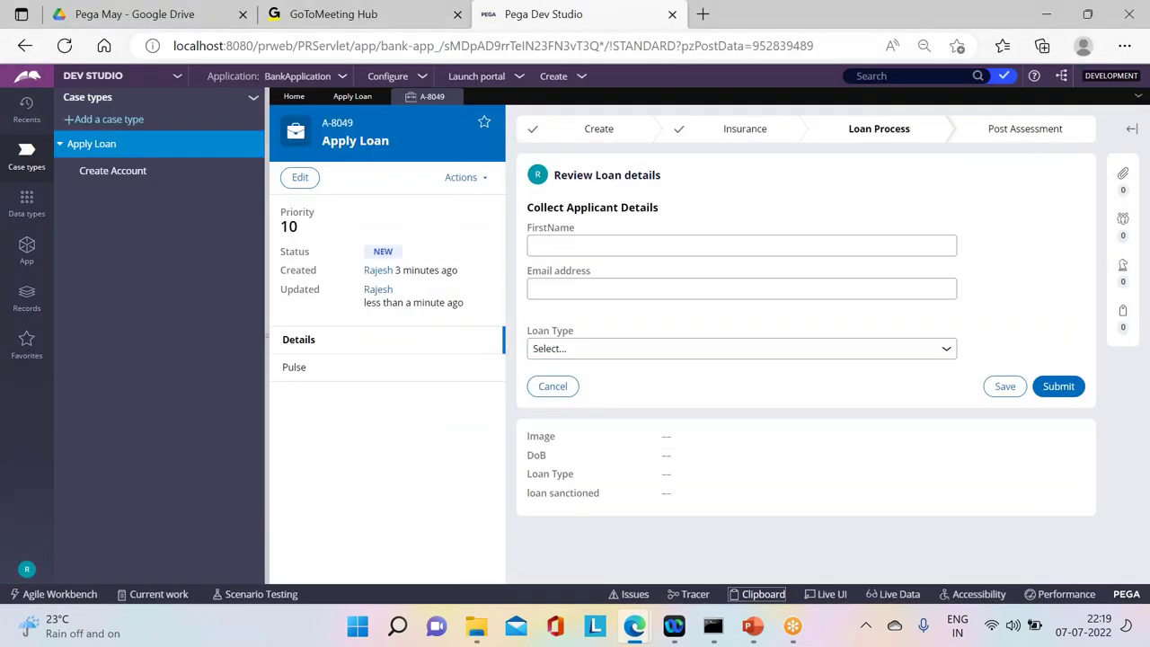
# Step: Review A-8049's completed stage steps, bring the browser back, and reopen the Clipboard viewer
pyautogui.moveTo(782, 134)
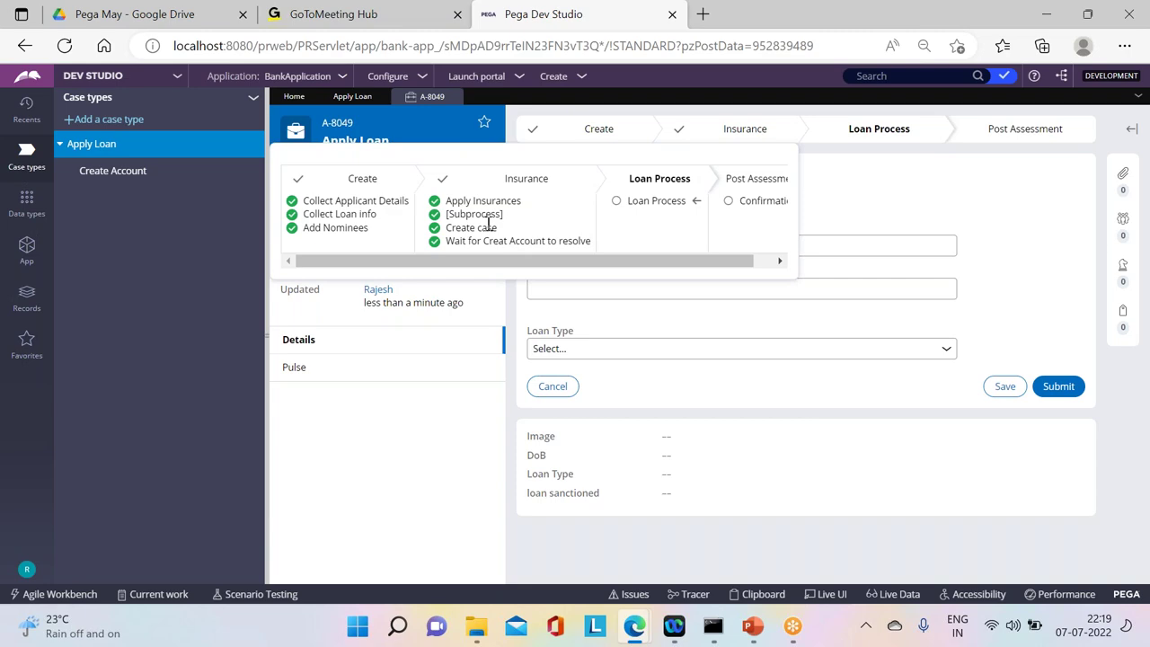
pyautogui.press('super+d')
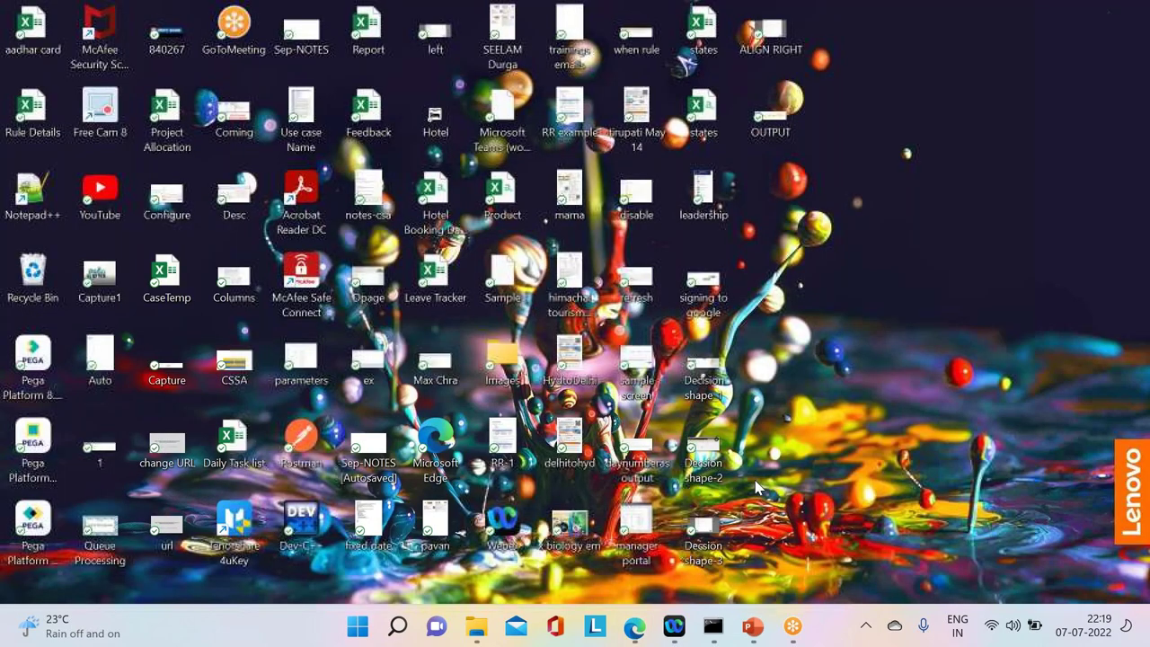
pyautogui.click(635, 626)
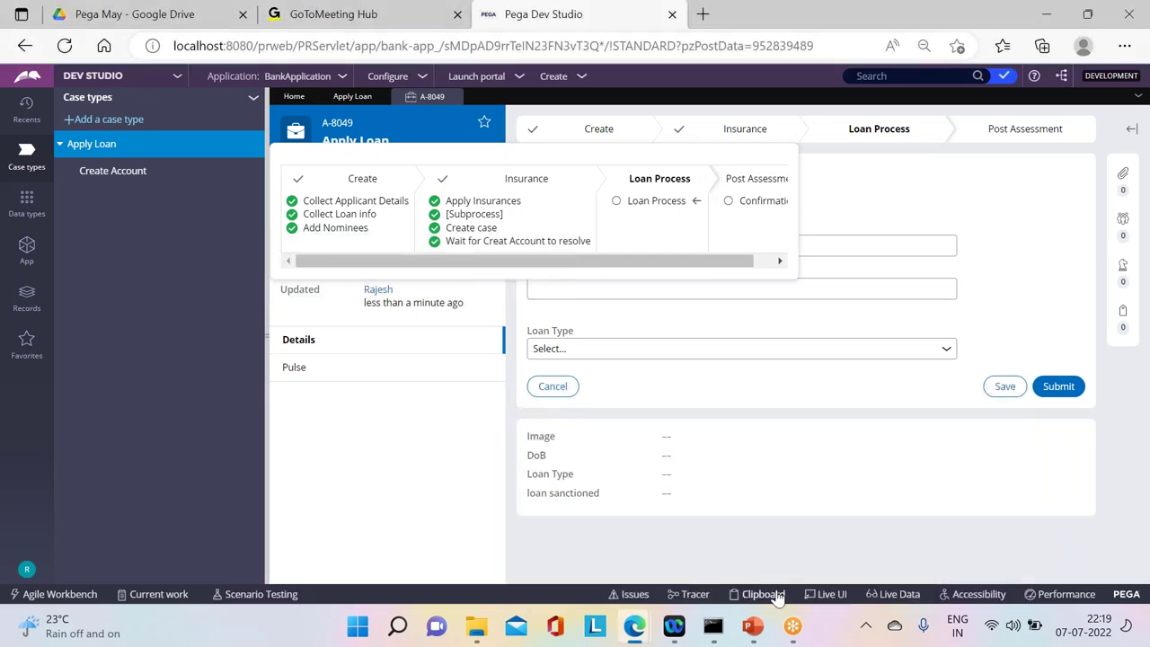
pyautogui.click(763, 594)
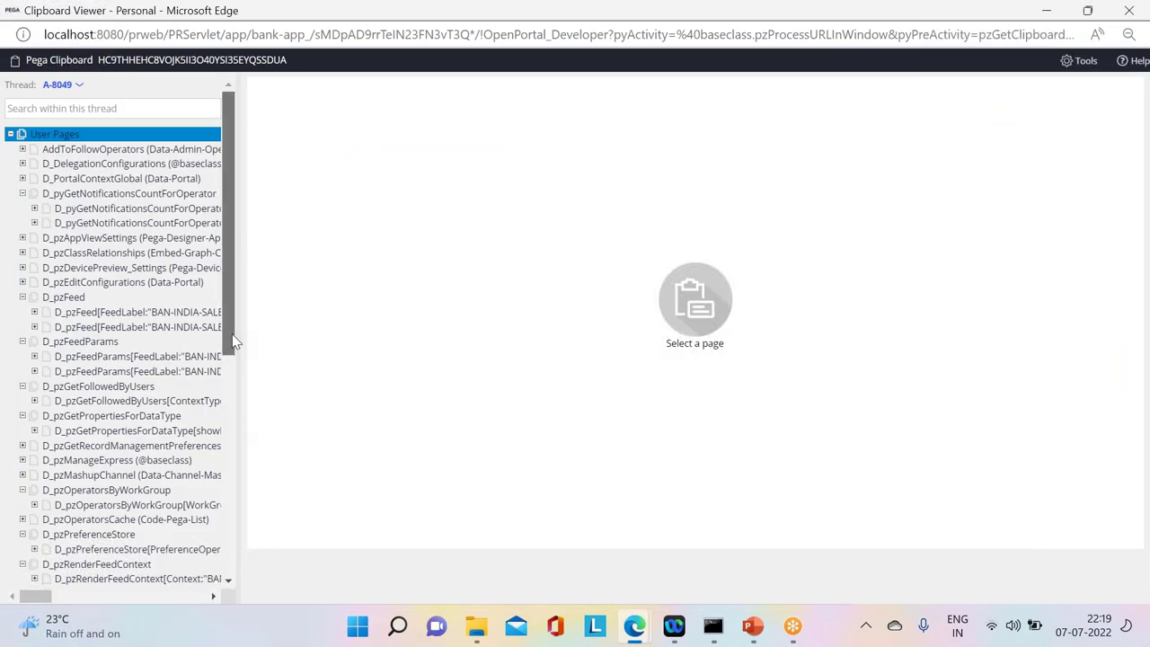
# Step: Confirm A-8049's pyWorkPage pxCurrentStageLabel reads 'Loan Process', then close the Clipboard Viewer
pyautogui.moveTo(232, 335); pyautogui.dragTo(251, 524)
pyautogui.click(107, 495)
pyautogui.click(95, 507)
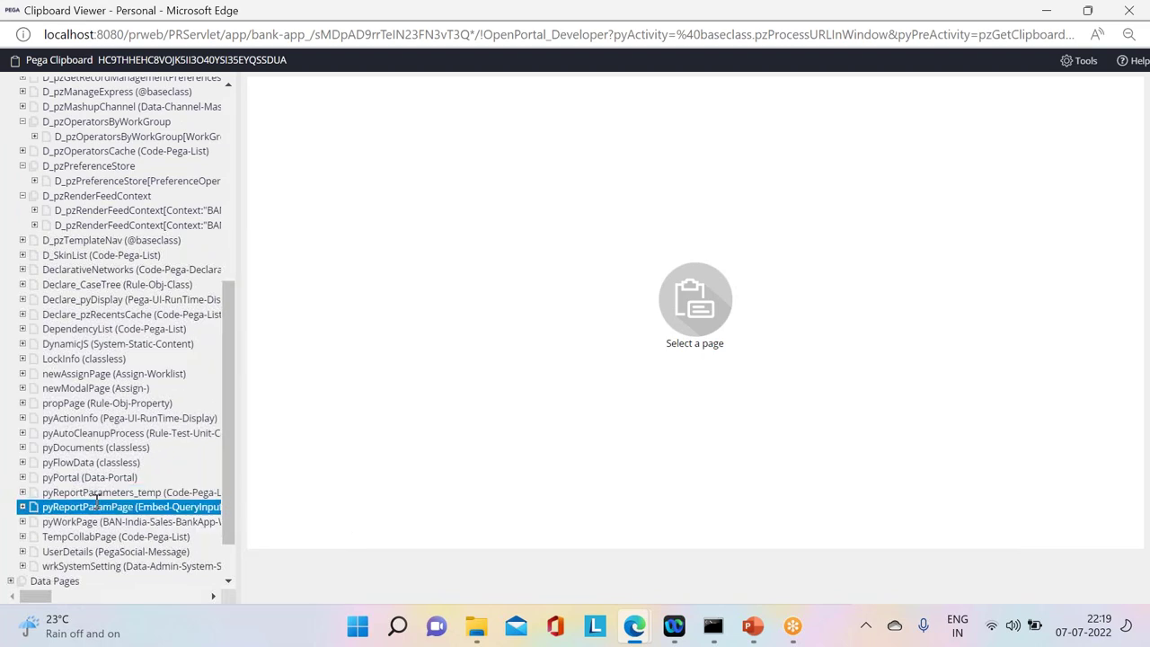
pyautogui.click(79, 520)
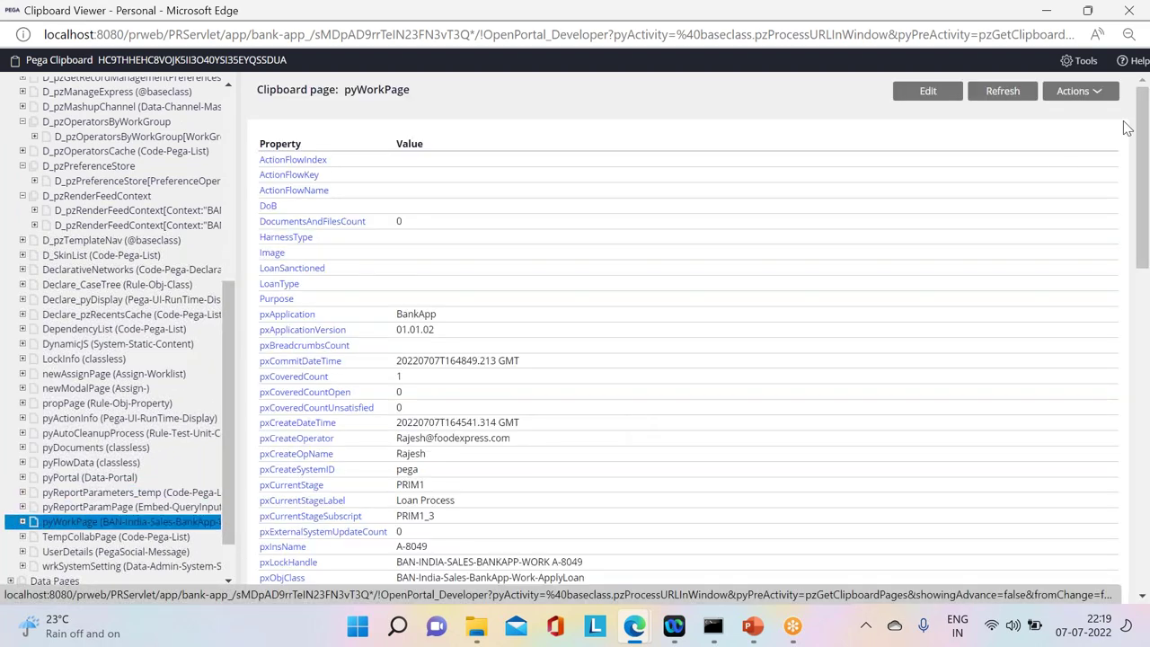
pyautogui.moveTo(1143, 129); pyautogui.dragTo(1128, 178)
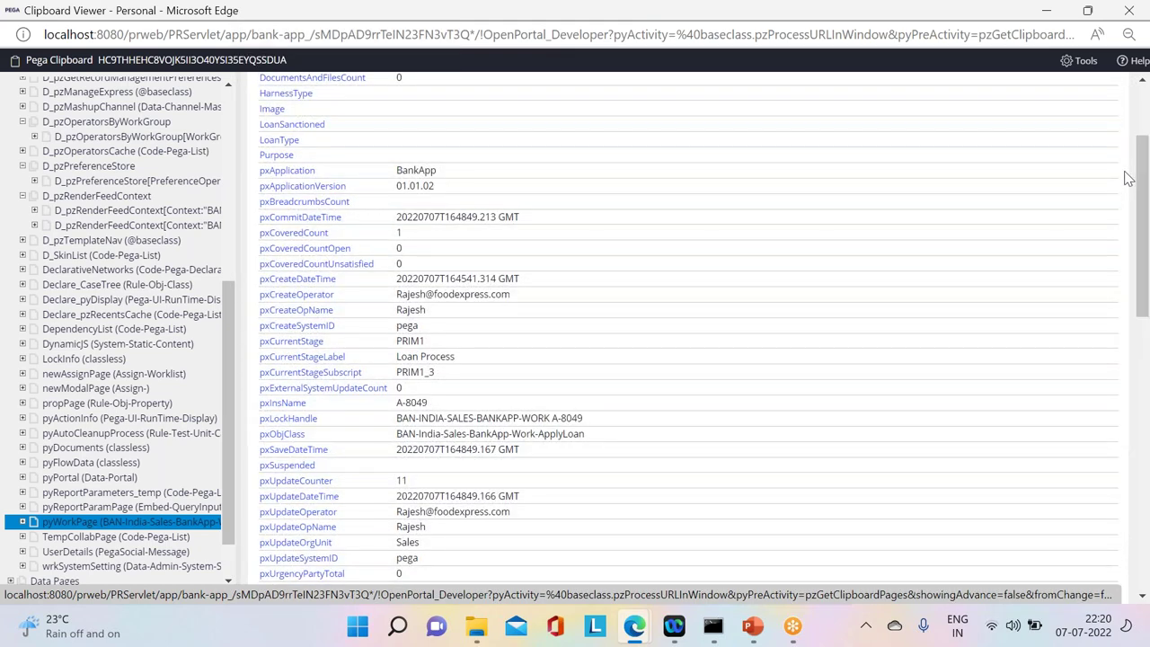
pyautogui.moveTo(455, 358); pyautogui.dragTo(261, 359)
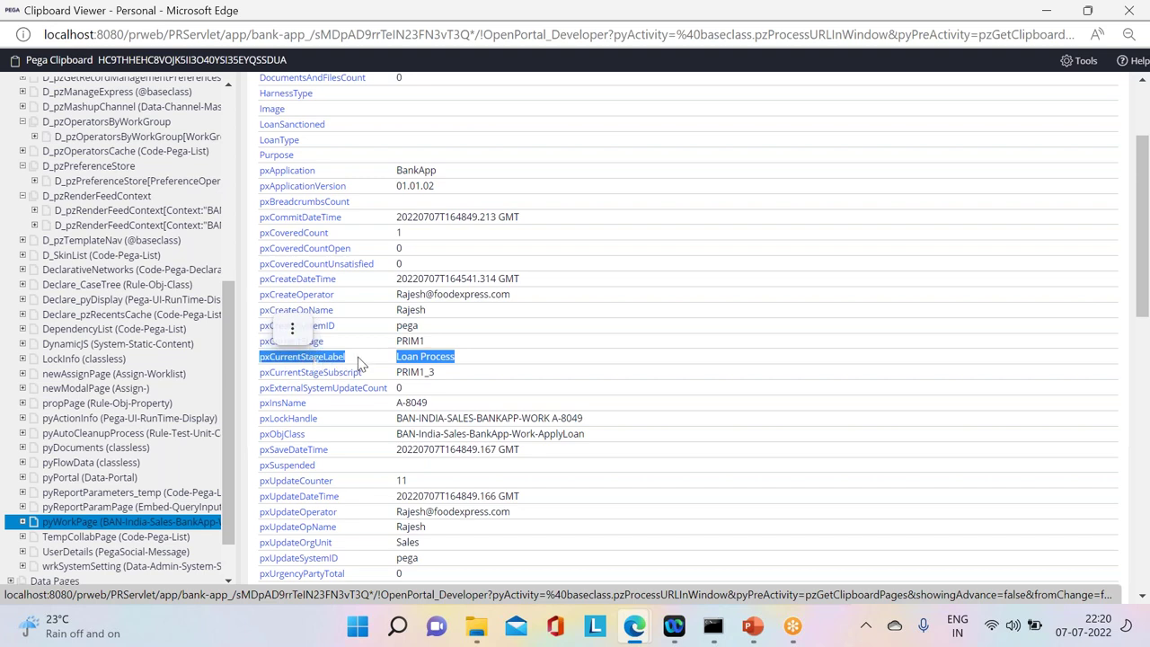
pyautogui.click(492, 366)
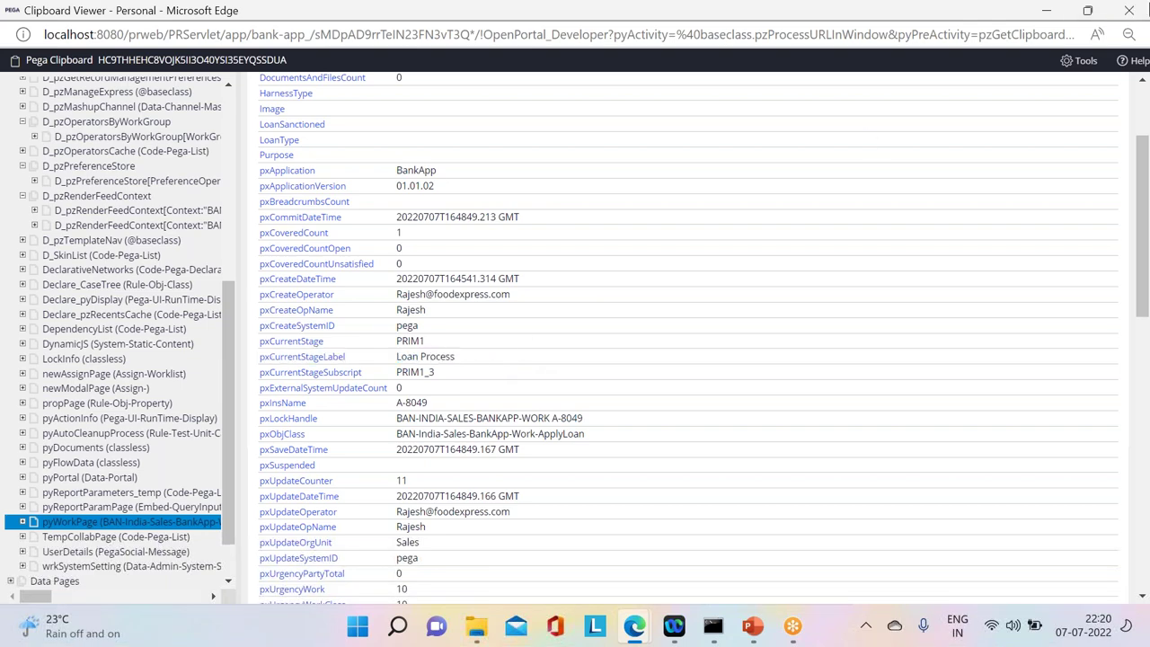
pyautogui.click(1128, 10)
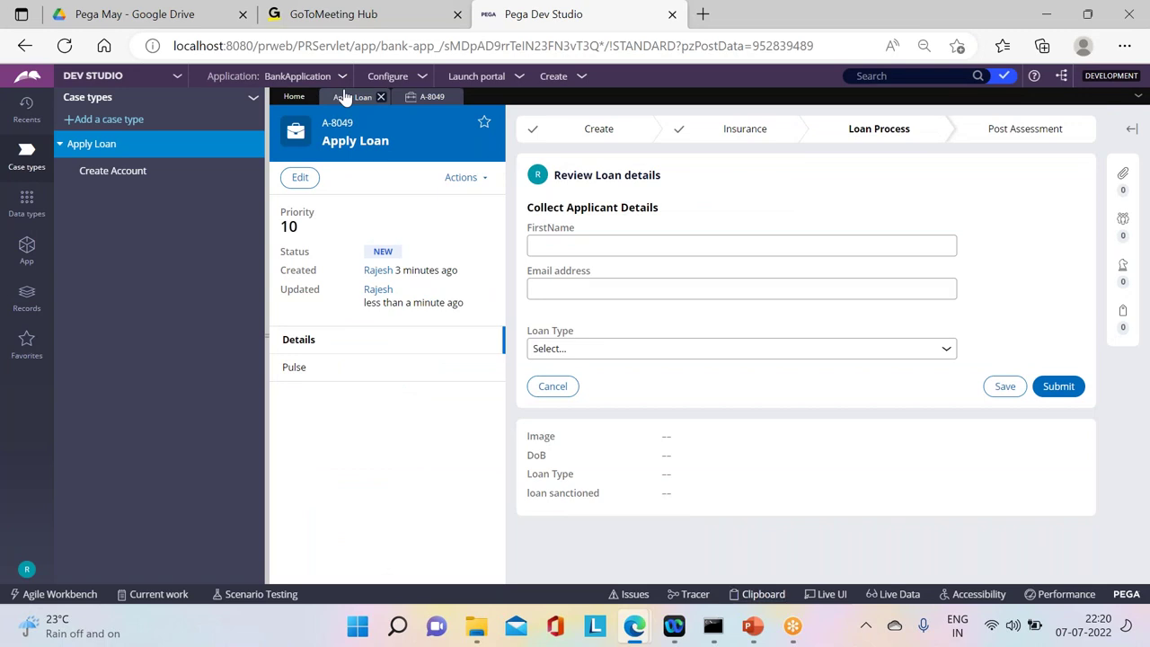
# Step: Add the Add Nominees view to the Loan Process Review Loan details step and save Apply Loan
pyautogui.click(350, 97)
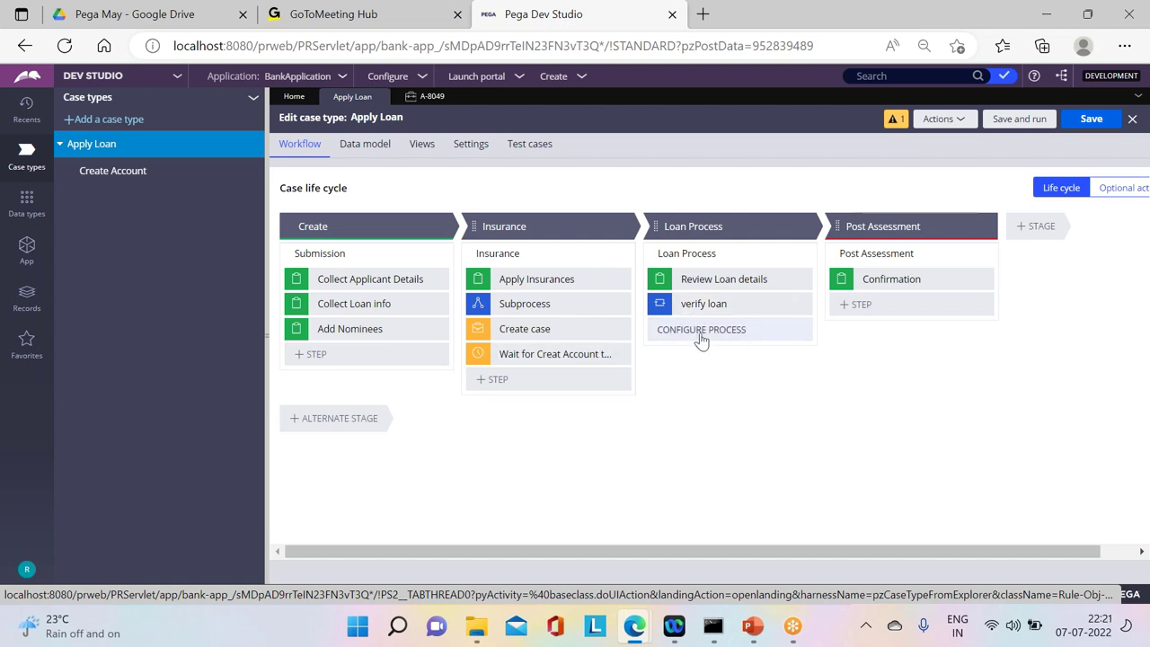
pyautogui.click(751, 253)
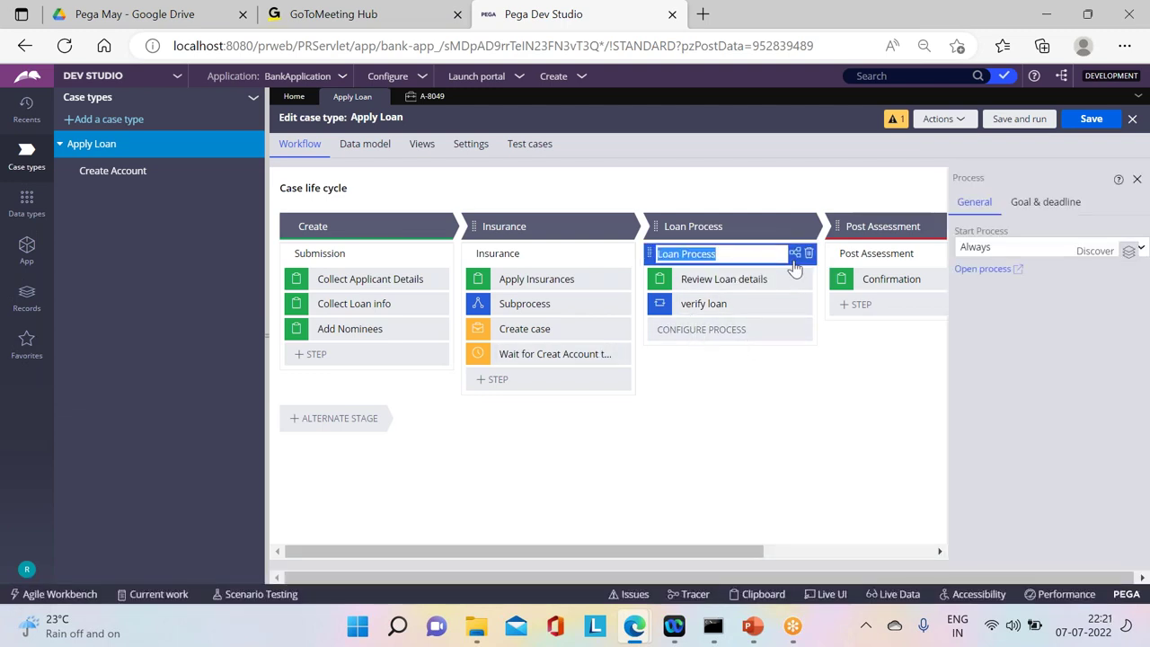
pyautogui.click(751, 282)
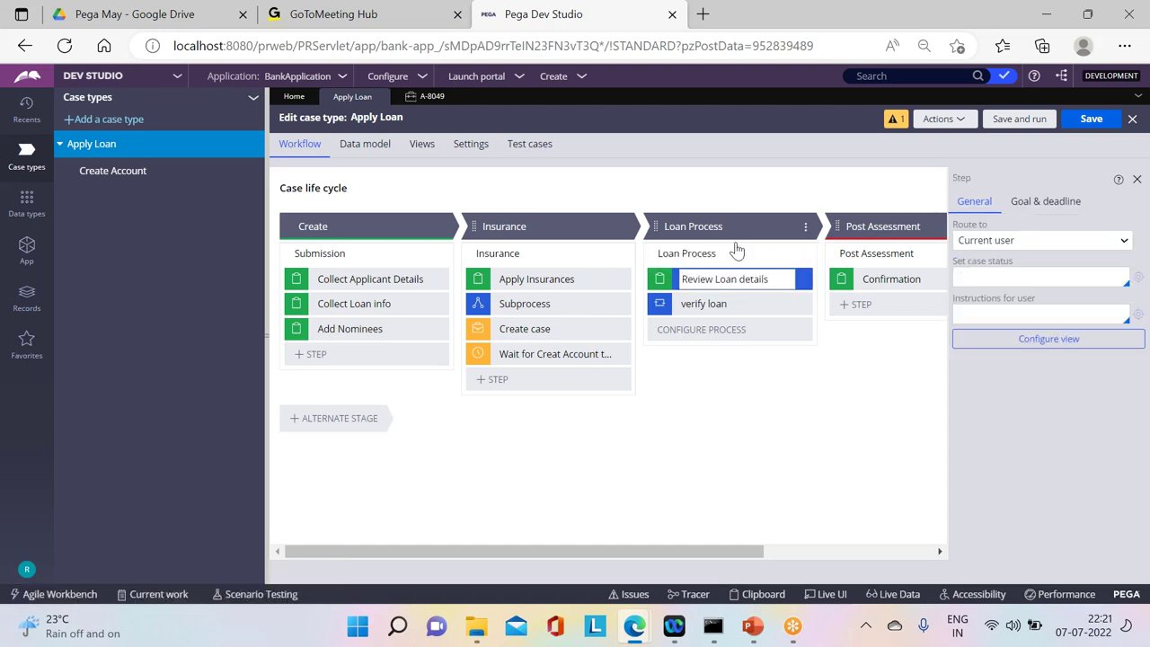
pyautogui.click(1022, 345)
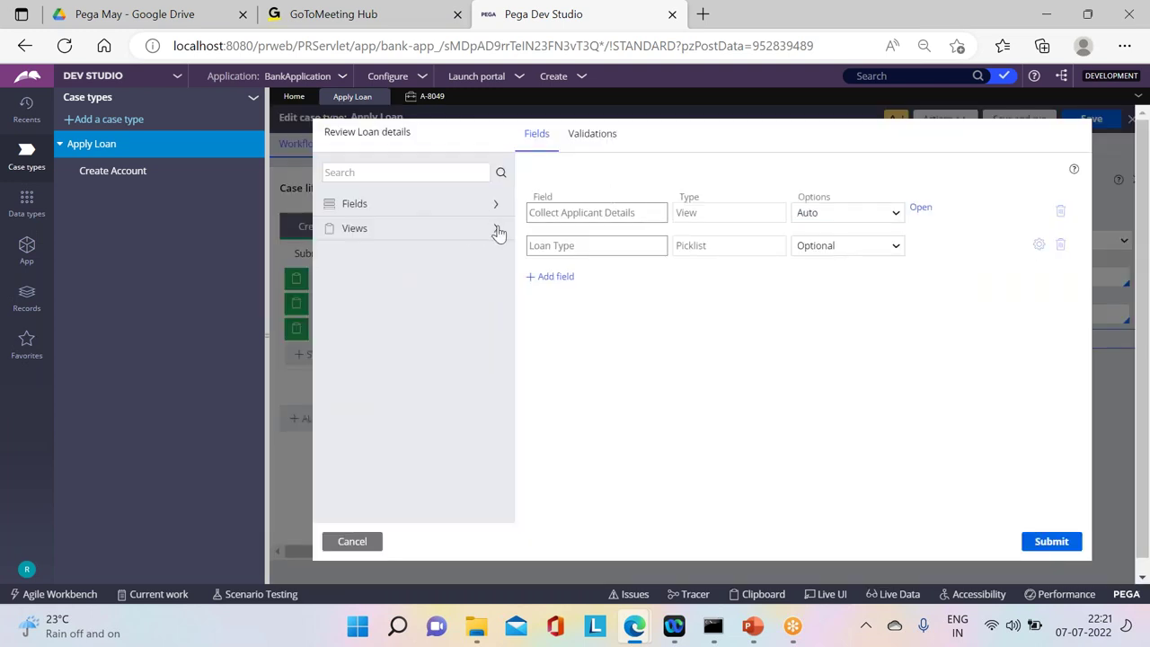
pyautogui.click(495, 229)
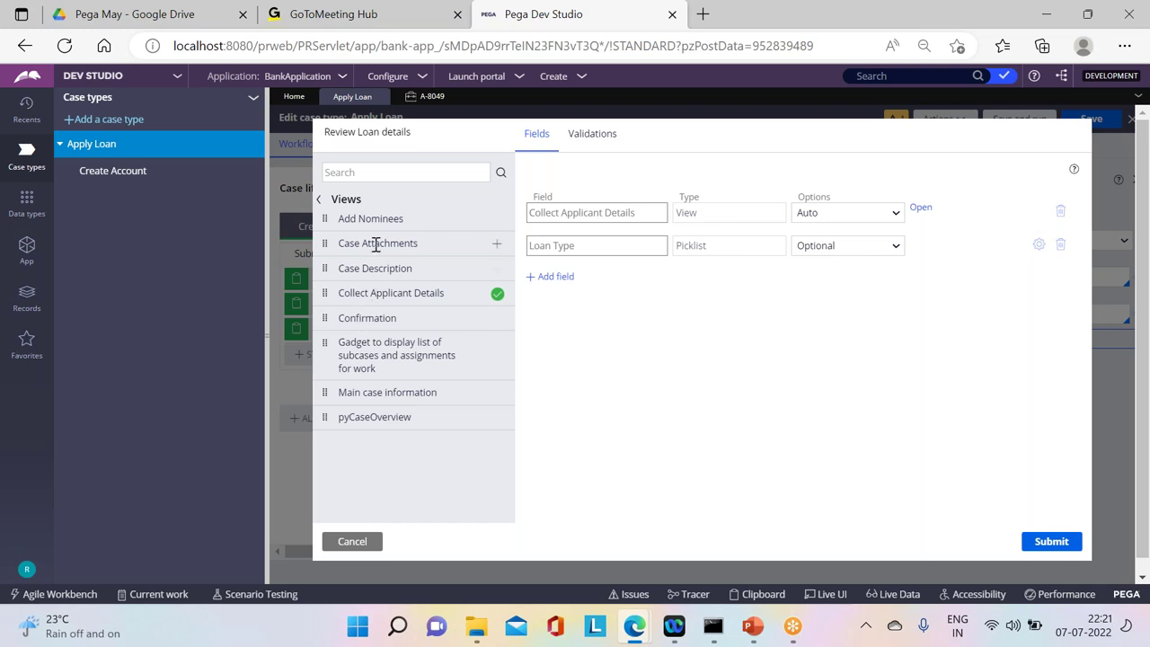
pyautogui.click(496, 219)
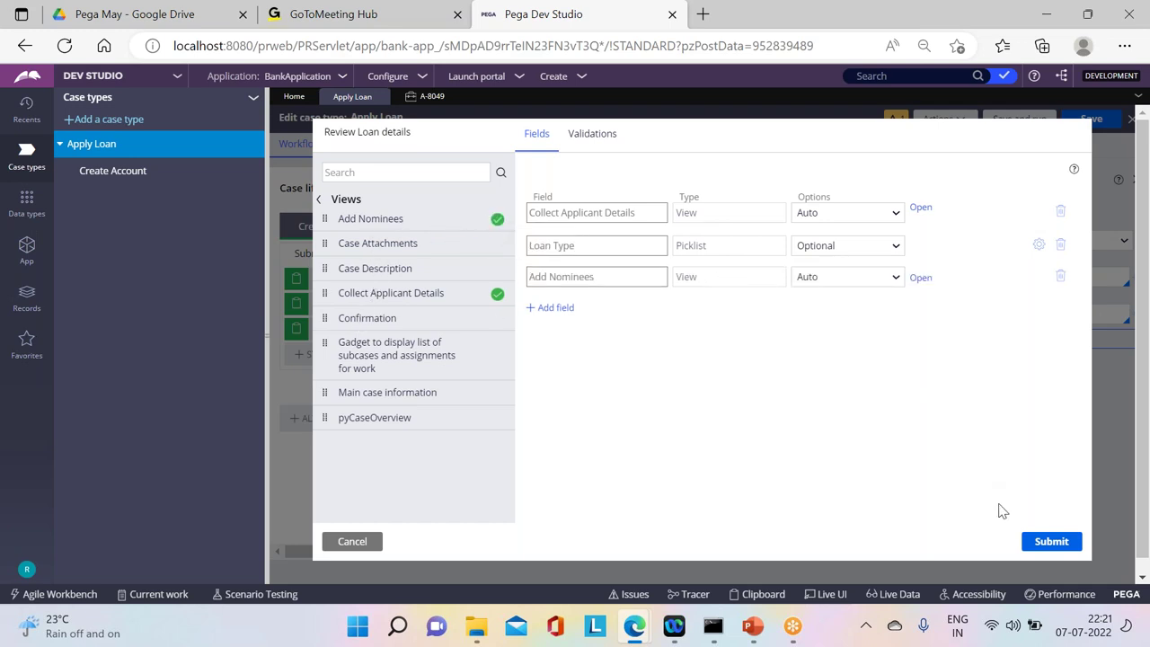
pyautogui.click(1042, 546)
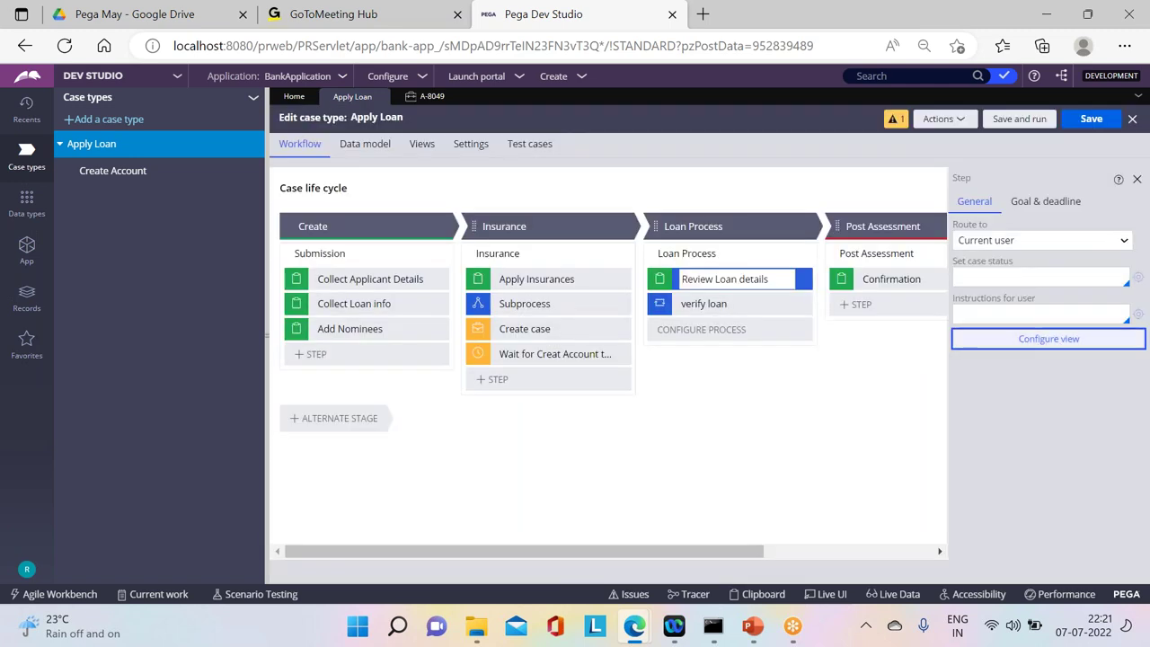
pyautogui.click(1087, 120)
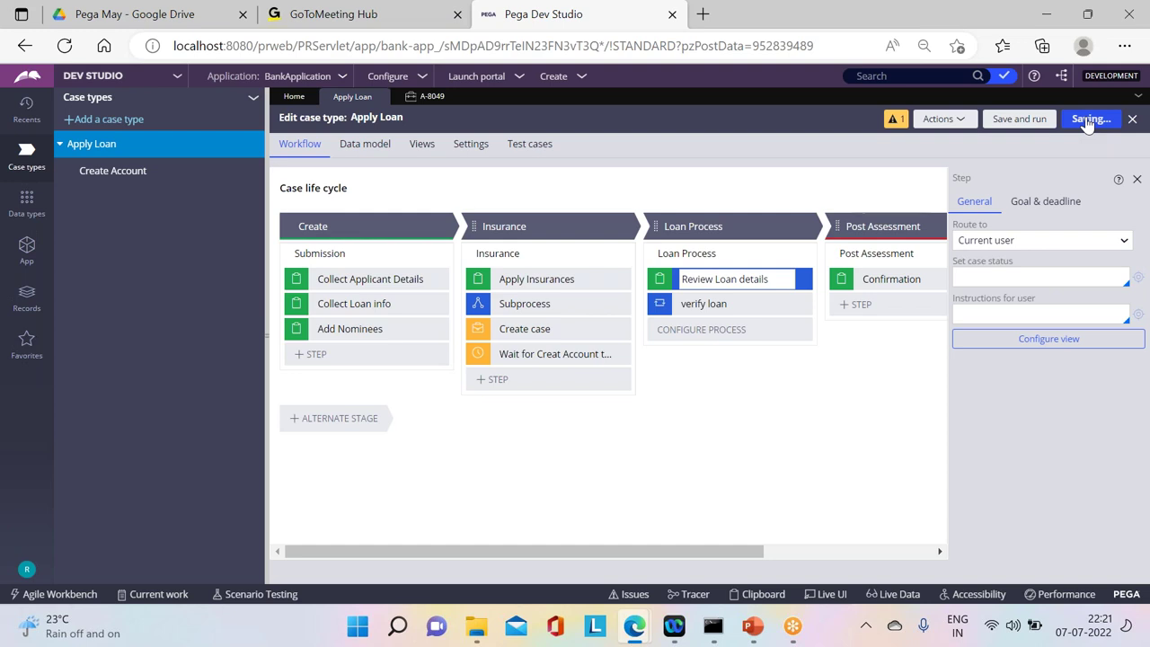
# Step: Open the AddNominees and ReviewLoan section rules from ApplyLoan > User Interface > Section
pyautogui.click(27, 266)
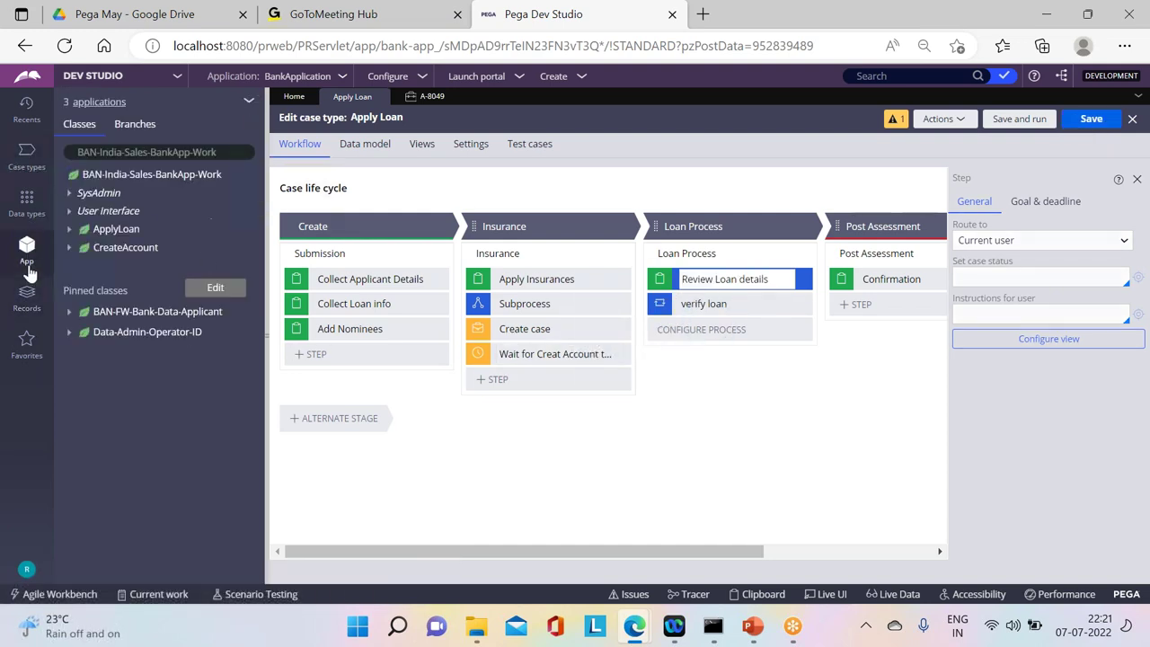
pyautogui.click(69, 229)
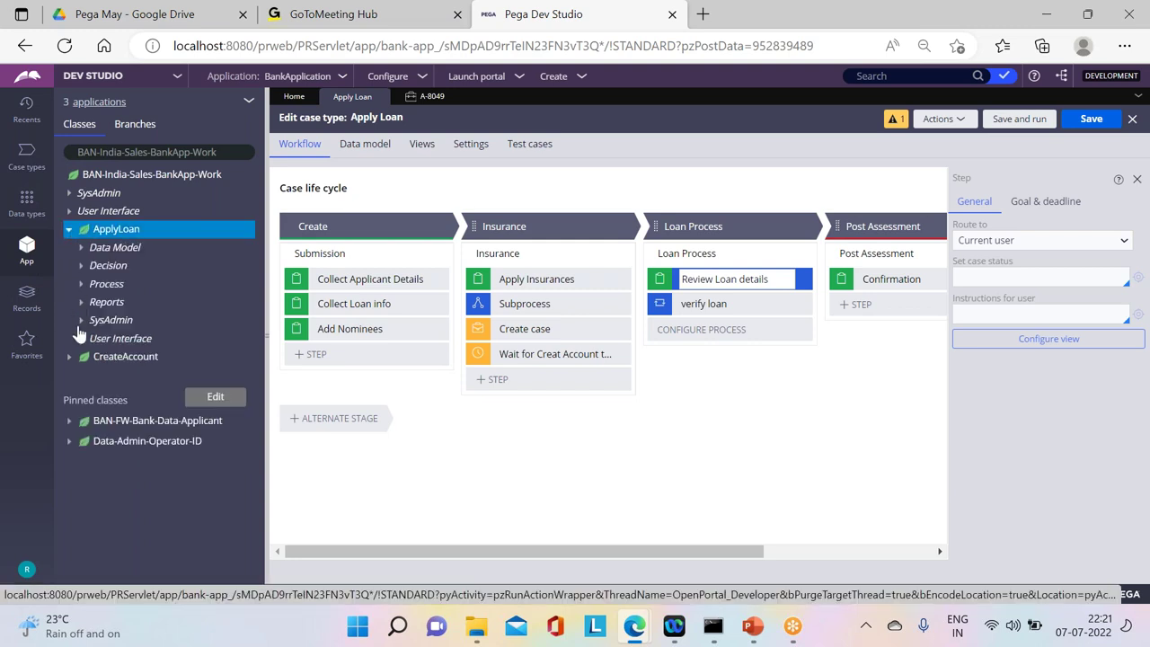
pyautogui.click(80, 338)
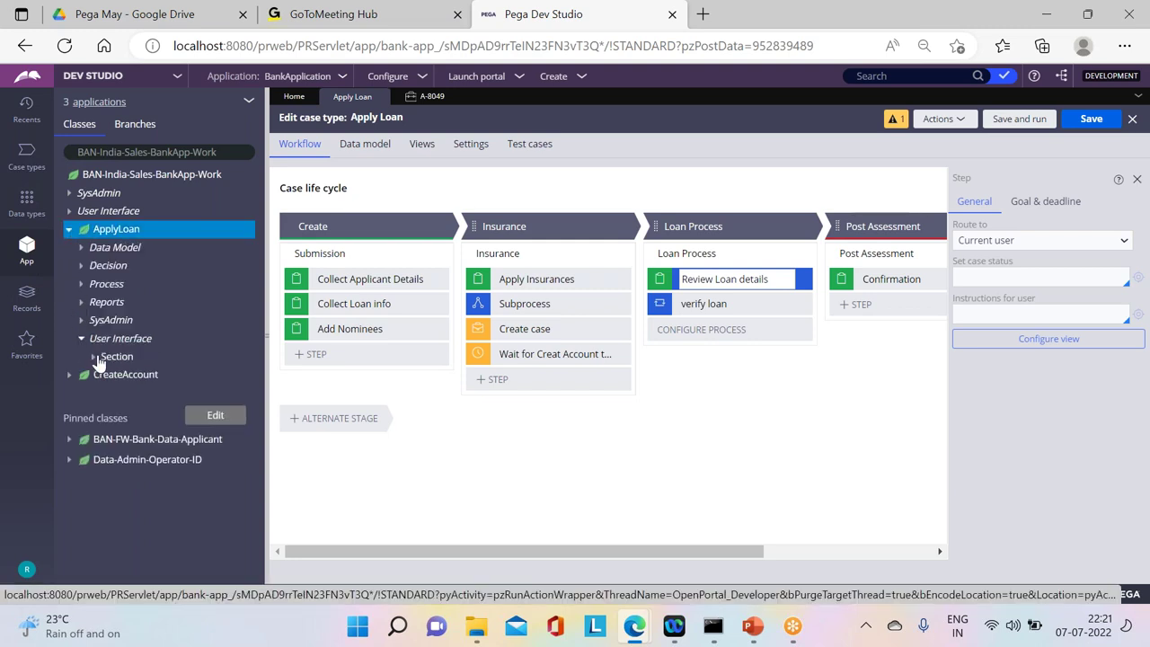
pyautogui.click(97, 359)
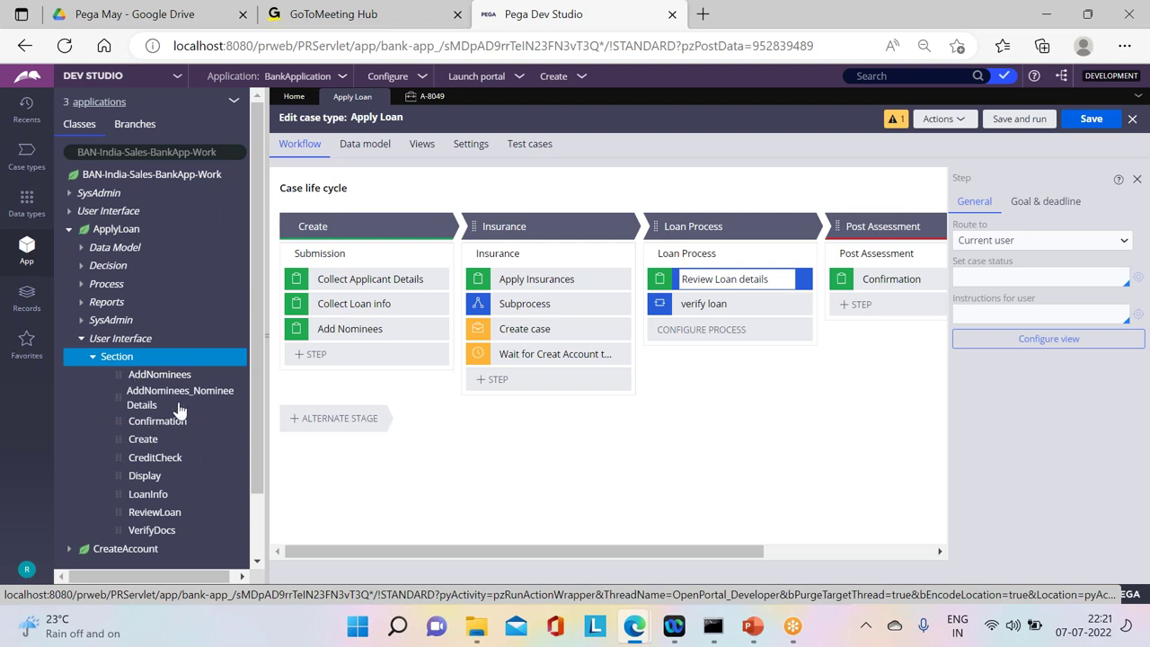
pyautogui.click(160, 375)
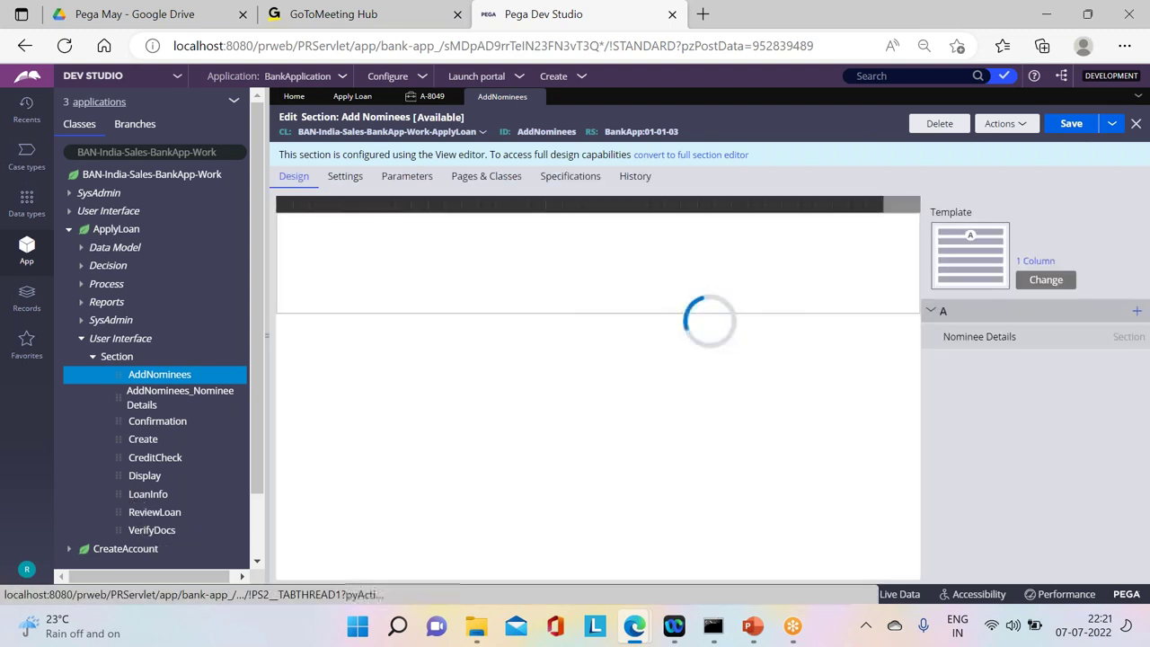
pyautogui.click(148, 512)
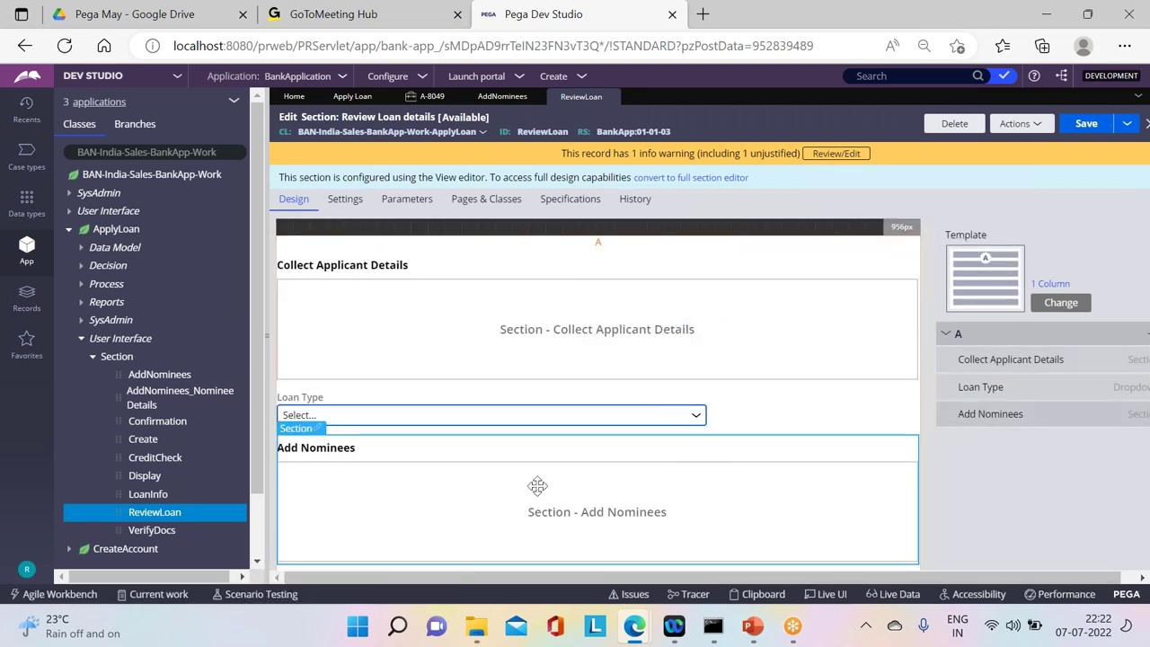
# Step: Compare the Add Nominees and Review Loan details editors, ending on Review Loan details
pyautogui.click(159, 374)
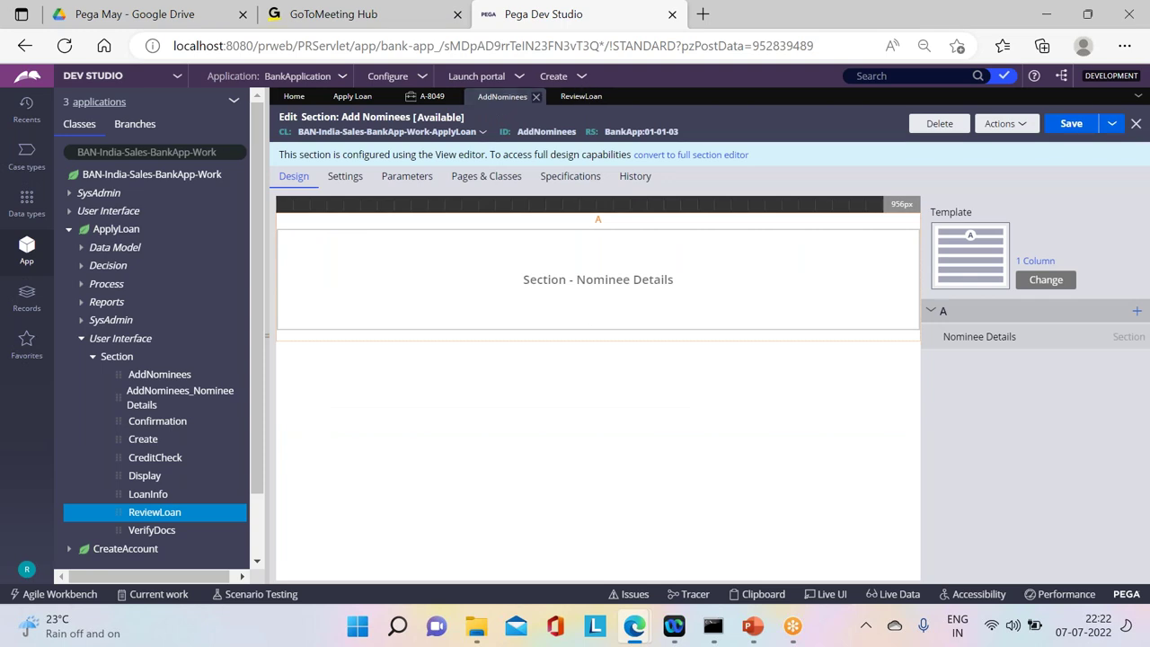
pyautogui.click(579, 96)
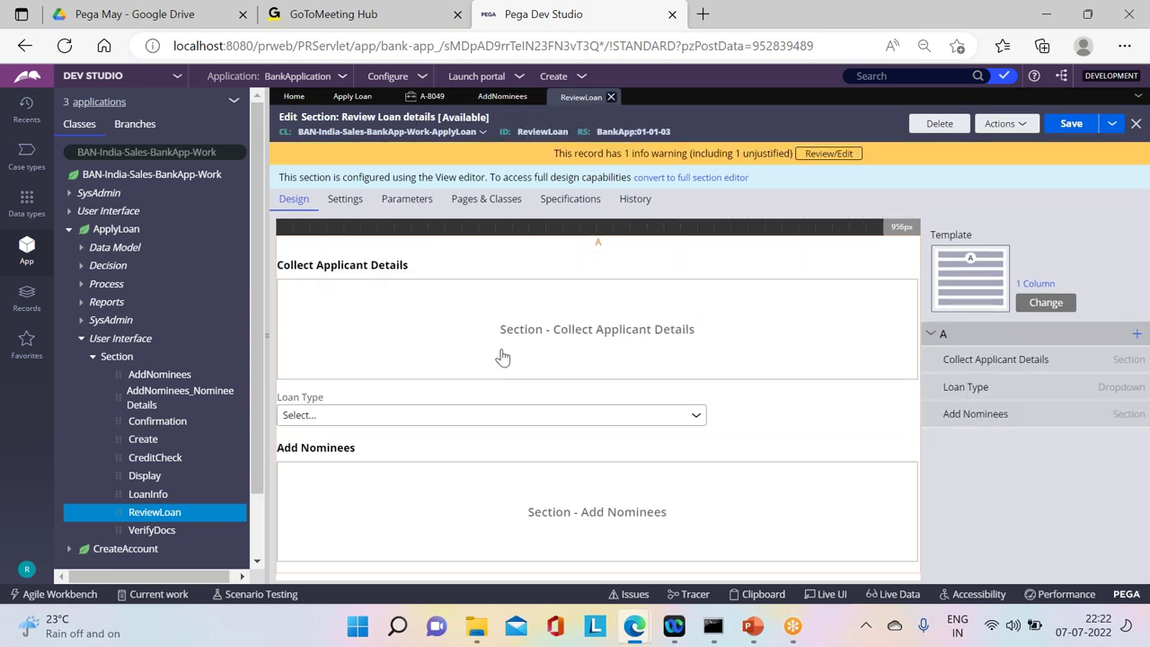
pyautogui.doubleClick(427, 506)
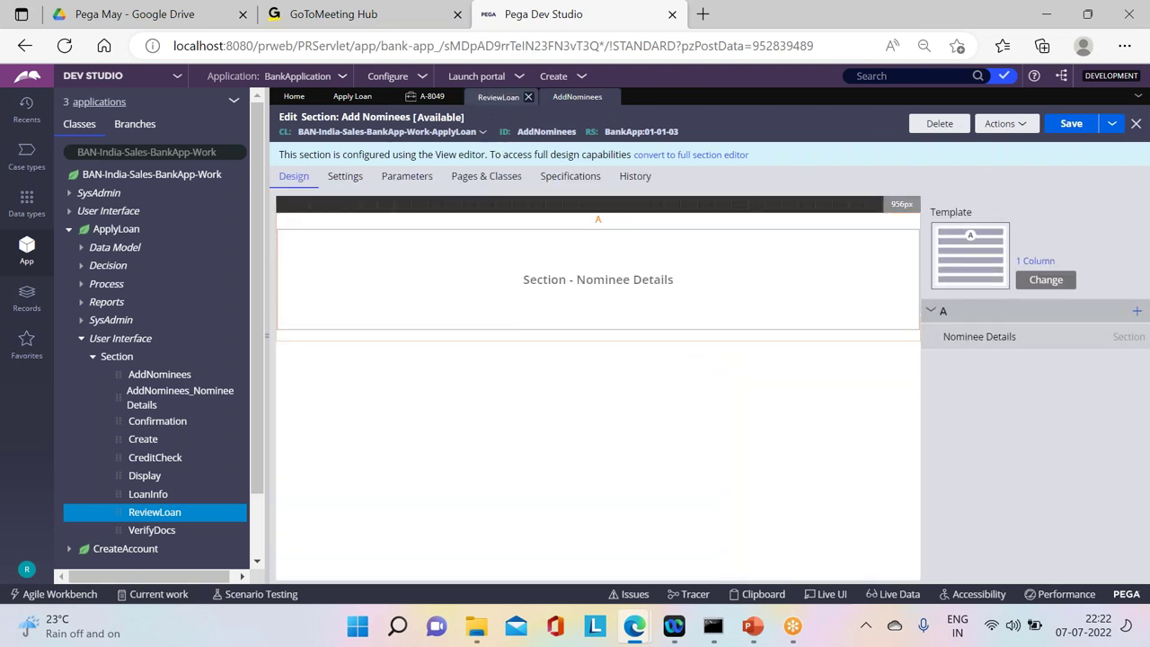
pyautogui.click(495, 98)
pyautogui.click(582, 99)
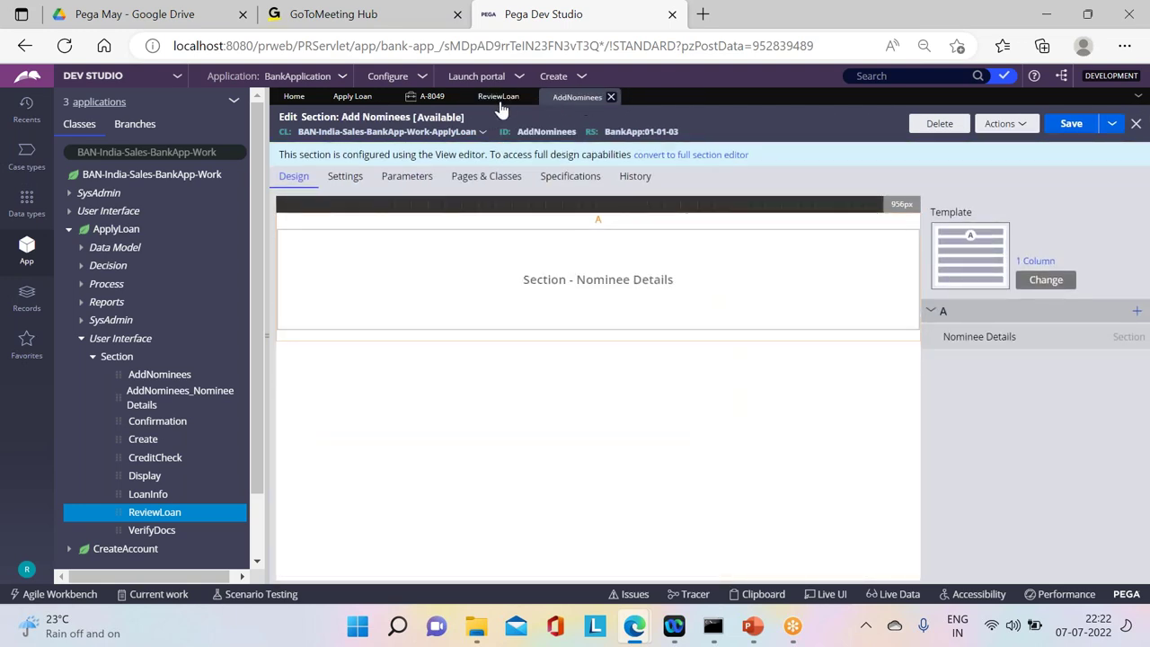
pyautogui.click(497, 98)
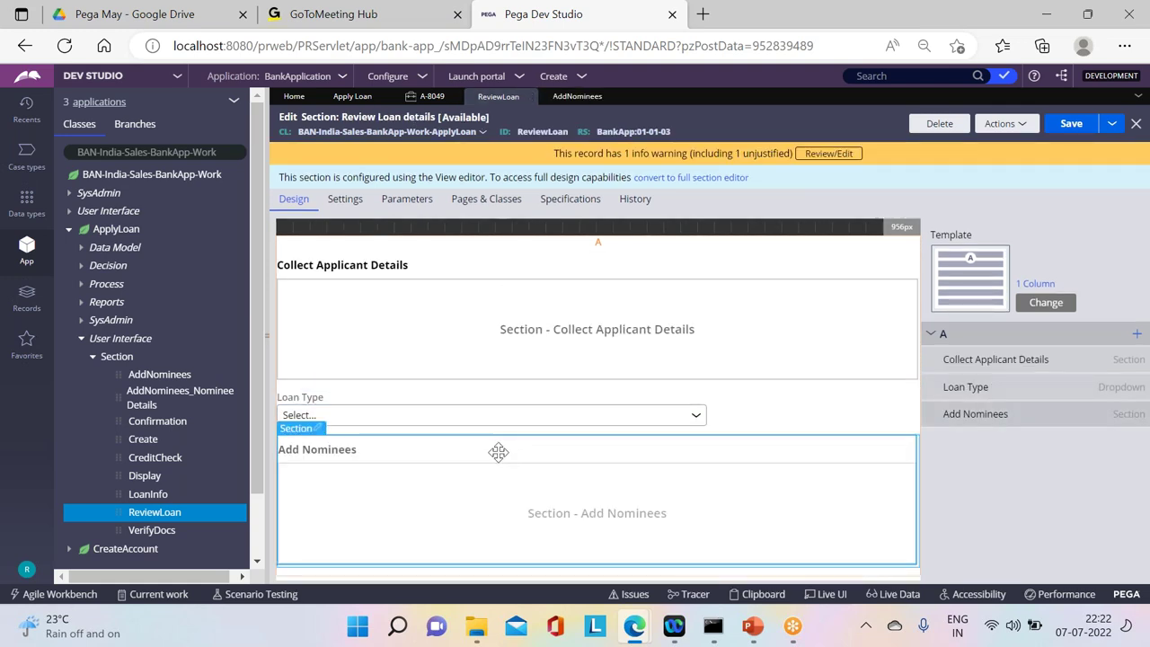
# Step: Set the embedded Add Nominees section's visibility to a condition expression
pyautogui.click(310, 442)
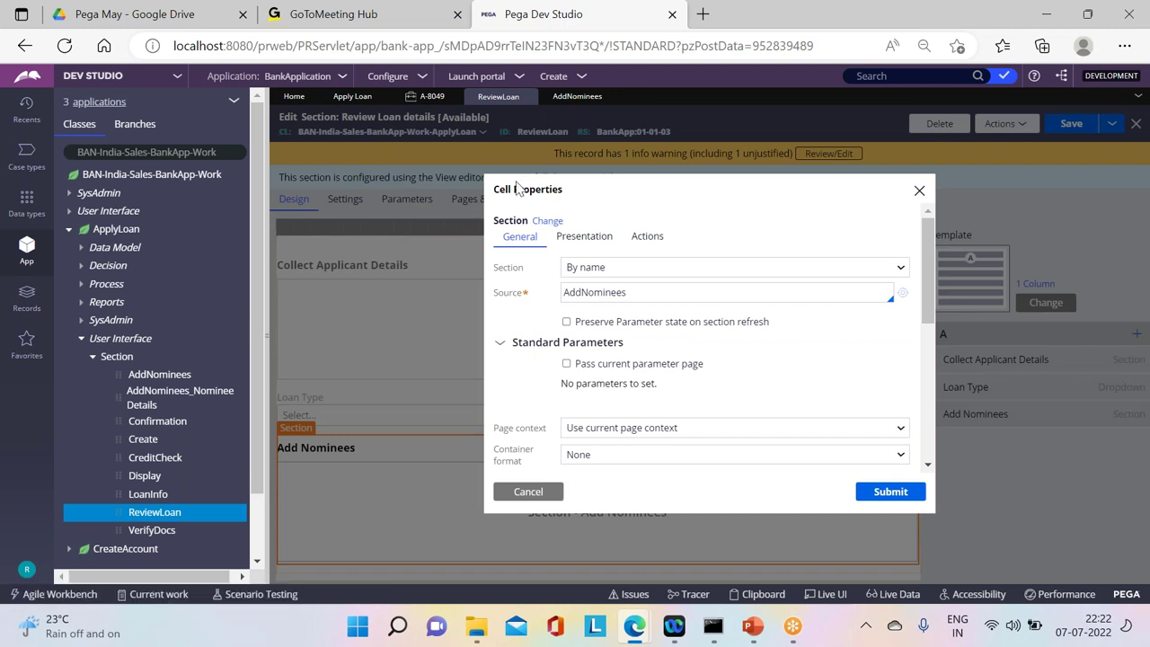
pyautogui.click(354, 97)
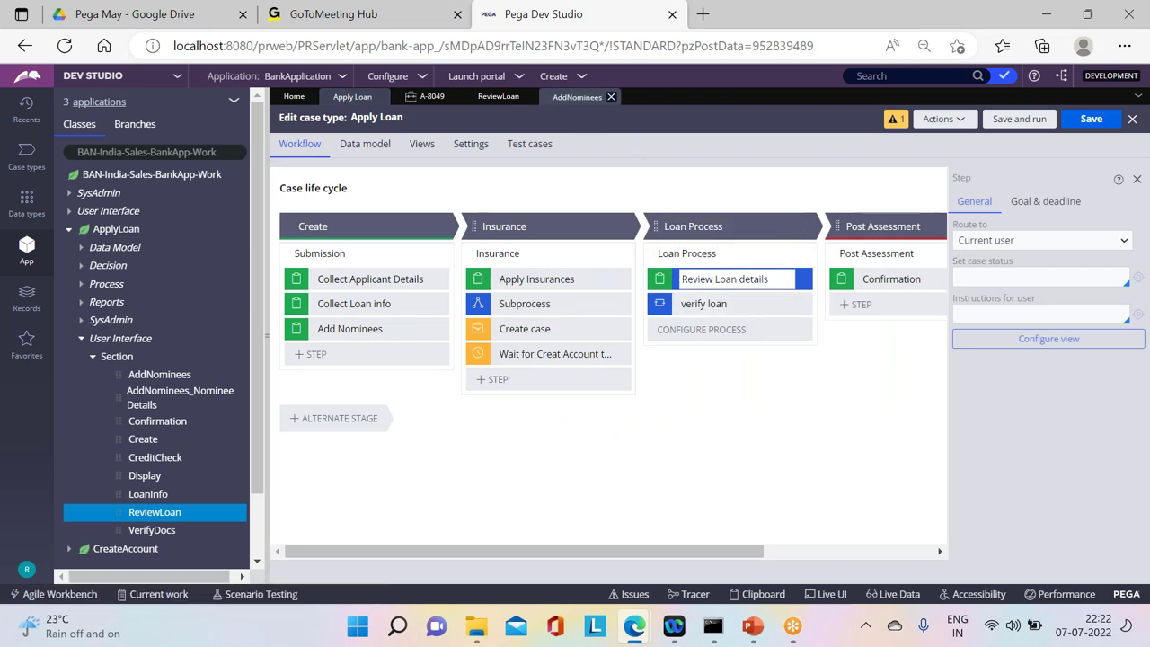
pyautogui.click(575, 97)
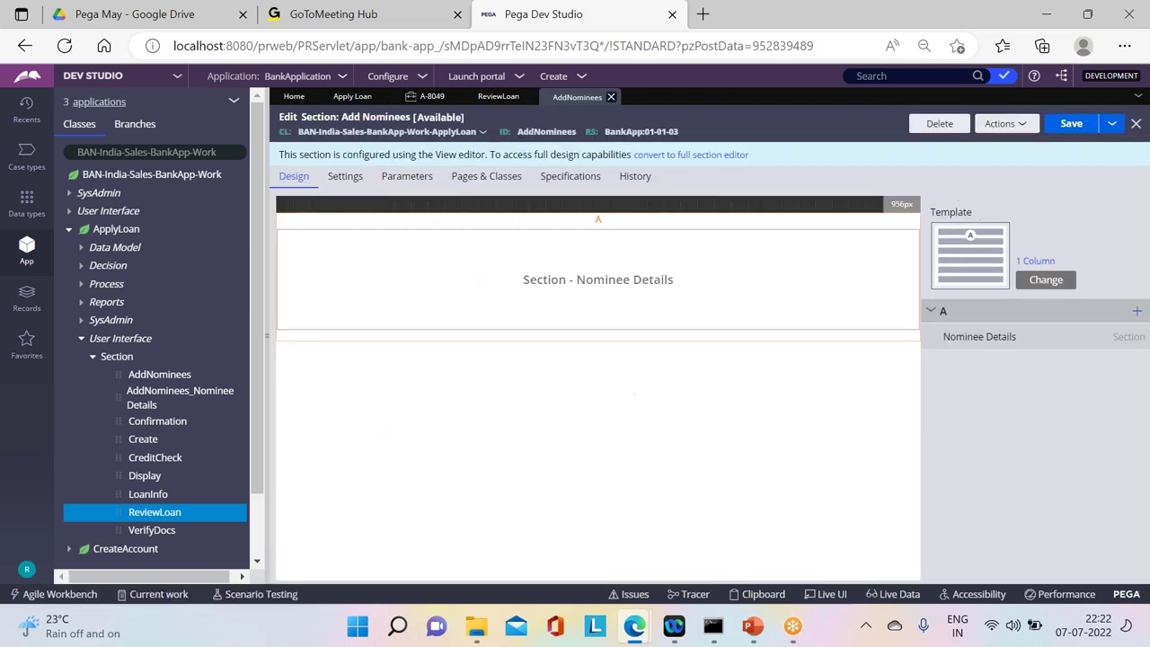
pyautogui.click(353, 96)
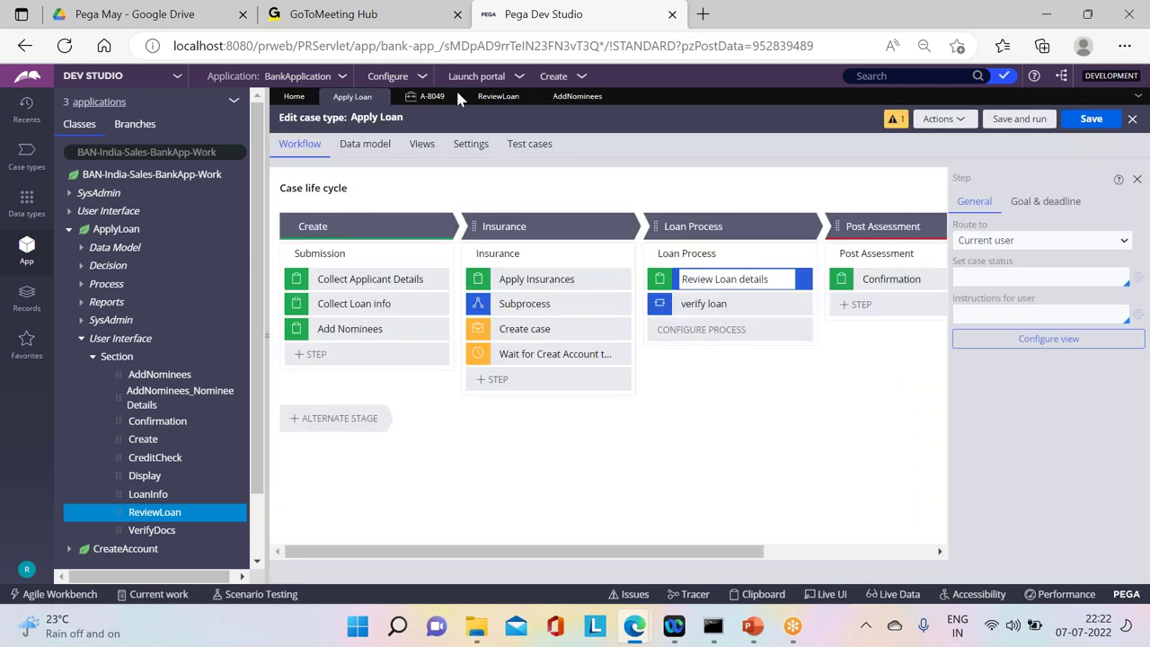
pyautogui.click(494, 97)
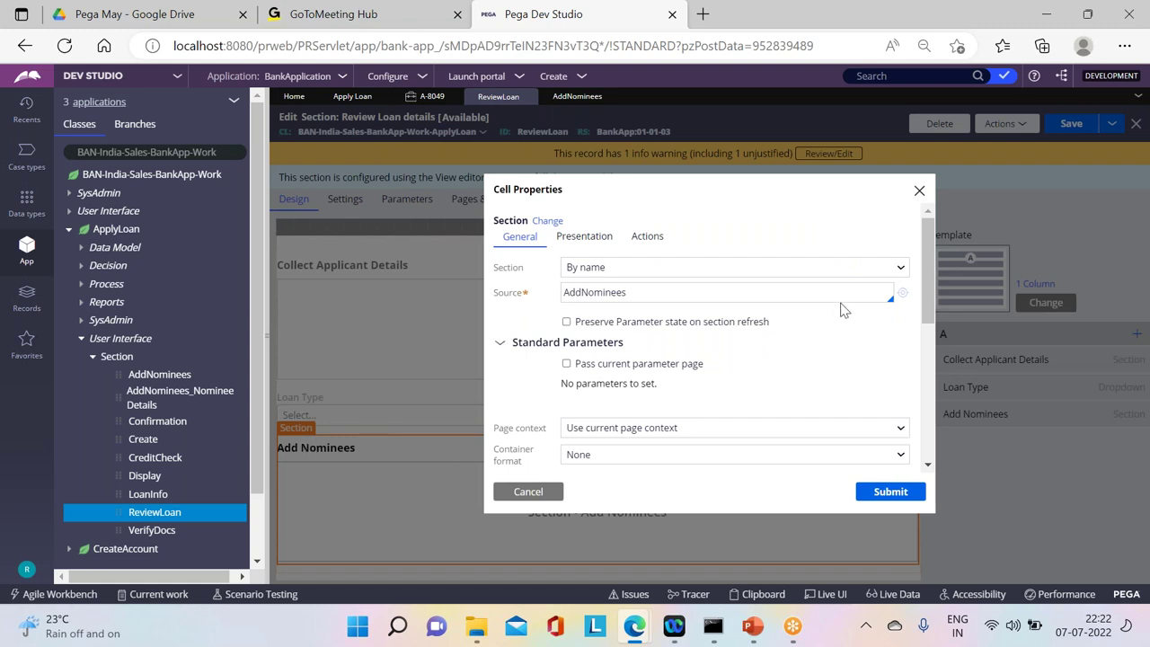
pyautogui.moveTo(925, 280); pyautogui.dragTo(919, 357)
pyautogui.click(517, 364)
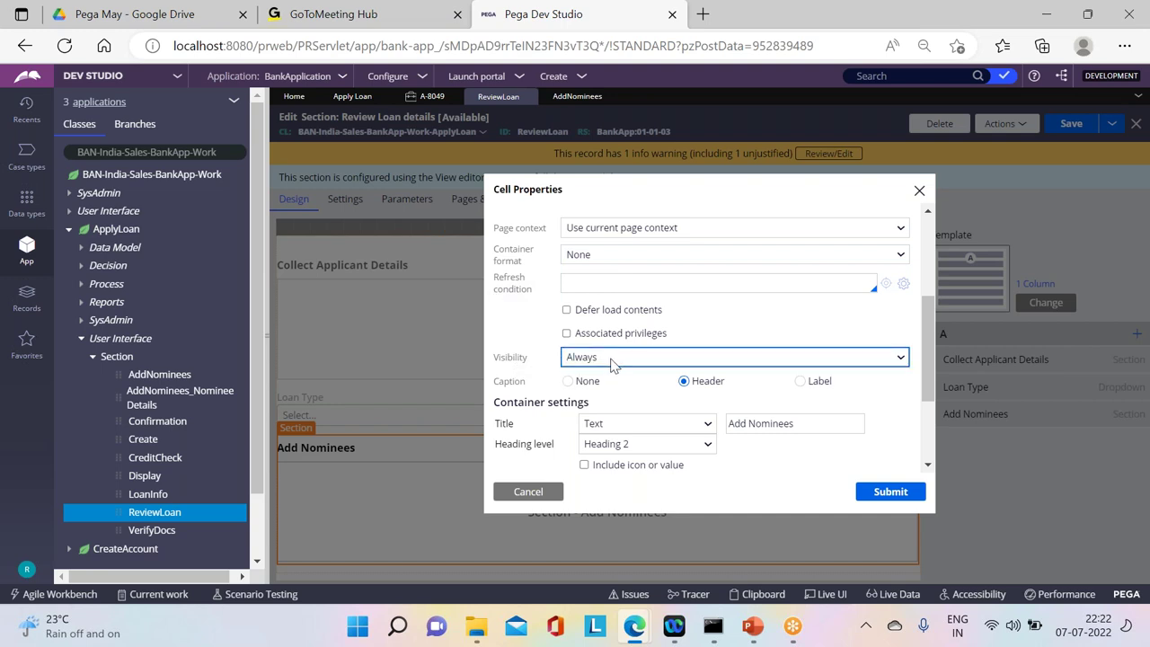
pyautogui.click(900, 360)
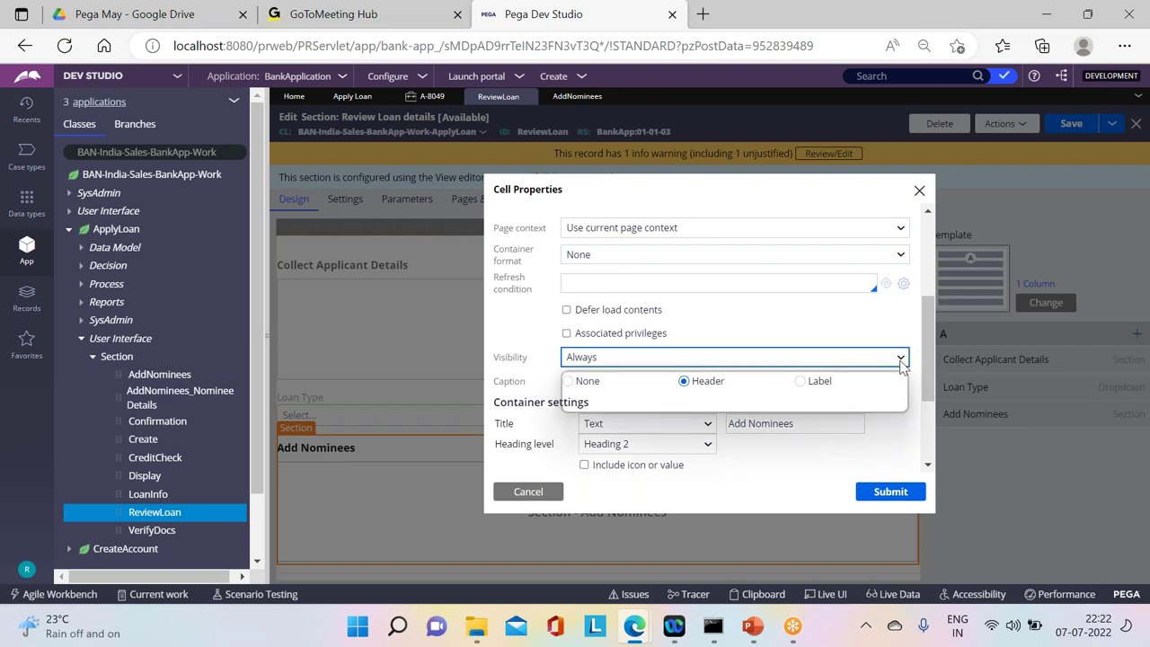
pyautogui.click(789, 389)
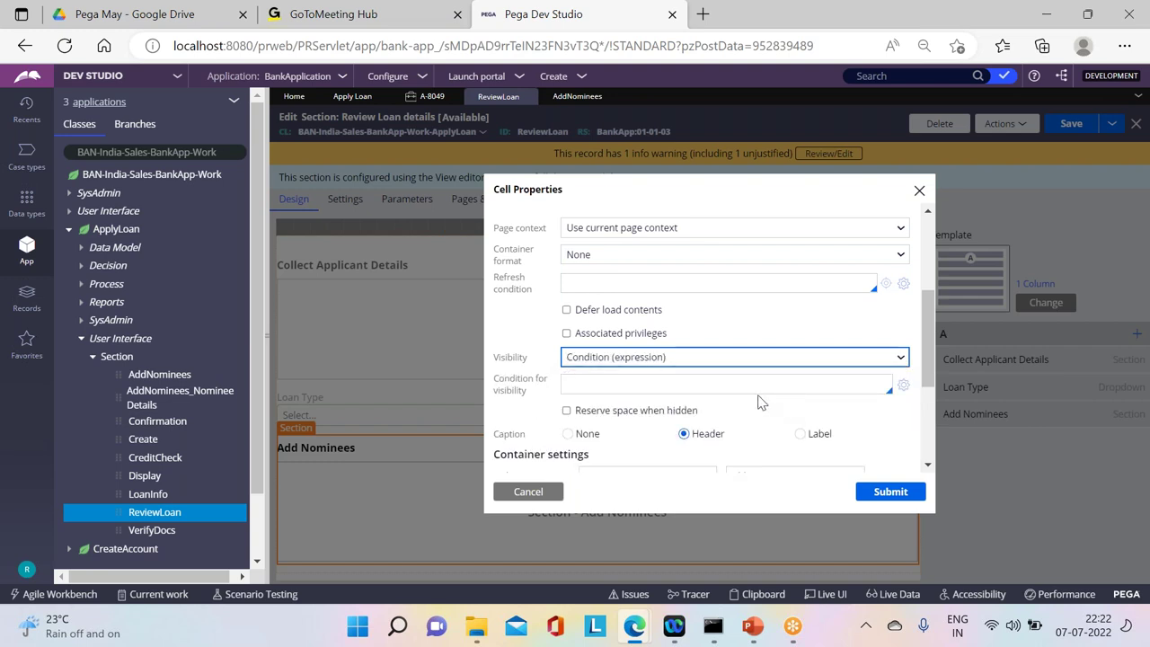
pyautogui.click(636, 382)
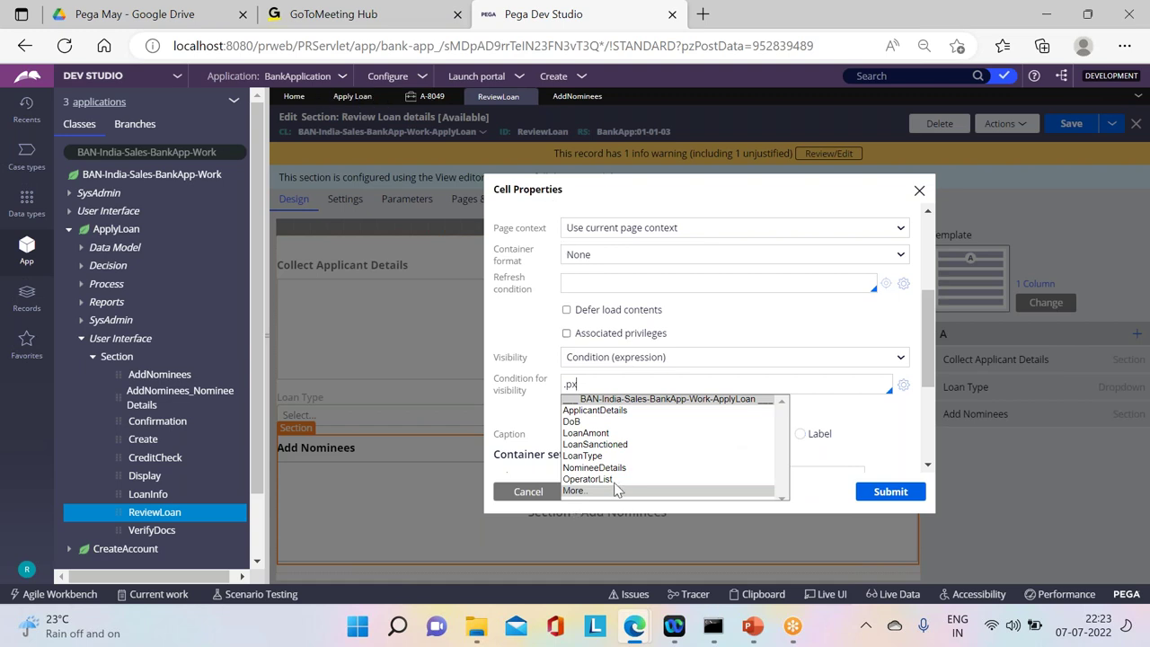
# Step: Enter the condition .pxCurrentStageLabel=="Loan Process", submit it, and save the section
pyautogui.write('Cu')
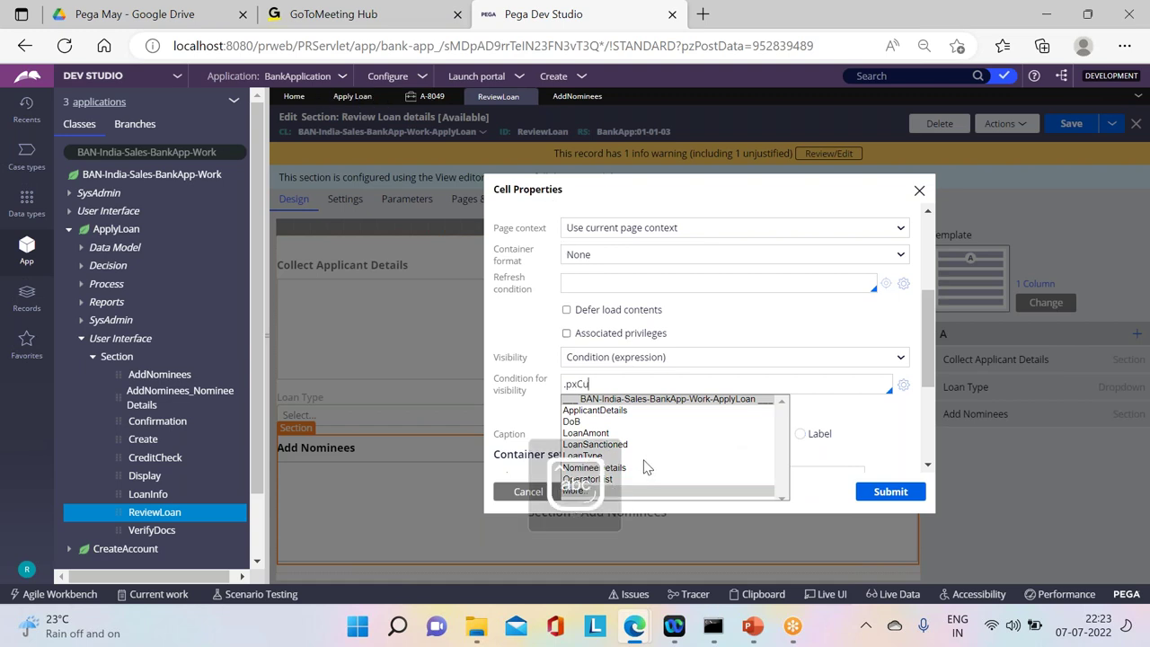
pyautogui.press('Down')
pyautogui.press('Down')
pyautogui.press('Down')
pyautogui.press('Down')
pyautogui.press('Down')
pyautogui.press('Down')
pyautogui.press('Down')
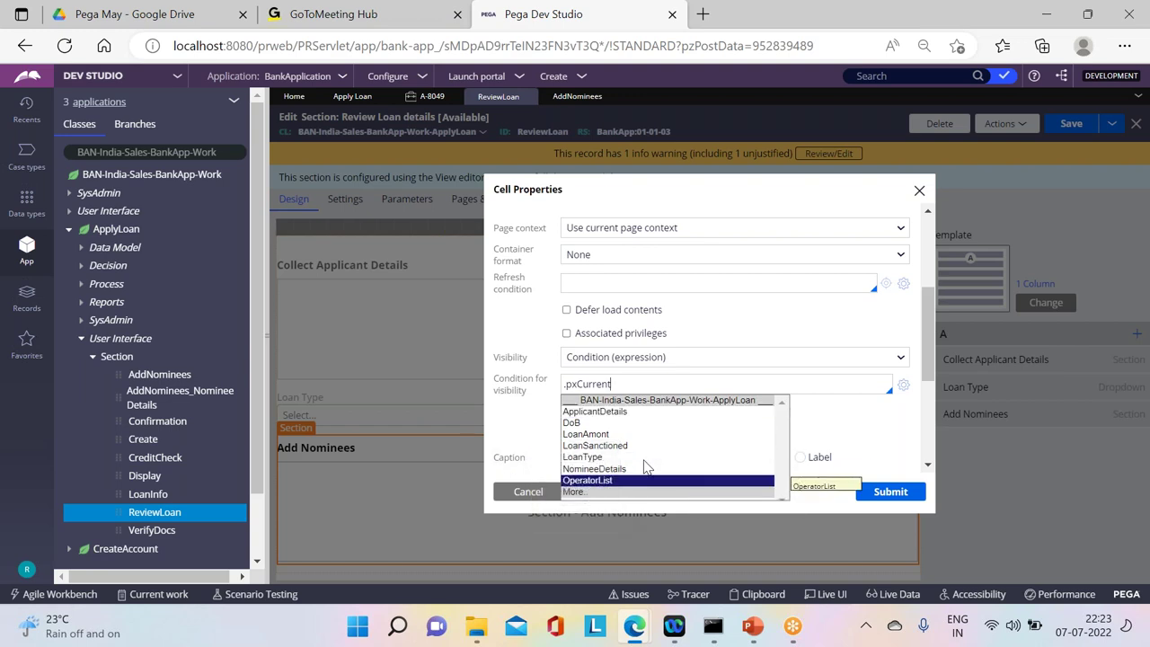
pyautogui.press('Down')
pyautogui.press('Return')
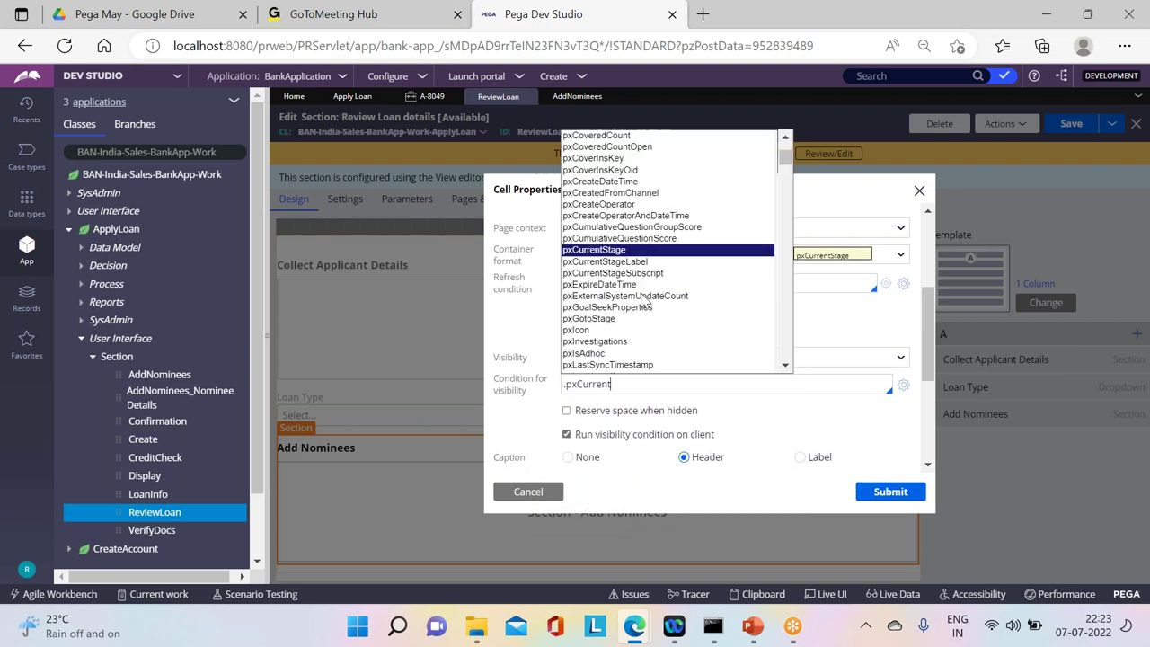
pyautogui.click(604, 262)
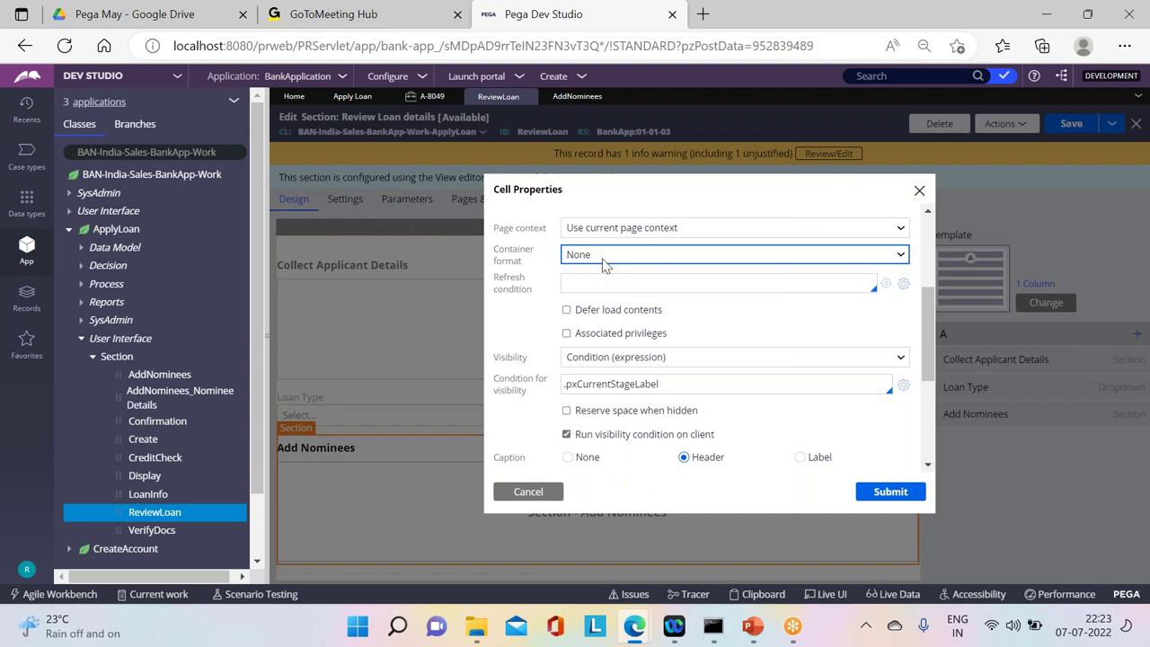
pyautogui.write('=="Loan')
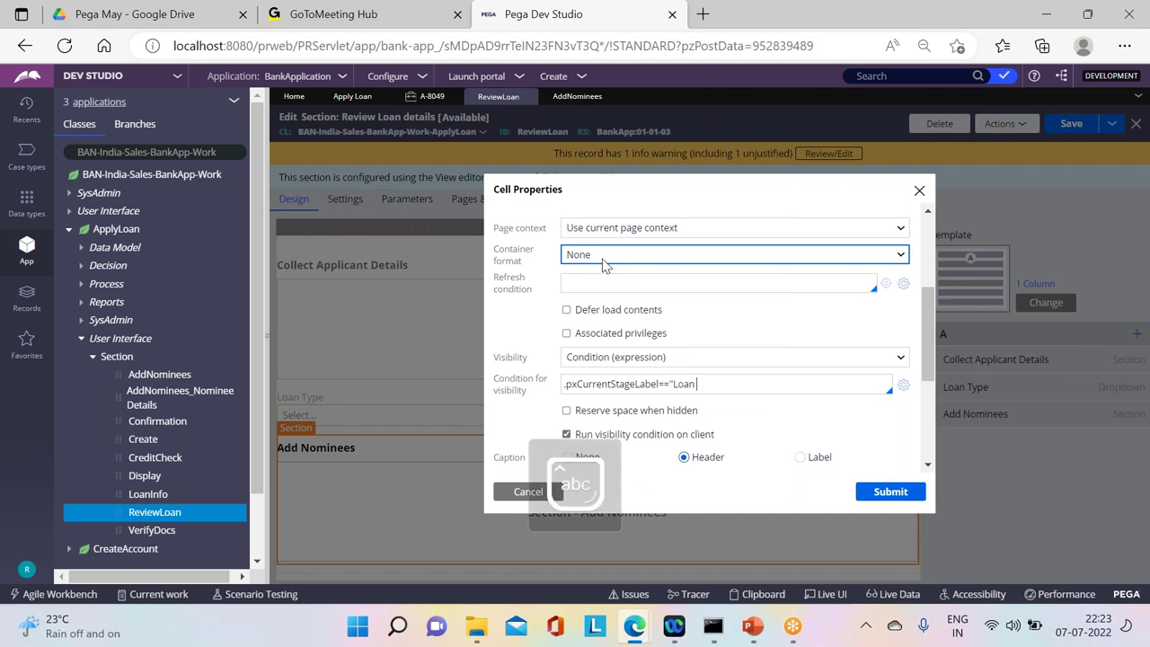
pyautogui.press('capslock')
pyautogui.write('P')
pyautogui.press('capslock')
pyautogui.write('rocess"')
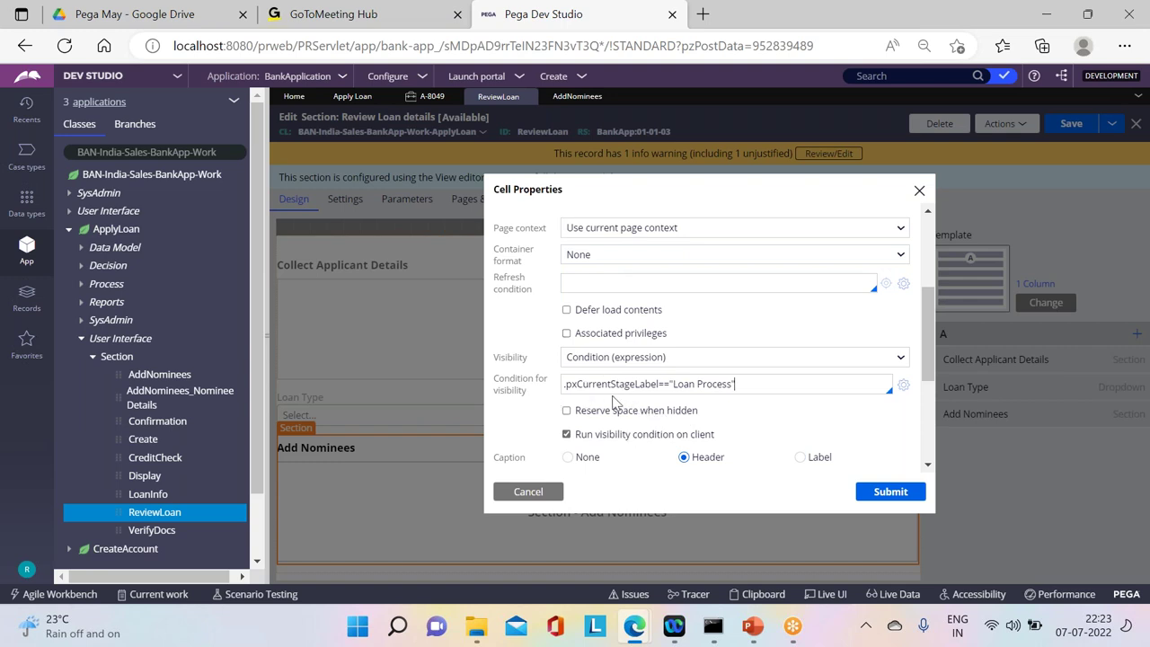
pyautogui.click(663, 383)
pyautogui.press('BackSpace')
pyautogui.press('BackSpace')
pyautogui.write('=')
pyautogui.click(870, 494)
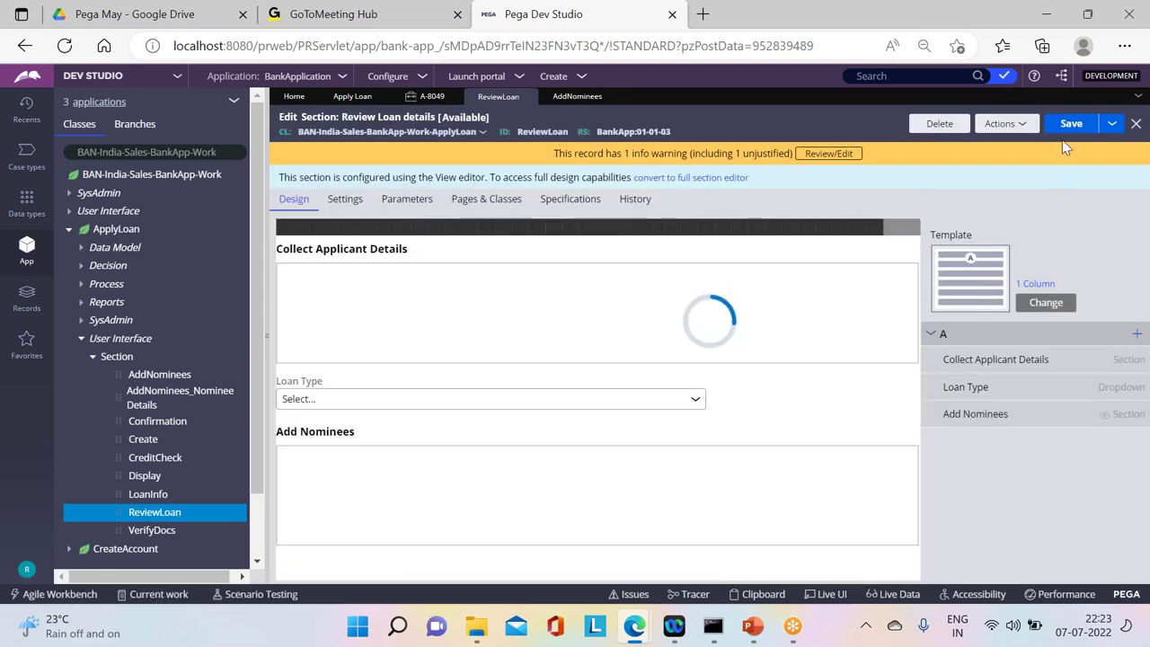
pyautogui.click(1071, 124)
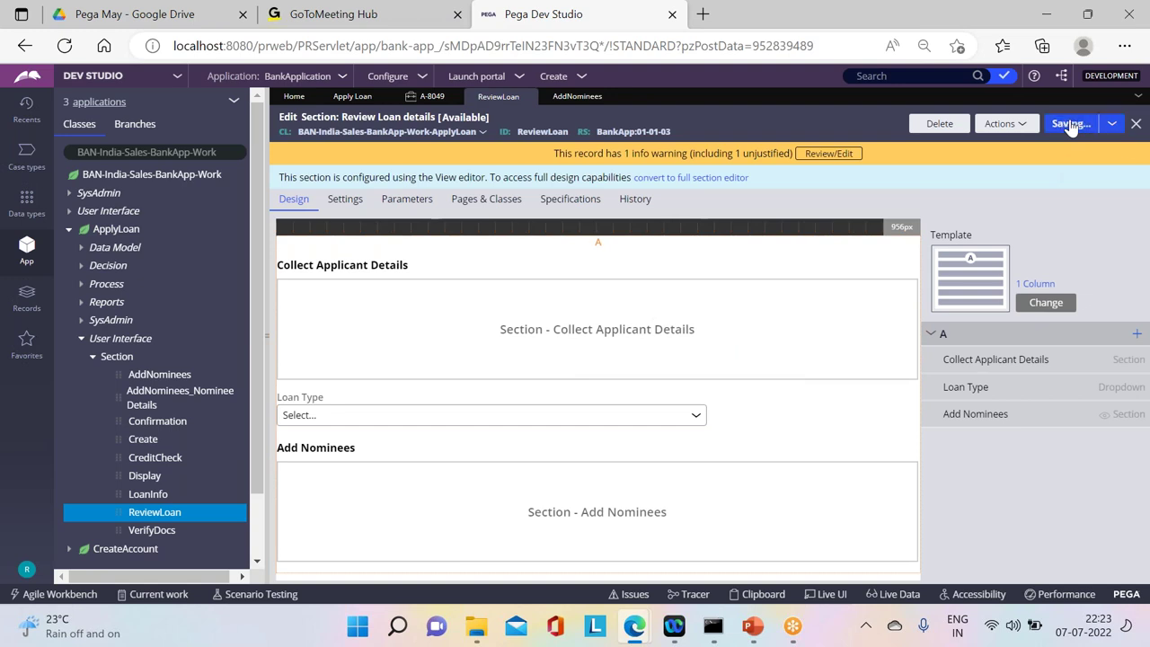
# Step: Start new Apply Loan case A-8050 and submit its applicant, loan info and Add Nominees forms
pyautogui.click(582, 78)
pyautogui.moveTo(635, 92)
pyautogui.click(727, 94)
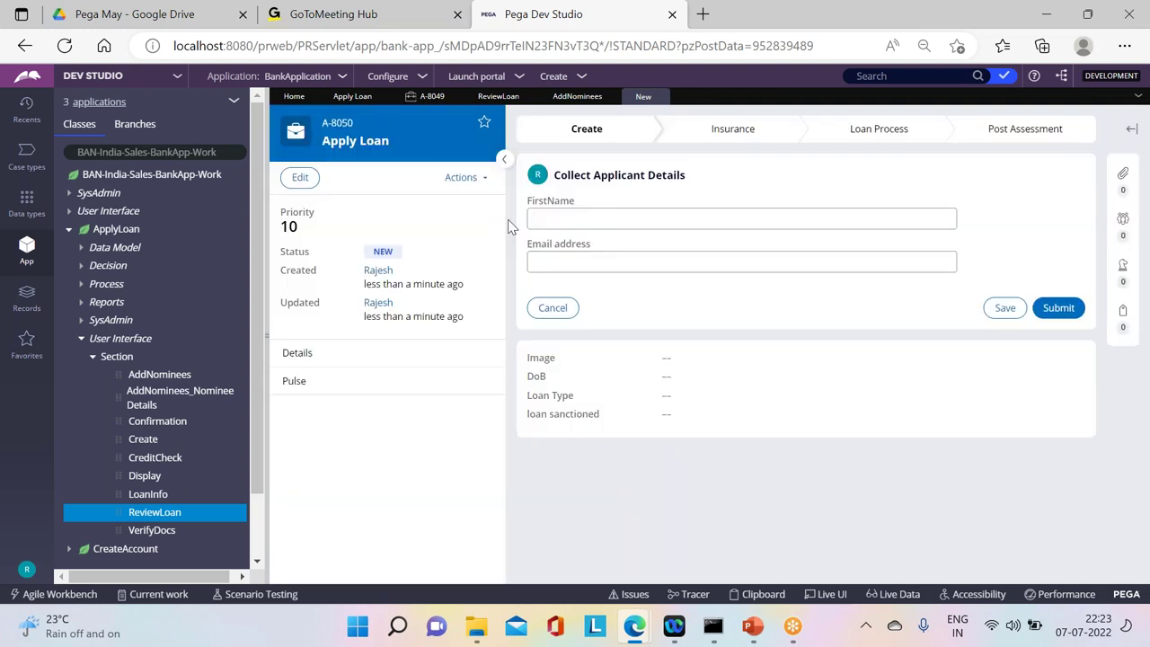
pyautogui.click(1058, 308)
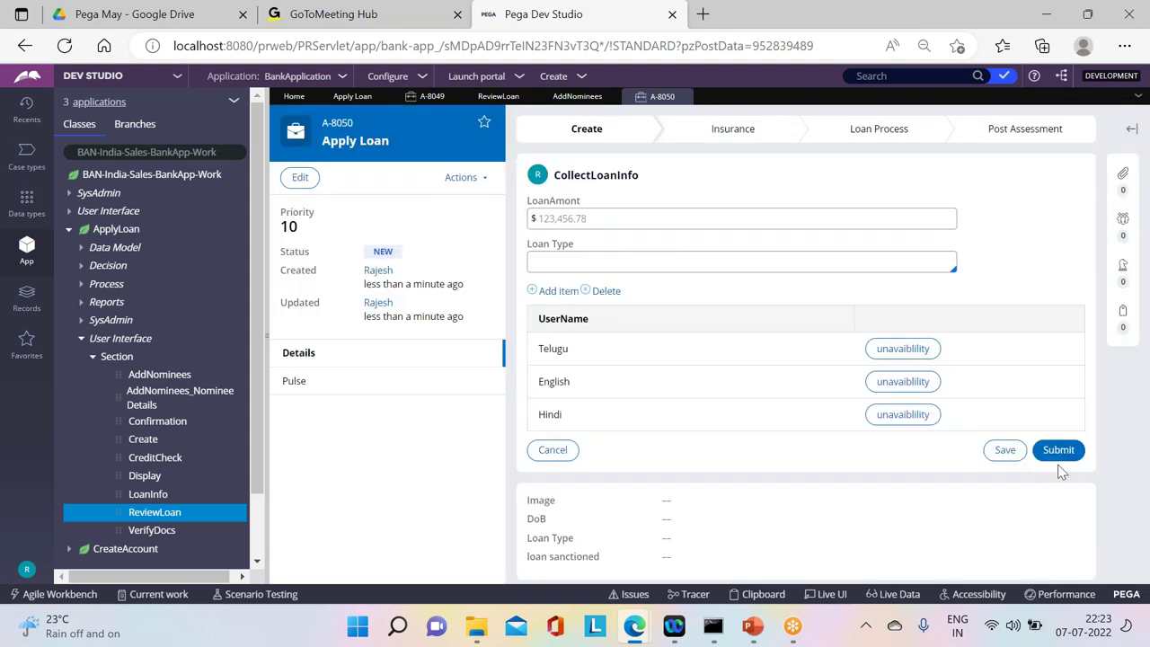
pyautogui.click(1060, 451)
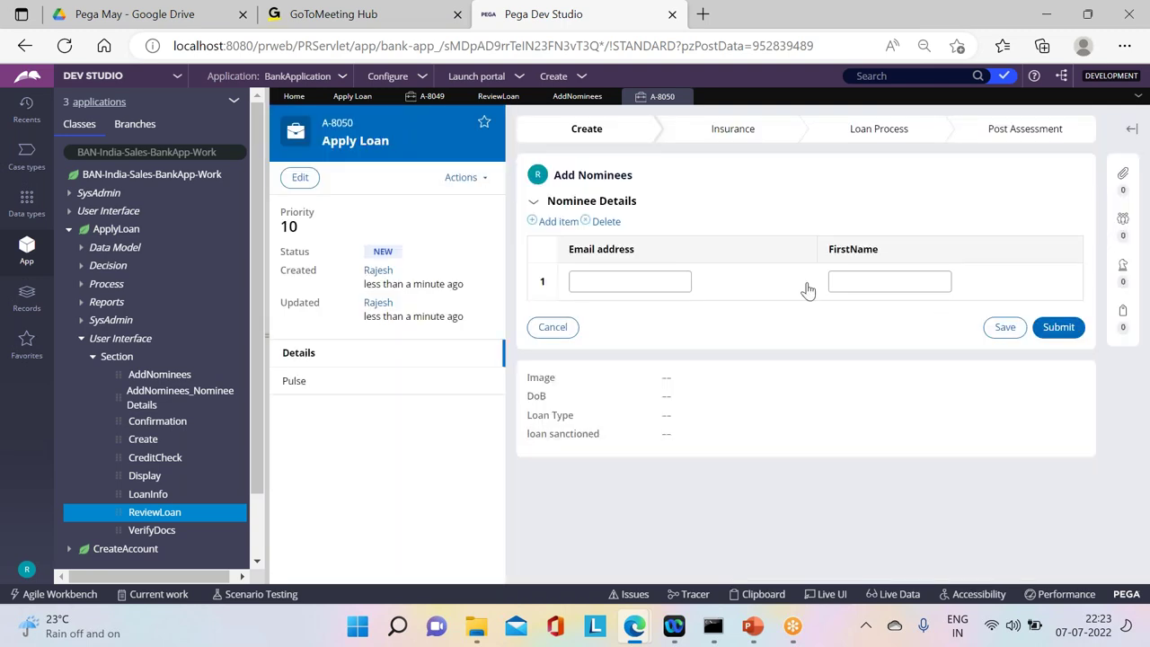
pyautogui.click(1047, 327)
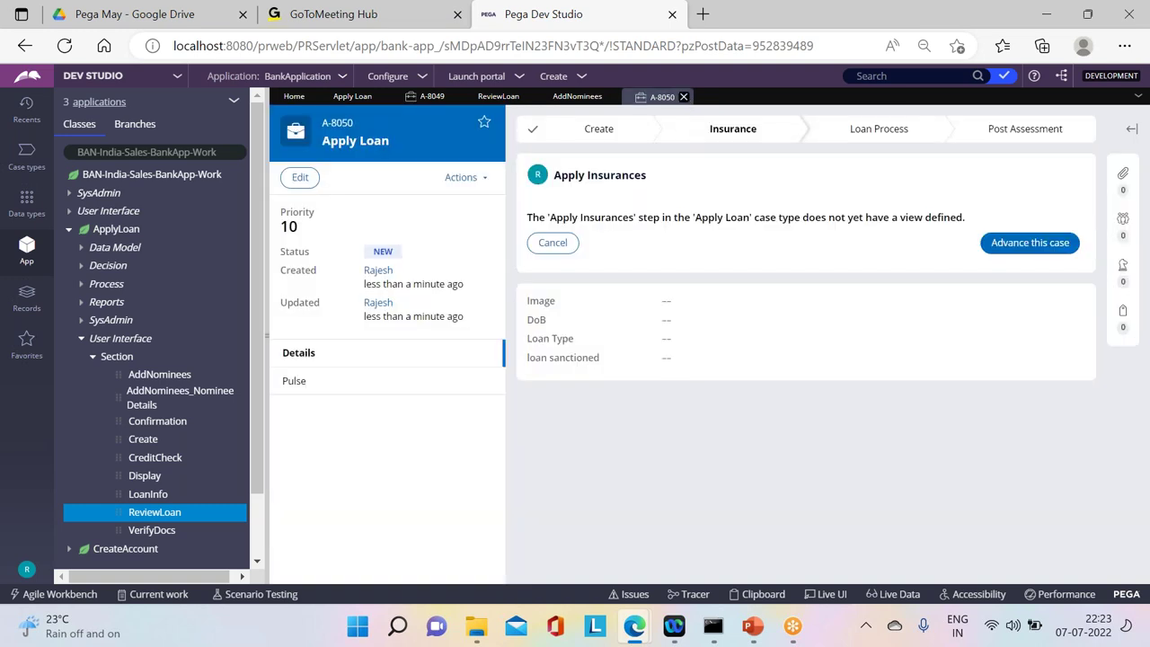
# Step: Close case A-8050, delete the Add Nominees stage condition and set its visibility to Always
pyautogui.click(680, 96)
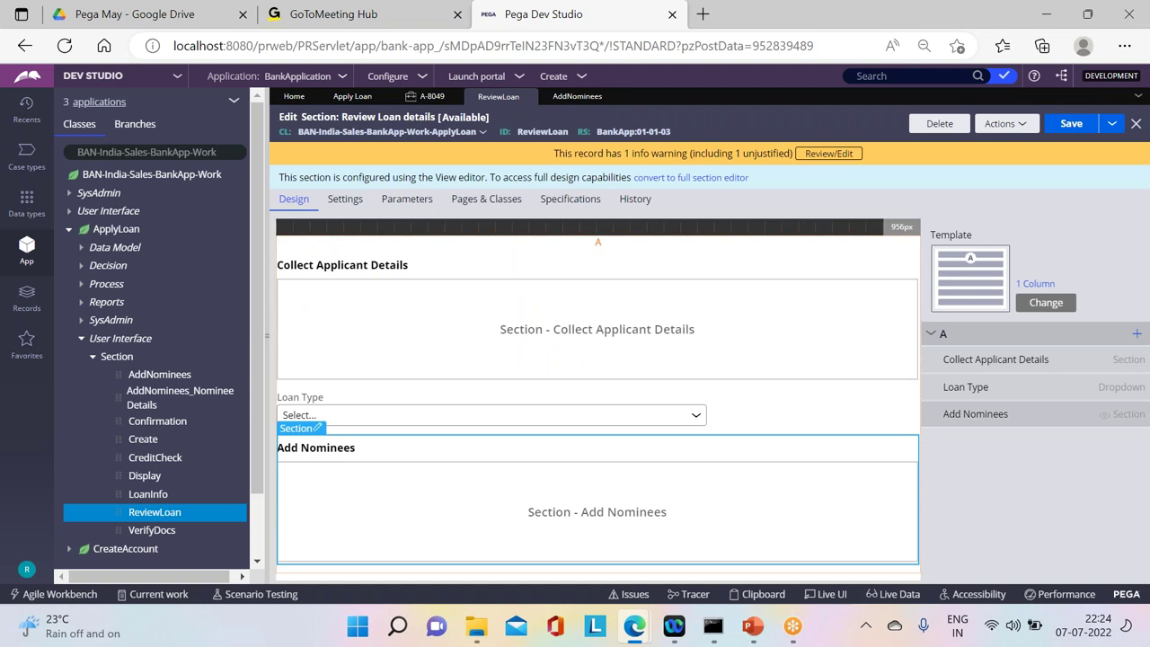
pyautogui.click(317, 428)
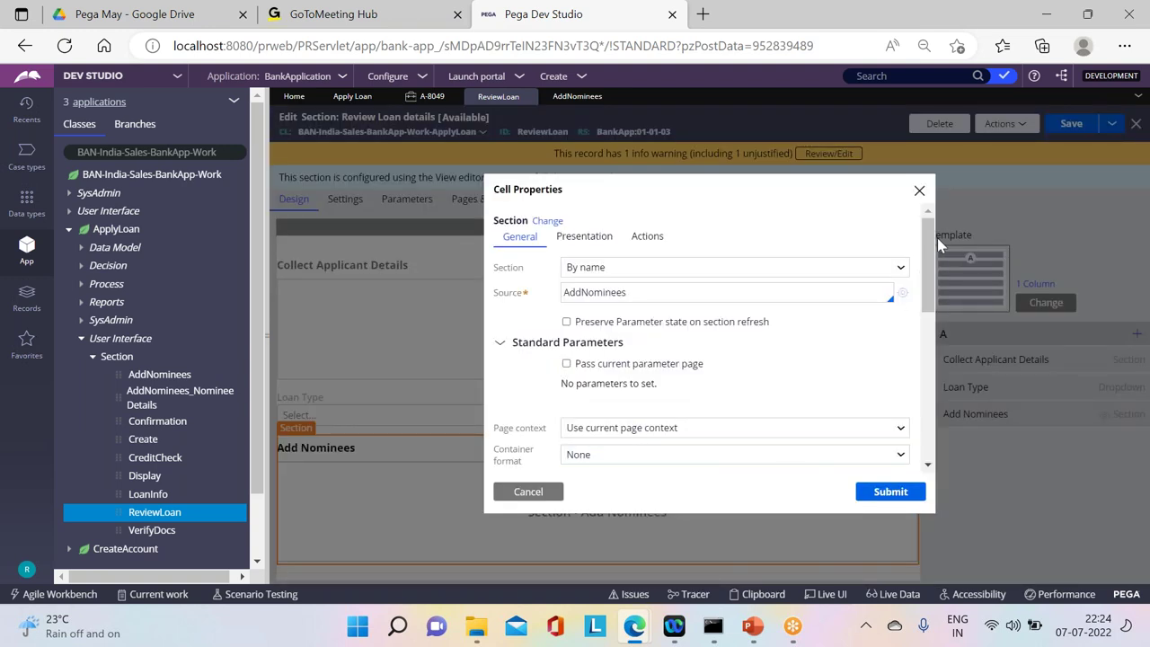
pyautogui.moveTo(928, 254); pyautogui.dragTo(929, 333)
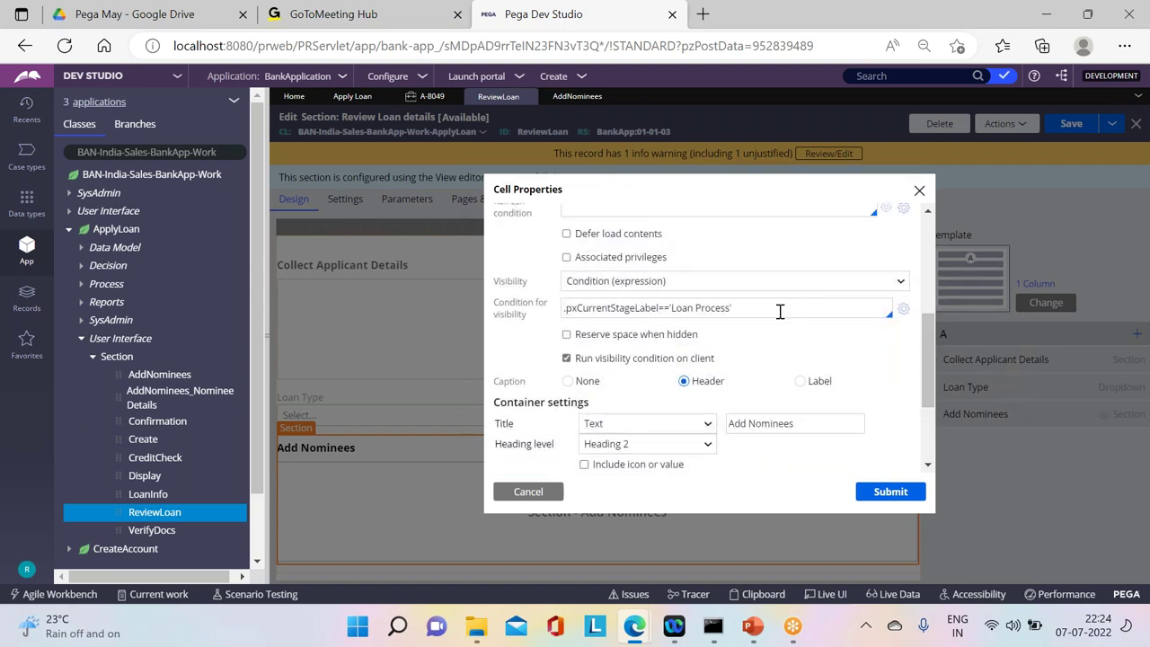
pyautogui.tripleClick(780, 311)
pyautogui.hotkey('ctrl', 'c')
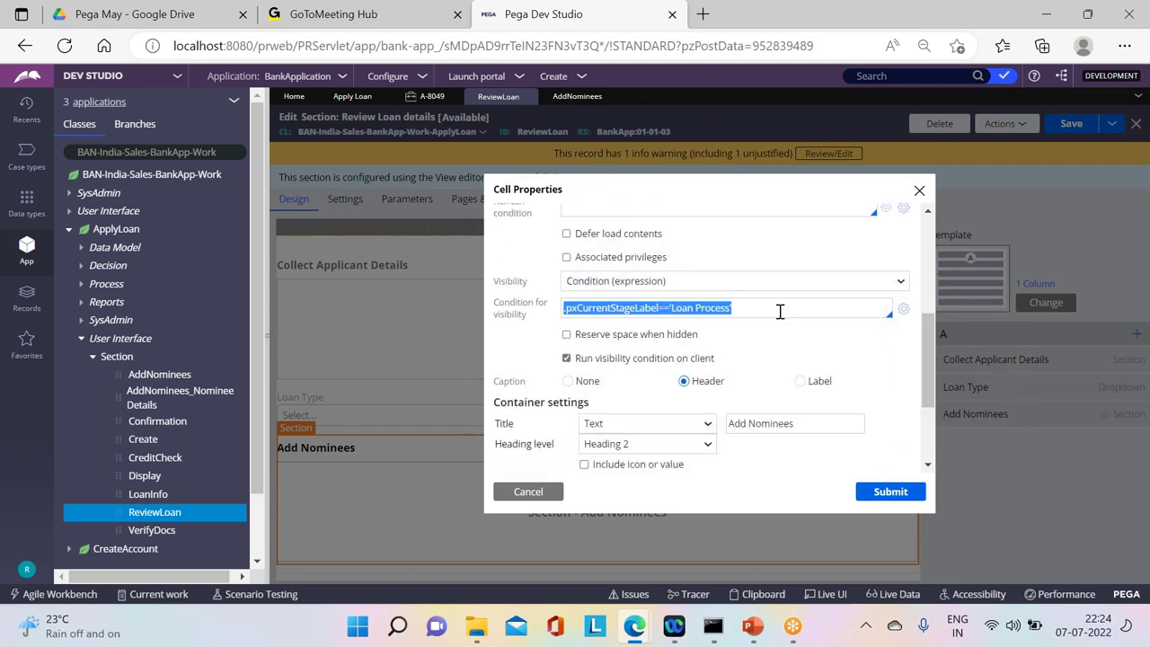
pyautogui.press('Delete')
pyautogui.click(676, 282)
pyautogui.click(641, 304)
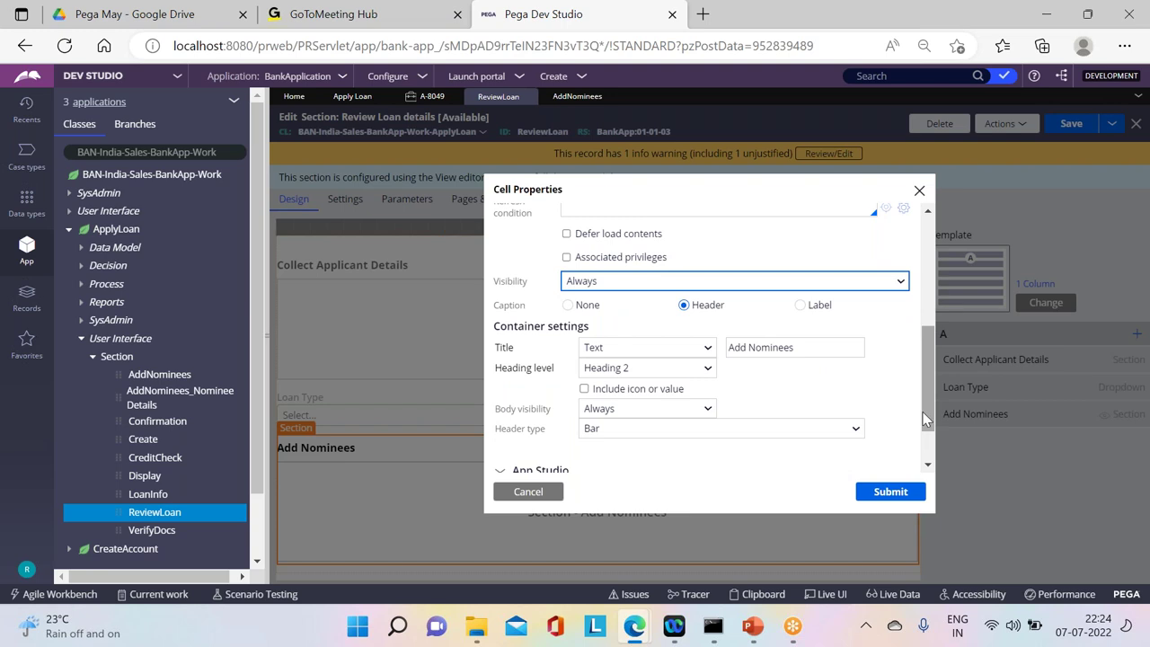
pyautogui.click(903, 490)
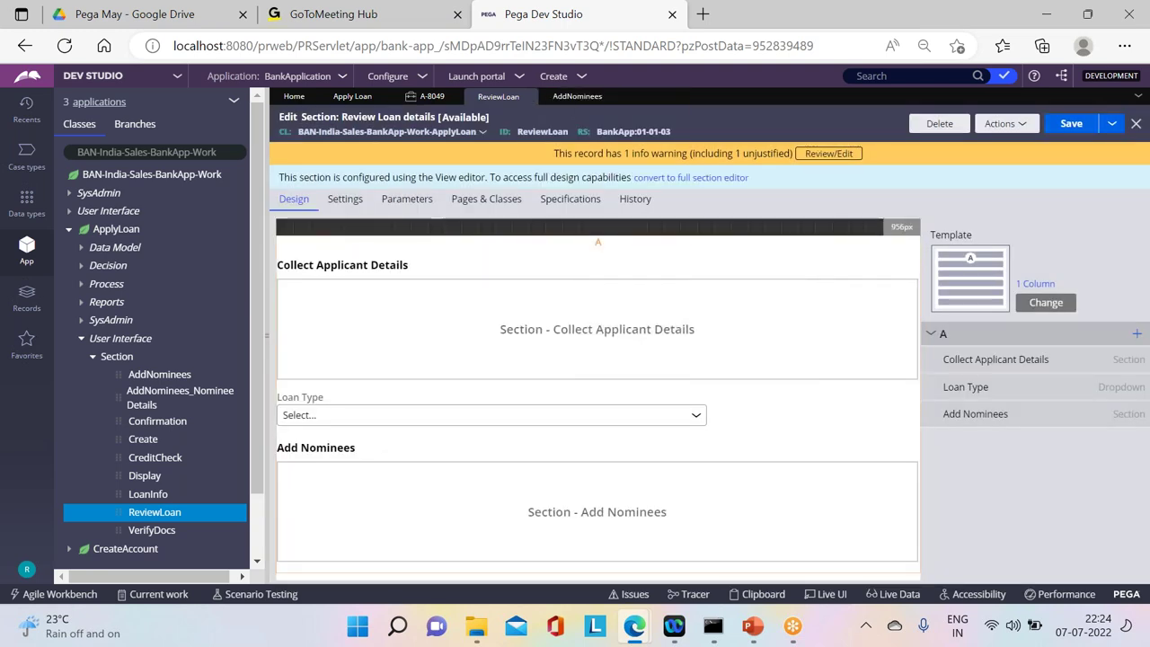
# Step: Give Nominee Details the visibility condition .pxCurrentStageLabel=='Loan Process' and save Add Nominees
pyautogui.click(577, 96)
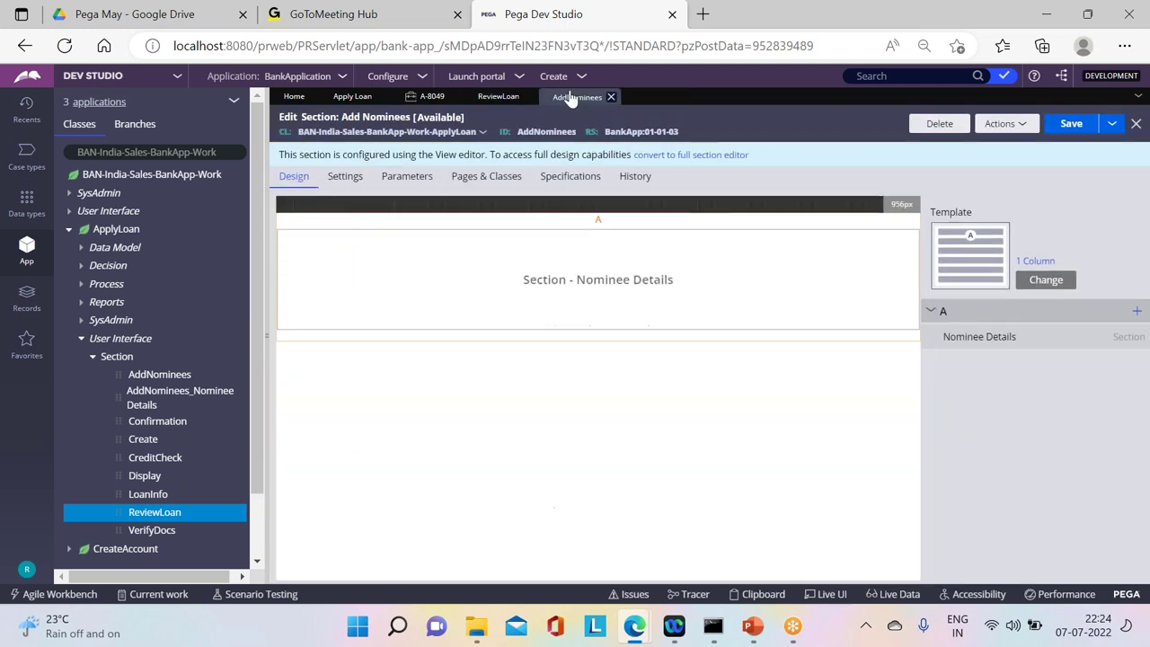
pyautogui.click(320, 232)
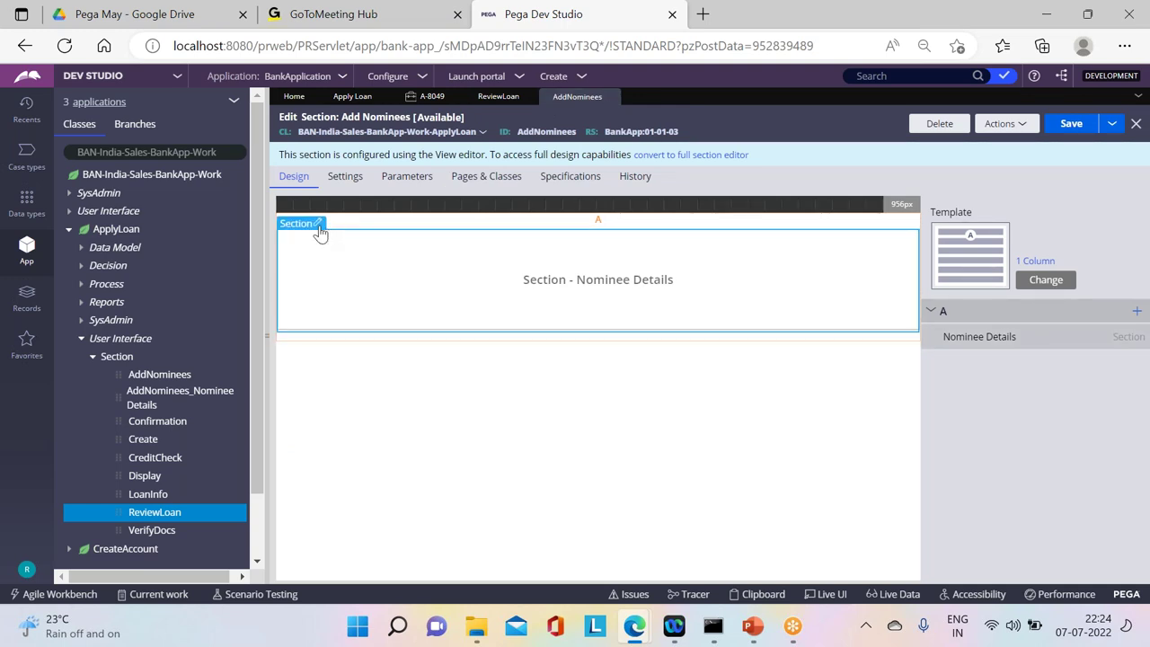
pyautogui.click(318, 226)
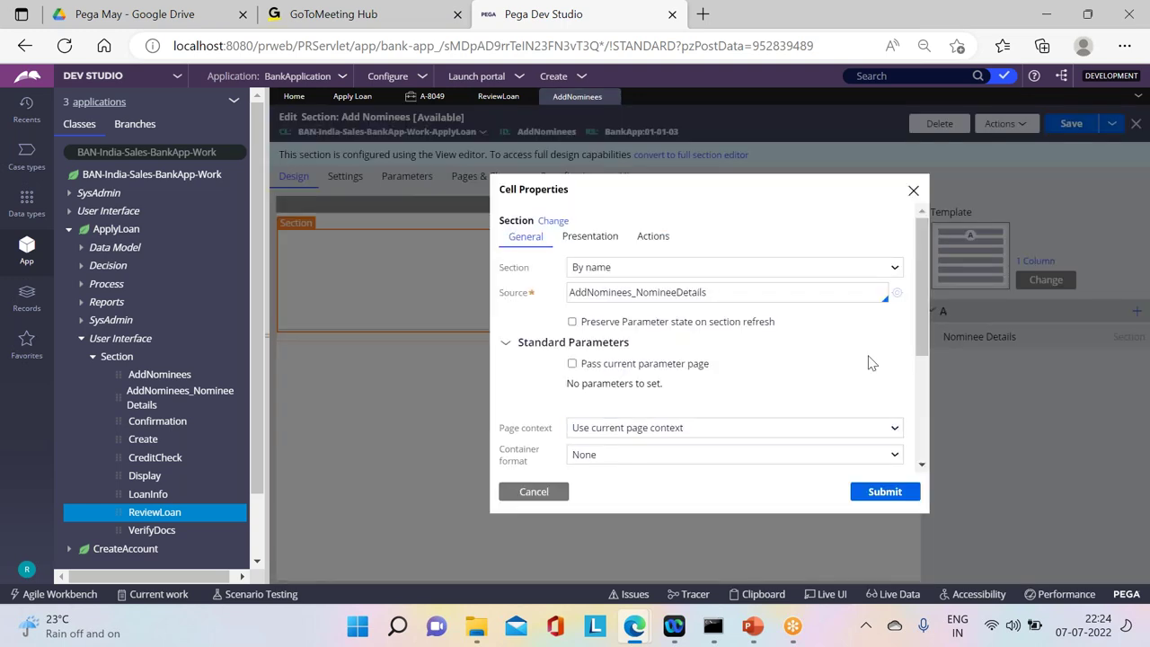
pyautogui.scroll(-3, 879, 396)
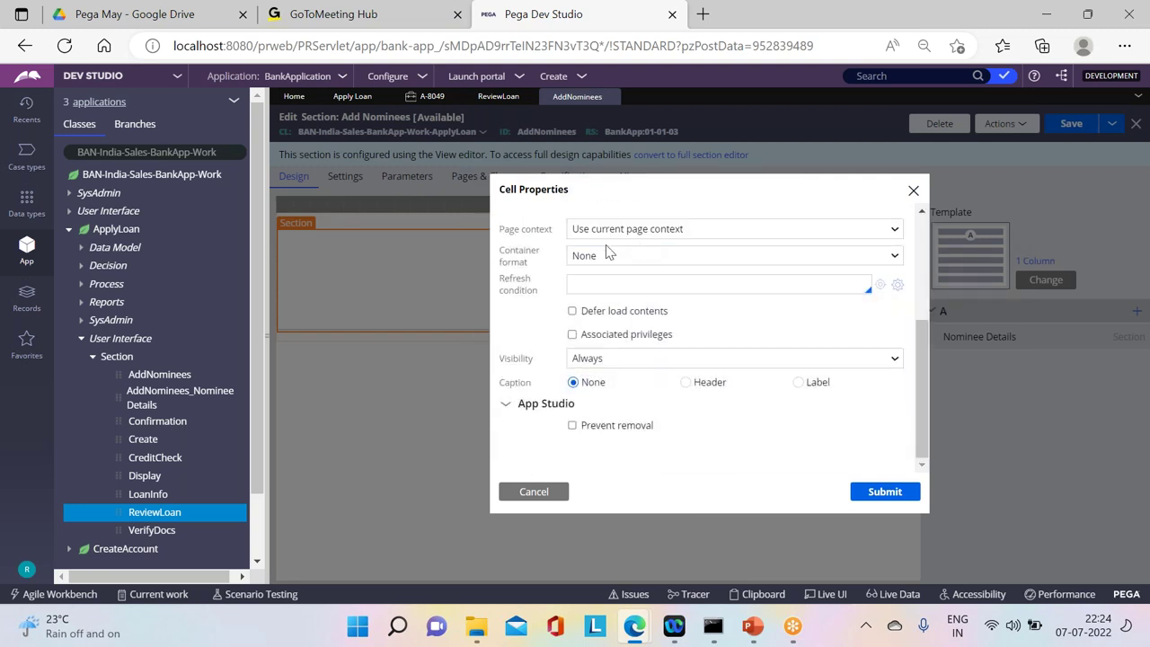
pyautogui.click(598, 360)
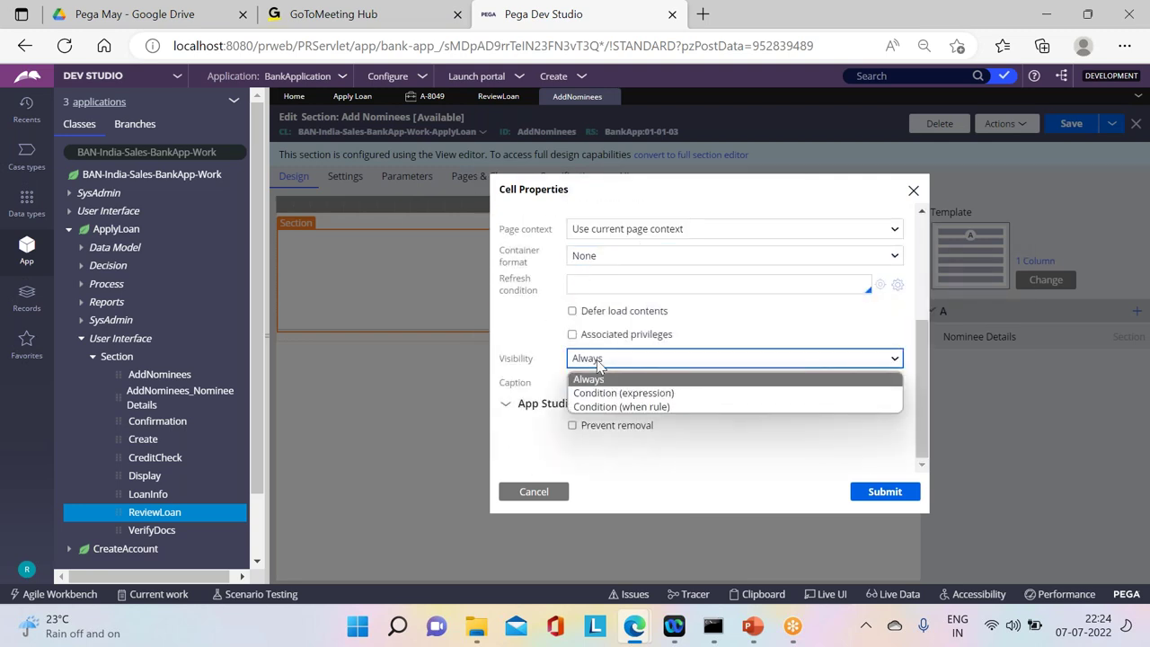
pyautogui.click(598, 393)
pyautogui.click(596, 384)
pyautogui.hotkey('ctrl', 'v')
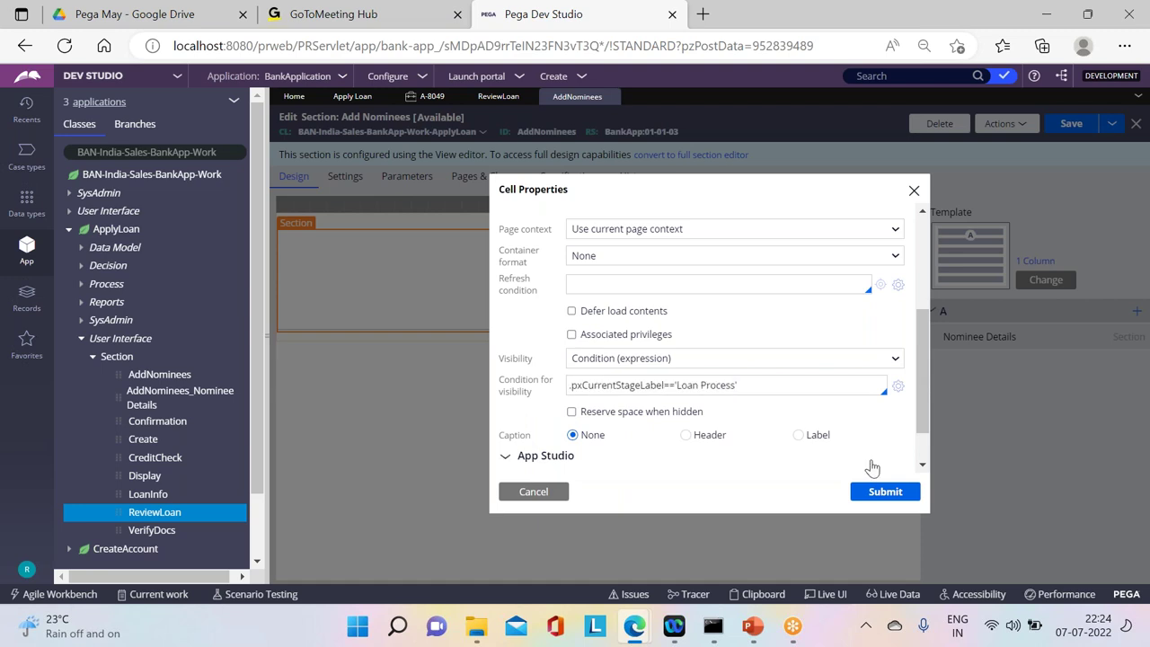
pyautogui.click(879, 495)
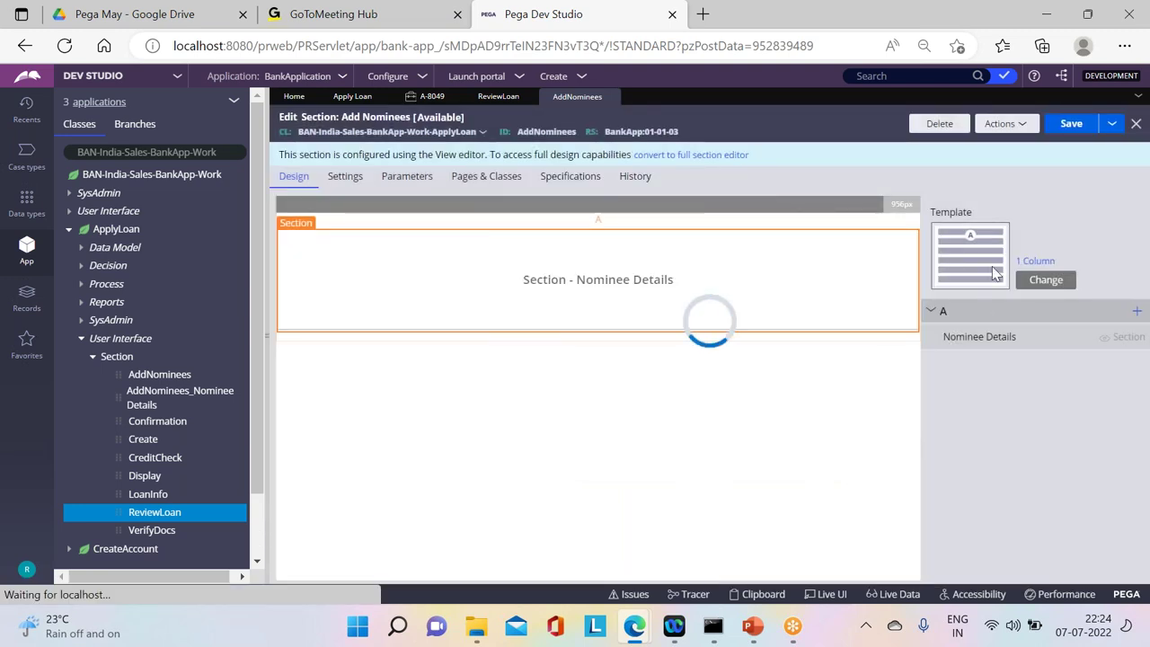
pyautogui.click(1070, 123)
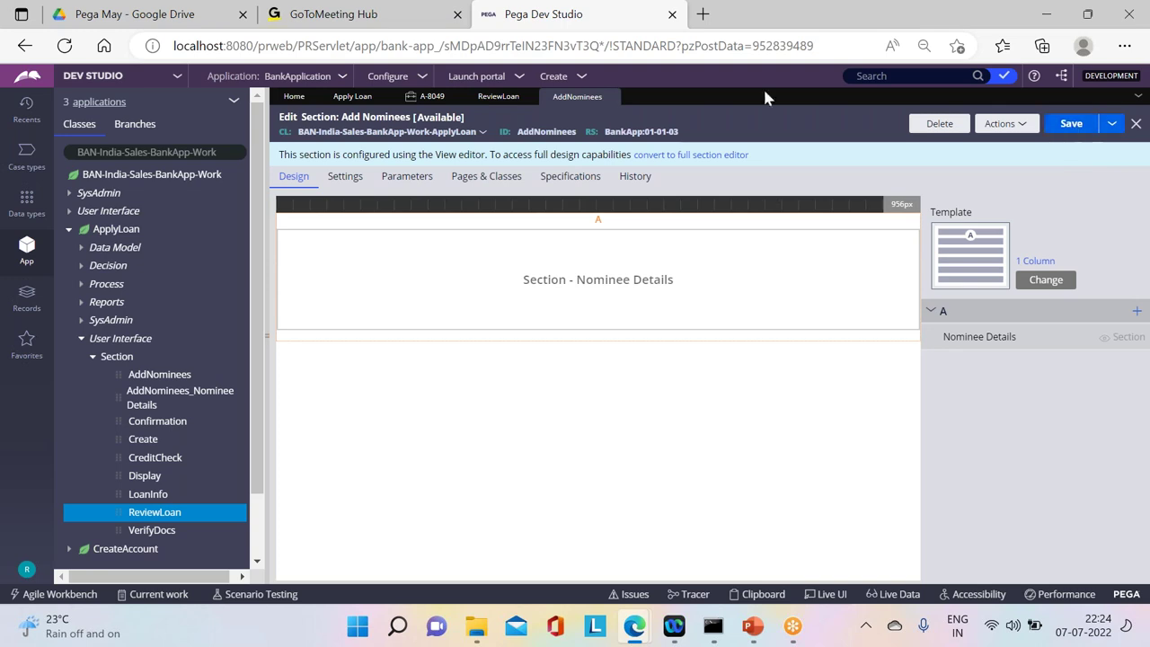
# Step: Create Apply Loan case A-8051, submit its first forms and check the stage overview
pyautogui.click(575, 76)
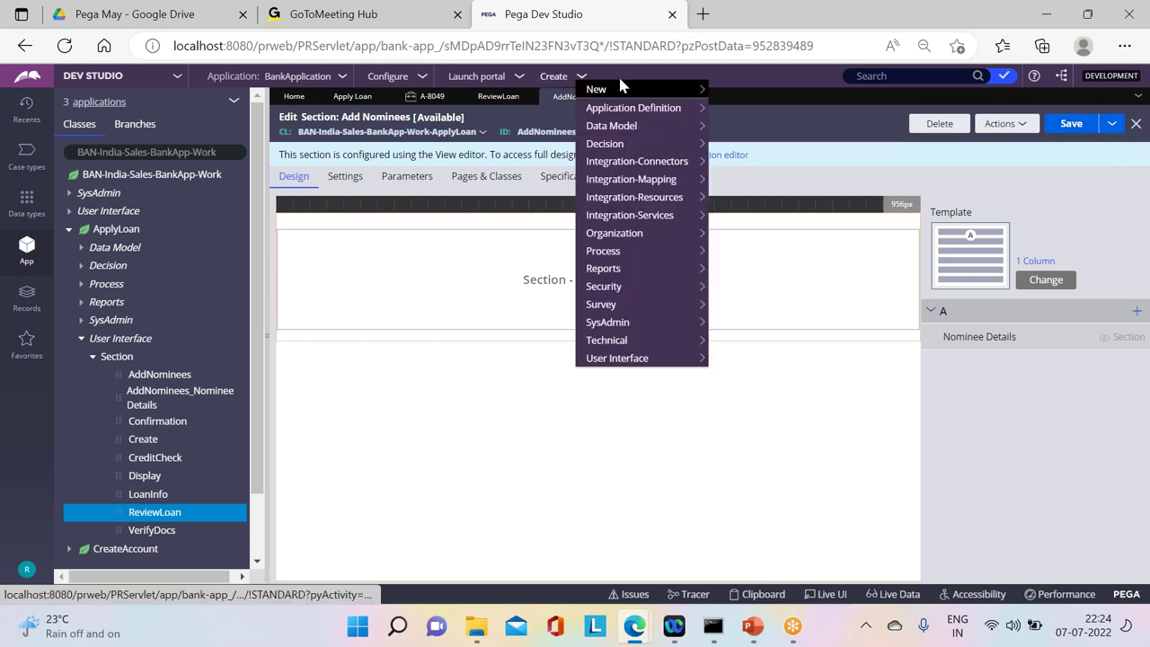
pyautogui.click(733, 90)
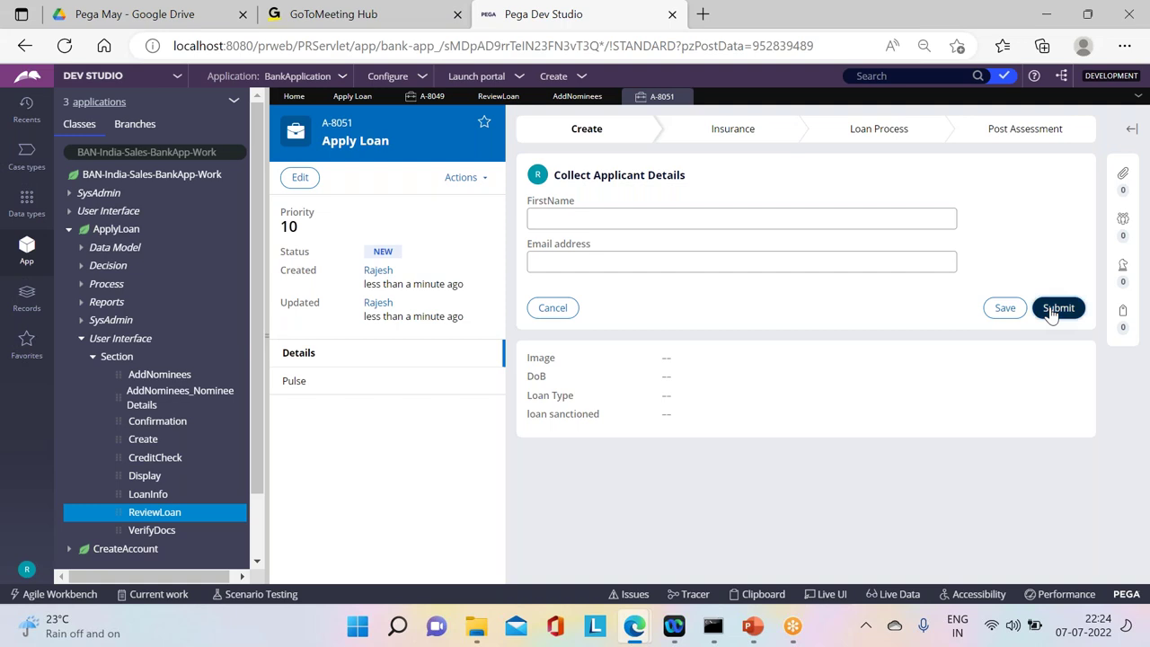
pyautogui.click(1060, 306)
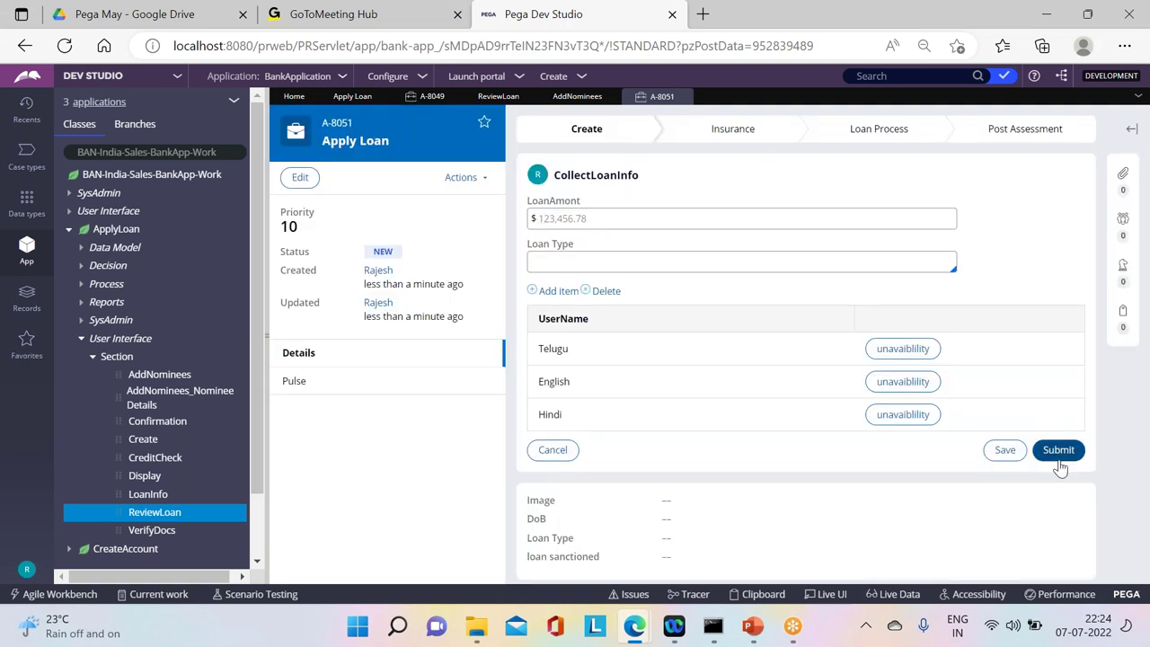
pyautogui.click(1061, 460)
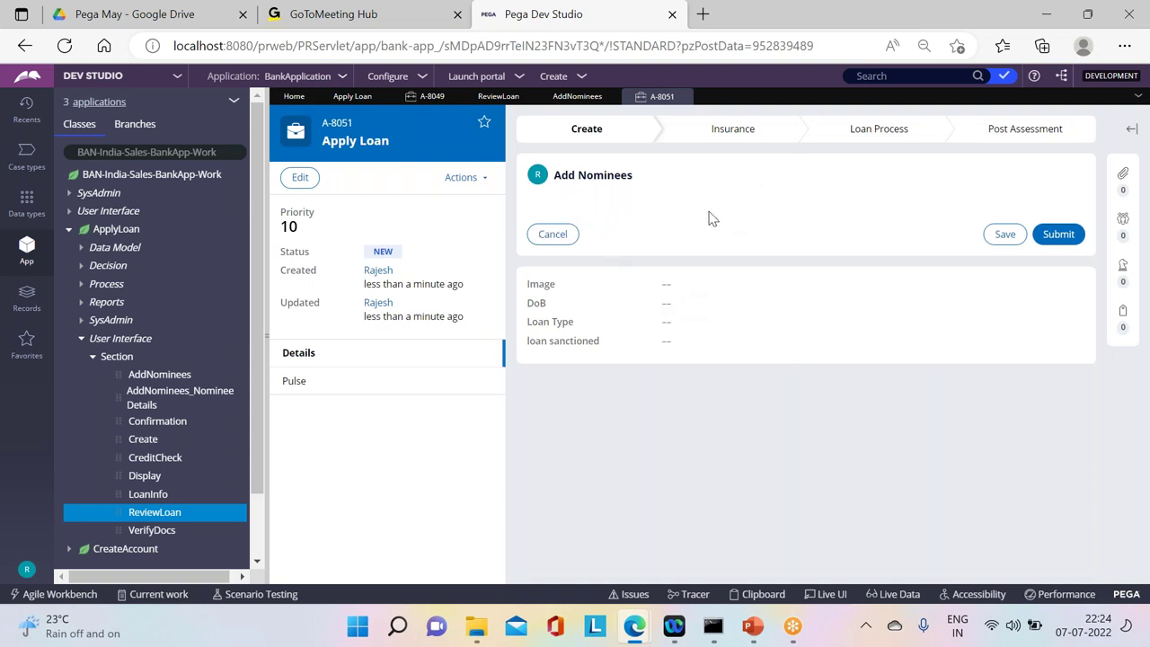
pyautogui.click(561, 128)
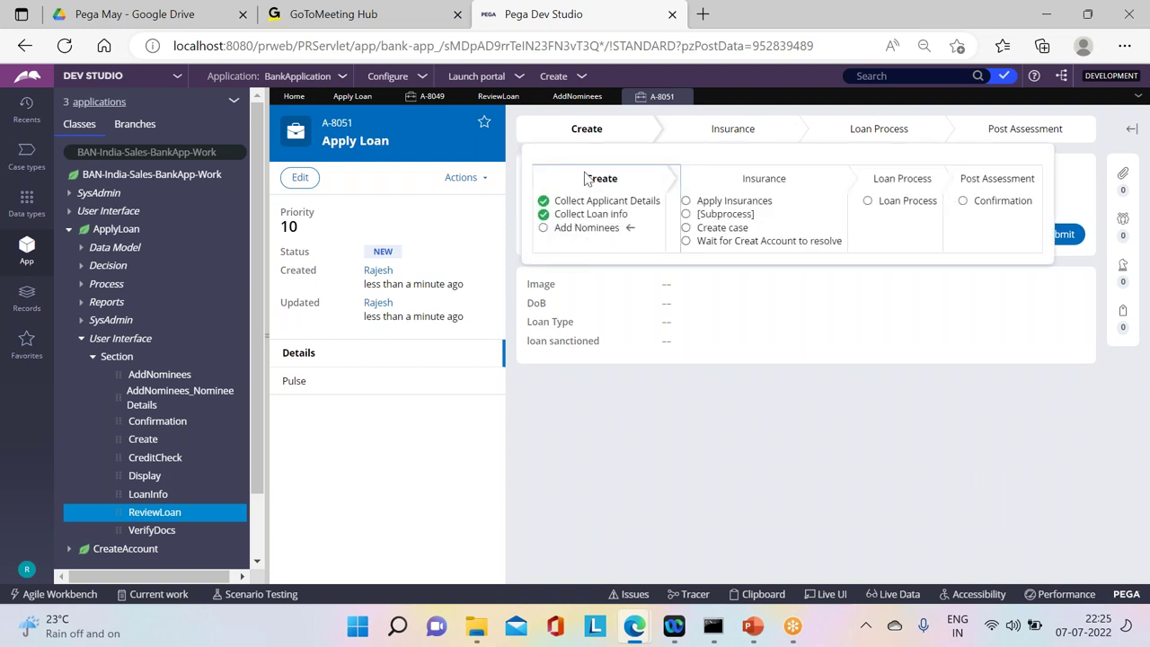
pyautogui.doubleClick(586, 178)
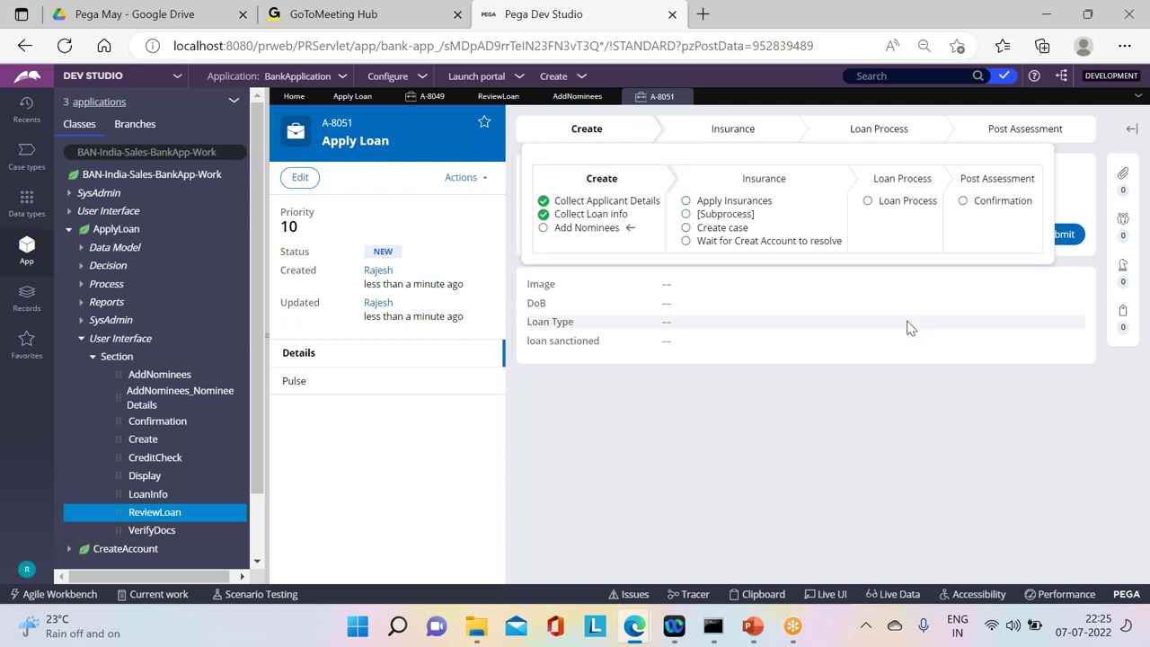
pyautogui.click(906, 326)
# Step: Advance A-8051 past Add Nominees, Apply Insurances and the Create Account wait to Review Loan details
pyautogui.click(1060, 236)
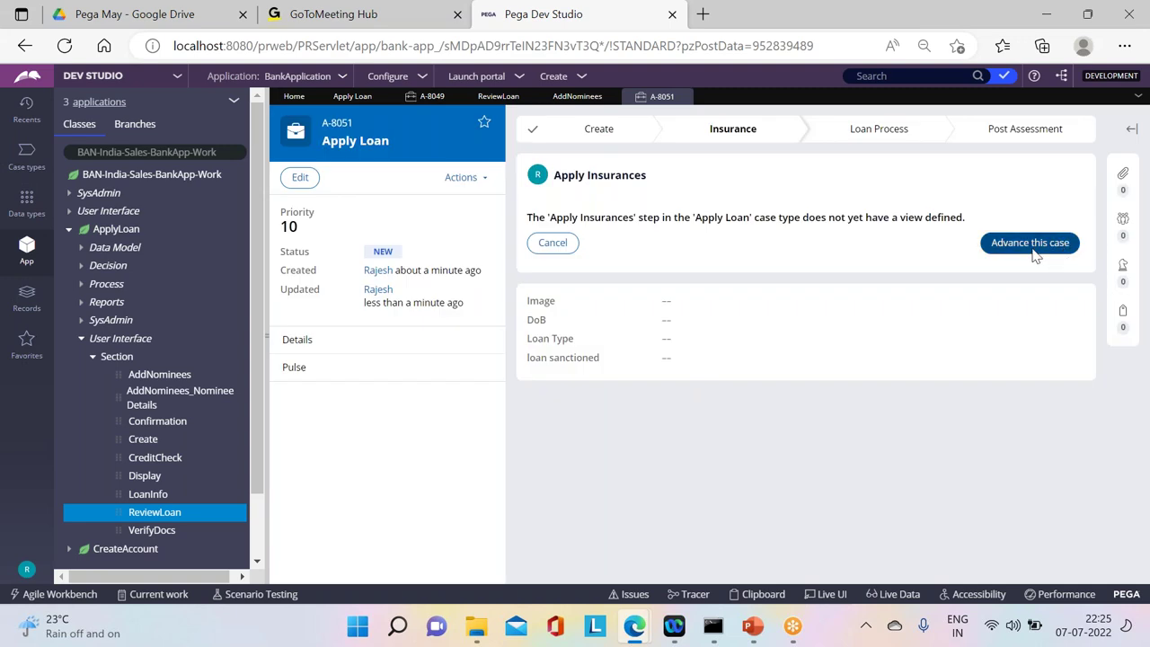
pyautogui.click(1030, 242)
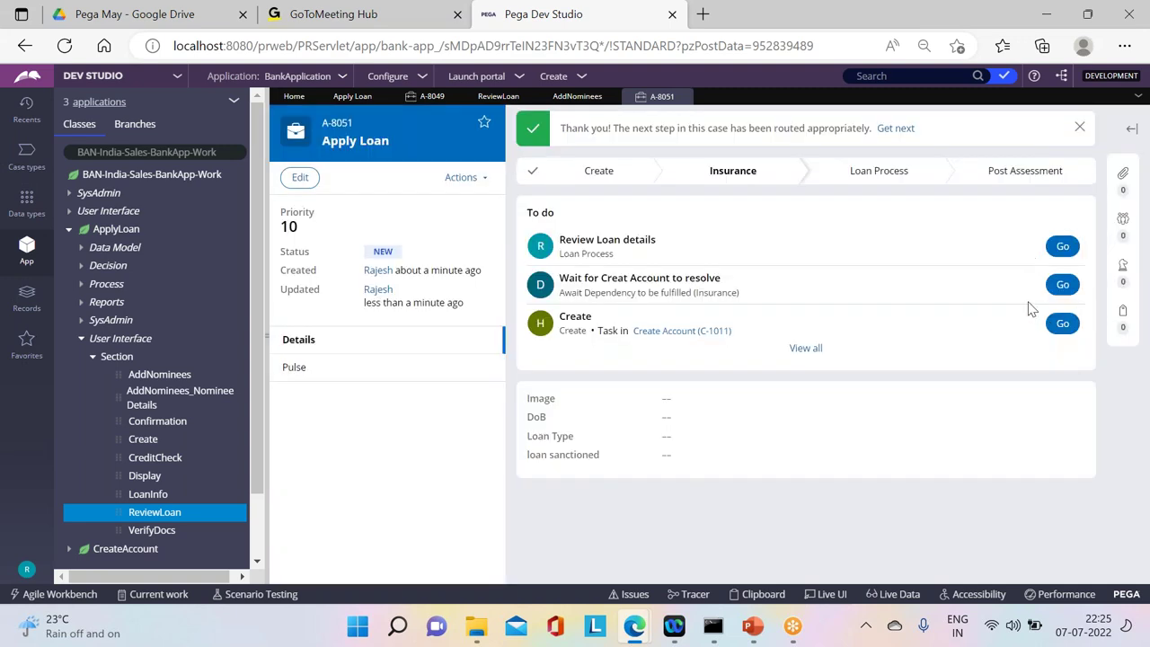
pyautogui.click(1053, 286)
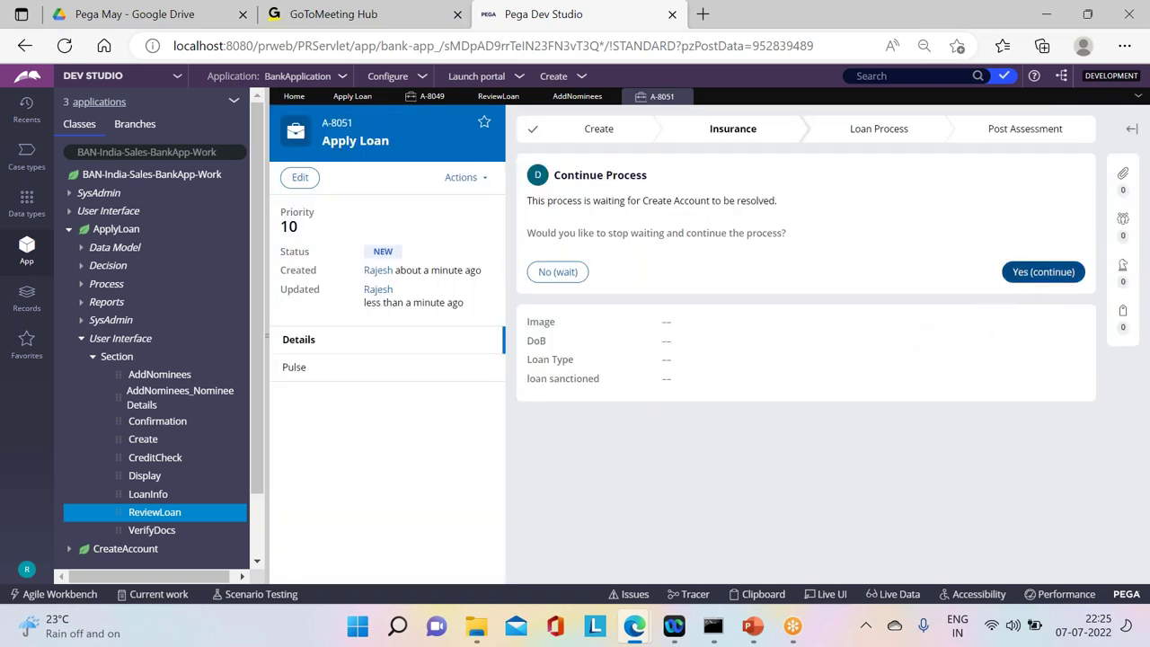
pyautogui.click(1043, 272)
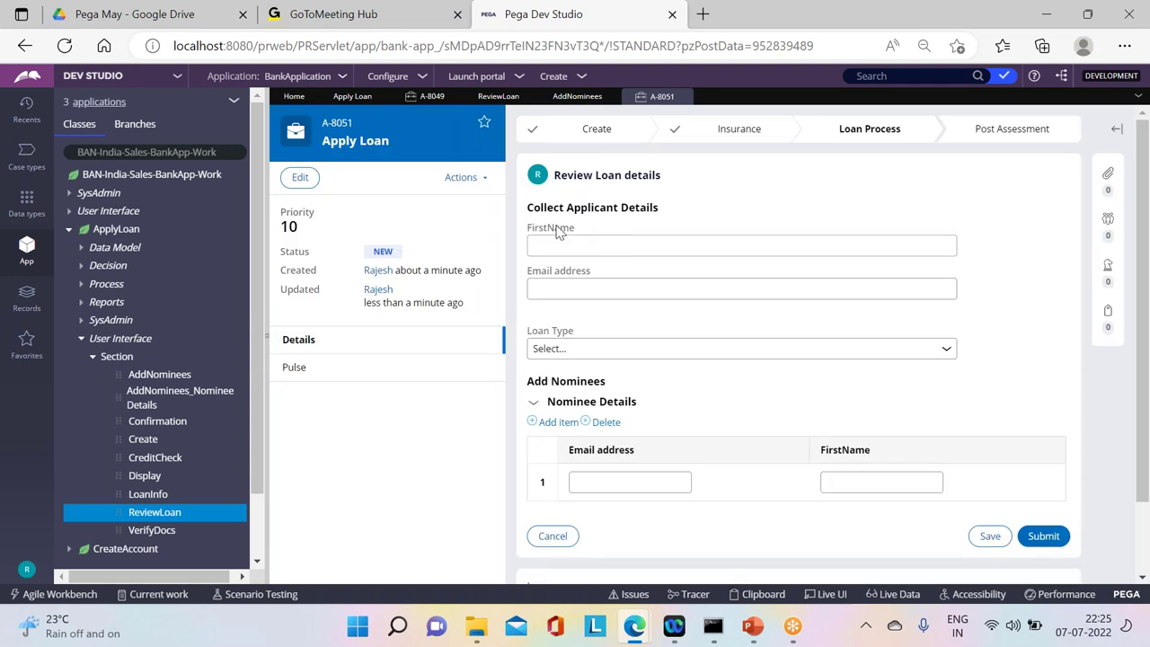
pyautogui.moveTo(545, 384); pyautogui.dragTo(994, 532)
pyautogui.click(575, 98)
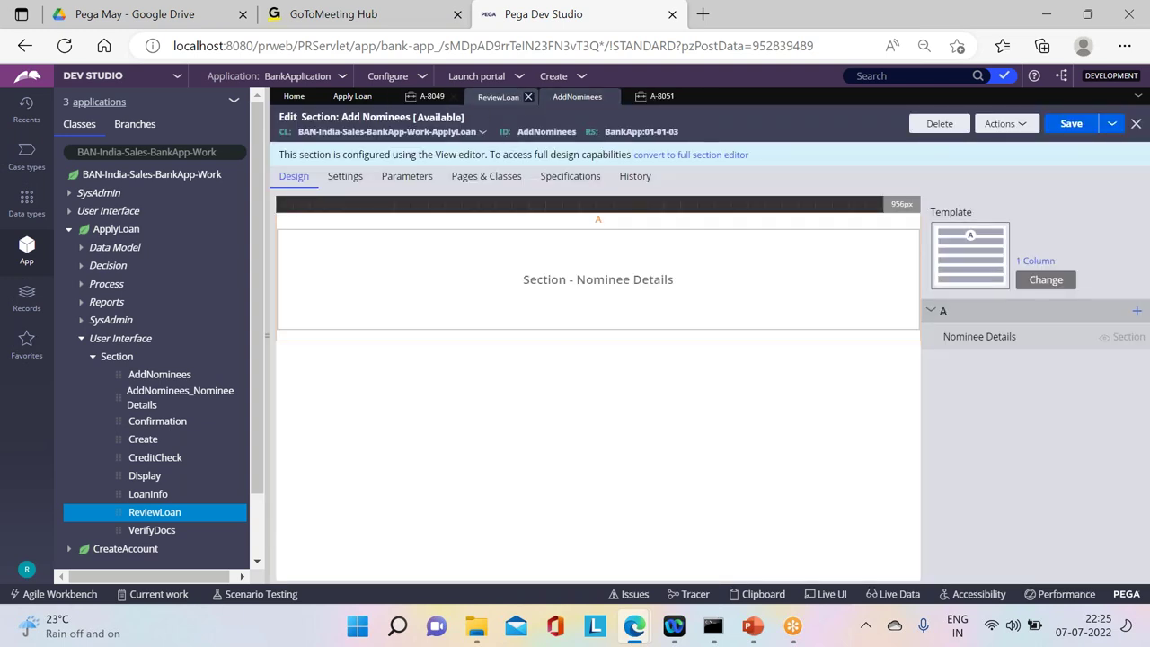
# Step: Remove one '=' from the Nominee Details condition, making it .pxCurrentStageLabel!='Loan Process', and save
pyautogui.click(317, 223)
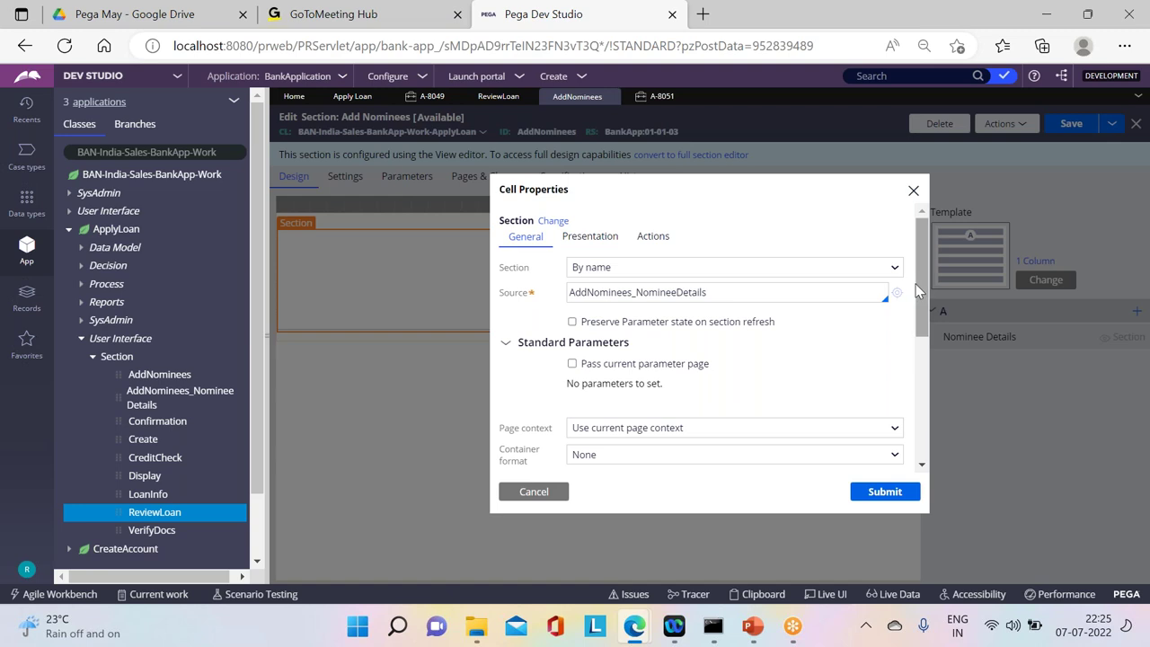
pyautogui.scroll(-3, 912, 305)
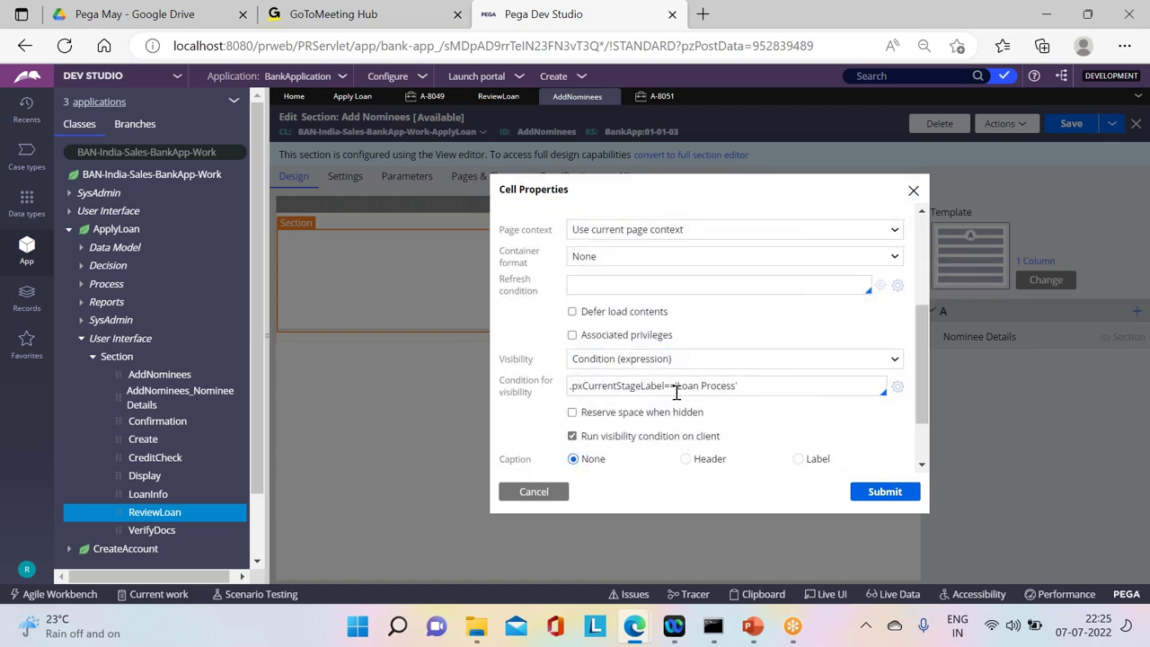
pyautogui.click(672, 391)
pyautogui.press('BackSpace')
pyautogui.click(879, 486)
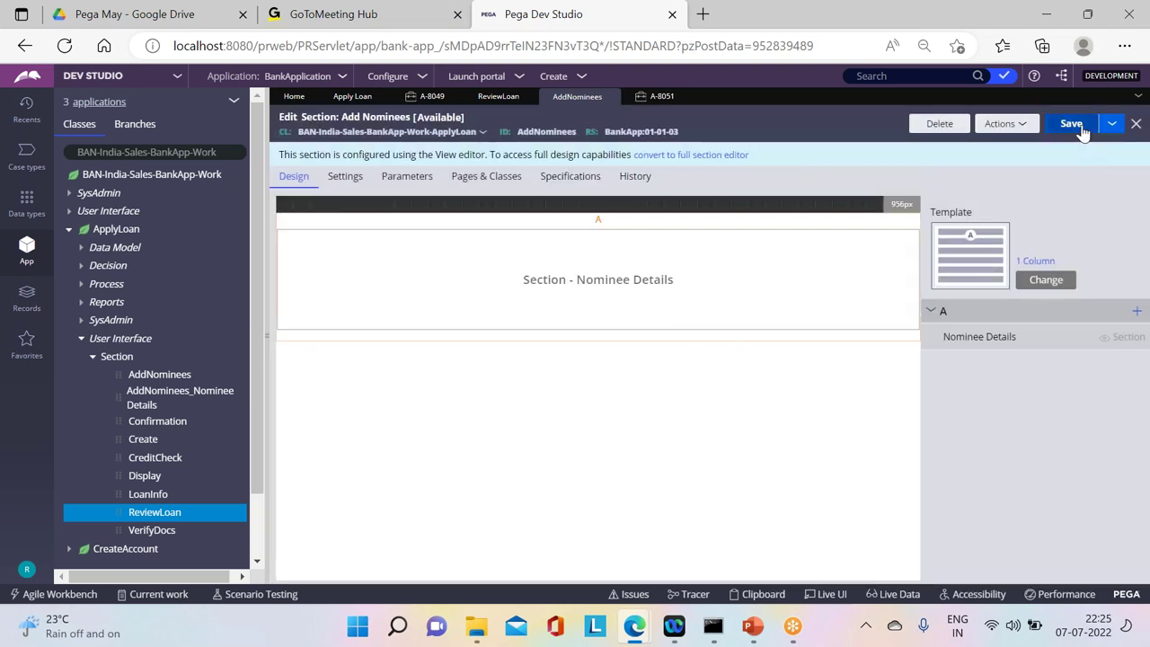
pyautogui.click(1083, 131)
# Step: Create Apply Loan case A-8052 and submit its first step and CollectLoanInfo
pyautogui.click(582, 80)
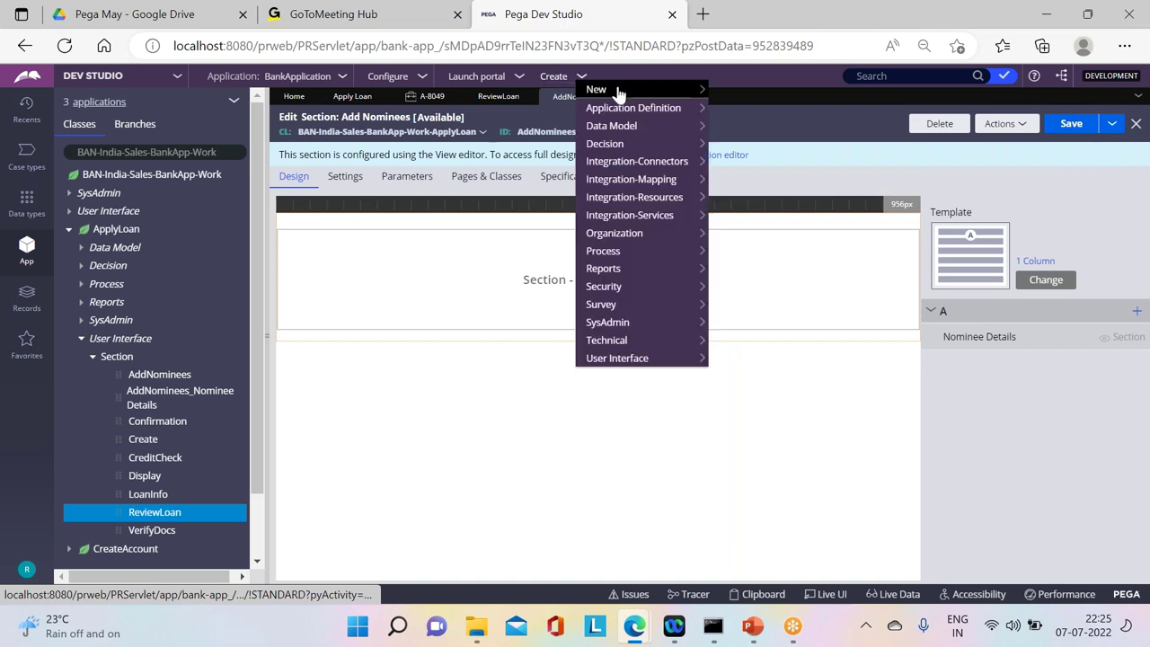
pyautogui.click(740, 89)
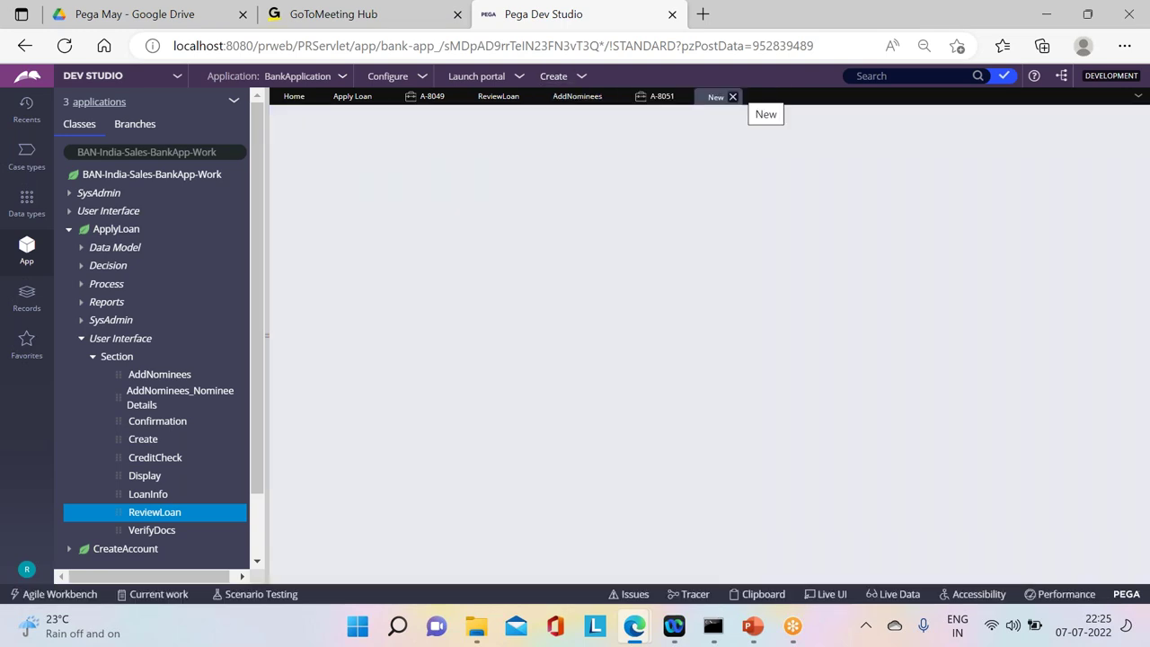
pyautogui.click(1058, 310)
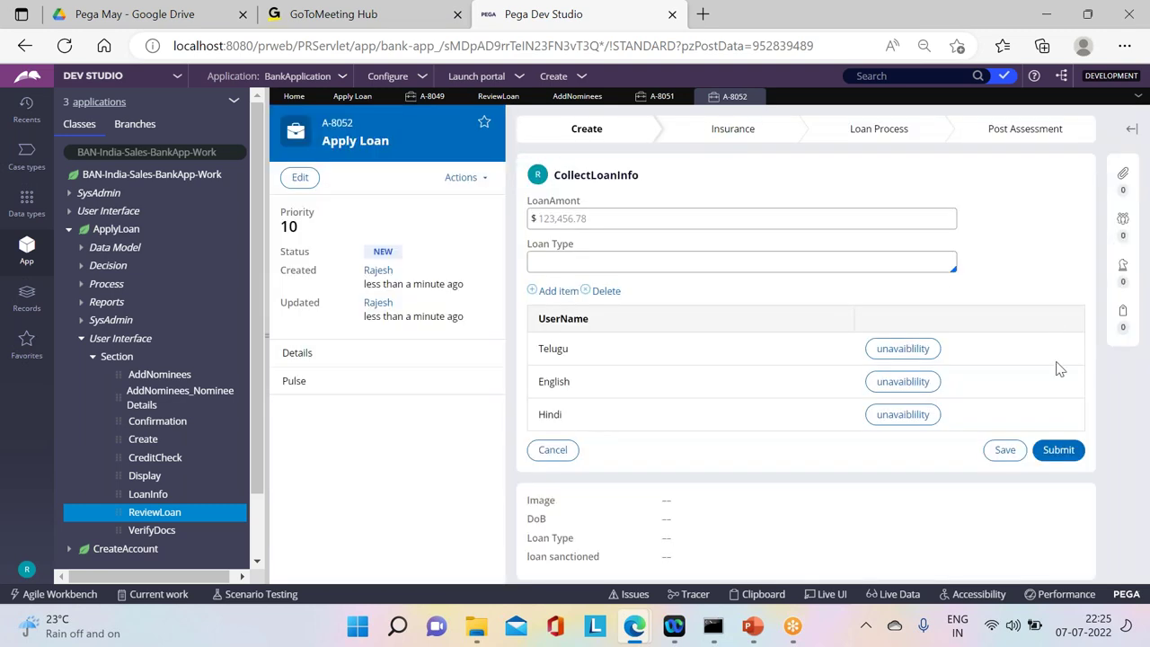
pyautogui.click(1058, 449)
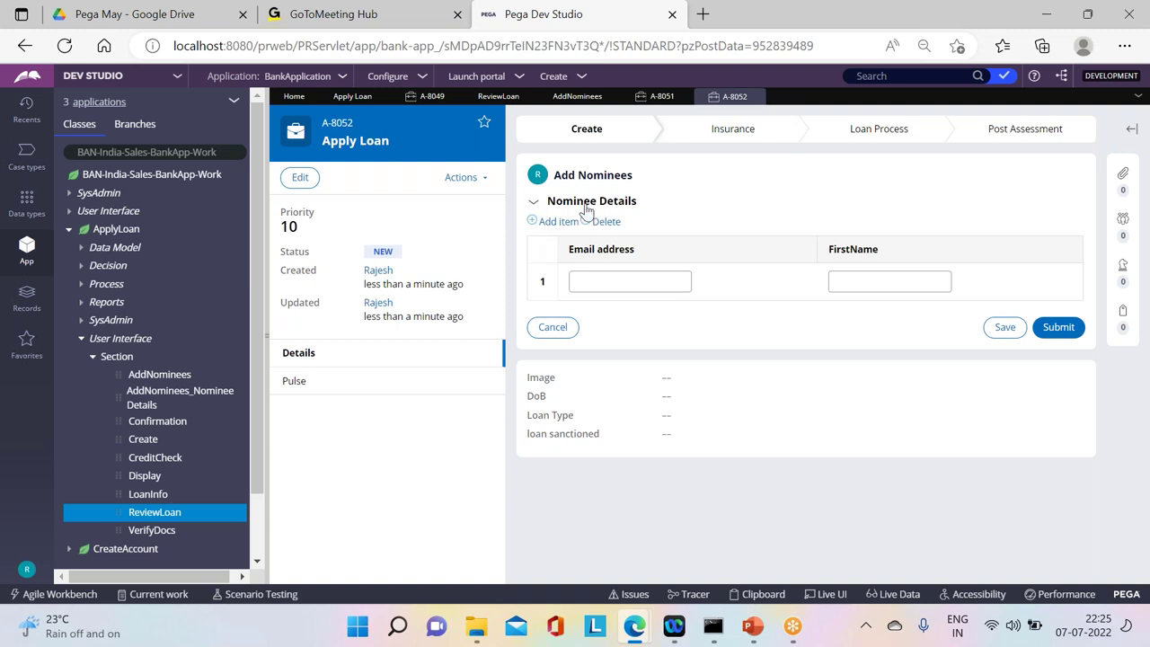
pyautogui.click(565, 138)
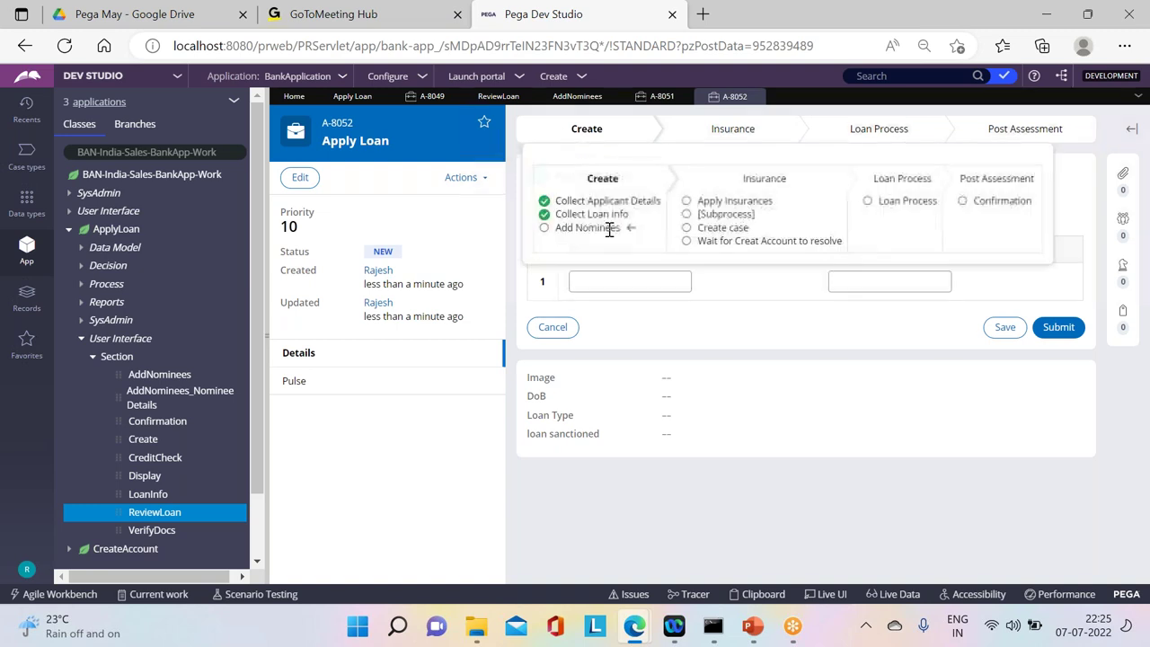
pyautogui.click(812, 398)
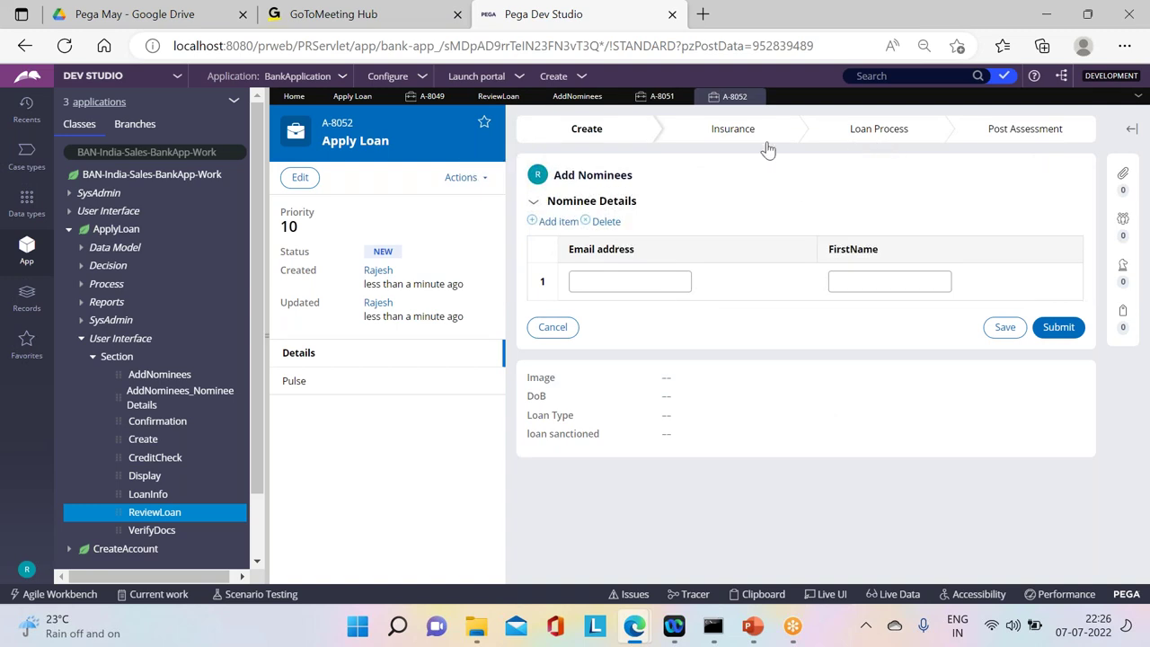
# Step: Advance A-8052 past Add Nominees, Apply Insurances and the Create Account wait to Review Loan details
pyautogui.click(1058, 327)
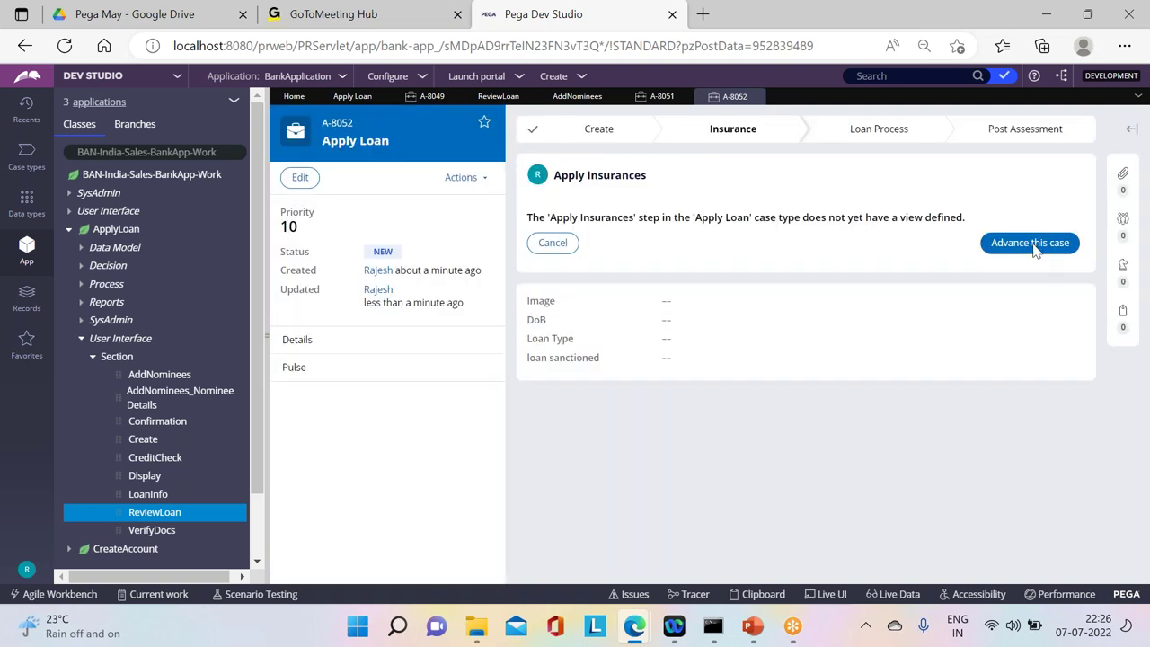
pyautogui.click(1033, 243)
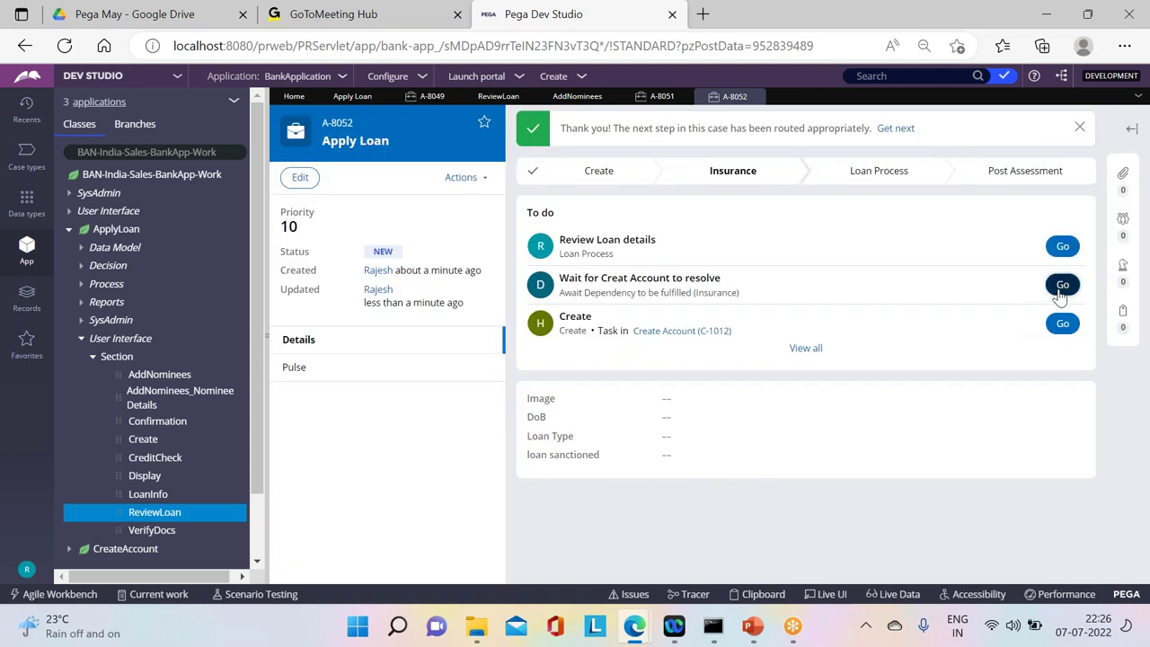
pyautogui.click(1057, 288)
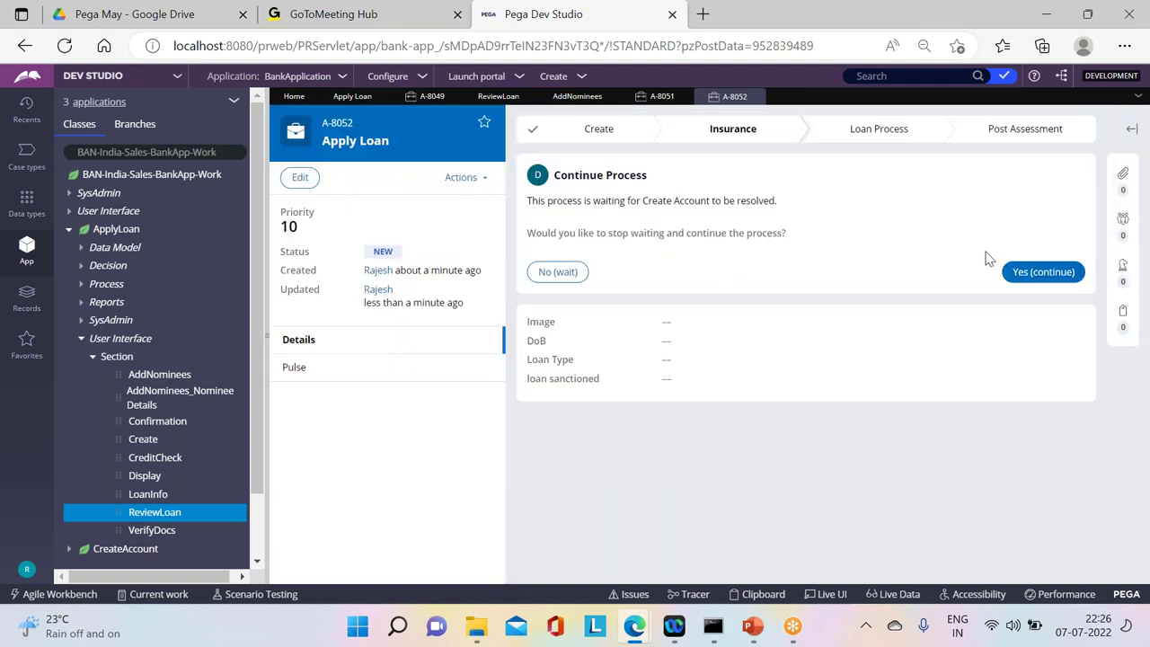
pyautogui.click(1042, 272)
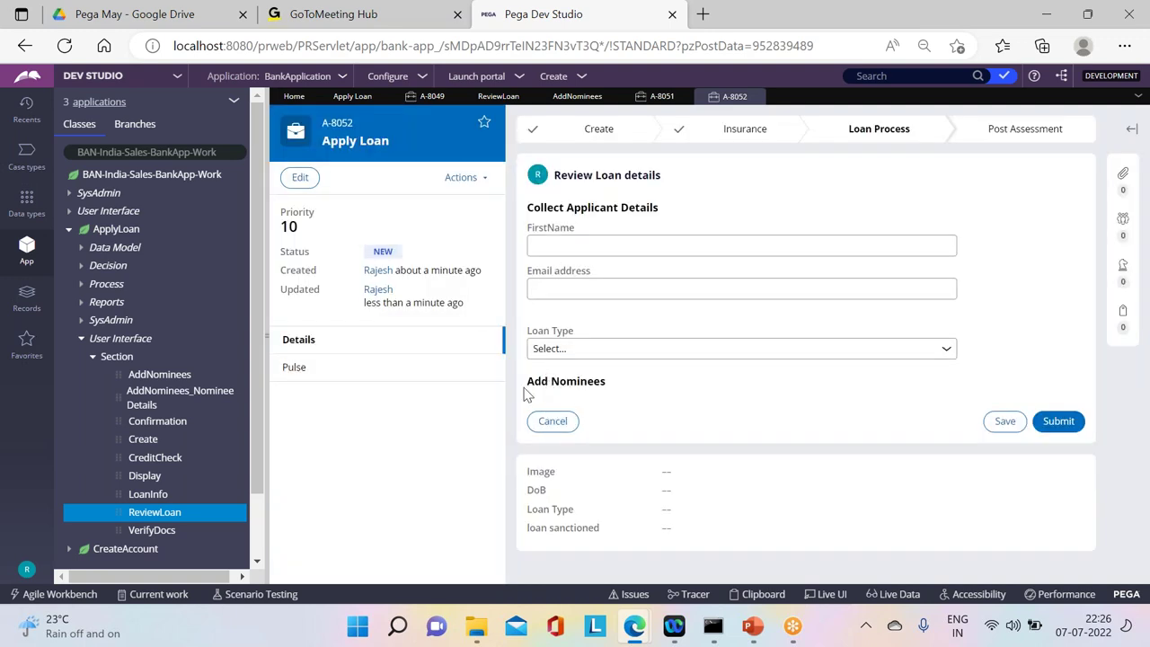
pyautogui.moveTo(530, 400); pyautogui.dragTo(642, 400)
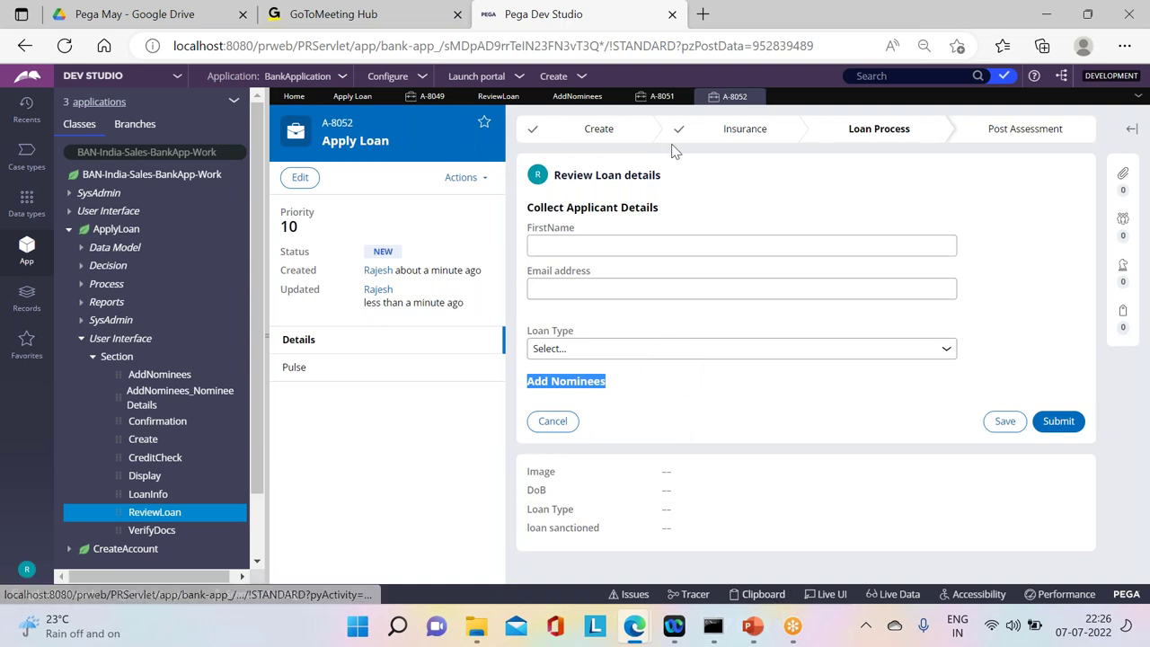
# Step: Close the Add Nominees editor and the A-8051 and A-8052 case tabs
pyautogui.click(580, 97)
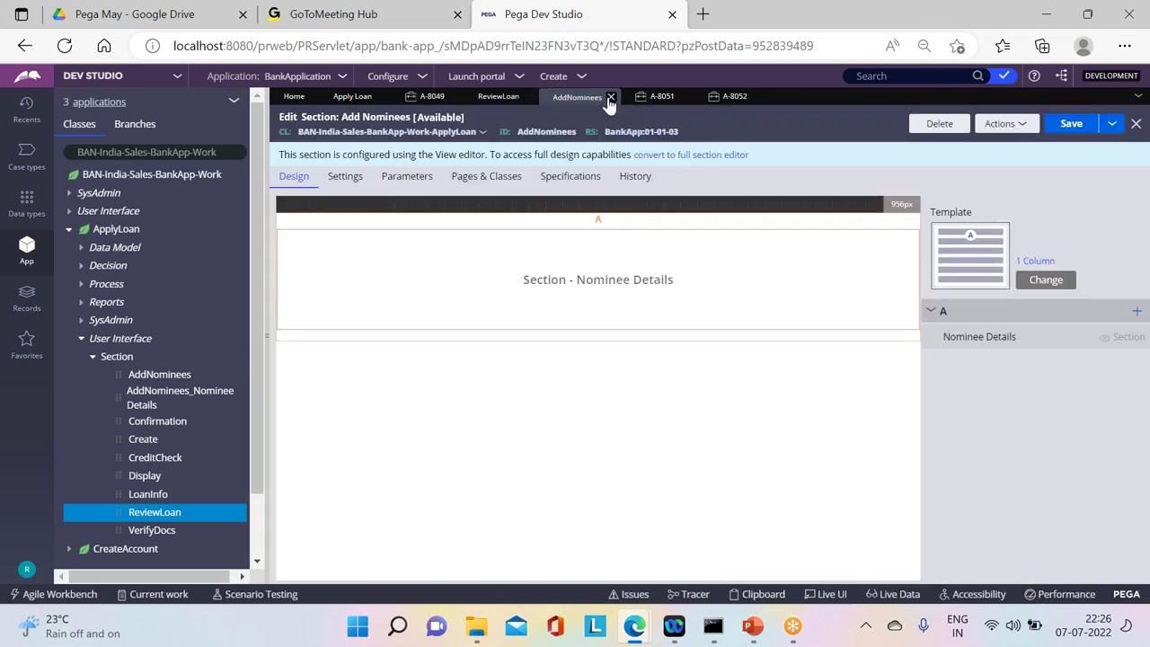
pyautogui.click(608, 97)
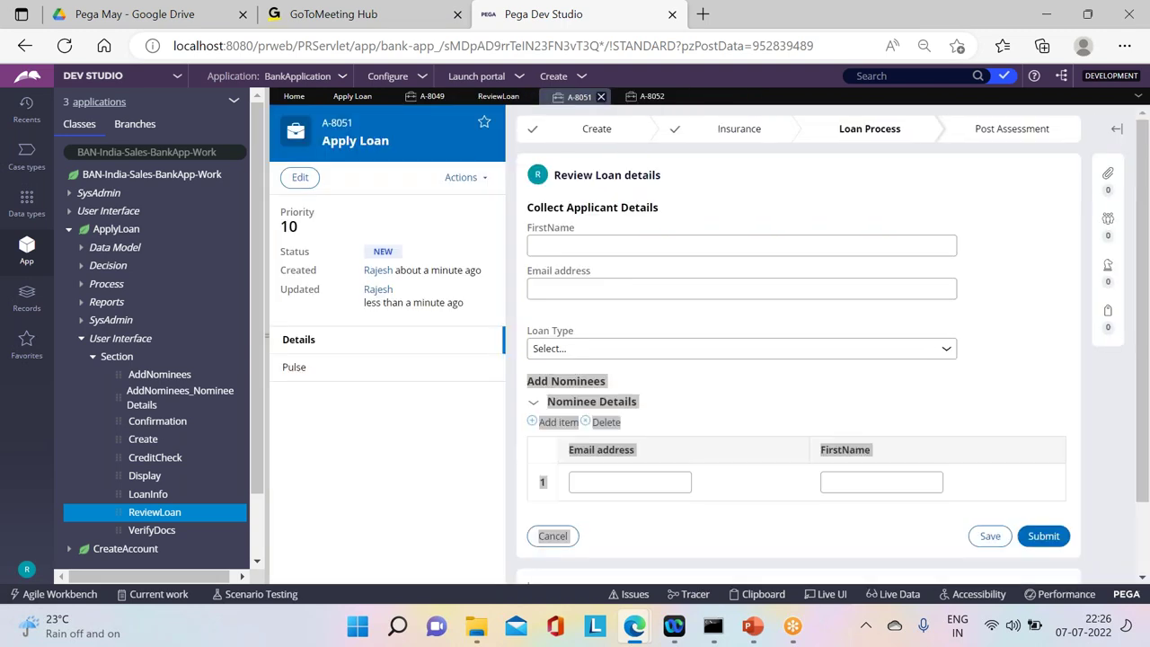
pyautogui.click(601, 98)
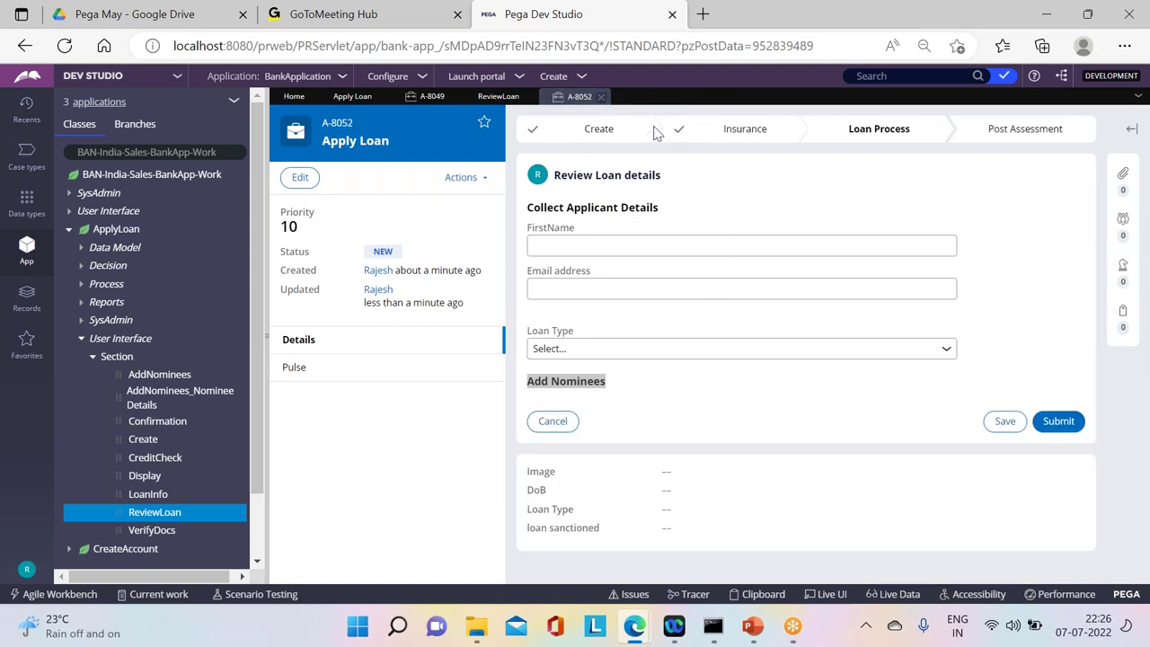
pyautogui.click(601, 98)
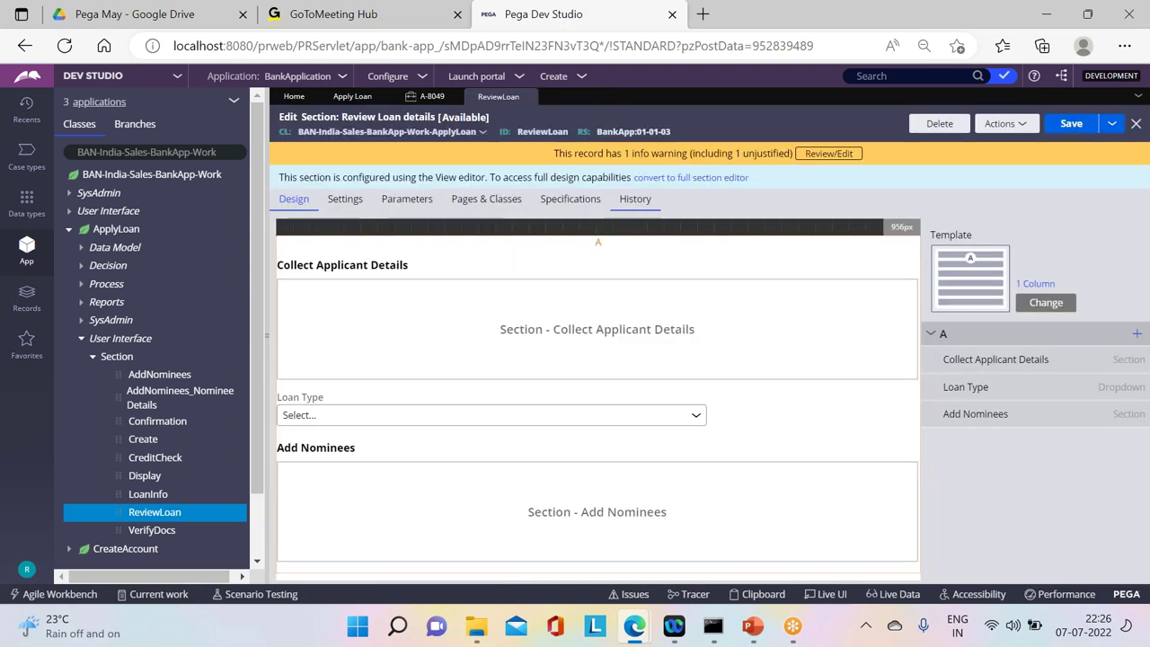